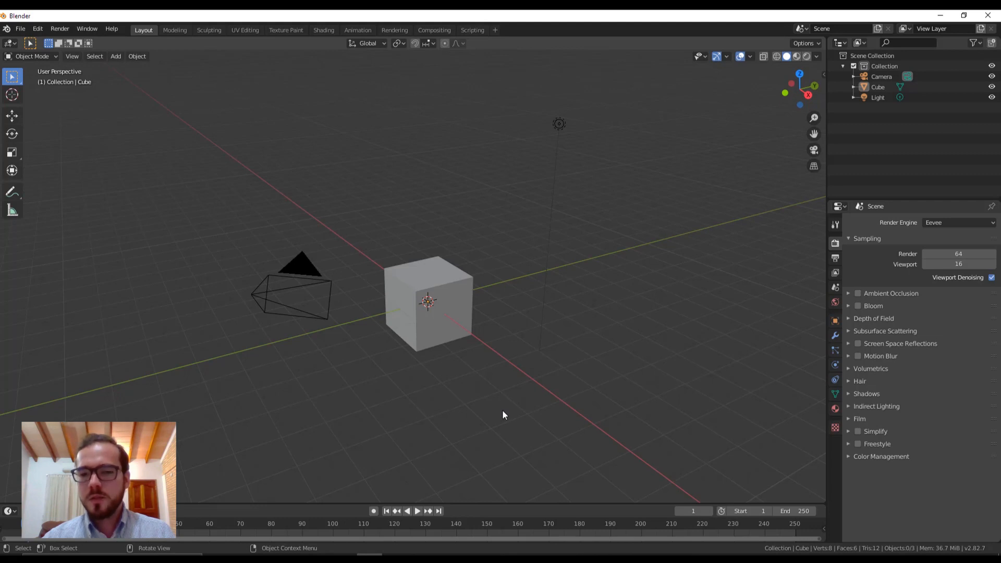
Step: Select the default cube at the centre of the scene
{"action": "mouse_move", "coordinate": [477, 424]}
{"action": "middle_mouse_down"}
{"action": "mouse_move", "coordinate": [514, 427]}
{"action": "mouse_move", "coordinate": [496, 424]}
{"action": "middle_mouse_up"}
{"action": "middle_click_drag", "start_coordinate": [421, 387], "coordinate": [456, 386], "text": "shift"}
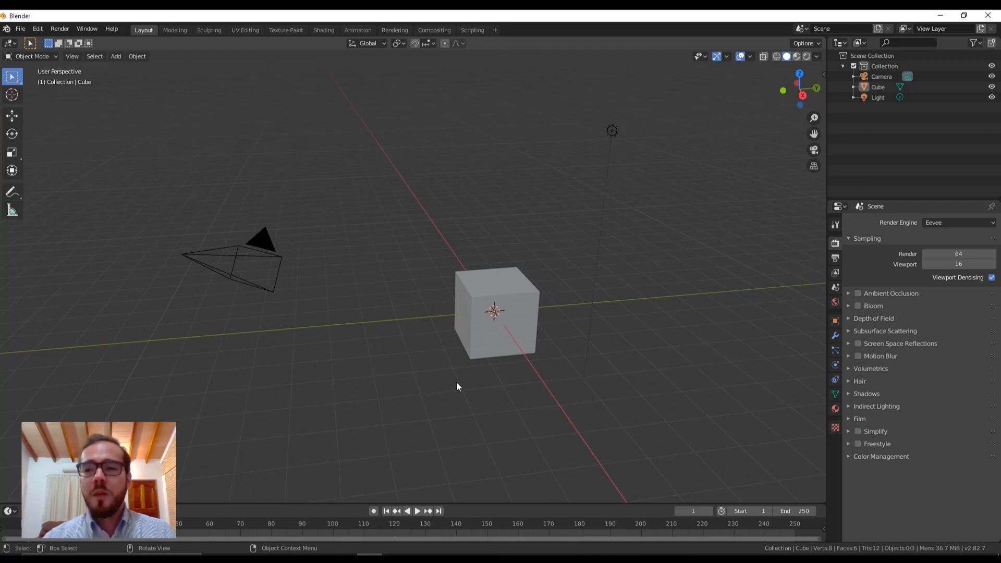
{"action": "middle_click_drag", "start_coordinate": [465, 375], "coordinate": [498, 343]}
{"action": "scroll", "coordinate": [498, 343], "scroll_direction": "up", "scroll_amount": 3}
{"action": "left_click", "coordinate": [499, 346]}
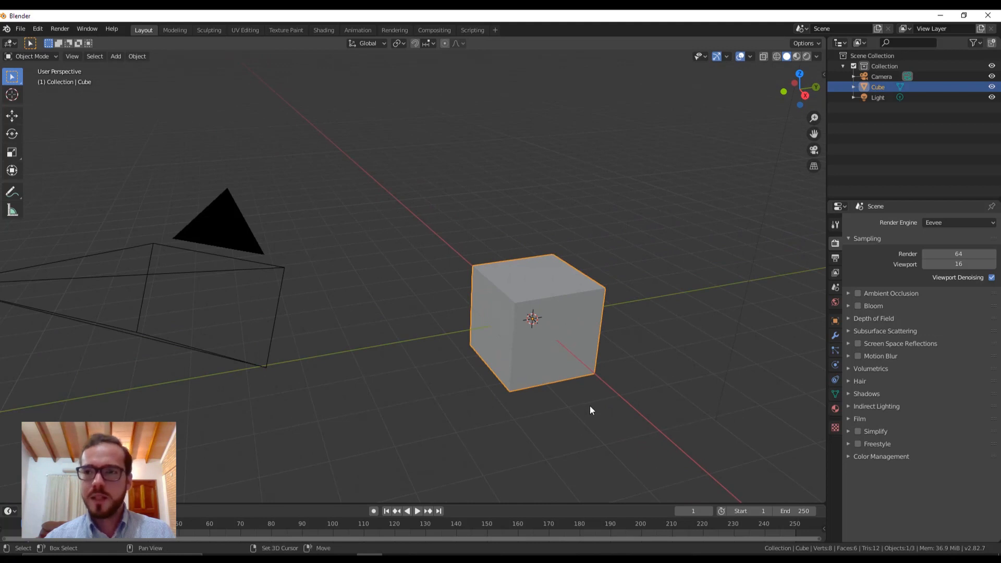
{"action": "middle_click_drag", "start_coordinate": [585, 403], "coordinate": [560, 386]}
{"action": "scroll", "coordinate": [566, 389], "scroll_direction": "down", "scroll_amount": 1}
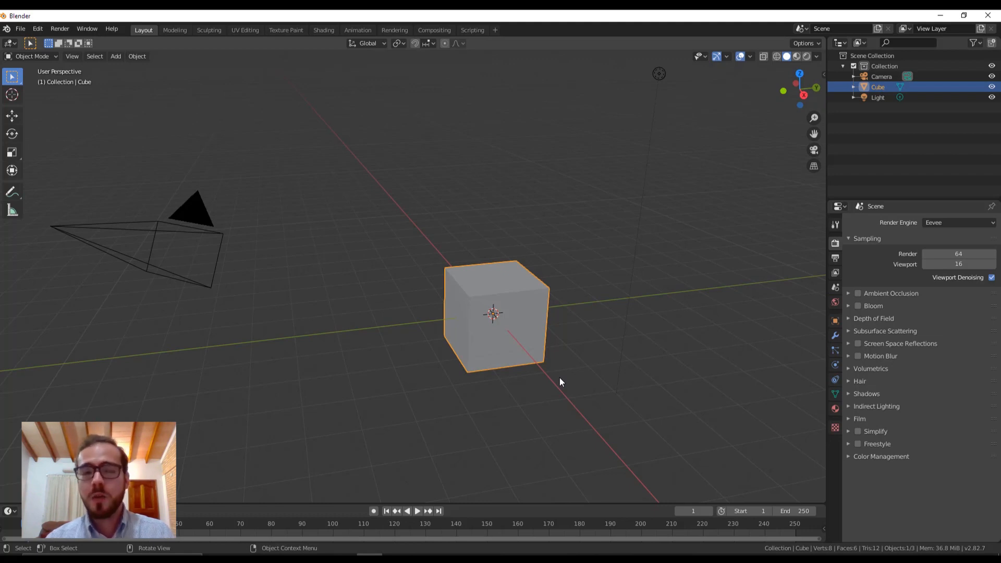
{"action": "left_click", "coordinate": [116, 56]}
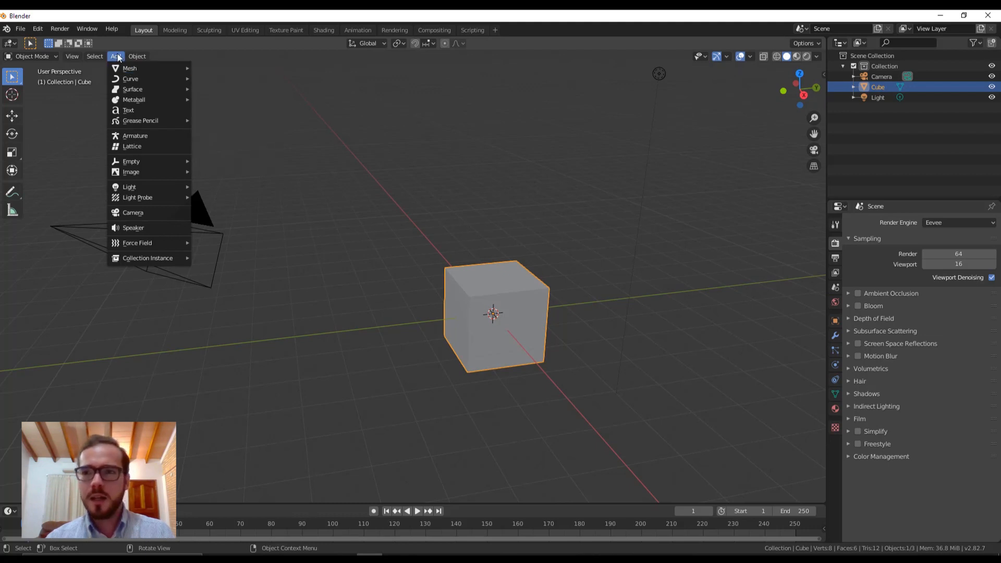
{"action": "left_click", "coordinate": [118, 57]}
{"action": "left_click", "coordinate": [118, 57]}
{"action": "mouse_move", "coordinate": [119, 66]}
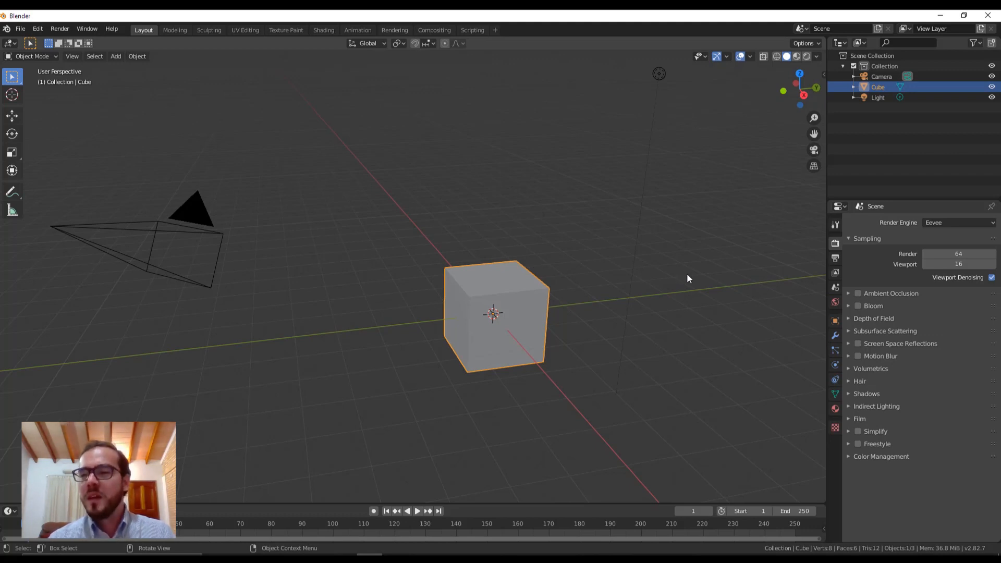
Step: Set the scene's length unit to Centimeters, keeping the metric unit system
{"action": "left_click", "coordinate": [835, 336]}
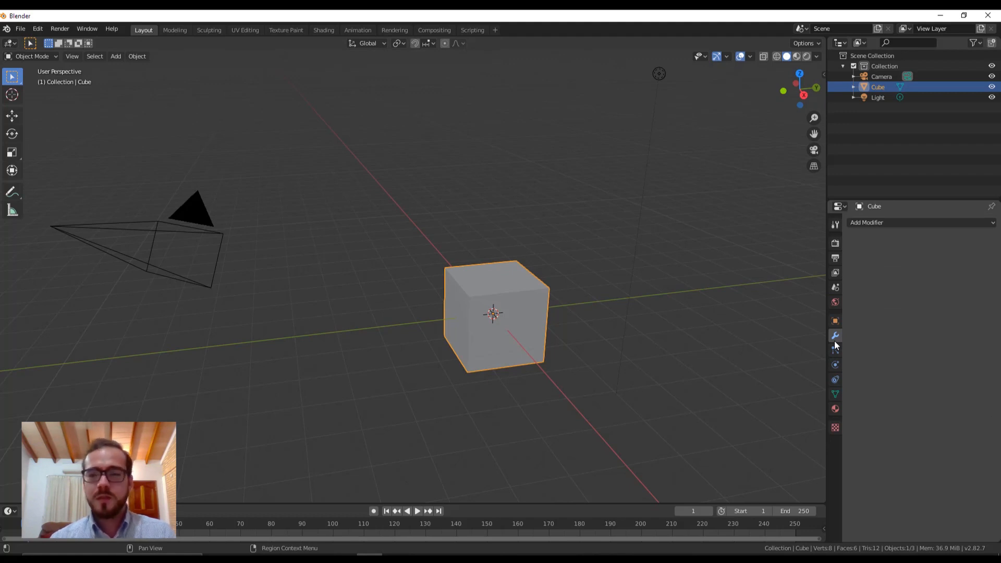
{"action": "left_click", "coordinate": [836, 226]}
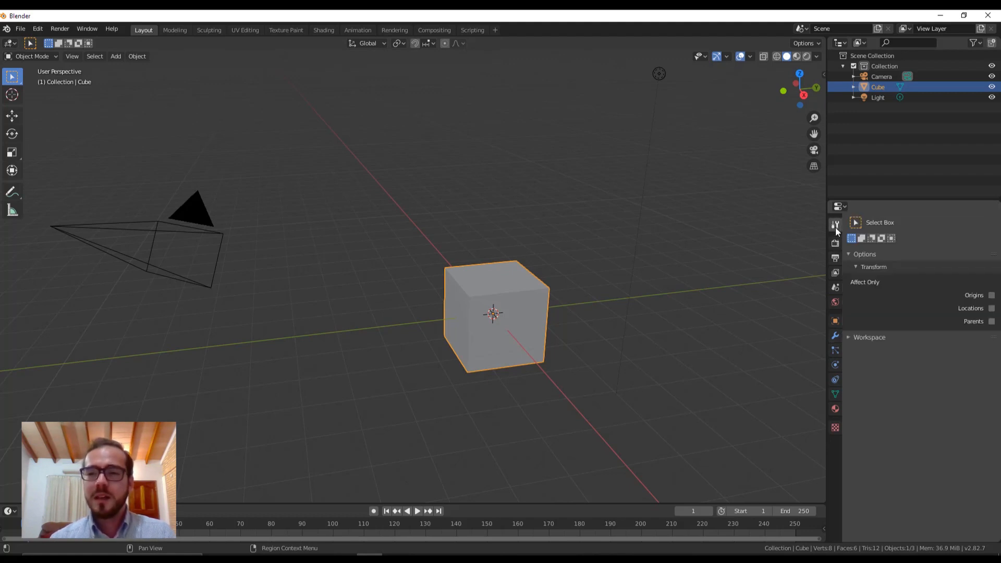
{"action": "left_click", "coordinate": [835, 288]}
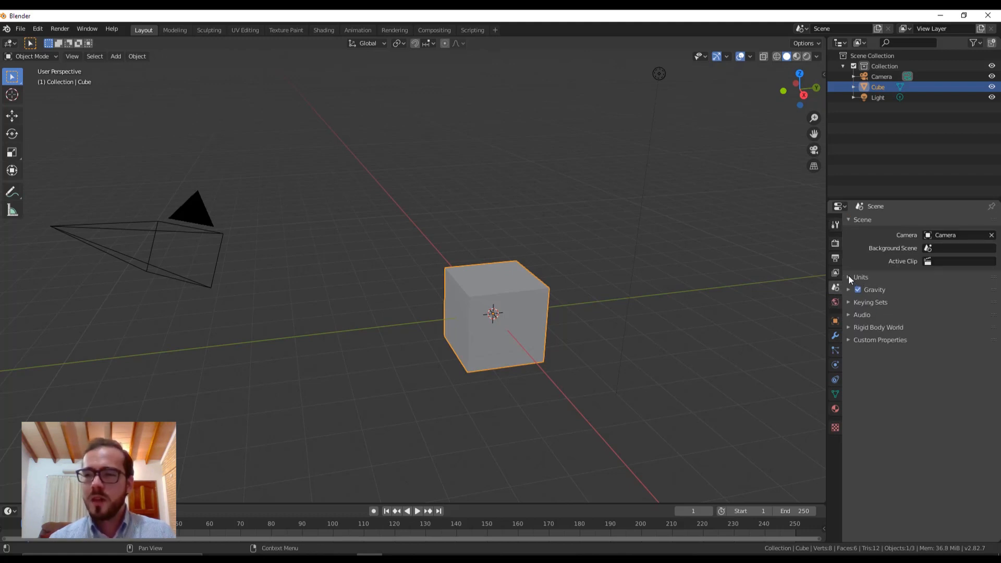
{"action": "left_click", "coordinate": [848, 220]}
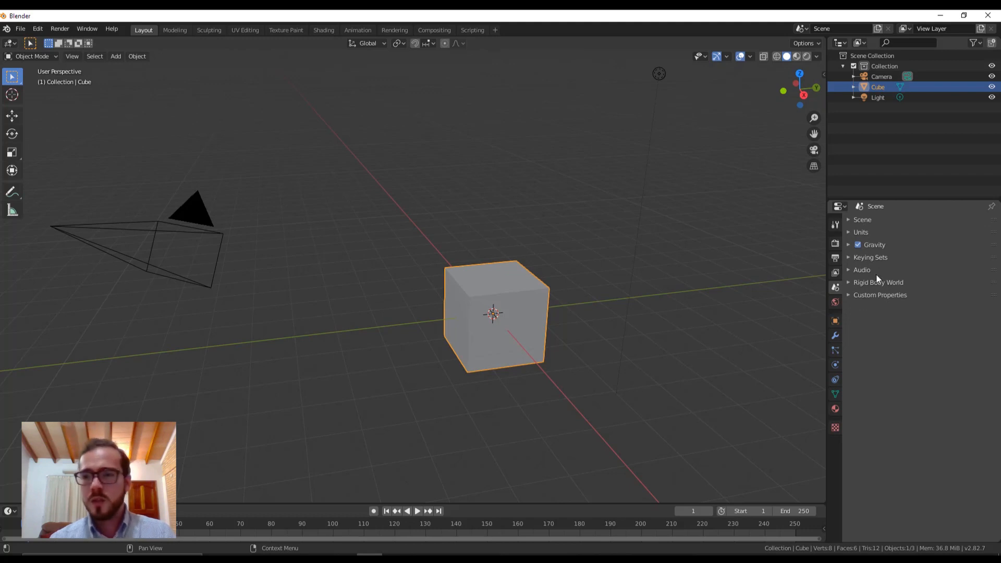
{"action": "left_click", "coordinate": [846, 234]}
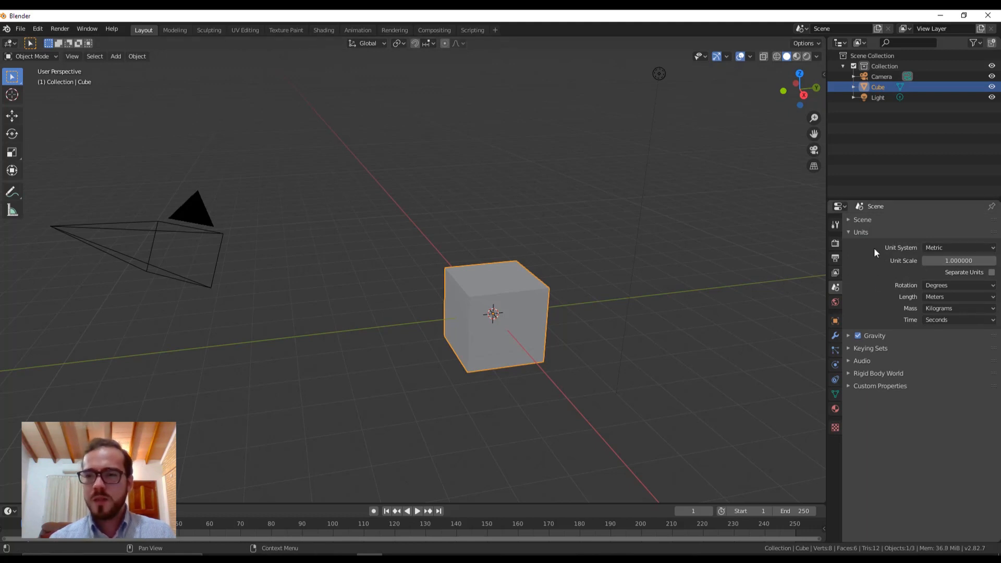
{"action": "left_click", "coordinate": [935, 296]}
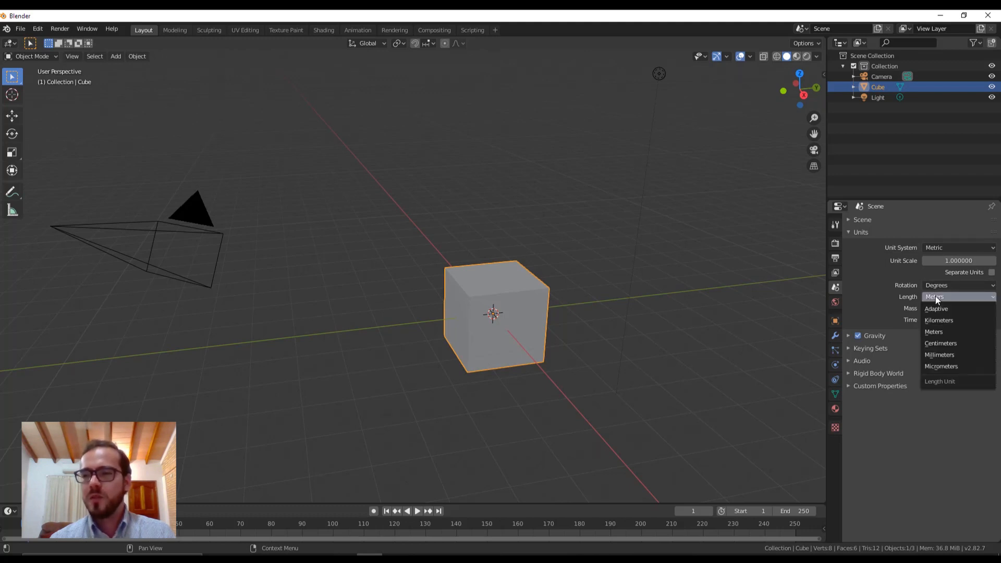
{"action": "left_click", "coordinate": [952, 346]}
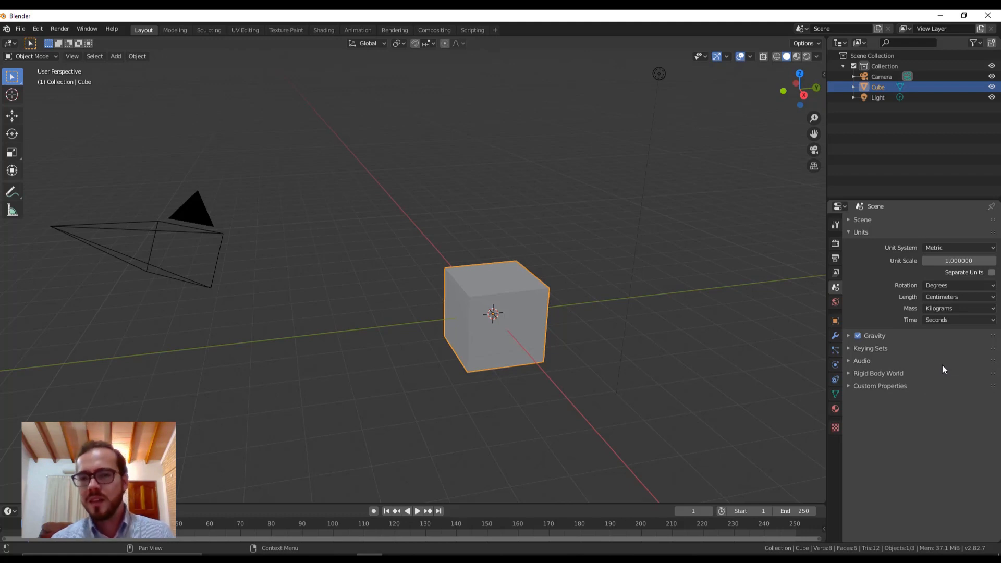
{"action": "left_click", "coordinate": [848, 232]}
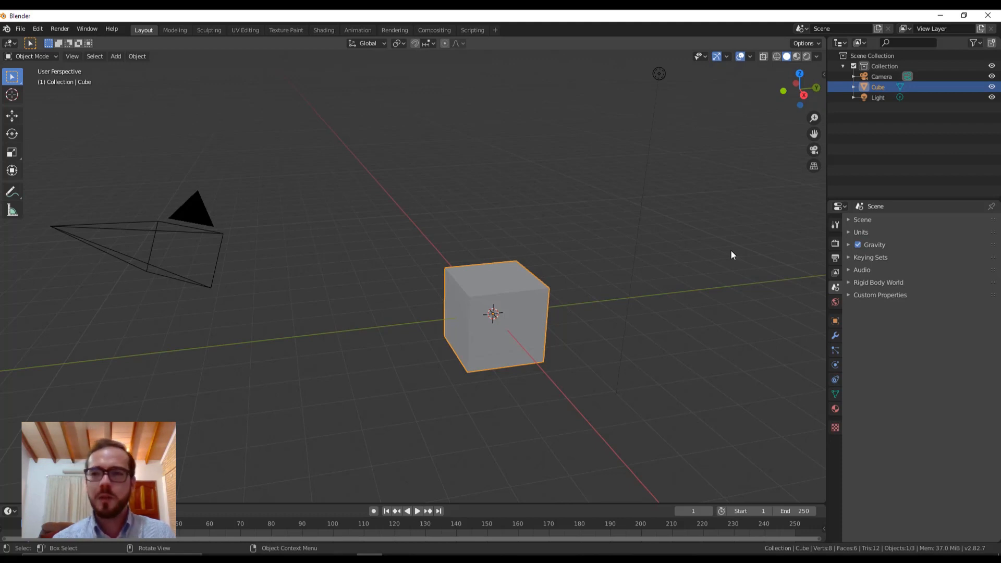
Step: Select the light and switch the viewport to Rendered shading
{"action": "left_click", "coordinate": [877, 97]}
{"action": "middle_click_drag", "start_coordinate": [640, 190], "coordinate": [539, 125]}
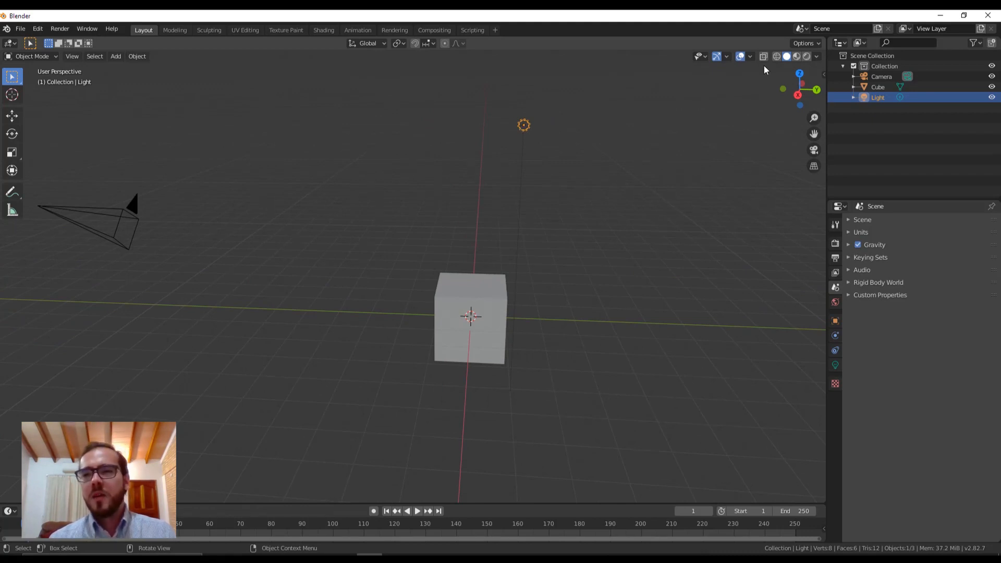
{"action": "left_click", "coordinate": [797, 56]}
{"action": "left_click", "coordinate": [807, 57]}
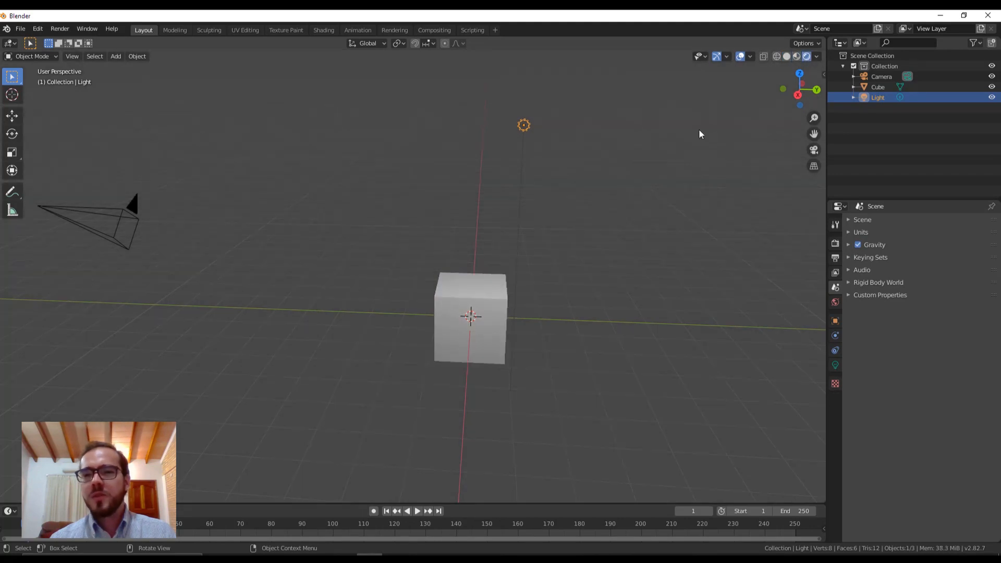
Step: Reposition the light around the cube with the Move tool, bringing it to the cube's other side
{"action": "mouse_move", "coordinate": [798, 88]}
{"action": "left_mouse_down"}
{"action": "mouse_move", "coordinate": [636, 241]}
{"action": "mouse_move", "coordinate": [622, 216]}
{"action": "mouse_move", "coordinate": [340, 125]}
{"action": "left_mouse_up"}
{"action": "left_click", "coordinate": [12, 115]}
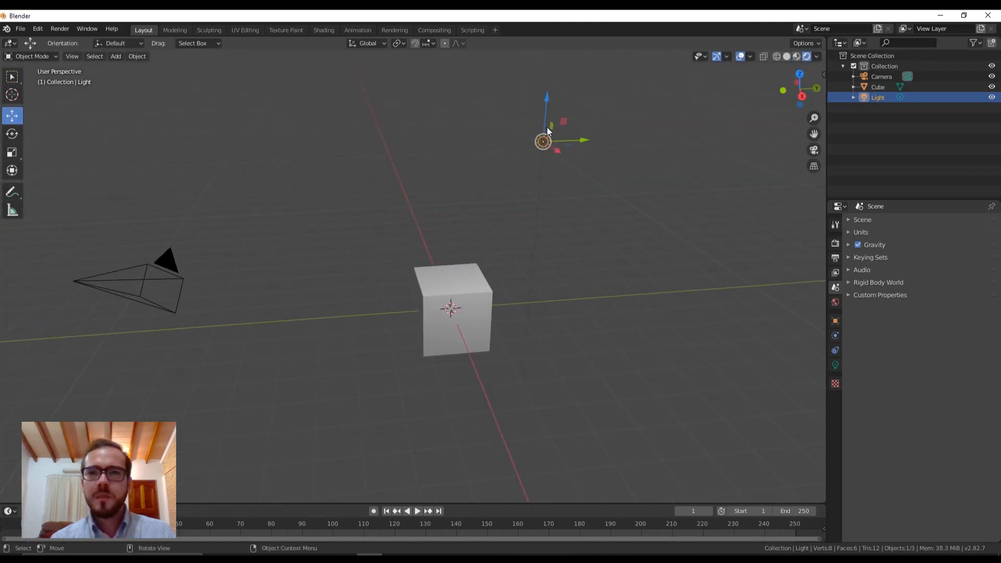
{"action": "middle_click_drag", "start_coordinate": [546, 127], "coordinate": [575, 174]}
{"action": "mouse_move", "coordinate": [575, 173]}
{"action": "left_mouse_down"}
{"action": "mouse_move", "coordinate": [497, 98]}
{"action": "mouse_move", "coordinate": [593, 279]}
{"action": "mouse_move", "coordinate": [564, 187]}
{"action": "left_mouse_up"}
{"action": "left_click_drag", "start_coordinate": [546, 131], "coordinate": [538, 246]}
{"action": "middle_click_drag", "start_coordinate": [542, 253], "coordinate": [527, 163]}
{"action": "left_click_drag", "start_coordinate": [516, 150], "coordinate": [487, 226]}
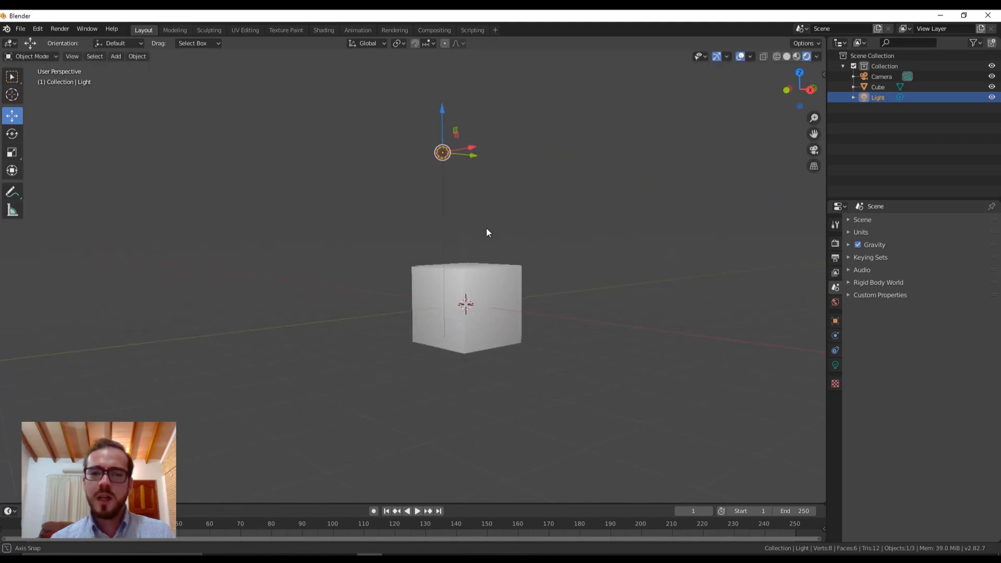
{"action": "mouse_move", "coordinate": [486, 227]}
{"action": "middle_mouse_down"}
{"action": "mouse_move", "coordinate": [486, 290]}
{"action": "mouse_move", "coordinate": [502, 228]}
{"action": "middle_mouse_up"}
Step: Select the cube, show its transform values and set its X dimension to 2000 cm
{"action": "left_click", "coordinate": [502, 227]}
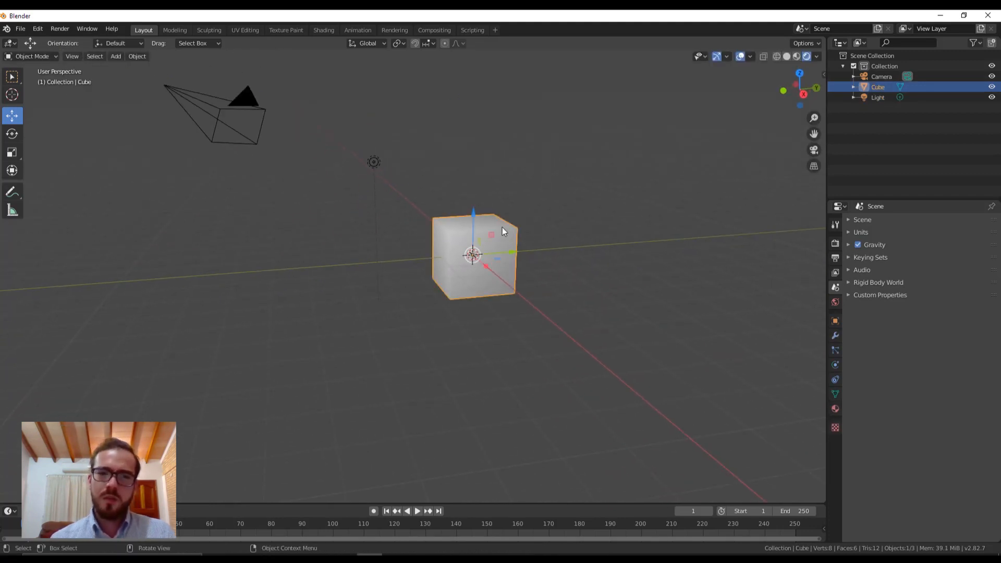
{"action": "left_click", "coordinate": [824, 74]}
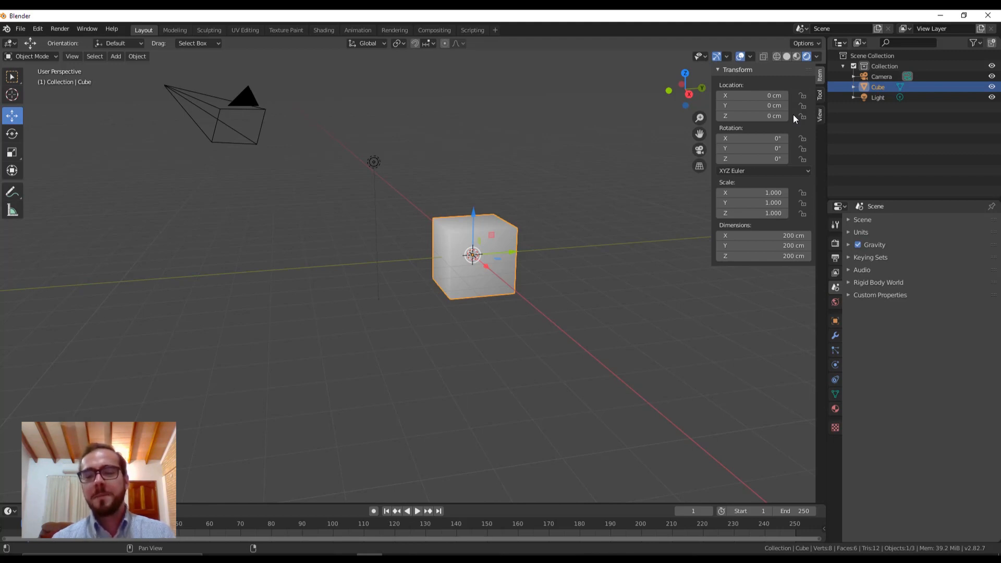
{"action": "left_click", "coordinate": [749, 194]}
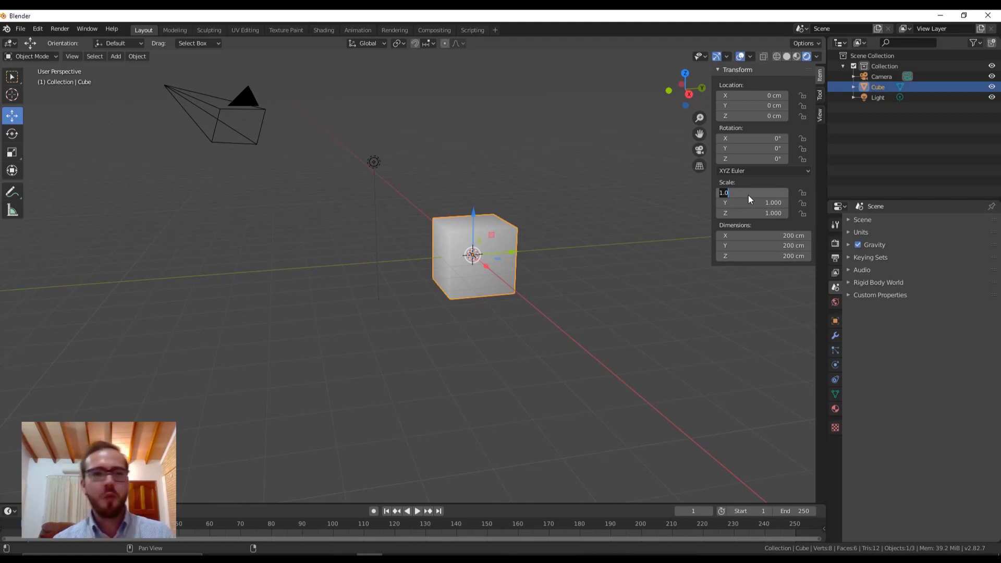
{"action": "left_click", "coordinate": [783, 235]}
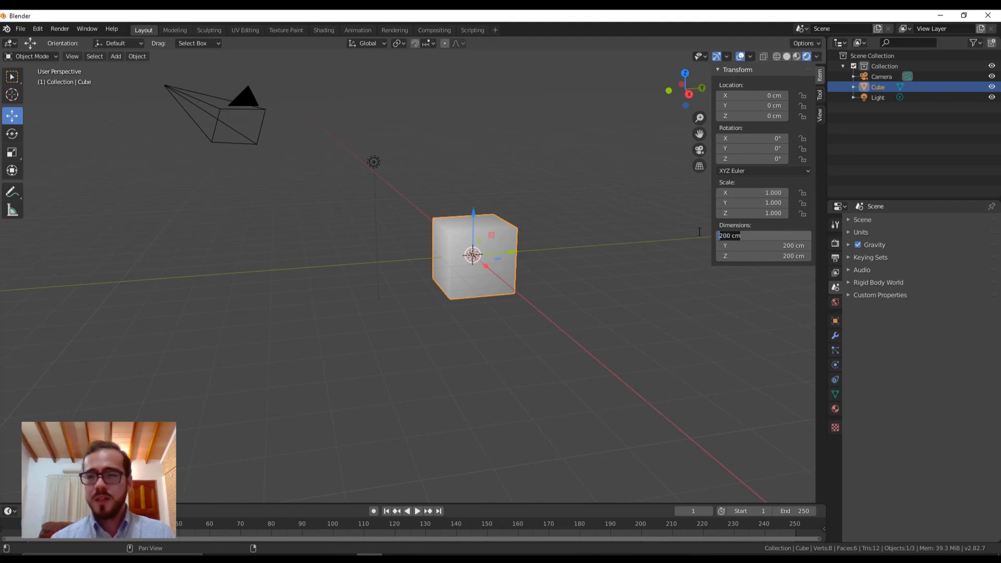
{"action": "left_click", "coordinate": [749, 242]}
{"action": "left_click", "coordinate": [750, 238]}
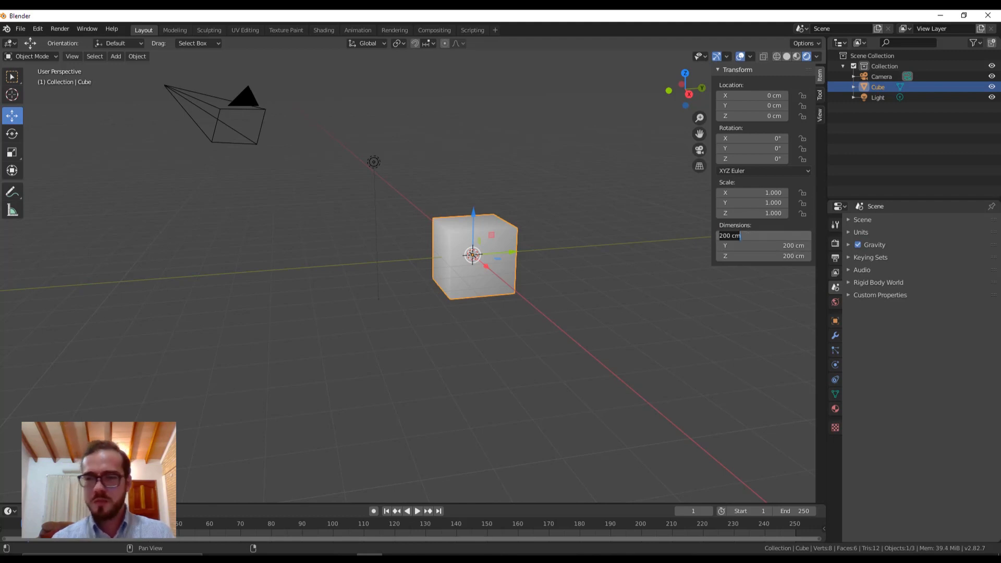
{"action": "type", "text": "2000"}
{"action": "key", "text": "Return"}
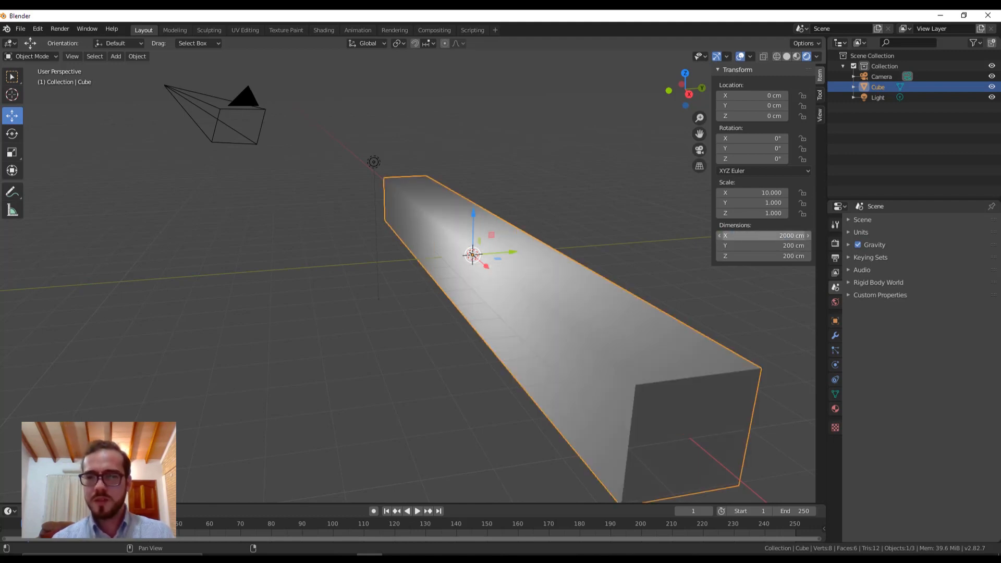
Step: Set the cube's Z and Y dimensions to 2000 cm each
{"action": "left_click", "coordinate": [746, 245]}
{"action": "type", "text": "200"}
{"action": "key", "text": "Tab"}
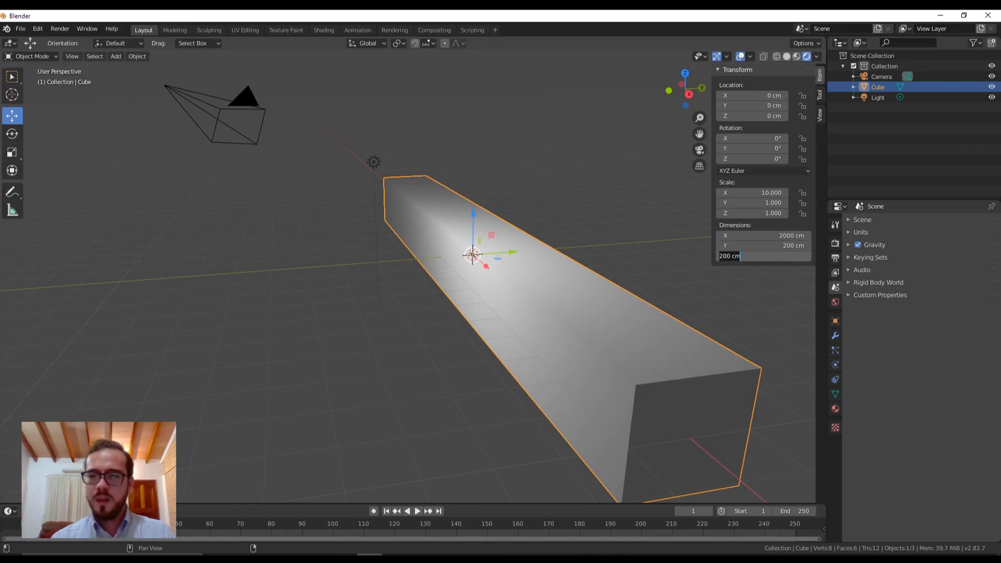
{"action": "type", "text": "2004"}
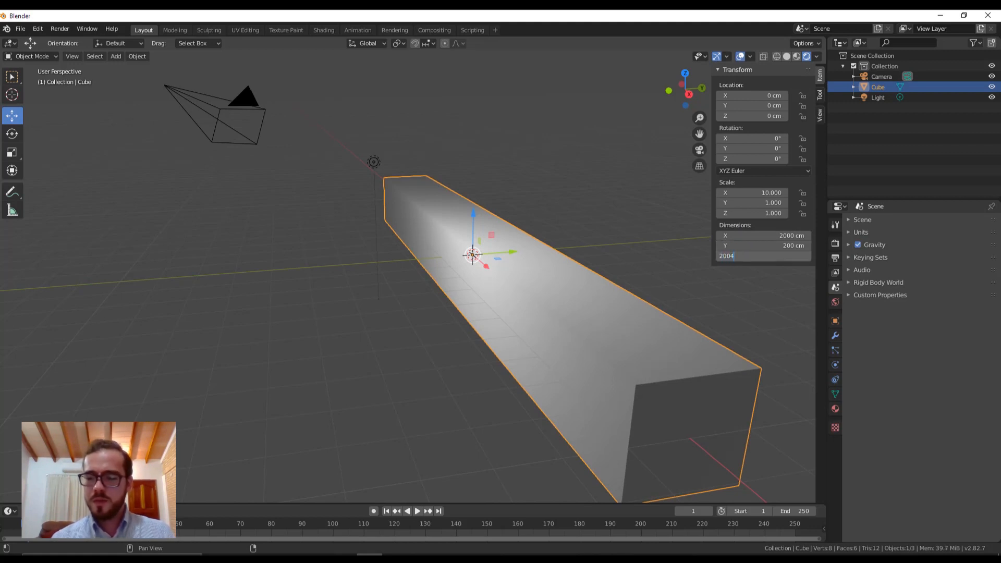
{"action": "key", "text": "BackSpace"}
{"action": "type", "text": "0"}
{"action": "key", "text": "Return"}
{"action": "left_click", "coordinate": [745, 246]}
{"action": "type", "text": "20"}
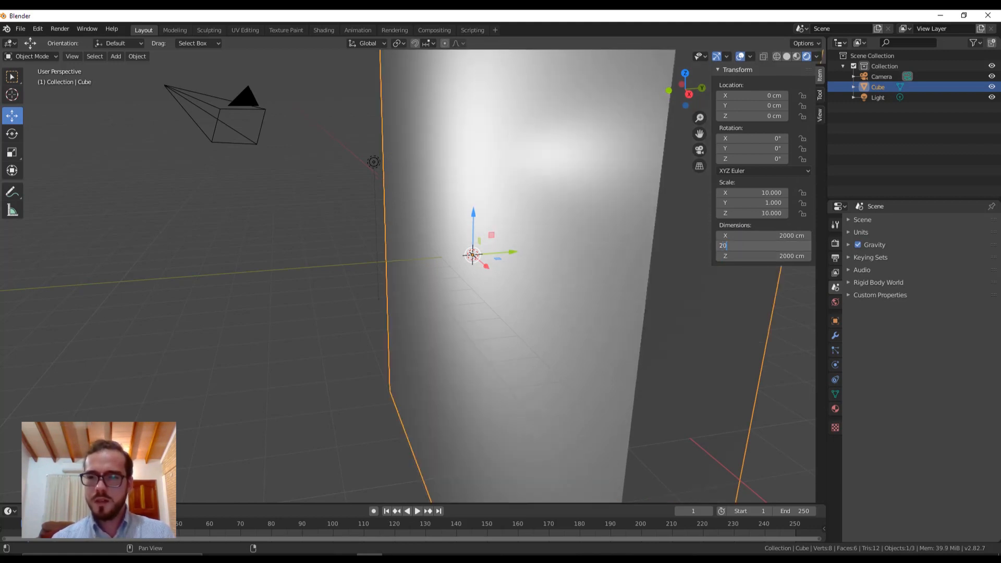
{"action": "type", "text": "00"}
{"action": "key", "text": "Return"}
Step: Move the enlarged cube along the Y axis to about 1336.5 cm
{"action": "scroll", "coordinate": [575, 213], "scroll_direction": "down", "scroll_amount": 5}
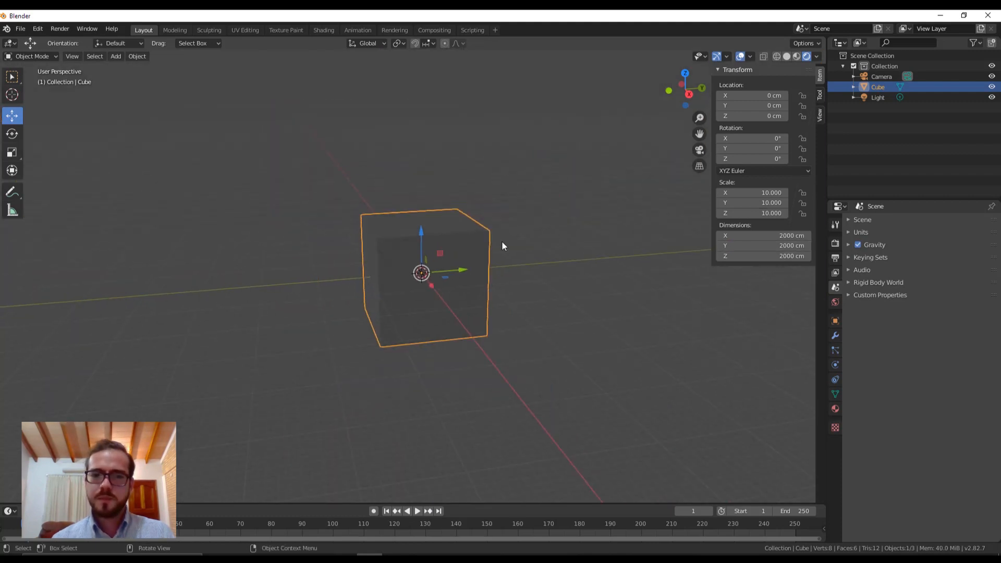
{"action": "scroll", "coordinate": [474, 237], "scroll_direction": "up", "scroll_amount": 3}
{"action": "left_click_drag", "start_coordinate": [480, 266], "coordinate": [582, 252]}
{"action": "middle_click_drag", "start_coordinate": [582, 263], "coordinate": [535, 244], "text": "shift"}
{"action": "middle_click_drag", "start_coordinate": [451, 237], "coordinate": [327, 238]}
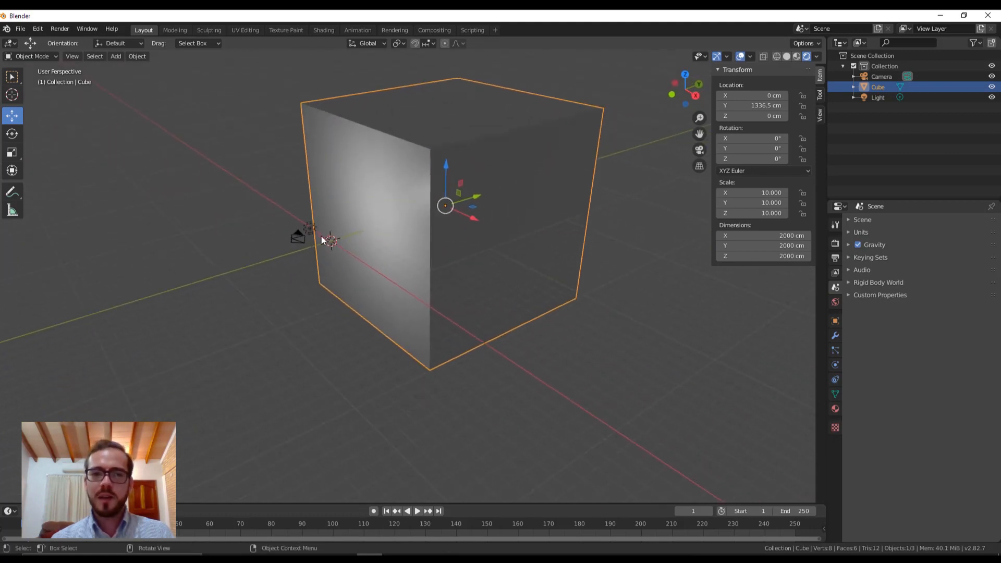
Step: Move the light beside the enlarged cube, to about X 1388 cm, Y -343 cm and Z 1518 cm
{"action": "middle_click_drag", "start_coordinate": [496, 224], "coordinate": [346, 259]}
{"action": "left_click", "coordinate": [304, 235]}
{"action": "left_click_drag", "start_coordinate": [323, 269], "coordinate": [269, 226]}
{"action": "left_click_drag", "start_coordinate": [256, 180], "coordinate": [288, 211]}
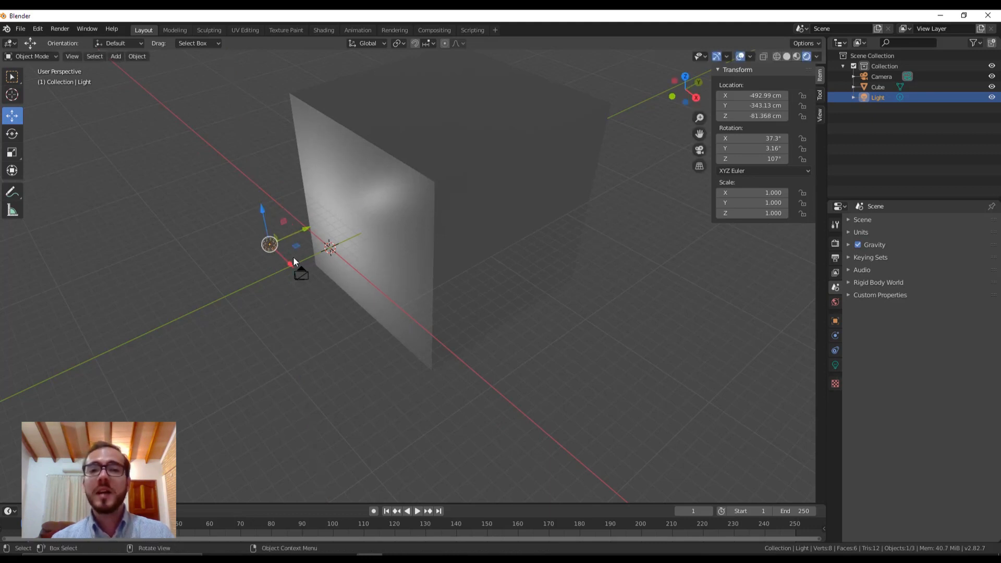
{"action": "middle_click_drag", "start_coordinate": [327, 262], "coordinate": [344, 277]}
{"action": "left_click_drag", "start_coordinate": [344, 277], "coordinate": [446, 203]}
{"action": "middle_click_drag", "start_coordinate": [446, 202], "coordinate": [489, 242]}
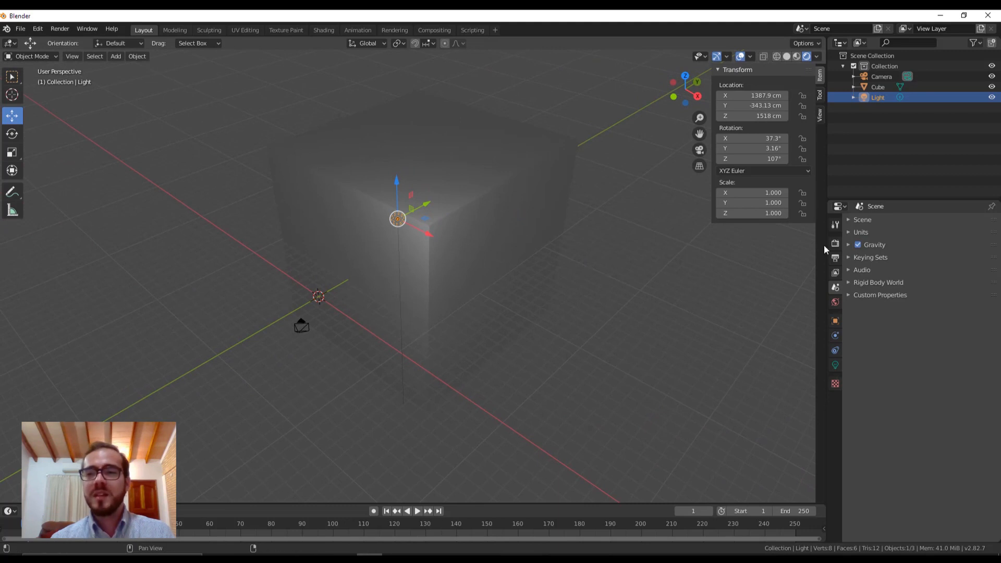
Step: Set the point light's power to 4000 W and move it to about Y -101 cm and Z 2034 cm
{"action": "left_click", "coordinate": [833, 226]}
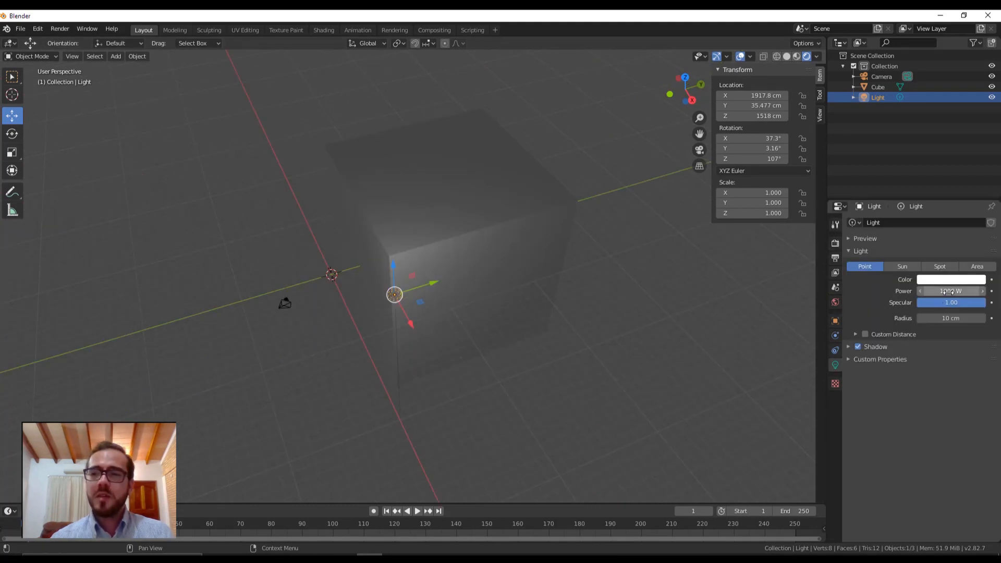
{"action": "left_click_drag", "start_coordinate": [951, 291], "coordinate": [961, 291]}
{"action": "left_click", "coordinate": [952, 291]}
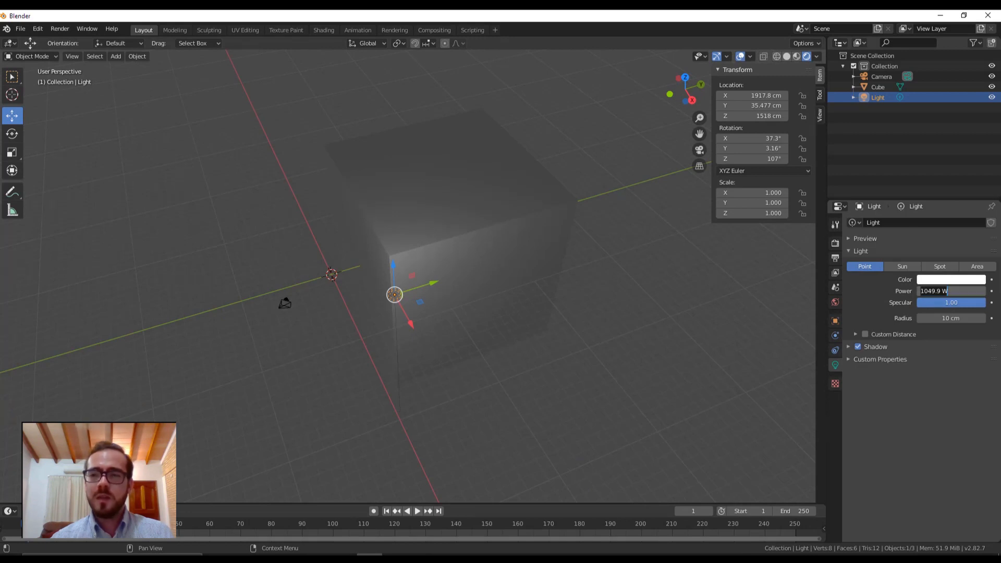
{"action": "type", "text": "4"}
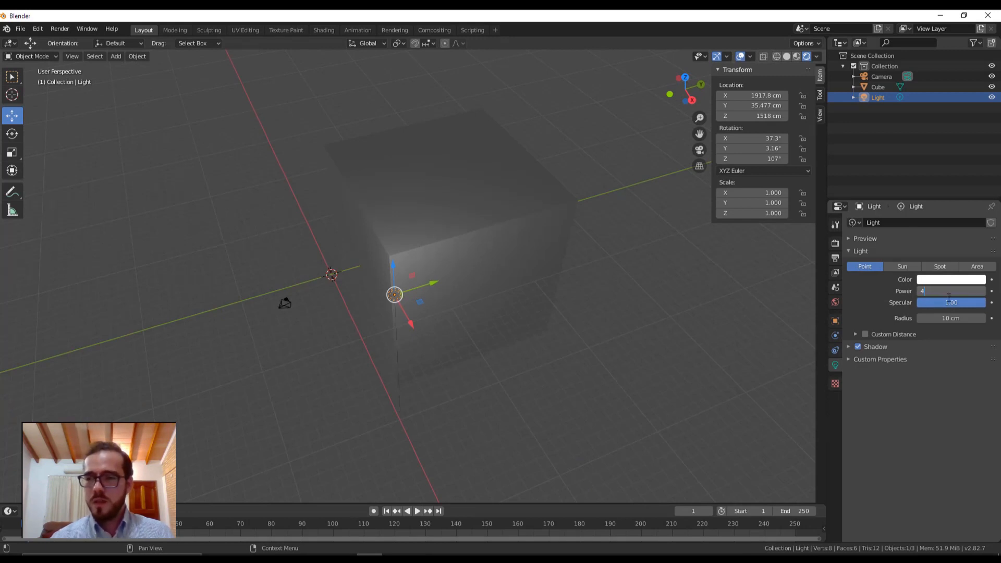
{"action": "type", "text": "000"}
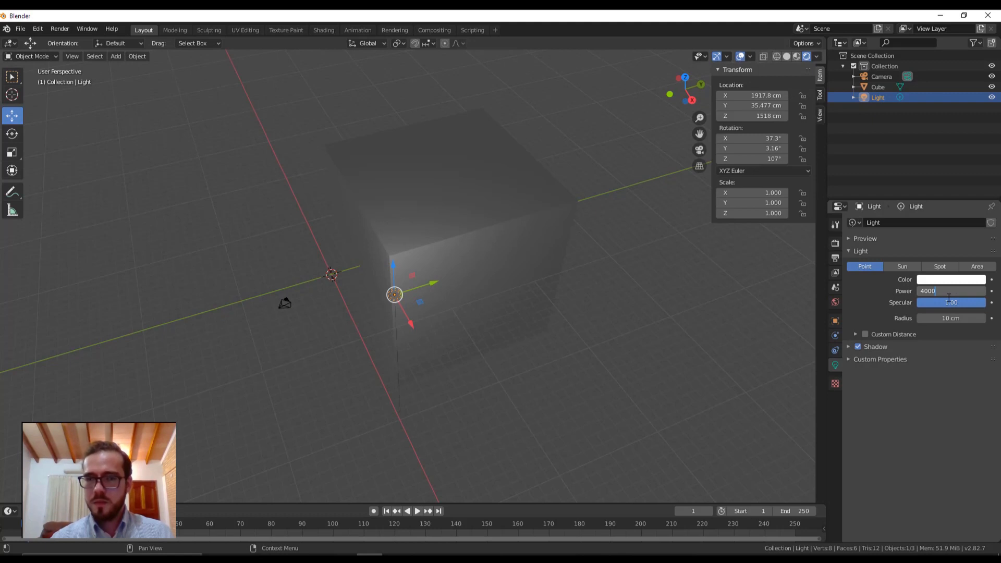
{"action": "key", "text": "Return"}
{"action": "left_click_drag", "start_coordinate": [418, 290], "coordinate": [394, 293]}
{"action": "left_click_drag", "start_coordinate": [382, 254], "coordinate": [382, 223]}
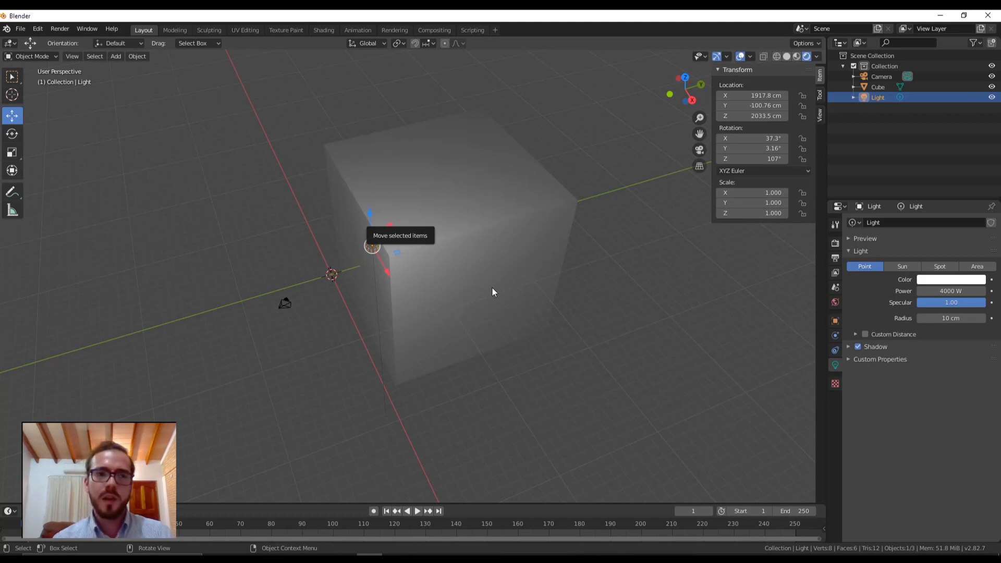
Step: Collapse the light's settings and switch the viewport to solid shading
{"action": "middle_click_drag", "start_coordinate": [480, 313], "coordinate": [333, 273]}
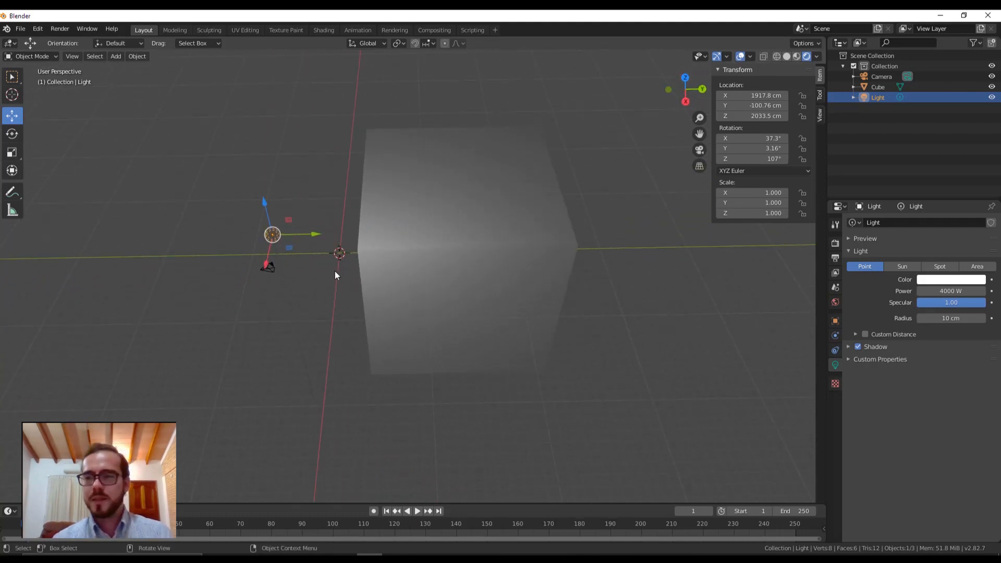
{"action": "left_click", "coordinate": [853, 252]}
{"action": "middle_click_drag", "start_coordinate": [771, 248], "coordinate": [780, 58]}
{"action": "left_click", "coordinate": [787, 56]}
{"action": "mouse_move", "coordinate": [652, 125]}
{"action": "middle_mouse_down"}
{"action": "mouse_move", "coordinate": [528, 204]}
{"action": "mouse_move", "coordinate": [485, 209]}
{"action": "middle_mouse_up"}
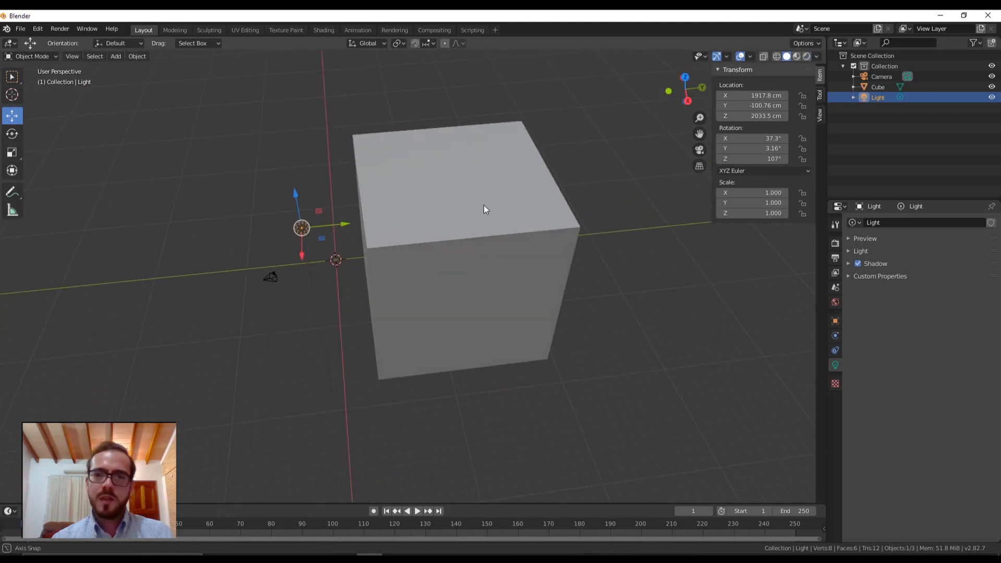
Step: Hide the light and the camera in the scene
{"action": "left_click", "coordinate": [992, 97]}
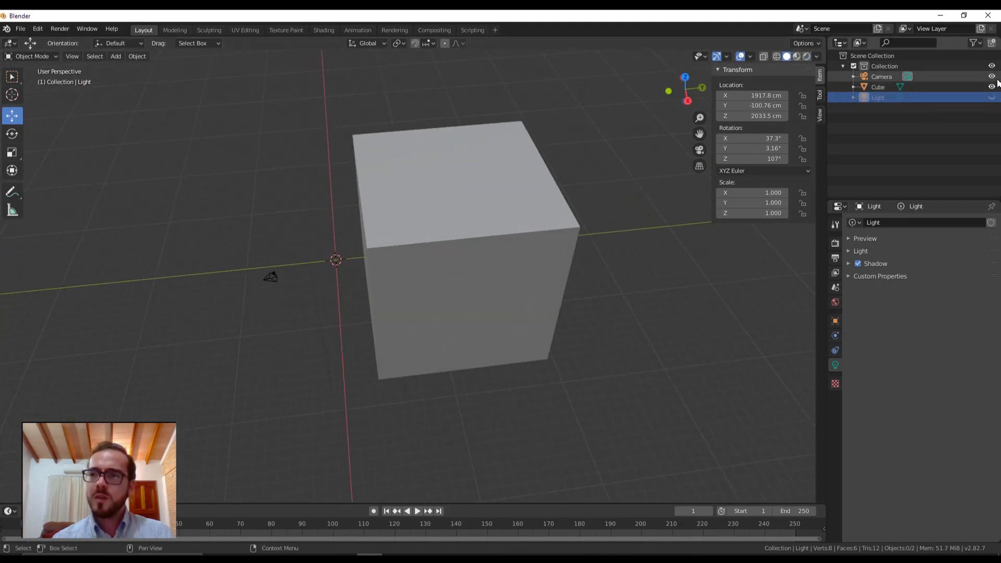
{"action": "left_click", "coordinate": [992, 76]}
Step: Select the cube and set its X dimension to 400 cm
{"action": "middle_click_drag", "start_coordinate": [433, 238], "coordinate": [459, 279]}
{"action": "left_click", "coordinate": [490, 257]}
{"action": "scroll", "coordinate": [492, 268], "scroll_direction": "up", "scroll_amount": 2}
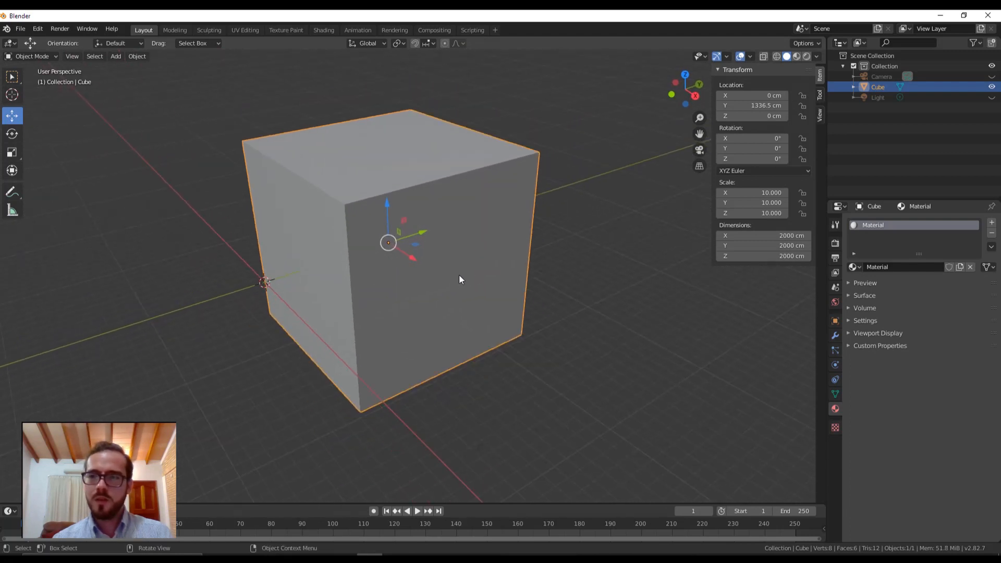
{"action": "left_click", "coordinate": [798, 236]}
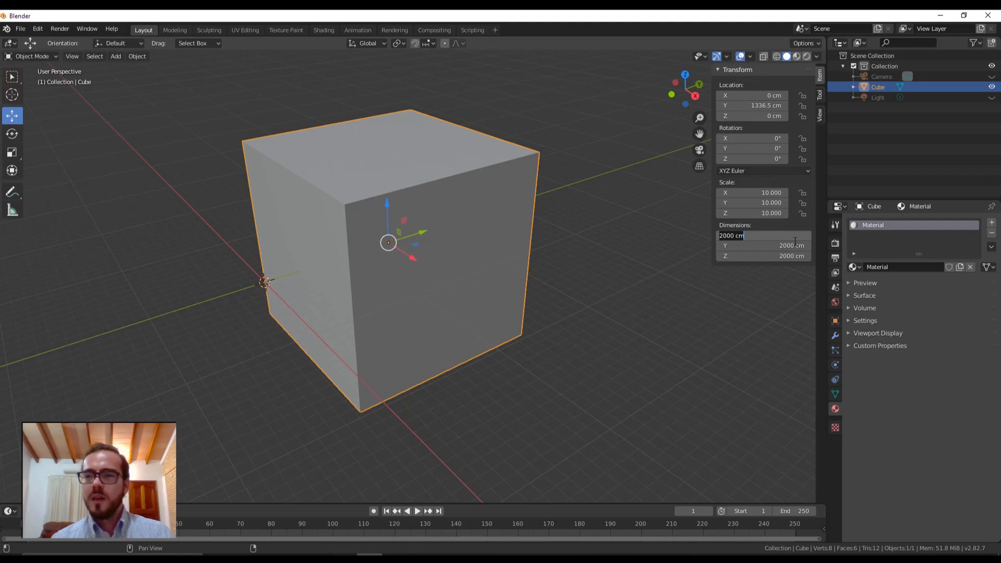
{"action": "left_click_drag", "start_coordinate": [756, 235], "coordinate": [697, 234]}
{"action": "type", "text": "400"}
{"action": "key", "text": "Return"}
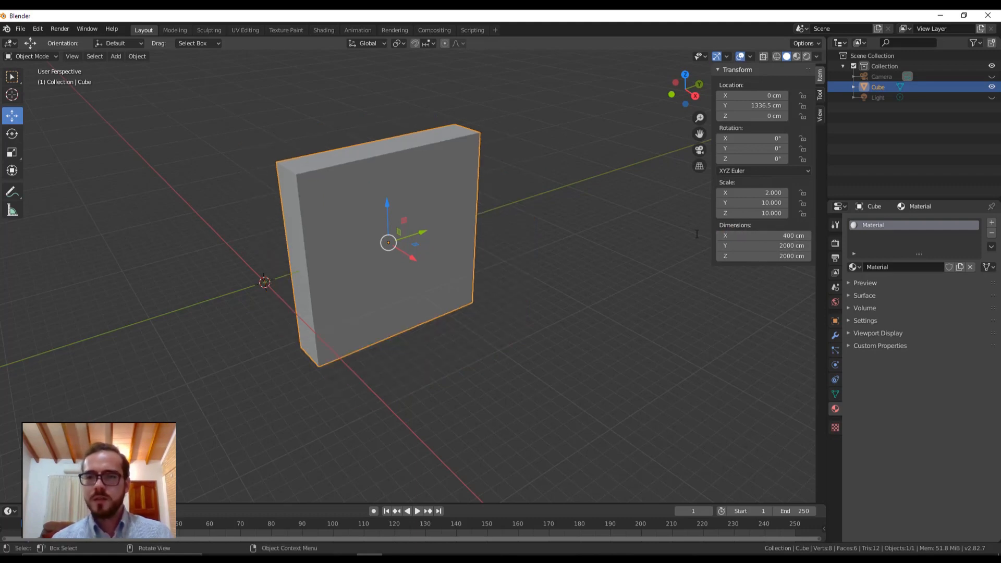
Step: Set the cube's Y dimension to 400 cm
{"action": "left_click", "coordinate": [770, 246]}
{"action": "left_click", "coordinate": [770, 248]}
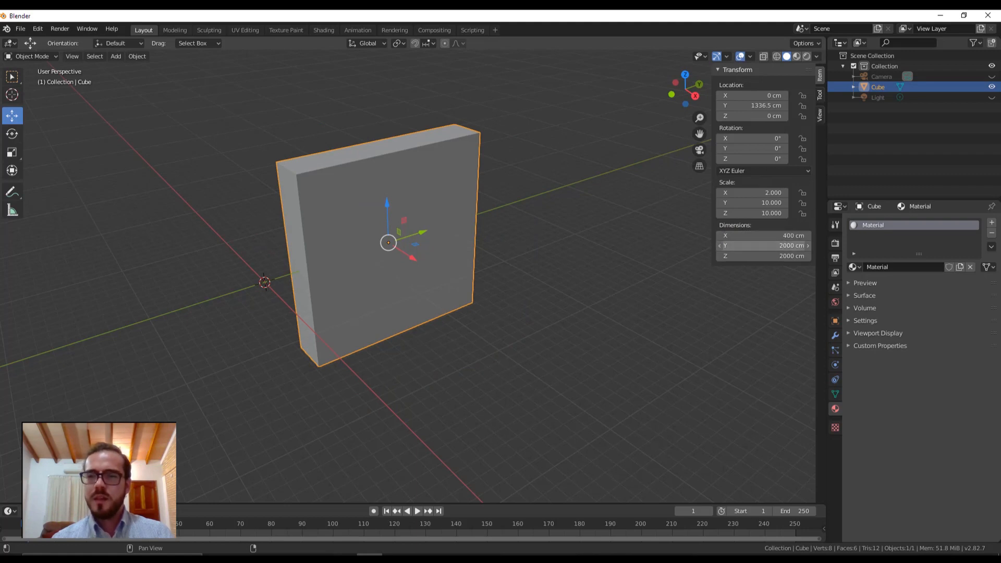
{"action": "left_click", "coordinate": [766, 235]}
{"action": "left_click_drag", "start_coordinate": [782, 247], "coordinate": [773, 247]}
{"action": "left_click", "coordinate": [785, 246]}
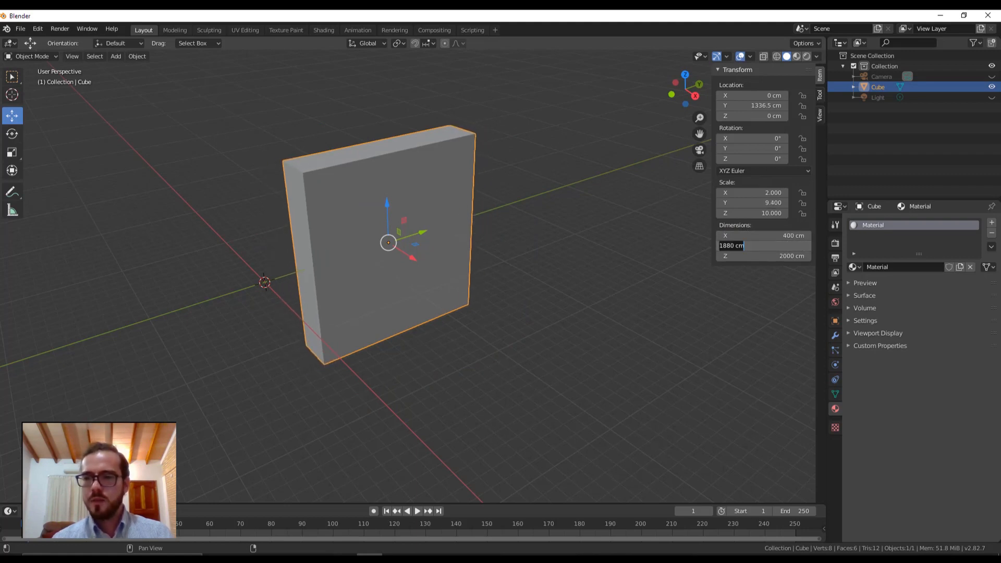
{"action": "type", "text": "4"}
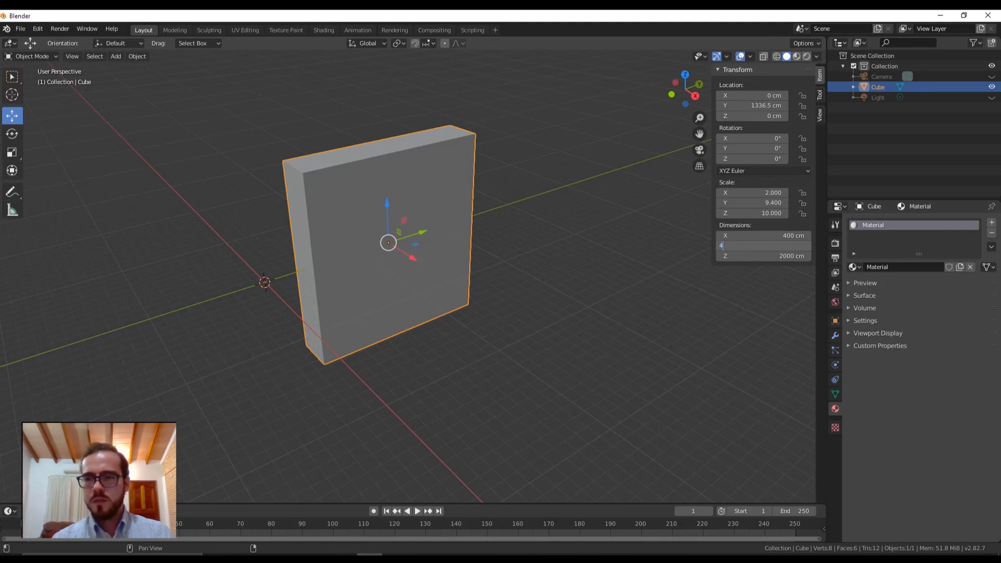
{"action": "type", "text": "00"}
{"action": "key", "text": "Return"}
{"action": "scroll", "coordinate": [386, 164], "scroll_direction": "up", "scroll_amount": 2}
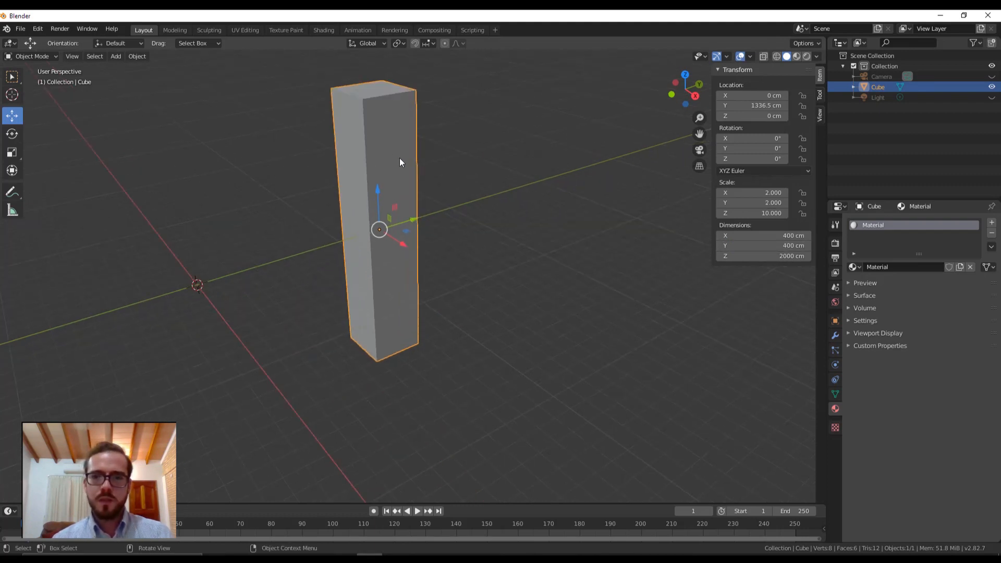
{"action": "middle_click_drag", "start_coordinate": [400, 162], "coordinate": [430, 208]}
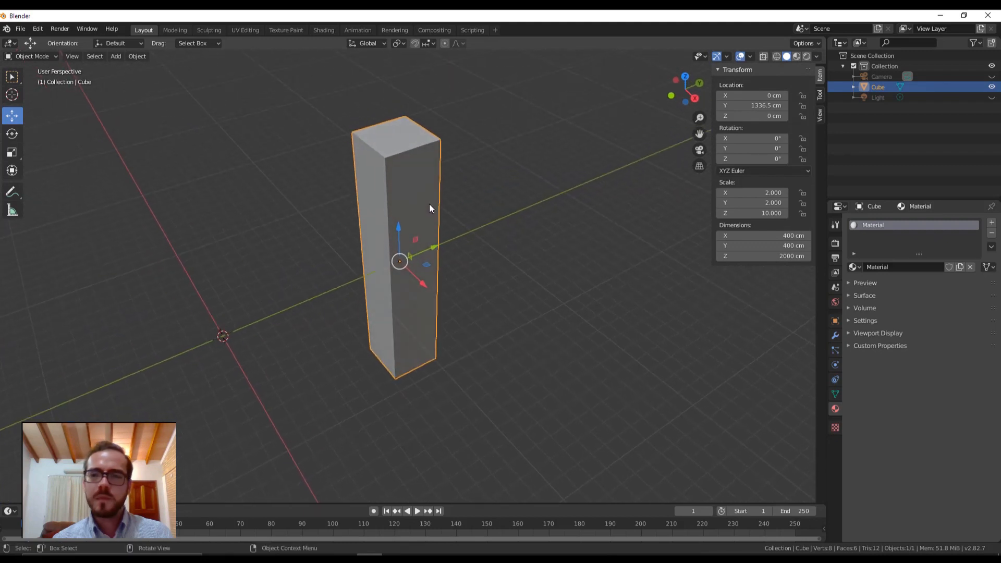
Step: Set the X and Z dimensions of the tall block to 70 cm each
{"action": "left_click", "coordinate": [764, 235]}
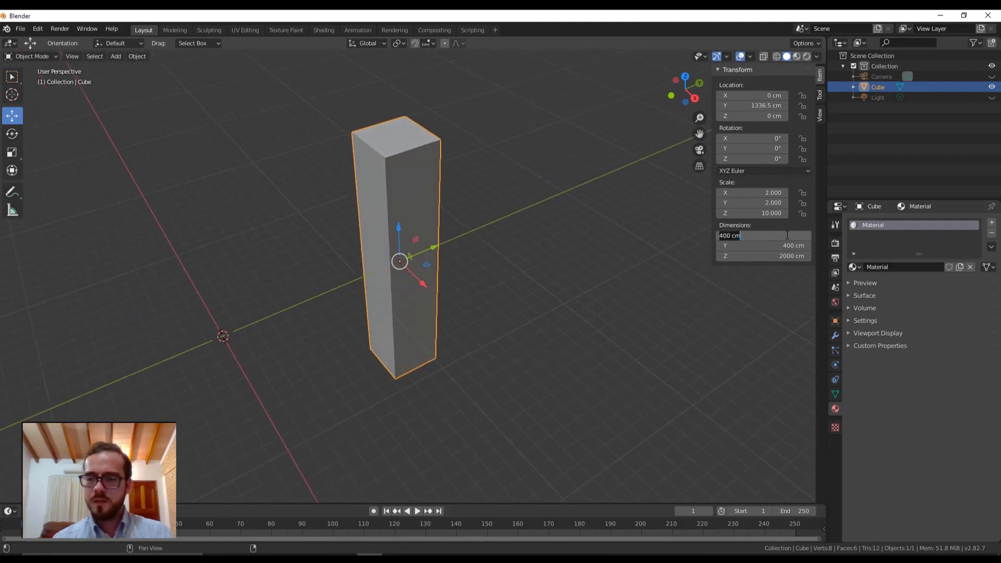
{"action": "type", "text": "70"}
{"action": "key", "text": "Return"}
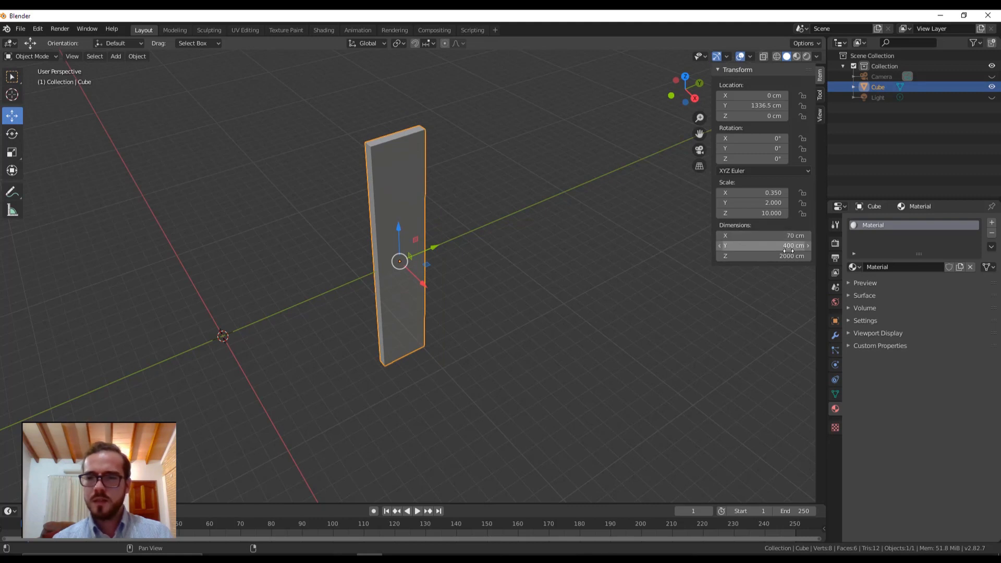
{"action": "left_click", "coordinate": [764, 256]}
{"action": "type", "text": "70"}
{"action": "key", "text": "Return"}
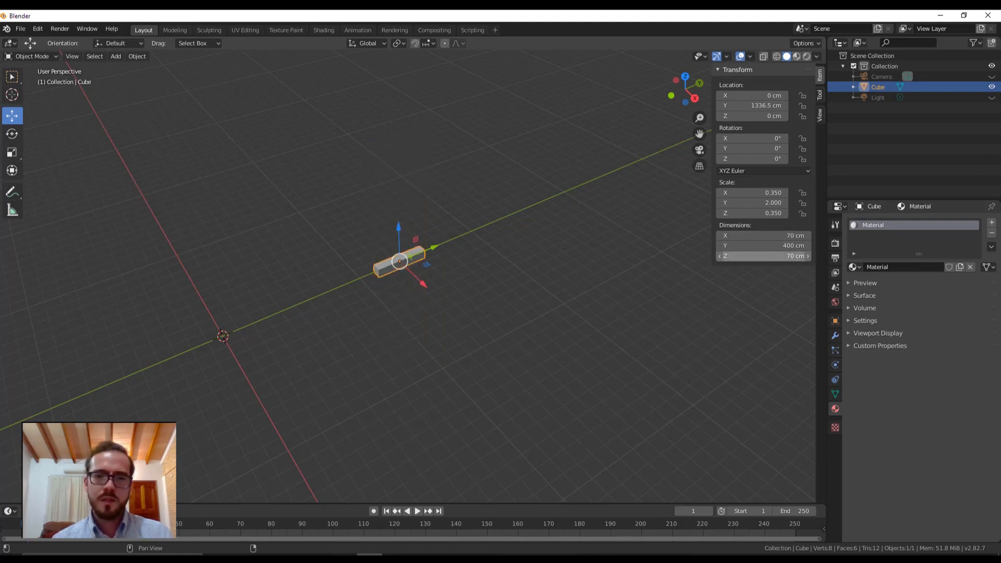
Step: Set the block's Z dimension to 90 cm and its X dimension to 200 cm
{"action": "left_click", "coordinate": [764, 256]}
{"action": "type", "text": "90"}
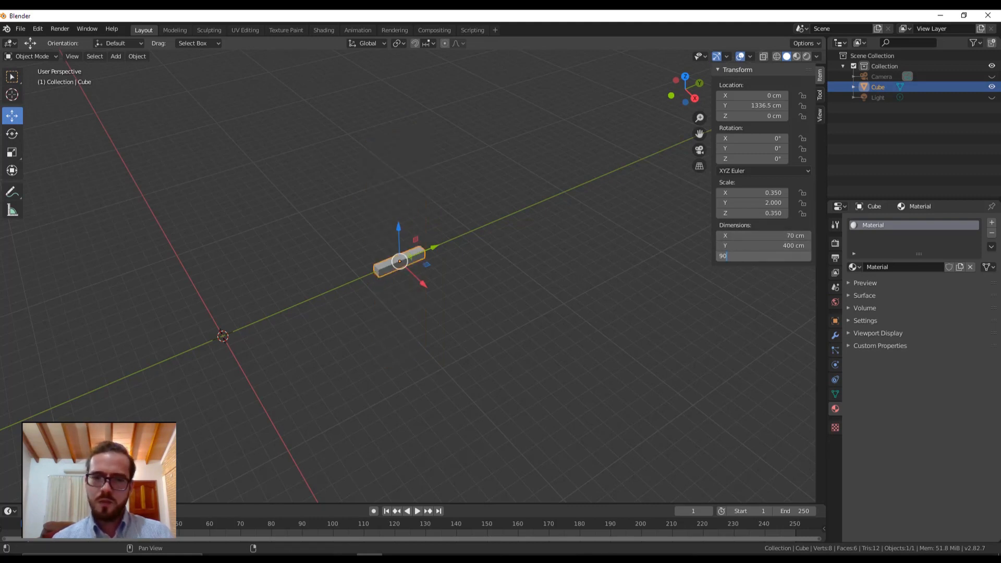
{"action": "key", "text": "Return"}
{"action": "left_click", "coordinate": [764, 236]}
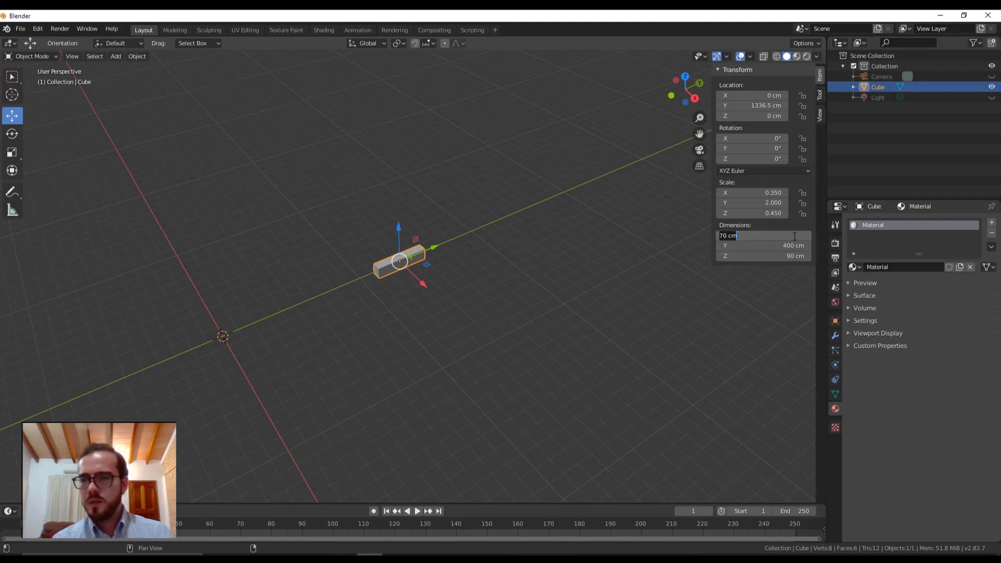
{"action": "type", "text": "200"}
{"action": "key", "text": "Return"}
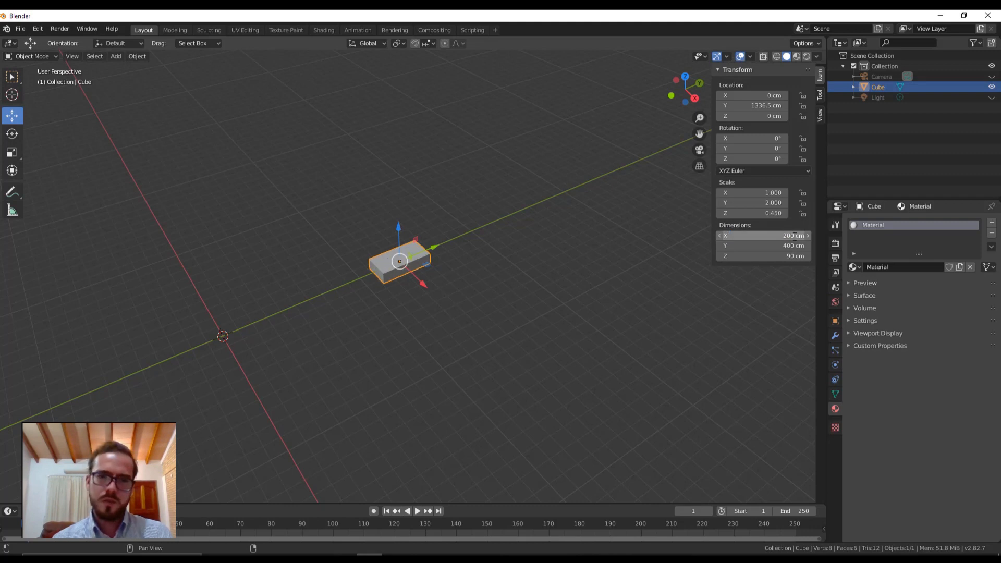
Step: Move the block along the Y axis closer to the origin, to about 524 cm
{"action": "scroll", "coordinate": [485, 270], "scroll_direction": "up", "scroll_amount": 2}
{"action": "middle_click_drag", "start_coordinate": [368, 241], "coordinate": [472, 212], "text": "shift"}
{"action": "left_click_drag", "start_coordinate": [506, 227], "coordinate": [368, 292]}
{"action": "middle_click_drag", "start_coordinate": [358, 323], "coordinate": [479, 240]}
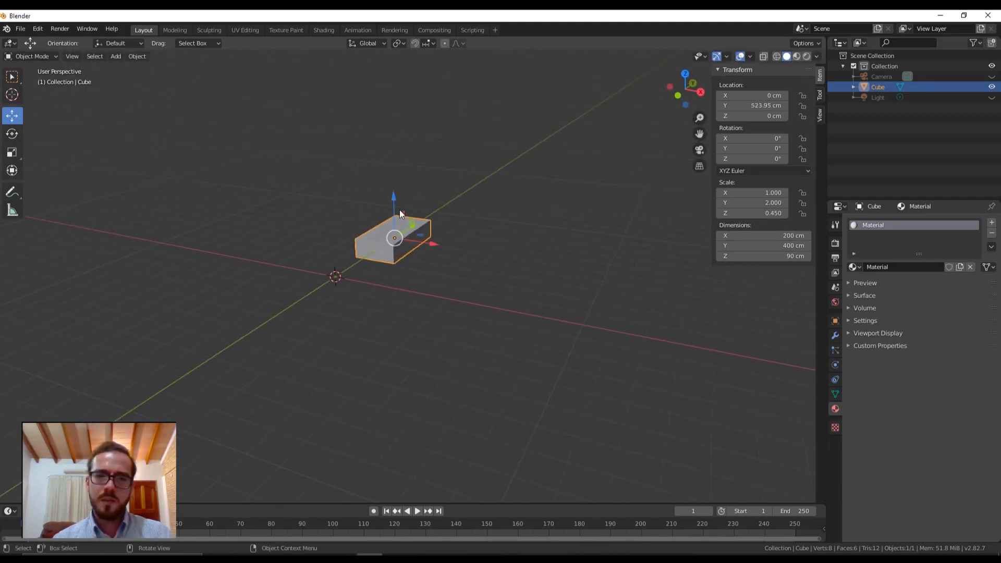
Step: Move the block along the Z and X axes to about X -60 cm and Z 70 cm
{"action": "left_click_drag", "start_coordinate": [400, 209], "coordinate": [395, 154]}
{"action": "scroll", "coordinate": [426, 187], "scroll_direction": "up", "scroll_amount": 3}
{"action": "middle_click_drag", "start_coordinate": [425, 187], "coordinate": [387, 210]}
{"action": "middle_click_drag", "start_coordinate": [407, 225], "coordinate": [420, 315], "text": "shift"}
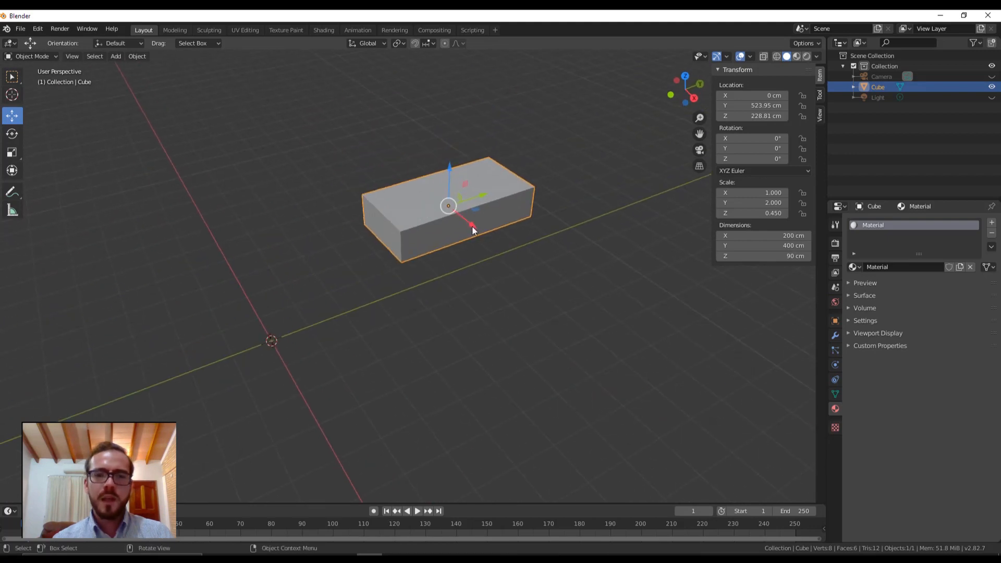
{"action": "left_click_drag", "start_coordinate": [471, 228], "coordinate": [457, 216]}
{"action": "mouse_move", "coordinate": [456, 215]}
{"action": "middle_mouse_down"}
{"action": "mouse_move", "coordinate": [488, 303]}
{"action": "mouse_move", "coordinate": [578, 266]}
{"action": "mouse_move", "coordinate": [462, 258]}
{"action": "mouse_move", "coordinate": [489, 286]}
{"action": "mouse_move", "coordinate": [449, 224]}
{"action": "middle_mouse_up"}
{"action": "left_click_drag", "start_coordinate": [449, 224], "coordinate": [452, 262]}
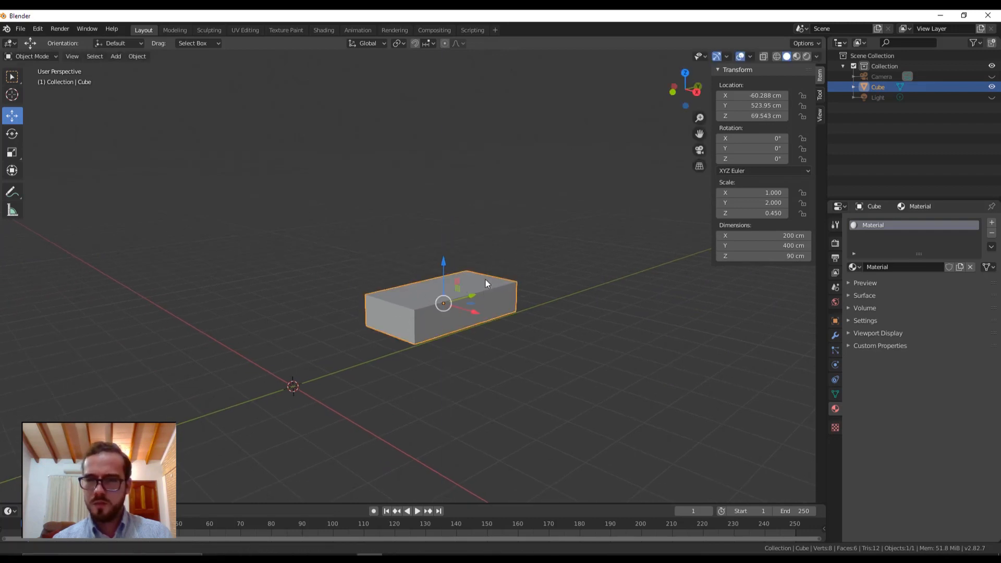
Step: Set the block's Z dimension to 100 cm
{"action": "double_click", "coordinate": [810, 256]}
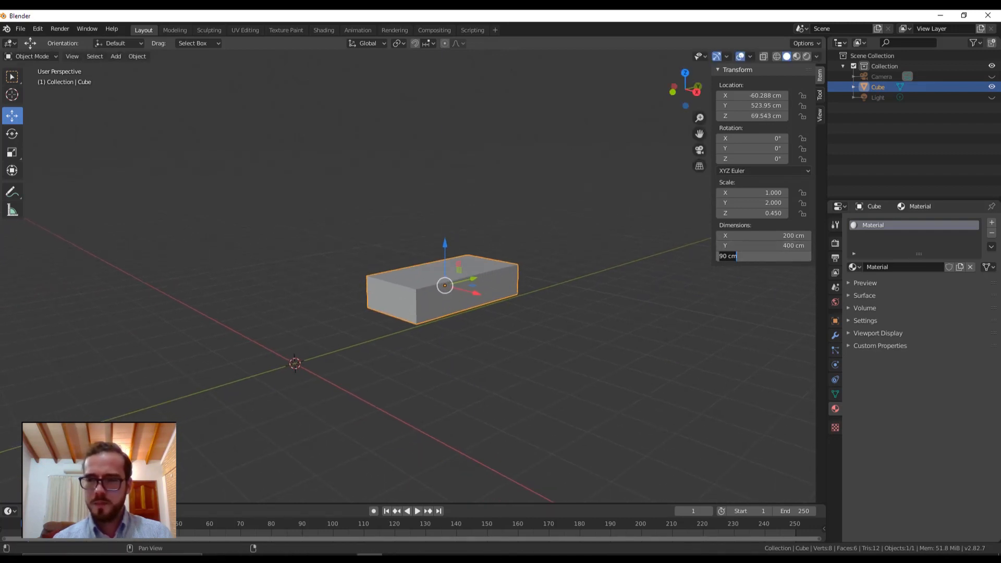
{"action": "type", "text": "100"}
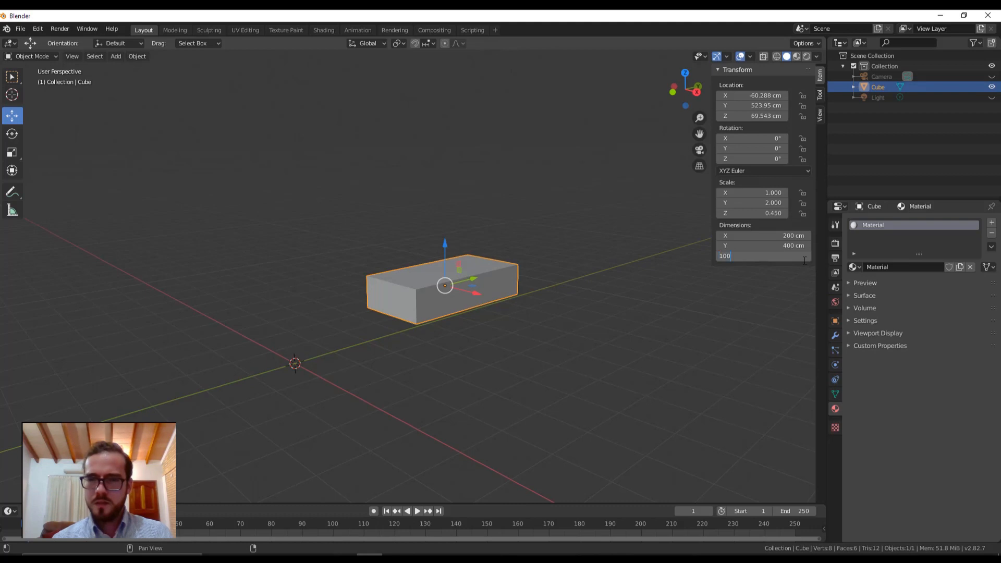
{"action": "key", "text": "Return"}
{"action": "scroll", "coordinate": [491, 267], "scroll_direction": "up", "scroll_amount": 5}
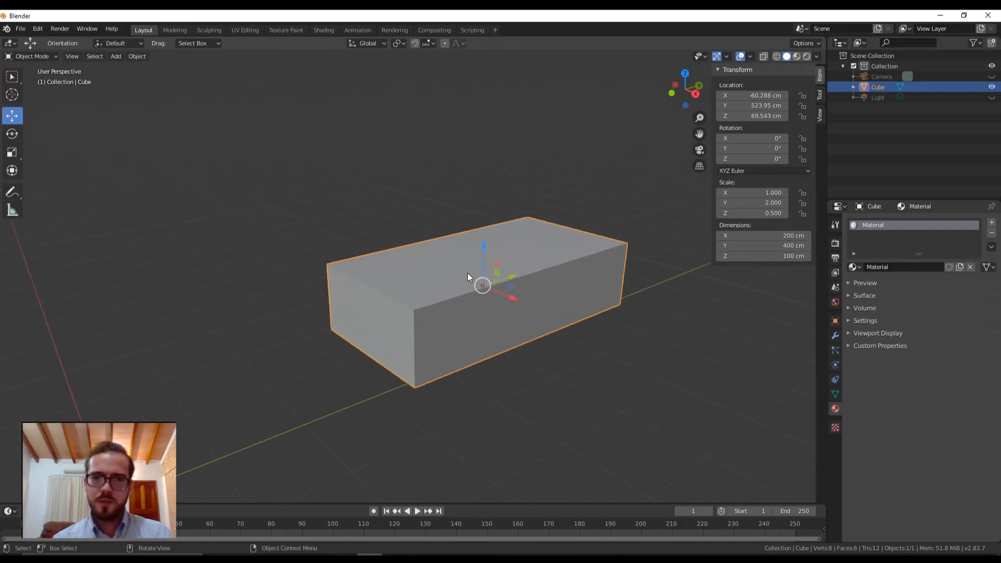
Step: Set the block's Z dimension to 80 cm
{"action": "left_click", "coordinate": [793, 258]}
{"action": "type", "text": "80"}
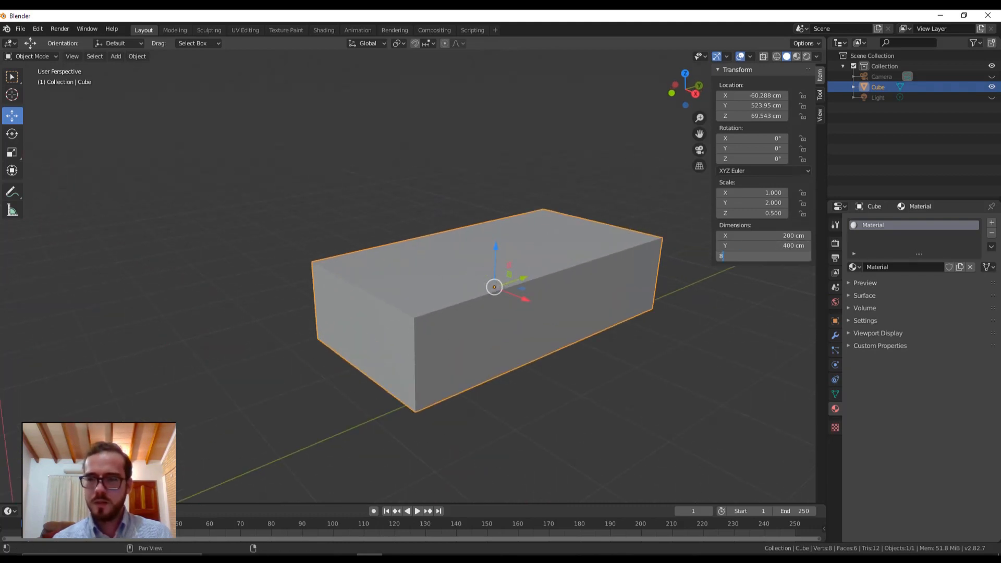
{"action": "key", "text": "Return"}
{"action": "middle_click_drag", "start_coordinate": [550, 311], "coordinate": [490, 337]}
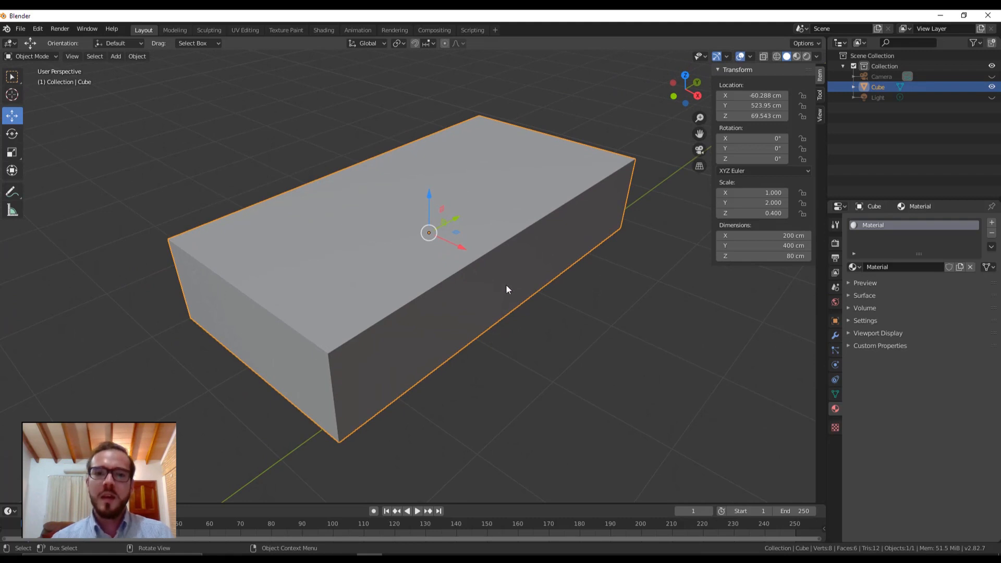
Step: Deselect the block and switch the viewport to wireframe shading
{"action": "middle_click_drag", "start_coordinate": [517, 347], "coordinate": [497, 340]}
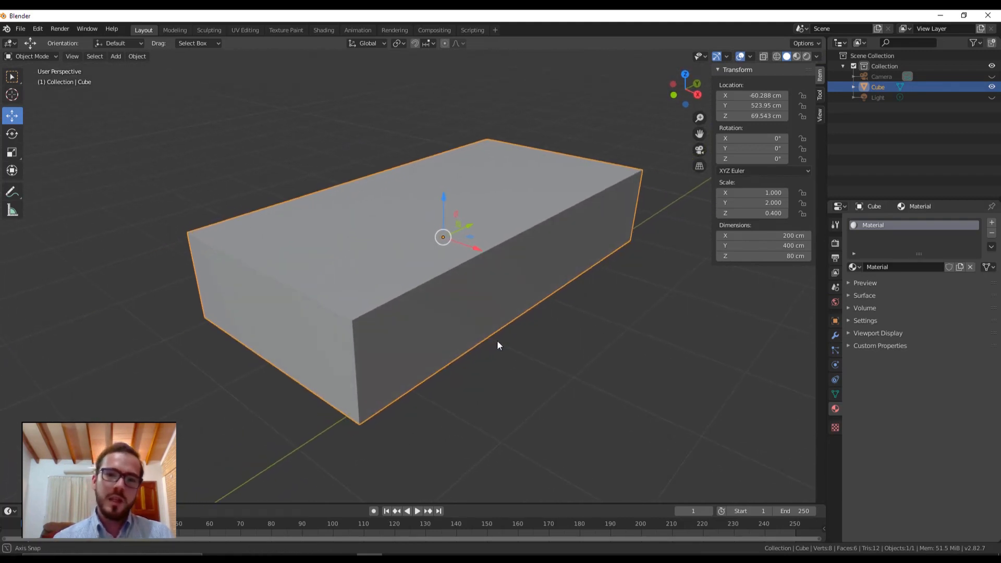
{"action": "key", "text": "alt+a"}
{"action": "left_click", "coordinate": [777, 56]}
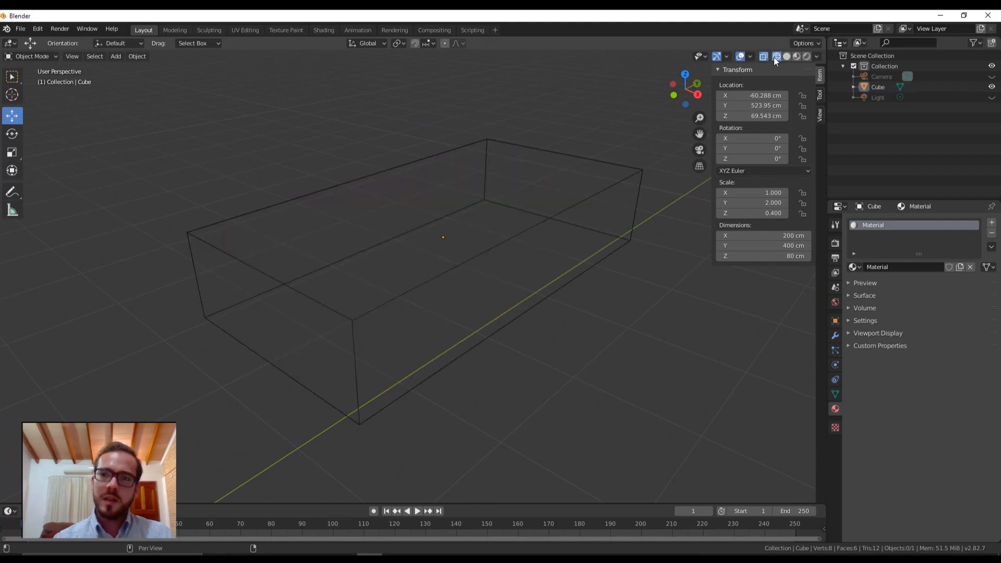
{"action": "middle_click_drag", "start_coordinate": [438, 201], "coordinate": [418, 211]}
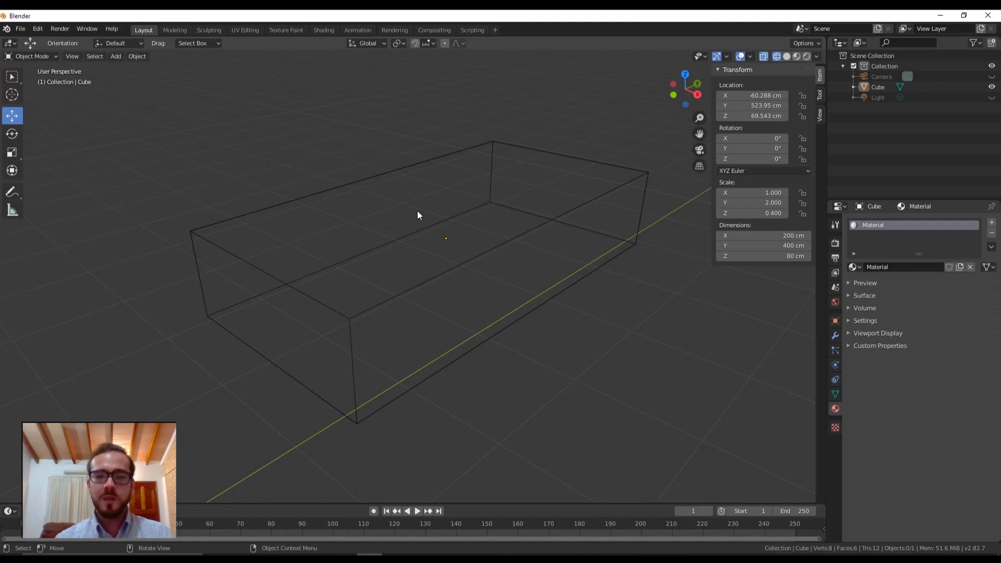
Step: Select the wireframe block and paste a copy of it in the same place
{"action": "left_click", "coordinate": [493, 148]}
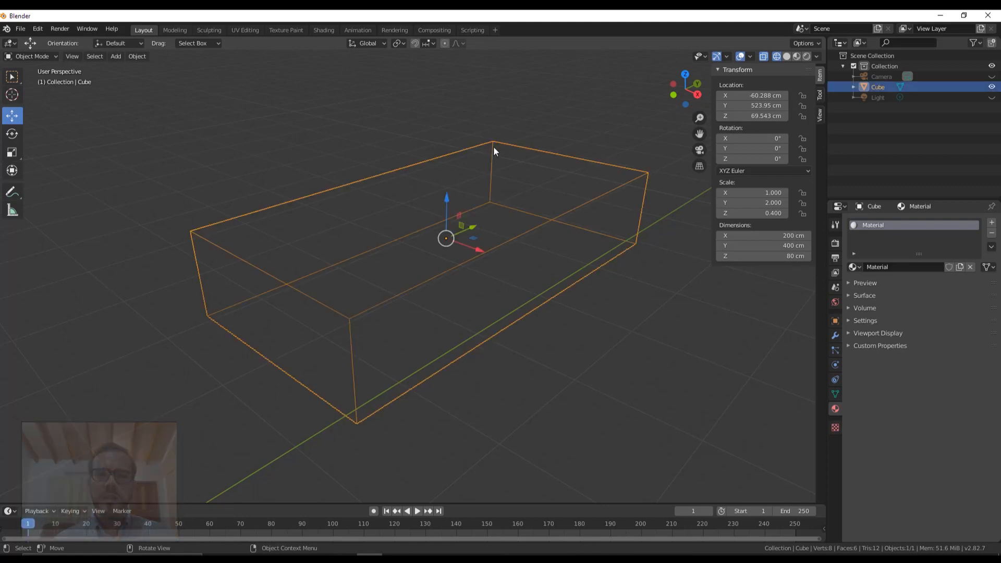
{"action": "middle_click_drag", "start_coordinate": [456, 315], "coordinate": [456, 301]}
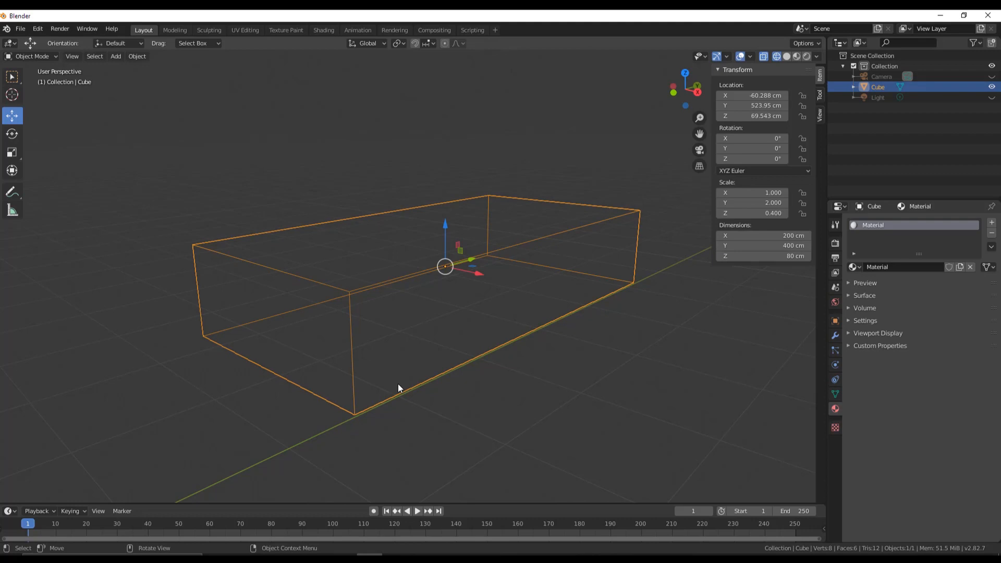
{"action": "key", "text": "ctrl+c"}
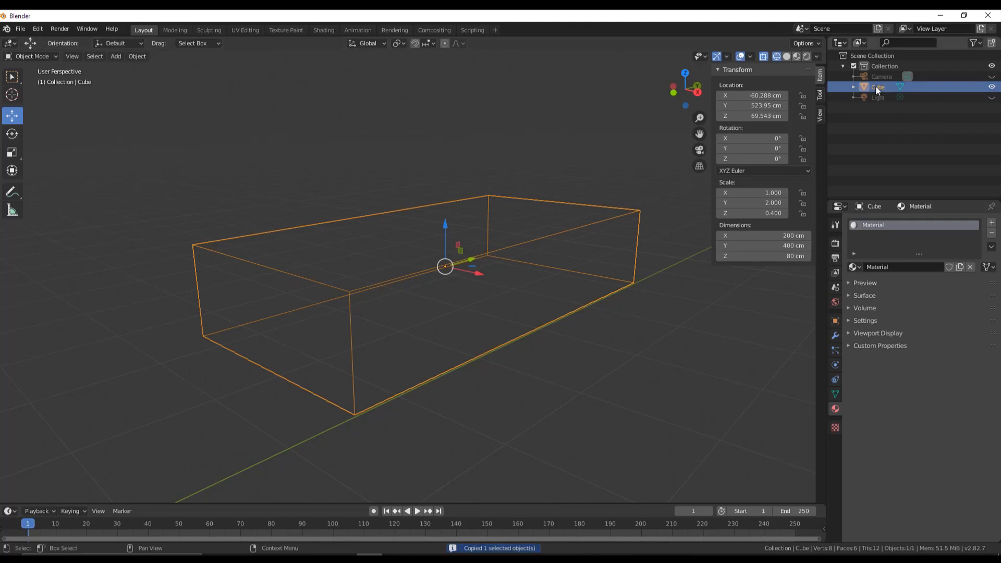
{"action": "key", "text": "ctrl+v"}
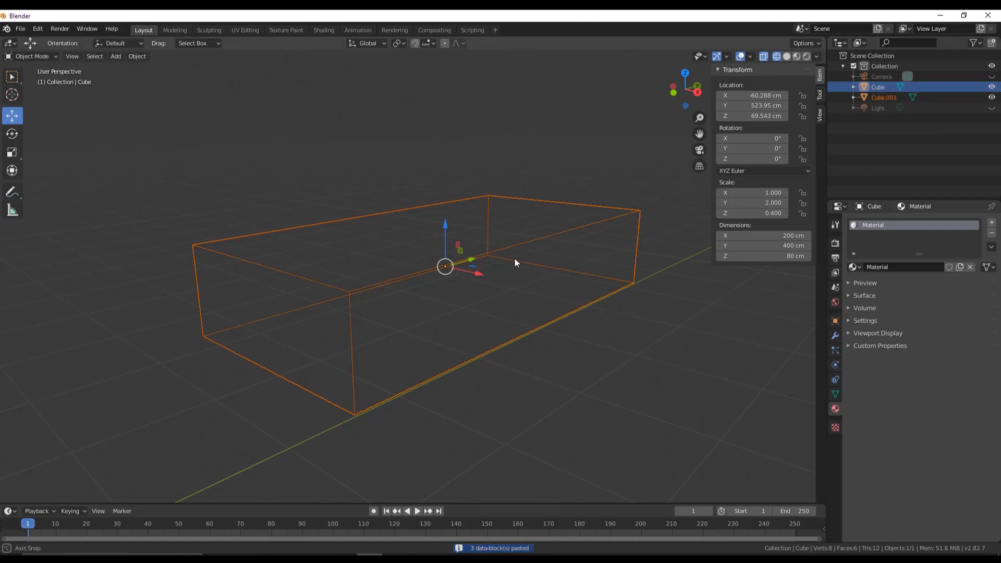
Step: Hide the pasted copy of the block and reselect the original Cube
{"action": "left_click", "coordinate": [992, 97]}
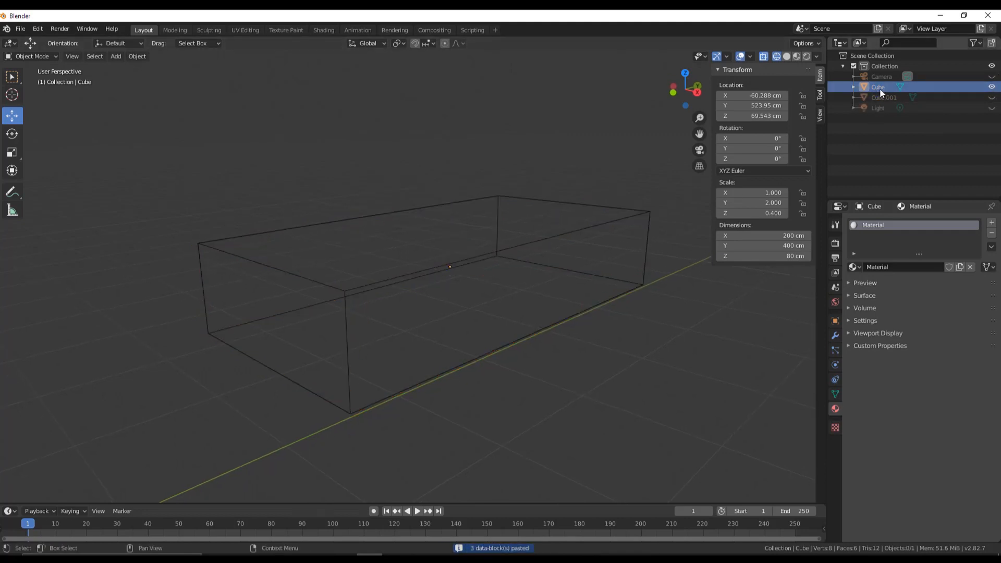
{"action": "left_click", "coordinate": [636, 221]}
{"action": "left_click", "coordinate": [890, 98]}
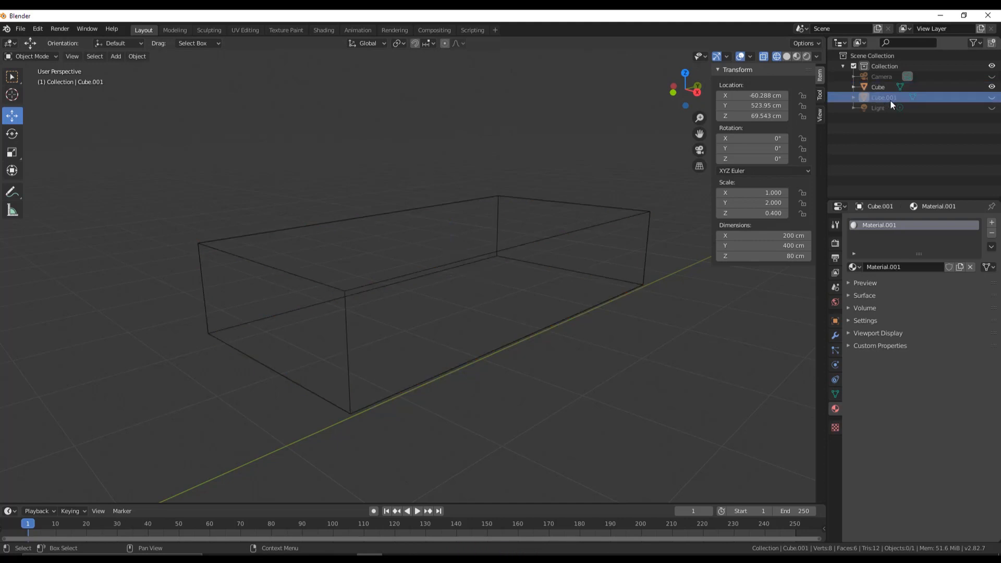
{"action": "left_click", "coordinate": [882, 87]}
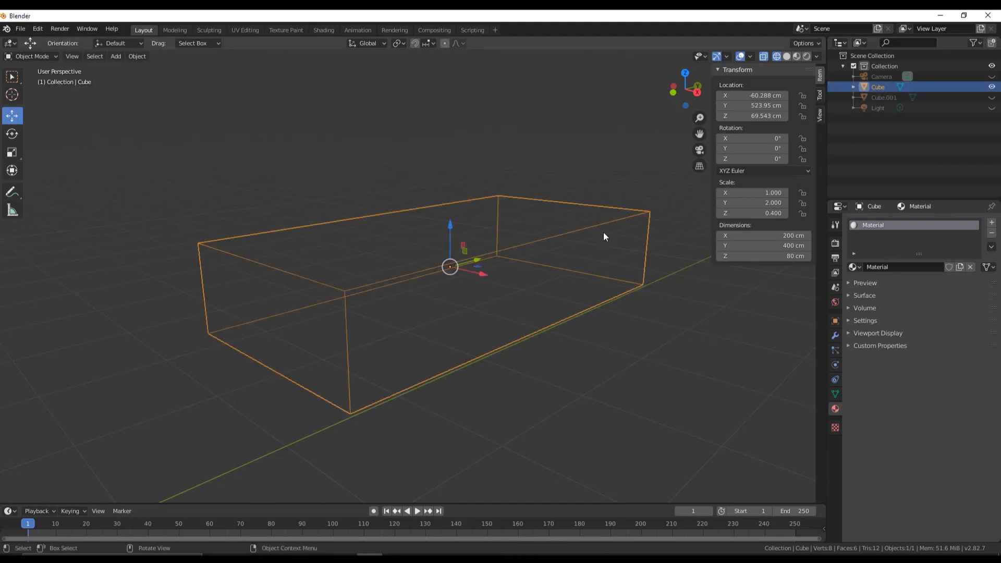
Step: Switch the viewport back to solid shading and collapse the Transform section
{"action": "middle_click_drag", "start_coordinate": [573, 267], "coordinate": [542, 239], "text": "shift"}
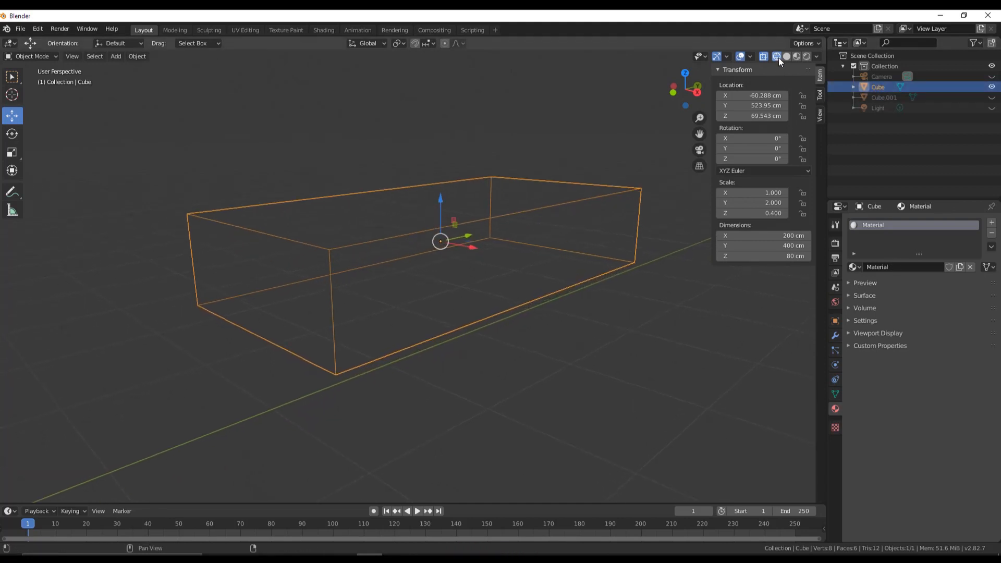
{"action": "left_click", "coordinate": [787, 58]}
{"action": "mouse_move", "coordinate": [522, 177]}
{"action": "middle_mouse_down"}
{"action": "mouse_move", "coordinate": [537, 192]}
{"action": "mouse_move", "coordinate": [515, 191]}
{"action": "middle_mouse_up"}
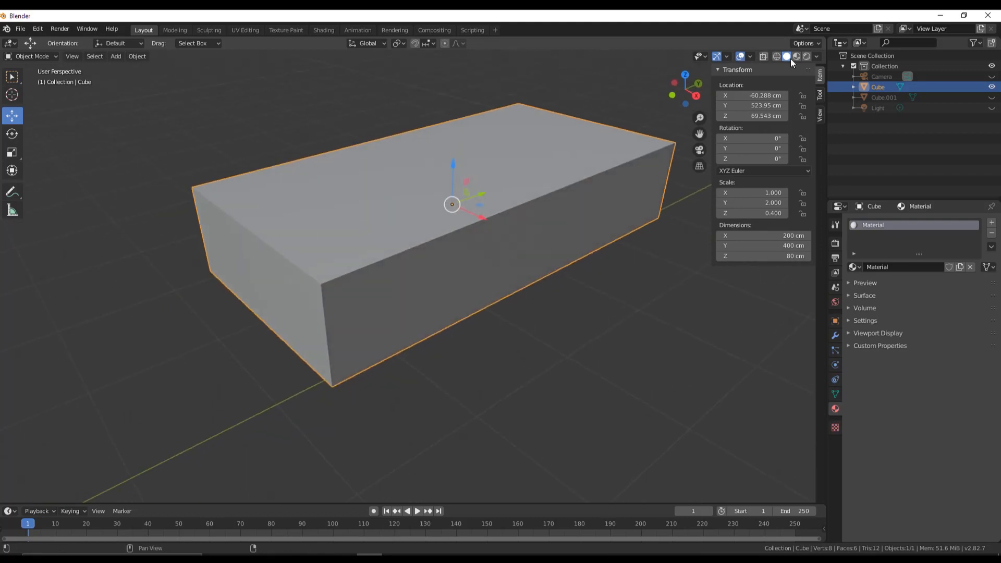
{"action": "left_click", "coordinate": [727, 70]}
{"action": "middle_click_drag", "start_coordinate": [449, 230], "coordinate": [561, 257]}
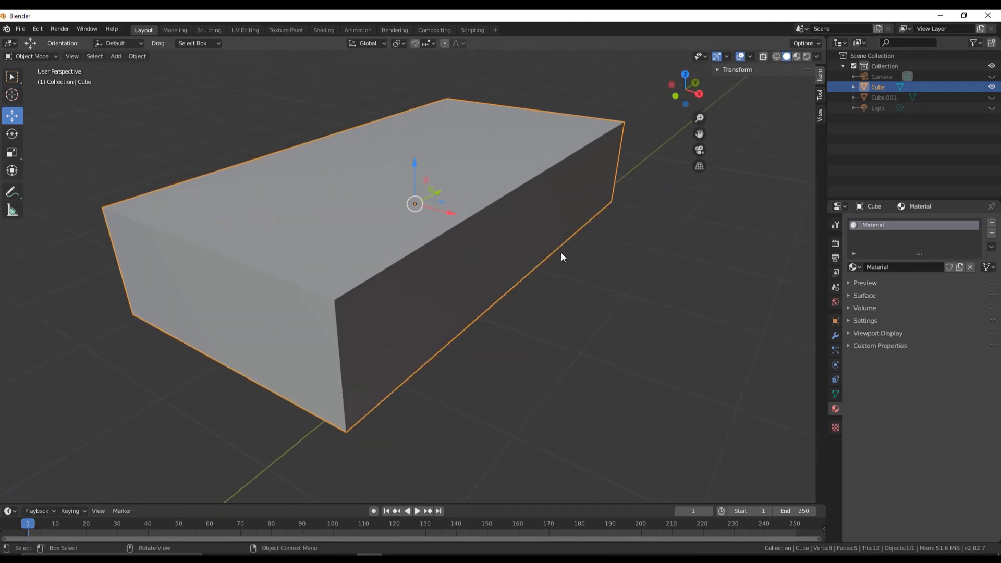
Step: Put the original Cube into Edit Mode
{"action": "left_click", "coordinate": [45, 56]}
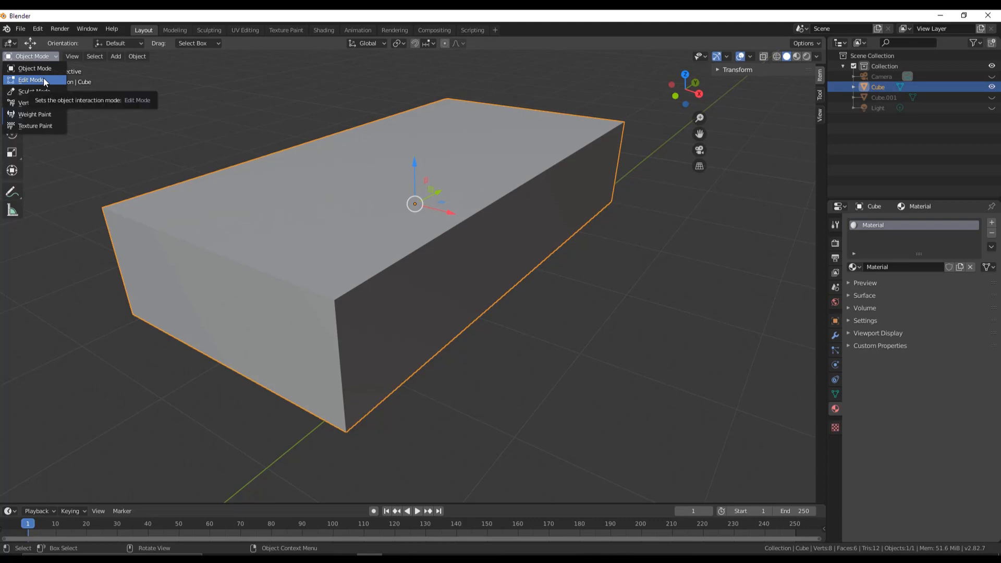
{"action": "left_click", "coordinate": [43, 79]}
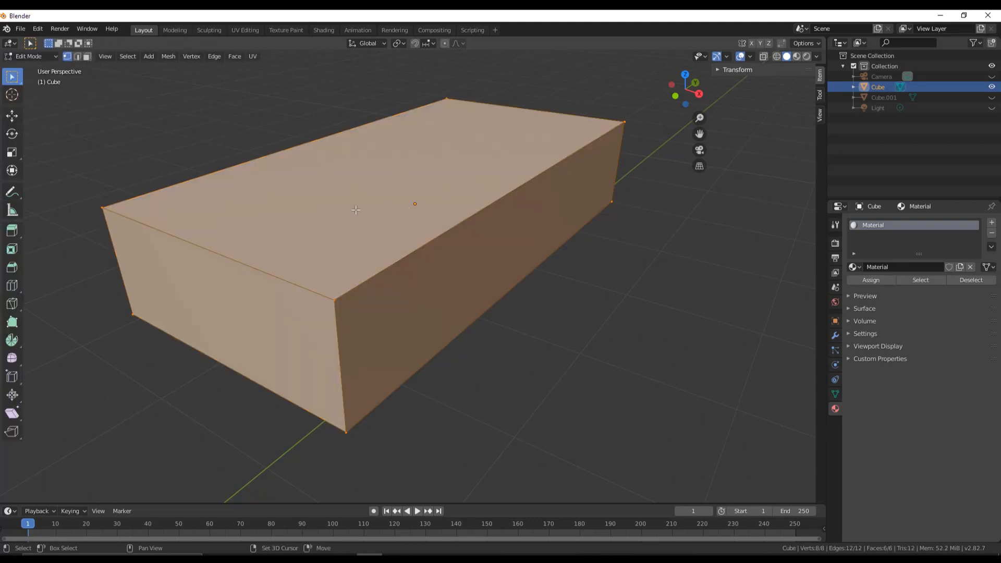
{"action": "middle_click_drag", "start_coordinate": [392, 208], "coordinate": [500, 258]}
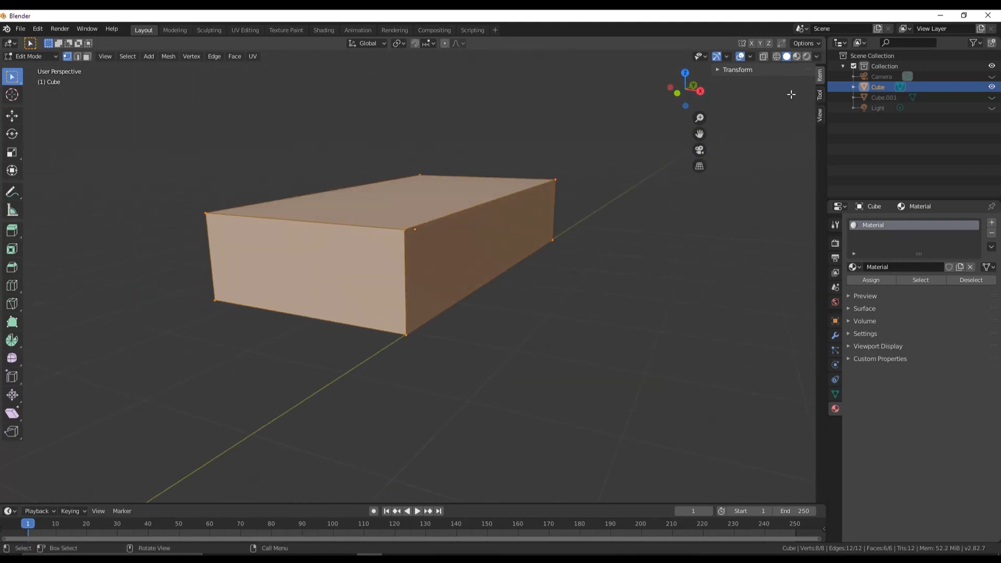
{"action": "middle_click_drag", "start_coordinate": [751, 138], "coordinate": [751, 140]}
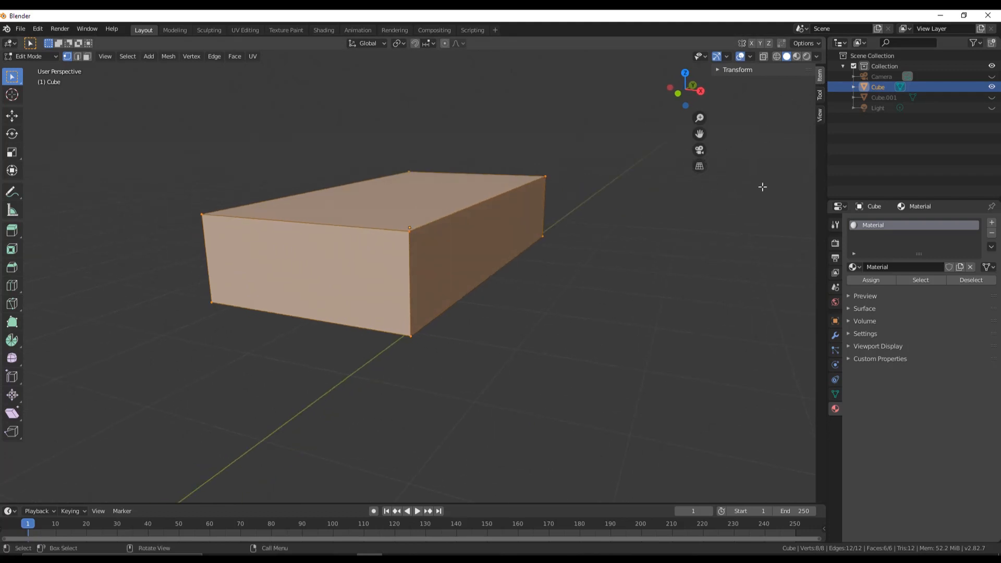
Step: Display the block in wireframe shading from the right orthographic view and activate the Move tool
{"action": "left_click", "coordinate": [700, 91]}
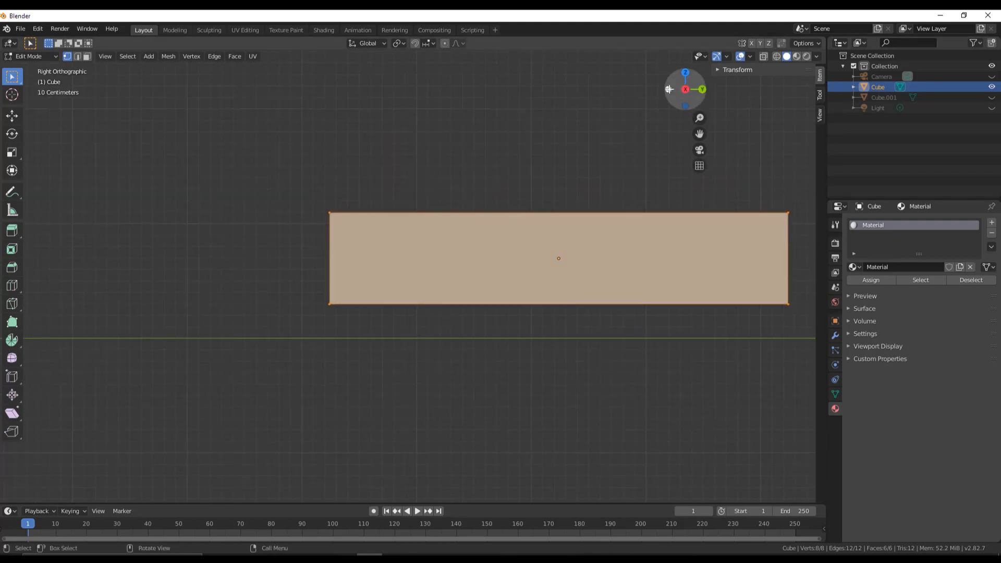
{"action": "left_click", "coordinate": [776, 56]}
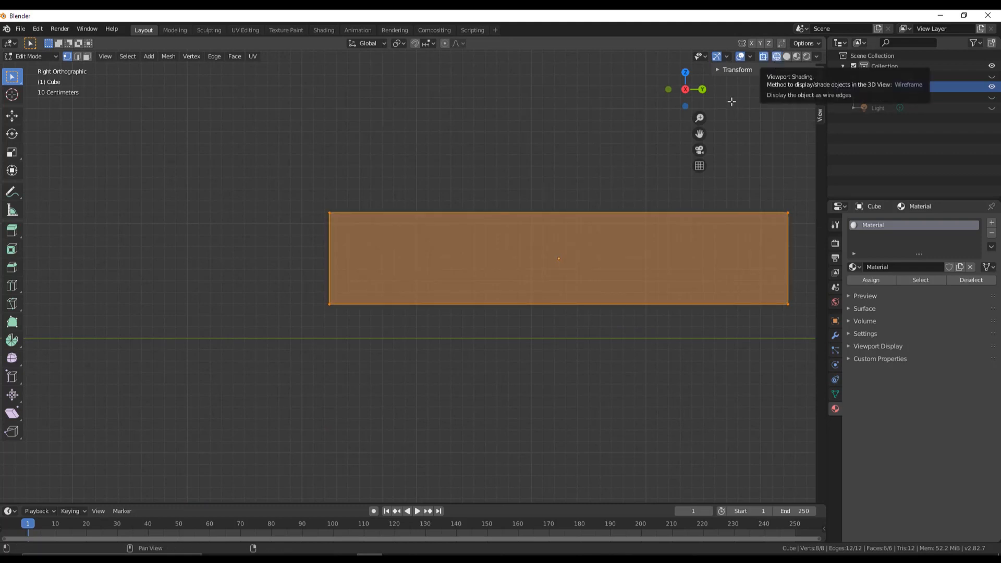
{"action": "key", "text": "ctrl+KP_1"}
{"action": "middle_click_drag", "start_coordinate": [611, 178], "coordinate": [668, 183]}
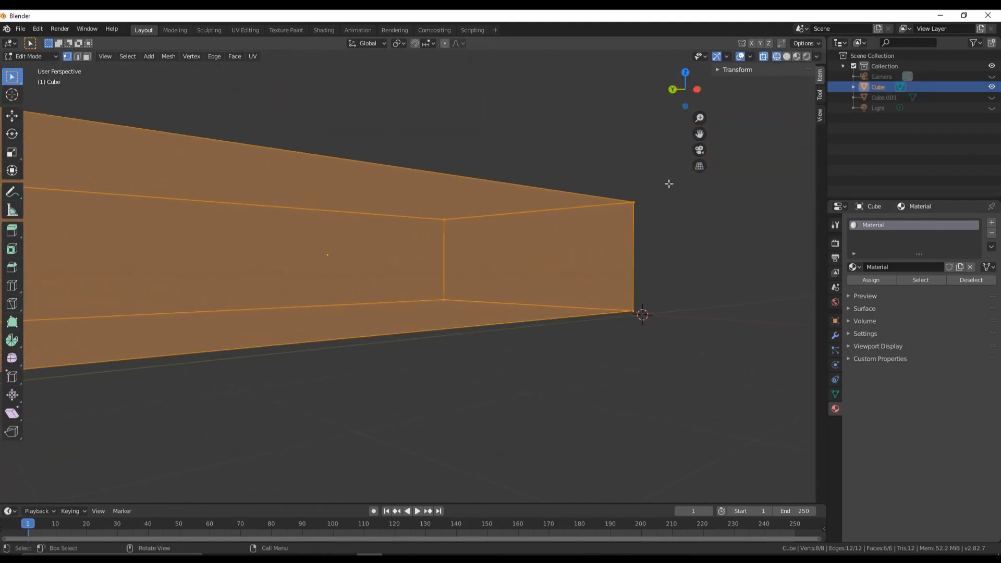
{"action": "left_click", "coordinate": [684, 105]}
{"action": "left_click", "coordinate": [702, 89]}
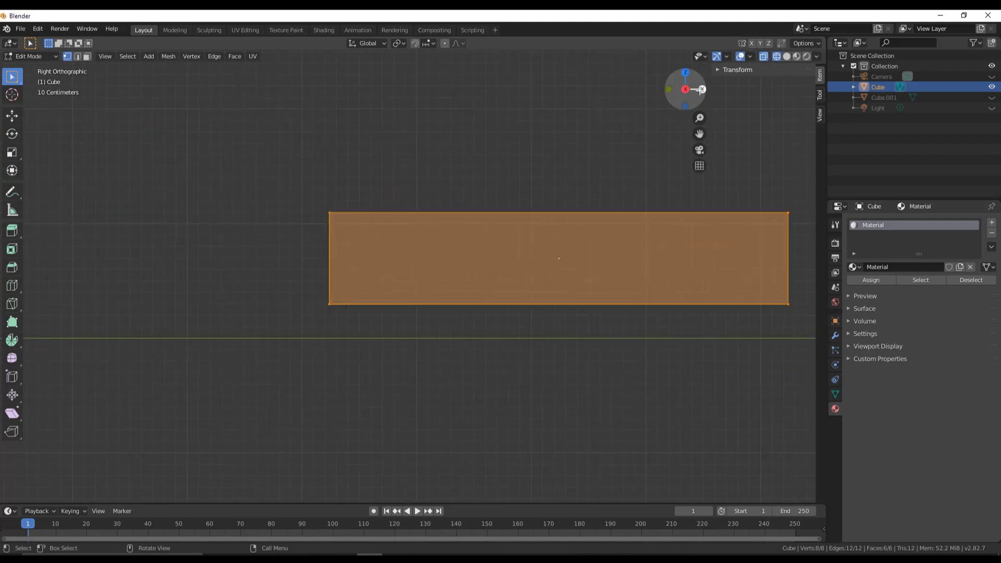
{"action": "middle_click_drag", "start_coordinate": [588, 161], "coordinate": [492, 174], "text": "shift"}
{"action": "scroll", "coordinate": [488, 167], "scroll_direction": "up", "scroll_amount": 2}
{"action": "scroll", "coordinate": [543, 167], "scroll_direction": "down", "scroll_amount": 1}
{"action": "left_click", "coordinate": [12, 115]}
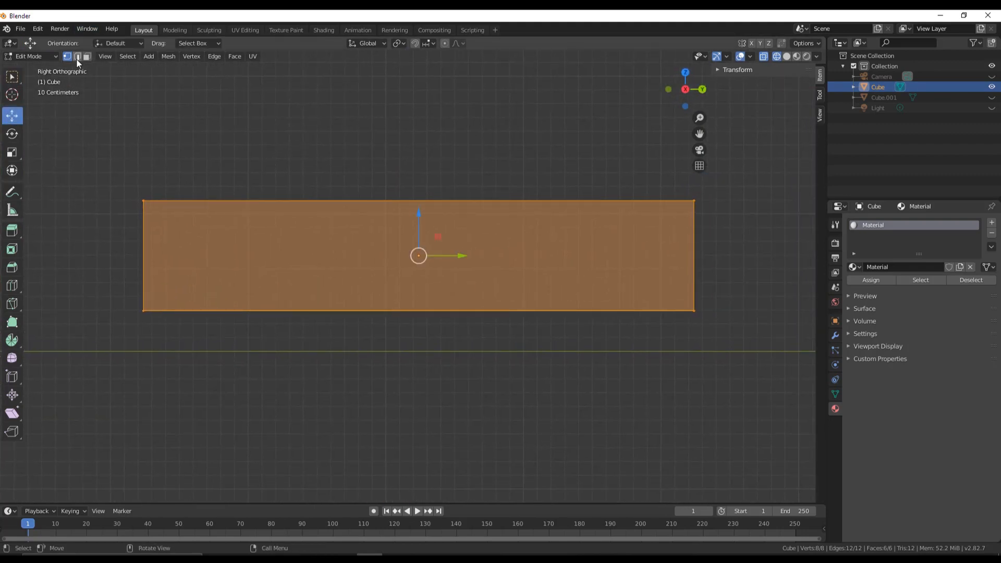
Step: Clear the selection and box-select only the four vertices along the block's bottom
{"action": "left_click", "coordinate": [121, 292]}
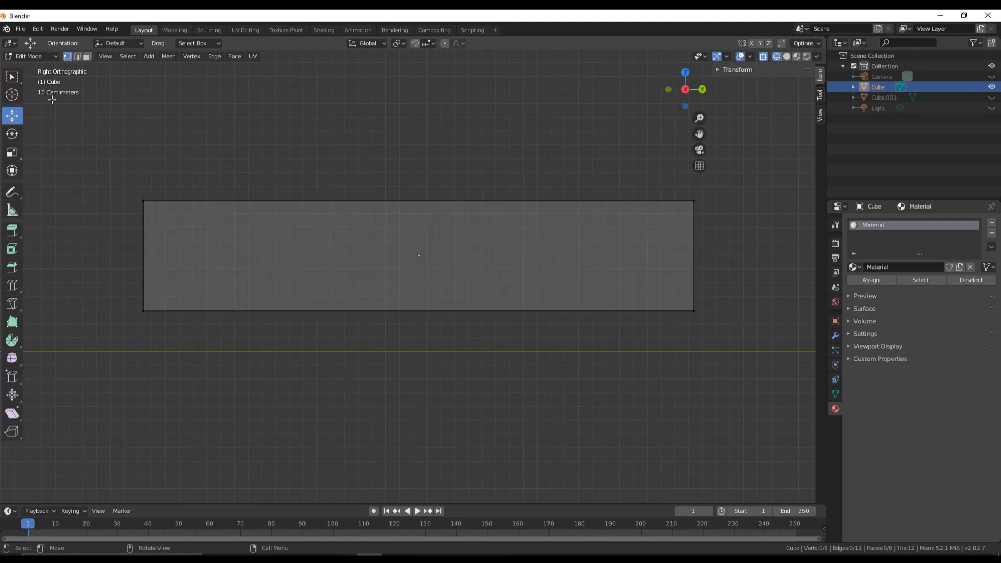
{"action": "left_click_drag", "start_coordinate": [125, 269], "coordinate": [727, 321]}
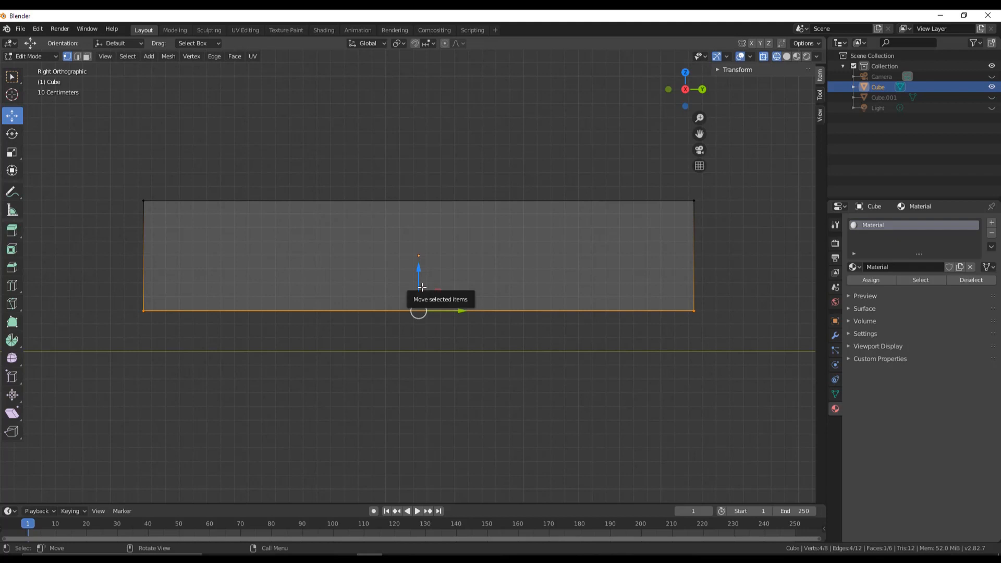
{"action": "middle_click_drag", "start_coordinate": [422, 288], "coordinate": [466, 294]}
Step: Change to face selection, clear the selection and select only the block's bottom face
{"action": "left_click", "coordinate": [87, 57]}
{"action": "middle_click_drag", "start_coordinate": [201, 151], "coordinate": [427, 281]}
{"action": "middle_click_drag", "start_coordinate": [512, 295], "coordinate": [366, 276]}
{"action": "key", "text": "a"}
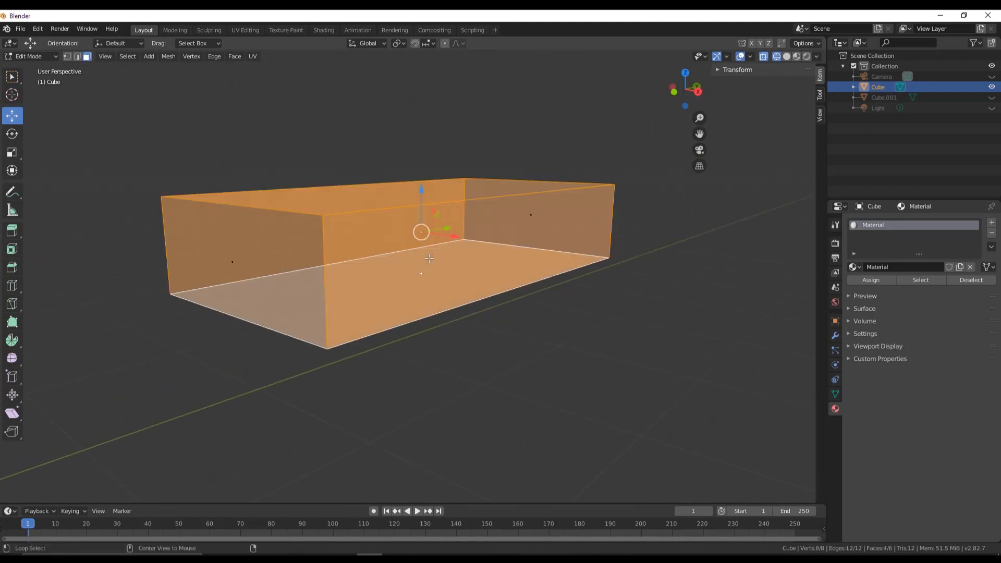
{"action": "key", "text": "alt+a"}
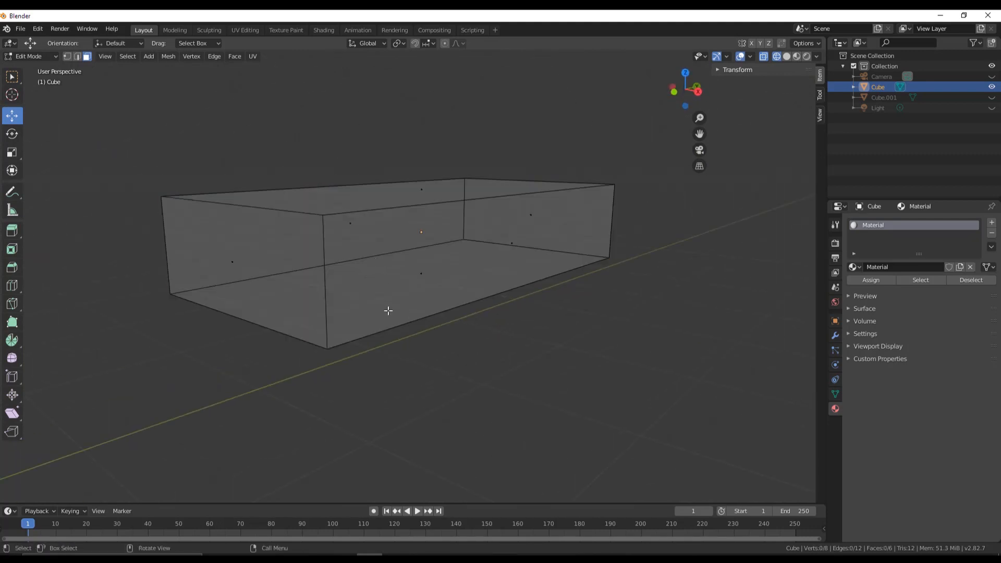
{"action": "middle_click_drag", "start_coordinate": [389, 311], "coordinate": [526, 207]}
{"action": "left_click", "coordinate": [409, 270]}
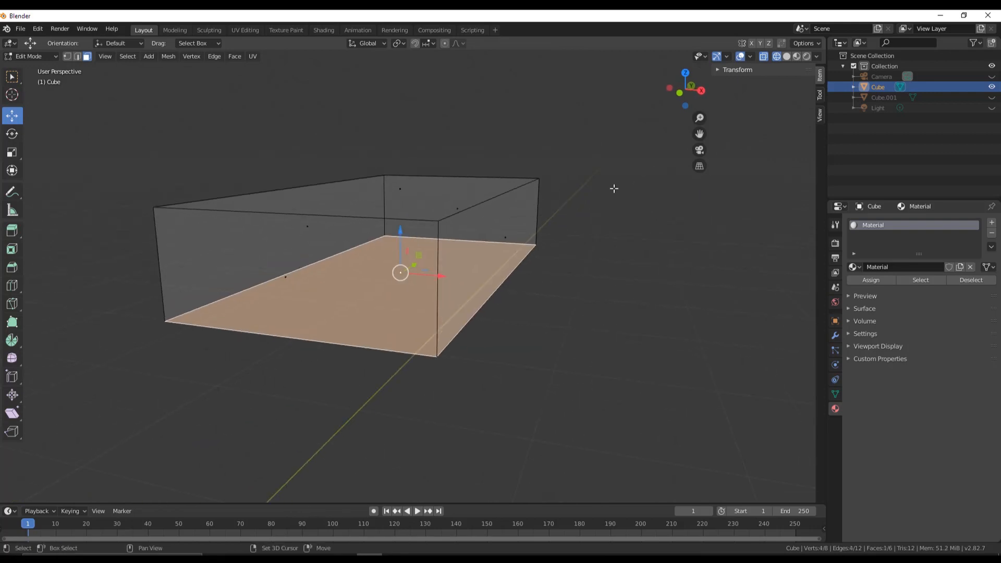
Step: Return to solid shading with X-ray off and add the four side faces to the selected bottom face
{"action": "left_click", "coordinate": [764, 56]}
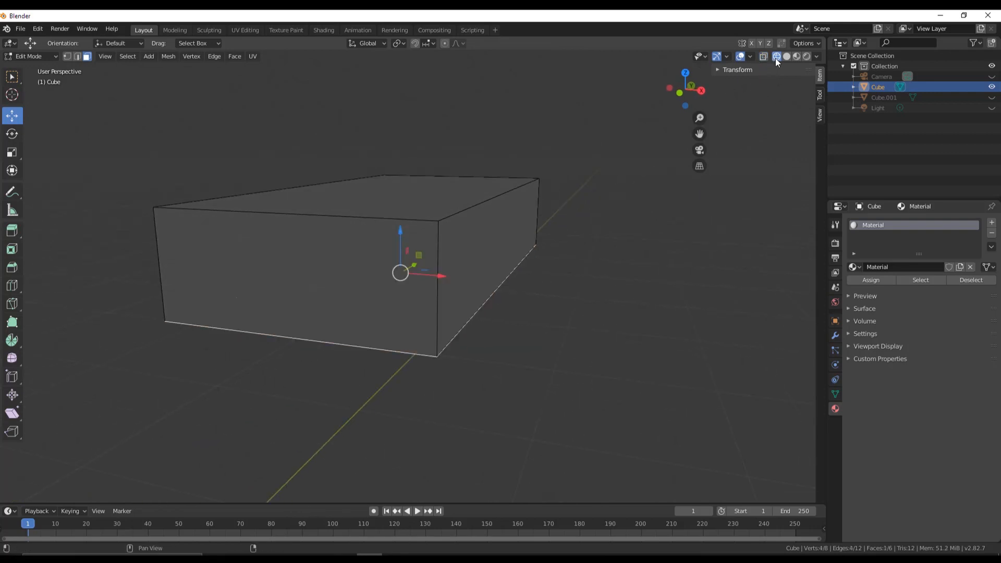
{"action": "left_click", "coordinate": [786, 56]}
{"action": "left_click", "coordinate": [510, 237]}
{"action": "mouse_move", "coordinate": [510, 237]}
{"action": "middle_mouse_down"}
{"action": "mouse_move", "coordinate": [360, 283]}
{"action": "mouse_move", "coordinate": [443, 280]}
{"action": "middle_mouse_up"}
{"action": "left_click", "coordinate": [292, 282], "text": "shift"}
{"action": "middle_click_drag", "start_coordinate": [292, 282], "coordinate": [425, 273]}
{"action": "left_click", "coordinate": [162, 277], "text": "shift"}
{"action": "middle_click_drag", "start_coordinate": [322, 326], "coordinate": [469, 277]}
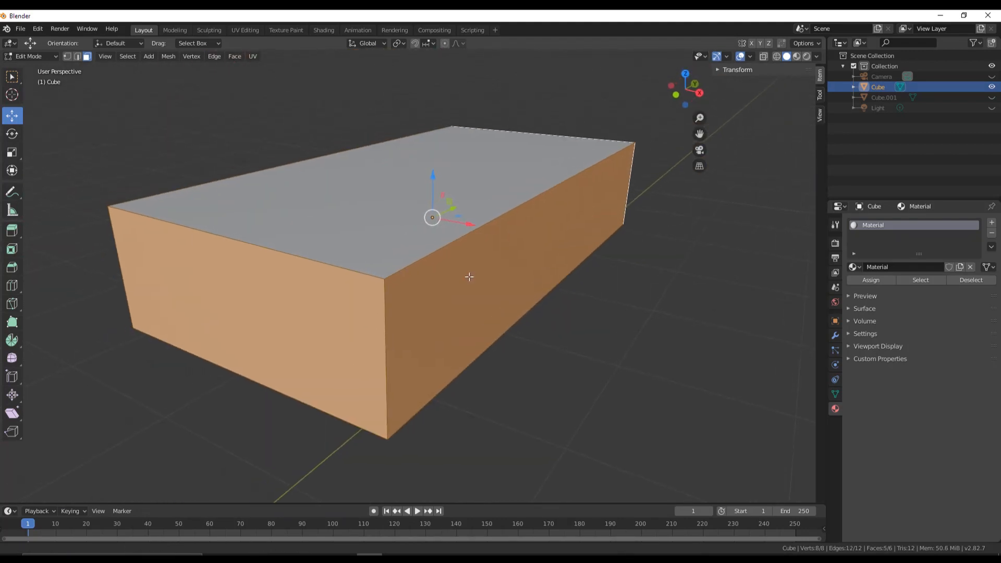
Step: Delete the bottom and four side faces, and select the remaining top face
{"action": "right_click", "coordinate": [469, 277]}
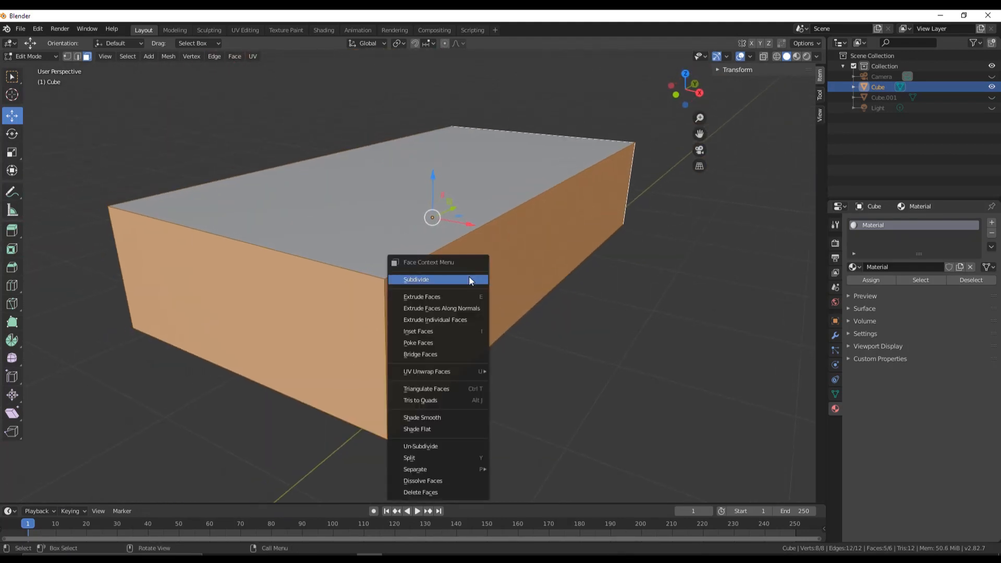
{"action": "right_click", "coordinate": [330, 307]}
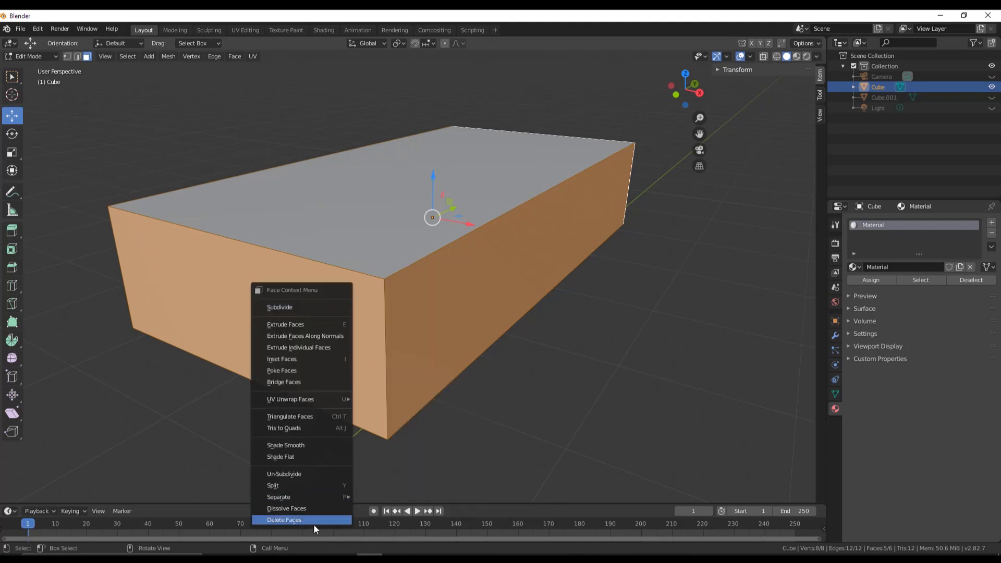
{"action": "left_click", "coordinate": [292, 520]}
{"action": "middle_click_drag", "start_coordinate": [415, 420], "coordinate": [424, 396]}
{"action": "left_click", "coordinate": [361, 212]}
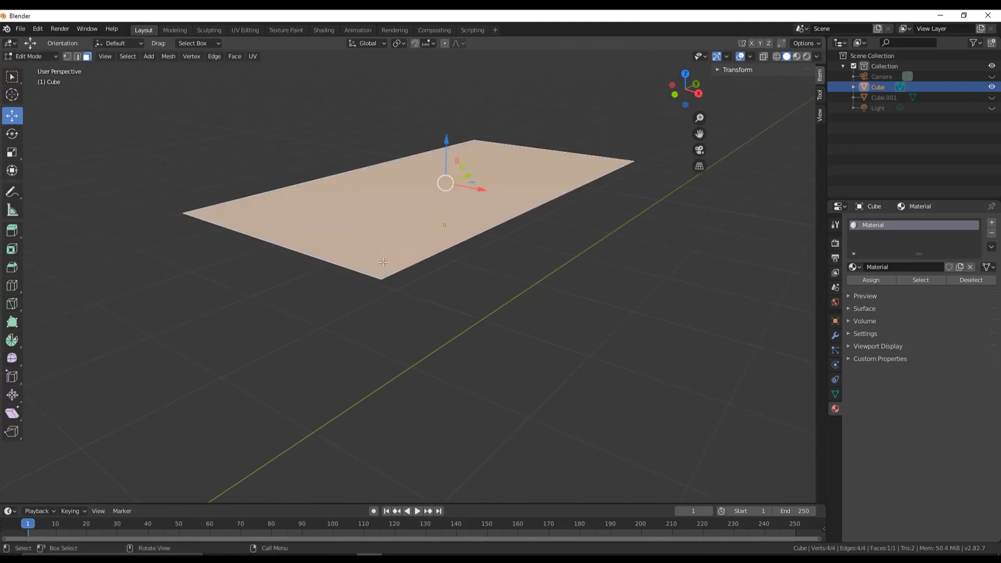
Step: Toggle the visibility of Cube.001 to compare the full block with the remaining top face, leaving it hidden
{"action": "left_click", "coordinate": [992, 98]}
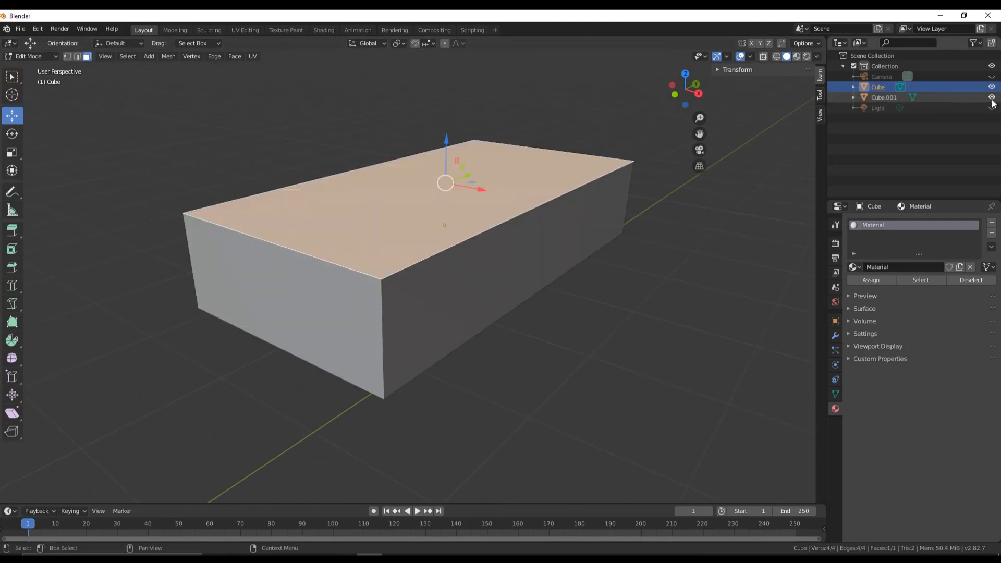
{"action": "left_click", "coordinate": [992, 98]}
{"action": "middle_click_drag", "start_coordinate": [574, 217], "coordinate": [762, 179]}
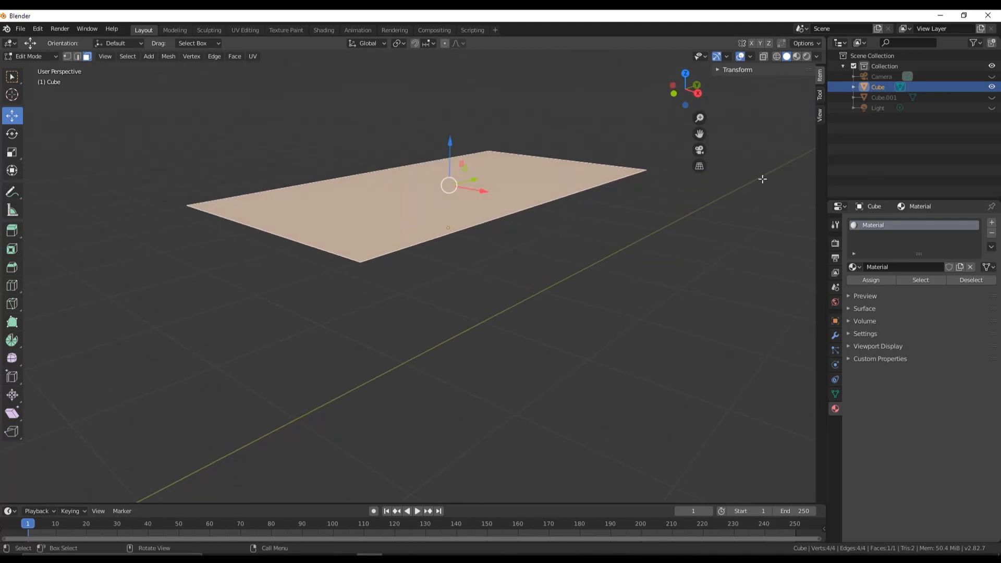
{"action": "left_click", "coordinate": [993, 98]}
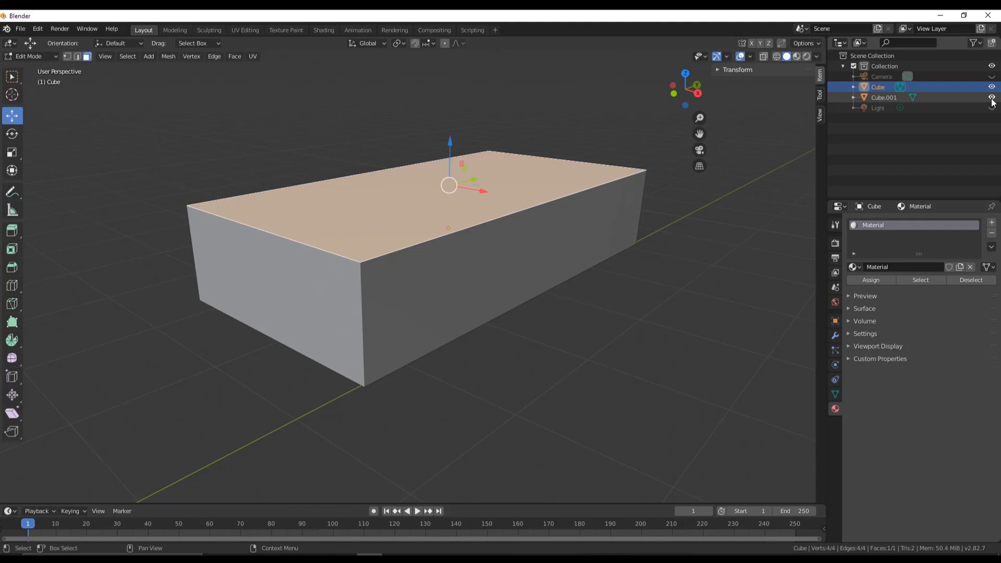
{"action": "left_click", "coordinate": [992, 98]}
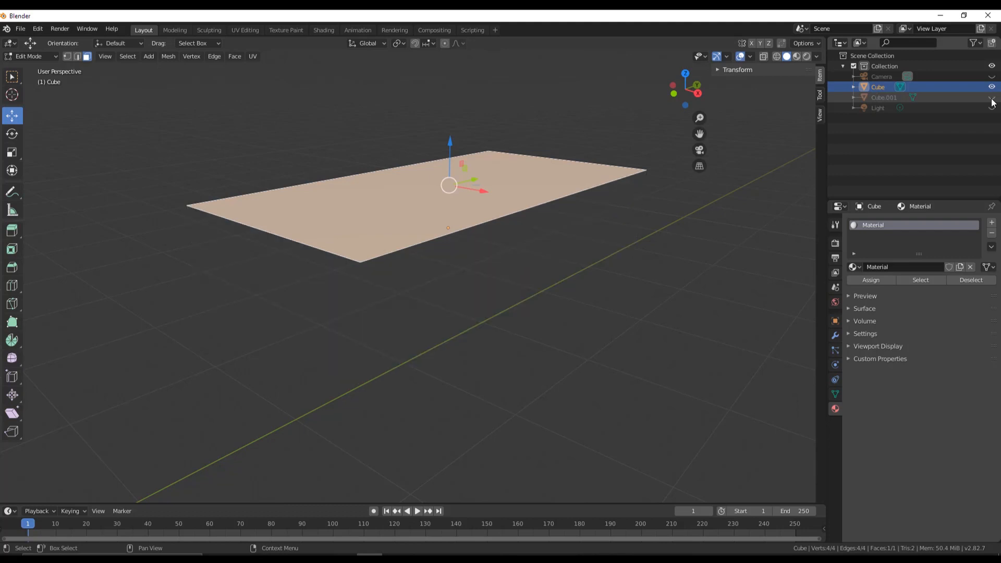
Step: Activate the Extrude Region tool for the selected top face
{"action": "scroll", "coordinate": [463, 228], "scroll_direction": "up", "scroll_amount": 1}
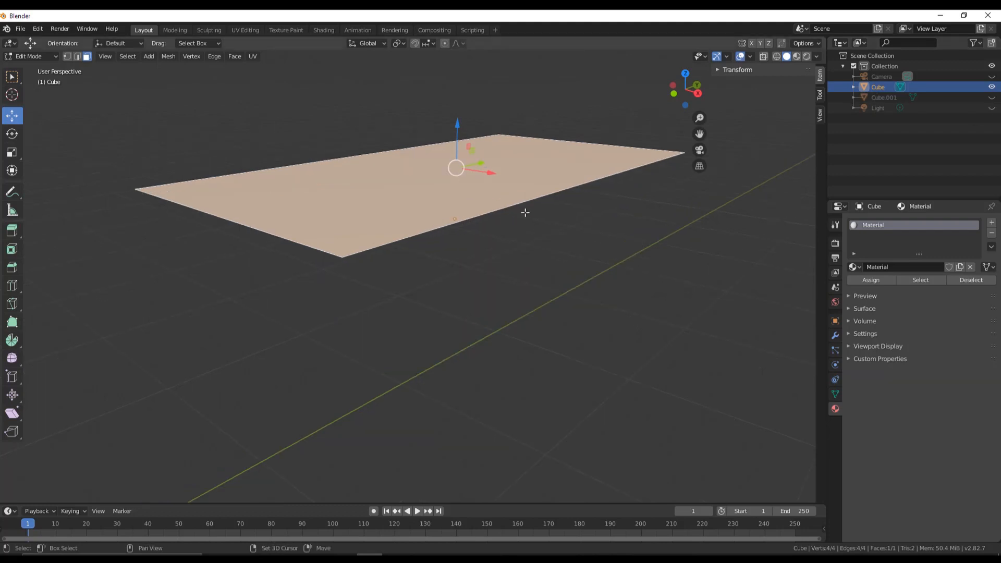
{"action": "middle_click_drag", "start_coordinate": [525, 212], "coordinate": [202, 169]}
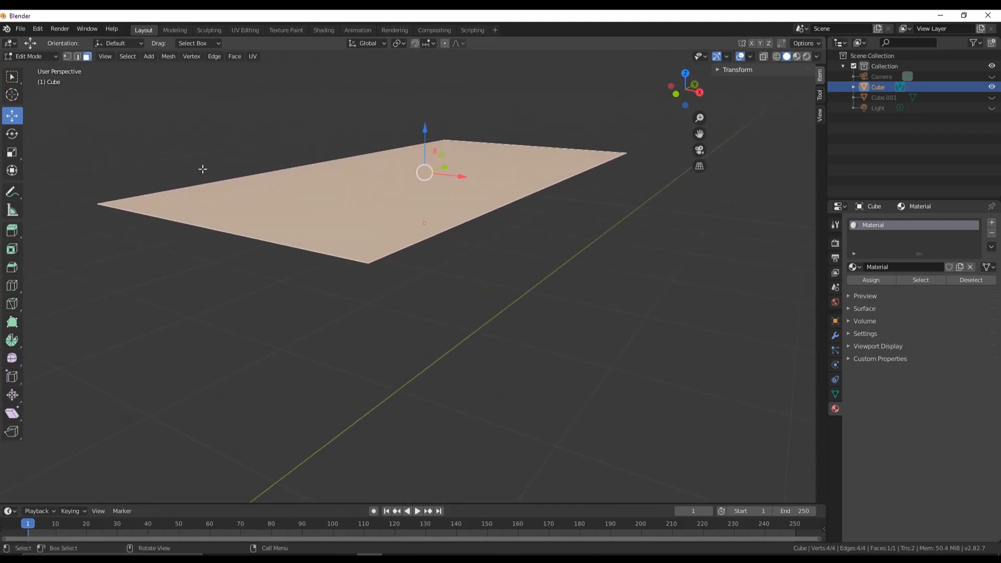
{"action": "left_click", "coordinate": [12, 230]}
{"action": "mouse_move", "coordinate": [479, 143]}
{"action": "middle_mouse_down"}
{"action": "mouse_move", "coordinate": [480, 163]}
{"action": "mouse_move", "coordinate": [472, 153]}
{"action": "middle_mouse_up"}
Step: Try extruding the top face downward in two passes, and undo both extrusions
{"action": "left_click_drag", "start_coordinate": [432, 135], "coordinate": [435, 151]}
{"action": "mouse_move", "coordinate": [509, 182]}
{"action": "middle_mouse_down"}
{"action": "mouse_move", "coordinate": [511, 156]}
{"action": "mouse_move", "coordinate": [496, 180]}
{"action": "mouse_move", "coordinate": [524, 191]}
{"action": "middle_mouse_up"}
{"action": "scroll", "coordinate": [488, 178], "scroll_direction": "up", "scroll_amount": 1}
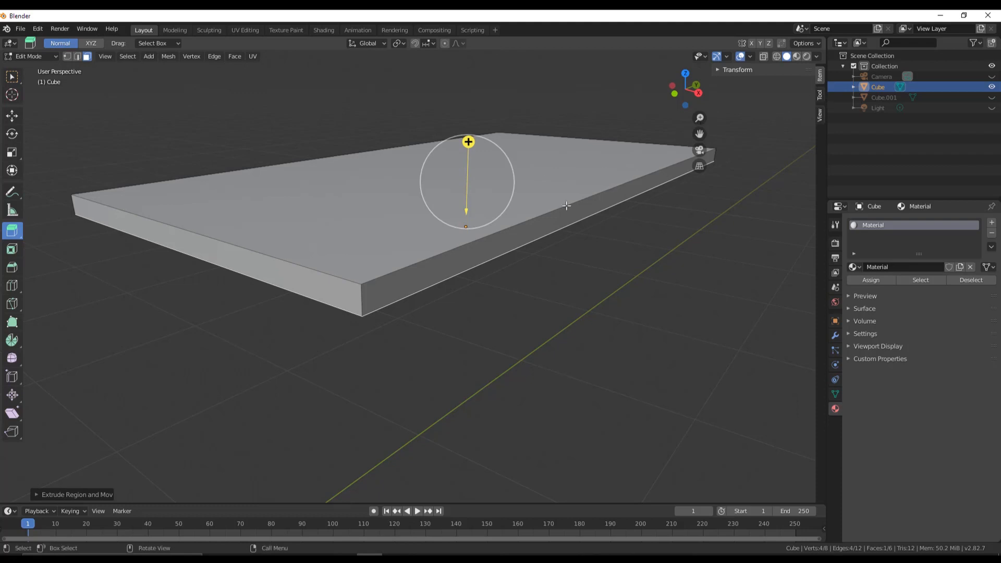
{"action": "middle_click_drag", "start_coordinate": [537, 214], "coordinate": [521, 220]}
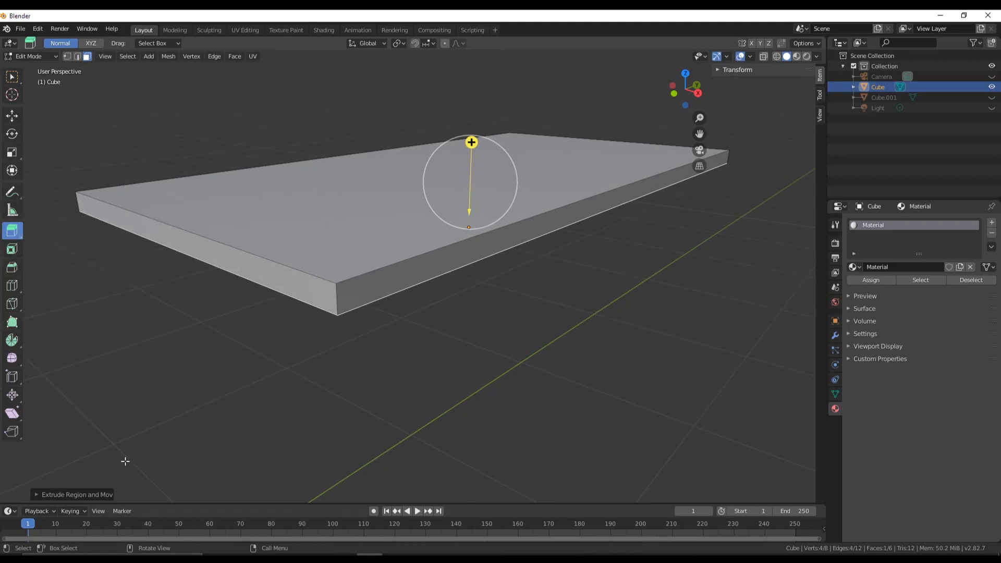
{"action": "left_click_drag", "start_coordinate": [472, 141], "coordinate": [472, 149]}
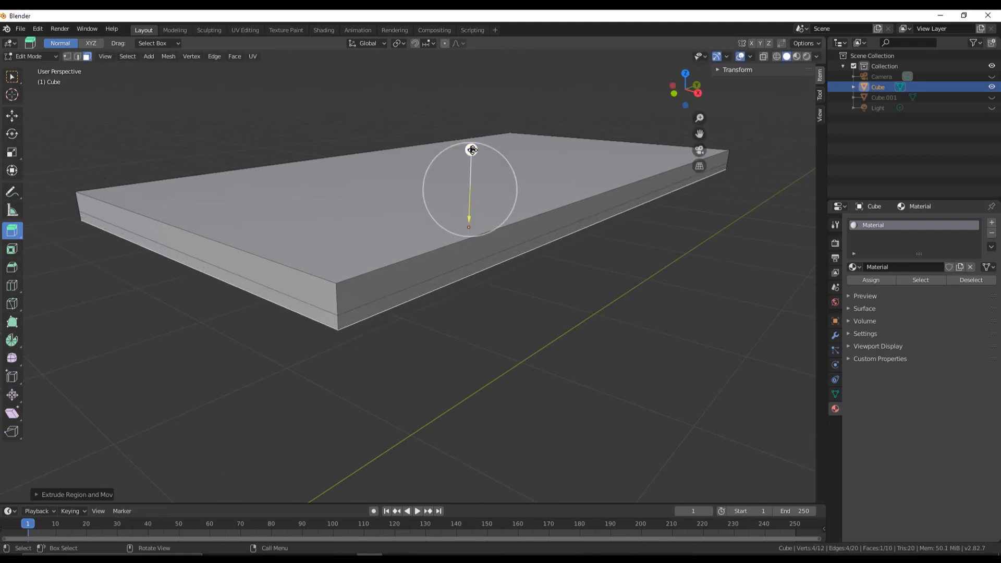
{"action": "key", "text": "ctrl+z"}
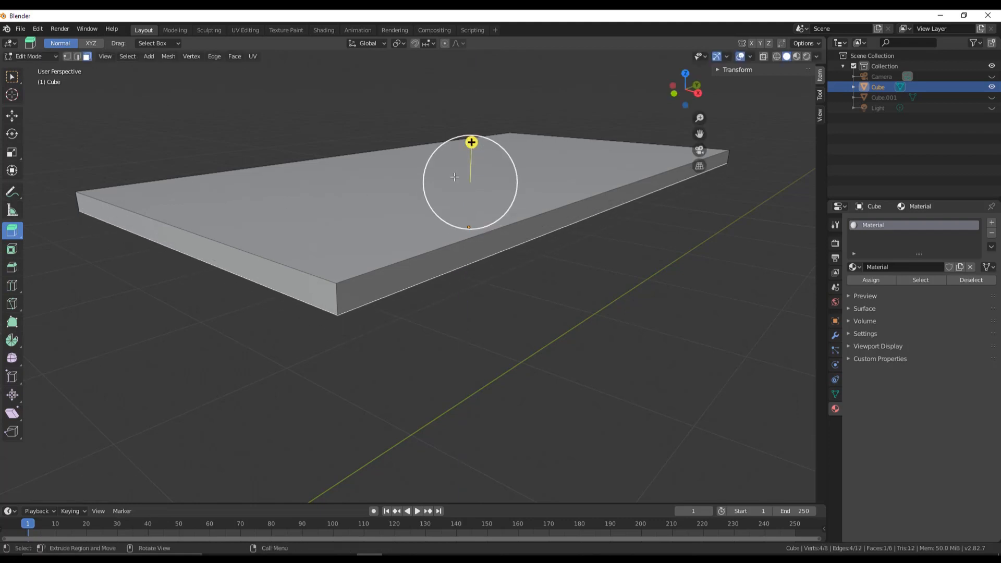
{"action": "key", "text": "ctrl+z"}
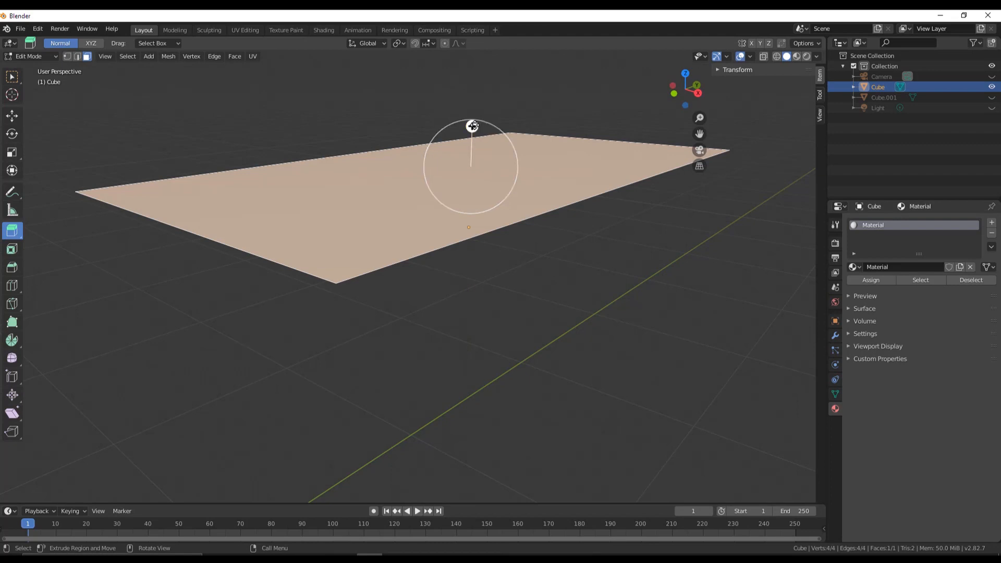
Step: Extrude the top face downward about 15.9 cm and open the settings of that extrusion
{"action": "left_click_drag", "start_coordinate": [393, 158], "coordinate": [118, 456]}
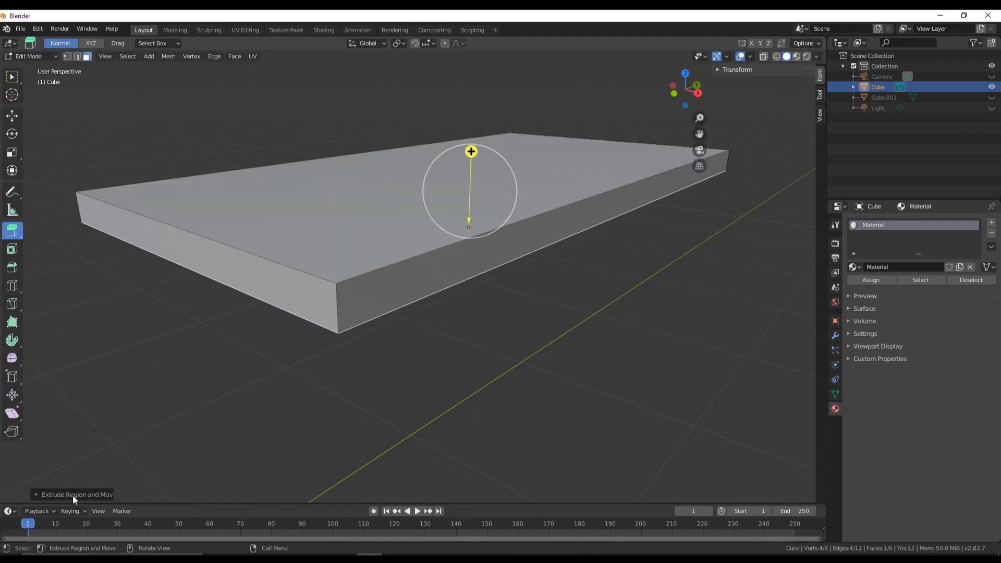
{"action": "left_click", "coordinate": [52, 495]}
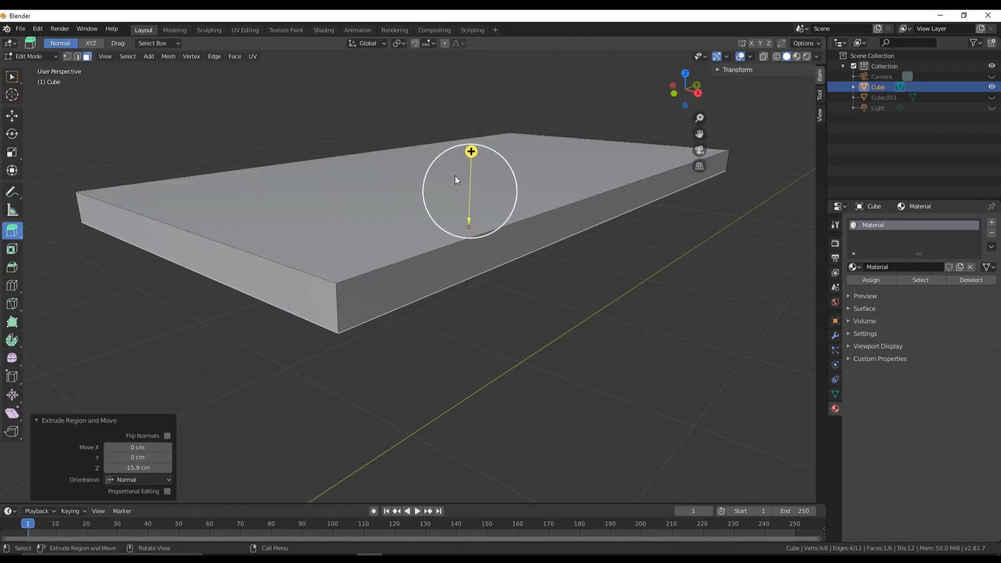
Step: Set the Z distance of the top face's extrusion to -10 cm so the slab extends downward
{"action": "middle_click_drag", "start_coordinate": [463, 185], "coordinate": [491, 174], "text": "shift"}
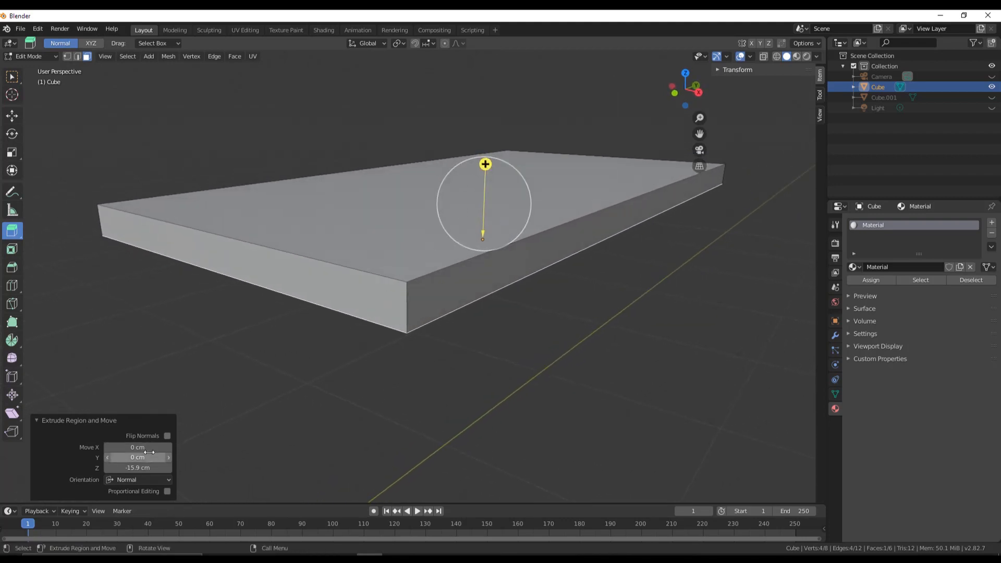
{"action": "left_click", "coordinate": [156, 468]}
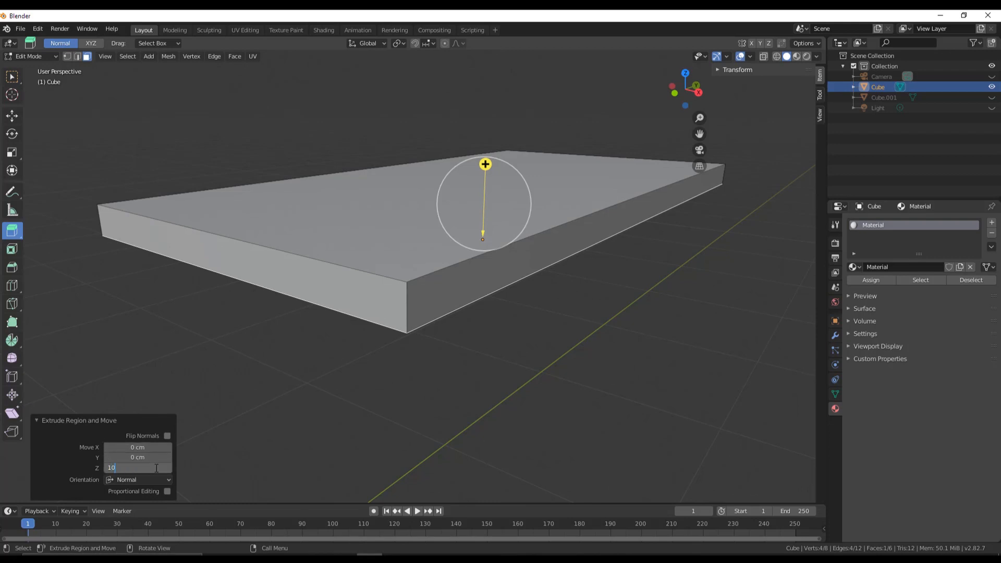
{"action": "key", "text": "Return"}
{"action": "left_click", "coordinate": [156, 468]}
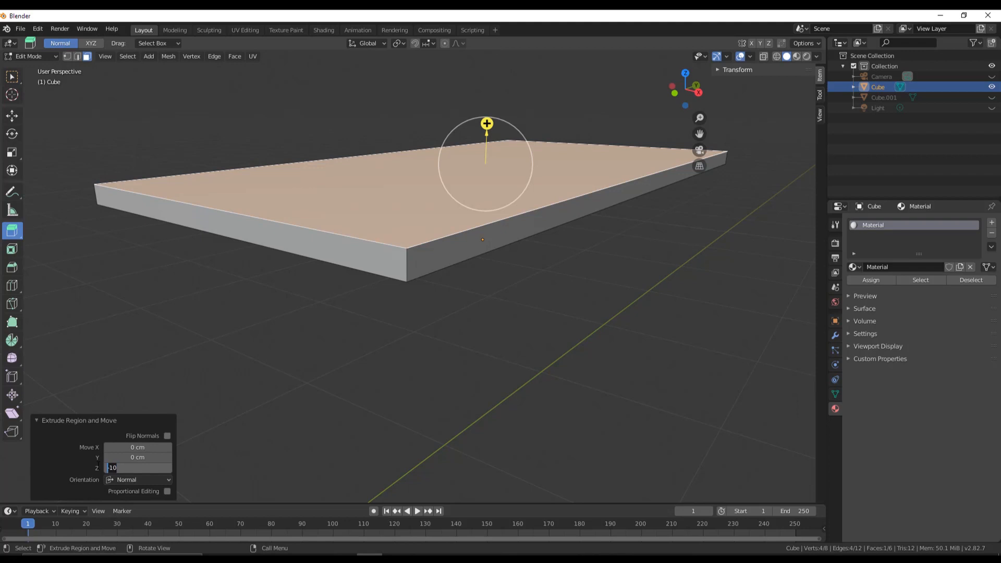
{"action": "type", "text": "-"}
{"action": "key", "text": "Return"}
{"action": "mouse_move", "coordinate": [408, 305]}
{"action": "middle_mouse_down"}
{"action": "mouse_move", "coordinate": [472, 299]}
{"action": "mouse_move", "coordinate": [411, 280]}
{"action": "mouse_move", "coordinate": [432, 306]}
{"action": "mouse_move", "coordinate": [414, 308]}
{"action": "middle_mouse_up"}
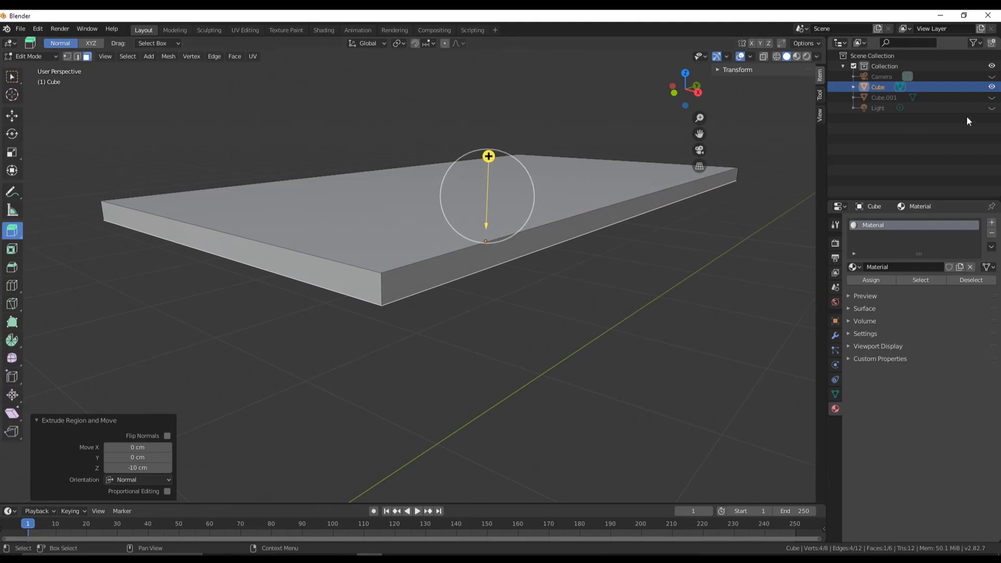
Step: Show and hide Cube.001 twice to compare the full block with the extruded slab, leaving it hidden
{"action": "left_click", "coordinate": [993, 98]}
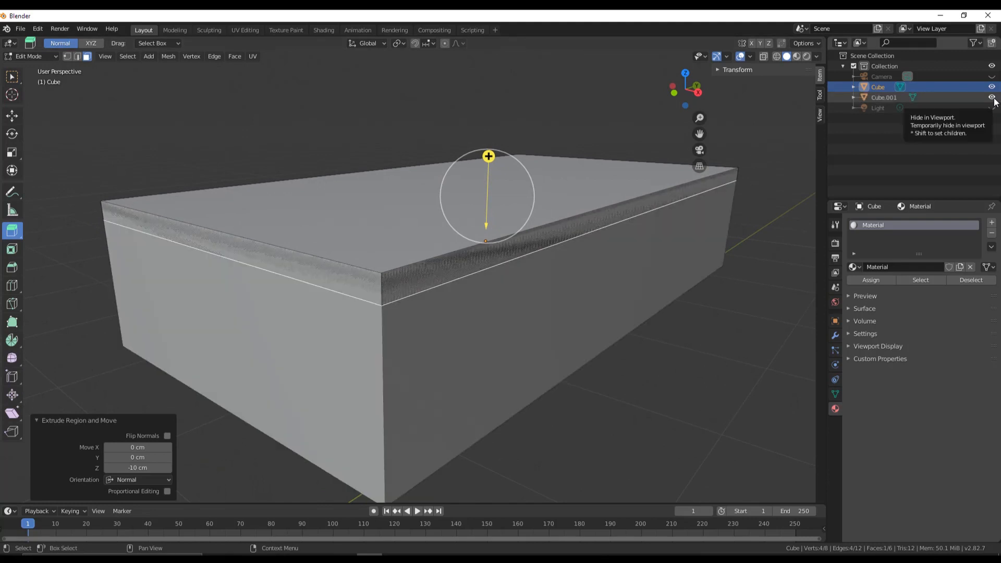
{"action": "left_click", "coordinate": [993, 98]}
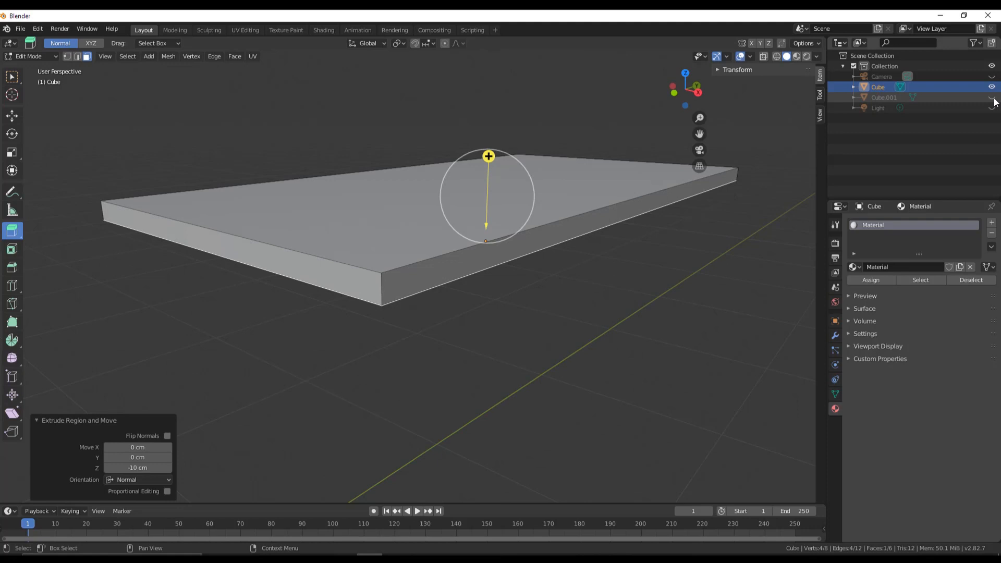
{"action": "left_click", "coordinate": [993, 98]}
{"action": "left_click", "coordinate": [993, 98]}
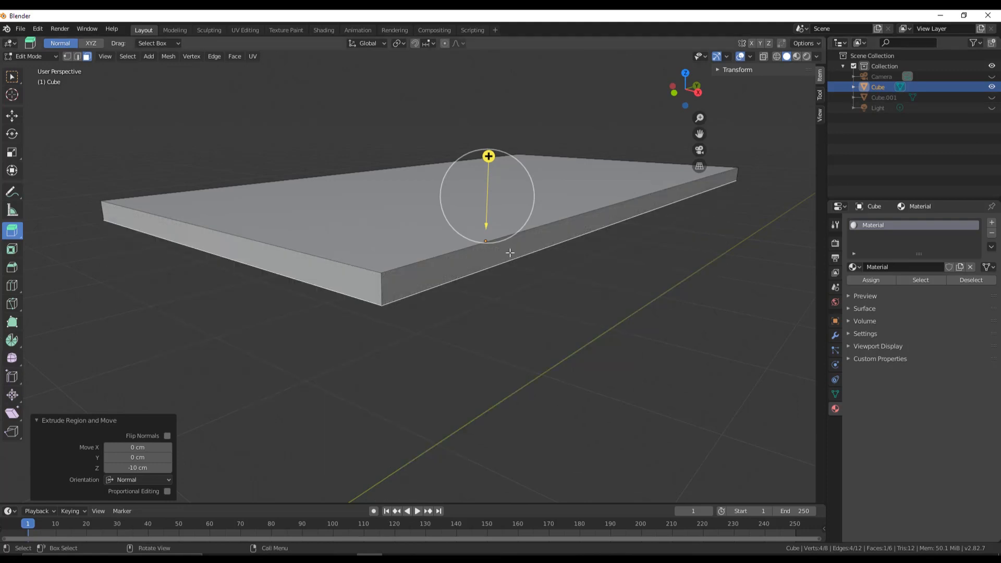
{"action": "middle_click_drag", "start_coordinate": [526, 271], "coordinate": [329, 310]}
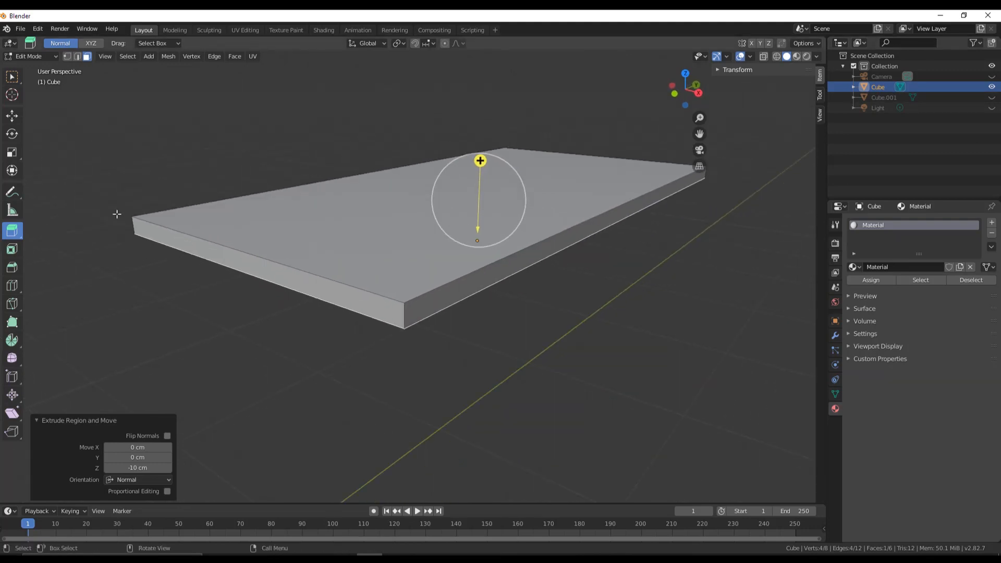
Step: Activate the Move tool and collapse the extrusion settings
{"action": "left_click", "coordinate": [12, 115]}
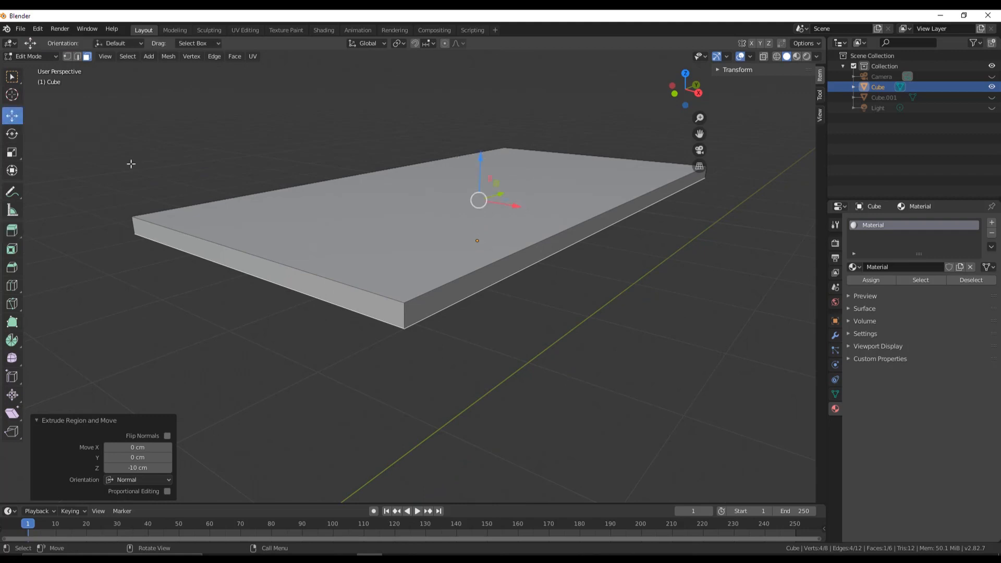
{"action": "middle_click_drag", "start_coordinate": [132, 163], "coordinate": [167, 230]}
{"action": "left_click", "coordinate": [45, 423]}
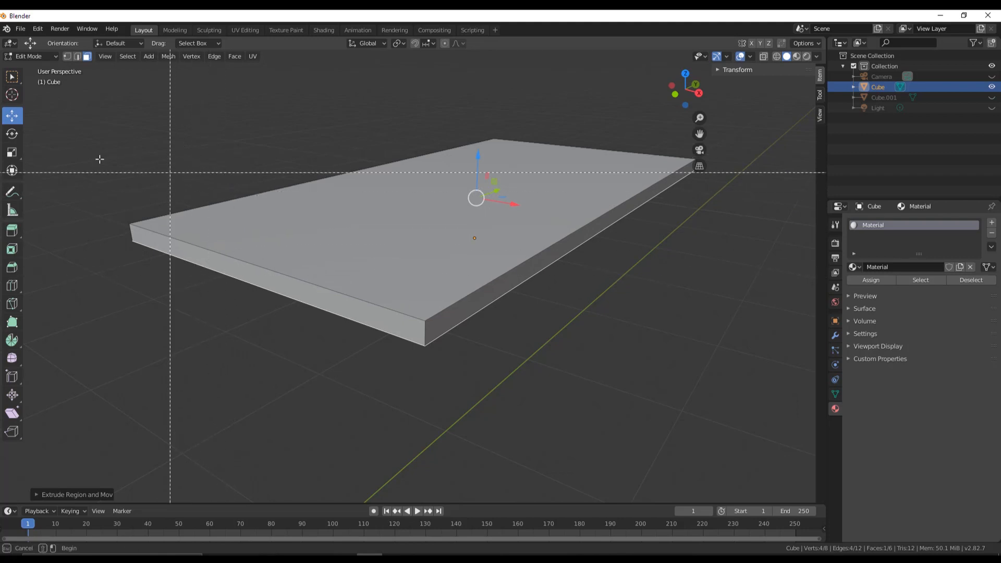
{"action": "key", "text": "b"}
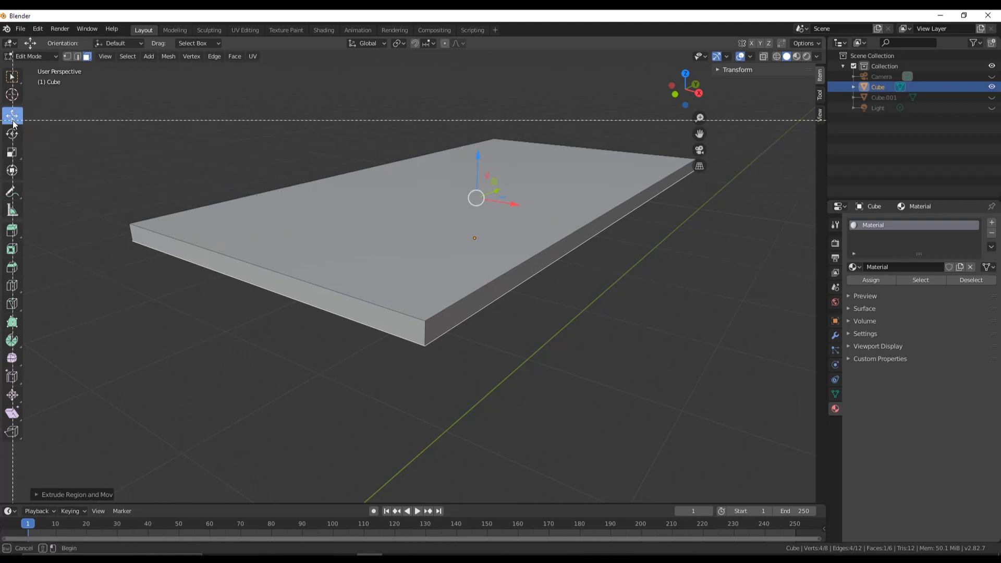
{"action": "key", "text": "Escape"}
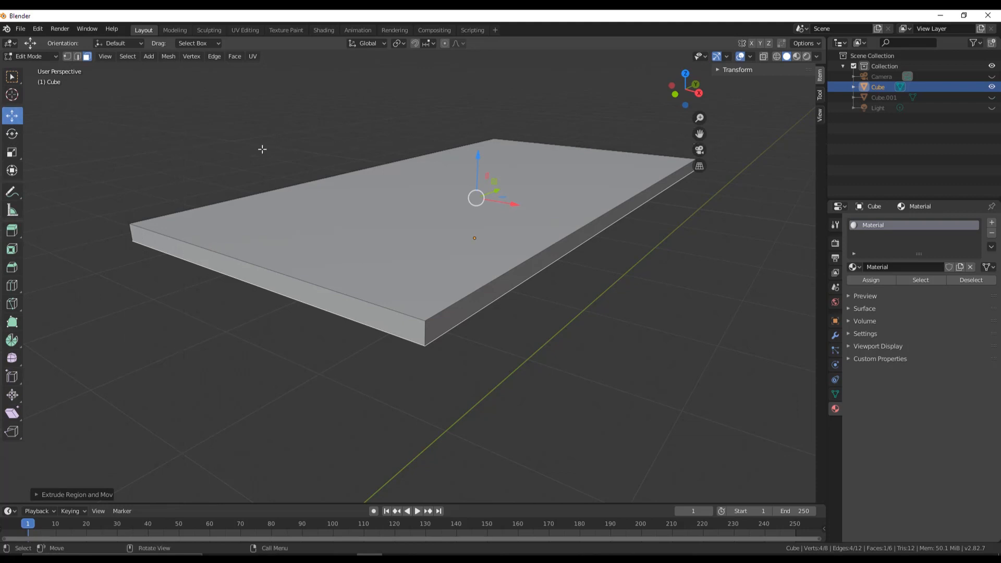
{"action": "key", "text": "b"}
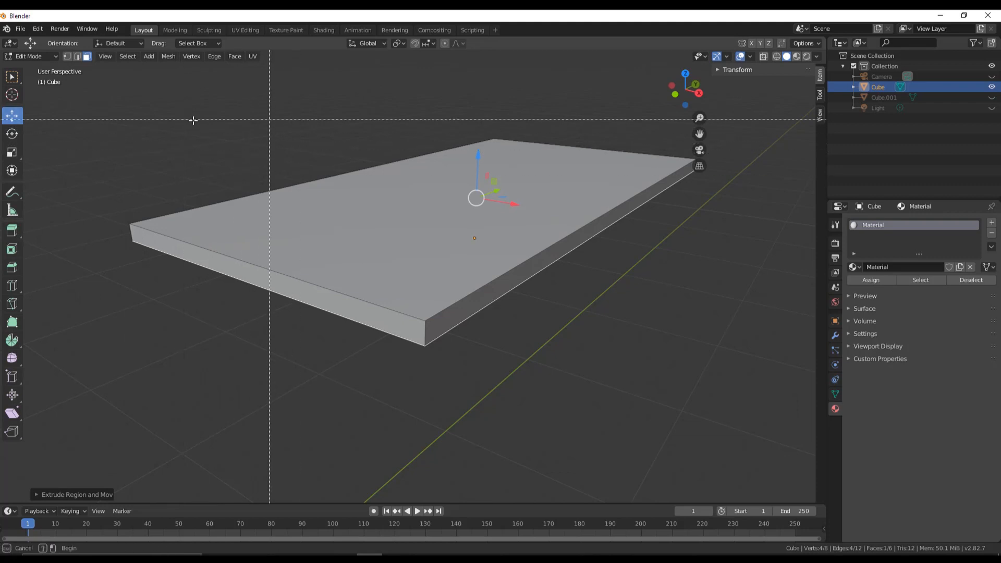
{"action": "key", "text": "Escape"}
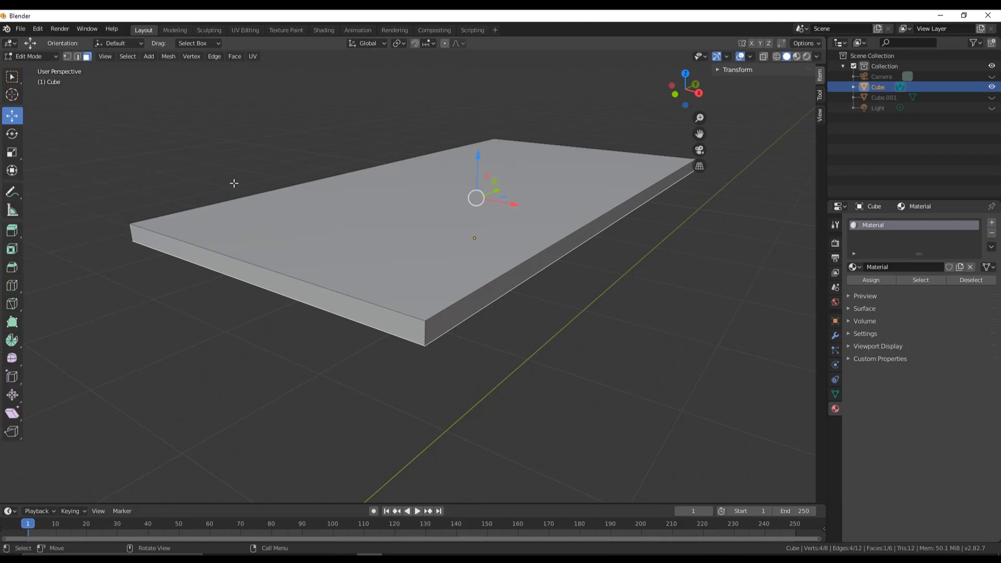
Step: Try Box Select on the slab's faces with differently sized boxes, clearing the selection between attempts
{"action": "key", "text": "b"}
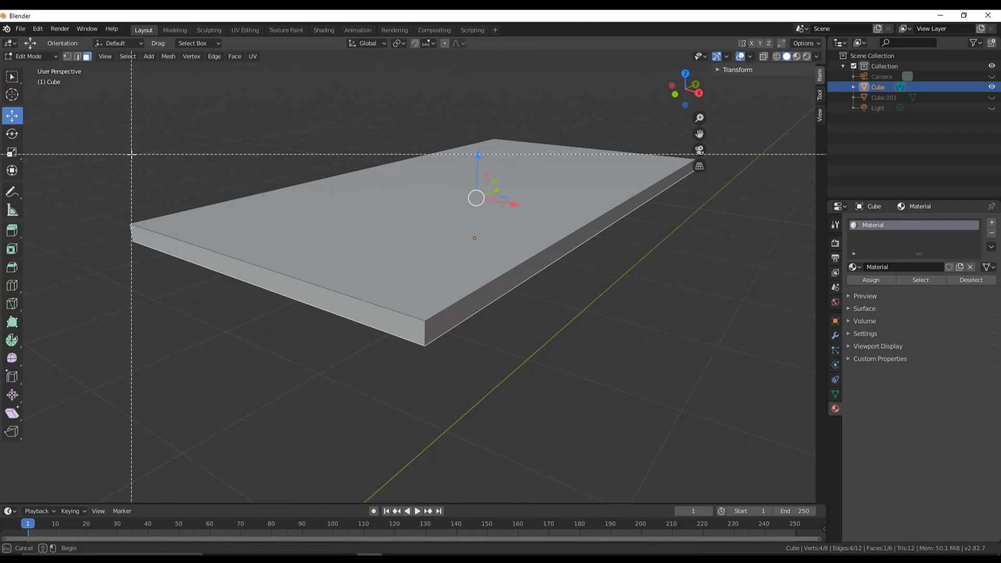
{"action": "left_click_drag", "start_coordinate": [132, 154], "coordinate": [564, 365]}
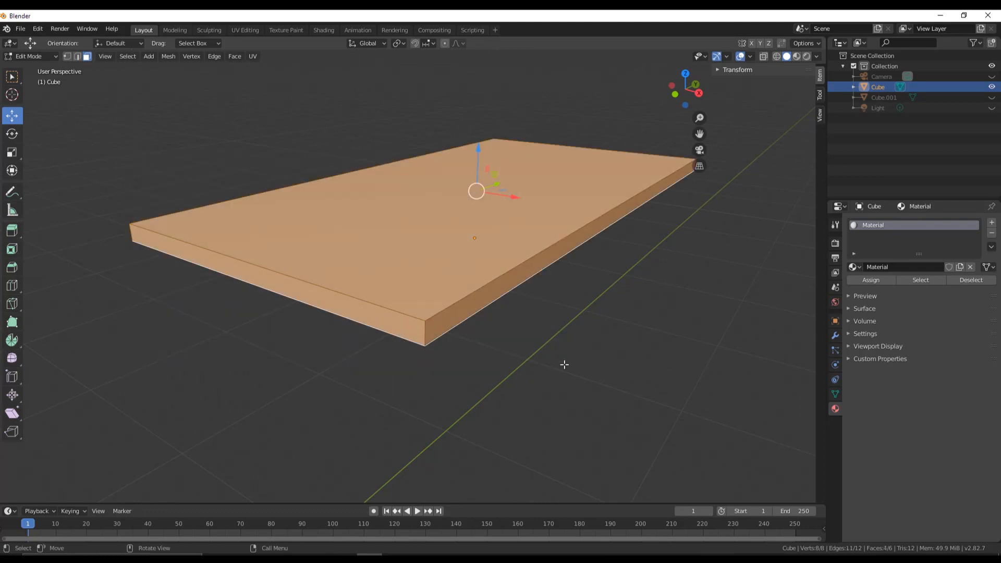
{"action": "key", "text": "alt+a"}
{"action": "key", "text": "b"}
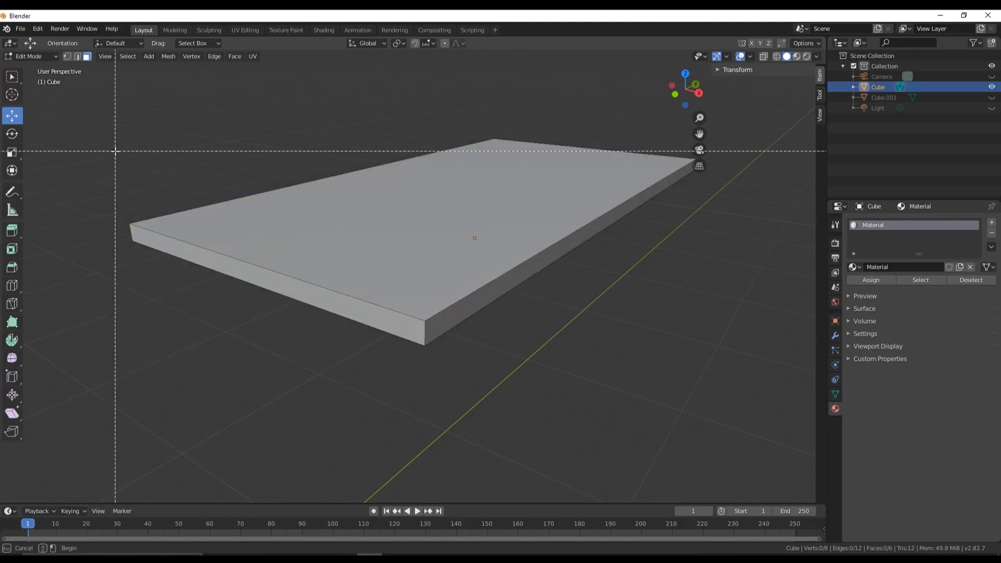
{"action": "left_click_drag", "start_coordinate": [186, 241], "coordinate": [315, 316]}
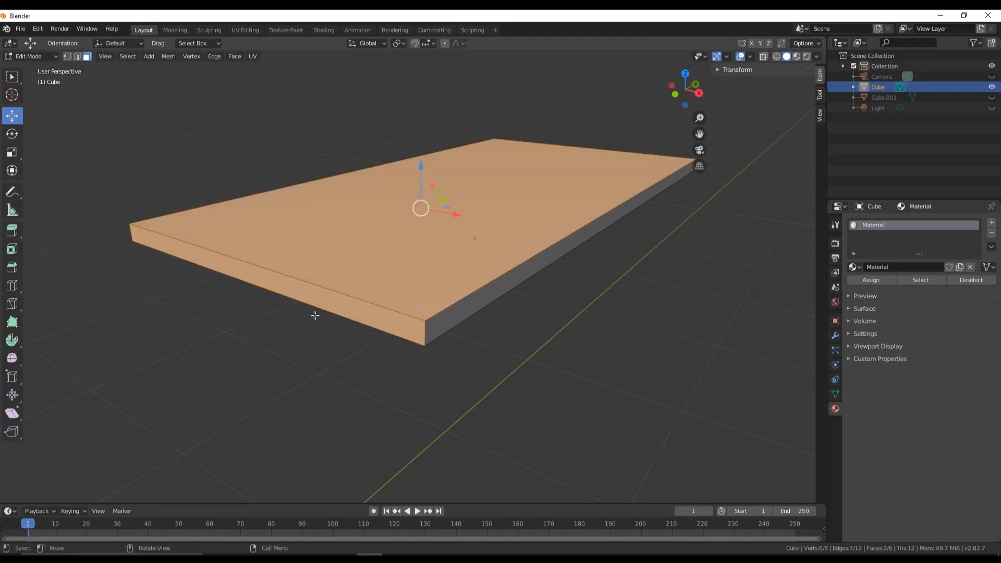
{"action": "key", "text": "alt+a"}
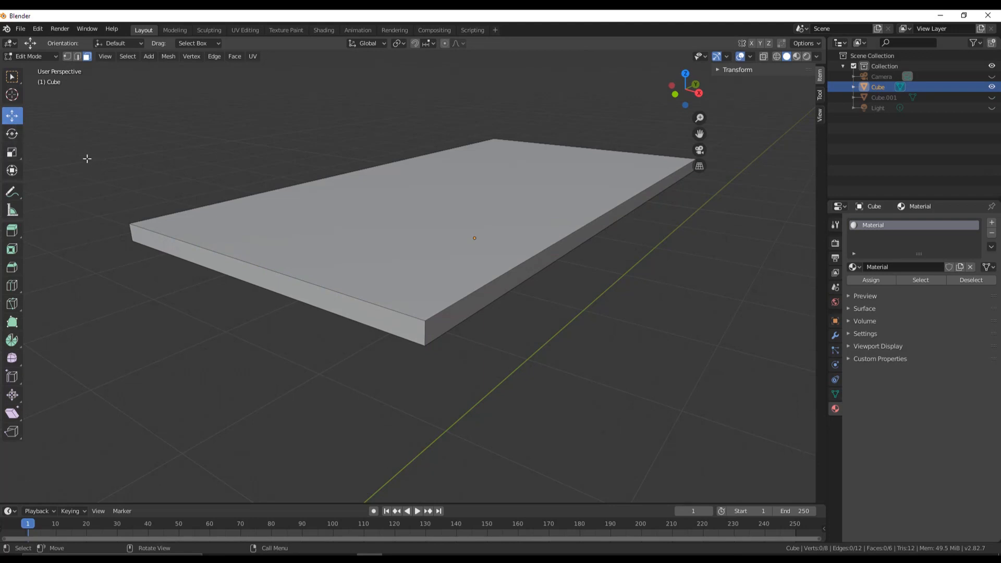
{"action": "key", "text": "b"}
{"action": "left_click_drag", "start_coordinate": [107, 138], "coordinate": [318, 319]}
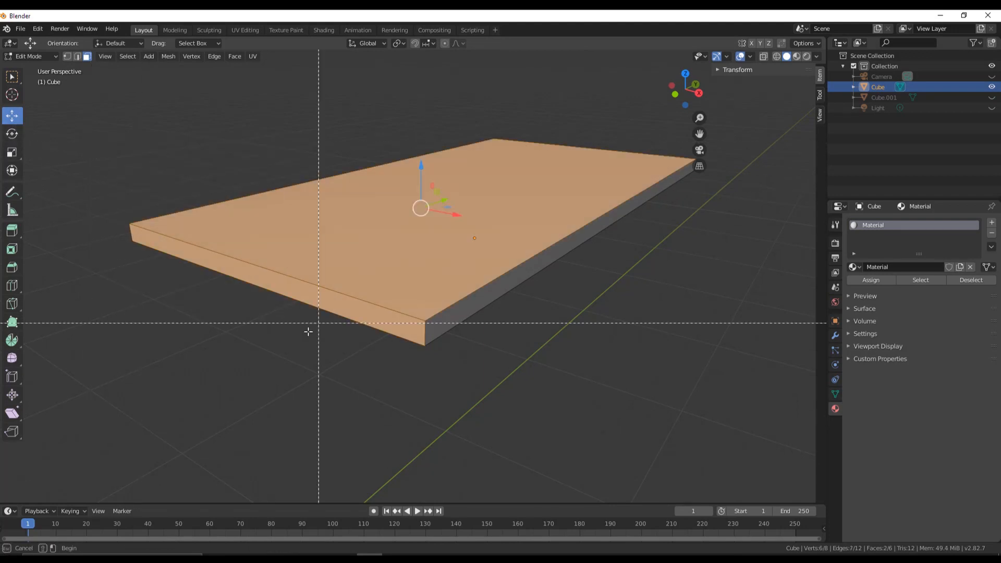
Step: Select the slab's bottom face and add its top face to the selection
{"action": "left_click", "coordinate": [334, 259]}
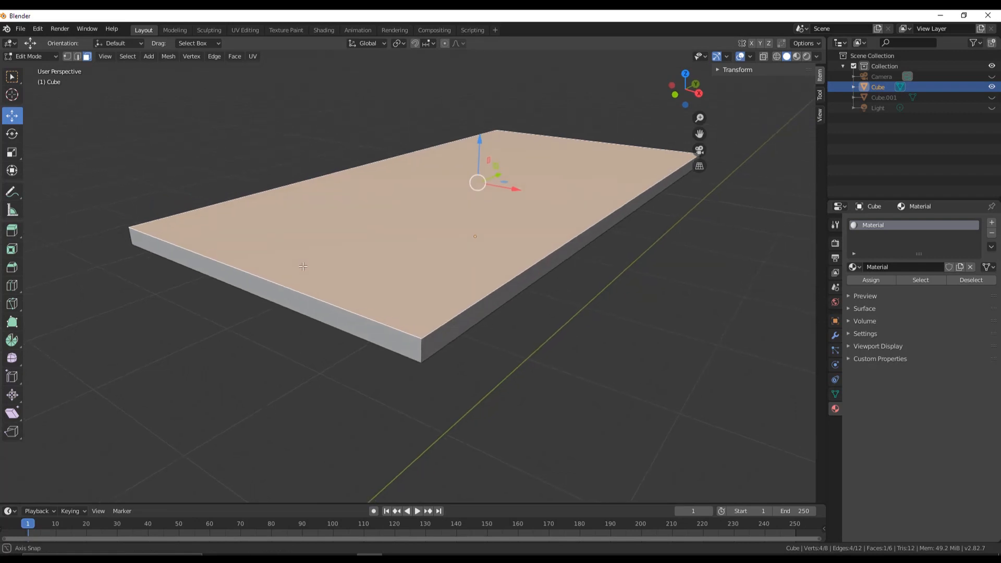
{"action": "middle_click_drag", "start_coordinate": [306, 264], "coordinate": [444, 247]}
{"action": "left_click", "coordinate": [400, 206]}
{"action": "scroll", "coordinate": [465, 277], "scroll_direction": "up", "scroll_amount": 1}
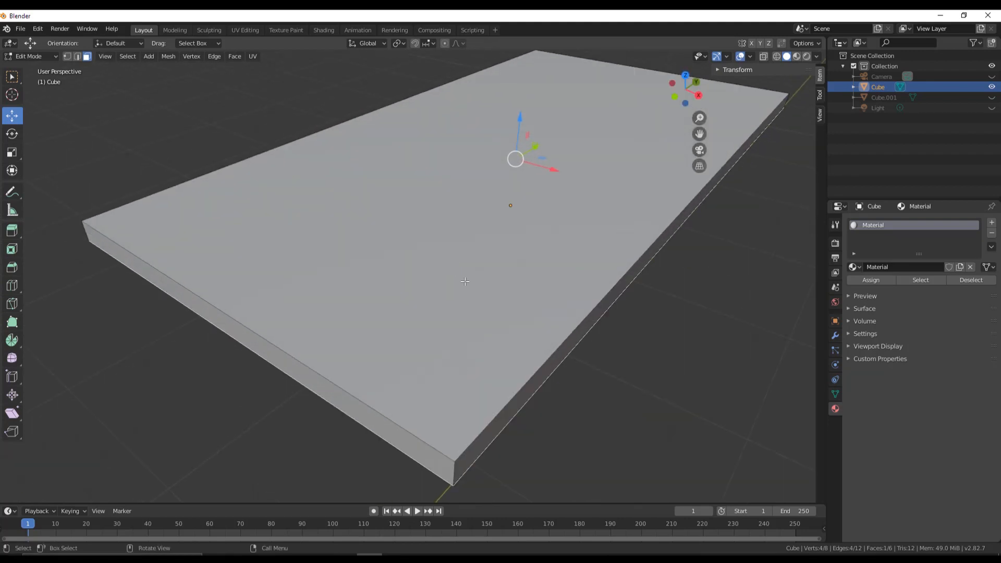
{"action": "left_click", "coordinate": [469, 292], "text": "shift"}
{"action": "middle_click_drag", "start_coordinate": [469, 293], "coordinate": [325, 250]}
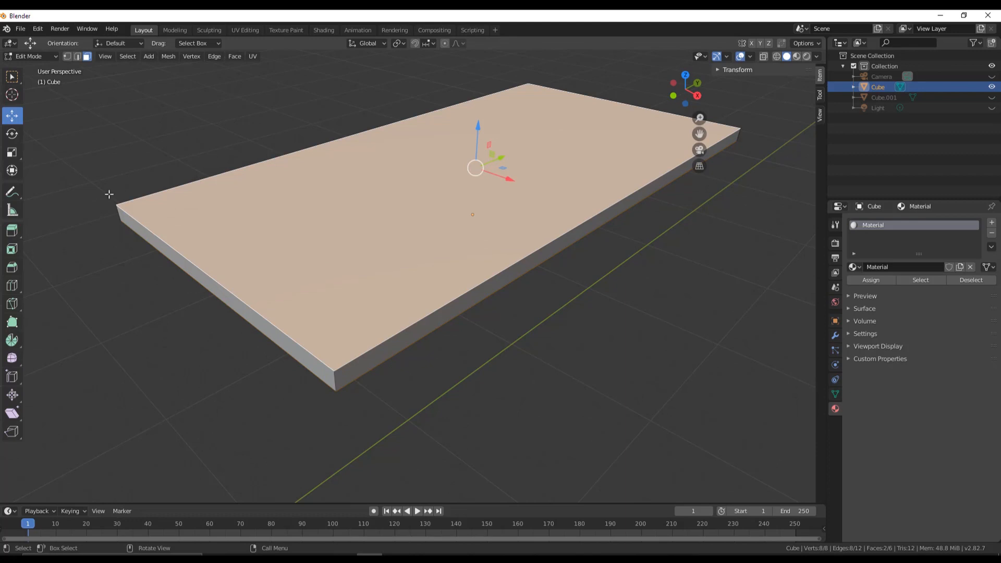
Step: Inset the selected top and bottom faces by about 5.7 cm with Inset Faces
{"action": "left_click", "coordinate": [18, 249]}
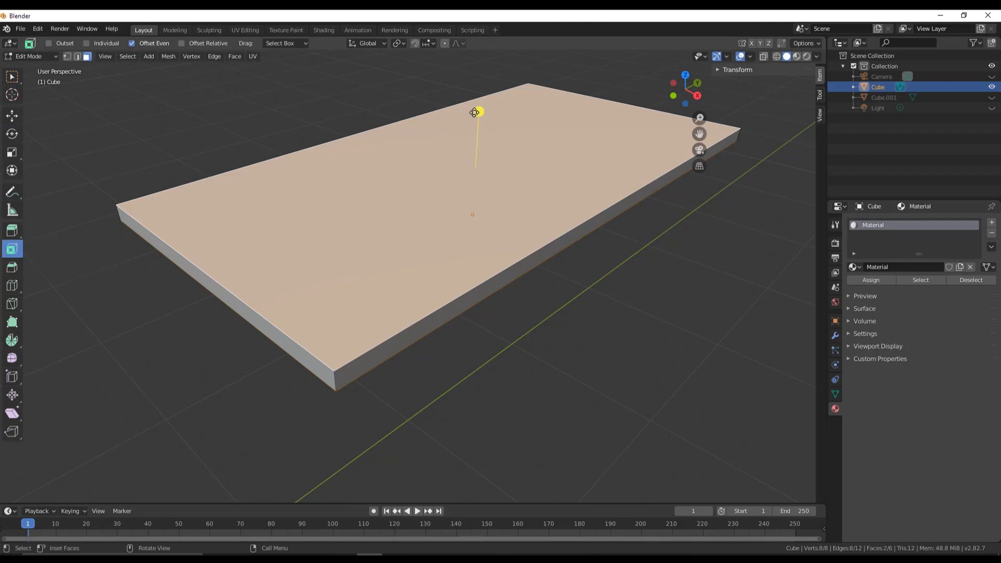
{"action": "left_click_drag", "start_coordinate": [479, 113], "coordinate": [478, 117]}
{"action": "middle_click_drag", "start_coordinate": [478, 117], "coordinate": [598, 209]}
{"action": "middle_click_drag", "start_coordinate": [312, 220], "coordinate": [399, 284]}
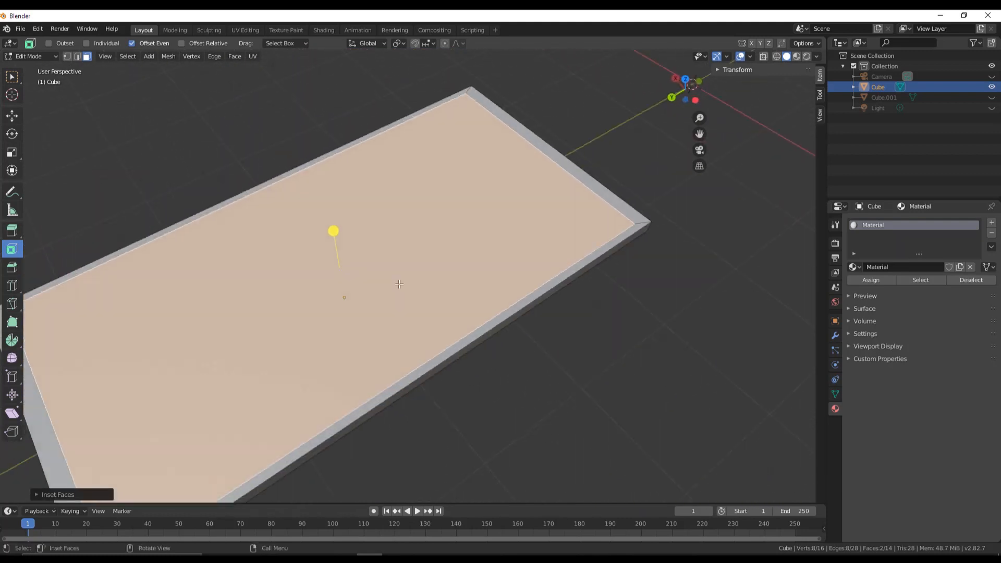
Step: Examine the inset border and its corners on the slab from several angles and distances
{"action": "middle_click_drag", "start_coordinate": [330, 349], "coordinate": [431, 273], "text": "shift"}
{"action": "scroll", "coordinate": [268, 389], "scroll_direction": "up", "scroll_amount": 1}
{"action": "middle_click_drag", "start_coordinate": [268, 389], "coordinate": [284, 368]}
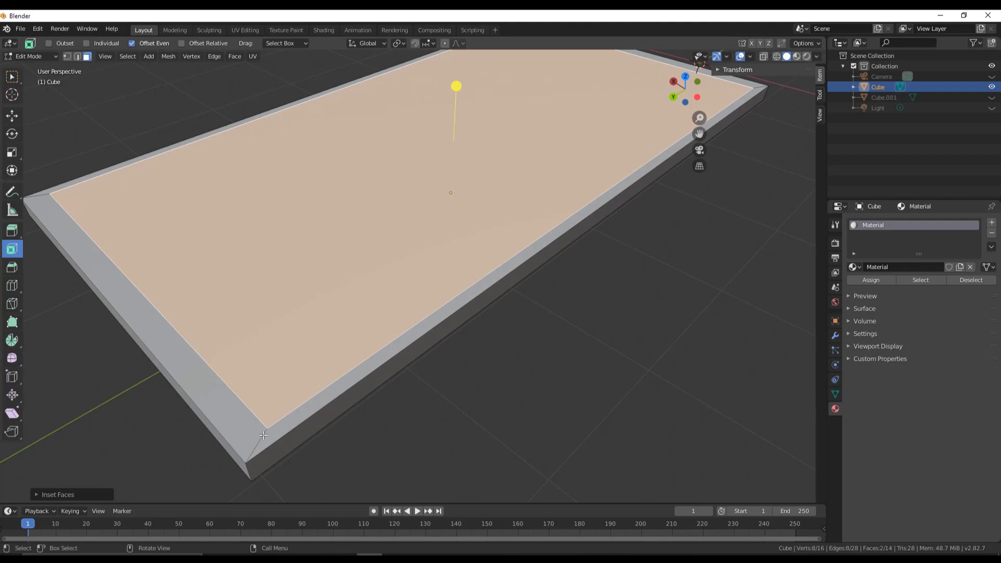
{"action": "scroll", "coordinate": [269, 435], "scroll_direction": "up", "scroll_amount": 1}
{"action": "scroll", "coordinate": [272, 432], "scroll_direction": "down", "scroll_amount": 4}
{"action": "middle_click_drag", "start_coordinate": [284, 402], "coordinate": [314, 372]}
{"action": "scroll", "coordinate": [314, 371], "scroll_direction": "up", "scroll_amount": 1}
{"action": "scroll", "coordinate": [313, 369], "scroll_direction": "down", "scroll_amount": 1}
{"action": "middle_click_drag", "start_coordinate": [353, 329], "coordinate": [430, 316]}
{"action": "scroll", "coordinate": [412, 321], "scroll_direction": "up", "scroll_amount": 2}
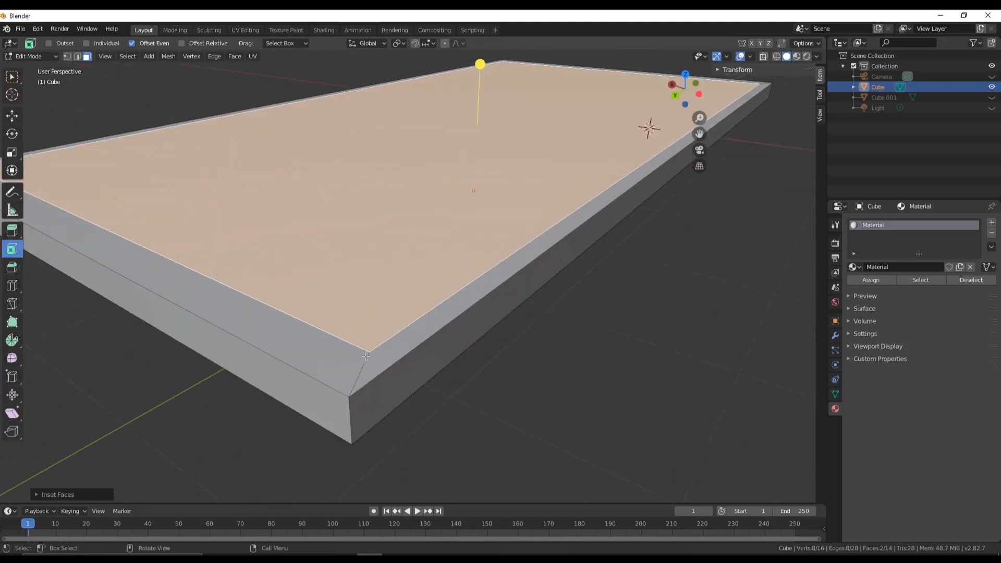
{"action": "scroll", "coordinate": [374, 357], "scroll_direction": "down", "scroll_amount": 2}
{"action": "middle_click_drag", "start_coordinate": [373, 343], "coordinate": [404, 340]}
Step: Open the inset's settings and toggle Offset Even to compare the border, leaving it off
{"action": "left_click", "coordinate": [65, 493]}
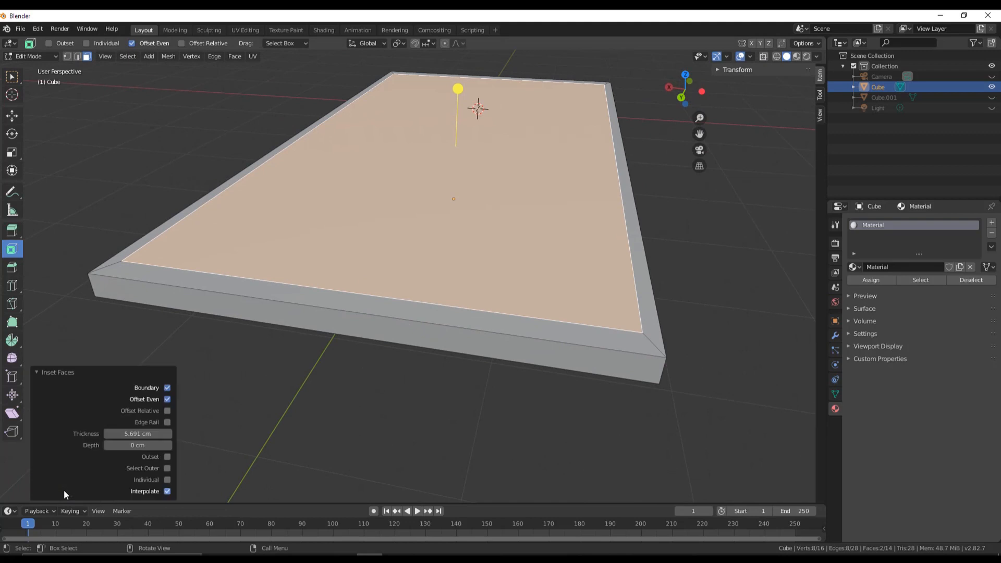
{"action": "left_click", "coordinate": [168, 399]}
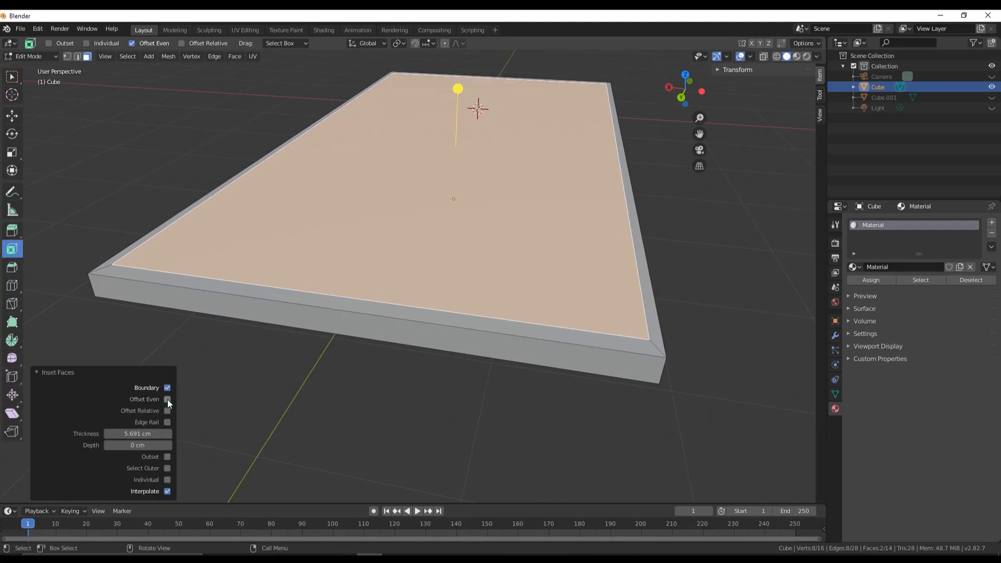
{"action": "left_click", "coordinate": [168, 399]}
{"action": "left_click", "coordinate": [42, 372]}
{"action": "left_click", "coordinate": [60, 492]}
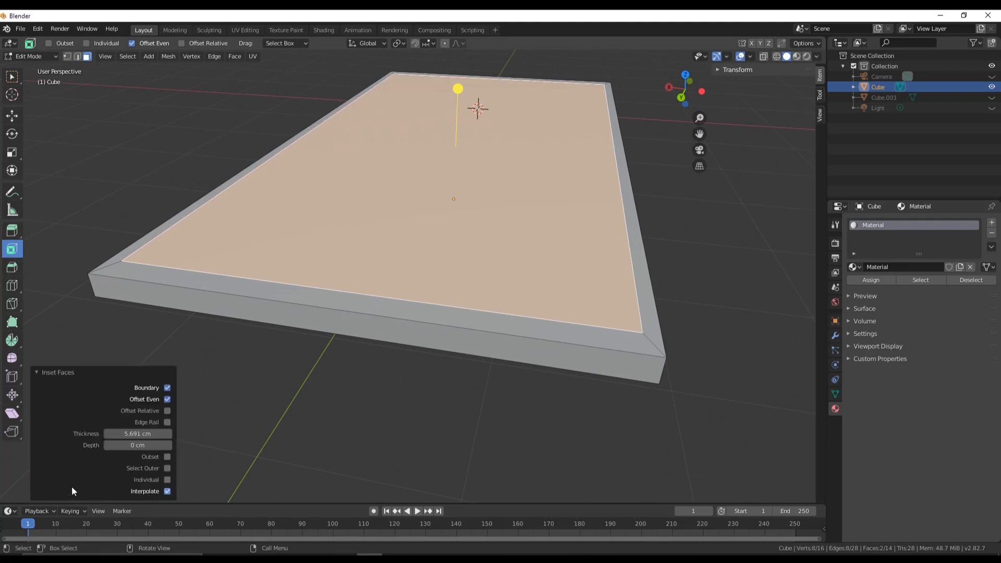
{"action": "middle_click_drag", "start_coordinate": [259, 364], "coordinate": [217, 379]}
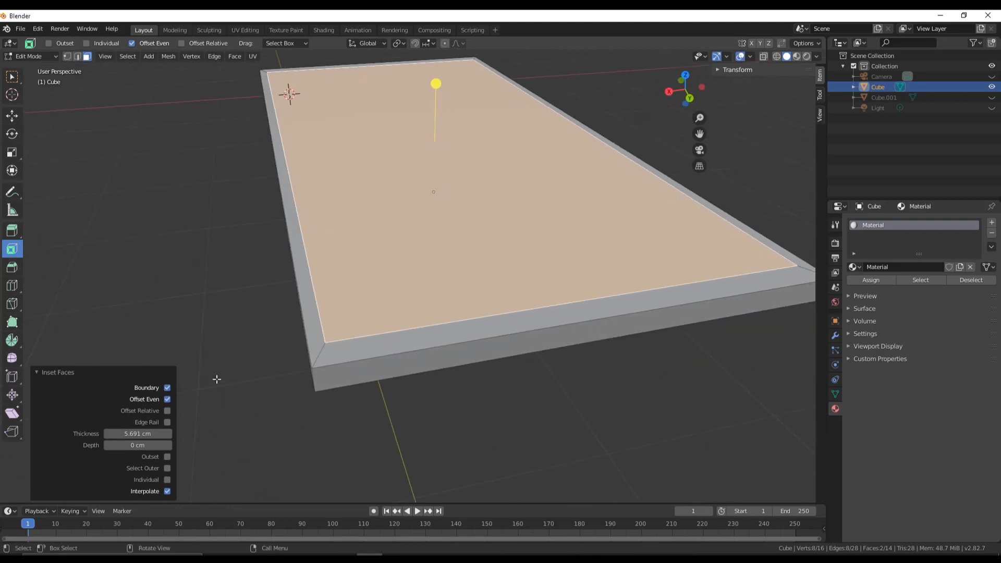
{"action": "left_click", "coordinate": [167, 399]}
{"action": "middle_click_drag", "start_coordinate": [288, 377], "coordinate": [432, 344]}
{"action": "scroll", "coordinate": [433, 344], "scroll_direction": "up", "scroll_amount": 4}
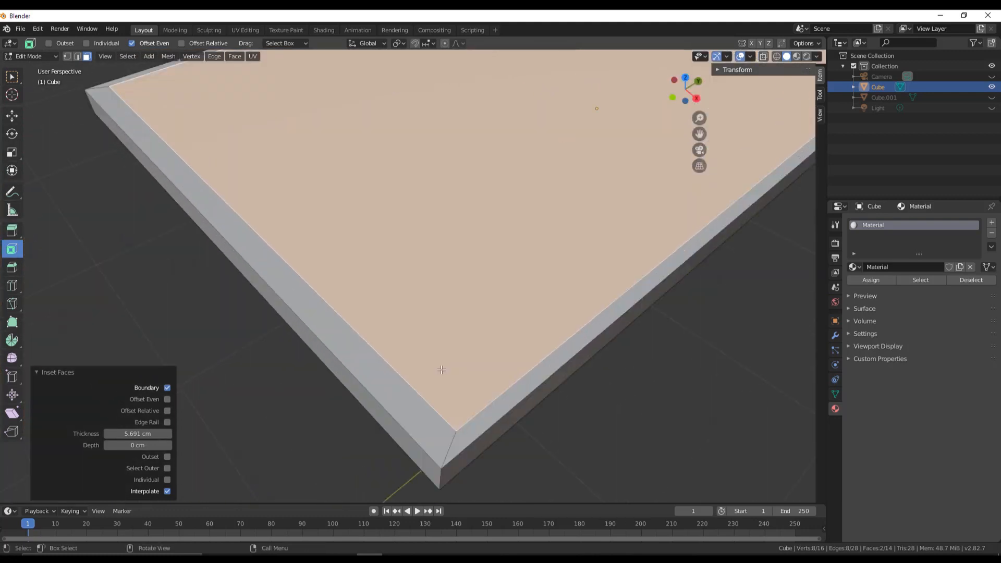
Step: Try the inset's Offset Even, Offset Relative, Edge Rail, Outset and Select Outer options, leaving them off, and disable Boundary
{"action": "left_click", "coordinate": [165, 400]}
{"action": "left_click", "coordinate": [168, 399]}
{"action": "left_click", "coordinate": [167, 411]}
{"action": "left_click", "coordinate": [168, 411]}
{"action": "left_click", "coordinate": [167, 422]}
{"action": "left_click", "coordinate": [167, 410]}
{"action": "left_click", "coordinate": [166, 411]}
{"action": "left_click", "coordinate": [167, 389]}
{"action": "left_click", "coordinate": [170, 456]}
{"action": "left_click", "coordinate": [168, 455]}
{"action": "left_click", "coordinate": [167, 469]}
{"action": "left_click", "coordinate": [167, 470]}
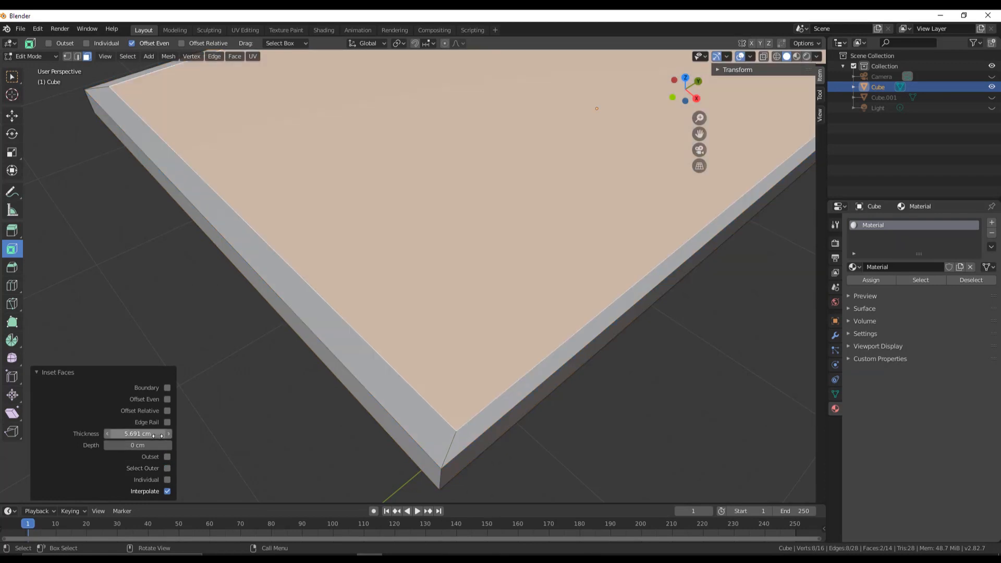
Step: Deselect all faces of the inset slab
{"action": "left_click", "coordinate": [158, 333]}
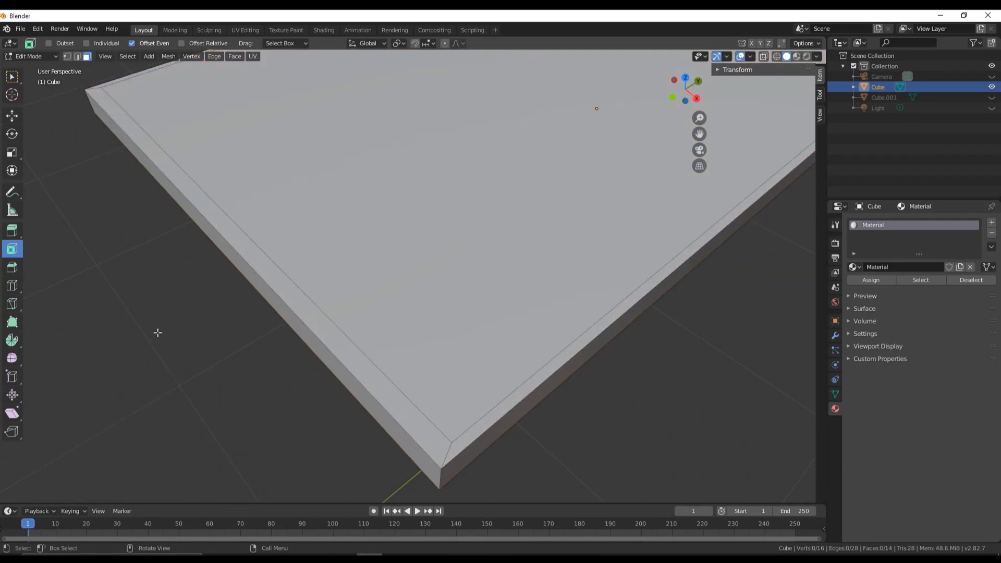
{"action": "scroll", "coordinate": [158, 329], "scroll_direction": "down", "scroll_amount": 5}
{"action": "middle_click_drag", "start_coordinate": [151, 336], "coordinate": [64, 286]}
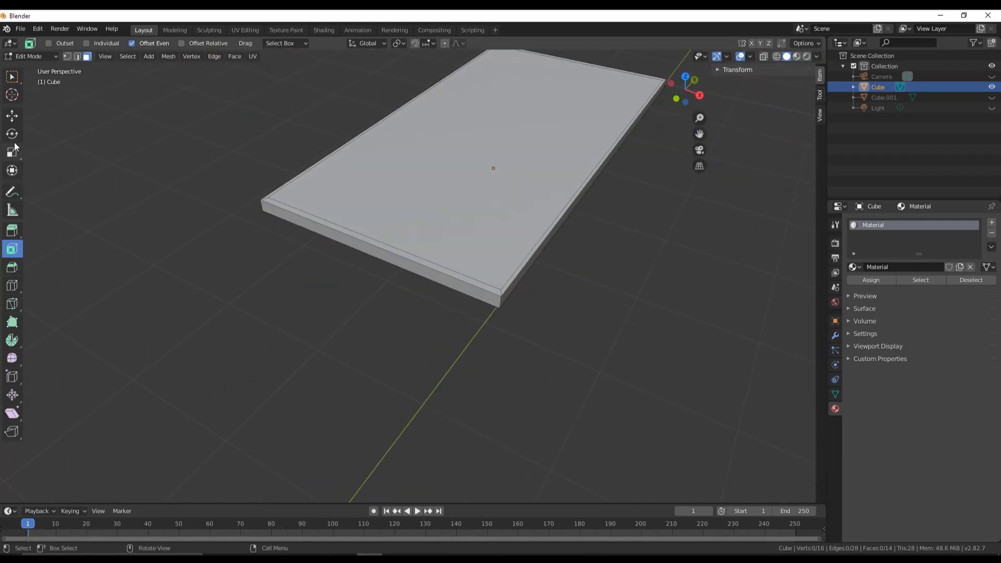
Step: Activate the Move tool and select the slab's underside and top face together
{"action": "left_click", "coordinate": [12, 115]}
{"action": "left_click", "coordinate": [418, 170]}
{"action": "middle_click_drag", "start_coordinate": [408, 206], "coordinate": [338, 159]}
{"action": "left_click", "coordinate": [402, 172]}
{"action": "left_click", "coordinate": [467, 170]}
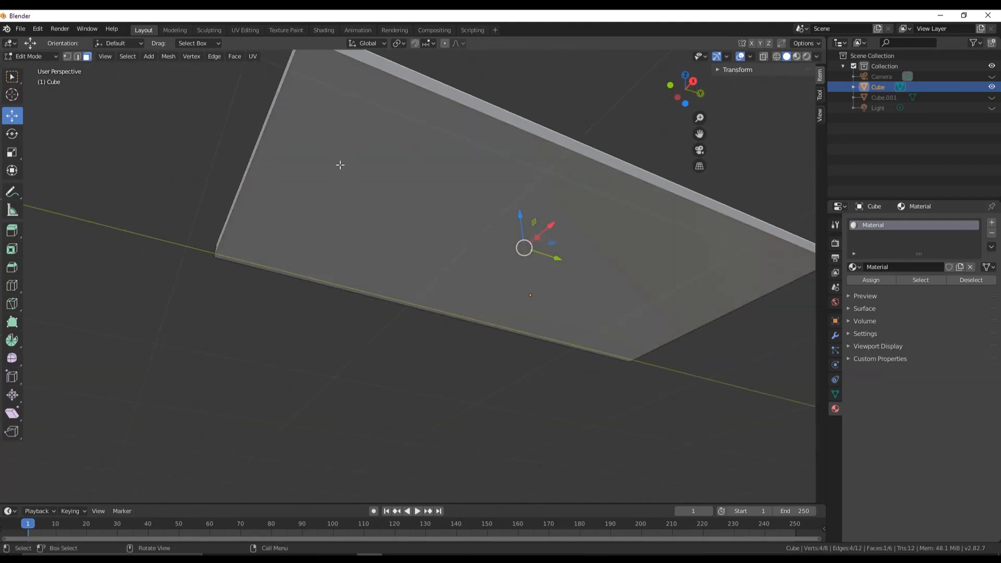
{"action": "middle_click_drag", "start_coordinate": [336, 210], "coordinate": [221, 249]}
{"action": "left_click", "coordinate": [421, 305], "text": "shift"}
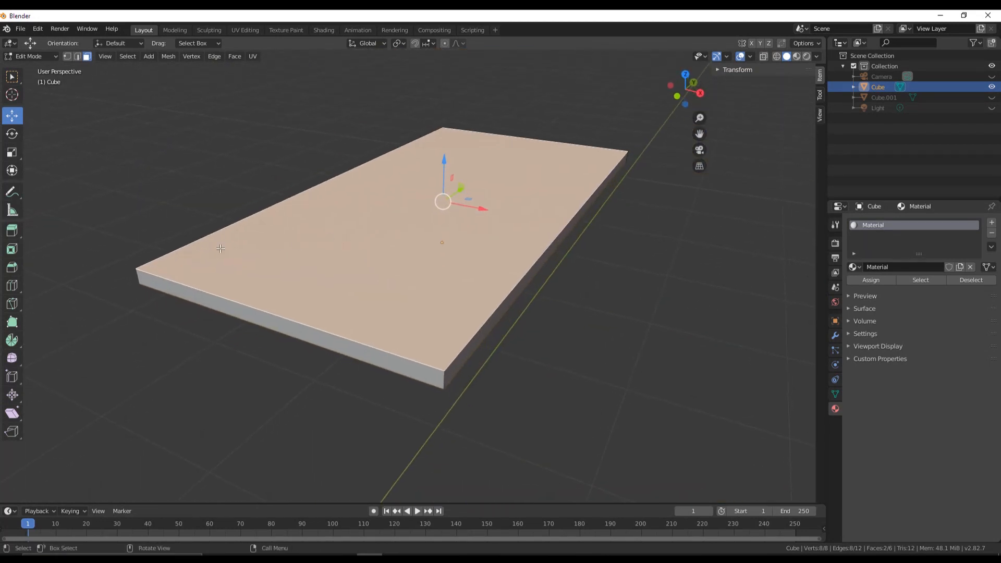
Step: Clear the face selection, select only the slab's top face, and deselect it again
{"action": "left_click", "coordinate": [84, 233]}
{"action": "middle_click_drag", "start_coordinate": [263, 323], "coordinate": [258, 208]}
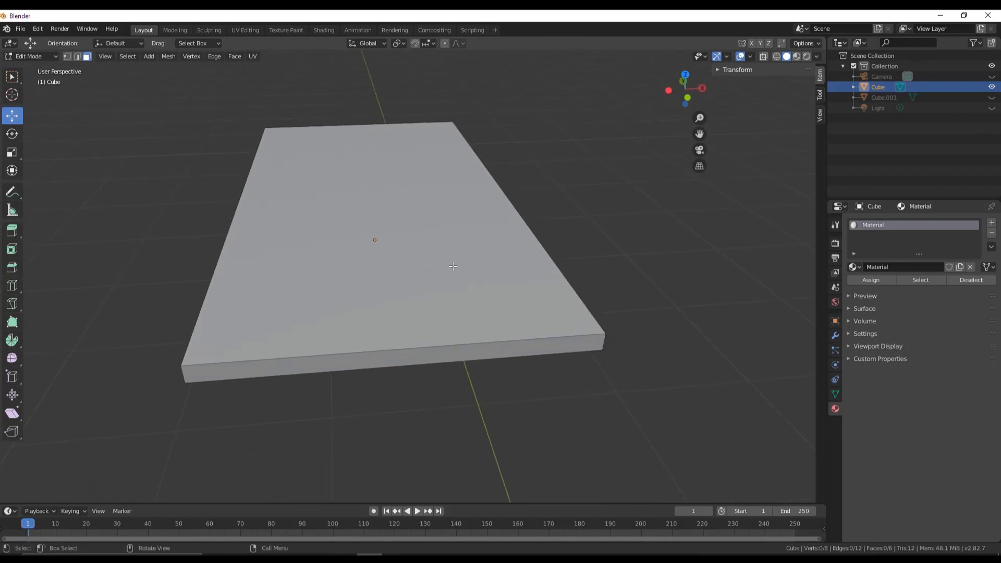
{"action": "left_click", "coordinate": [337, 271]}
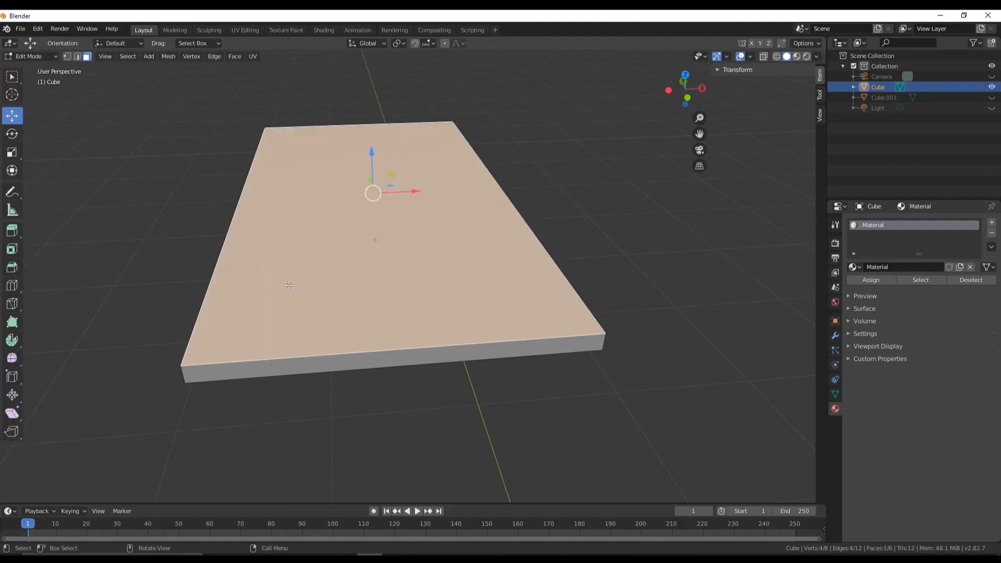
{"action": "left_click", "coordinate": [46, 284]}
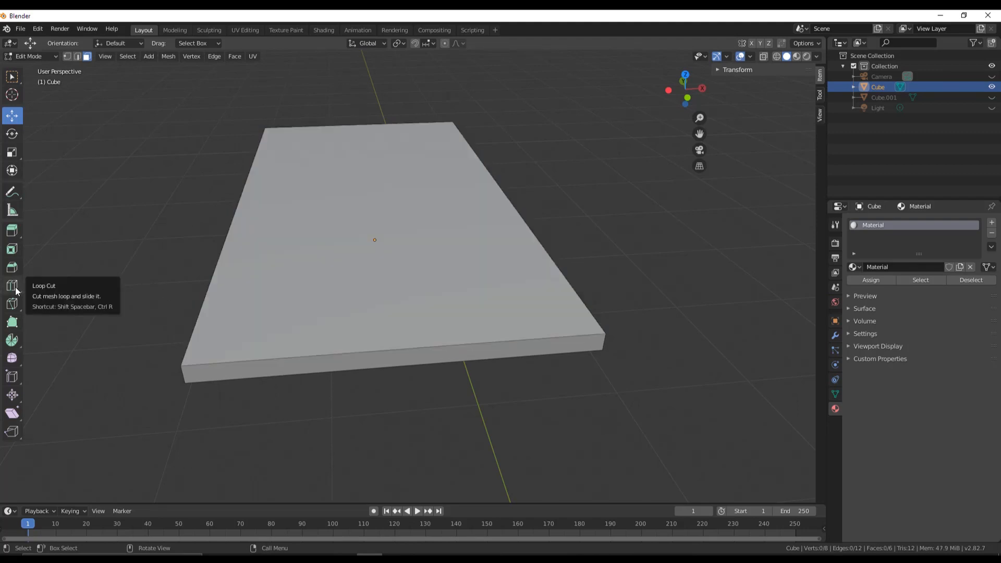
Step: Try Loop Cut on the slab and undo the cuts
{"action": "left_click_drag", "start_coordinate": [16, 290], "coordinate": [17, 289]}
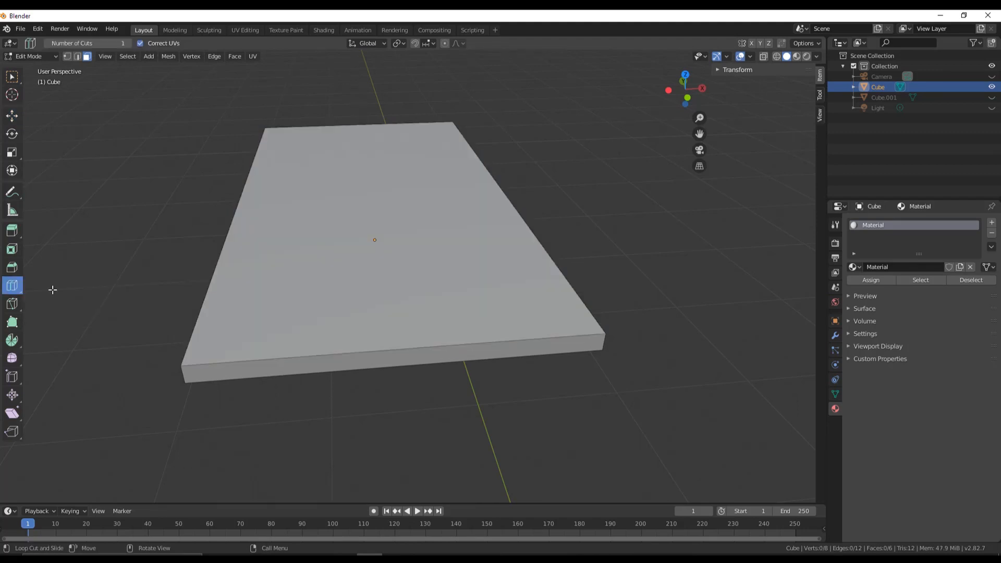
{"action": "left_click", "coordinate": [422, 335]}
{"action": "middle_click_drag", "start_coordinate": [422, 335], "coordinate": [475, 310]}
{"action": "left_click", "coordinate": [401, 321]}
{"action": "key", "text": "ctrl+z"}
{"action": "key", "text": "ctrl+z"}
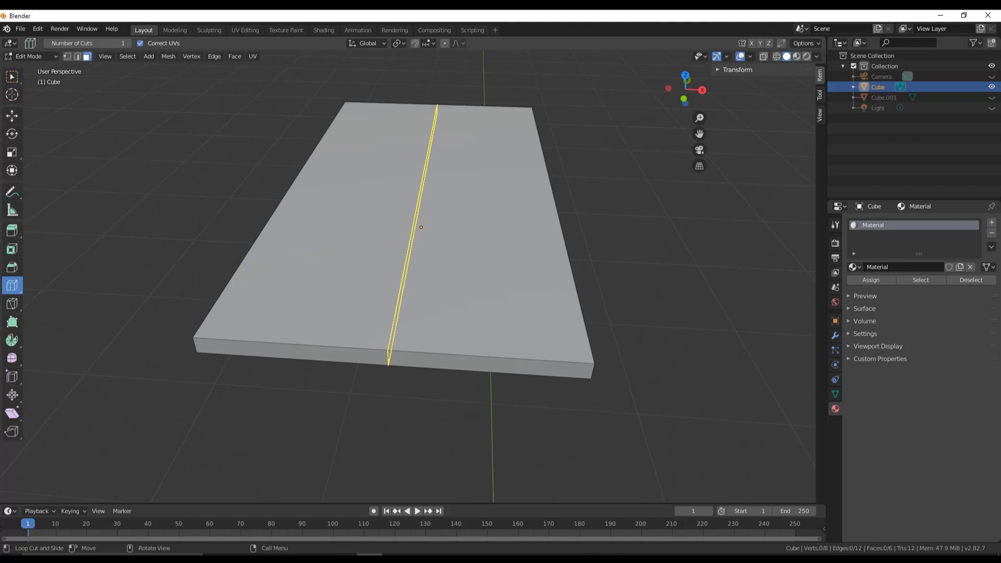
Step: Add one lengthwise and one crosswise loop cut through the middle of the slab and deselect everything
{"action": "left_click", "coordinate": [414, 227]}
{"action": "middle_click_drag", "start_coordinate": [560, 246], "coordinate": [245, 318]}
{"action": "left_click", "coordinate": [545, 250]}
{"action": "left_click", "coordinate": [45, 396]}
Step: Activate the Bevel tool in edge selection mode and select the whole lengthwise centre edge loop of the slab
{"action": "left_click", "coordinate": [10, 117]}
{"action": "middle_click_drag", "start_coordinate": [172, 257], "coordinate": [117, 235]}
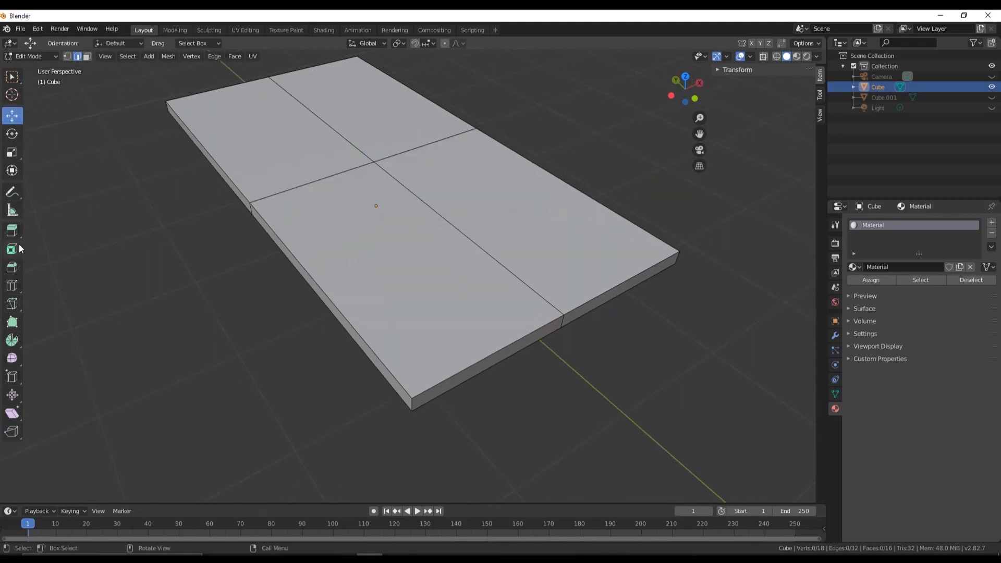
{"action": "left_click", "coordinate": [13, 267]}
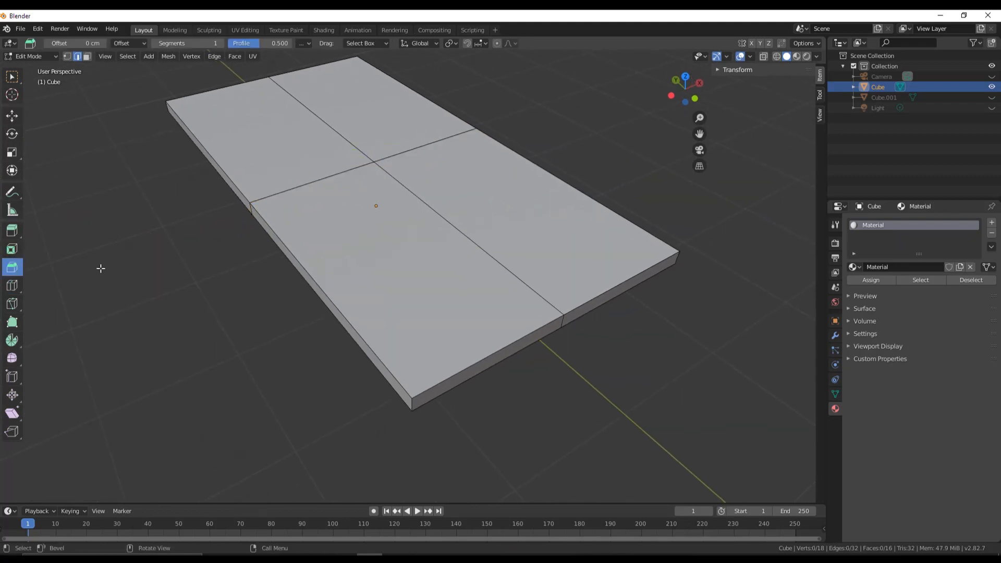
{"action": "middle_click_drag", "start_coordinate": [401, 336], "coordinate": [371, 330]}
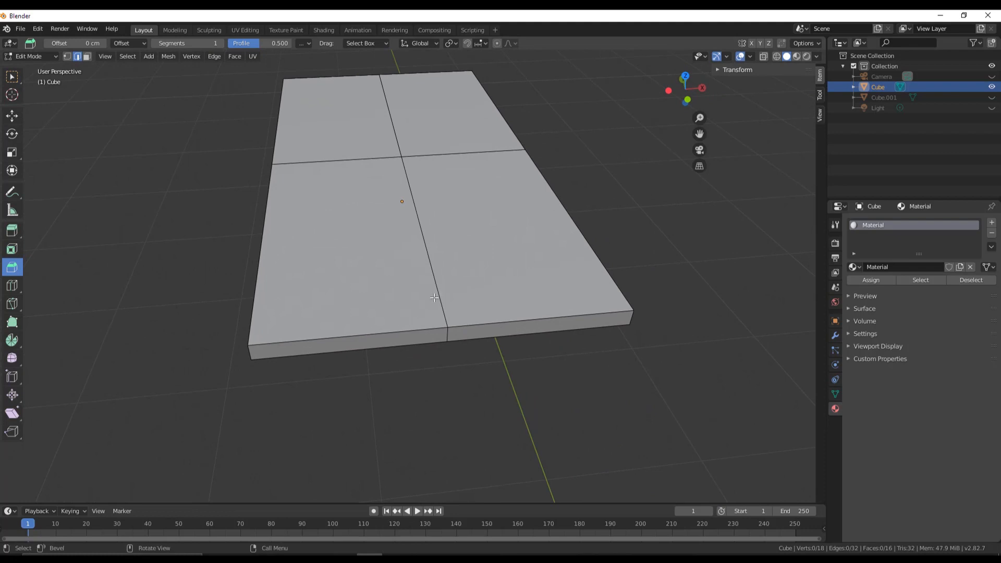
{"action": "middle_click_drag", "start_coordinate": [435, 297], "coordinate": [429, 265]}
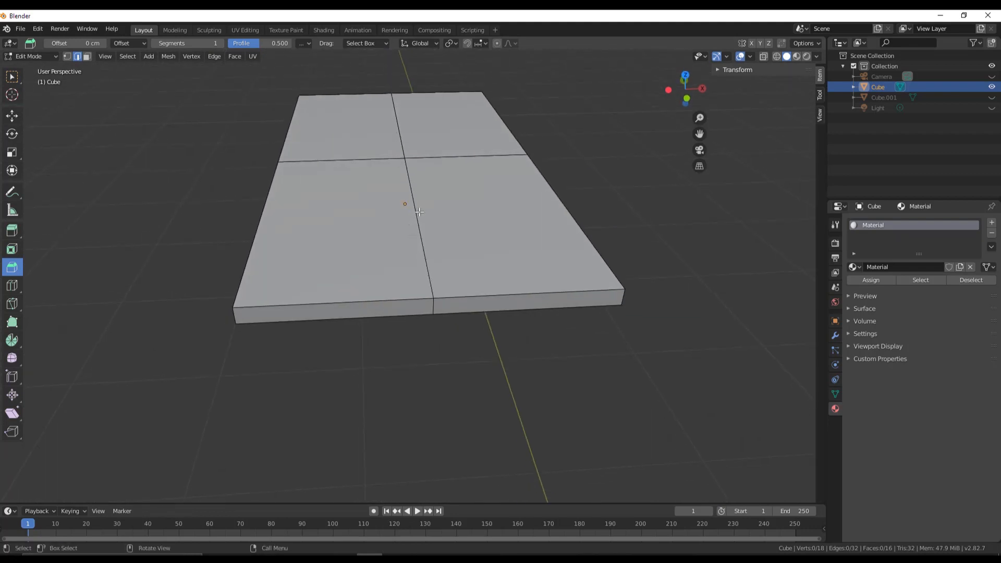
{"action": "left_click", "coordinate": [422, 243]}
{"action": "left_click", "coordinate": [401, 141], "text": "alt"}
Step: Try a freehand bevel on the lengthwise centre edge loop and undo it
{"action": "middle_click_drag", "start_coordinate": [400, 140], "coordinate": [431, 232]}
{"action": "left_click_drag", "start_coordinate": [431, 138], "coordinate": [515, 180]}
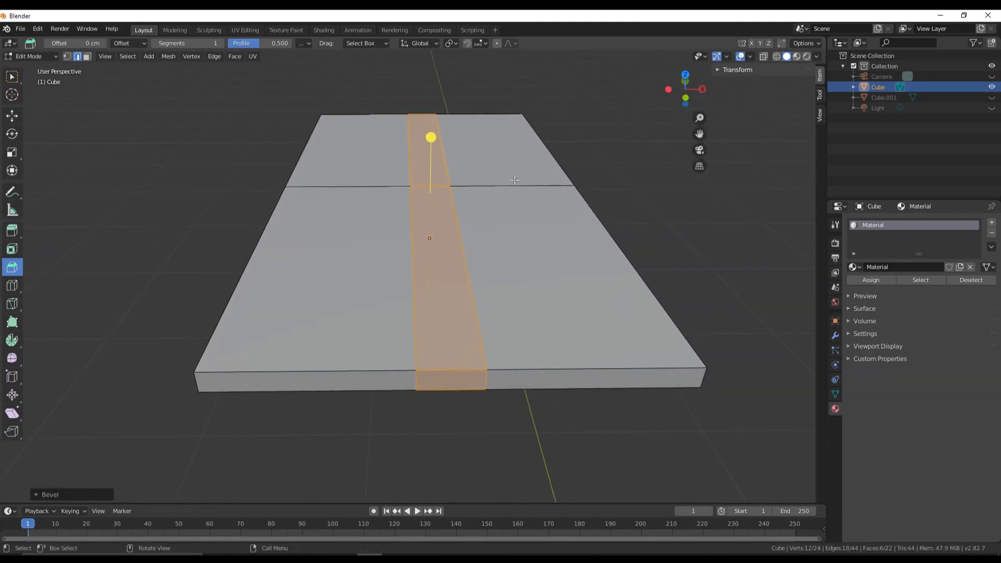
{"action": "middle_click_drag", "start_coordinate": [514, 180], "coordinate": [436, 138]}
{"action": "key", "text": "ctrl+z"}
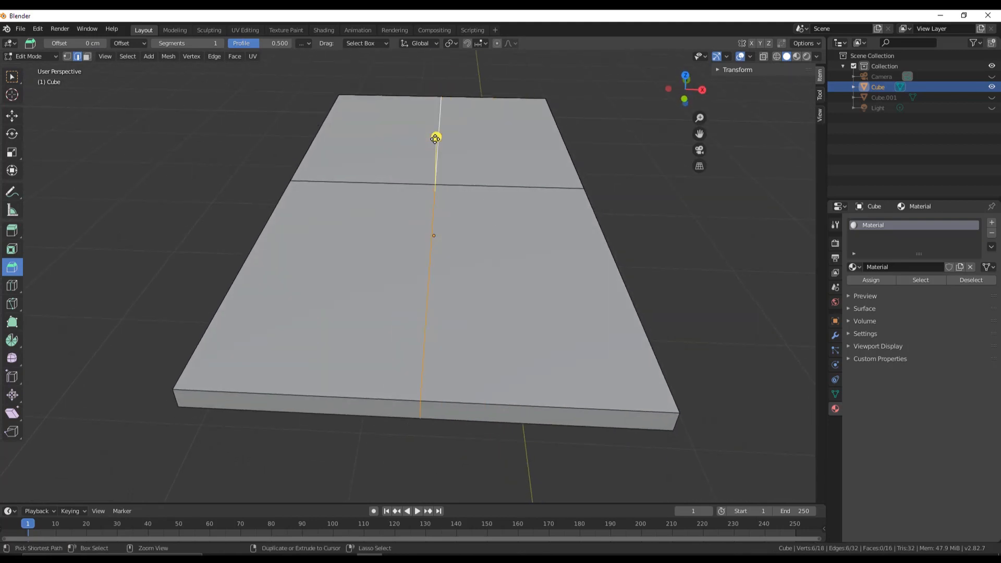
Step: Bevel the lengthwise centre edge loop with an offset of about 18.6 cm and open the bevel's settings
{"action": "left_click_drag", "start_coordinate": [437, 139], "coordinate": [522, 166]}
{"action": "middle_click_drag", "start_coordinate": [522, 166], "coordinate": [484, 307]}
{"action": "scroll", "coordinate": [365, 334], "scroll_direction": "up", "scroll_amount": 1}
{"action": "middle_click_drag", "start_coordinate": [362, 338], "coordinate": [373, 333]}
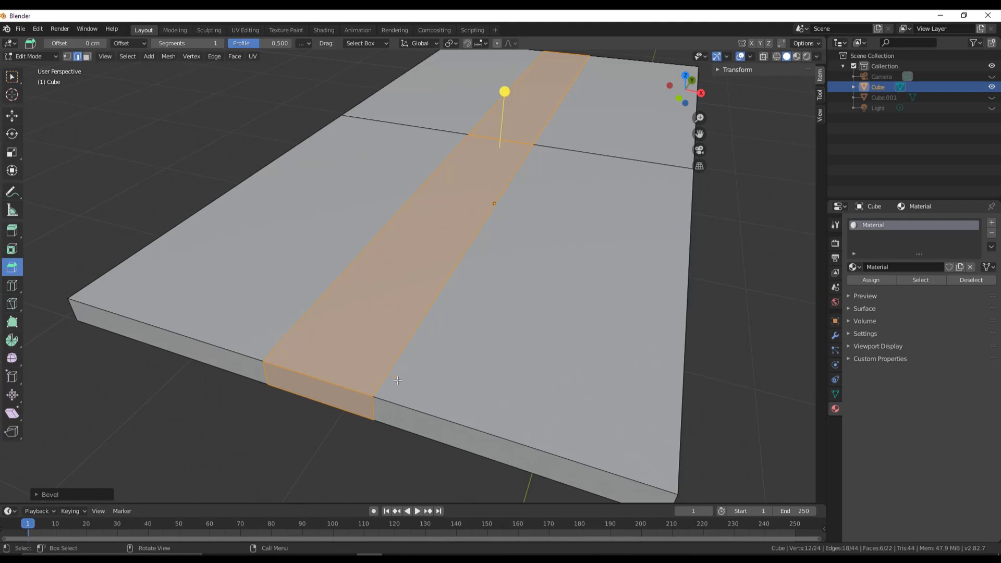
{"action": "left_click", "coordinate": [52, 495]}
{"action": "middle_click_drag", "start_coordinate": [417, 339], "coordinate": [480, 317]}
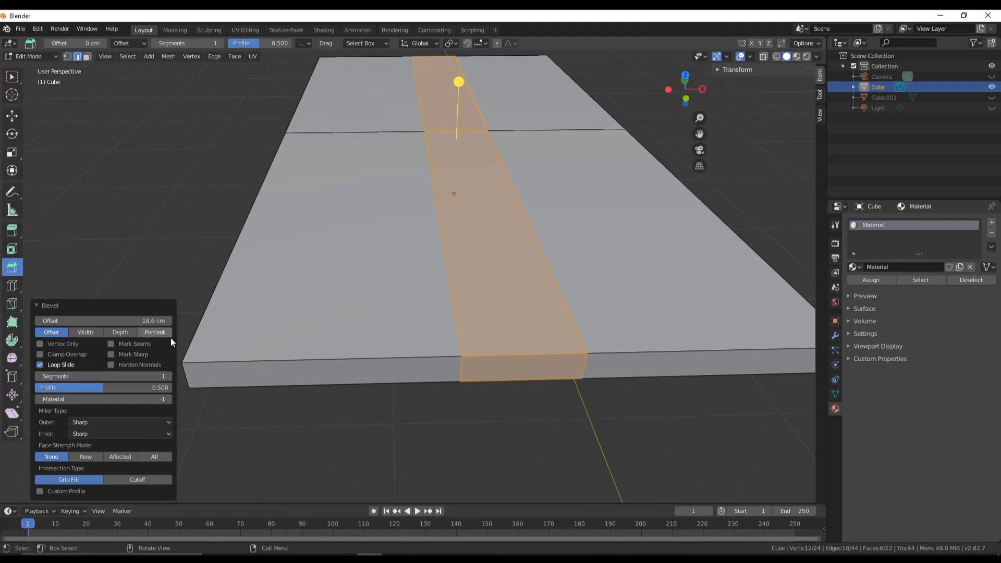
Step: Set the bevel's segments to 2 and inspect the divided strip on the slab
{"action": "left_click", "coordinate": [168, 377]}
{"action": "middle_click_drag", "start_coordinate": [501, 334], "coordinate": [480, 285]}
{"action": "scroll", "coordinate": [480, 283], "scroll_direction": "down", "scroll_amount": 3}
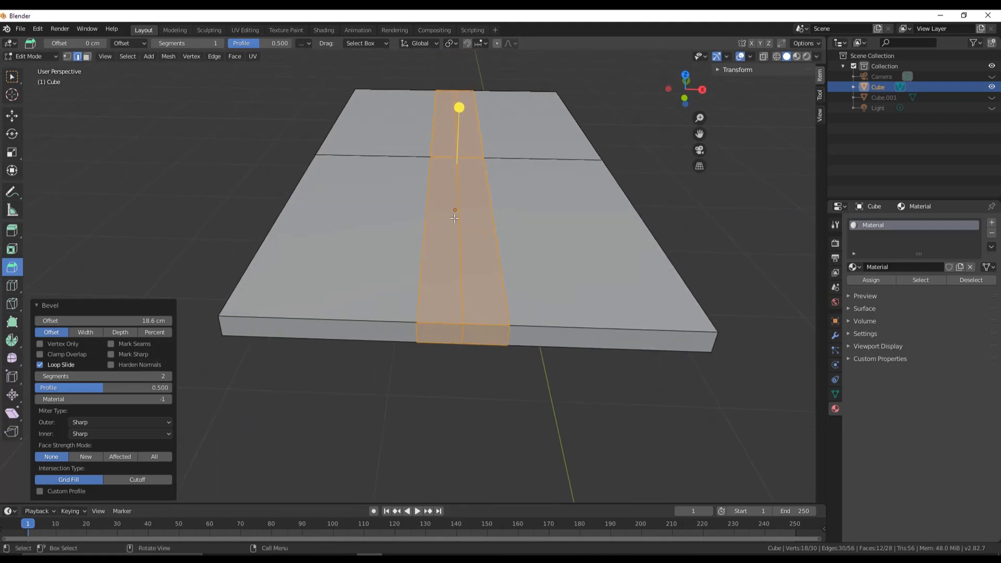
{"action": "scroll", "coordinate": [459, 221], "scroll_direction": "up", "scroll_amount": 1}
{"action": "scroll", "coordinate": [460, 222], "scroll_direction": "down", "scroll_amount": 1}
{"action": "middle_click_drag", "start_coordinate": [475, 233], "coordinate": [443, 249]}
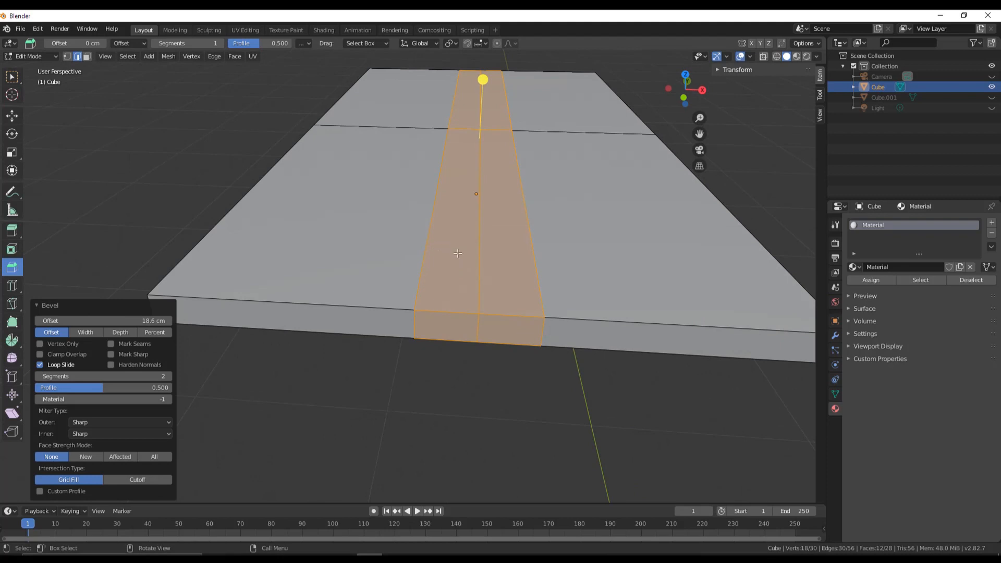
Step: Widen the beveled strip by setting the bevel's offset to 57.6 cm
{"action": "left_click", "coordinate": [154, 320]}
{"action": "type", "text": "58.6"}
{"action": "key", "text": "Return"}
{"action": "mouse_move", "coordinate": [120, 320]}
{"action": "left_mouse_down"}
{"action": "mouse_move", "coordinate": [101, 321]}
{"action": "mouse_move", "coordinate": [119, 320]}
{"action": "left_mouse_up"}
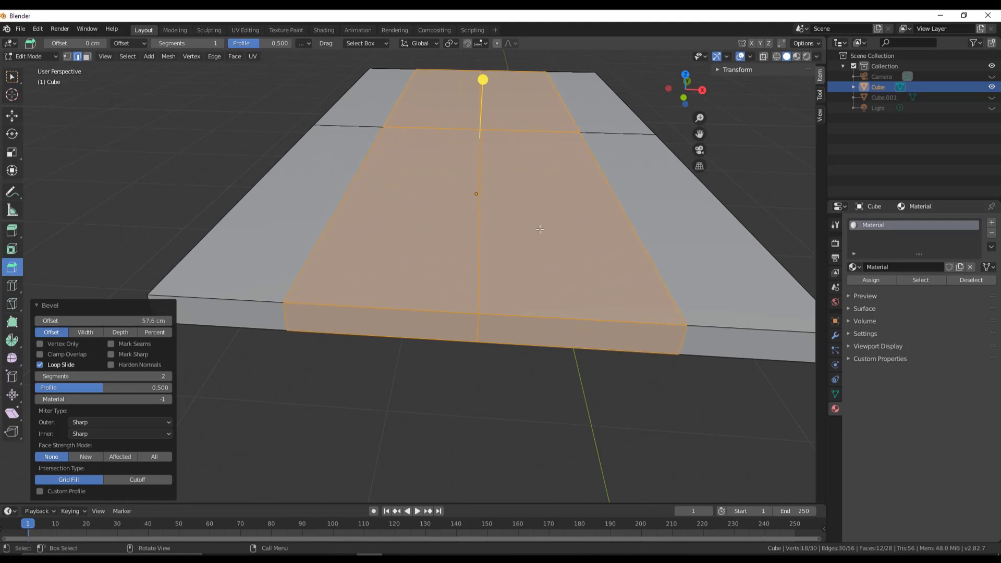
{"action": "middle_click_drag", "start_coordinate": [539, 229], "coordinate": [519, 230]}
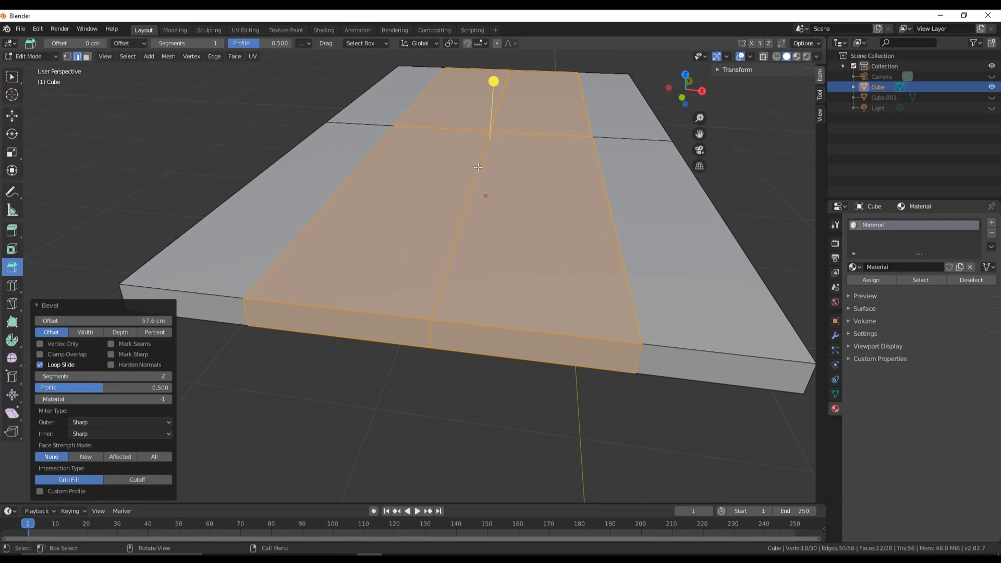
Step: Compare the bevel with 1 segment against 2 segments, leaving it at 2
{"action": "left_click", "coordinate": [155, 377]}
{"action": "type", "text": "1"}
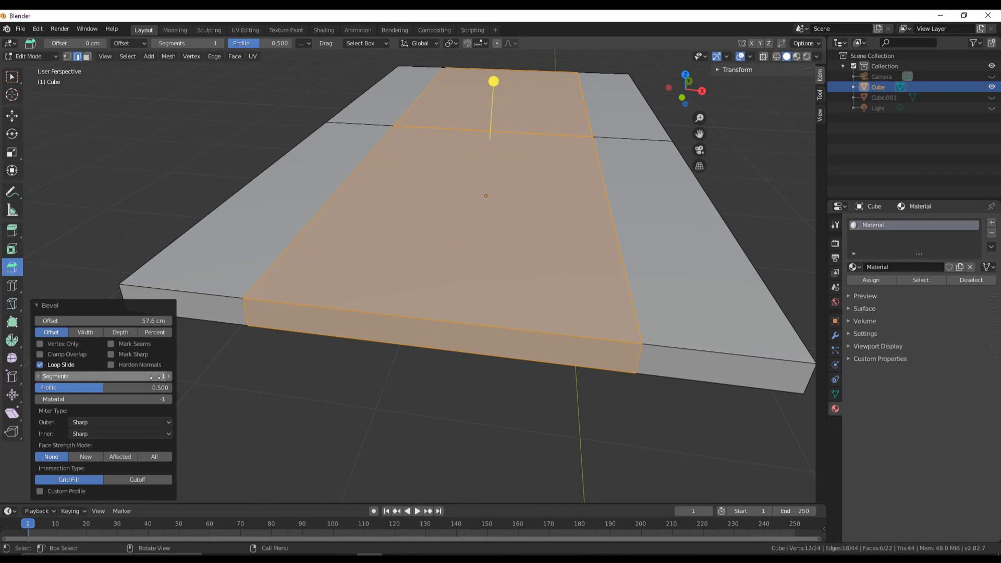
{"action": "key", "text": "Return"}
{"action": "middle_click_drag", "start_coordinate": [389, 221], "coordinate": [401, 223]}
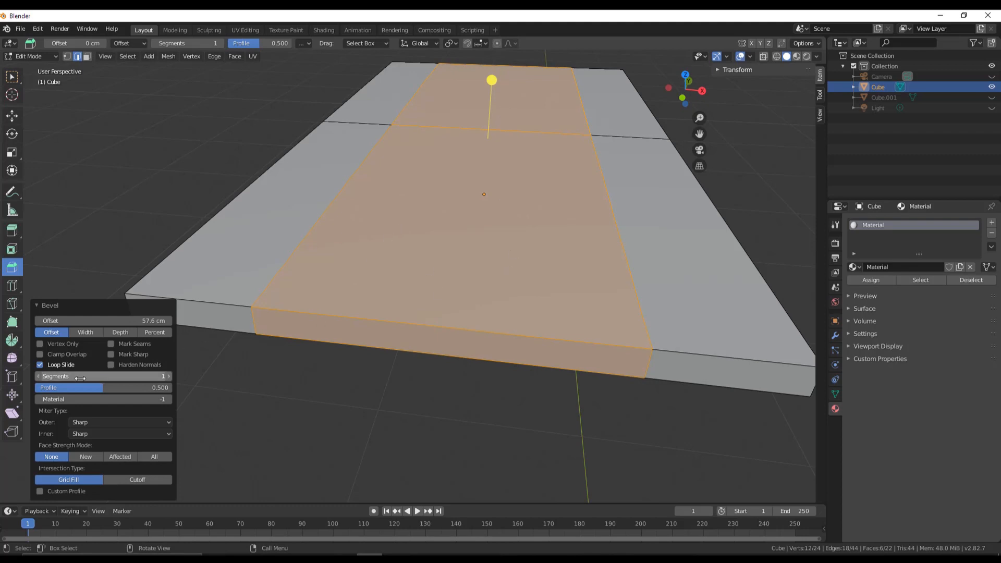
{"action": "left_click", "coordinate": [168, 376]}
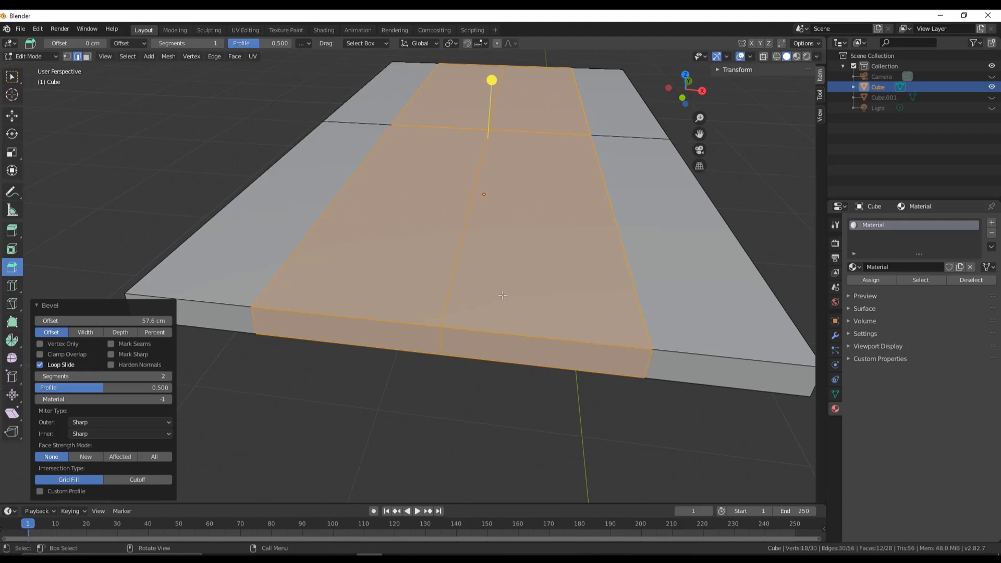
{"action": "scroll", "coordinate": [502, 295], "scroll_direction": "down", "scroll_amount": 2}
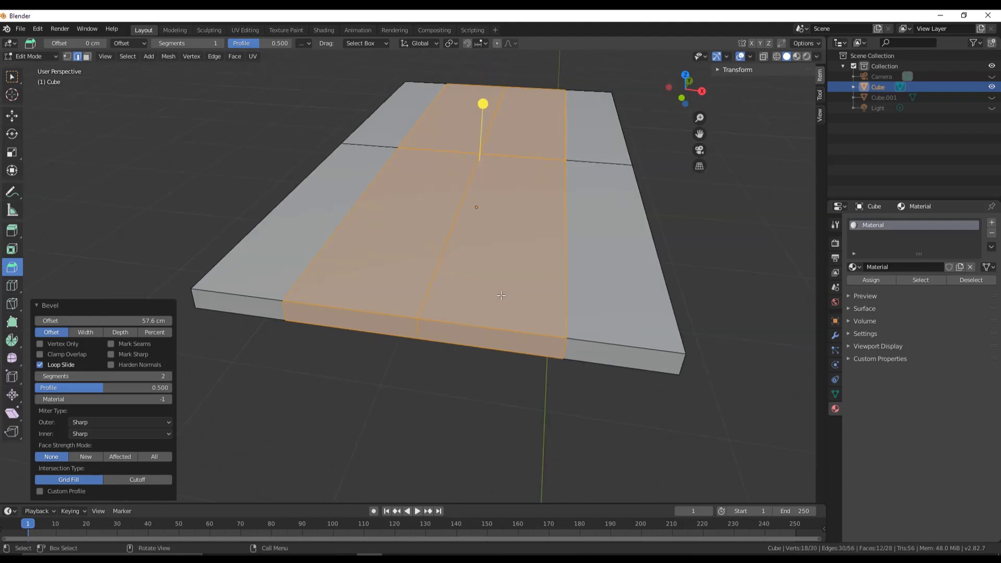
{"action": "middle_click_drag", "start_coordinate": [495, 297], "coordinate": [479, 294]}
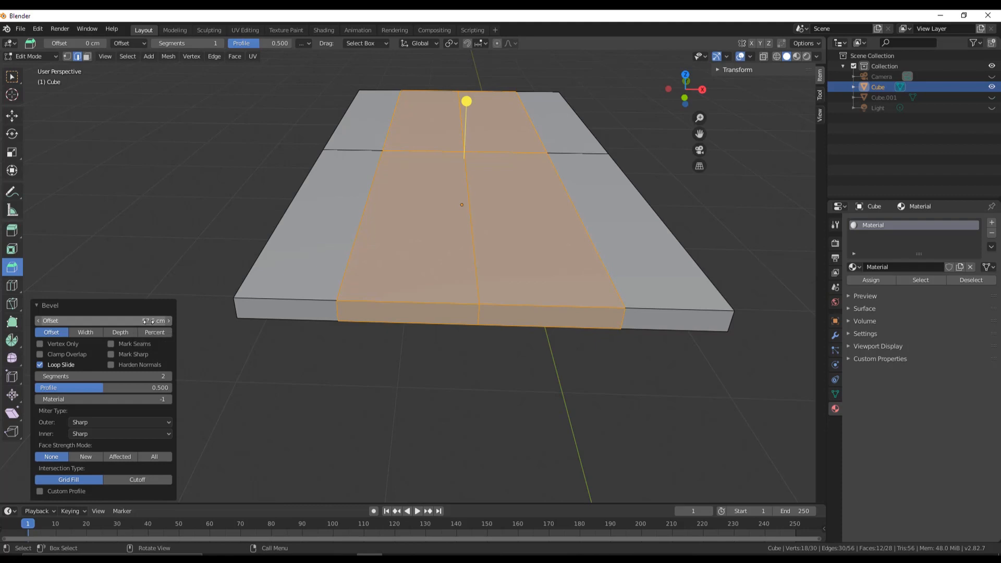
Step: Set the bevel's offset to 69.6 cm and its segments to 4
{"action": "mouse_move", "coordinate": [104, 321]}
{"action": "left_mouse_down"}
{"action": "mouse_move", "coordinate": [120, 320]}
{"action": "mouse_move", "coordinate": [106, 321]}
{"action": "left_mouse_up"}
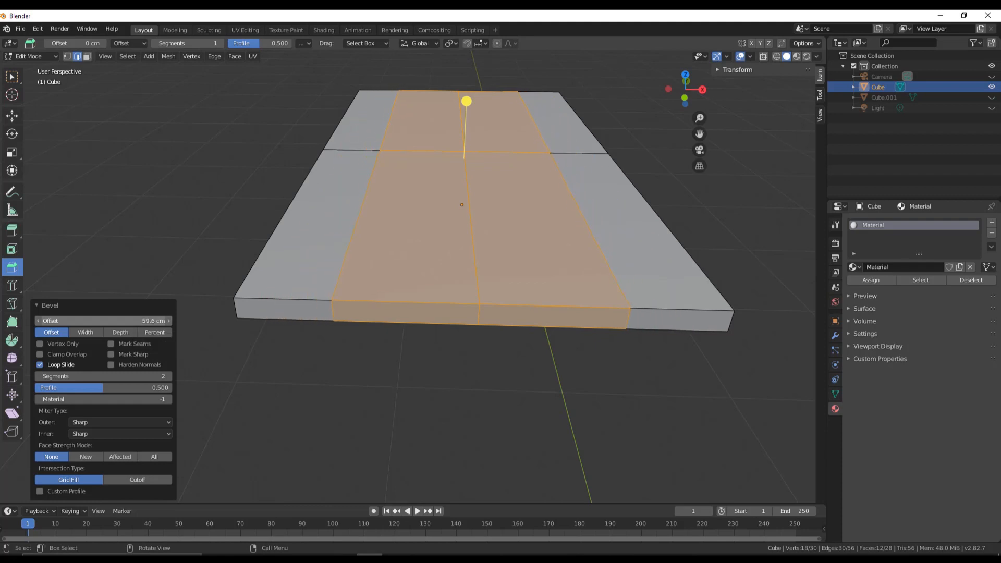
{"action": "left_click_drag", "start_coordinate": [105, 321], "coordinate": [110, 321]}
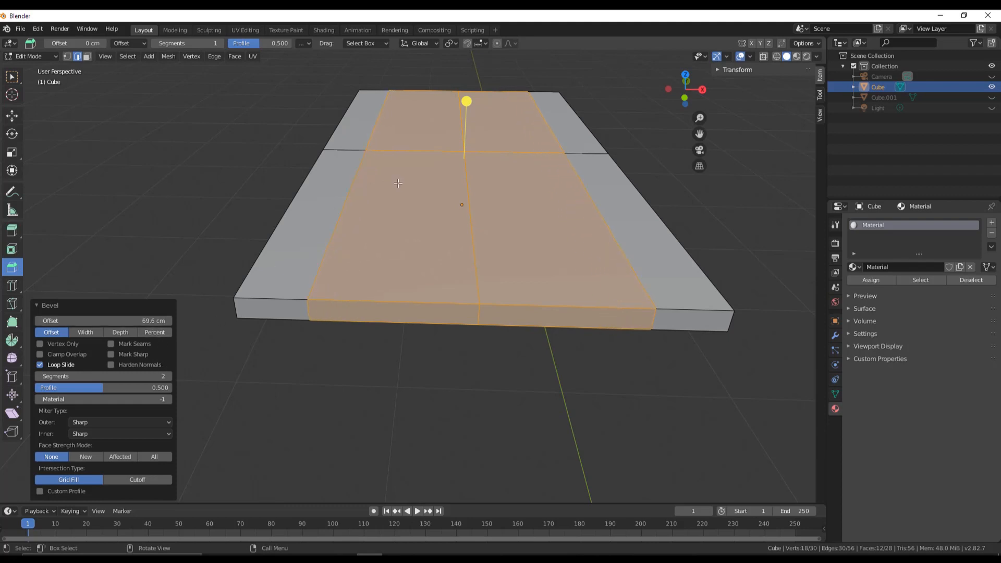
{"action": "left_click", "coordinate": [168, 377]}
{"action": "type", "text": "4"}
{"action": "key", "text": "Return"}
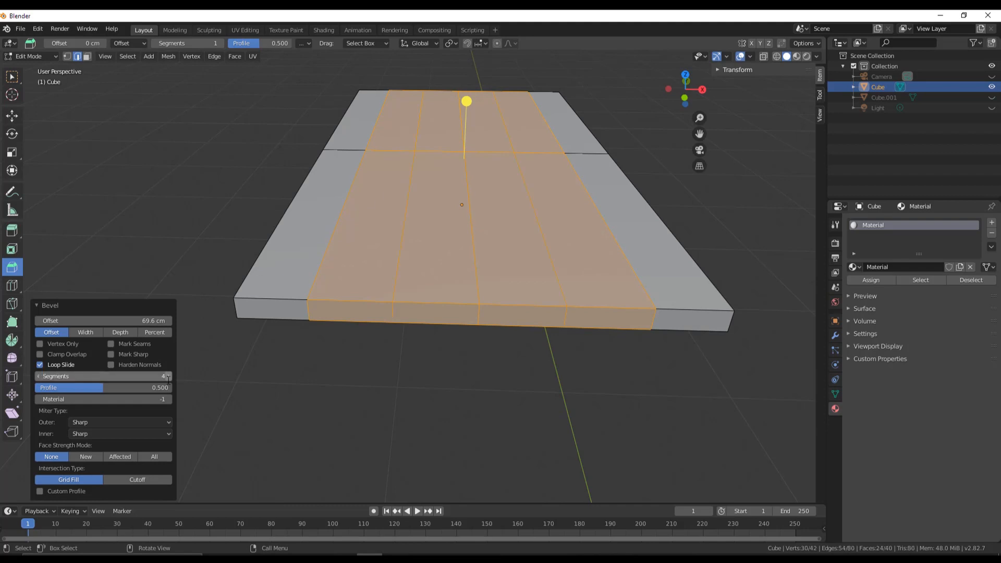
Step: Adjust the bevel's offset to 67.6 cm and raise its segments to 6
{"action": "mouse_move", "coordinate": [155, 322]}
{"action": "left_mouse_down"}
{"action": "mouse_move", "coordinate": [140, 322]}
{"action": "mouse_move", "coordinate": [168, 322]}
{"action": "left_mouse_up"}
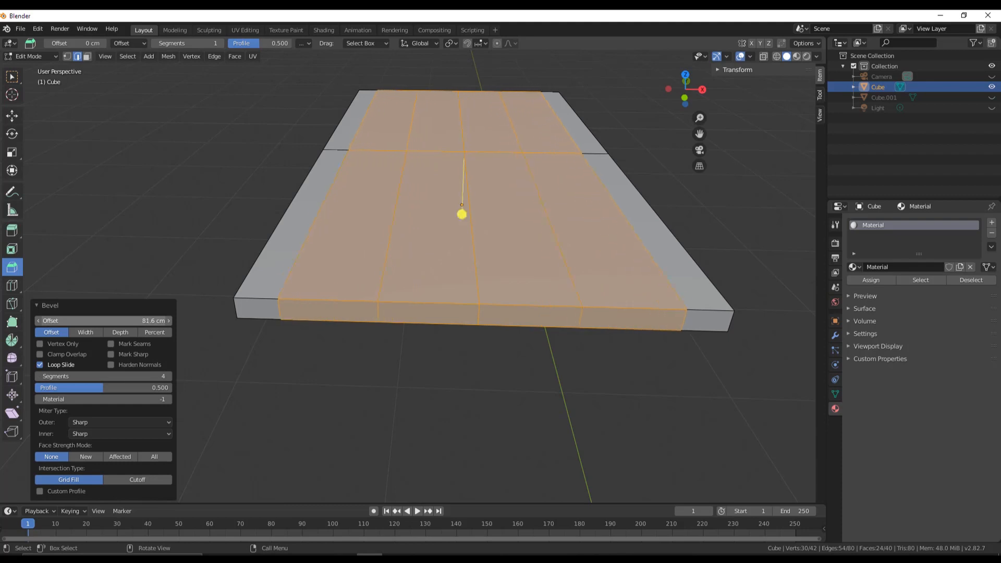
{"action": "left_click_drag", "start_coordinate": [461, 214], "coordinate": [467, 101]}
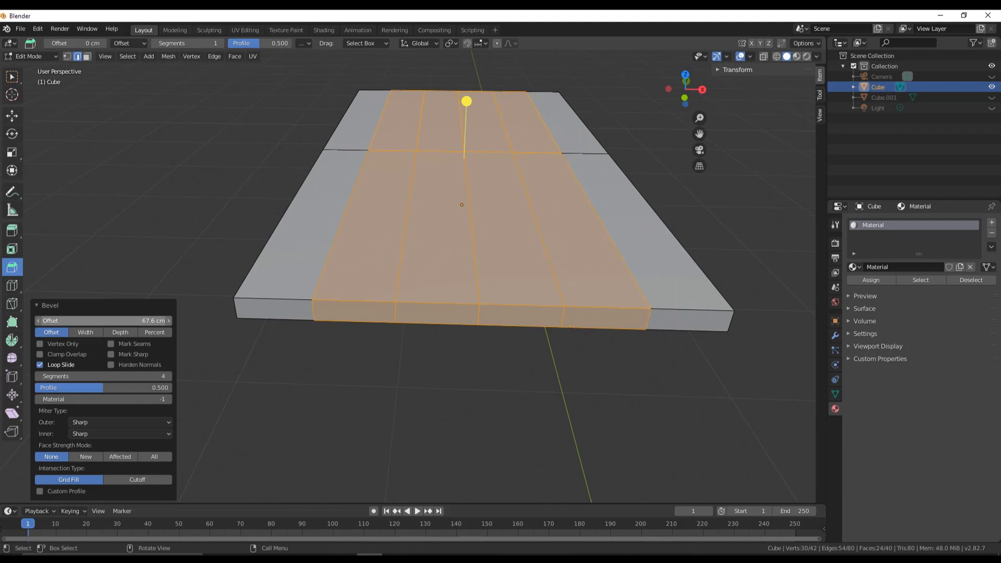
{"action": "left_click", "coordinate": [168, 376]}
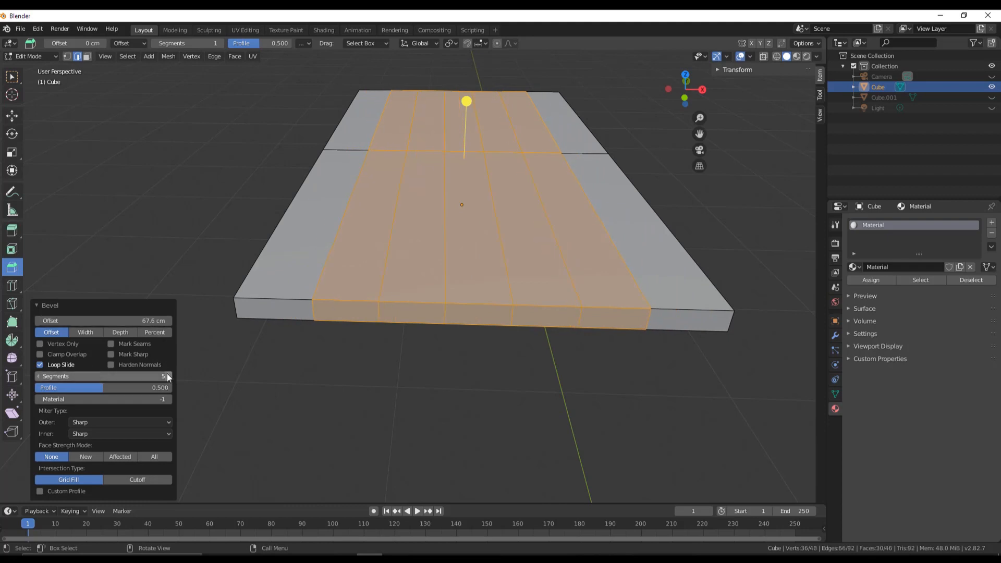
{"action": "key", "text": "KP_2"}
{"action": "left_click", "coordinate": [168, 376]}
Step: Set the bevel's segments back to 2
{"action": "left_click", "coordinate": [164, 377]}
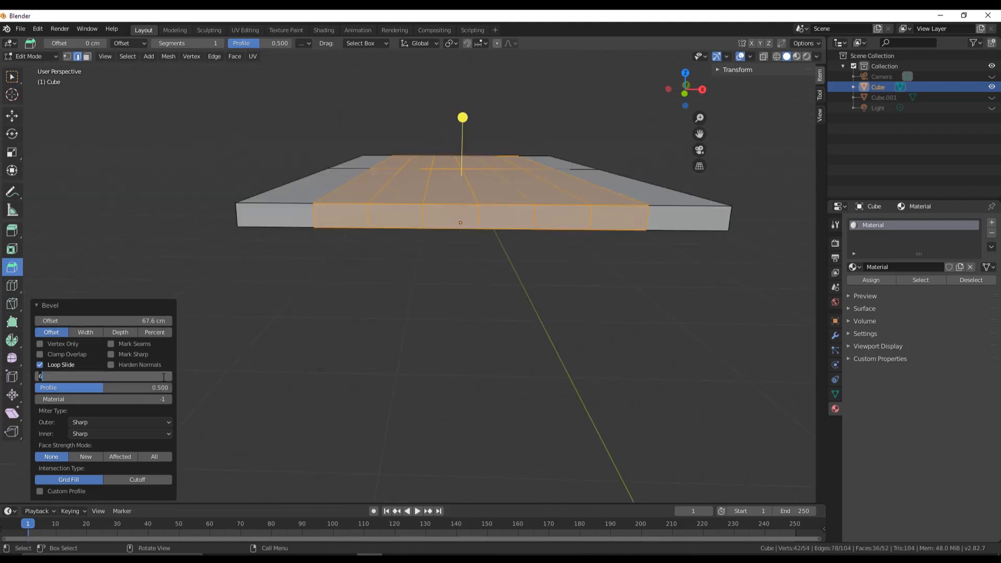
{"action": "type", "text": "2"}
{"action": "key", "text": "Return"}
{"action": "middle_click_drag", "start_coordinate": [312, 324], "coordinate": [187, 348]}
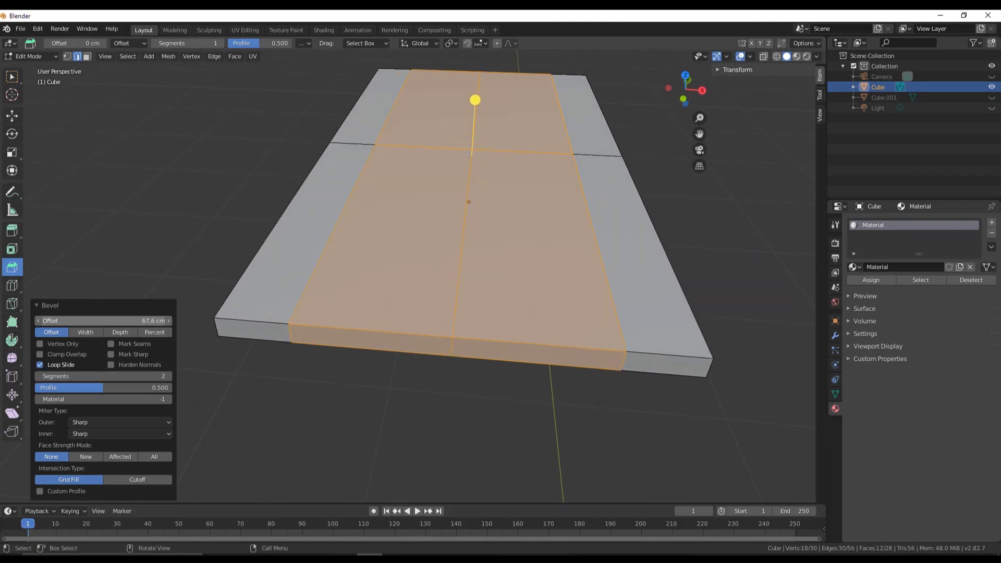
Step: Set the bevel's offset to exactly 90 cm
{"action": "left_click_drag", "start_coordinate": [104, 321], "coordinate": [132, 320]}
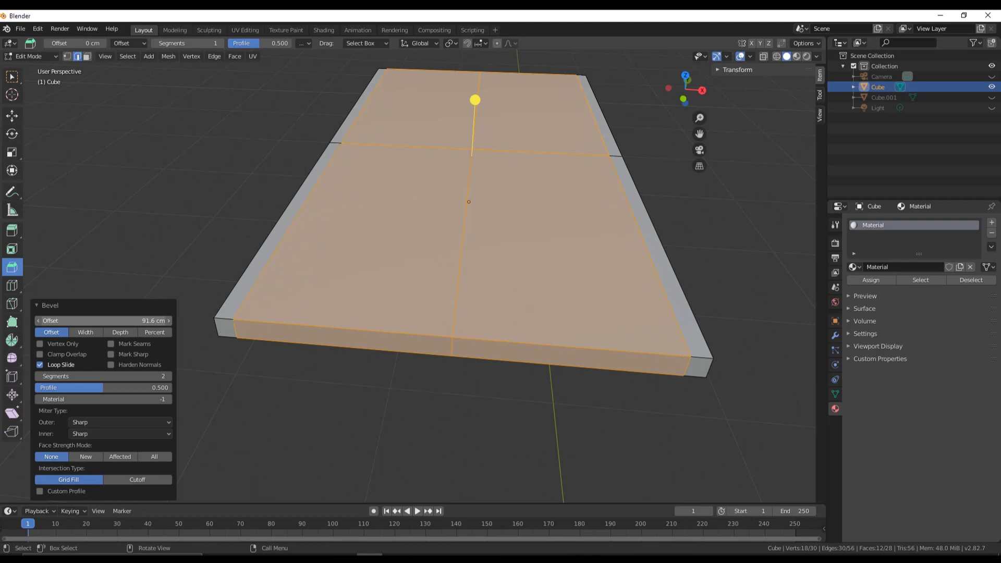
{"action": "middle_click_drag", "start_coordinate": [382, 335], "coordinate": [200, 347]}
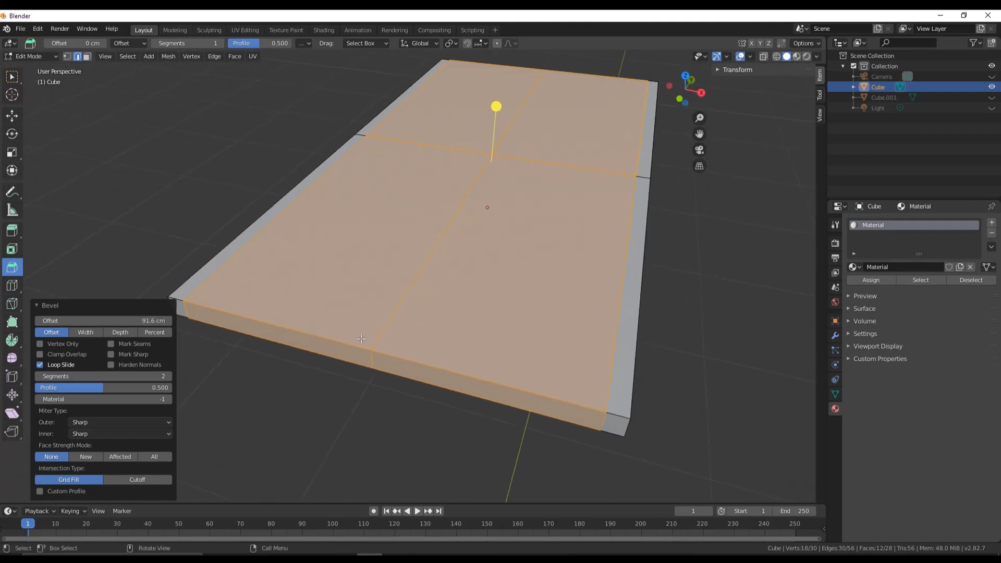
{"action": "left_click", "coordinate": [141, 321]}
{"action": "left_click", "coordinate": [38, 321]}
{"action": "key", "text": "ctrl+a"}
{"action": "type", "text": "90"}
{"action": "key", "text": "Return"}
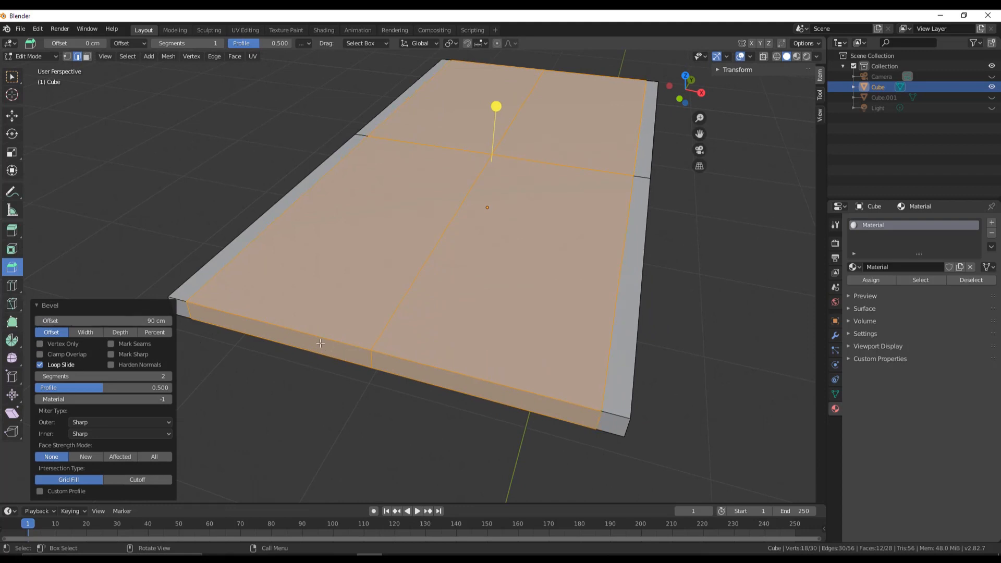
Step: Inspect the lengthwise bevel on the slab from several angles and collapse the bevel settings
{"action": "middle_click_drag", "start_coordinate": [320, 332], "coordinate": [356, 316], "text": "shift"}
{"action": "middle_click_drag", "start_coordinate": [421, 359], "coordinate": [315, 380]}
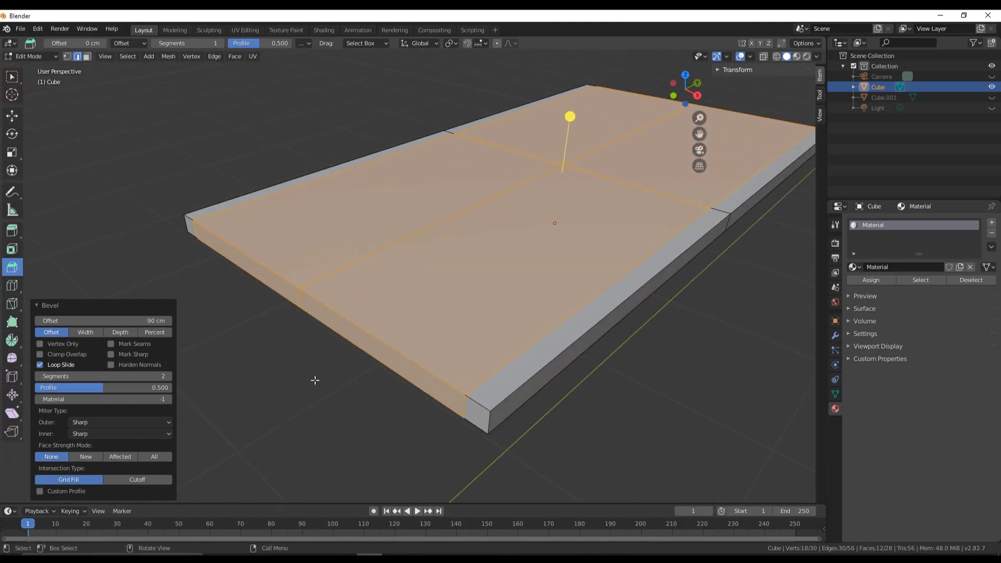
{"action": "middle_click_drag", "start_coordinate": [691, 284], "coordinate": [541, 319]}
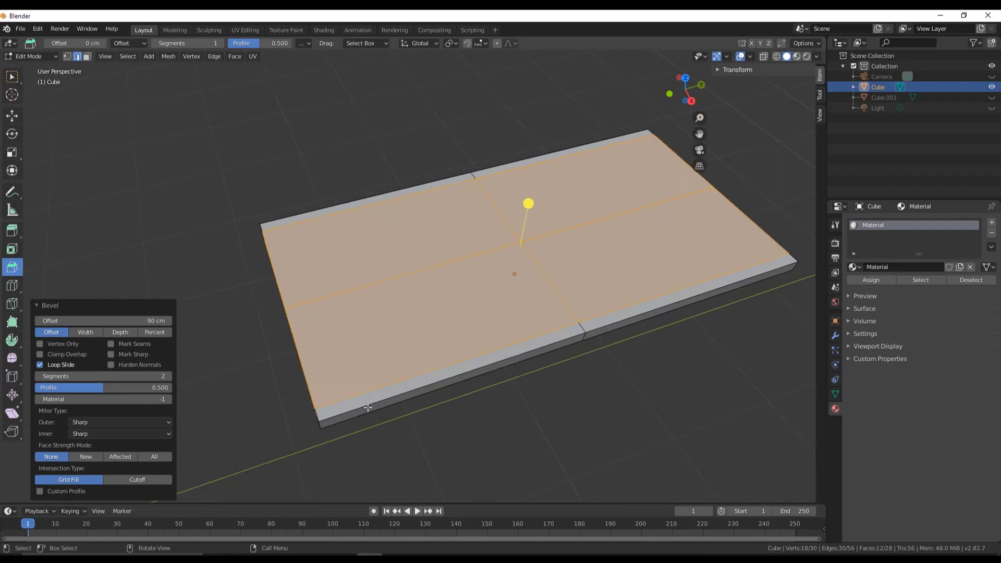
{"action": "left_click", "coordinate": [39, 309]}
{"action": "middle_click_drag", "start_coordinate": [521, 282], "coordinate": [509, 287]}
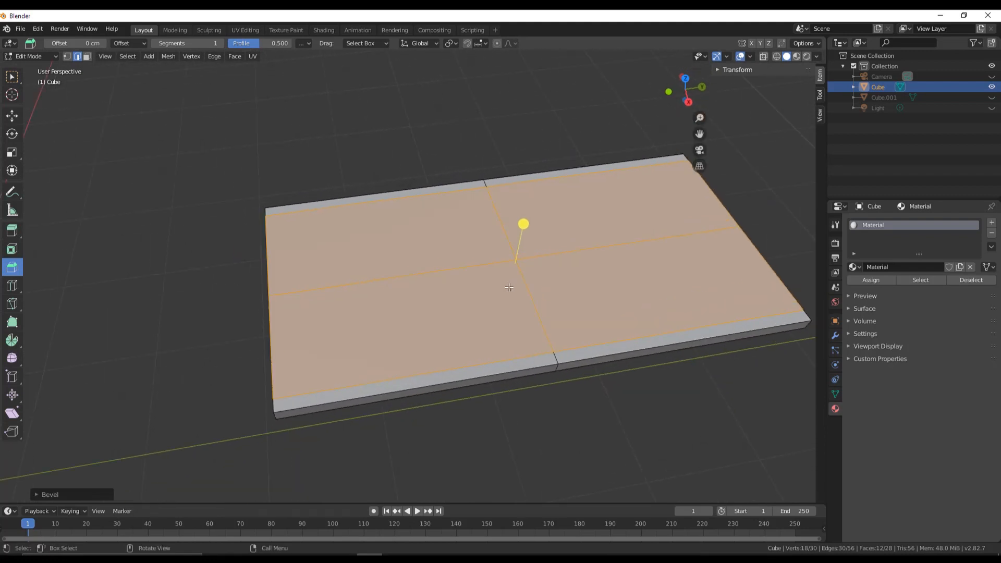
Step: Select the edge loop that crosses the middle of the slab's width
{"action": "left_click", "coordinate": [455, 286]}
{"action": "middle_click_drag", "start_coordinate": [409, 317], "coordinate": [507, 290]}
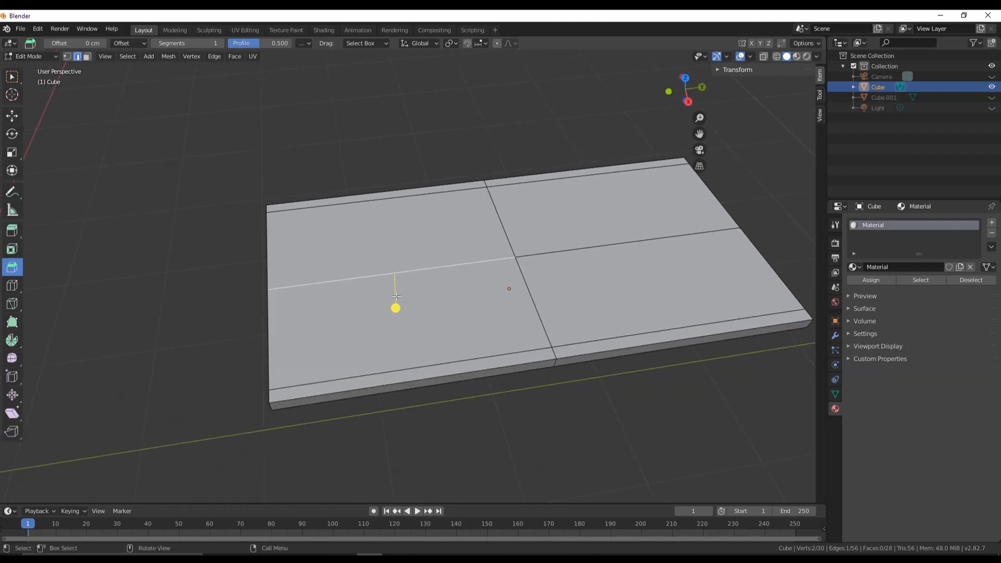
{"action": "left_click", "coordinate": [529, 296]}
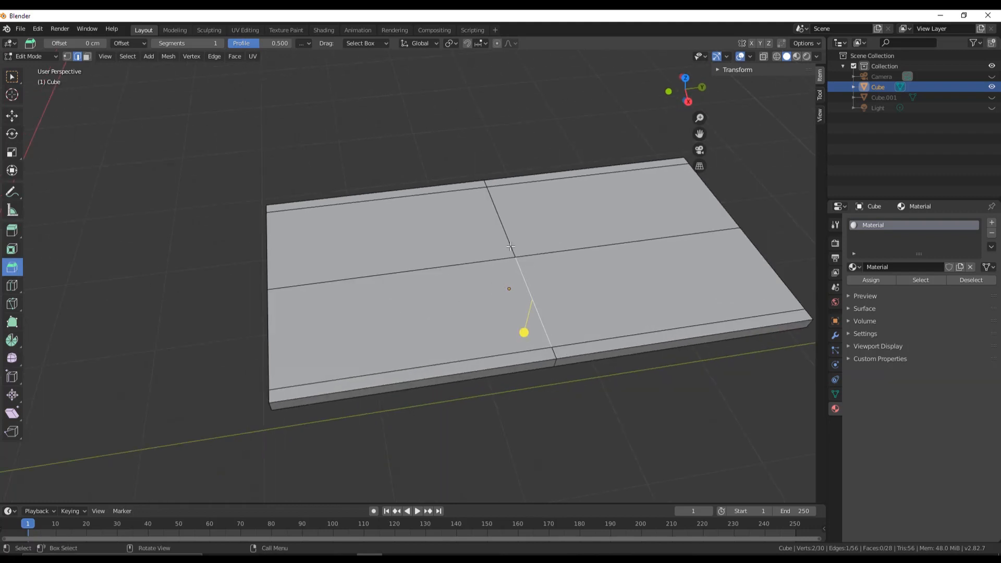
{"action": "middle_click_drag", "start_coordinate": [509, 286], "coordinate": [470, 225]}
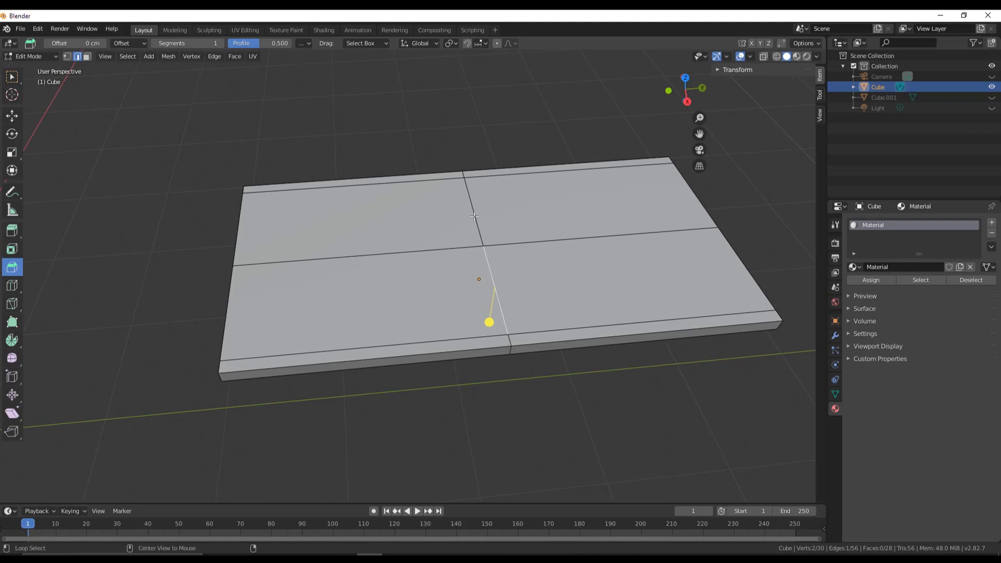
{"action": "left_click", "coordinate": [474, 216], "text": "alt"}
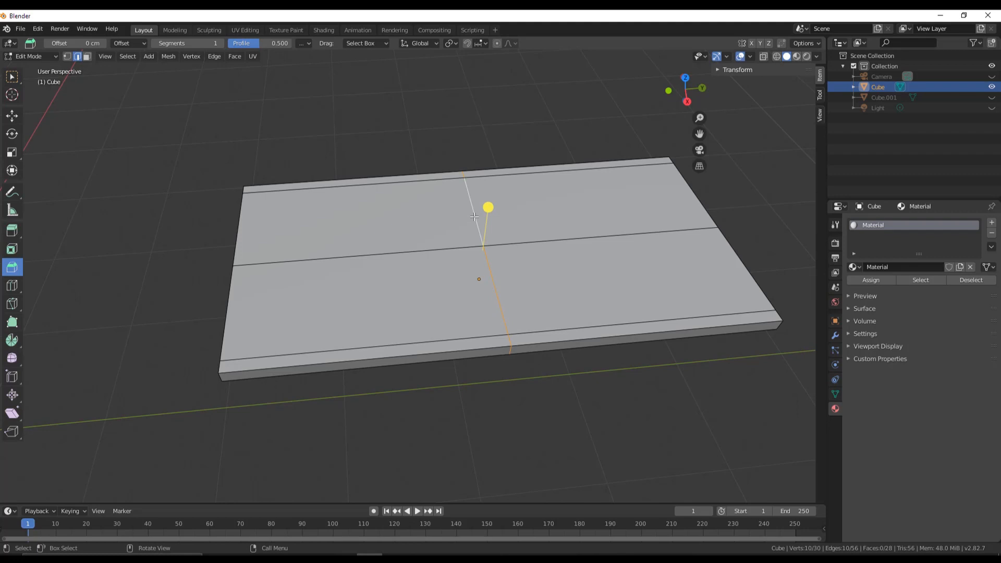
{"action": "middle_click_drag", "start_coordinate": [486, 229], "coordinate": [212, 268]}
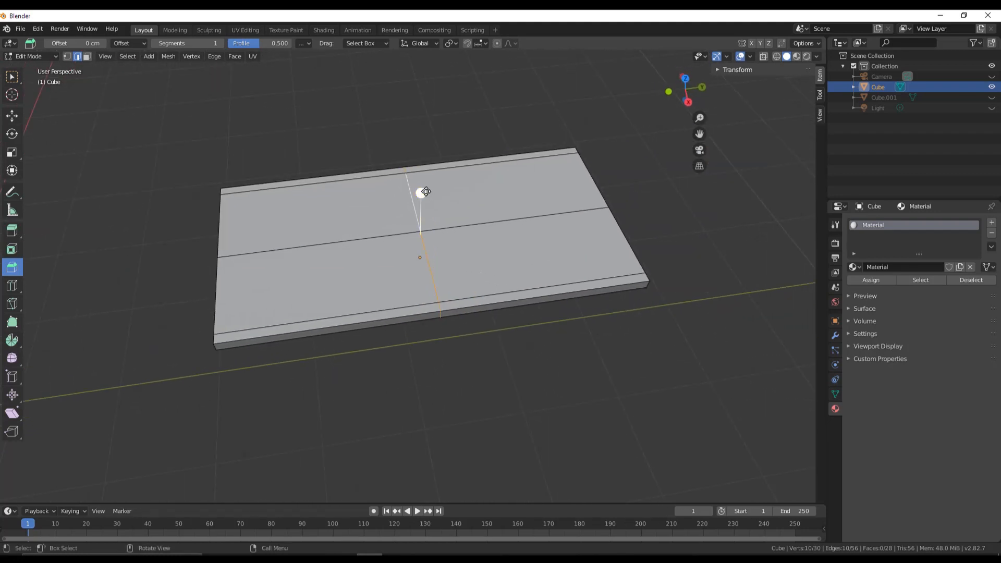
Step: Bevel the selected crosswise edge loop with one segment and set its offset to exactly 90 cm
{"action": "left_click_drag", "start_coordinate": [426, 192], "coordinate": [554, 182]}
{"action": "scroll", "coordinate": [266, 287], "scroll_direction": "up", "scroll_amount": 3}
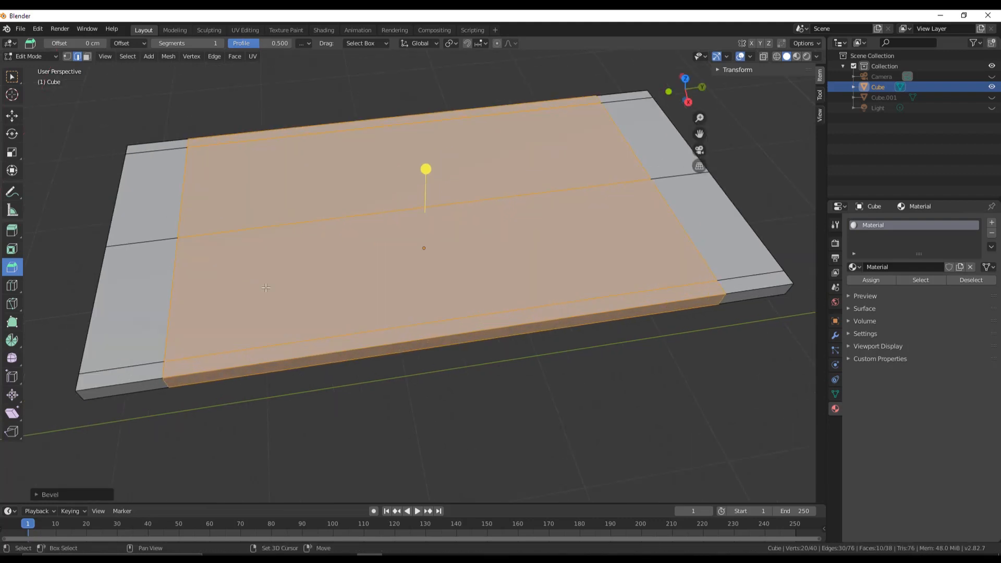
{"action": "scroll", "coordinate": [266, 287], "scroll_direction": "up", "scroll_amount": 2}
{"action": "left_click", "coordinate": [62, 494]}
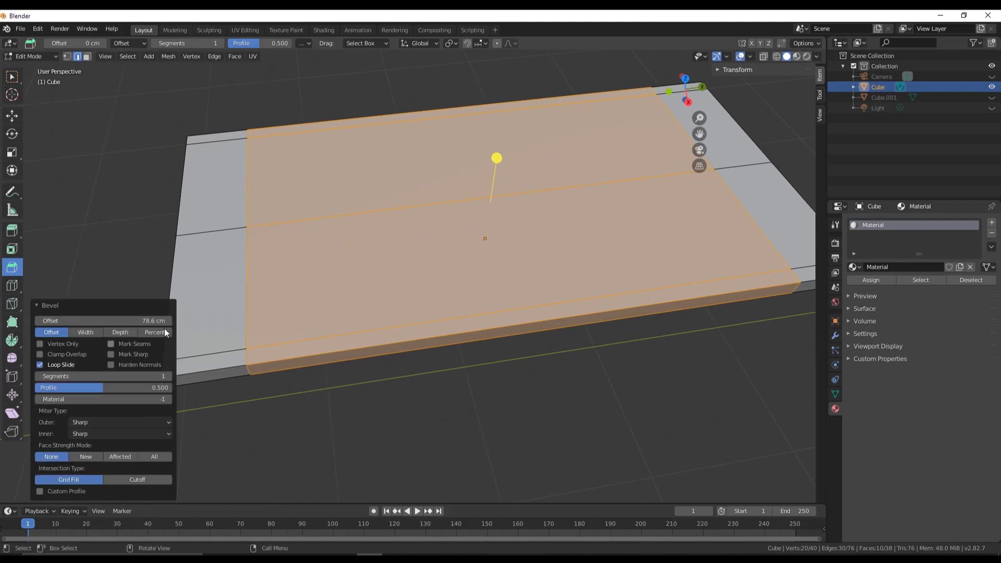
{"action": "left_click", "coordinate": [151, 320]}
{"action": "key", "text": "BackSpace"}
{"action": "key", "text": "Return"}
Step: Examine the strip between the crosswise bevel and the slab's short end, straight from above
{"action": "middle_click_drag", "start_coordinate": [392, 267], "coordinate": [417, 293]}
{"action": "middle_click_drag", "start_coordinate": [580, 302], "coordinate": [492, 387], "text": "shift"}
{"action": "scroll", "coordinate": [448, 384], "scroll_direction": "down", "scroll_amount": 3}
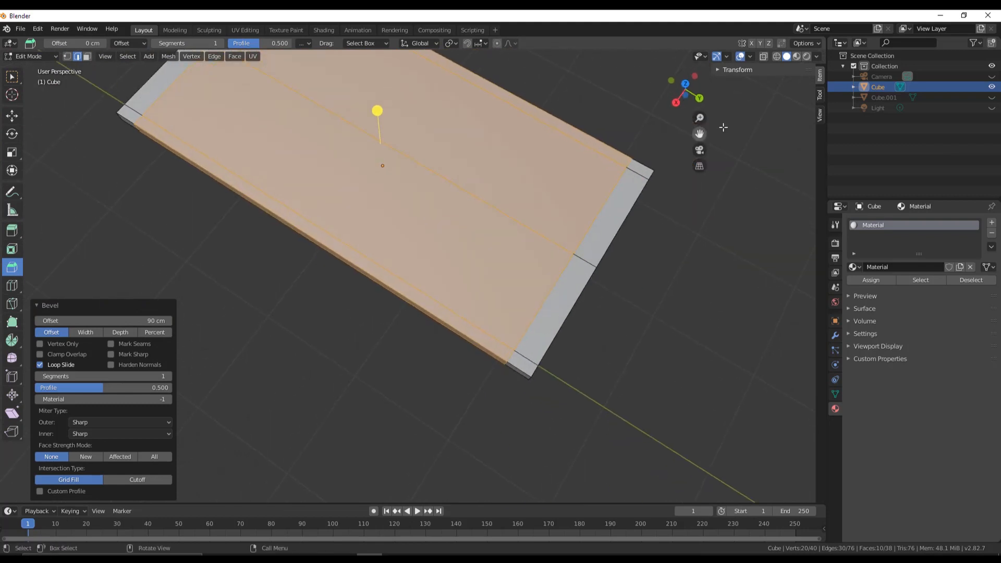
{"action": "left_click", "coordinate": [685, 84]}
{"action": "scroll", "coordinate": [508, 230], "scroll_direction": "down", "scroll_amount": 1}
{"action": "middle_click_drag", "start_coordinate": [523, 251], "coordinate": [534, 286], "text": "shift"}
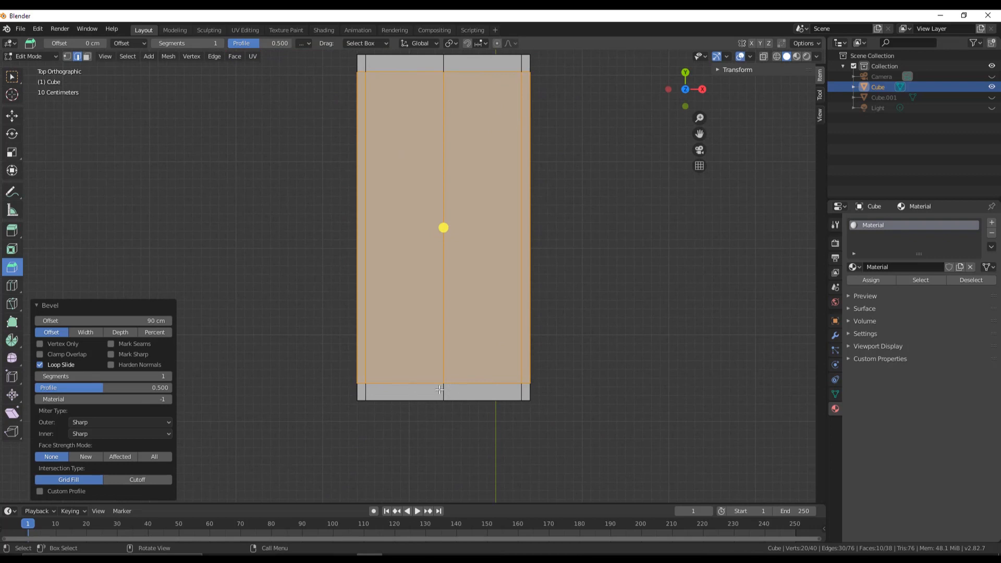
{"action": "scroll", "coordinate": [405, 402], "scroll_direction": "up", "scroll_amount": 3}
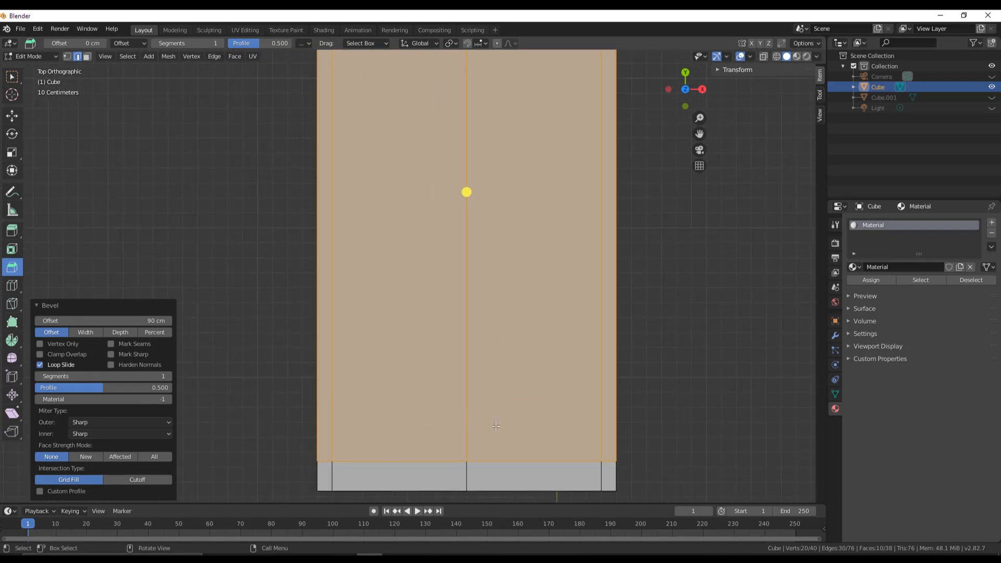
{"action": "middle_click_drag", "start_coordinate": [405, 403], "coordinate": [388, 222], "text": "shift"}
{"action": "scroll", "coordinate": [294, 276], "scroll_direction": "up", "scroll_amount": 3}
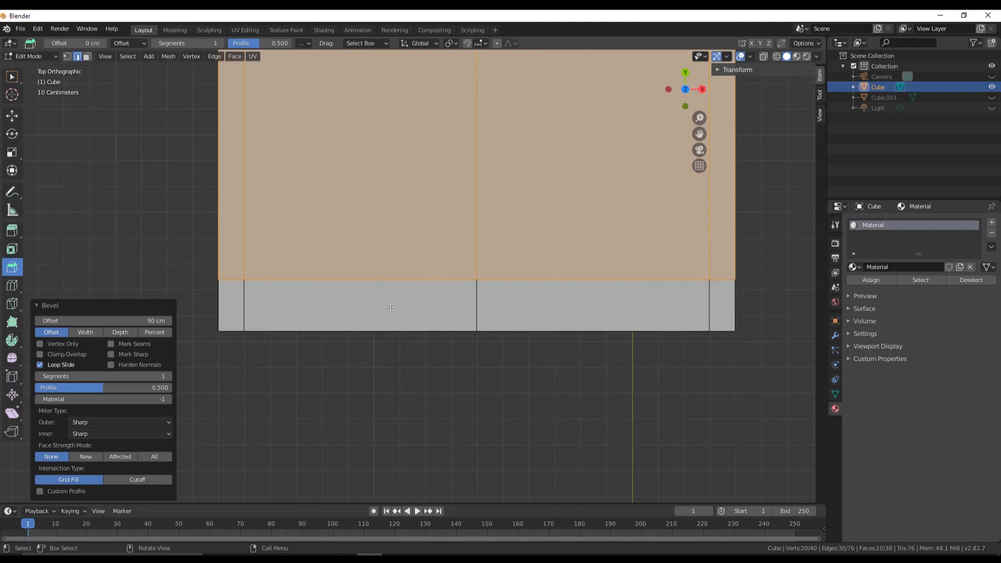
{"action": "scroll", "coordinate": [465, 318], "scroll_direction": "down", "scroll_amount": 5}
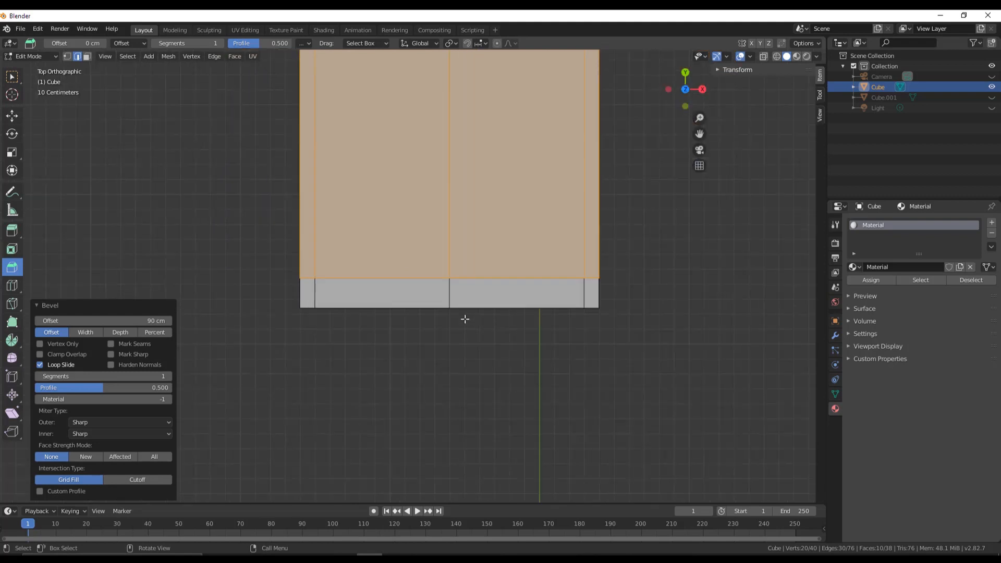
Step: Check the beveled slab in the right orthographic view and return to the top orthographic view
{"action": "left_click", "coordinate": [707, 89]}
{"action": "left_click", "coordinate": [685, 71]}
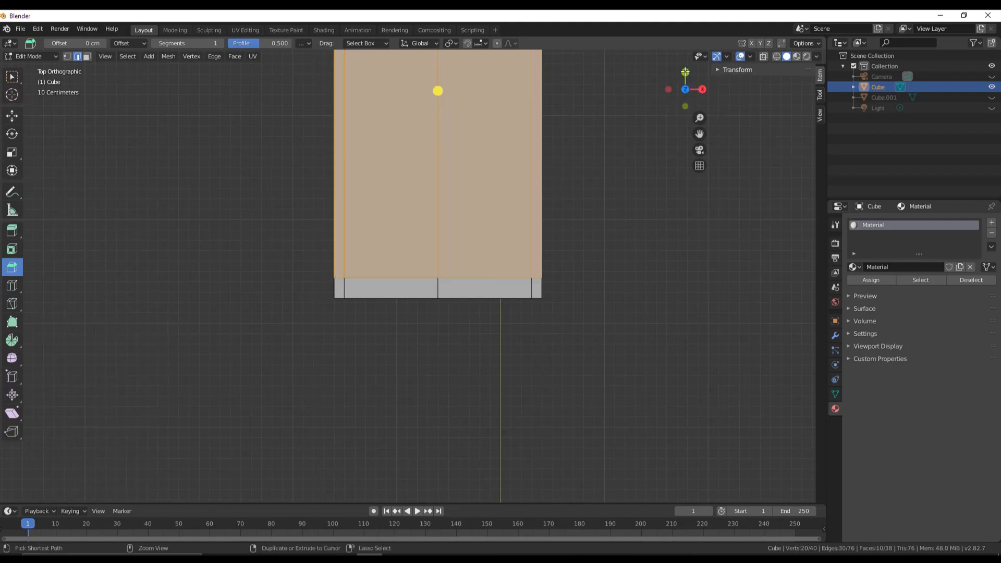
{"action": "left_click", "coordinate": [704, 87]}
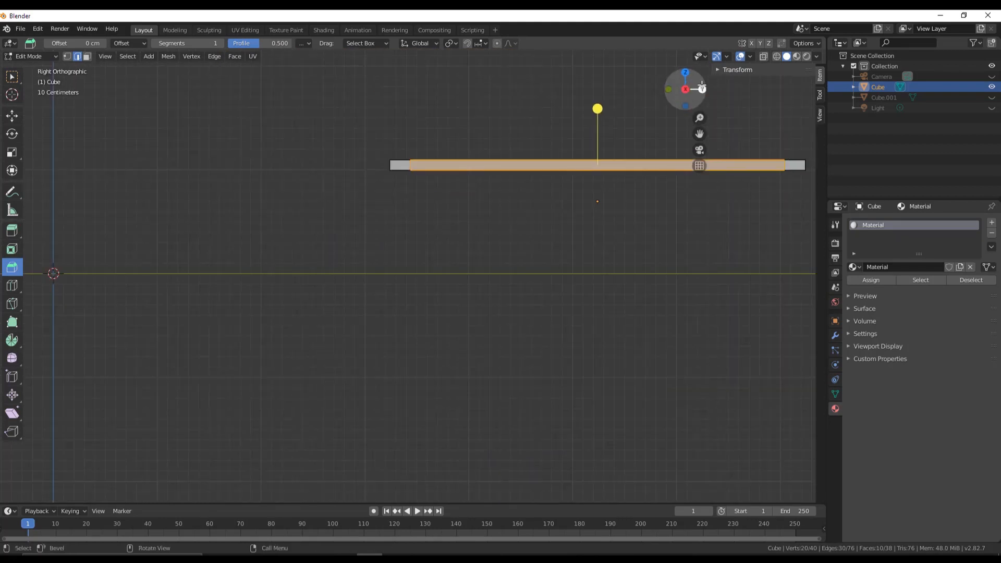
{"action": "left_click", "coordinate": [685, 72]}
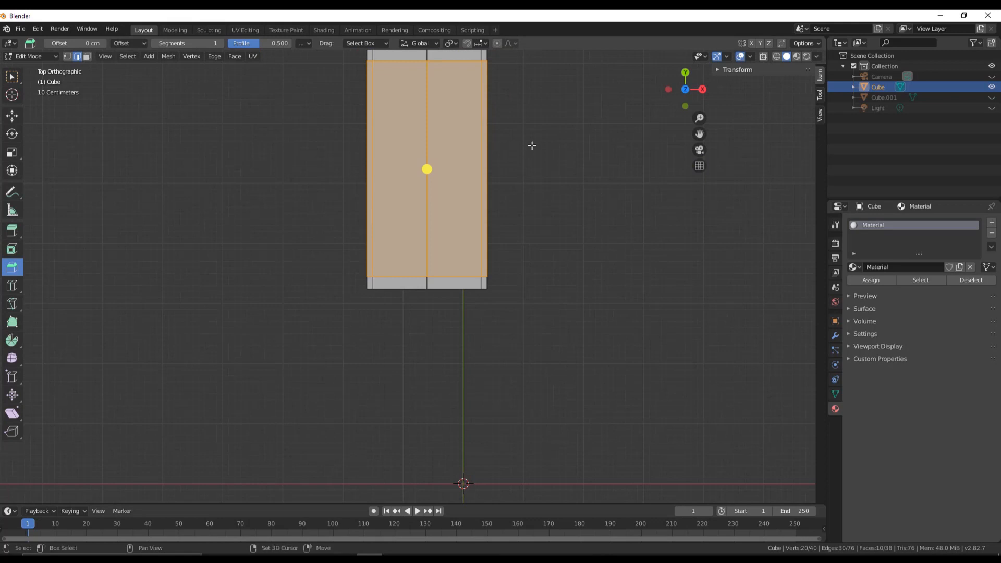
{"action": "middle_click_drag", "start_coordinate": [539, 144], "coordinate": [534, 203], "text": "shift"}
{"action": "scroll", "coordinate": [462, 218], "scroll_direction": "up", "scroll_amount": 1}
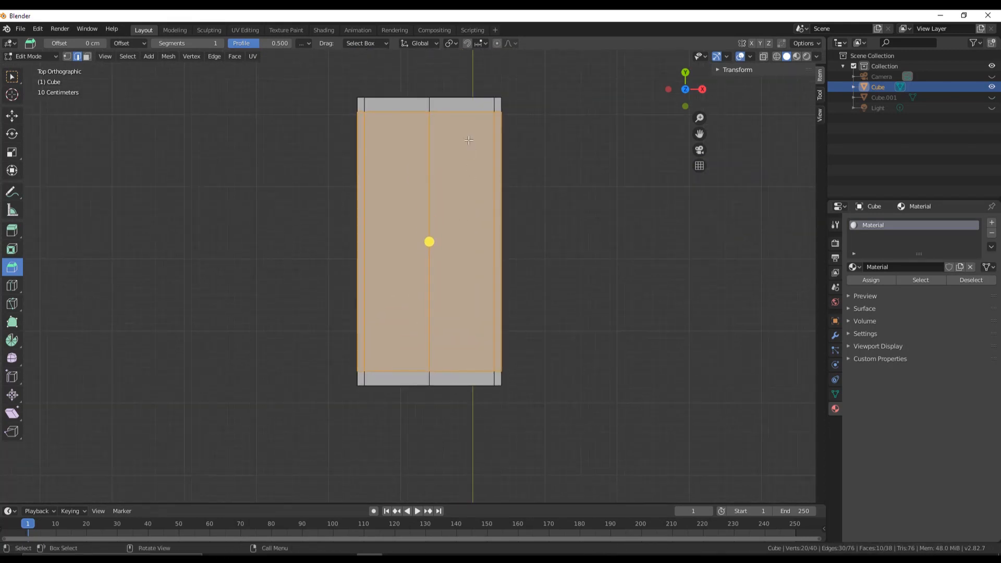
Step: Compare the widths of the end strip and the side strip against the grid at the slab's corner
{"action": "scroll", "coordinate": [511, 399], "scroll_direction": "up", "scroll_amount": 5}
{"action": "middle_click_drag", "start_coordinate": [574, 485], "coordinate": [504, 286], "text": "shift"}
{"action": "scroll", "coordinate": [576, 371], "scroll_direction": "up", "scroll_amount": 2}
{"action": "scroll", "coordinate": [576, 371], "scroll_direction": "up", "scroll_amount": 1}
{"action": "middle_click_drag", "start_coordinate": [620, 384], "coordinate": [518, 337], "text": "shift"}
{"action": "scroll", "coordinate": [656, 369], "scroll_direction": "up", "scroll_amount": 3}
{"action": "middle_click_drag", "start_coordinate": [656, 368], "coordinate": [606, 358], "text": "shift"}
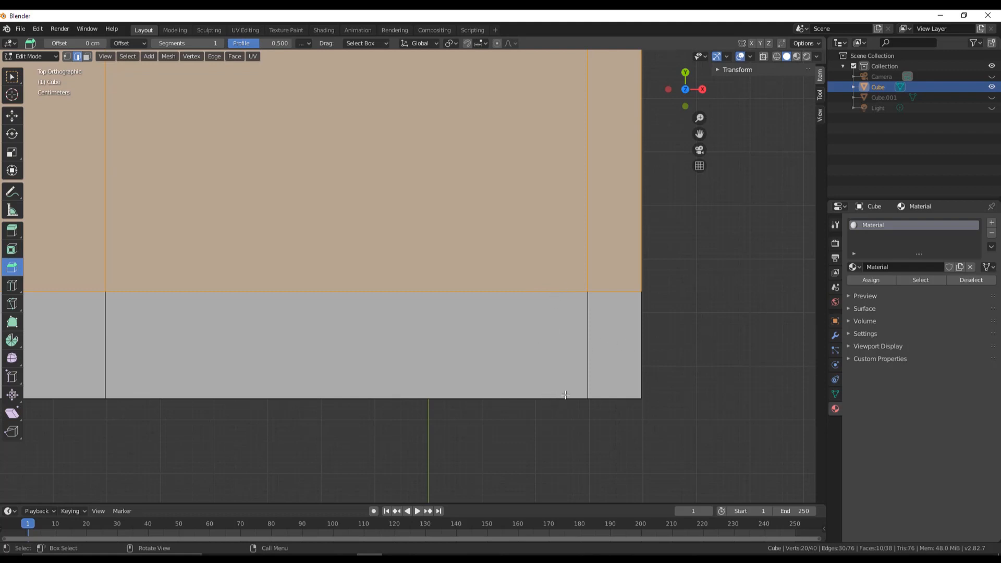
Step: Examine the crosswise bevel's distance from the slab's short end, both up close and over the whole slab
{"action": "scroll", "coordinate": [556, 312], "scroll_direction": "down", "scroll_amount": 5}
{"action": "middle_click_drag", "start_coordinate": [551, 333], "coordinate": [581, 361], "text": "shift"}
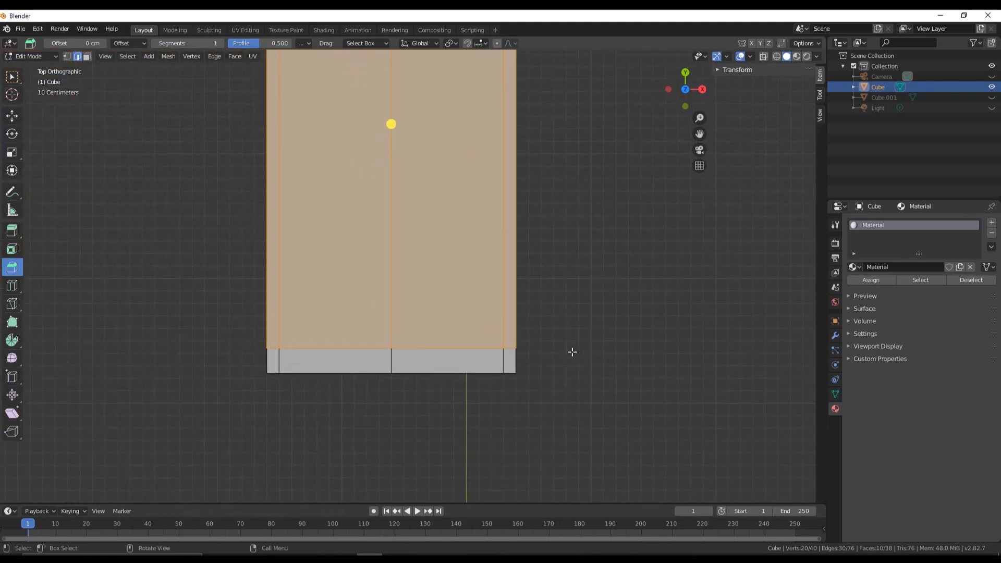
{"action": "scroll", "coordinate": [435, 376], "scroll_direction": "down", "scroll_amount": 2}
{"action": "scroll", "coordinate": [431, 375], "scroll_direction": "up", "scroll_amount": 4}
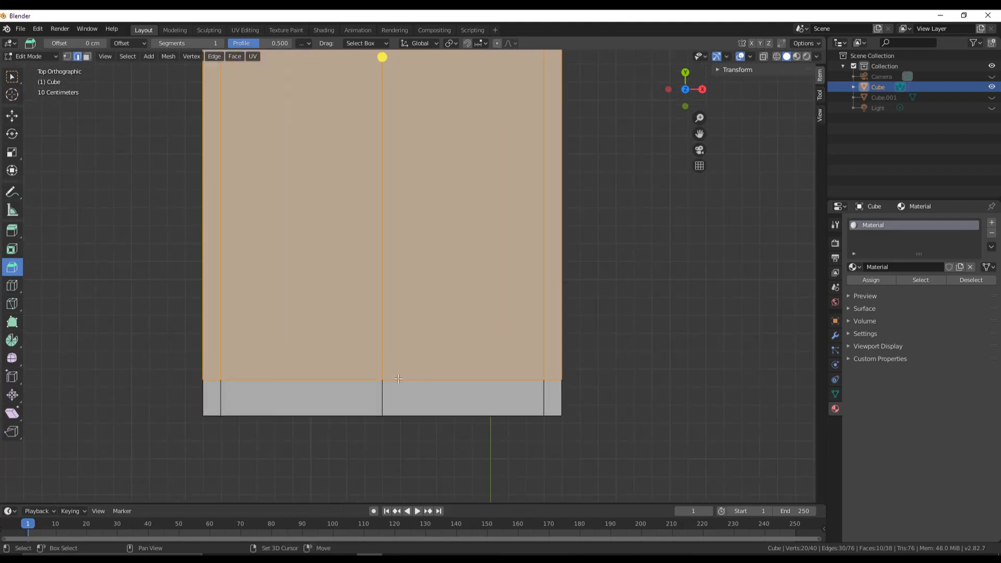
{"action": "middle_click_drag", "start_coordinate": [388, 389], "coordinate": [442, 380], "text": "shift"}
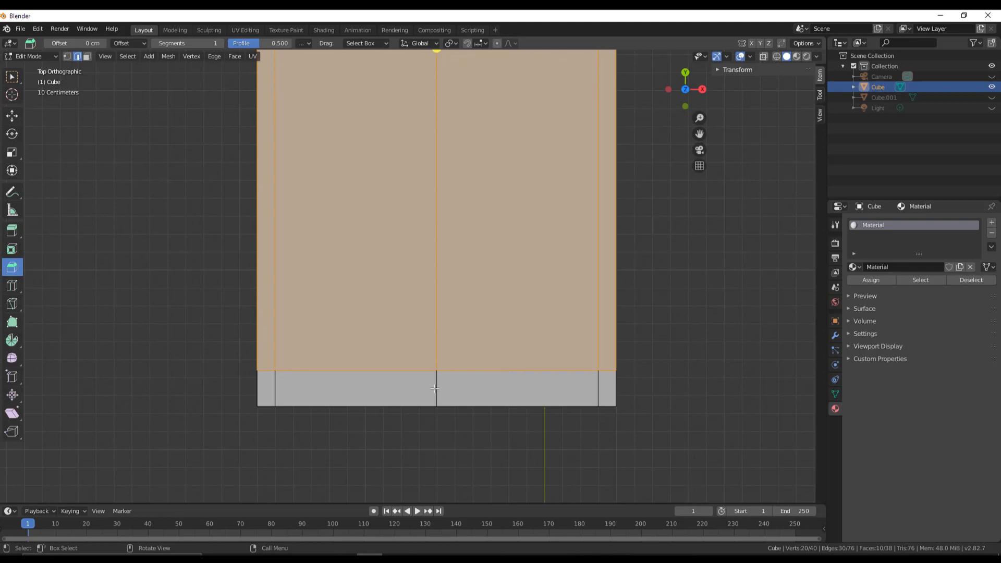
{"action": "scroll", "coordinate": [435, 389], "scroll_direction": "down", "scroll_amount": 4}
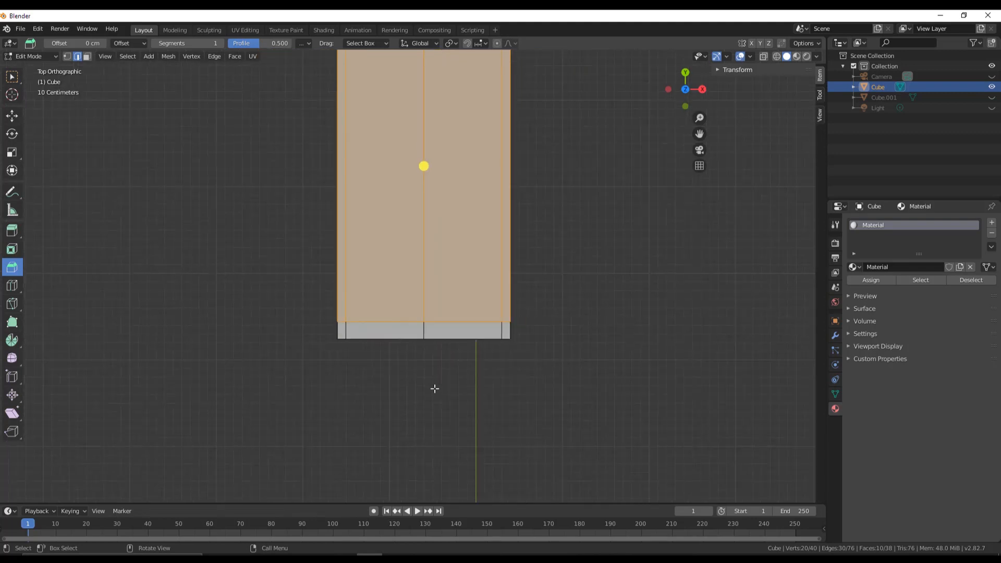
{"action": "scroll", "coordinate": [495, 161], "scroll_direction": "up", "scroll_amount": 2}
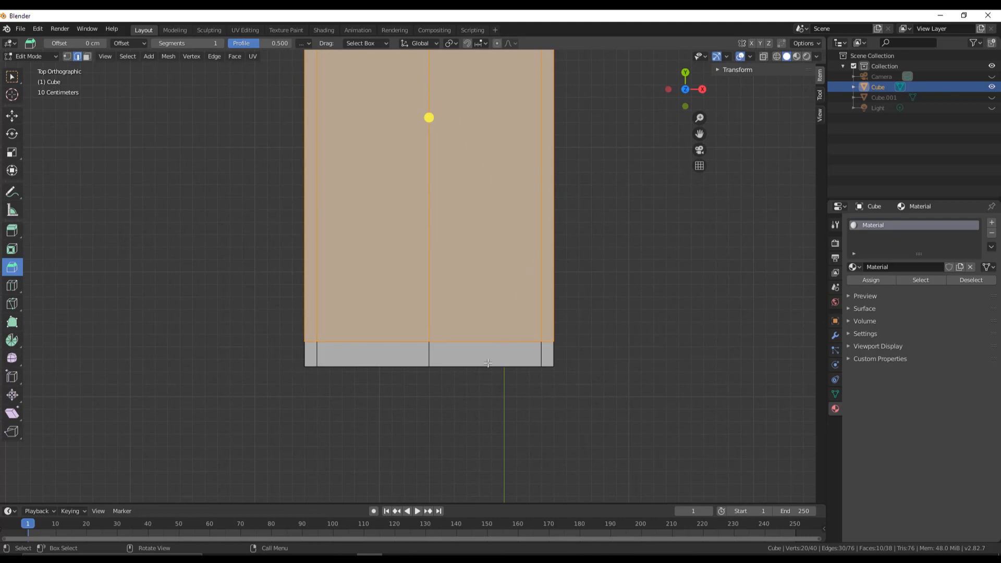
{"action": "scroll", "coordinate": [487, 364], "scroll_direction": "down", "scroll_amount": 2}
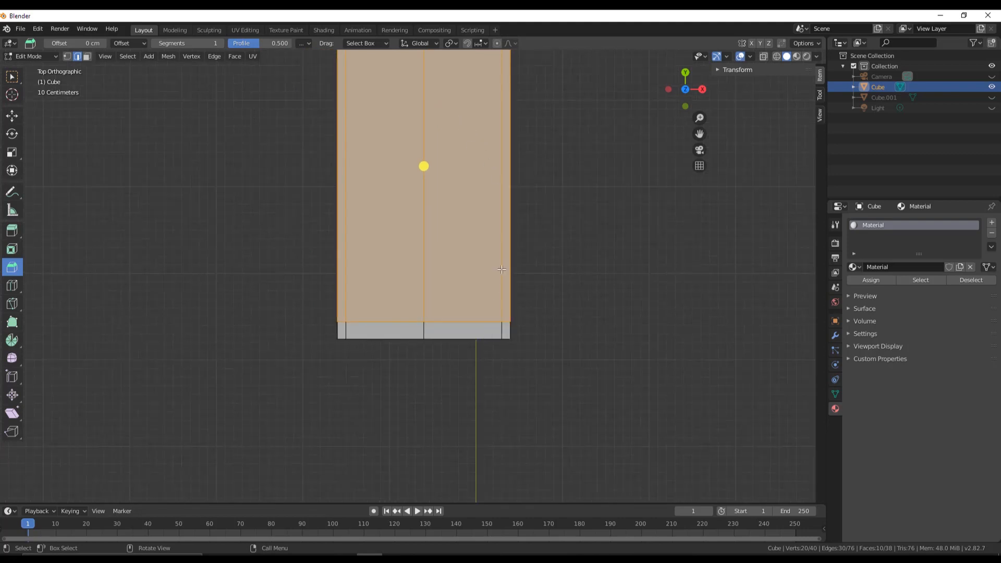
{"action": "middle_click_drag", "start_coordinate": [502, 269], "coordinate": [491, 337], "text": "shift"}
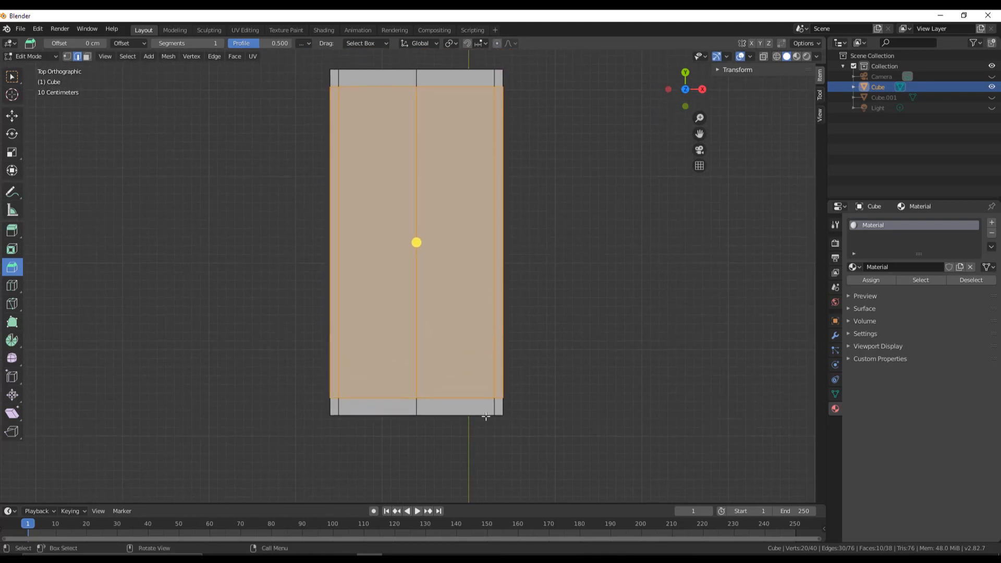
{"action": "scroll", "coordinate": [488, 423], "scroll_direction": "up", "scroll_amount": 1}
{"action": "scroll", "coordinate": [465, 452], "scroll_direction": "up", "scroll_amount": 3}
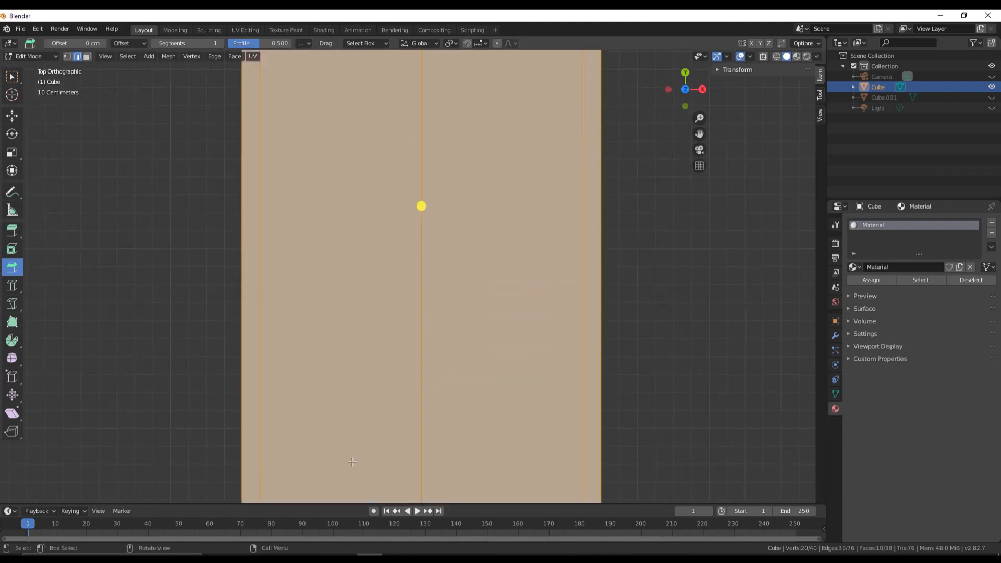
{"action": "middle_click_drag", "start_coordinate": [351, 463], "coordinate": [415, 369], "text": "shift"}
{"action": "scroll", "coordinate": [332, 400], "scroll_direction": "up", "scroll_amount": 1}
{"action": "scroll", "coordinate": [333, 399], "scroll_direction": "down", "scroll_amount": 2}
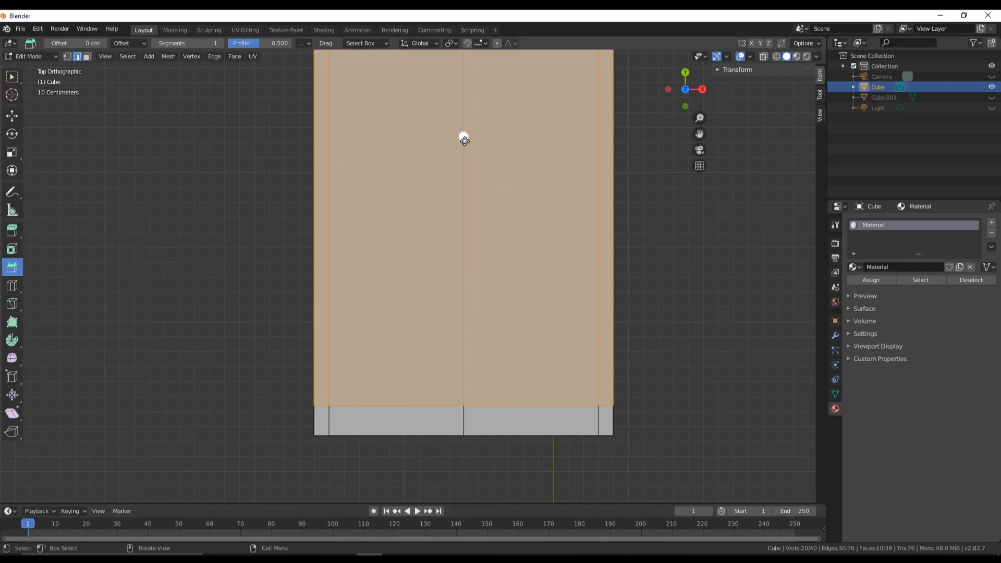
Step: Undo the bevel on the crosswise edge loop
{"action": "left_click_drag", "start_coordinate": [464, 138], "coordinate": [465, 141]}
{"action": "key", "text": "ctrl+z"}
{"action": "key", "text": "ctrl+z"}
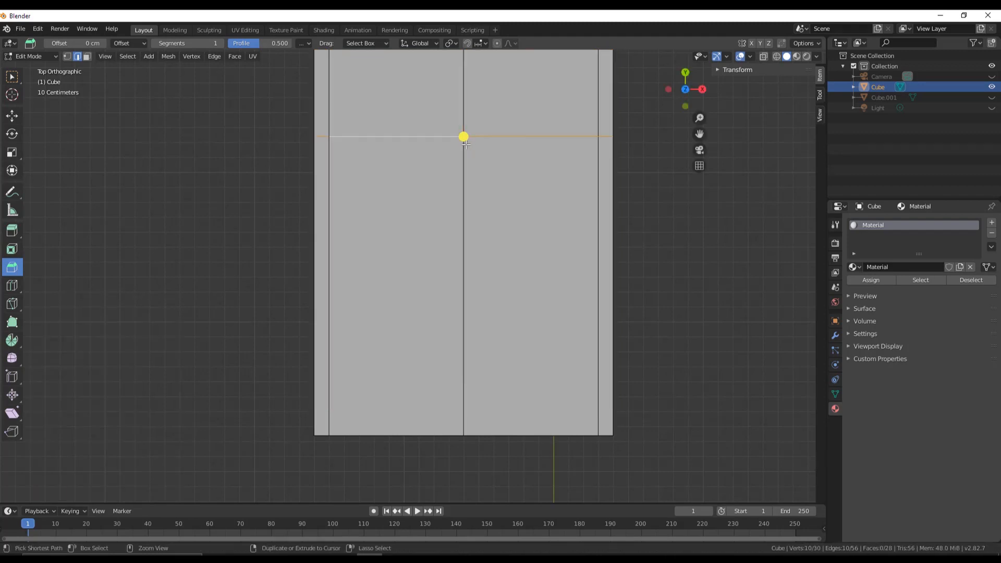
Step: Bevel the crosswise edge loop again with an offset of about 93.1 cm
{"action": "middle_click_drag", "start_coordinate": [465, 141], "coordinate": [467, 206]}
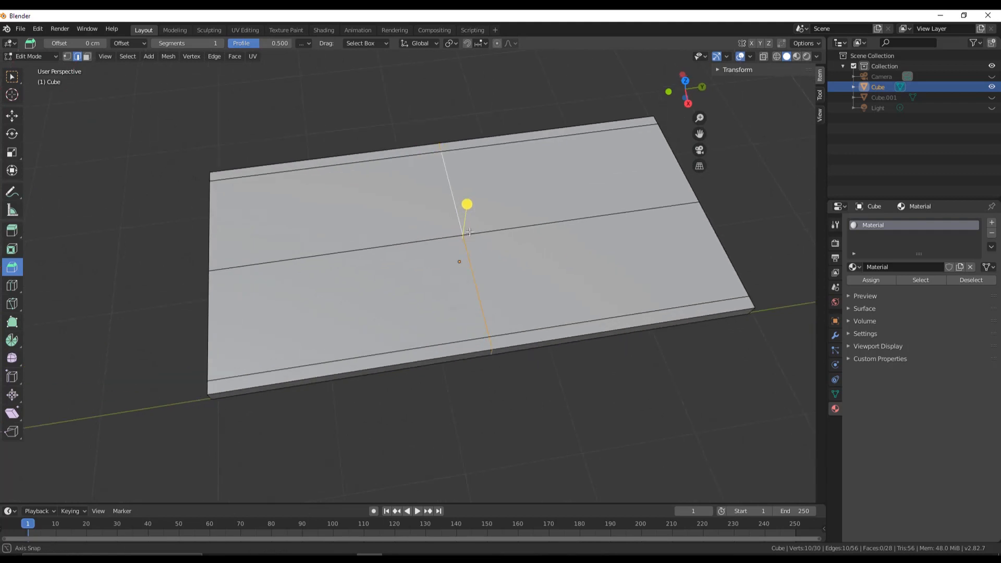
{"action": "left_click_drag", "start_coordinate": [468, 203], "coordinate": [649, 210]}
{"action": "middle_click_drag", "start_coordinate": [649, 209], "coordinate": [741, 234]}
Step: Set the bevel's offset to 95.1 cm while checking the end strip at the slab's corner from above
{"action": "left_click", "coordinate": [685, 89]}
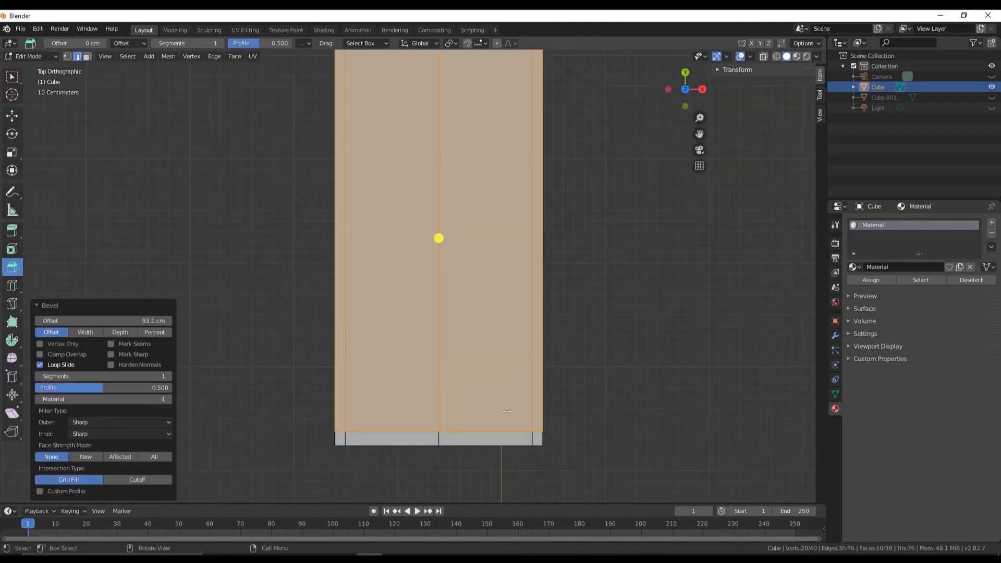
{"action": "scroll", "coordinate": [597, 365], "scroll_direction": "up", "scroll_amount": 2}
{"action": "middle_click_drag", "start_coordinate": [592, 498], "coordinate": [554, 347], "text": "shift"}
{"action": "scroll", "coordinate": [659, 388], "scroll_direction": "up", "scroll_amount": 4}
{"action": "middle_click_drag", "start_coordinate": [669, 392], "coordinate": [531, 337], "text": "shift"}
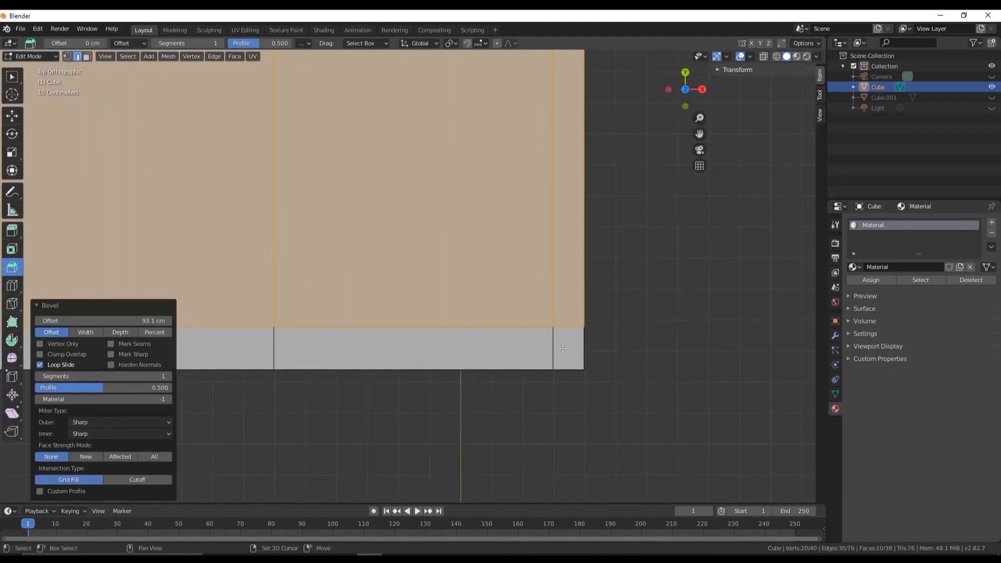
{"action": "scroll", "coordinate": [531, 337], "scroll_direction": "up", "scroll_amount": 3}
{"action": "middle_click_drag", "start_coordinate": [726, 417], "coordinate": [499, 355], "text": "shift"}
{"action": "scroll", "coordinate": [566, 367], "scroll_direction": "up", "scroll_amount": 1}
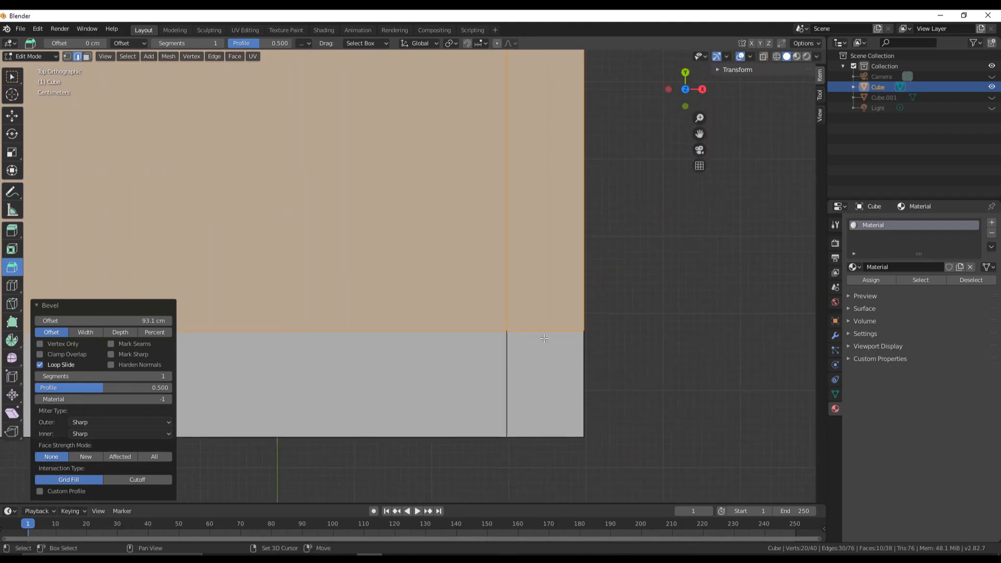
{"action": "mouse_move", "coordinate": [152, 321]}
{"action": "left_mouse_down"}
{"action": "mouse_move", "coordinate": [177, 321]}
{"action": "mouse_move", "coordinate": [157, 321]}
{"action": "left_mouse_up"}
{"action": "scroll", "coordinate": [527, 386], "scroll_direction": "up", "scroll_amount": 2}
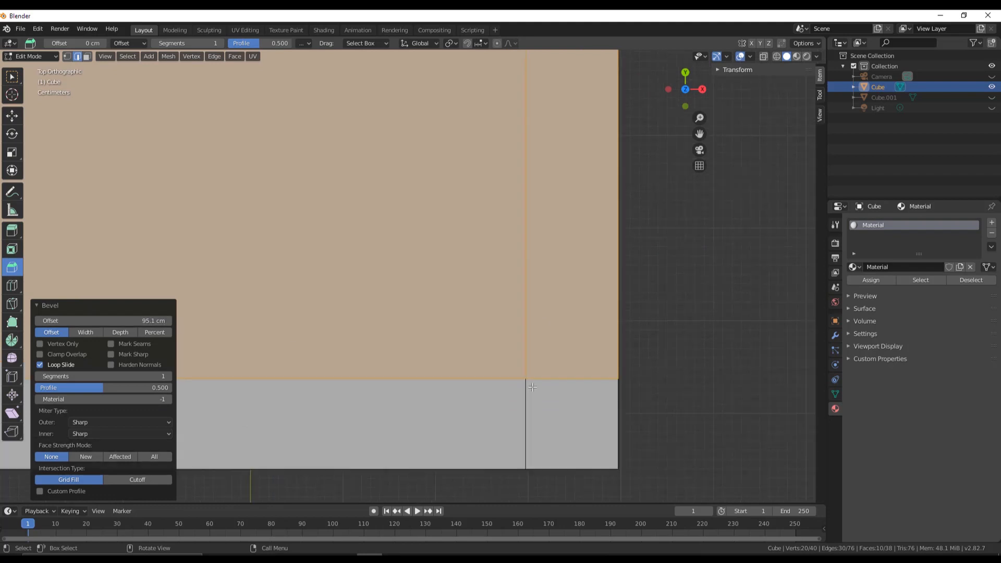
Step: Set the crosswise bevel's offset to 95 cm and collapse the bevel settings
{"action": "middle_click_drag", "start_coordinate": [636, 425], "coordinate": [577, 340], "text": "shift"}
{"action": "scroll", "coordinate": [569, 343], "scroll_direction": "up", "scroll_amount": 1}
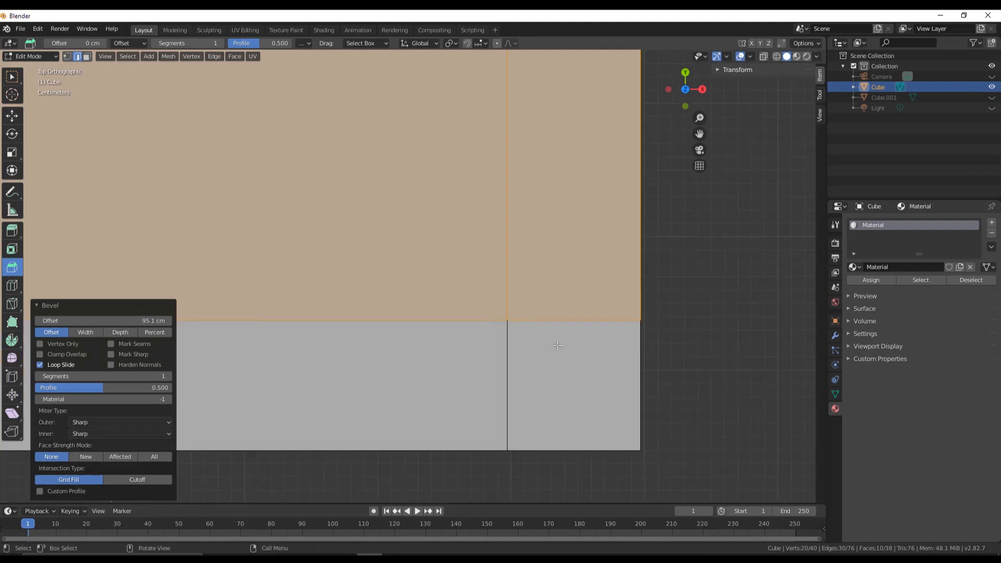
{"action": "left_click", "coordinate": [156, 320]}
{"action": "key", "text": "BackSpace"}
{"action": "type", "text": "95"}
{"action": "key", "text": "Return"}
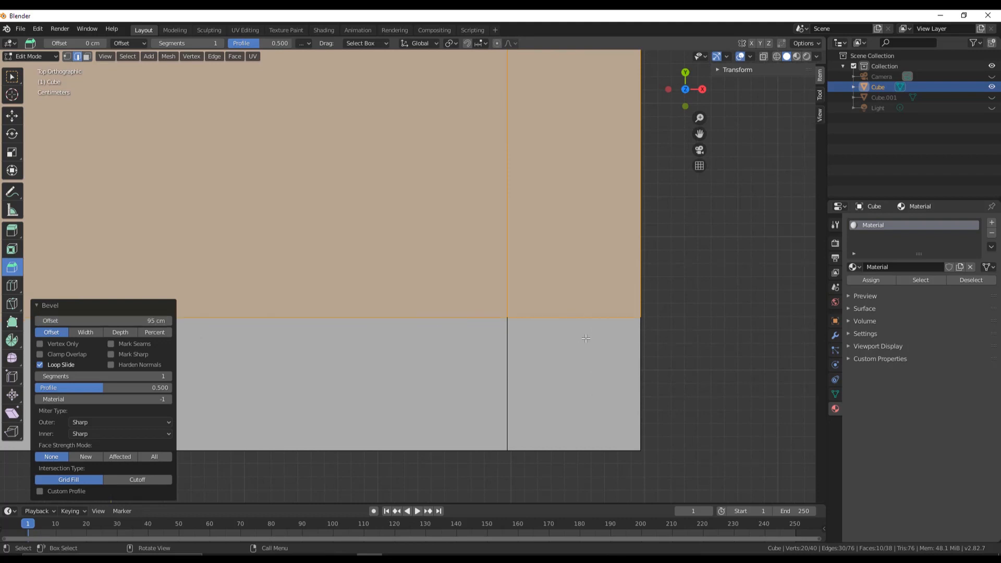
{"action": "scroll", "coordinate": [584, 339], "scroll_direction": "down", "scroll_amount": 5}
{"action": "left_click", "coordinate": [37, 305]}
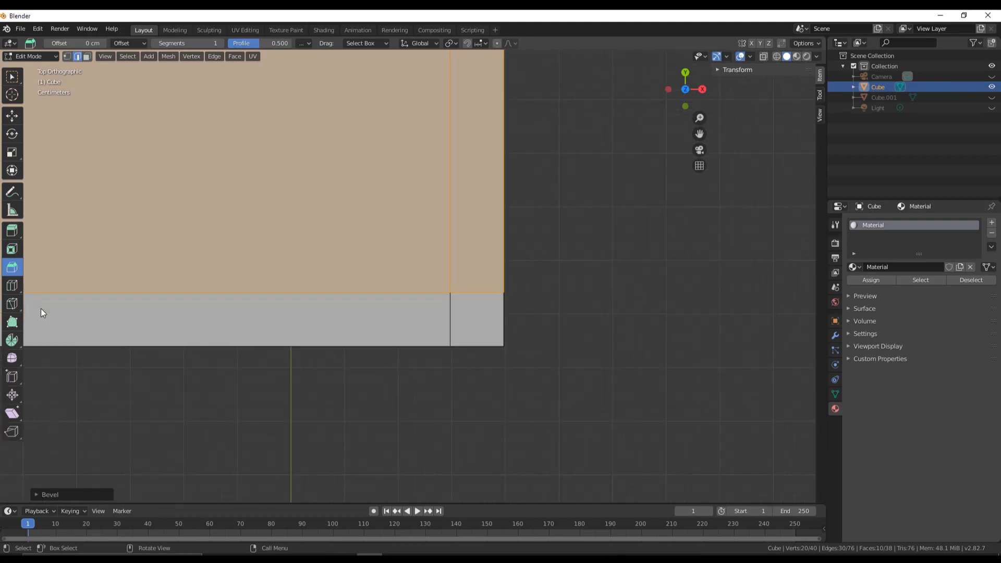
Step: Examine the border strips' widths at the slab's opposite corner and the edge layout over the whole slab
{"action": "left_click", "coordinate": [12, 116]}
{"action": "left_click", "coordinate": [523, 355]}
{"action": "scroll", "coordinate": [521, 371], "scroll_direction": "down", "scroll_amount": 3}
{"action": "scroll", "coordinate": [470, 364], "scroll_direction": "down", "scroll_amount": 8}
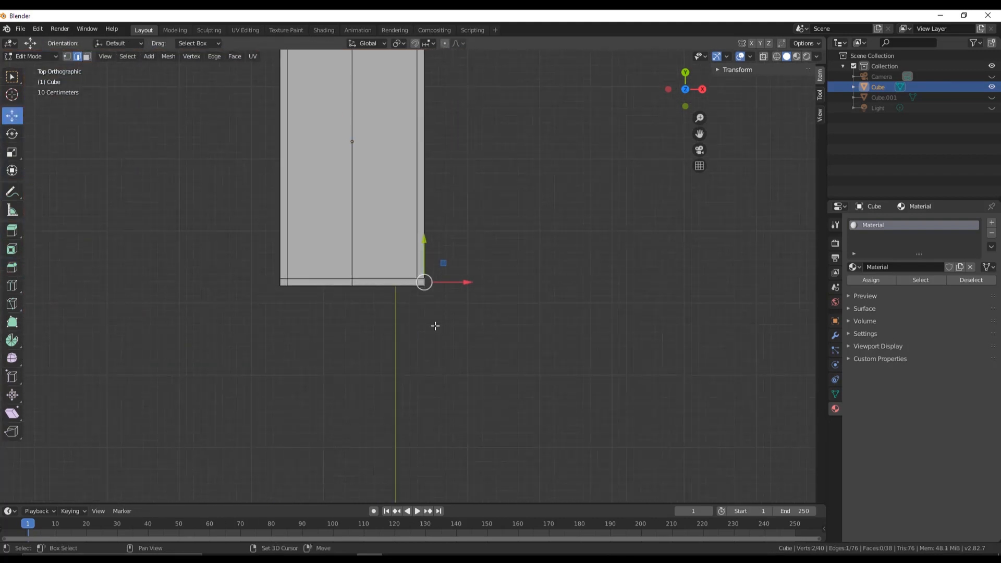
{"action": "middle_click_drag", "start_coordinate": [398, 307], "coordinate": [460, 492], "text": "shift"}
{"action": "scroll", "coordinate": [350, 171], "scroll_direction": "up", "scroll_amount": 3}
{"action": "scroll", "coordinate": [348, 170], "scroll_direction": "up", "scroll_amount": 3}
{"action": "middle_click_drag", "start_coordinate": [335, 170], "coordinate": [421, 413], "text": "shift"}
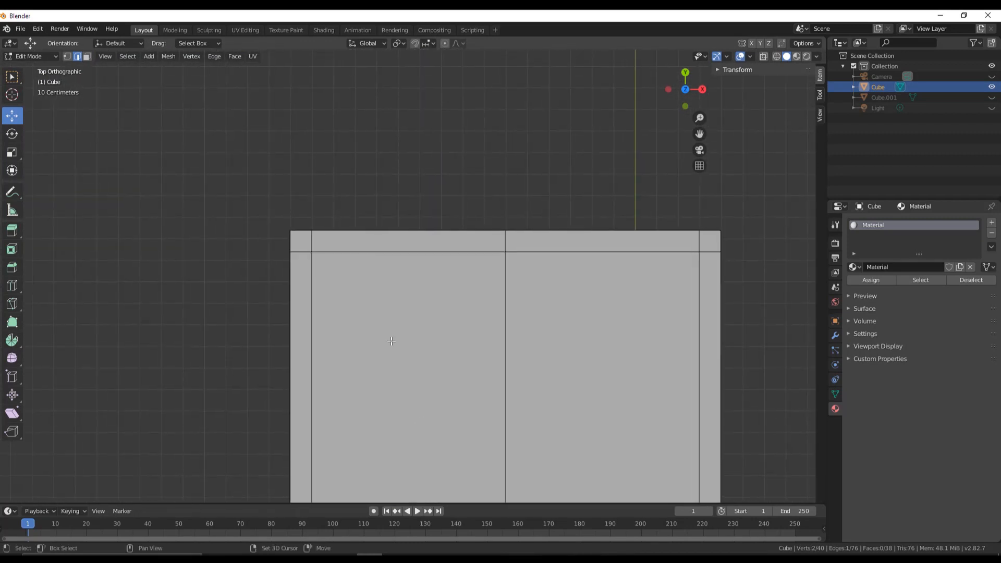
{"action": "scroll", "coordinate": [389, 344], "scroll_direction": "up", "scroll_amount": 4}
{"action": "middle_click_drag", "start_coordinate": [185, 216], "coordinate": [358, 289], "text": "shift"}
{"action": "scroll", "coordinate": [359, 309], "scroll_direction": "up", "scroll_amount": 4}
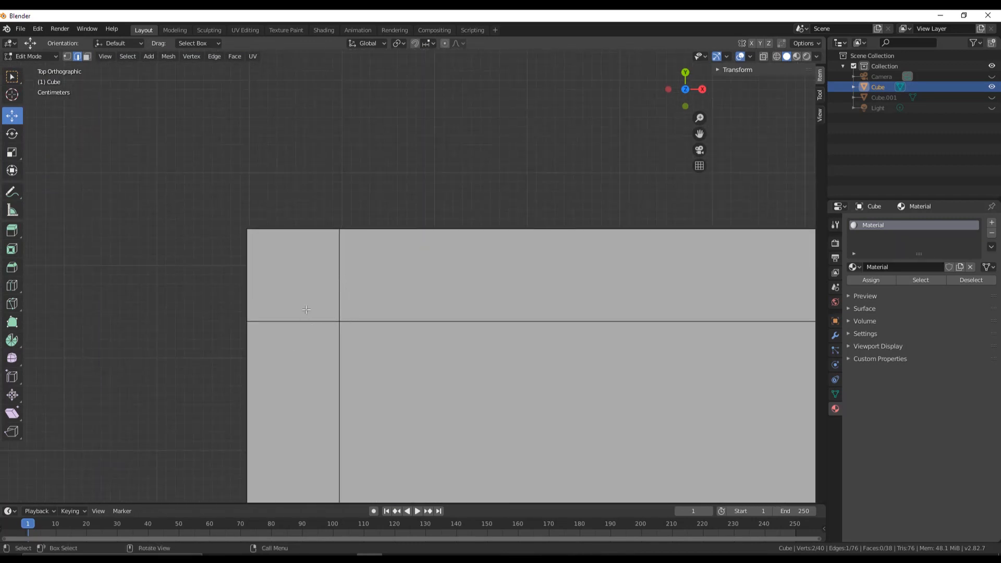
{"action": "scroll", "coordinate": [309, 344], "scroll_direction": "up", "scroll_amount": 3}
{"action": "scroll", "coordinate": [313, 331], "scroll_direction": "down", "scroll_amount": 2}
{"action": "middle_click_drag", "start_coordinate": [312, 330], "coordinate": [384, 324], "text": "shift"}
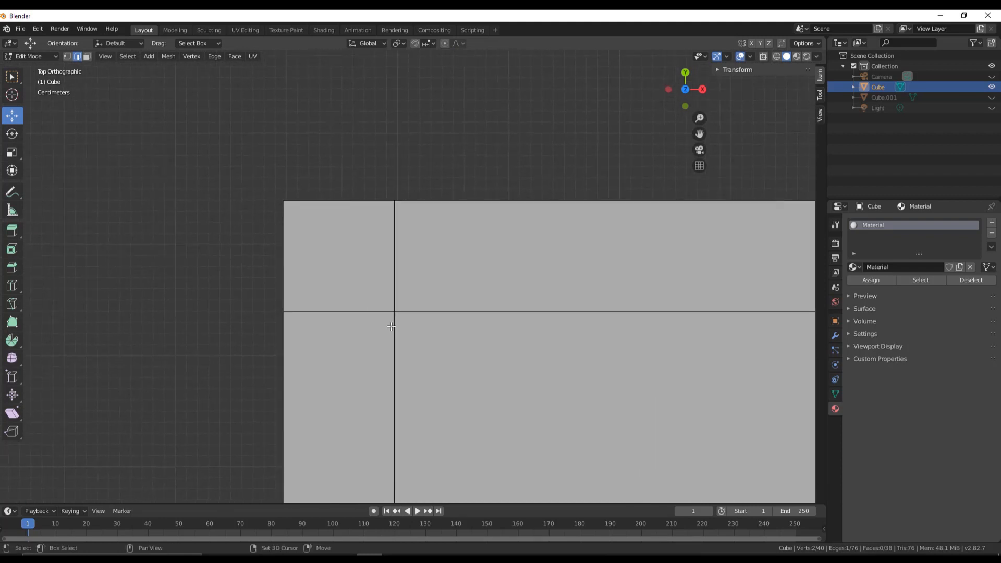
{"action": "scroll", "coordinate": [391, 321], "scroll_direction": "up", "scroll_amount": 2}
{"action": "scroll", "coordinate": [408, 316], "scroll_direction": "down", "scroll_amount": 3}
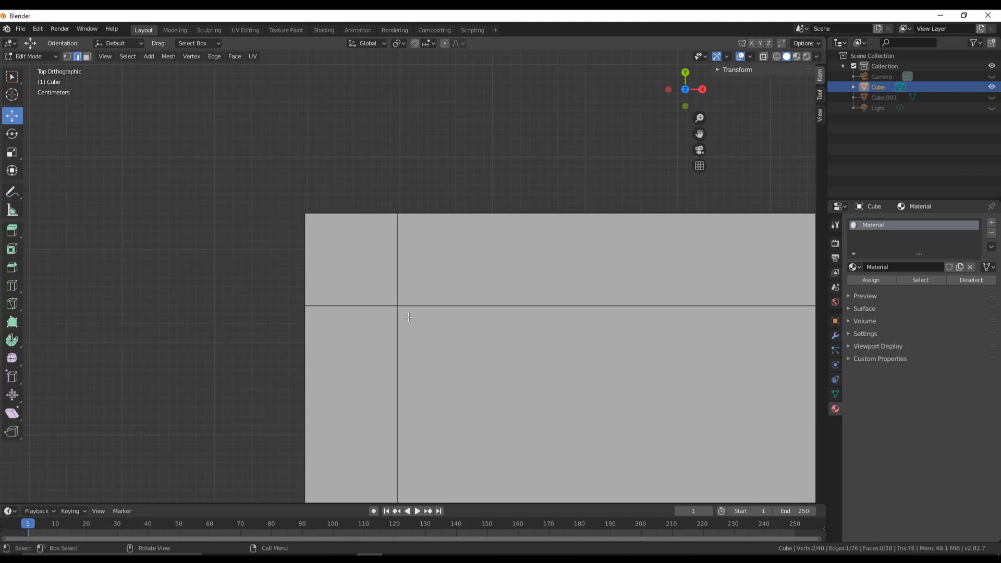
{"action": "scroll", "coordinate": [415, 331], "scroll_direction": "down", "scroll_amount": 15}
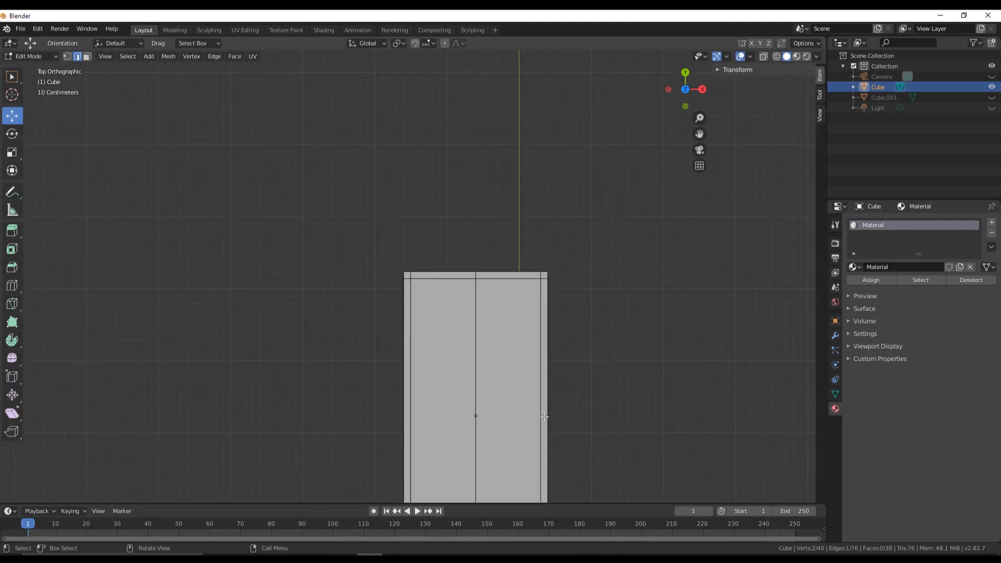
{"action": "middle_click_drag", "start_coordinate": [480, 430], "coordinate": [527, 365]}
{"action": "middle_click_drag", "start_coordinate": [444, 394], "coordinate": [536, 346]}
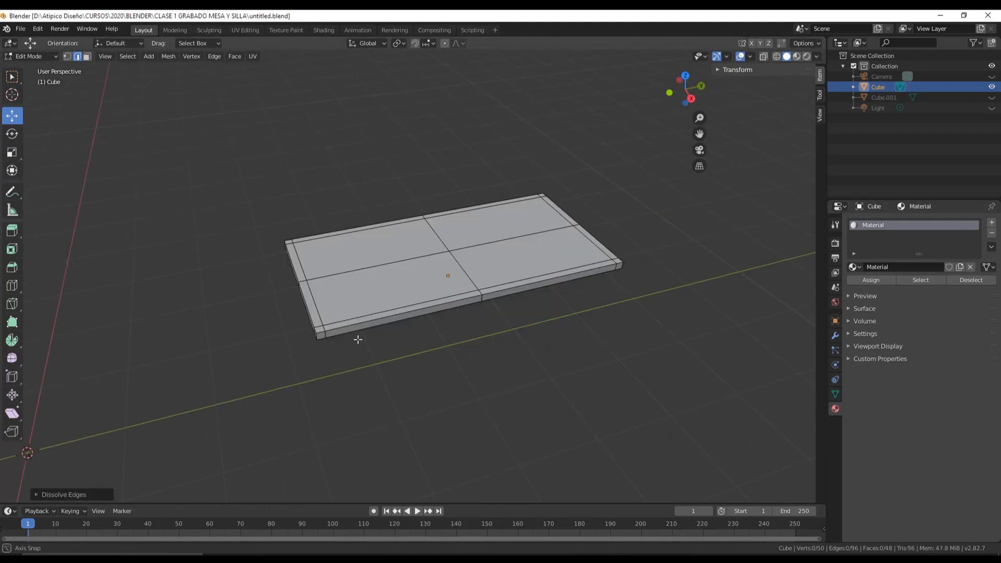
{"action": "scroll", "coordinate": [357, 340], "scroll_direction": "up", "scroll_amount": 2}
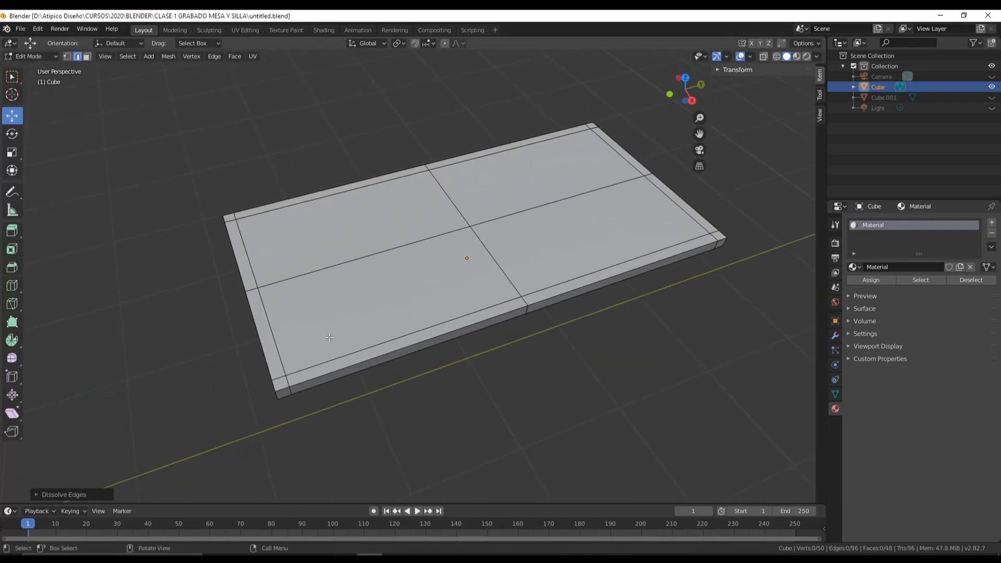
{"action": "middle_click_drag", "start_coordinate": [329, 338], "coordinate": [352, 314]}
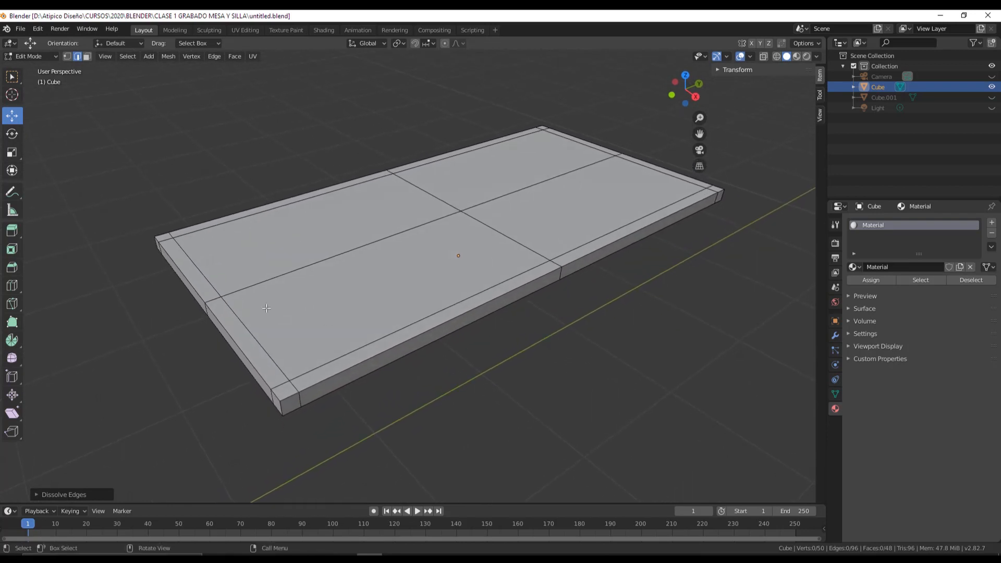
Step: Switch to face selection and try selecting individual faces and face loops on the slab's top
{"action": "left_click", "coordinate": [86, 57]}
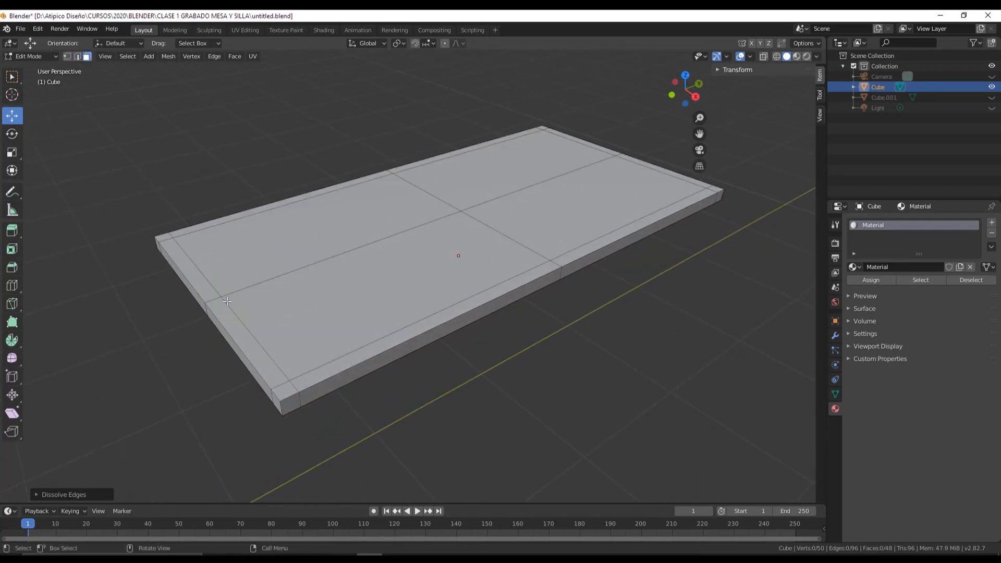
{"action": "left_click", "coordinate": [253, 358]}
{"action": "middle_click_drag", "start_coordinate": [308, 352], "coordinate": [354, 371]}
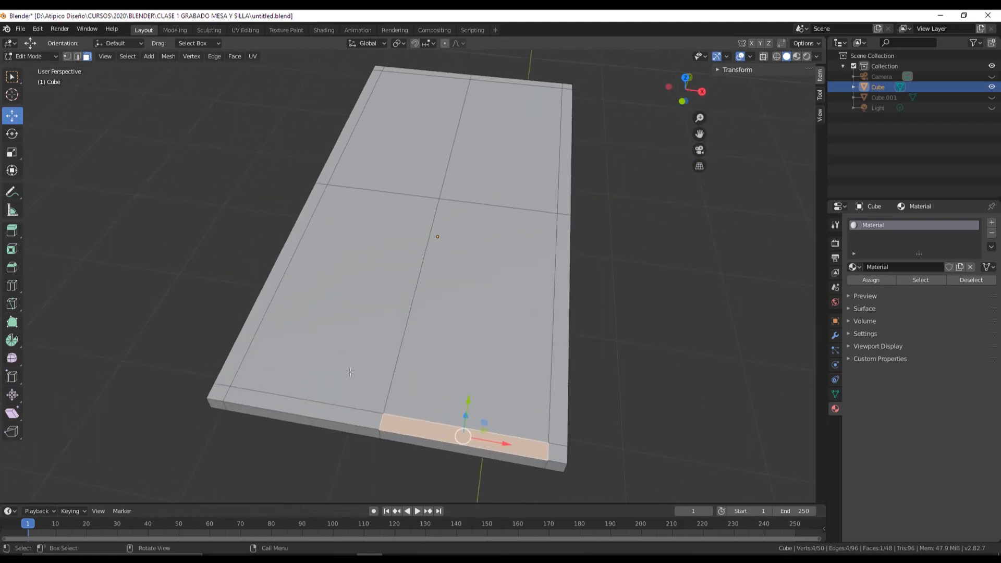
{"action": "scroll", "coordinate": [353, 371], "scroll_direction": "up", "scroll_amount": 1}
{"action": "left_click", "coordinate": [271, 367]}
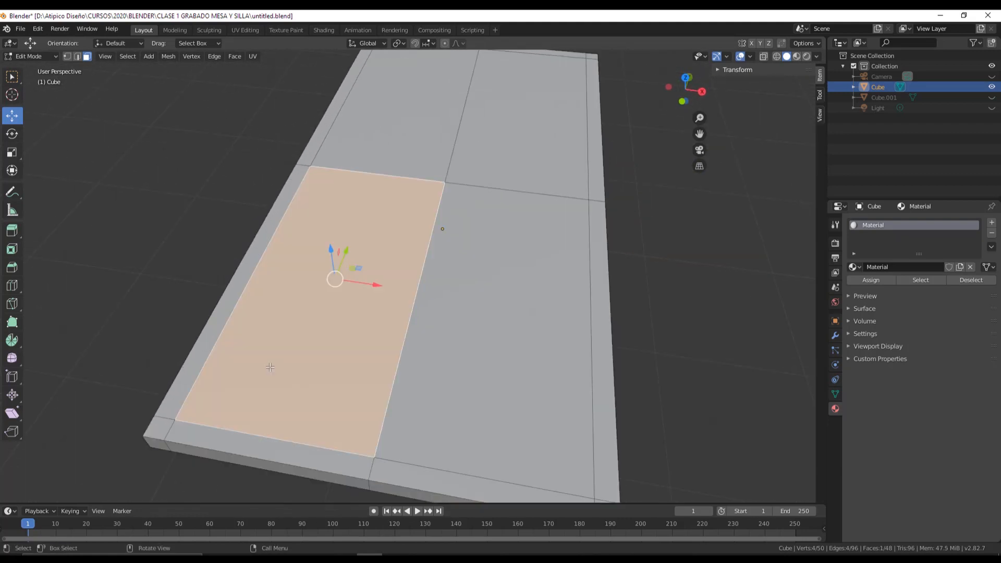
{"action": "left_click", "coordinate": [203, 356], "text": "alt"}
{"action": "left_click", "coordinate": [437, 340], "text": "alt"}
{"action": "left_click", "coordinate": [474, 120]}
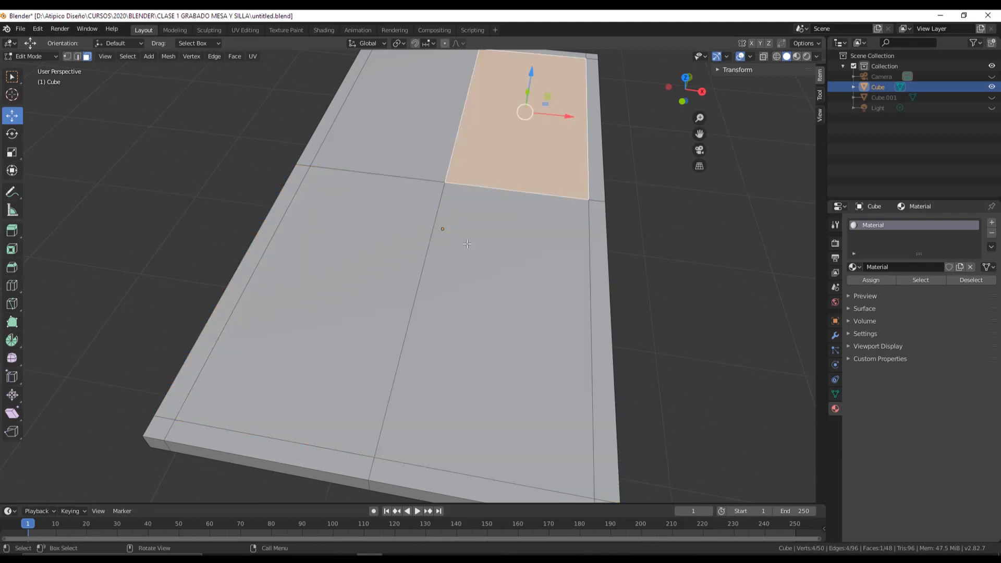
Step: Try to select the slab's border strip by face loops from its near corner
{"action": "middle_click_drag", "start_coordinate": [467, 244], "coordinate": [426, 240]}
{"action": "scroll", "coordinate": [427, 261], "scroll_direction": "down", "scroll_amount": 3}
{"action": "scroll", "coordinate": [432, 314], "scroll_direction": "up", "scroll_amount": 1}
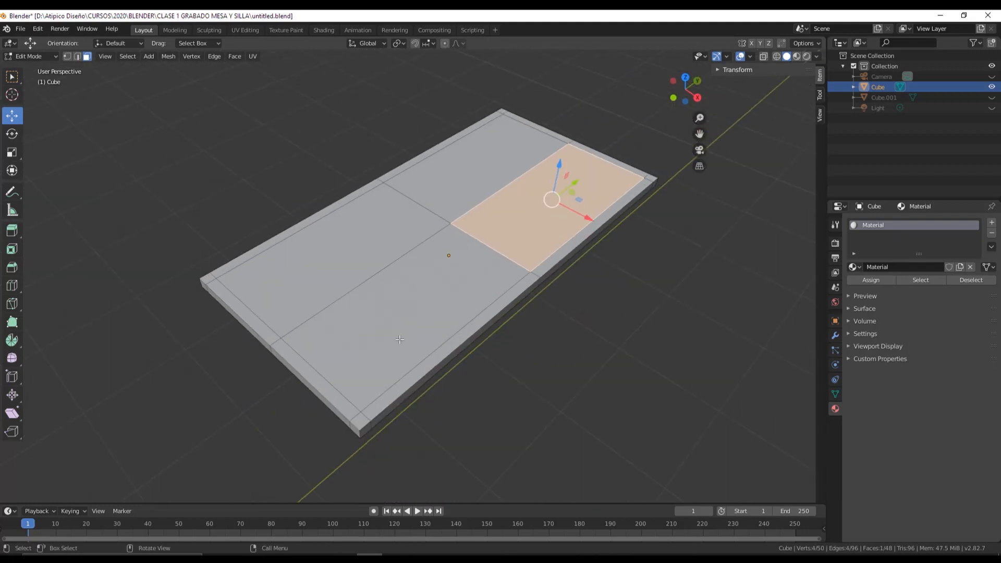
{"action": "scroll", "coordinate": [388, 403], "scroll_direction": "up", "scroll_amount": 1}
{"action": "left_click", "coordinate": [387, 403]}
{"action": "left_click", "coordinate": [397, 413]}
{"action": "left_click", "coordinate": [349, 463], "text": "alt"}
{"action": "left_click", "coordinate": [338, 453], "text": "alt"}
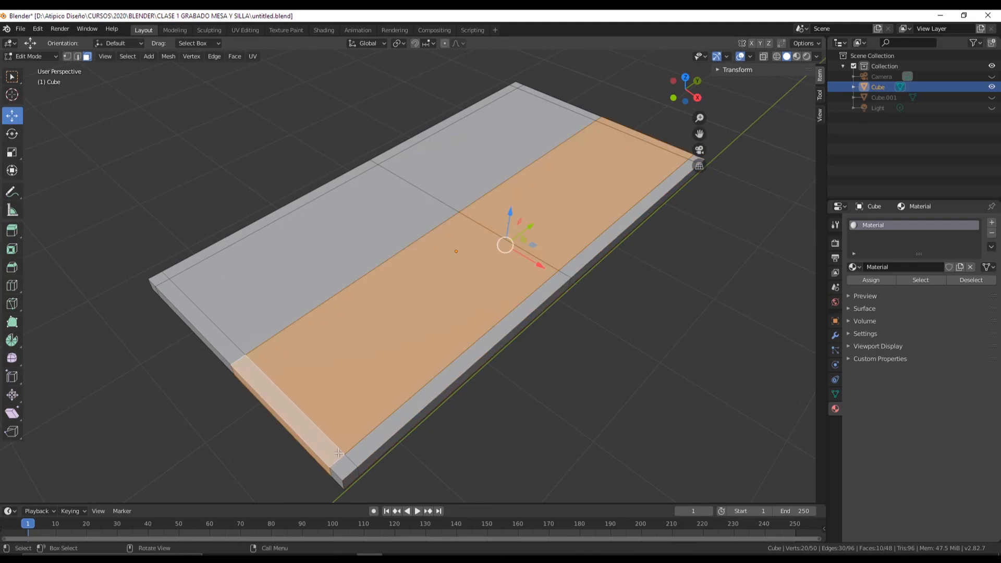
Step: Select all twelve top faces of the border strip around the slab's perimeter
{"action": "left_click", "coordinate": [355, 459]}
{"action": "left_click", "coordinate": [456, 371], "text": "shift"}
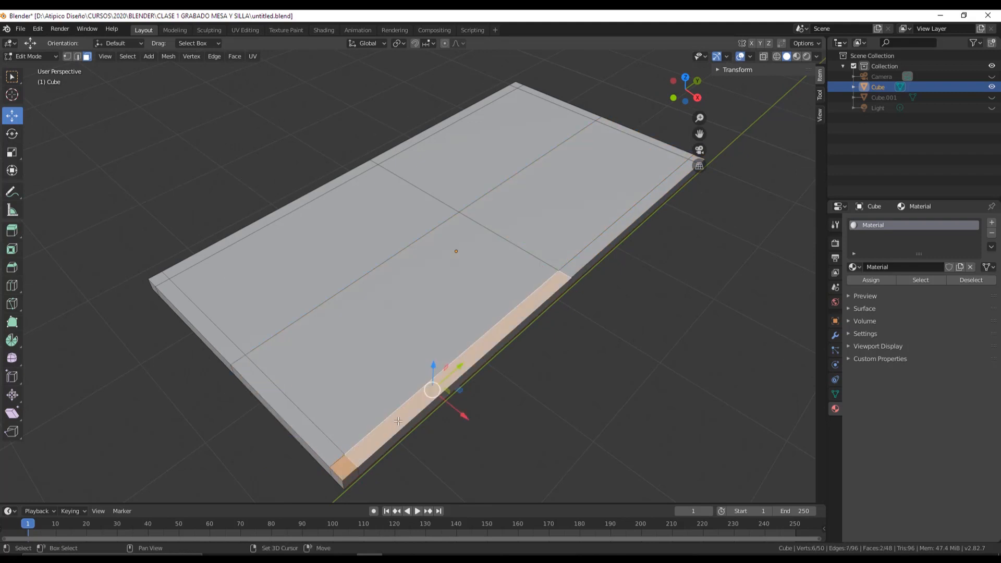
{"action": "left_click", "coordinate": [647, 198], "text": "shift"}
{"action": "middle_click_drag", "start_coordinate": [648, 168], "coordinate": [606, 176]}
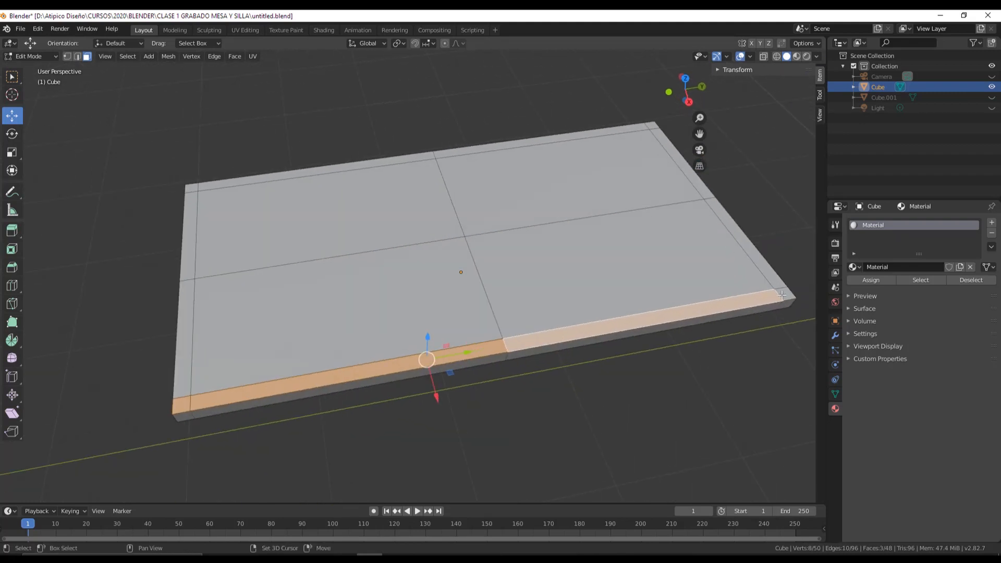
{"action": "left_click", "coordinate": [786, 294], "text": "shift"}
{"action": "left_click", "coordinate": [750, 243], "text": "shift"}
{"action": "left_click", "coordinate": [673, 149], "text": "shift"}
{"action": "left_click", "coordinate": [654, 127], "text": "shift"}
{"action": "left_click", "coordinate": [449, 157], "text": "shift"}
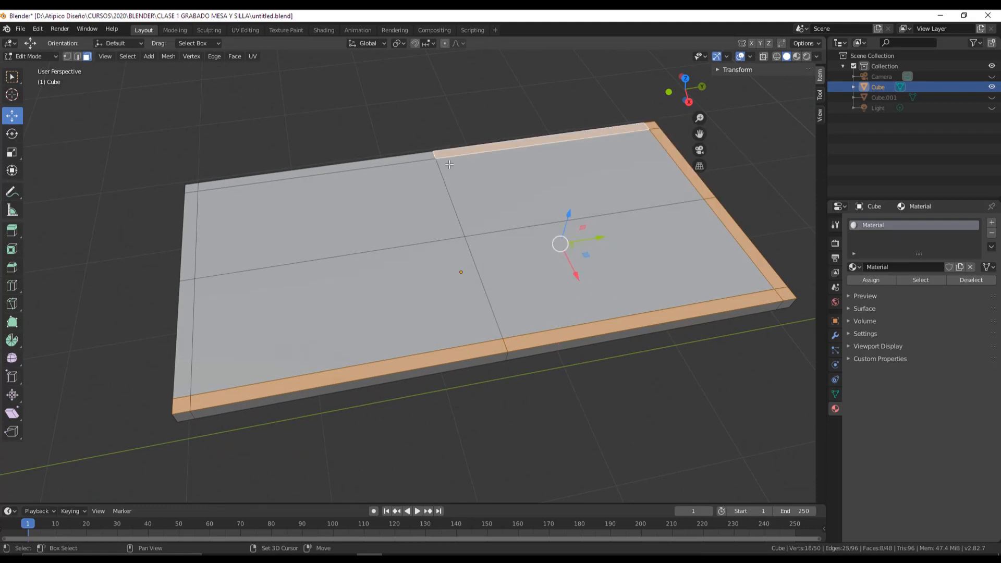
{"action": "left_click", "coordinate": [403, 161], "text": "shift"}
{"action": "left_click", "coordinate": [191, 188], "text": "shift"}
{"action": "left_click", "coordinate": [189, 234], "text": "shift"}
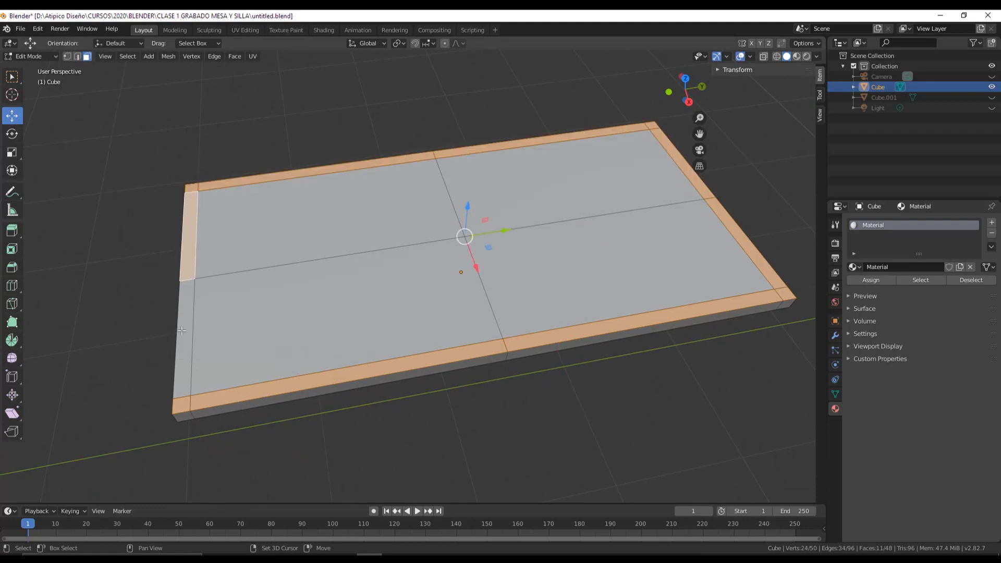
{"action": "left_click", "coordinate": [183, 339], "text": "shift"}
Step: Try to extrude the selected border faces upward into a raised rim around the slab
{"action": "left_click", "coordinate": [18, 233]}
{"action": "middle_click_drag", "start_coordinate": [452, 270], "coordinate": [463, 256]}
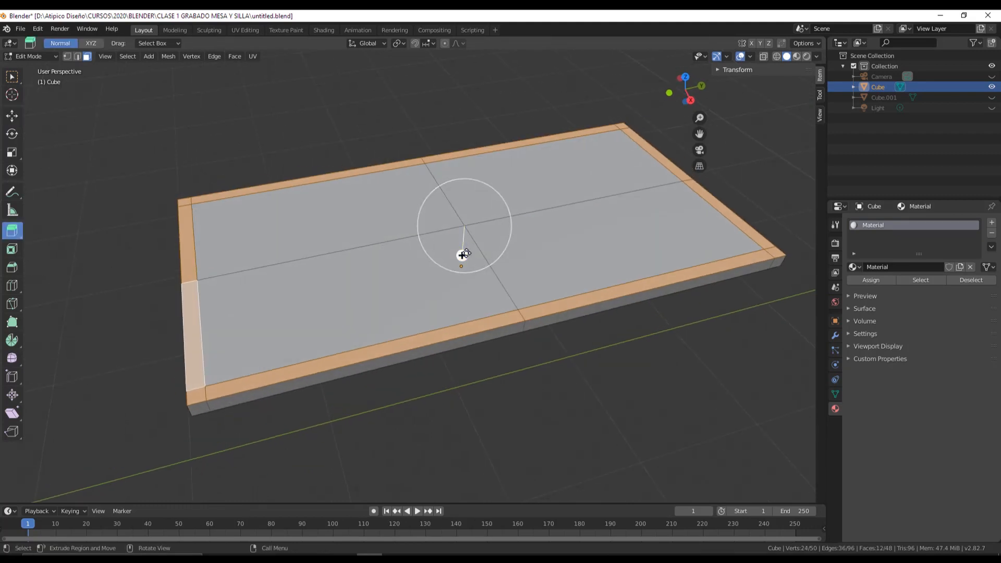
{"action": "left_click_drag", "start_coordinate": [463, 254], "coordinate": [461, 221]}
{"action": "middle_click_drag", "start_coordinate": [451, 242], "coordinate": [481, 261]}
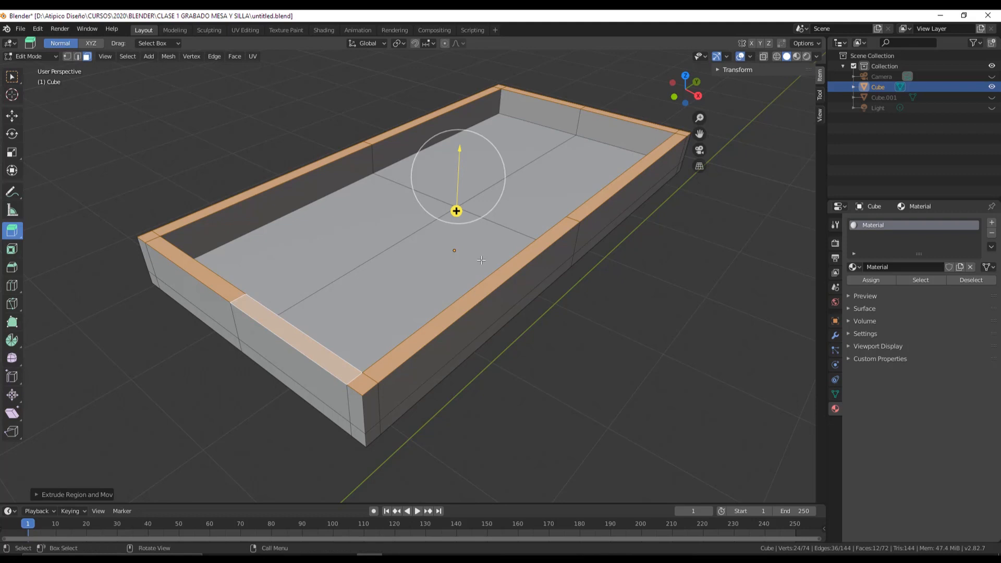
{"action": "key", "text": "ctrl+z"}
Step: Extrude the border faces upward once more, undo the extrusion, and clear the face selection
{"action": "middle_click_drag", "start_coordinate": [472, 358], "coordinate": [391, 337]}
{"action": "scroll", "coordinate": [387, 334], "scroll_direction": "up", "scroll_amount": 3}
{"action": "scroll", "coordinate": [387, 334], "scroll_direction": "down", "scroll_amount": 2}
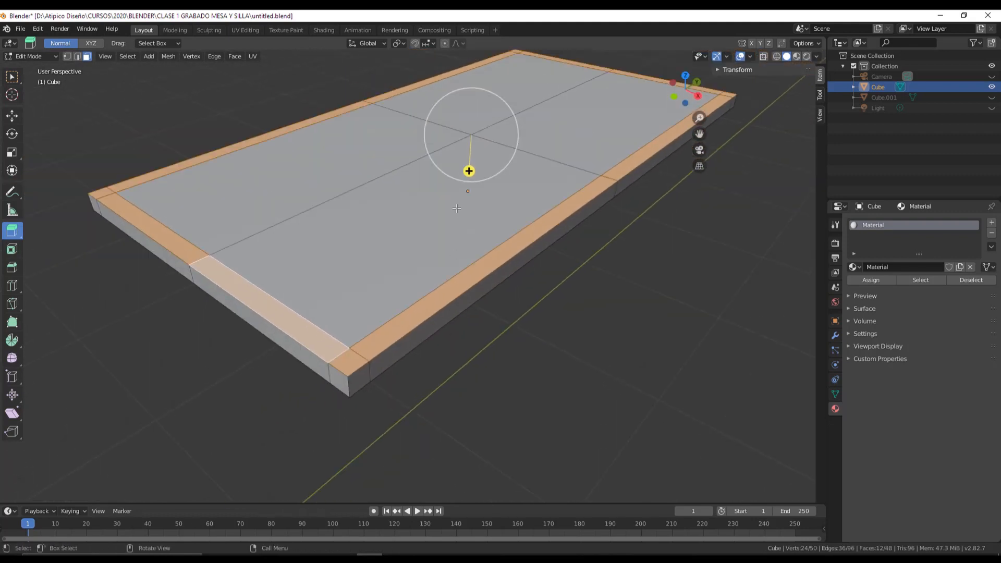
{"action": "left_click_drag", "start_coordinate": [469, 170], "coordinate": [519, 264]}
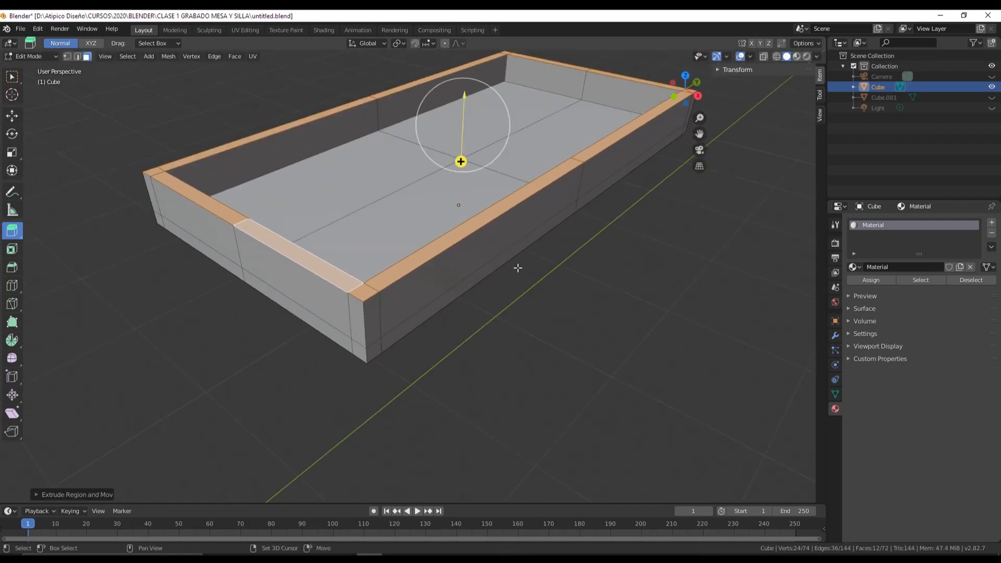
{"action": "scroll", "coordinate": [515, 314], "scroll_direction": "down", "scroll_amount": 1}
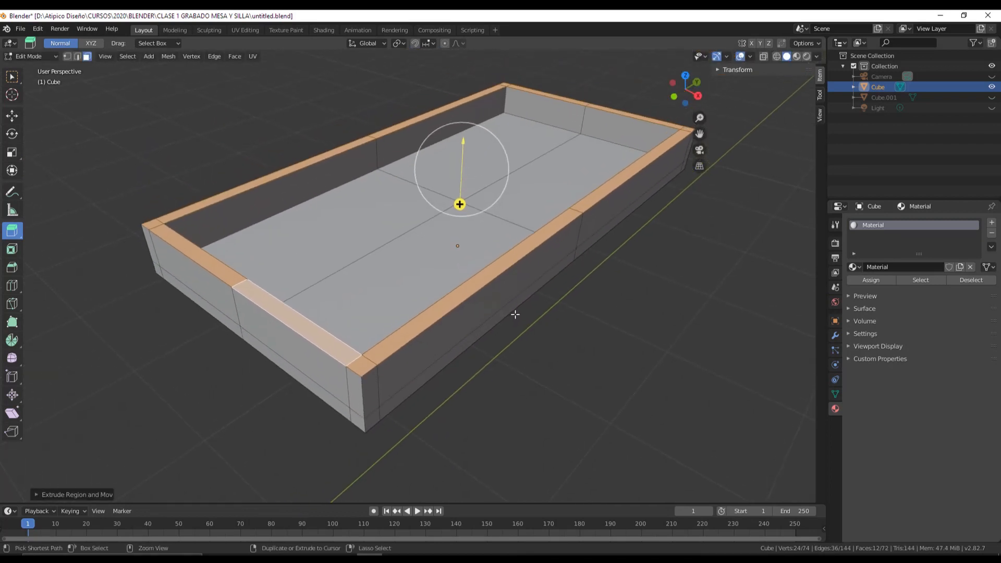
{"action": "key", "text": "ctrl+z"}
{"action": "middle_click_drag", "start_coordinate": [516, 314], "coordinate": [194, 159]}
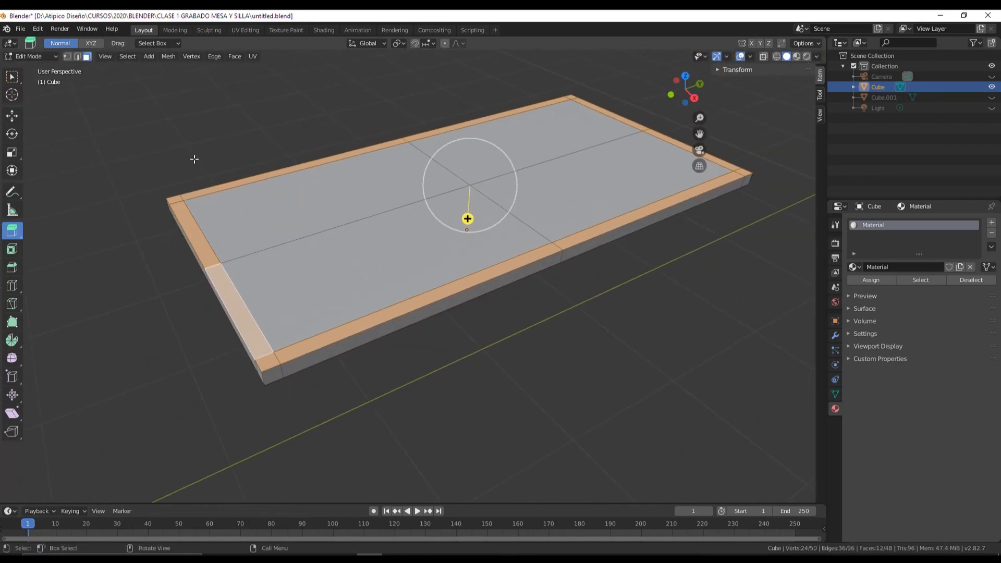
{"action": "left_click", "coordinate": [108, 173]}
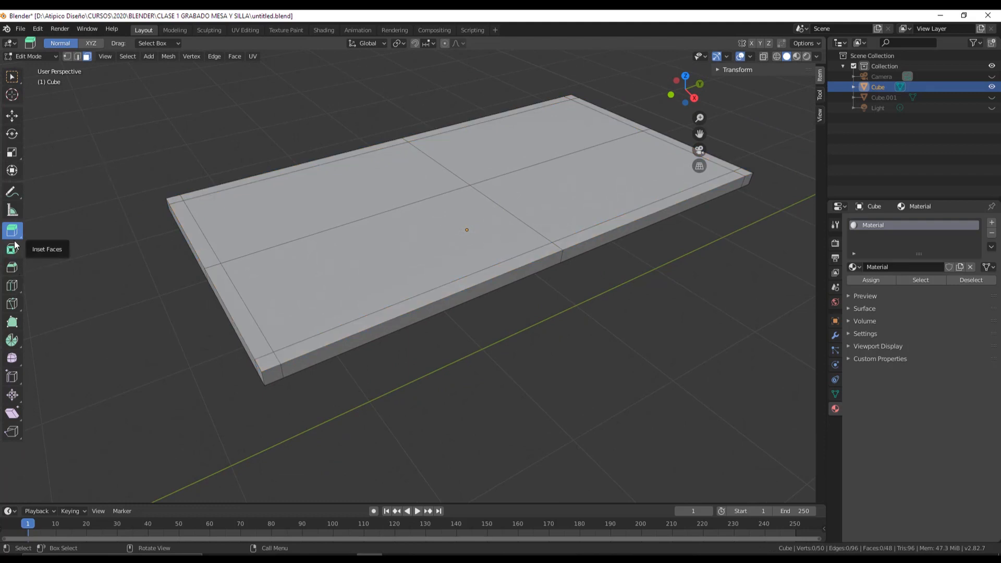
{"action": "middle_click_drag", "start_coordinate": [396, 282], "coordinate": [364, 285]}
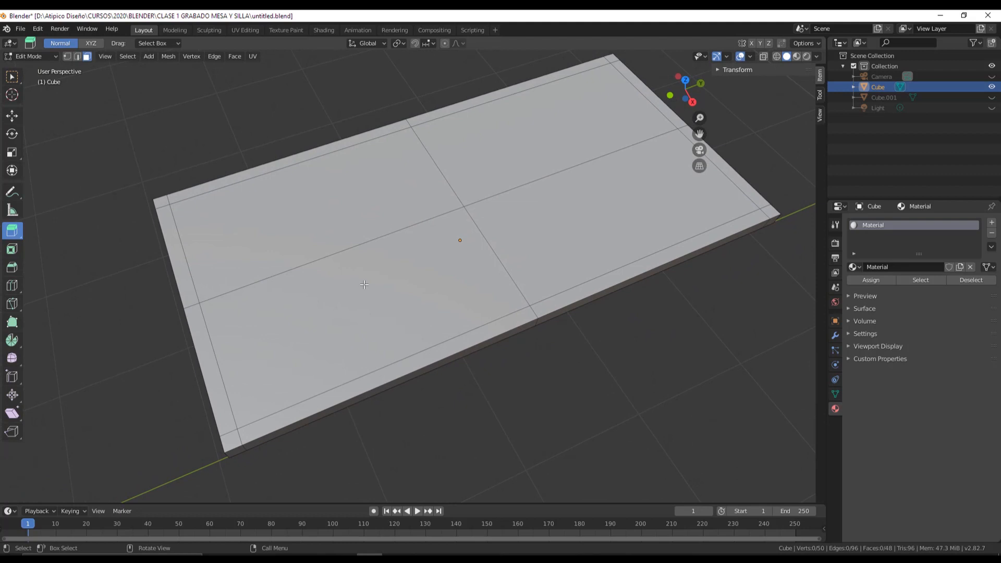
{"action": "left_click", "coordinate": [13, 267]}
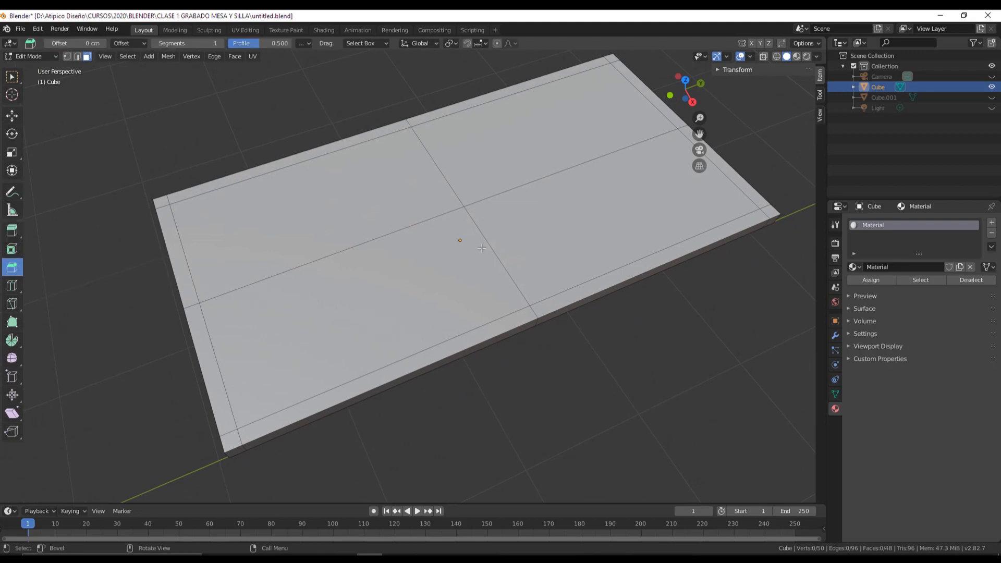
{"action": "left_click", "coordinate": [503, 260]}
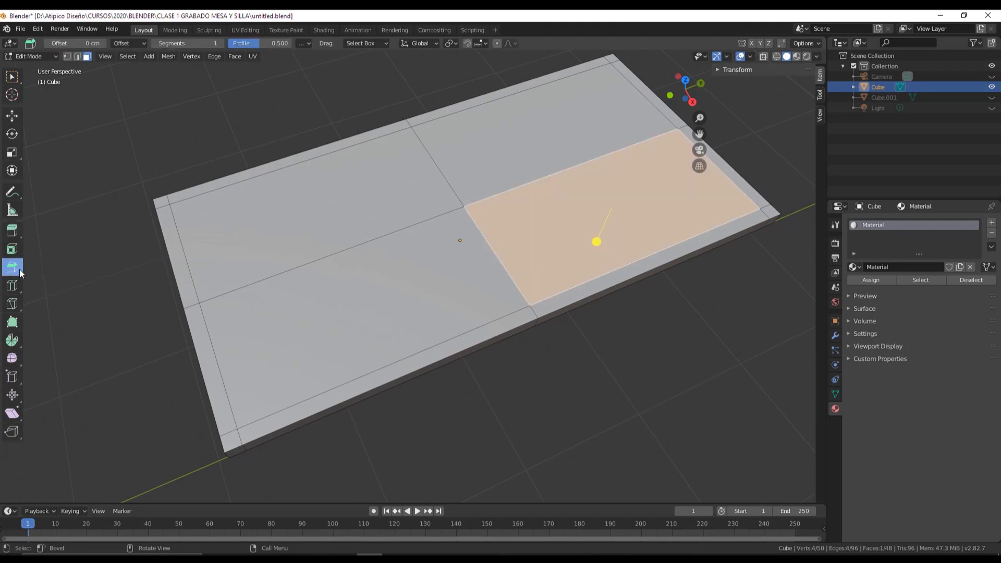
{"action": "left_click", "coordinate": [13, 250]}
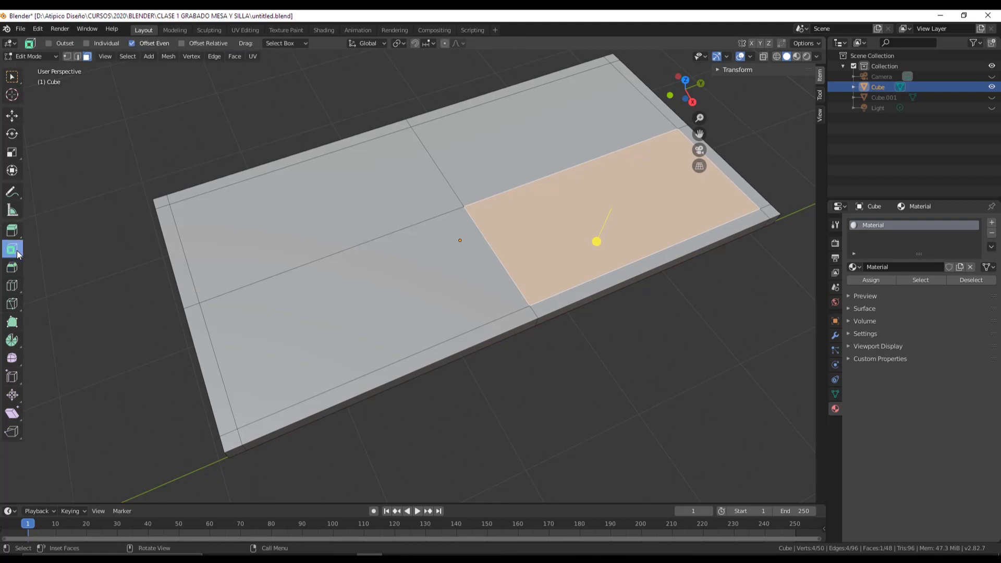
Step: Select the crosswise centre edge loop of the slab with the Bevel tool ready
{"action": "left_click", "coordinate": [14, 268]}
{"action": "left_click", "coordinate": [77, 56]}
{"action": "middle_click_drag", "start_coordinate": [438, 203], "coordinate": [461, 191]}
{"action": "left_click", "coordinate": [461, 192]}
{"action": "left_click", "coordinate": [481, 244], "text": "shift"}
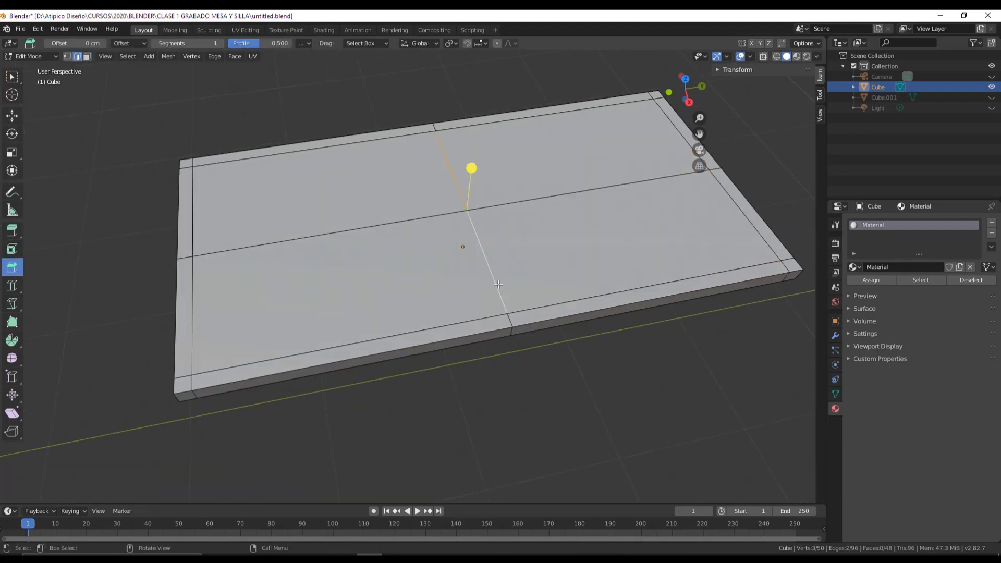
{"action": "left_click", "coordinate": [508, 320]}
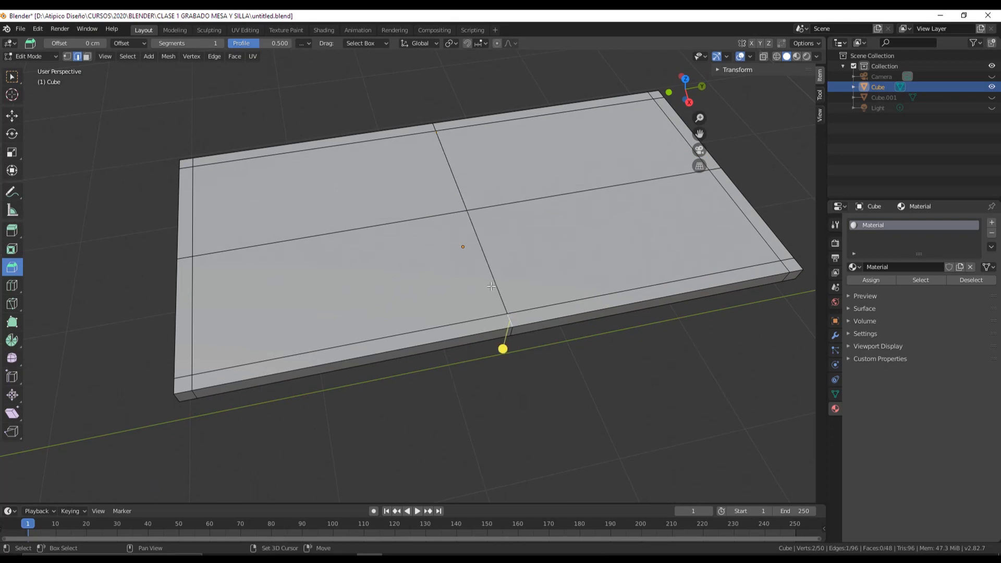
{"action": "left_click", "coordinate": [505, 297]}
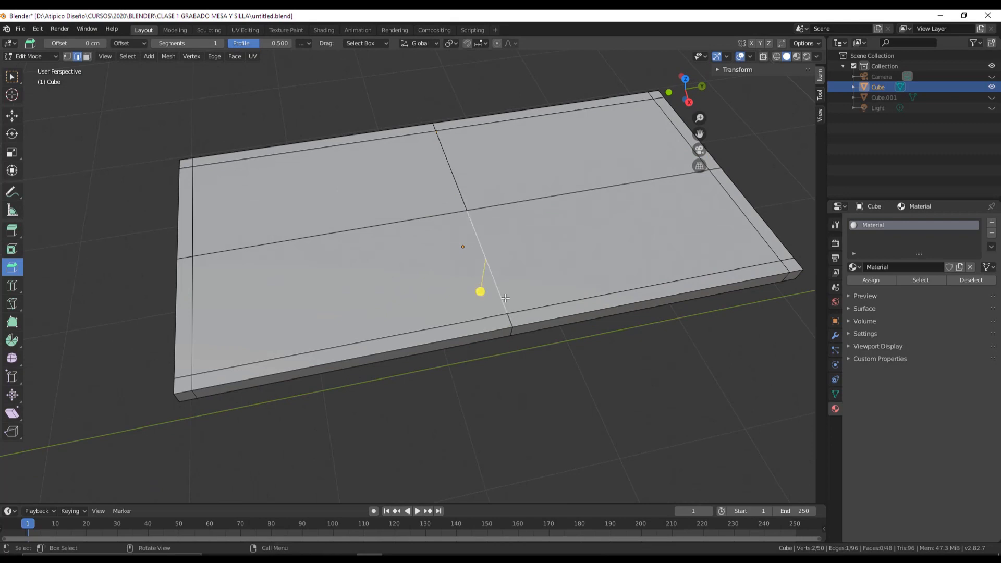
{"action": "left_click", "coordinate": [463, 203], "text": "alt"}
{"action": "middle_click_drag", "start_coordinate": [464, 203], "coordinate": [517, 285]}
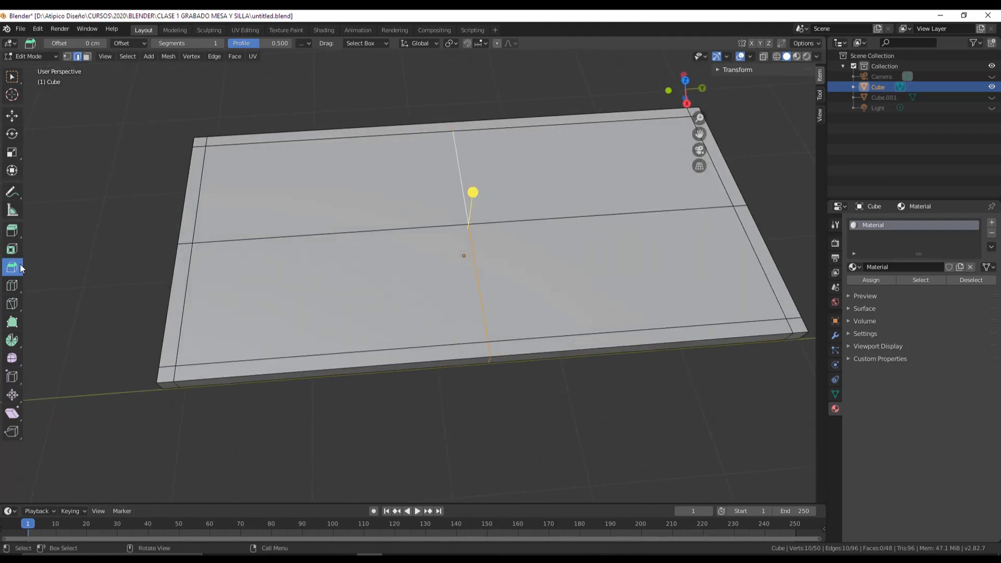
Step: Try to bevel the crosswise centre loop into a wide band, check it in wireframe shading, and undo the bevel
{"action": "left_click_drag", "start_coordinate": [473, 192], "coordinate": [665, 198]}
{"action": "middle_click_drag", "start_coordinate": [471, 190], "coordinate": [367, 305]}
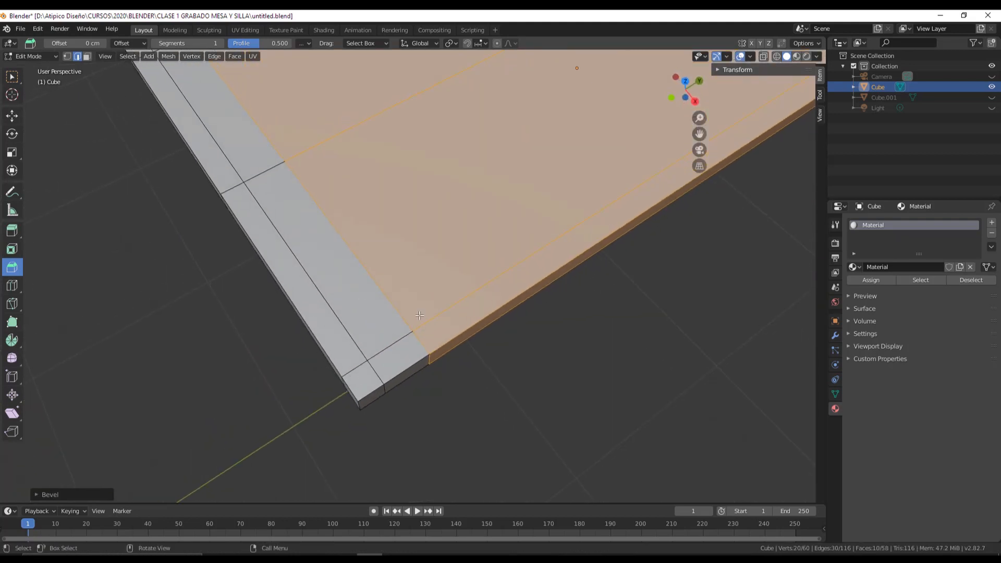
{"action": "middle_click_drag", "start_coordinate": [405, 337], "coordinate": [525, 210]}
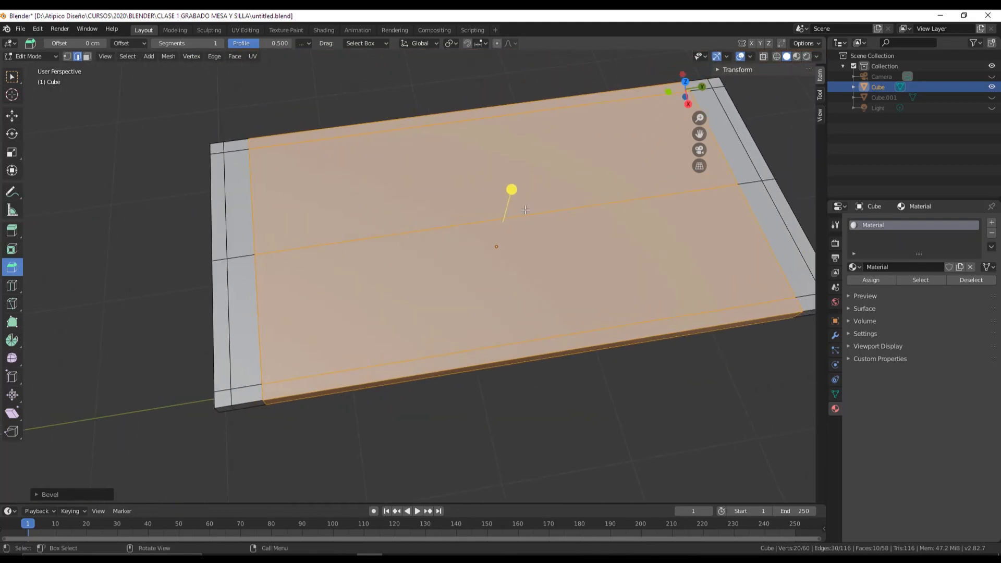
{"action": "mouse_move", "coordinate": [514, 193]}
{"action": "left_mouse_down"}
{"action": "mouse_move", "coordinate": [537, 186]}
{"action": "mouse_move", "coordinate": [521, 205]}
{"action": "left_mouse_up"}
{"action": "key", "text": "z"}
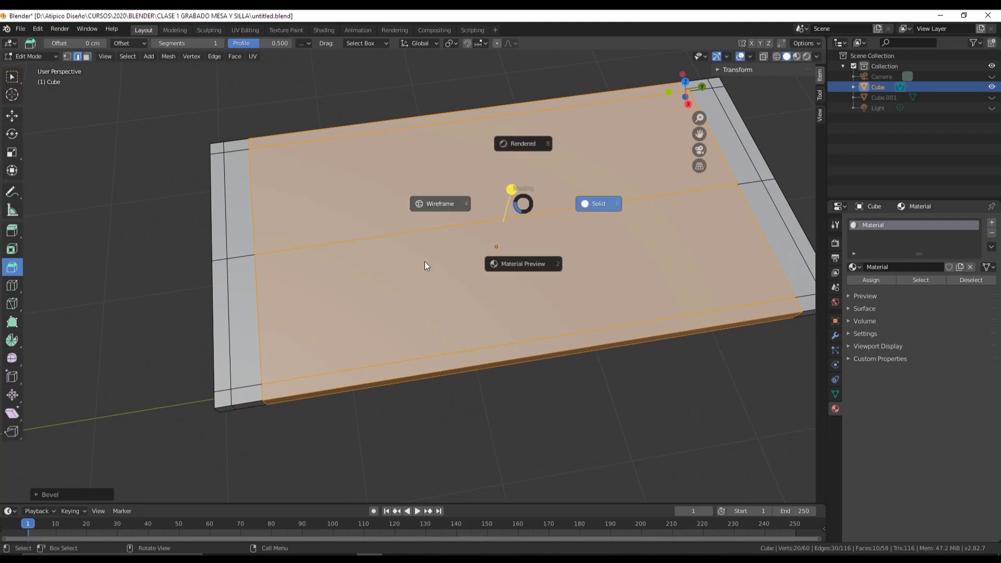
{"action": "left_click", "coordinate": [421, 255]}
{"action": "key", "text": "z"}
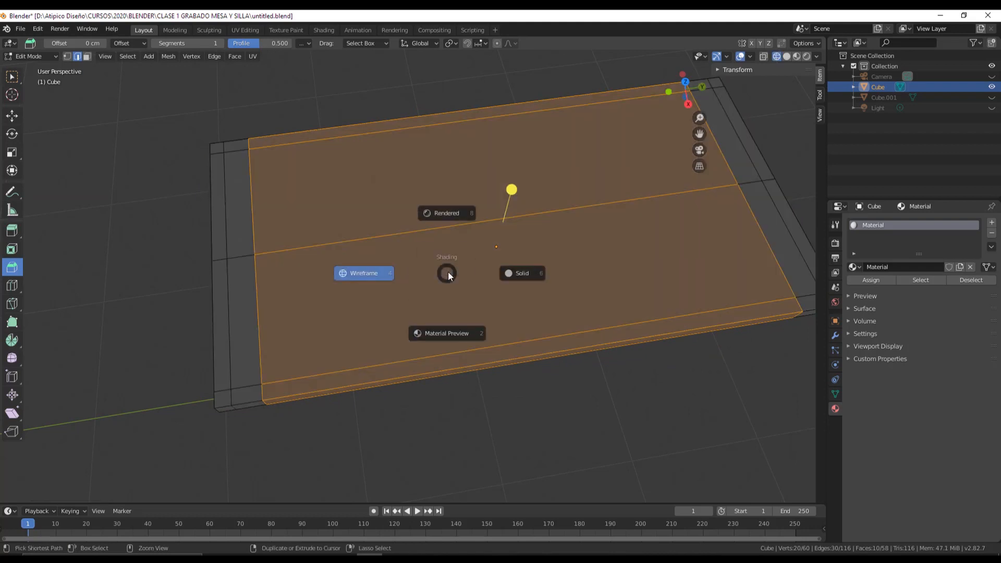
{"action": "left_click", "coordinate": [422, 240]}
{"action": "key", "text": "ctrl+z"}
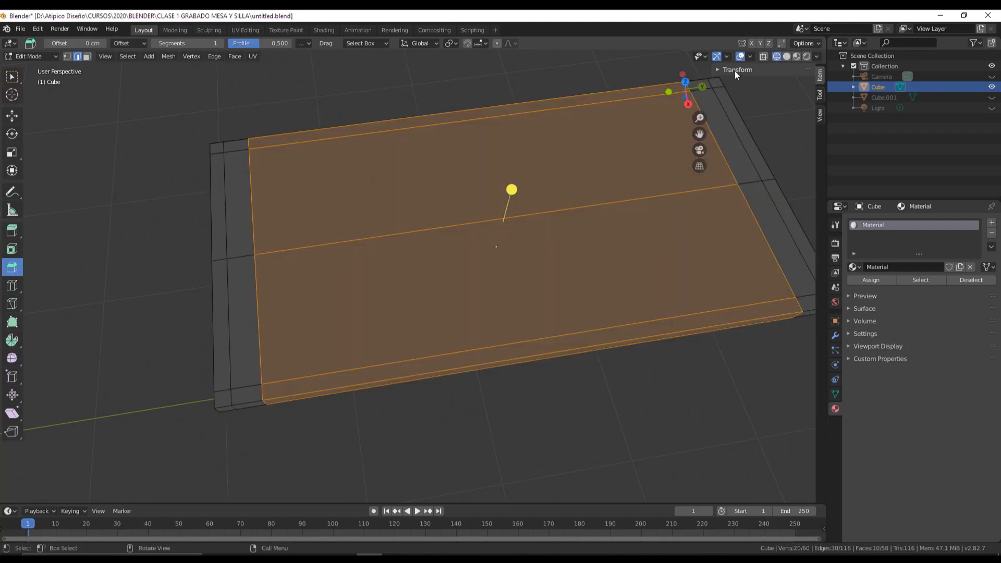
{"action": "left_click", "coordinate": [787, 56]}
{"action": "key", "text": "ctrl+z"}
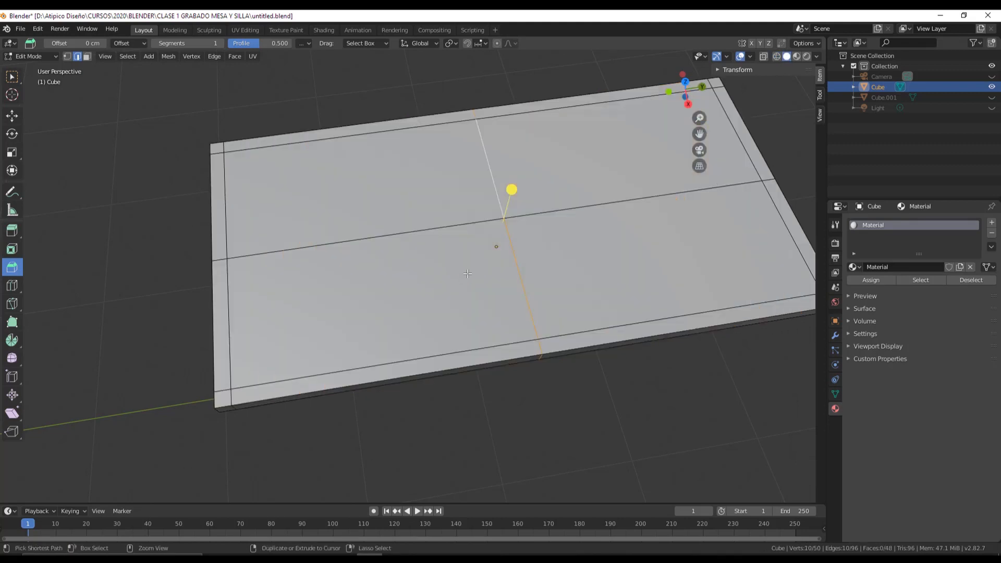
Step: Bevel the crosswise centre loop again with an offset of about 83.6 cm and two segments
{"action": "left_click_drag", "start_coordinate": [511, 193], "coordinate": [688, 184]}
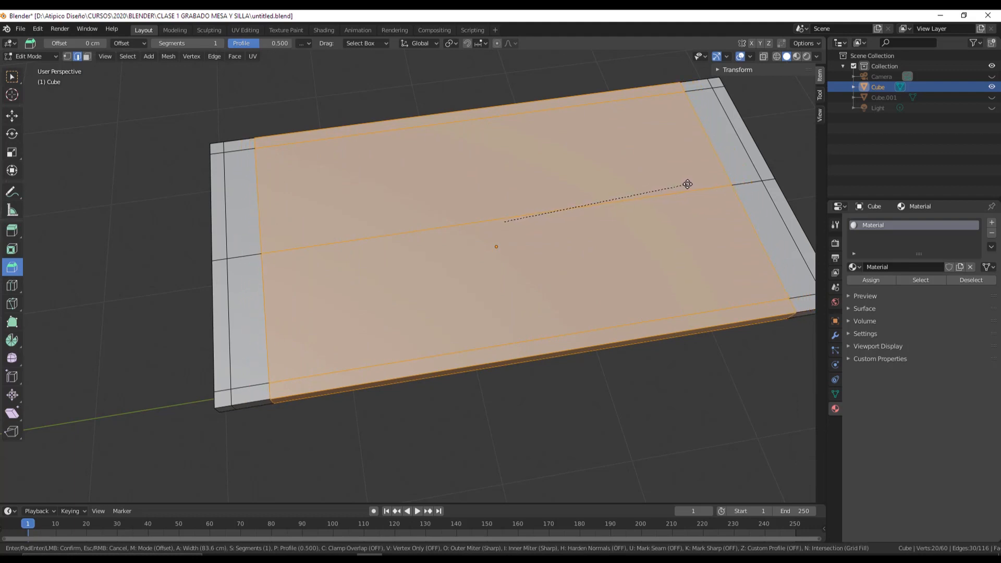
{"action": "left_click_drag", "start_coordinate": [687, 184], "coordinate": [688, 184]}
{"action": "middle_click_drag", "start_coordinate": [487, 326], "coordinate": [384, 296]}
{"action": "left_click", "coordinate": [60, 494]}
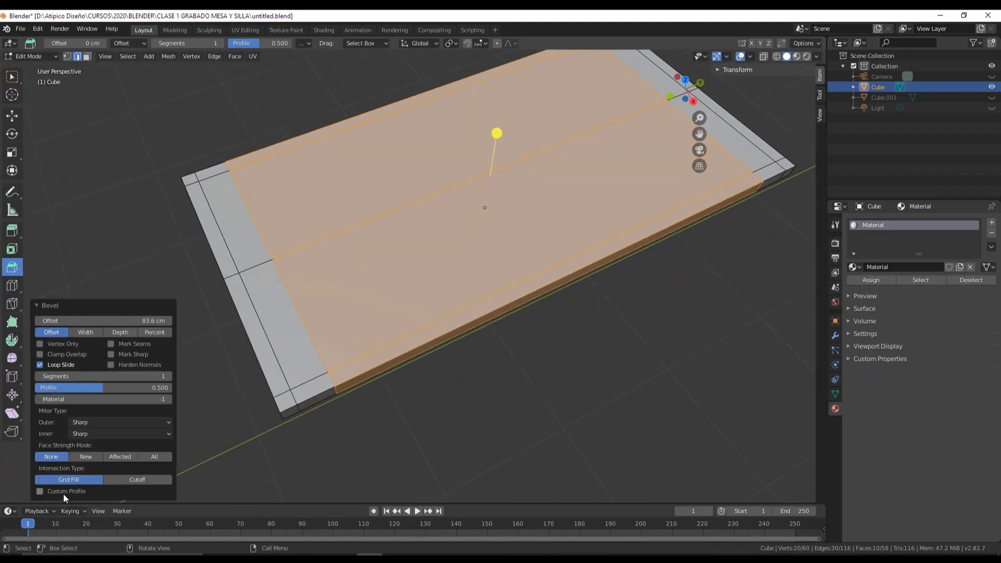
{"action": "left_click", "coordinate": [169, 376]}
{"action": "middle_click_drag", "start_coordinate": [397, 364], "coordinate": [429, 363]}
Step: Select the slab's lengthwise centre edge loop and bevel it with an offset of about 7.49 cm and two segments
{"action": "left_click", "coordinate": [14, 116]}
{"action": "left_click", "coordinate": [101, 150]}
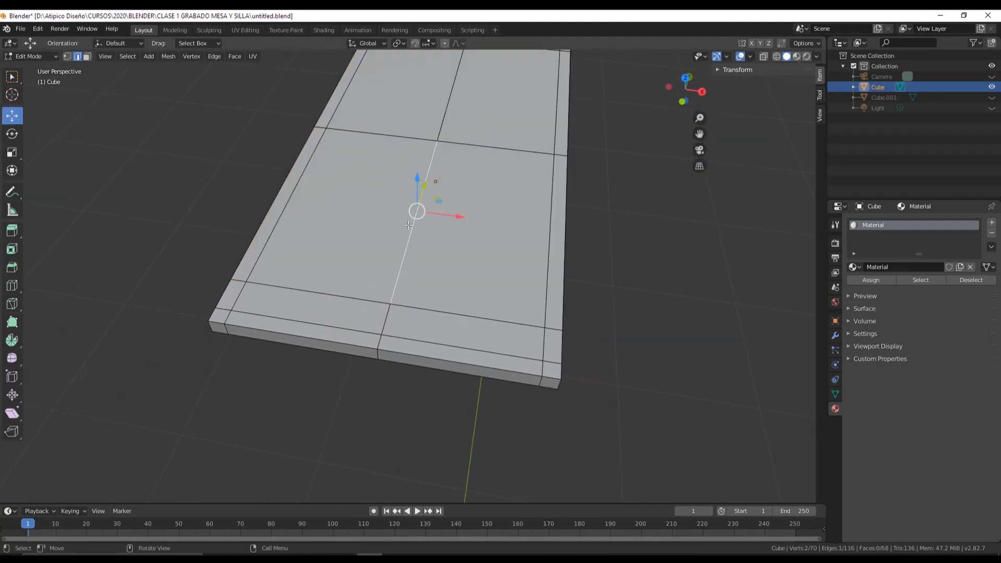
{"action": "left_click", "coordinate": [443, 119], "text": "alt"}
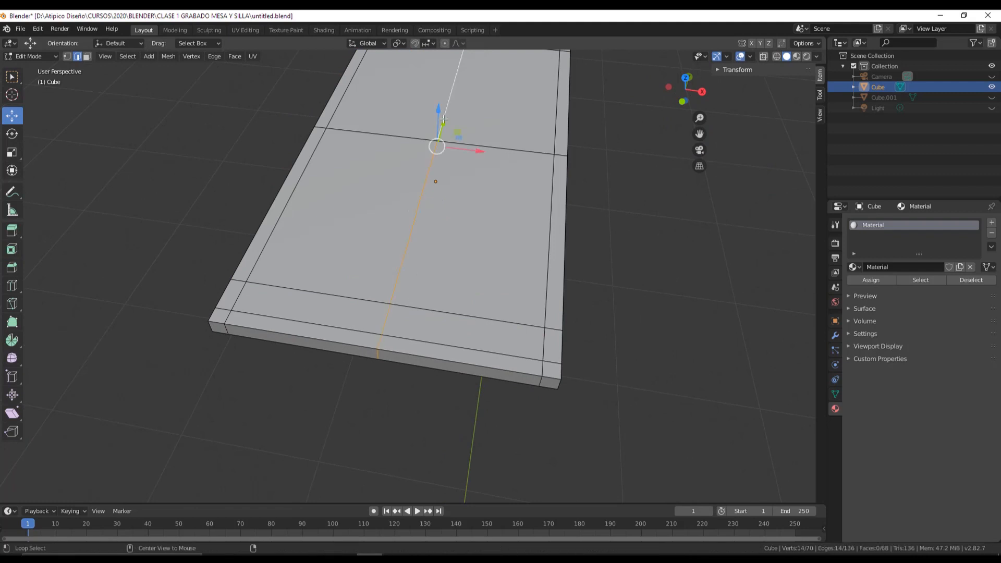
{"action": "mouse_move", "coordinate": [294, 224]}
{"action": "middle_mouse_down"}
{"action": "mouse_move", "coordinate": [307, 250]}
{"action": "mouse_move", "coordinate": [298, 226]}
{"action": "middle_mouse_up"}
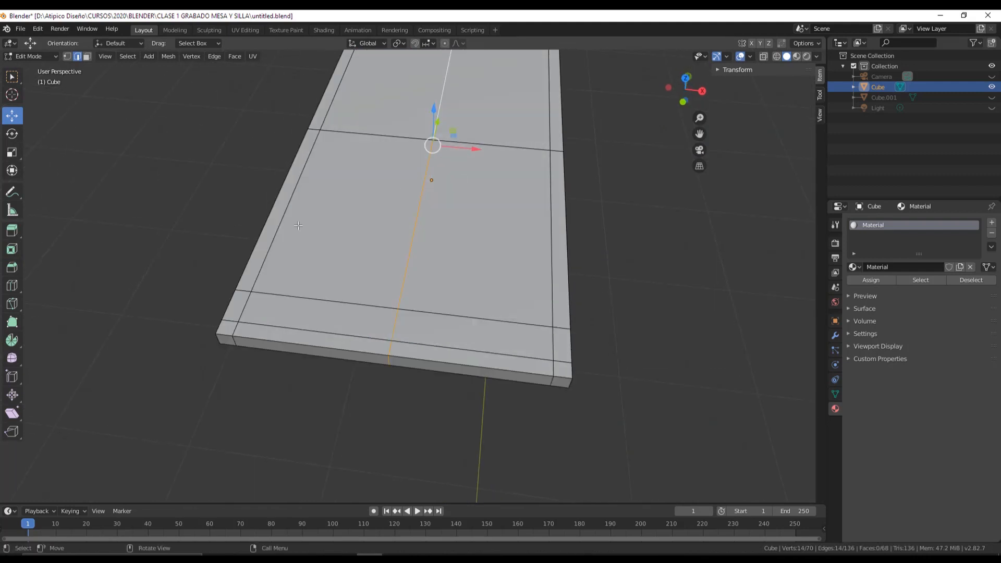
{"action": "left_click", "coordinate": [15, 268]}
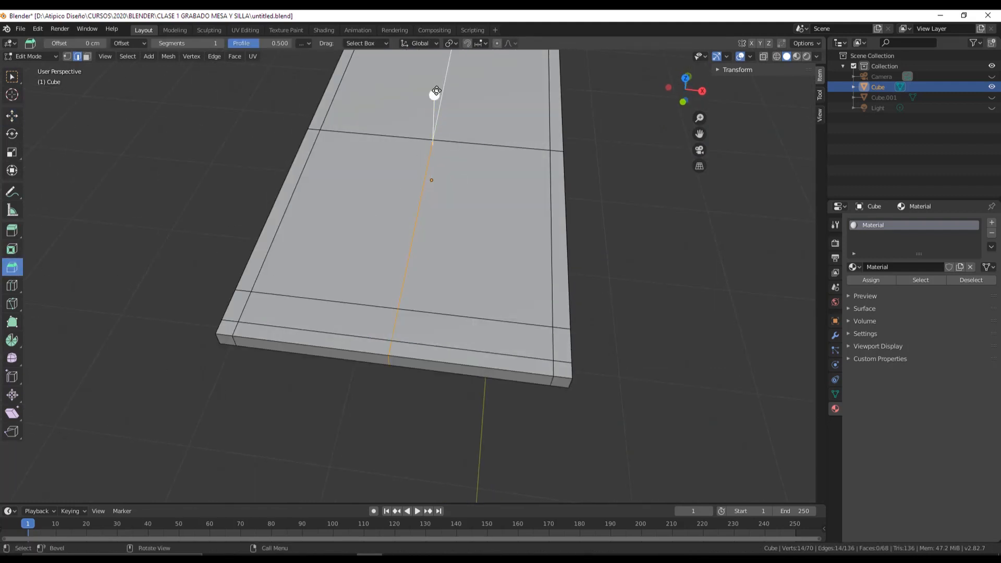
{"action": "left_click", "coordinate": [436, 92]}
{"action": "left_click_drag", "start_coordinate": [439, 94], "coordinate": [422, 201]}
{"action": "left_click", "coordinate": [168, 376]}
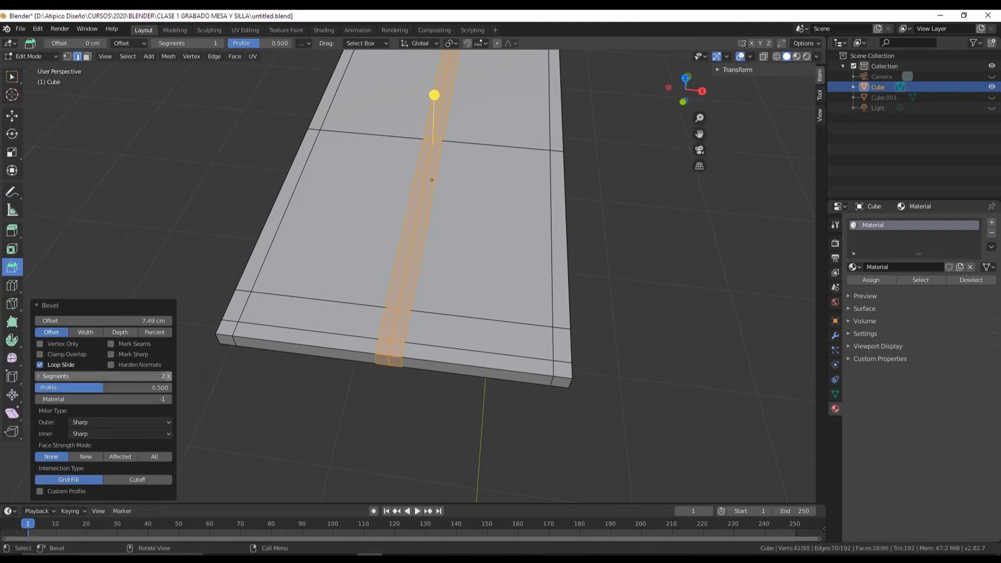
Step: Widen the lengthwise bevel to an offset of about 78.5 cm while judging it from the top view
{"action": "left_click_drag", "start_coordinate": [149, 322], "coordinate": [224, 304]}
{"action": "left_click", "coordinate": [686, 77]}
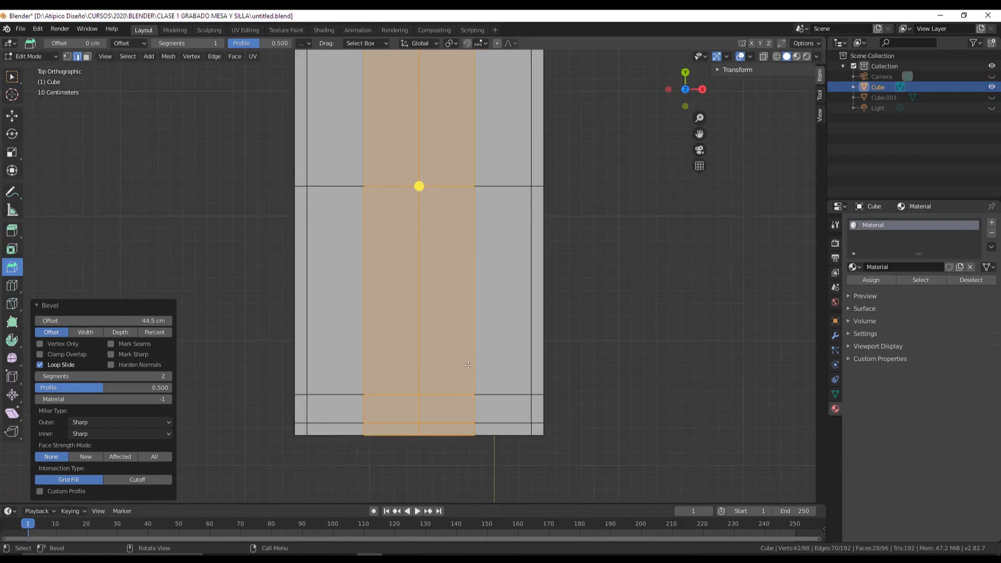
{"action": "scroll", "coordinate": [468, 365], "scroll_direction": "up", "scroll_amount": 3}
{"action": "middle_click_drag", "start_coordinate": [303, 479], "coordinate": [405, 341], "text": "shift"}
{"action": "scroll", "coordinate": [358, 373], "scroll_direction": "up", "scroll_amount": 1}
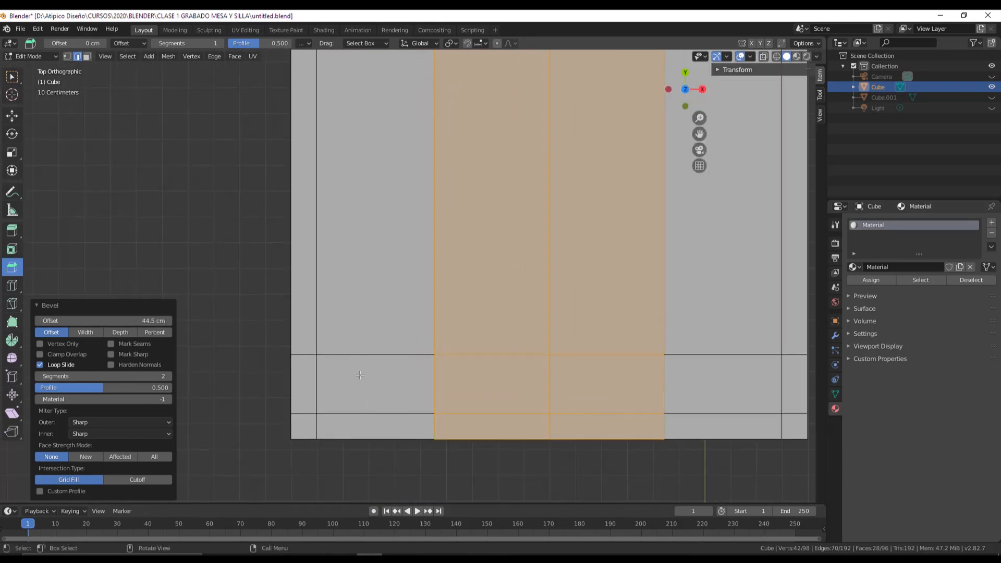
{"action": "scroll", "coordinate": [358, 394], "scroll_direction": "down", "scroll_amount": 1}
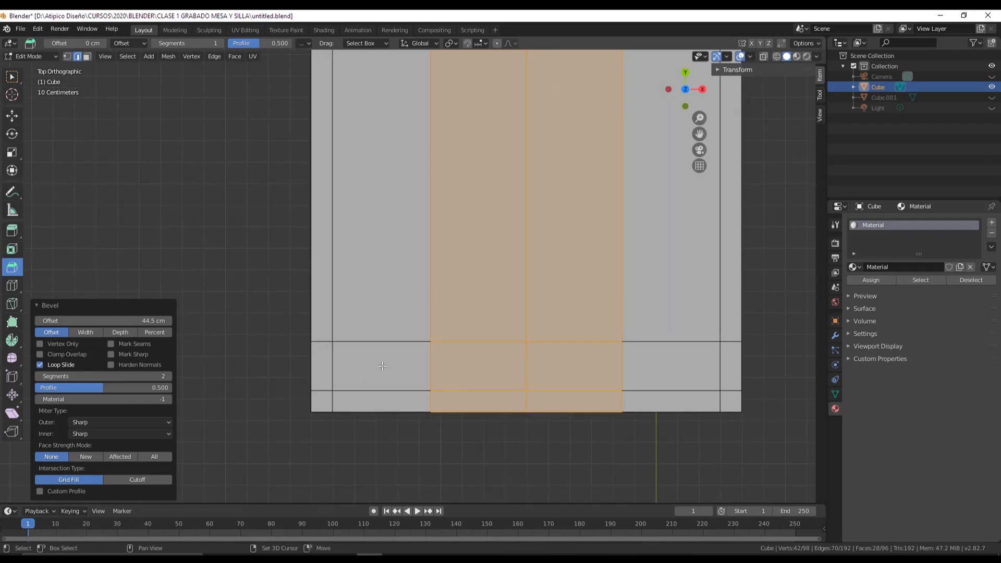
{"action": "middle_click_drag", "start_coordinate": [339, 365], "coordinate": [316, 393], "text": "shift"}
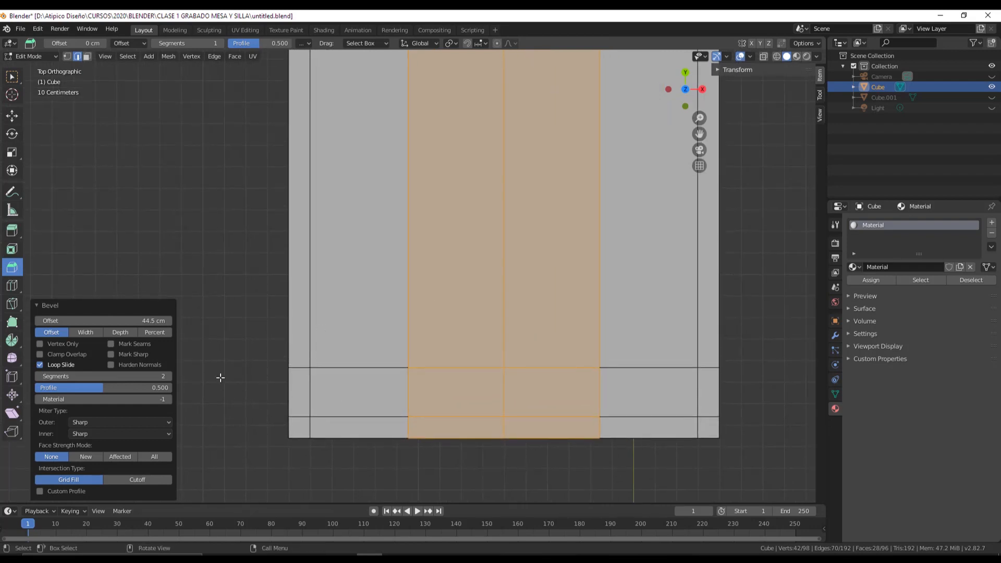
{"action": "left_click_drag", "start_coordinate": [141, 324], "coordinate": [180, 324]}
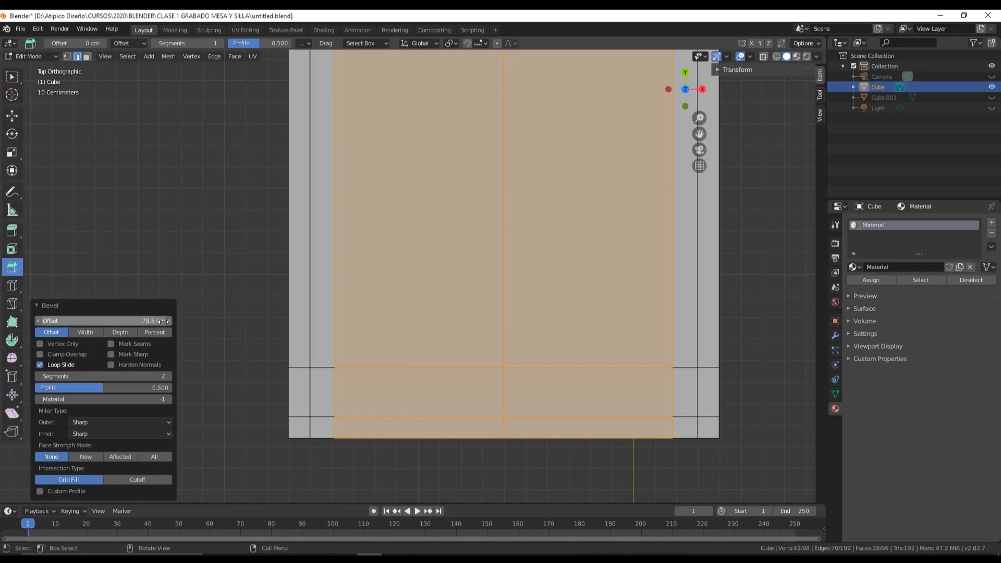
{"action": "left_click", "coordinate": [42, 309]}
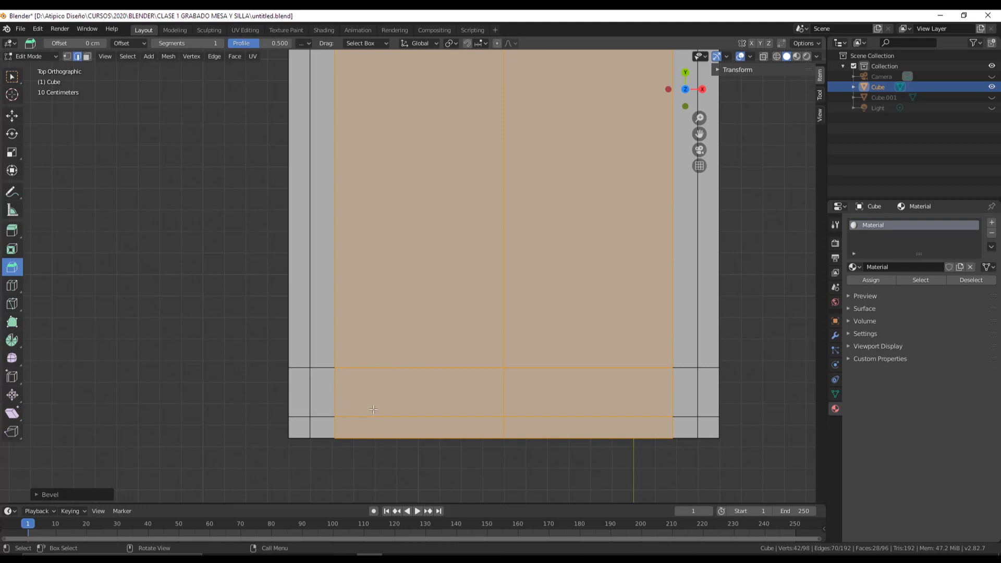
Step: Reduce the lengthwise bevel offset to 69.5 cm so its strips match the crosswise ones, and clear the selection
{"action": "scroll", "coordinate": [375, 408], "scroll_direction": "down", "scroll_amount": 5}
{"action": "scroll", "coordinate": [463, 207], "scroll_direction": "up", "scroll_amount": 4}
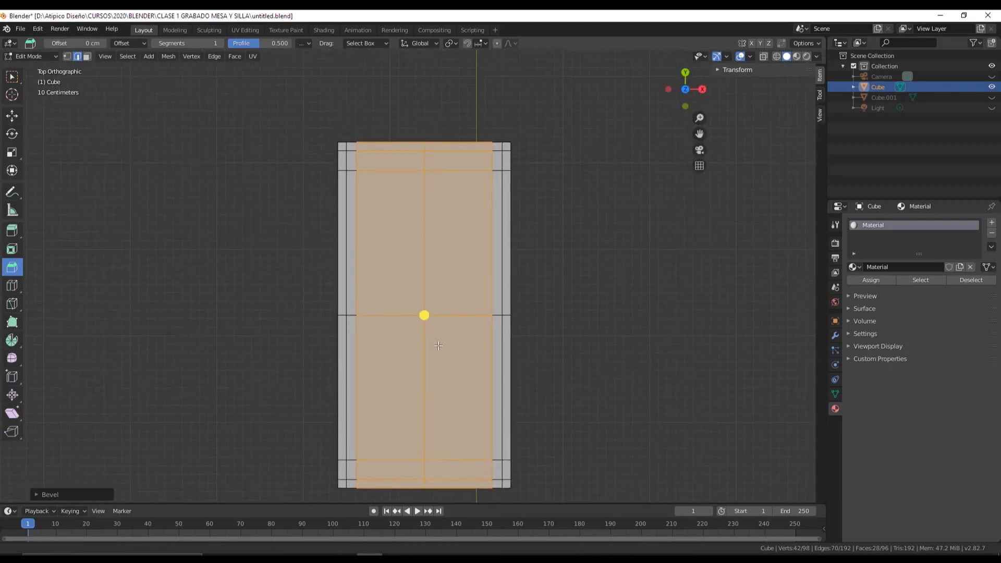
{"action": "middle_click_drag", "start_coordinate": [412, 276], "coordinate": [430, 325], "text": "shift"}
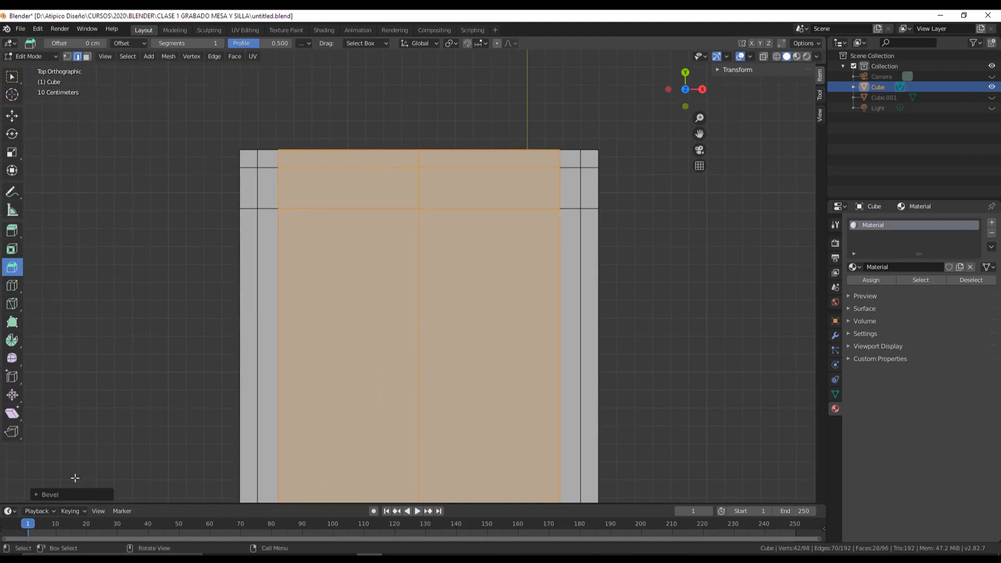
{"action": "left_click", "coordinate": [60, 495]}
{"action": "left_click_drag", "start_coordinate": [105, 320], "coordinate": [113, 321]}
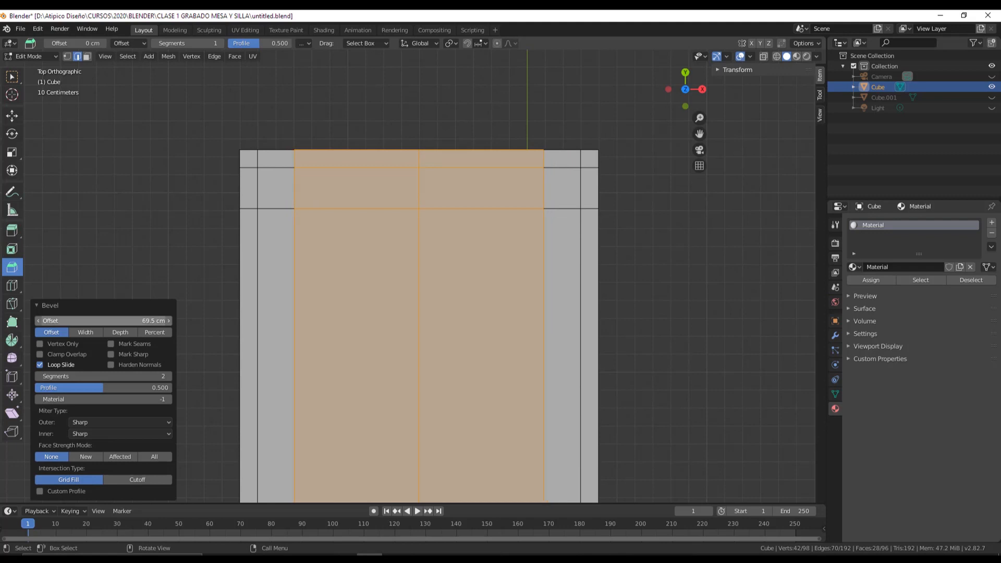
{"action": "left_click", "coordinate": [14, 118]}
{"action": "left_click", "coordinate": [170, 155]}
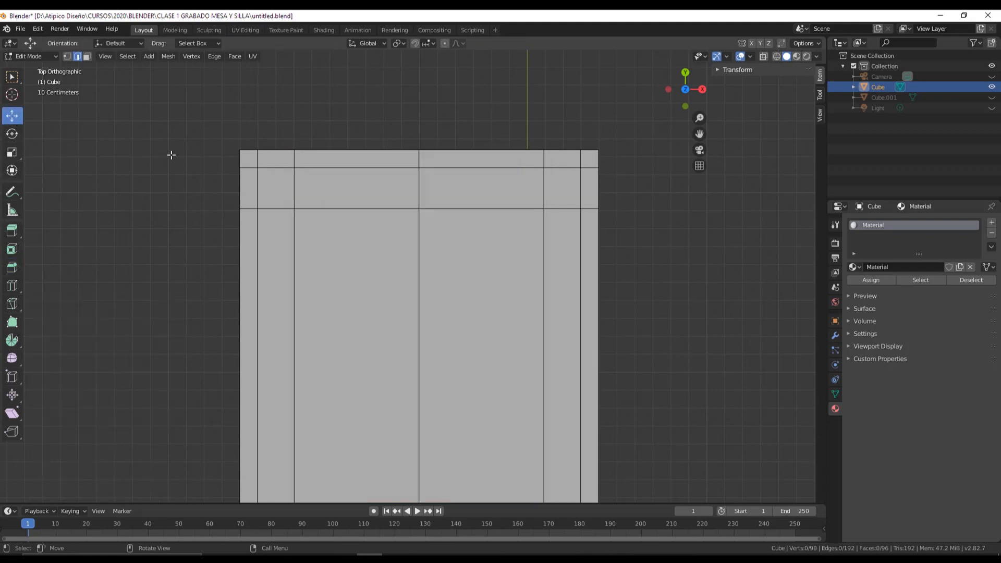
Step: Select the three faces forming an L around the first corner on the slab's underside
{"action": "scroll", "coordinate": [462, 343], "scroll_direction": "down", "scroll_amount": 3}
{"action": "middle_click_drag", "start_coordinate": [513, 385], "coordinate": [437, 173]}
{"action": "left_click", "coordinate": [750, 56]}
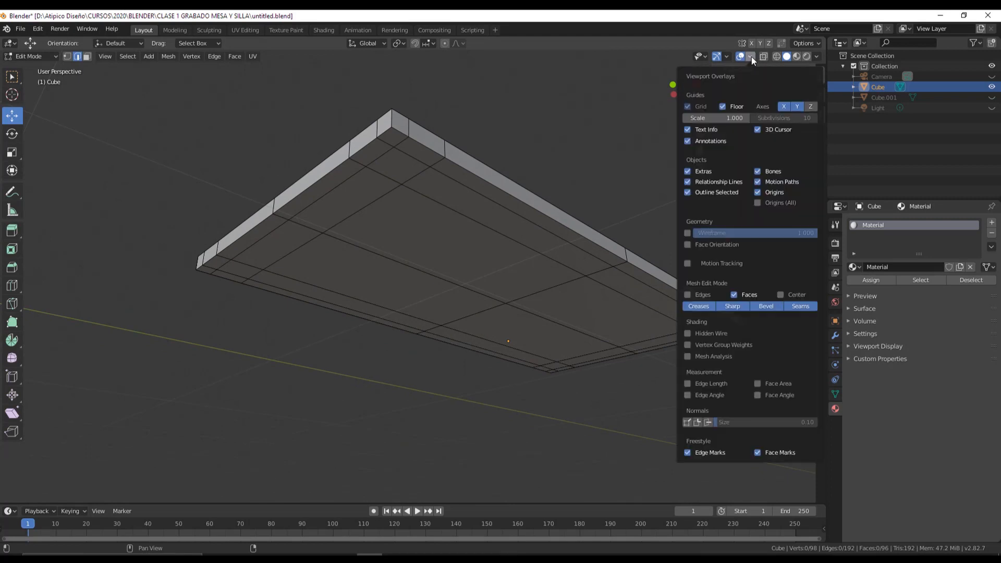
{"action": "middle_click_drag", "start_coordinate": [563, 172], "coordinate": [543, 199]}
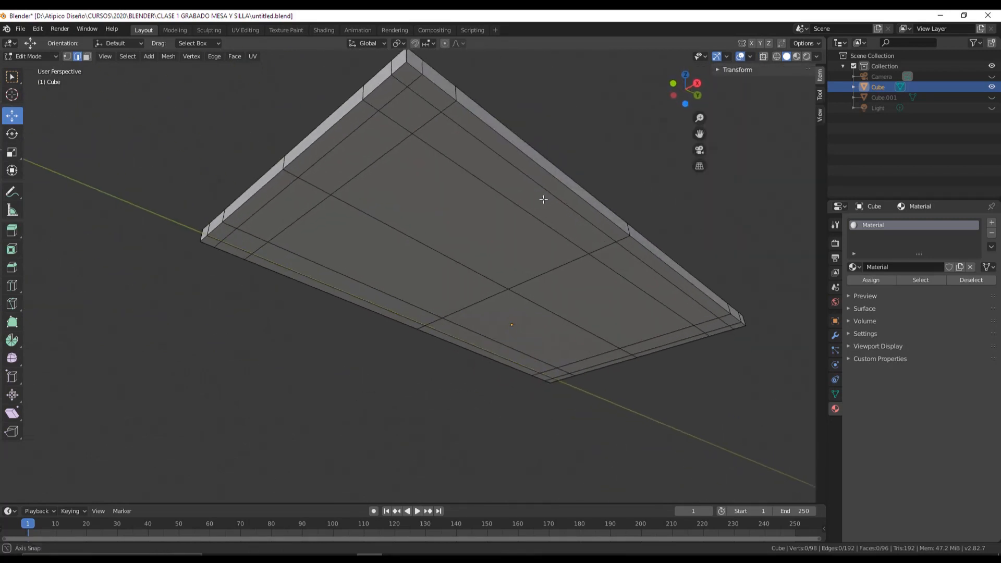
{"action": "middle_click_drag", "start_coordinate": [275, 150], "coordinate": [136, 128]}
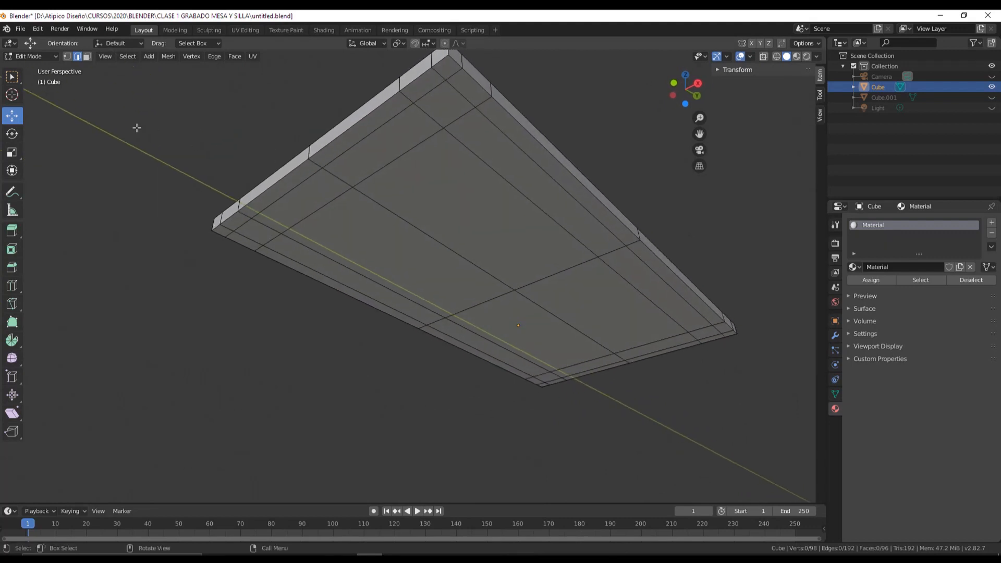
{"action": "left_click", "coordinate": [86, 57]}
{"action": "left_click", "coordinate": [420, 80]}
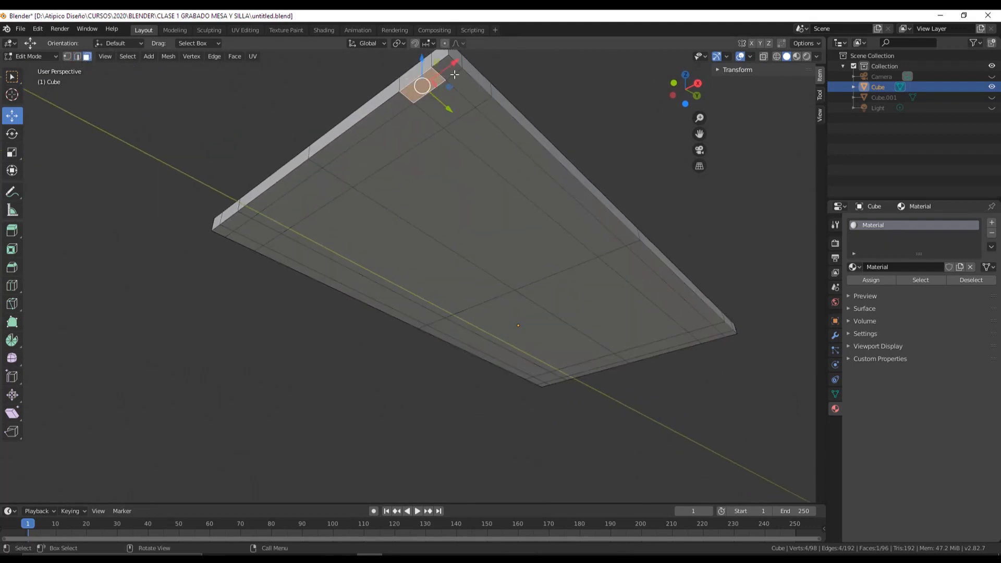
{"action": "scroll", "coordinate": [420, 80], "scroll_direction": "up", "scroll_amount": 3}
{"action": "left_click", "coordinate": [445, 81], "text": "shift"}
{"action": "left_click", "coordinate": [459, 95], "text": "shift"}
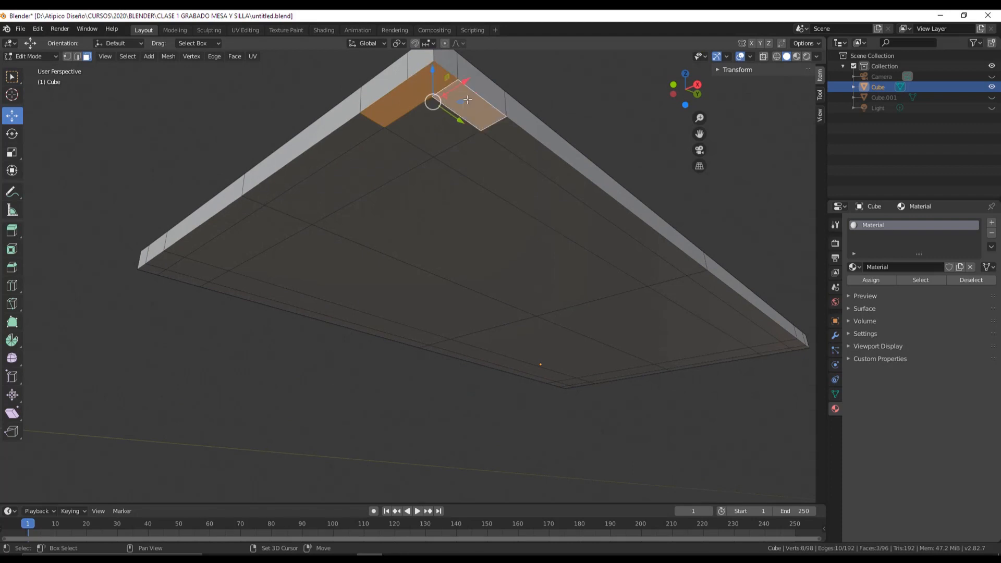
Step: Add the three L-shaped border faces at the second corner of the same short end to the underside selection
{"action": "middle_click_drag", "start_coordinate": [458, 95], "coordinate": [248, 166]}
{"action": "left_click", "coordinate": [243, 177], "text": "shift"}
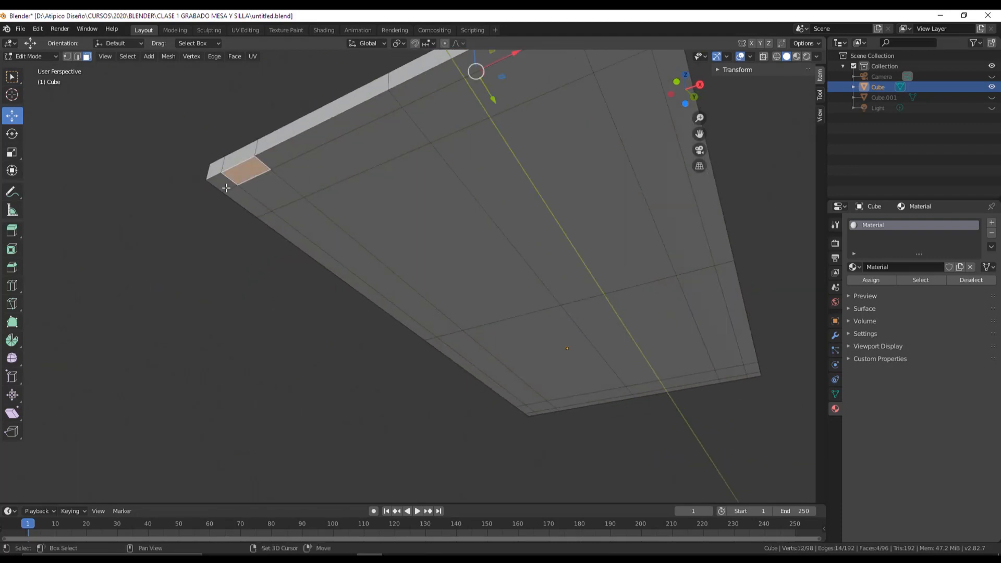
{"action": "left_click", "coordinate": [225, 183], "text": "shift"}
{"action": "left_click", "coordinate": [246, 201], "text": "shift"}
Step: Add the three L-shaped border faces at the third corner, on the opposite short end, to the underside selection
{"action": "middle_click_drag", "start_coordinate": [338, 226], "coordinate": [430, 219]}
{"action": "middle_click_drag", "start_coordinate": [376, 203], "coordinate": [240, 195]}
{"action": "left_click", "coordinate": [280, 191], "text": "shift"}
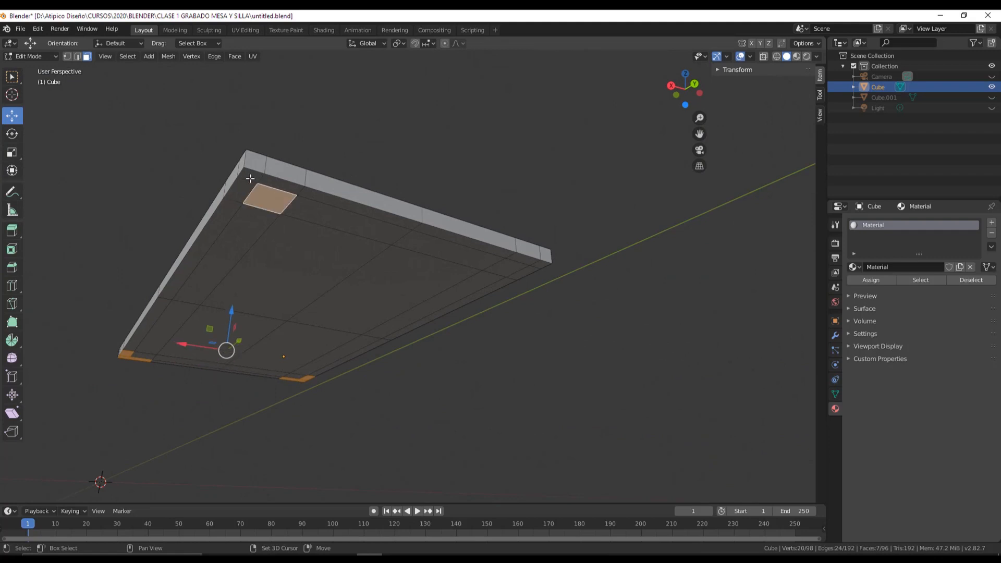
{"action": "left_click", "coordinate": [250, 178], "text": "shift"}
{"action": "left_click", "coordinate": [268, 195], "text": "shift"}
{"action": "left_click", "coordinate": [241, 189], "text": "shift"}
{"action": "left_click", "coordinate": [274, 184], "text": "shift"}
{"action": "middle_click_drag", "start_coordinate": [507, 241], "coordinate": [349, 208]}
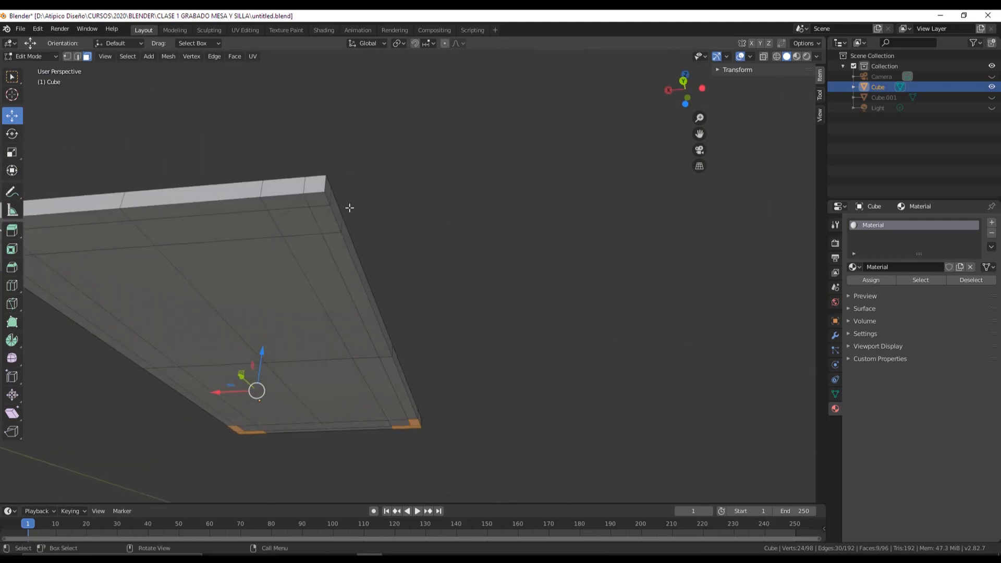
Step: Add the three L-shaped border faces at the fourth corner to the underside selection
{"action": "left_click", "coordinate": [286, 202], "text": "shift"}
{"action": "left_click", "coordinate": [316, 201], "text": "shift"}
{"action": "left_click", "coordinate": [322, 218], "text": "shift"}
{"action": "middle_click_drag", "start_coordinate": [430, 221], "coordinate": [277, 247]}
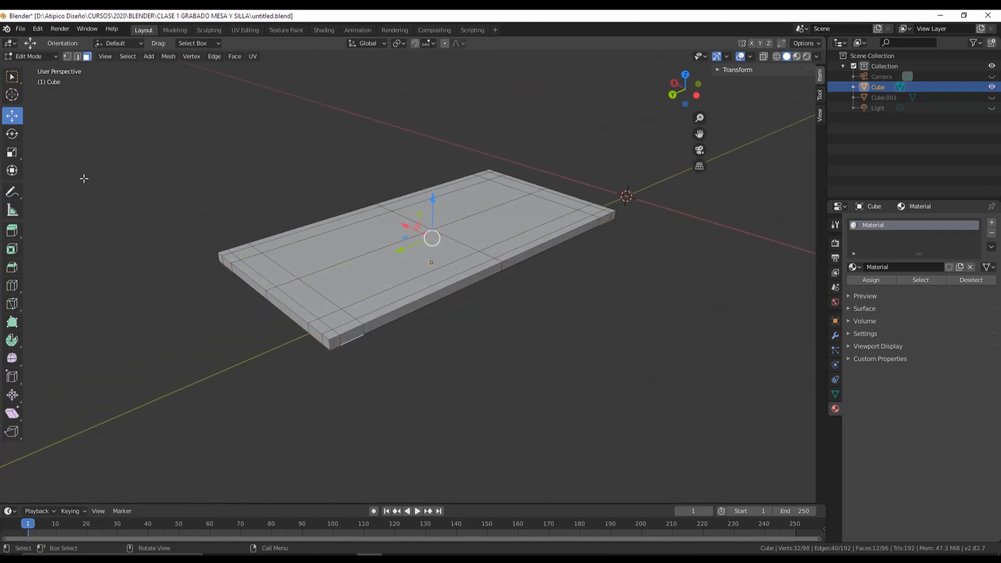
Step: Activate the Extrude Region tool and unhide the Cube.001 reference block
{"action": "left_click", "coordinate": [15, 235]}
{"action": "middle_click_drag", "start_coordinate": [362, 267], "coordinate": [366, 237]}
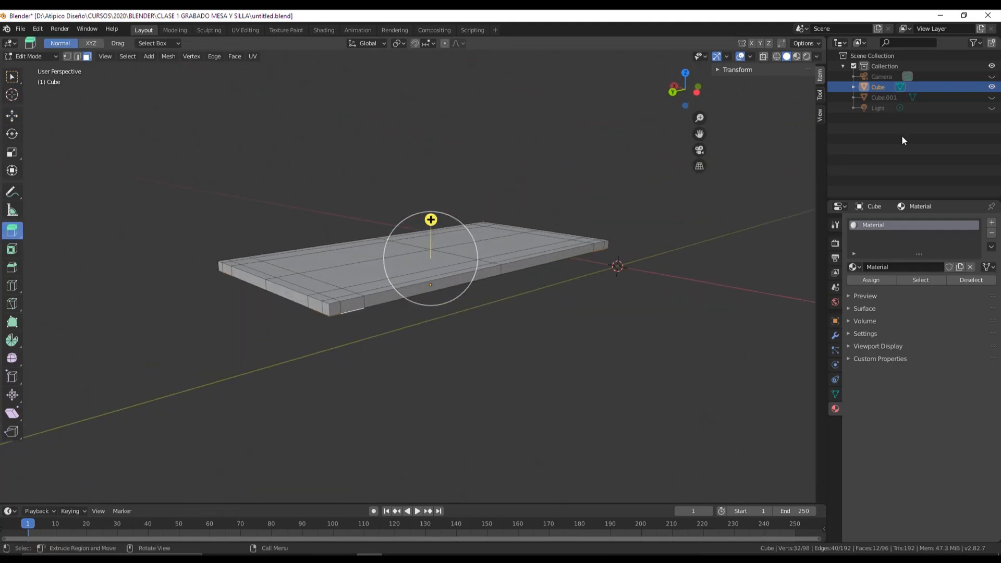
{"action": "left_click", "coordinate": [993, 99]}
{"action": "mouse_move", "coordinate": [552, 271]}
{"action": "middle_mouse_down"}
{"action": "mouse_move", "coordinate": [521, 286]}
{"action": "mouse_move", "coordinate": [584, 261]}
{"action": "mouse_move", "coordinate": [469, 273]}
{"action": "mouse_move", "coordinate": [490, 269]}
{"action": "mouse_move", "coordinate": [464, 282]}
{"action": "mouse_move", "coordinate": [474, 288]}
{"action": "mouse_move", "coordinate": [638, 147]}
{"action": "middle_mouse_up"}
Step: Show the scene in wireframe shading with X-ray enabled, keeping the corner faces selected, and view it from the back in orthographic
{"action": "left_click", "coordinate": [765, 55]}
{"action": "key", "text": "alt+a"}
{"action": "left_click", "coordinate": [797, 56]}
{"action": "key", "text": "ctrl+z"}
{"action": "left_click", "coordinate": [777, 56]}
{"action": "left_click", "coordinate": [764, 56]}
{"action": "middle_click_drag", "start_coordinate": [447, 291], "coordinate": [470, 284]}
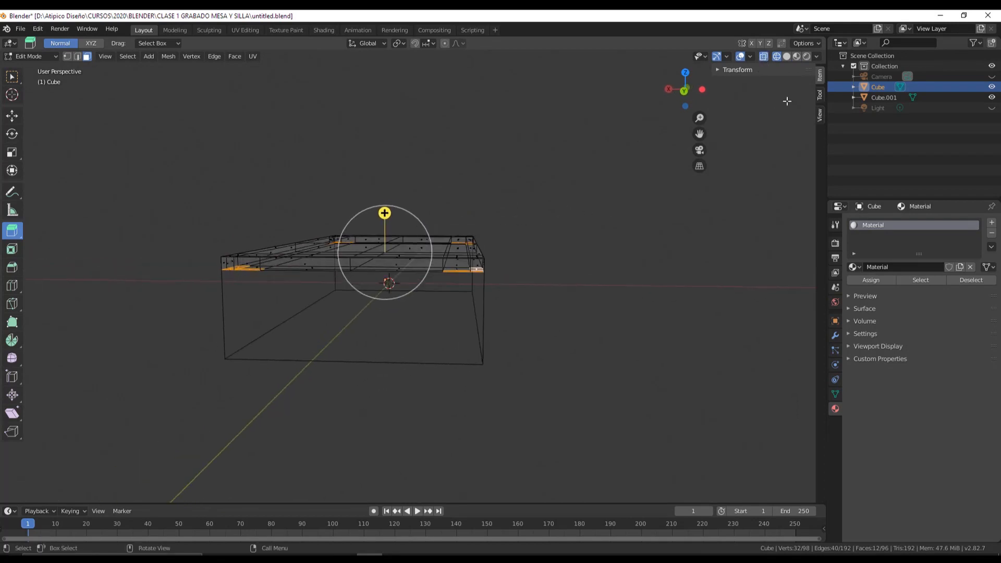
{"action": "left_click", "coordinate": [685, 91]}
{"action": "scroll", "coordinate": [374, 291], "scroll_direction": "up", "scroll_amount": 4}
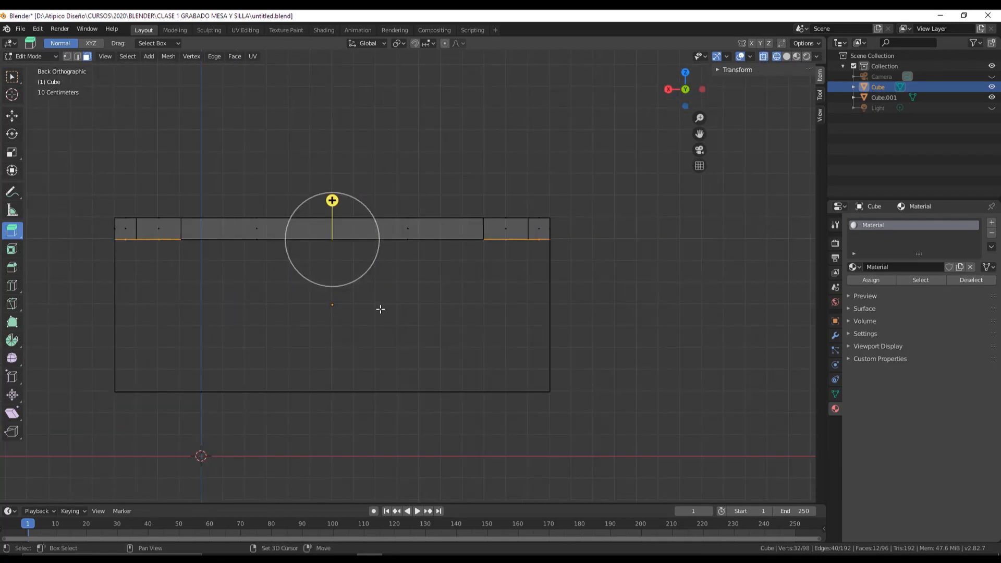
Step: Try to extrude the corner faces downward about 61.3 cm and extend them with vertex snapping, and undo the extrusions
{"action": "middle_click_drag", "start_coordinate": [380, 308], "coordinate": [501, 267], "text": "shift"}
{"action": "left_click_drag", "start_coordinate": [420, 162], "coordinate": [432, 298]}
{"action": "left_click", "coordinate": [402, 44]}
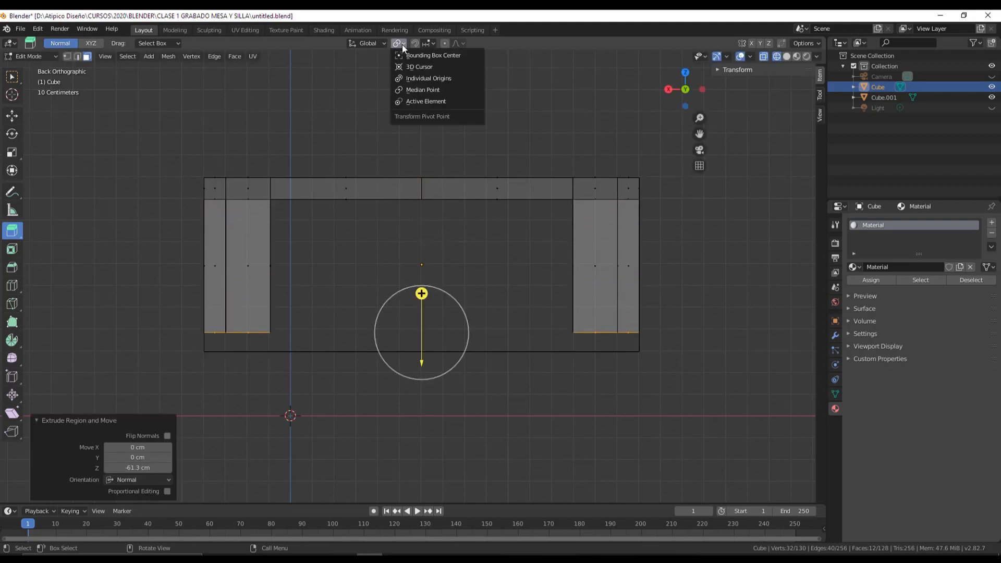
{"action": "left_click", "coordinate": [433, 44]}
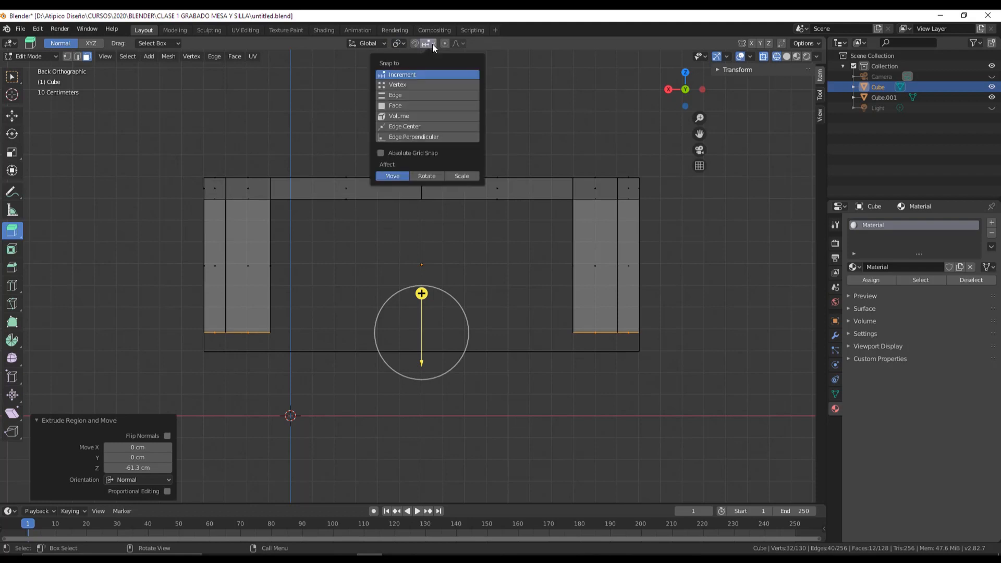
{"action": "left_click", "coordinate": [410, 88]}
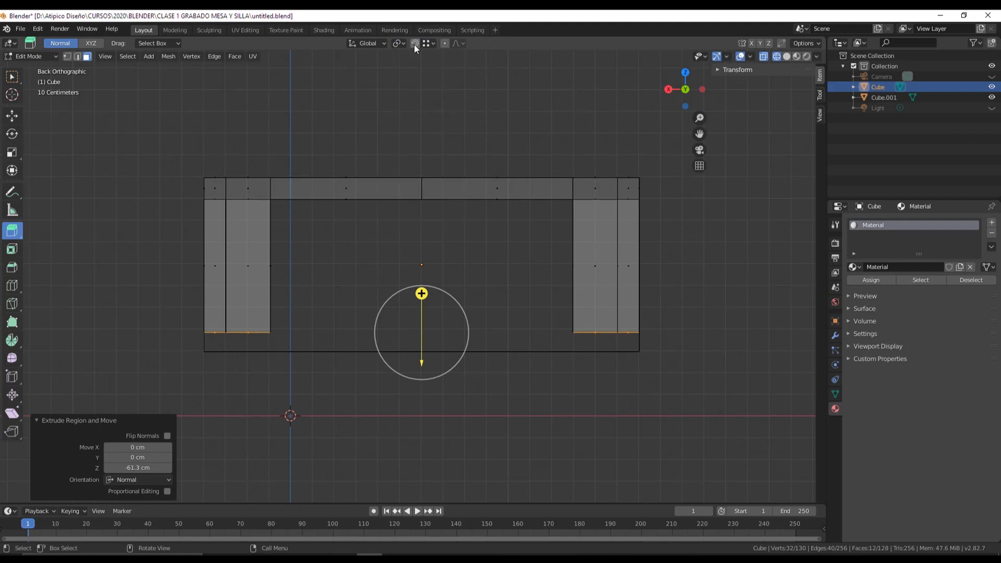
{"action": "left_click_drag", "start_coordinate": [421, 294], "coordinate": [310, 356]}
{"action": "key", "text": "ctrl+z"}
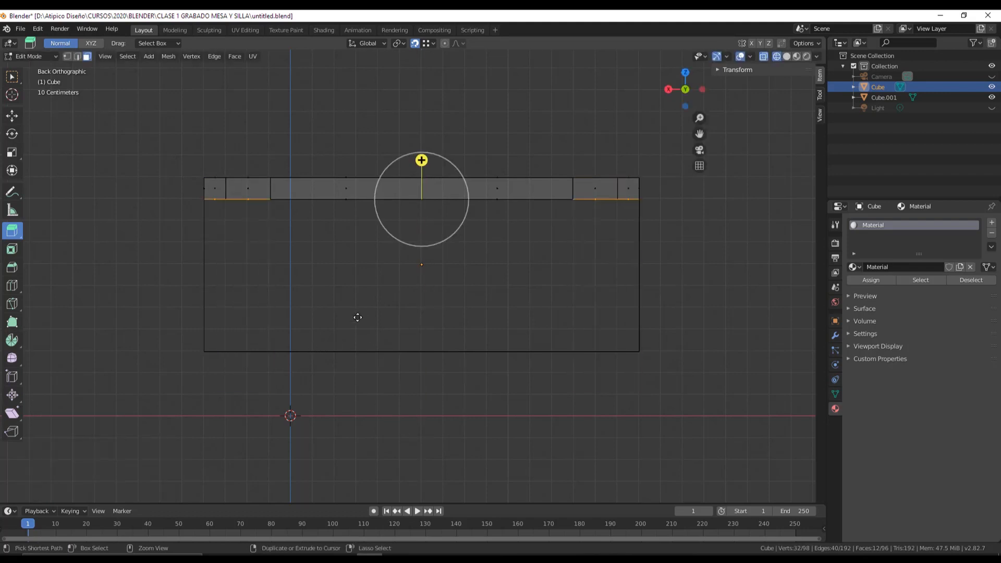
Step: Set snapping to Edge and extrude the corner faces 70 cm downward to the reference block's bottom edge
{"action": "left_click", "coordinate": [432, 43]}
{"action": "left_click", "coordinate": [401, 96]}
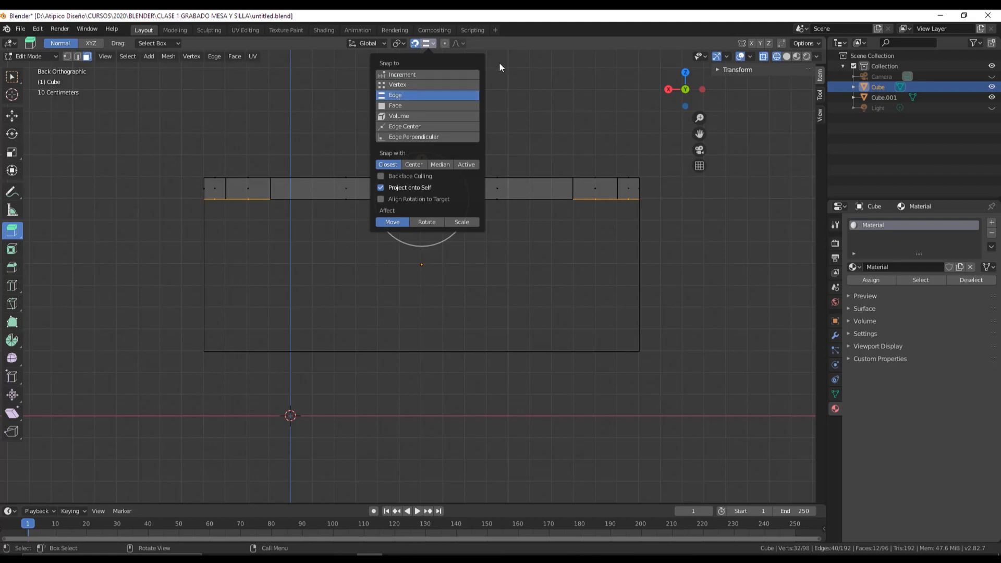
{"action": "left_click_drag", "start_coordinate": [422, 161], "coordinate": [246, 338]}
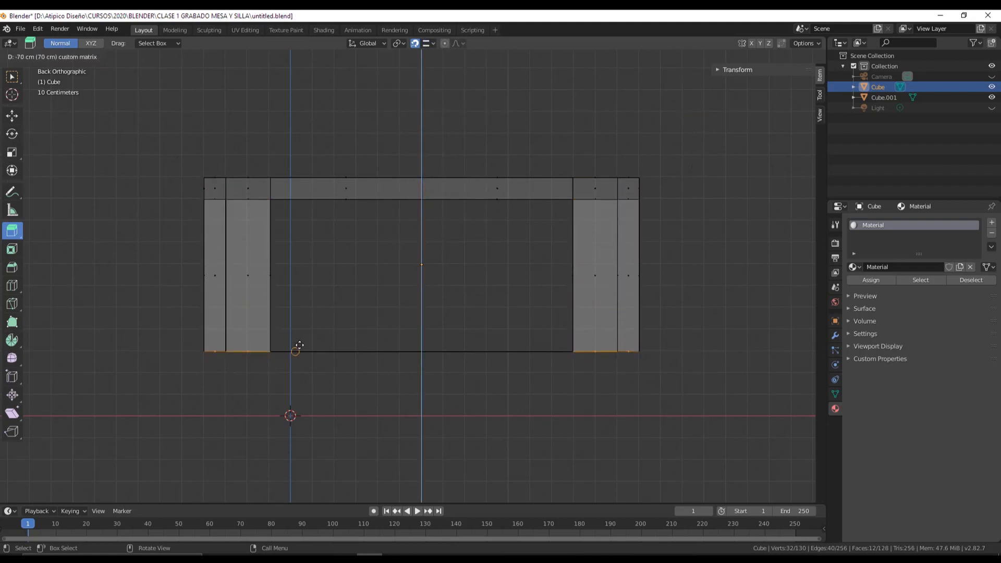
{"action": "left_click_drag", "start_coordinate": [328, 351], "coordinate": [328, 350]}
{"action": "scroll", "coordinate": [603, 362], "scroll_direction": "up", "scroll_amount": 1}
{"action": "scroll", "coordinate": [624, 362], "scroll_direction": "down", "scroll_amount": 2}
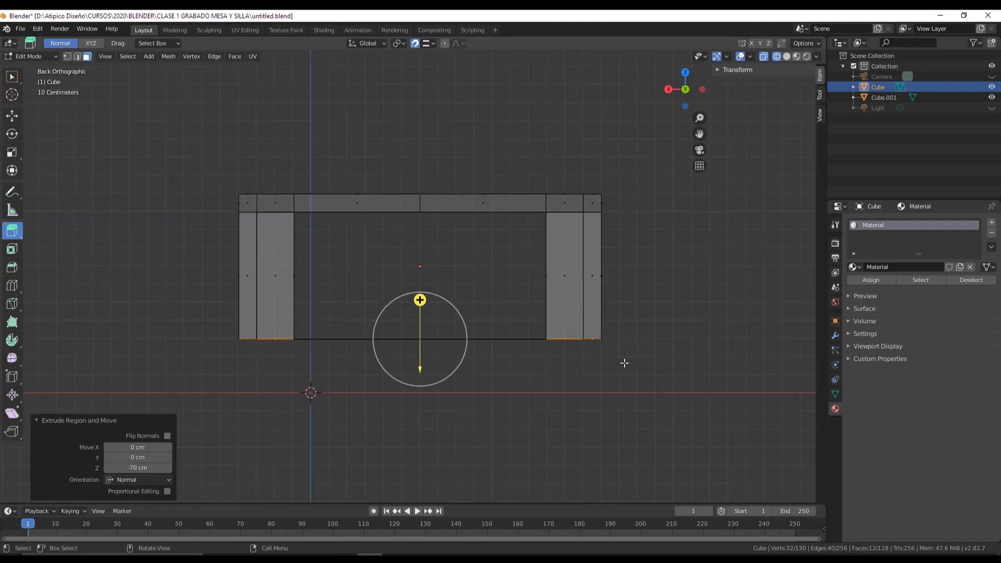
Step: Switch to the Move tool and hide the Cube.001 reference block
{"action": "left_click", "coordinate": [12, 116]}
{"action": "middle_click_drag", "start_coordinate": [677, 257], "coordinate": [603, 254]}
{"action": "left_click", "coordinate": [992, 97]}
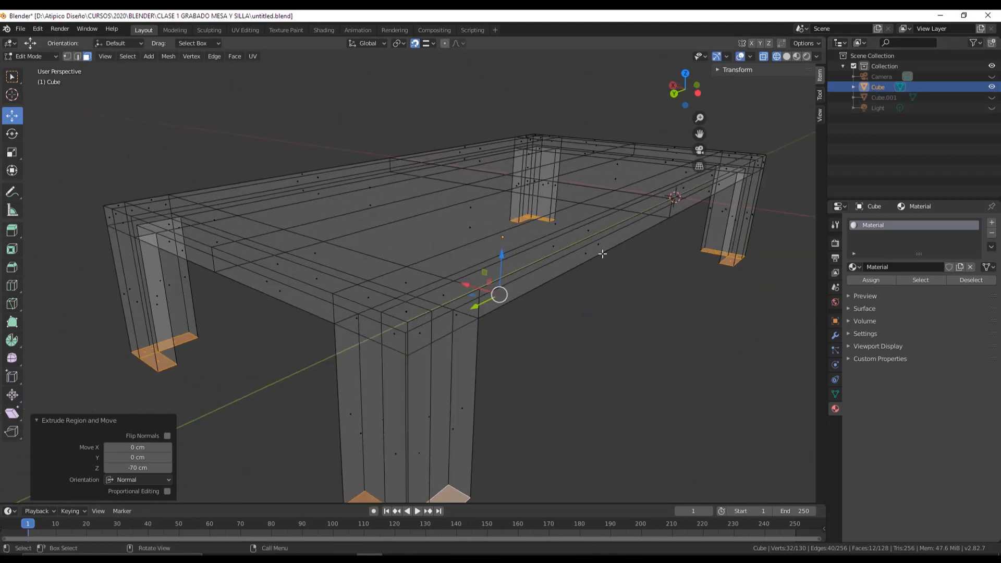
{"action": "scroll", "coordinate": [603, 254], "scroll_direction": "down", "scroll_amount": 5}
{"action": "middle_click_drag", "start_coordinate": [552, 219], "coordinate": [523, 201]}
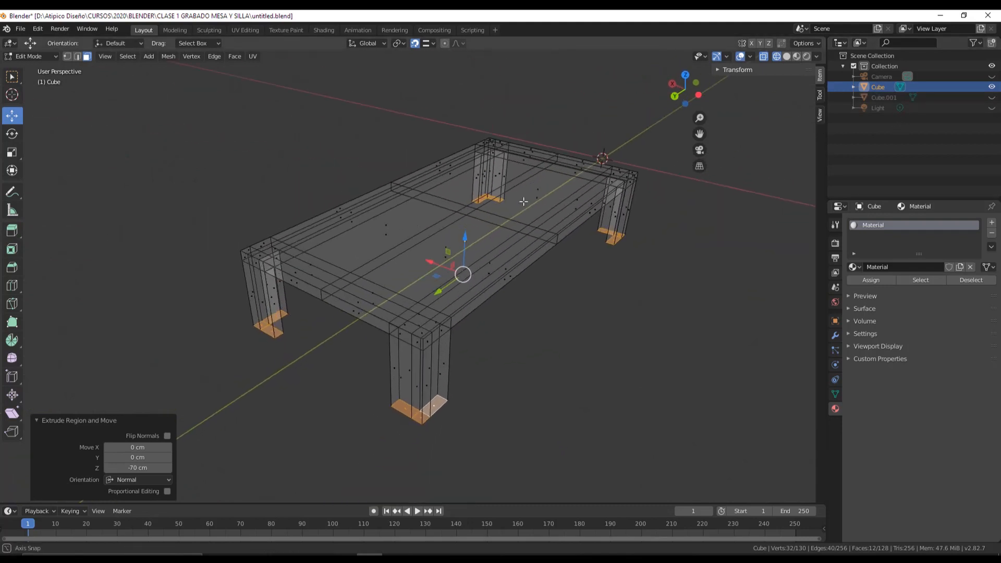
Step: Display the table in solid shading with X-ray off, and clear the face selection
{"action": "left_click", "coordinate": [764, 57]}
{"action": "left_click", "coordinate": [784, 57]}
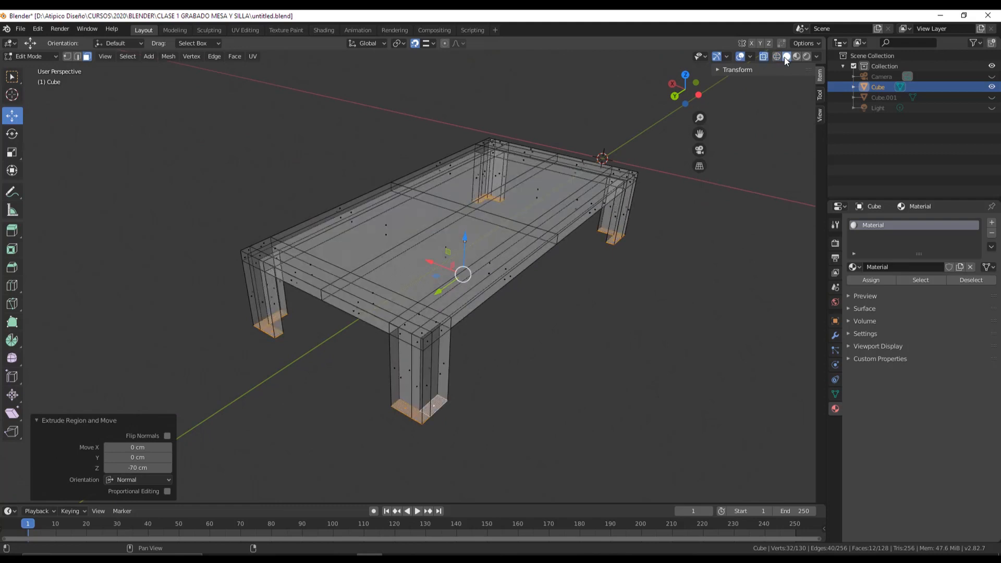
{"action": "middle_click_drag", "start_coordinate": [396, 157], "coordinate": [404, 151]}
{"action": "key", "text": "alt+a"}
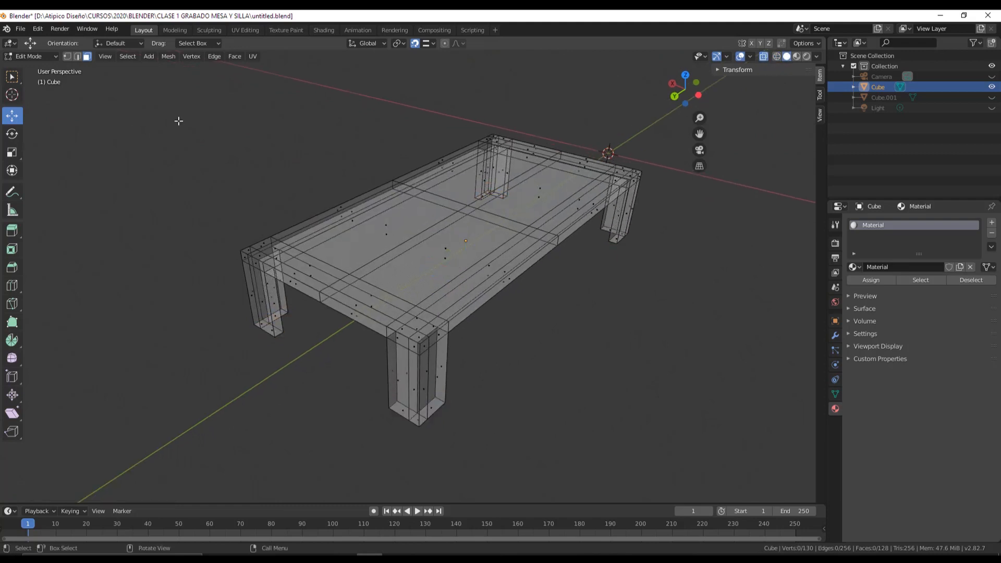
{"action": "left_click", "coordinate": [12, 134]}
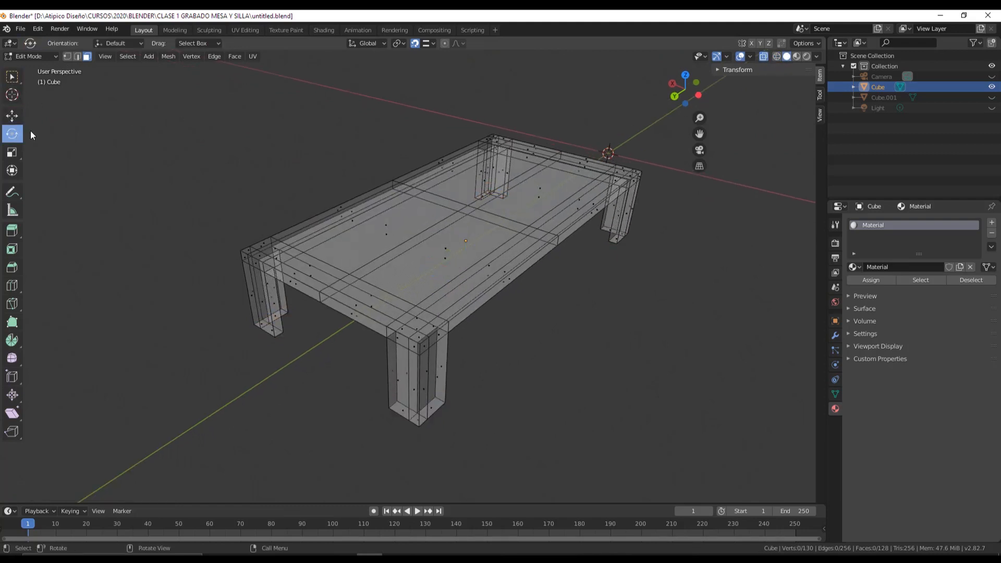
{"action": "left_click", "coordinate": [764, 57]}
{"action": "mouse_move", "coordinate": [625, 182]}
{"action": "middle_mouse_down"}
{"action": "mouse_move", "coordinate": [547, 221]}
{"action": "mouse_move", "coordinate": [628, 174]}
{"action": "mouse_move", "coordinate": [728, 180]}
{"action": "mouse_move", "coordinate": [526, 165]}
{"action": "mouse_move", "coordinate": [756, 167]}
{"action": "mouse_move", "coordinate": [735, 164]}
{"action": "mouse_move", "coordinate": [653, 192]}
{"action": "mouse_move", "coordinate": [543, 172]}
{"action": "mouse_move", "coordinate": [590, 195]}
{"action": "mouse_move", "coordinate": [620, 172]}
{"action": "middle_mouse_up"}
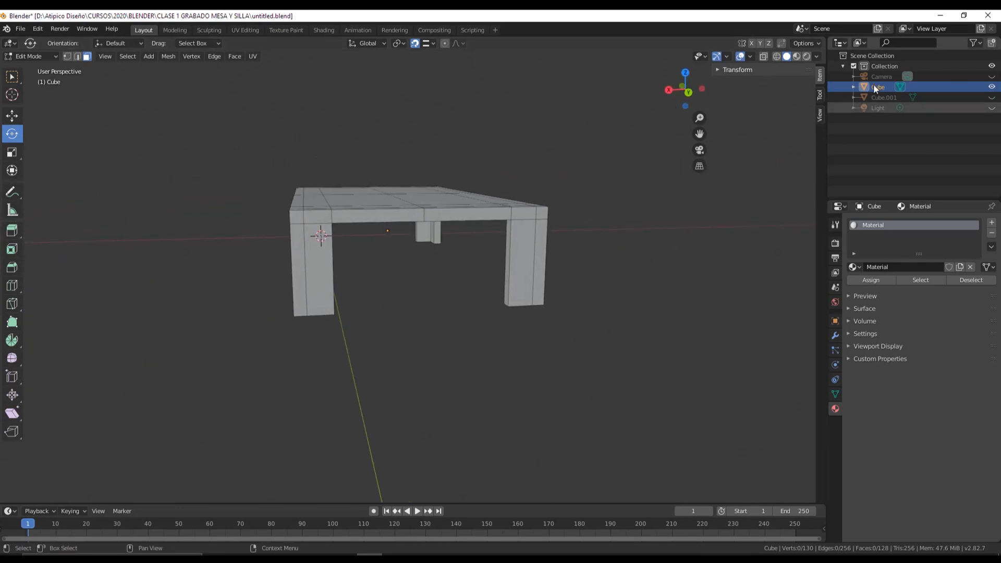
Step: Switch to the back orthographic view with vertex selection mode and the Move tool active
{"action": "left_click", "coordinate": [677, 105]}
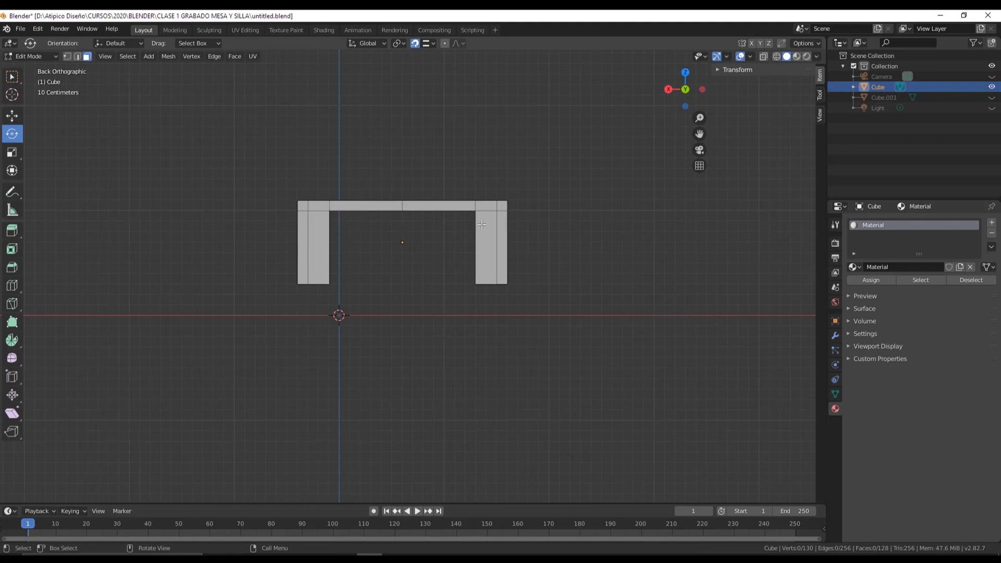
{"action": "scroll", "coordinate": [493, 230], "scroll_direction": "up", "scroll_amount": 2}
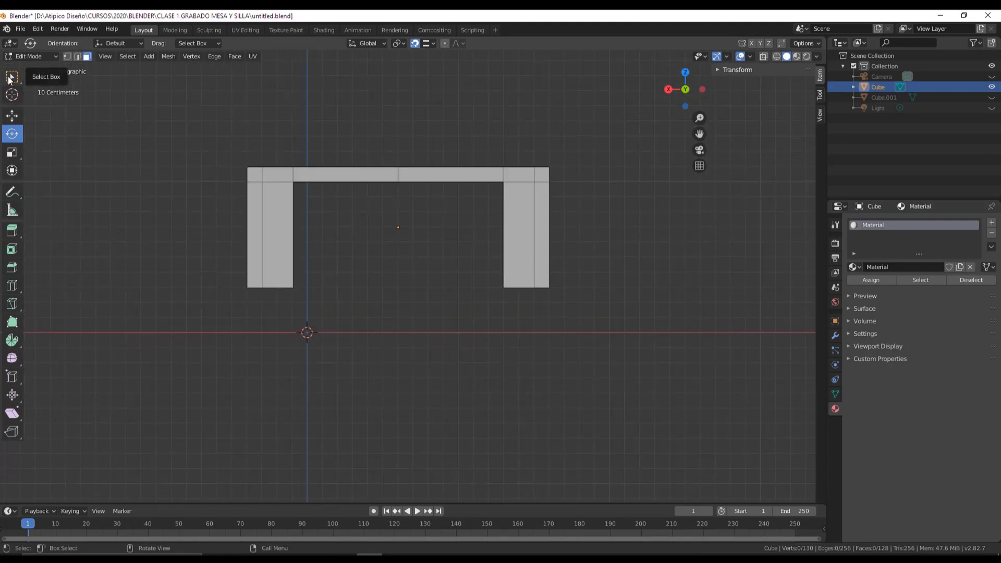
{"action": "left_click_drag", "start_coordinate": [12, 78], "coordinate": [71, 101]}
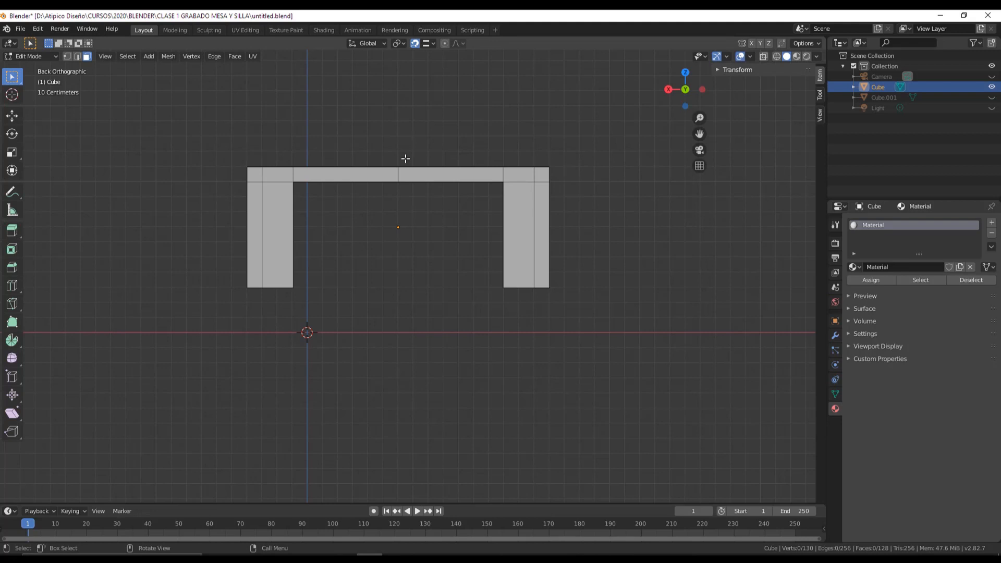
{"action": "middle_click_drag", "start_coordinate": [438, 208], "coordinate": [427, 260], "text": "shift"}
{"action": "left_click", "coordinate": [11, 115]}
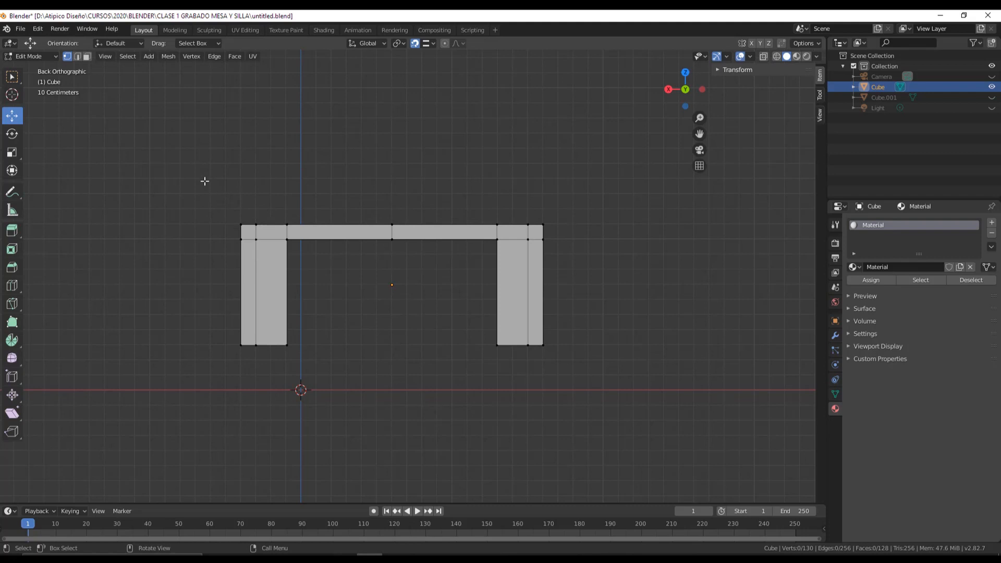
Step: Try to box-select the tabletop's vertices from the back with X-ray off, and check the selection in perspective
{"action": "key", "text": "b"}
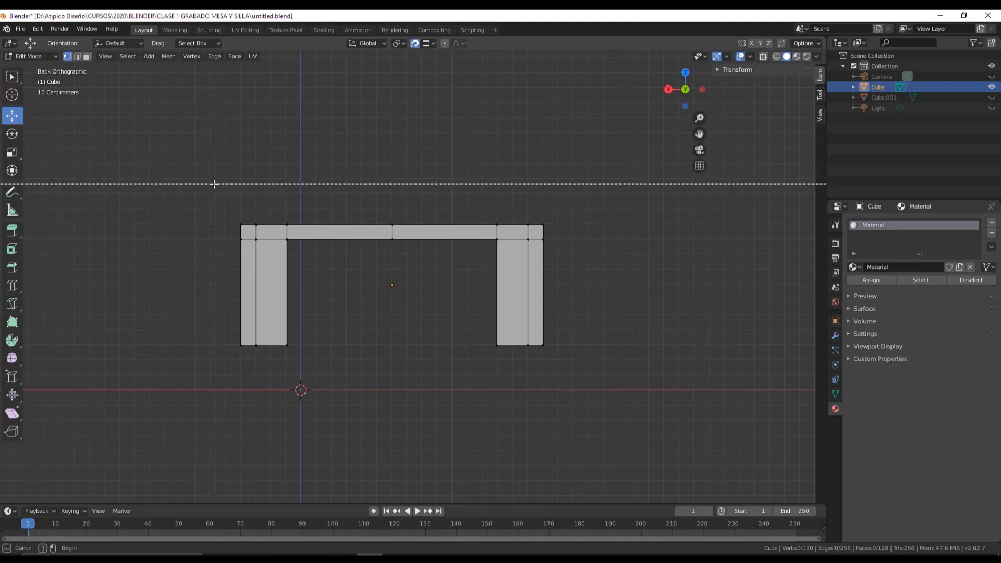
{"action": "left_click_drag", "start_coordinate": [214, 184], "coordinate": [572, 268]}
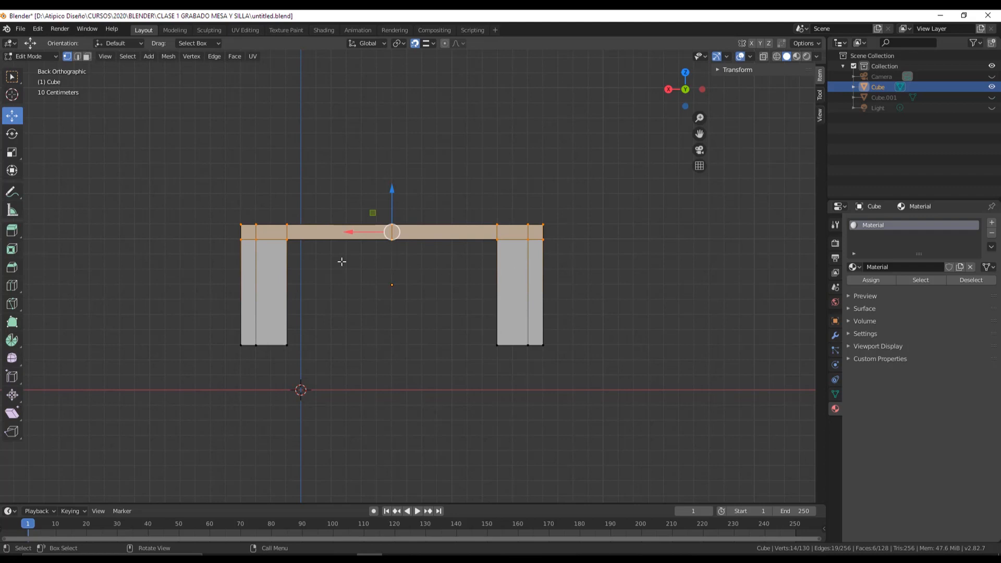
{"action": "middle_click_drag", "start_coordinate": [341, 262], "coordinate": [418, 277]}
{"action": "middle_click_drag", "start_coordinate": [529, 276], "coordinate": [498, 263]}
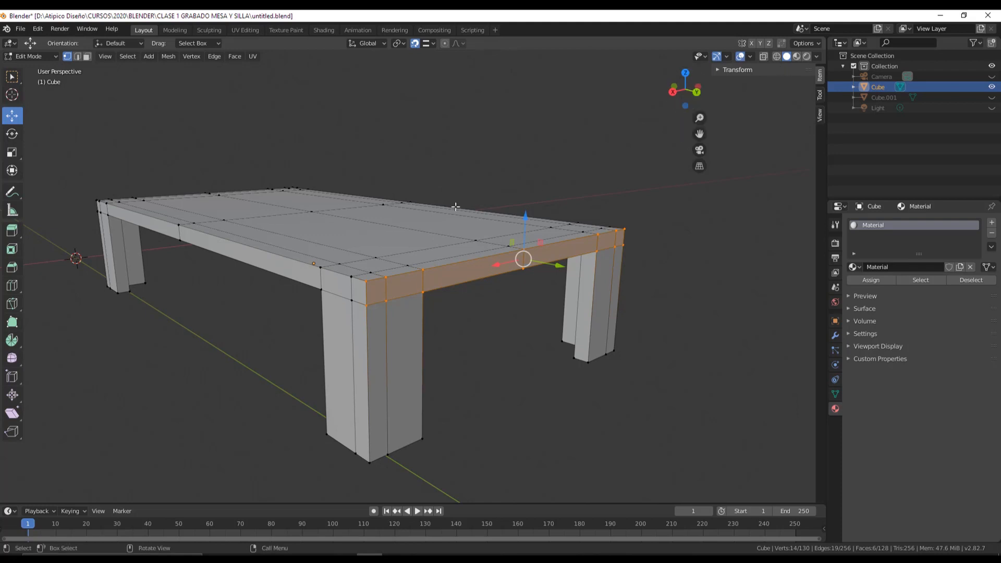
{"action": "middle_click_drag", "start_coordinate": [456, 206], "coordinate": [495, 214]}
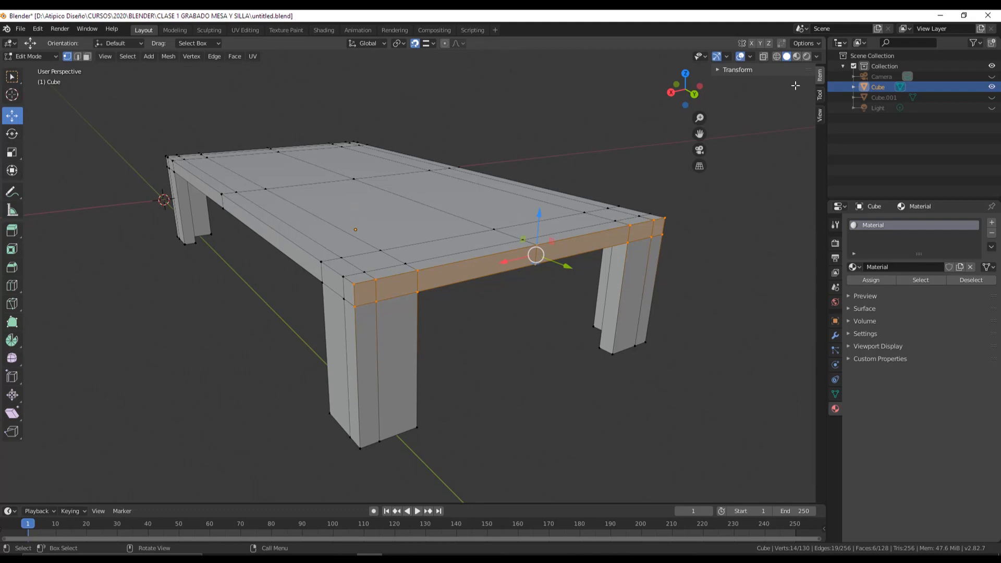
Step: Switch to wireframe shading with X-ray enabled and return to the back orthographic view
{"action": "left_click", "coordinate": [764, 57]}
{"action": "left_click", "coordinate": [694, 94]}
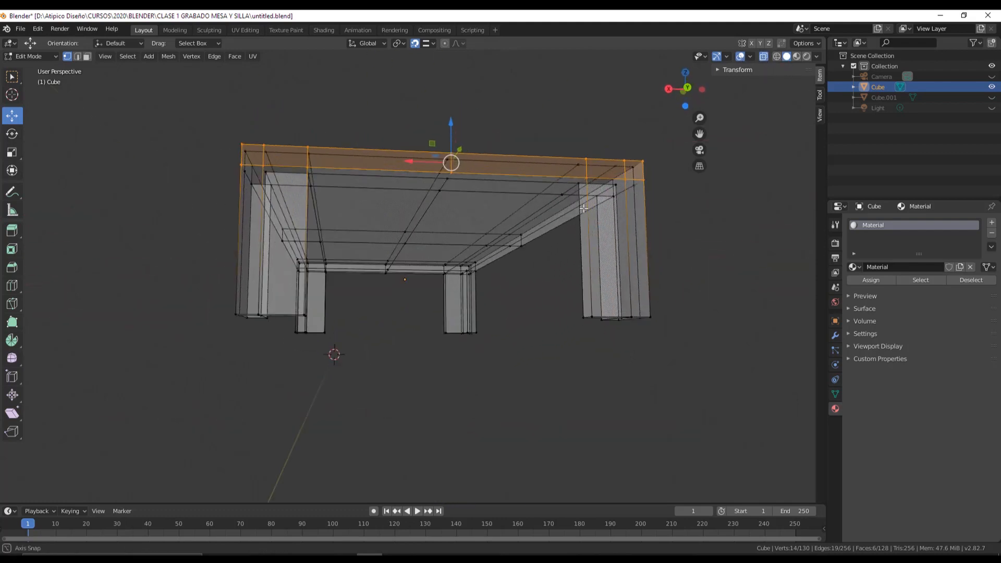
{"action": "left_click", "coordinate": [685, 92]}
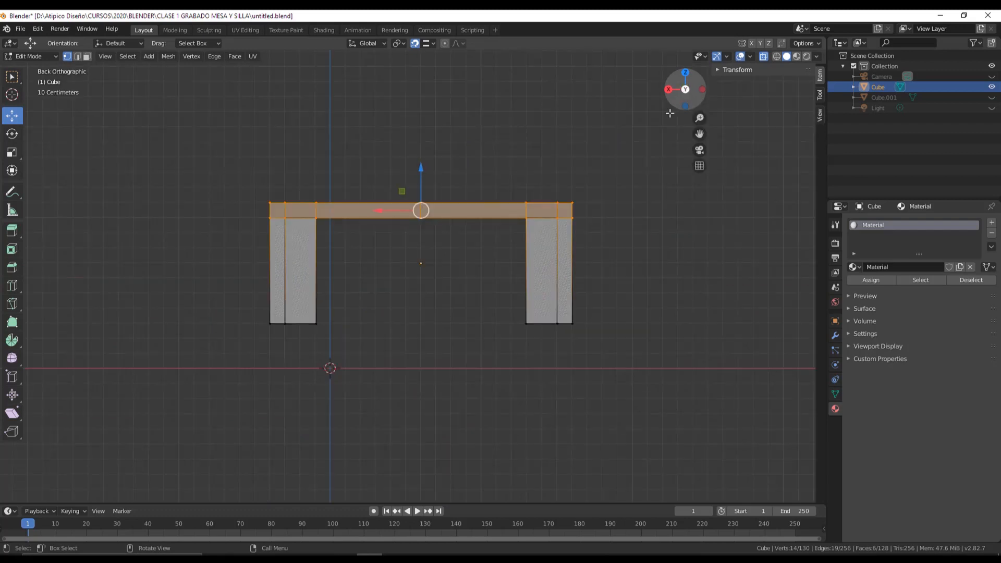
{"action": "scroll", "coordinate": [554, 189], "scroll_direction": "up", "scroll_amount": 3}
{"action": "left_click", "coordinate": [776, 57]}
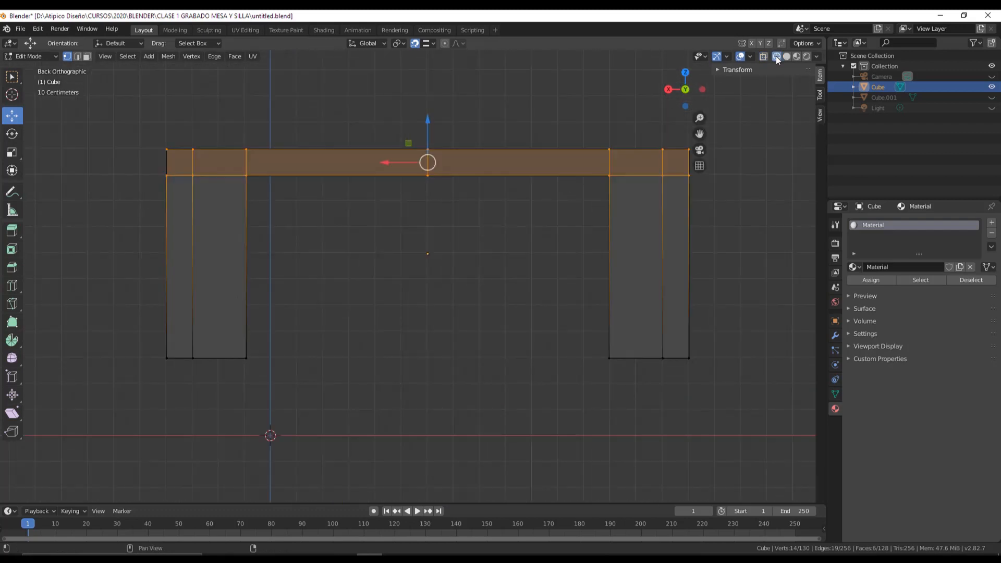
{"action": "left_click", "coordinate": [763, 57]}
{"action": "middle_click_drag", "start_coordinate": [577, 186], "coordinate": [573, 207]}
{"action": "left_click", "coordinate": [684, 93]}
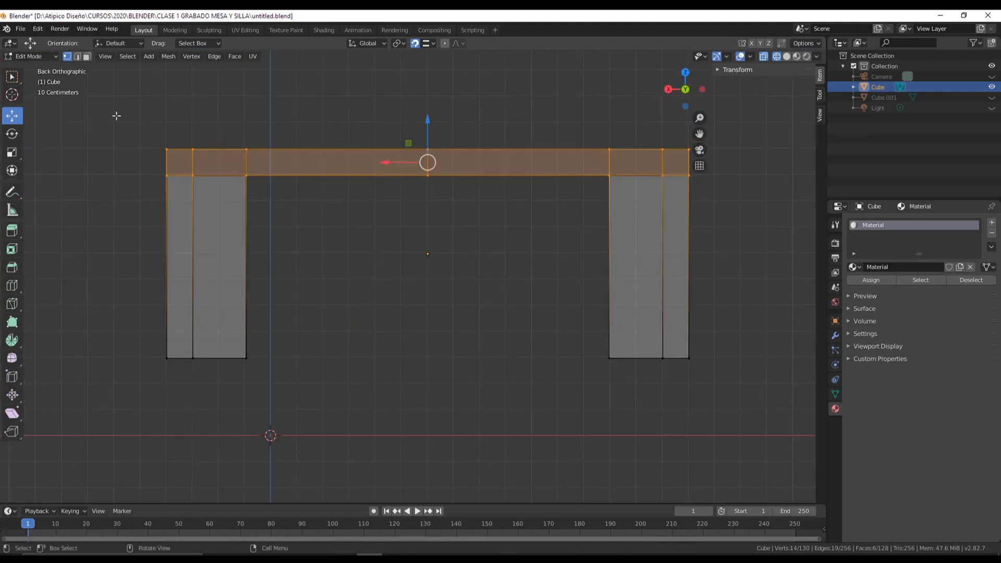
Step: Clear the selection and box-select all of the tabletop's vertices through the mesh, leaving out the leg bottoms
{"action": "left_click", "coordinate": [102, 106]}
{"action": "scroll", "coordinate": [131, 133], "scroll_direction": "down", "scroll_amount": 1}
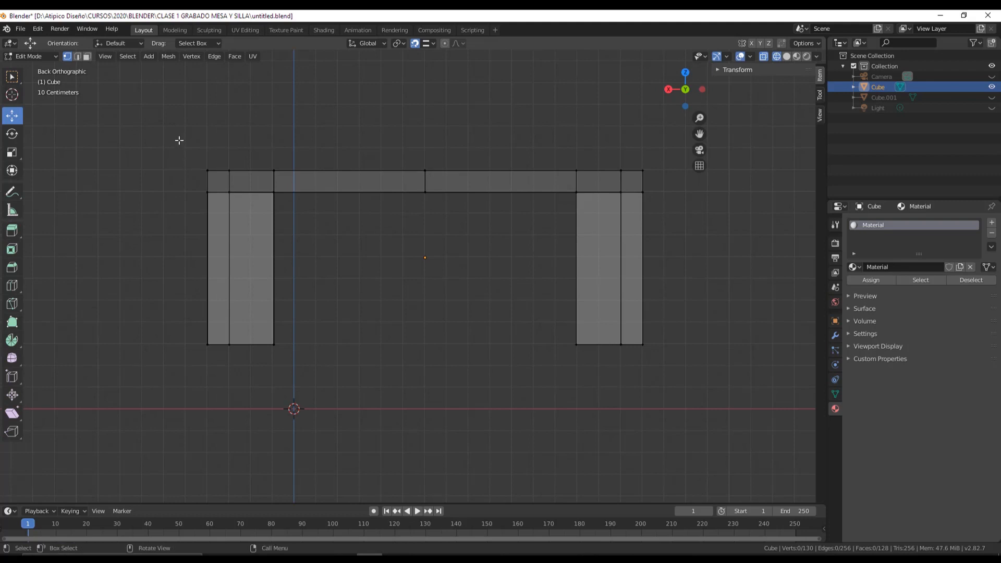
{"action": "left_click_drag", "start_coordinate": [173, 130], "coordinate": [660, 227]}
{"action": "scroll", "coordinate": [537, 244], "scroll_direction": "down", "scroll_amount": 2}
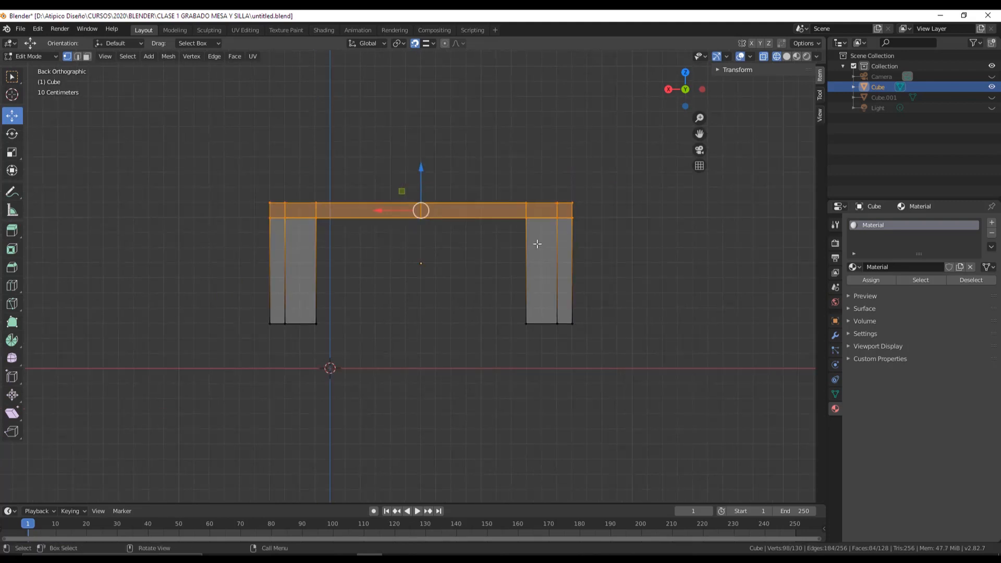
{"action": "scroll", "coordinate": [528, 235], "scroll_direction": "up", "scroll_amount": 1}
{"action": "middle_click_drag", "start_coordinate": [495, 225], "coordinate": [480, 265], "text": "shift"}
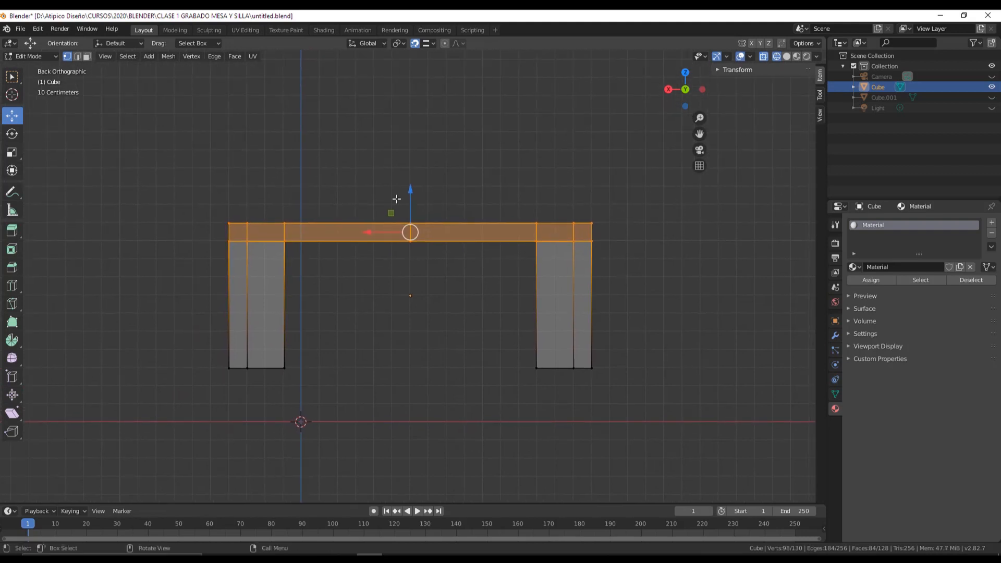
Step: Move the selected tabletop vertices up about 29.1 cm along Z, plus another 2.2 cm, to lengthen the legs
{"action": "left_click_drag", "start_coordinate": [410, 201], "coordinate": [420, 147]}
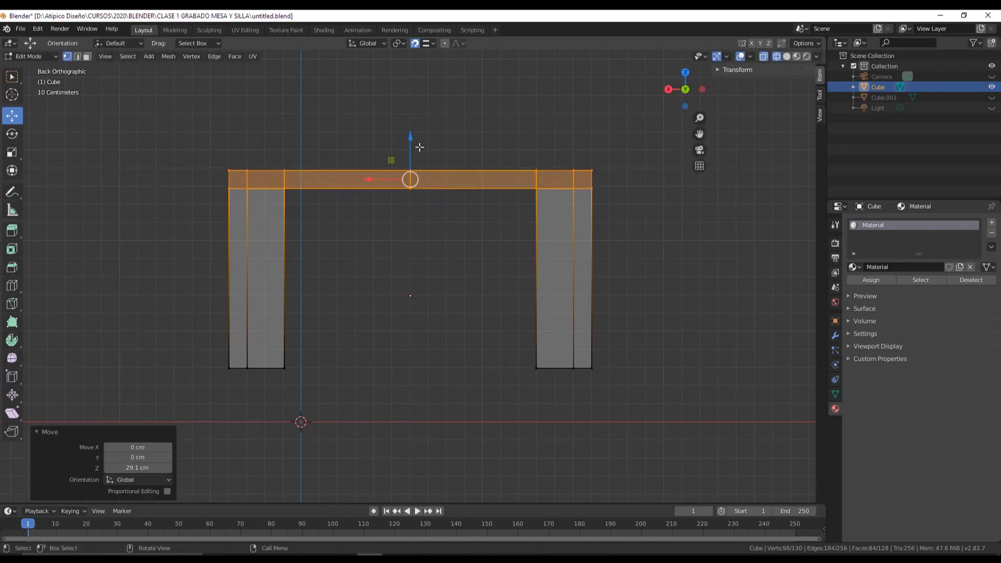
{"action": "middle_click_drag", "start_coordinate": [678, 276], "coordinate": [593, 299]}
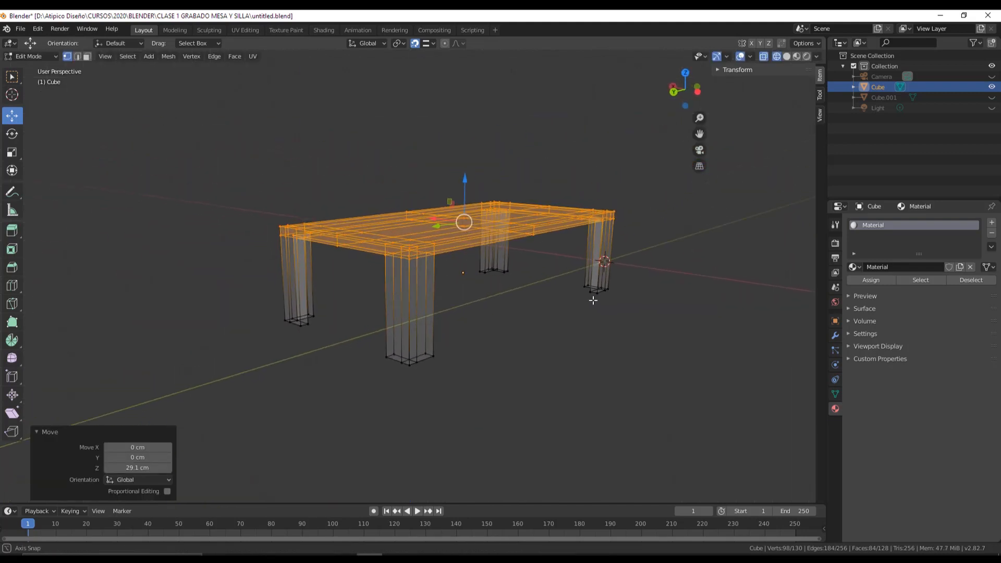
{"action": "scroll", "coordinate": [593, 300], "scroll_direction": "up", "scroll_amount": 1}
{"action": "left_click_drag", "start_coordinate": [472, 188], "coordinate": [473, 185]}
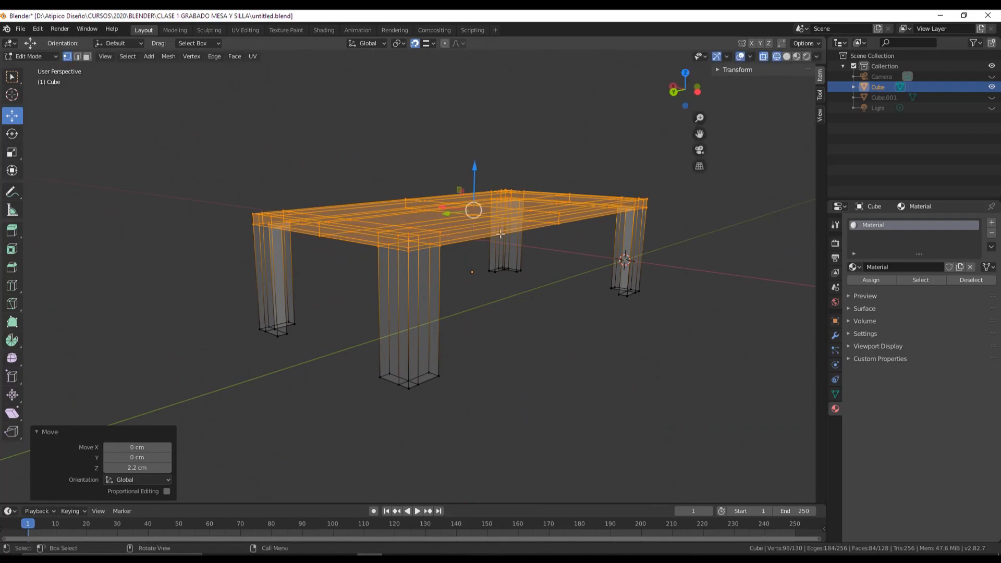
{"action": "mouse_move", "coordinate": [626, 245]}
{"action": "middle_mouse_down"}
{"action": "mouse_move", "coordinate": [651, 257]}
{"action": "mouse_move", "coordinate": [572, 301]}
{"action": "mouse_move", "coordinate": [532, 273]}
{"action": "middle_mouse_up"}
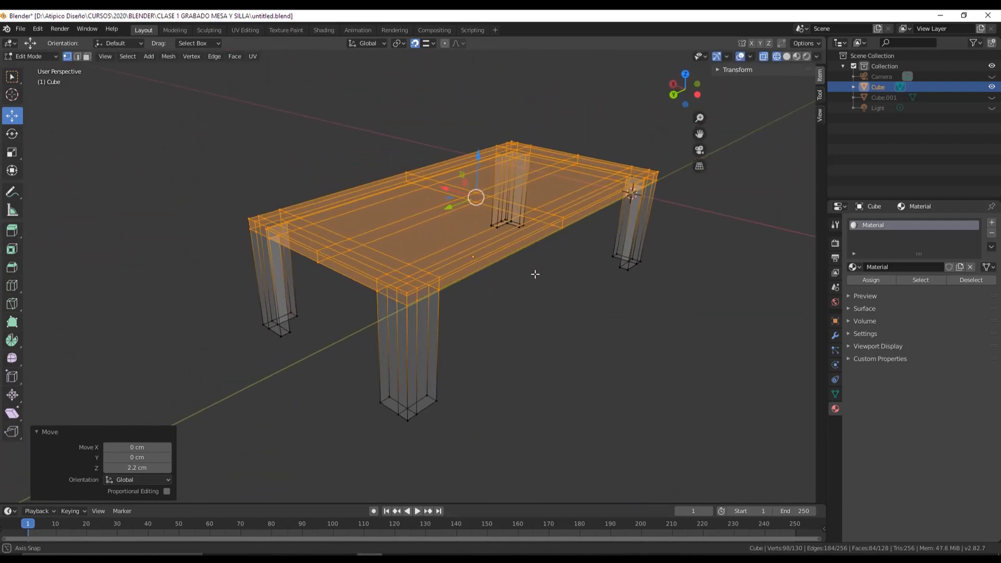
Step: Switch the viewport from wireframe to Solid shading and clear the vertex selection
{"action": "left_click", "coordinate": [786, 57]}
{"action": "left_click", "coordinate": [787, 56]}
{"action": "left_click", "coordinate": [577, 92]}
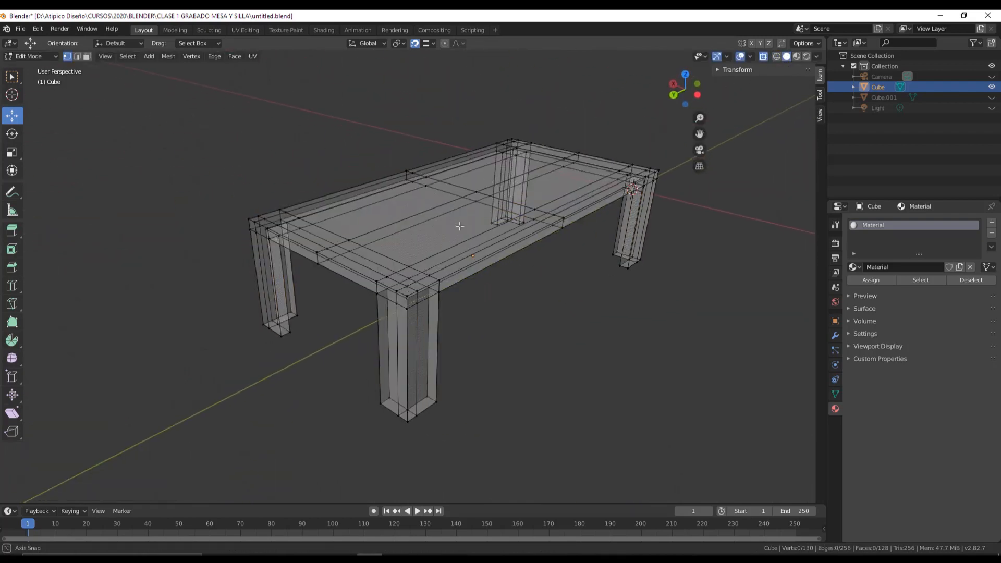
{"action": "mouse_move", "coordinate": [590, 125]}
{"action": "middle_mouse_down"}
{"action": "mouse_move", "coordinate": [542, 248]}
{"action": "mouse_move", "coordinate": [509, 214]}
{"action": "mouse_move", "coordinate": [528, 240]}
{"action": "mouse_move", "coordinate": [474, 252]}
{"action": "mouse_move", "coordinate": [489, 175]}
{"action": "mouse_move", "coordinate": [467, 141]}
{"action": "mouse_move", "coordinate": [557, 277]}
{"action": "mouse_move", "coordinate": [523, 254]}
{"action": "middle_mouse_up"}
Step: Turn X-ray off and box-select the tabletop from the side to check which vertices get selected
{"action": "left_click", "coordinate": [764, 57]}
{"action": "middle_click_drag", "start_coordinate": [491, 192], "coordinate": [154, 215]}
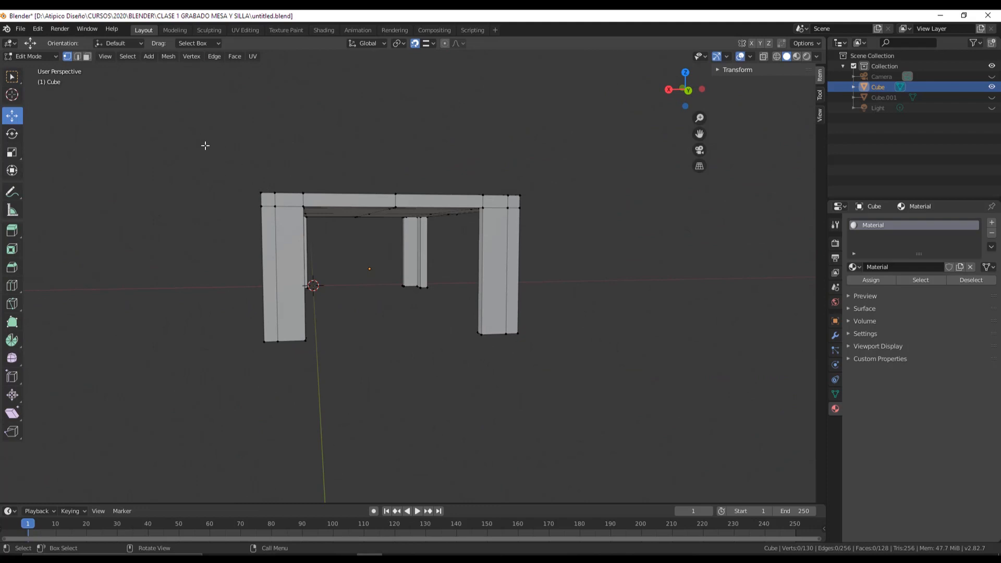
{"action": "left_click_drag", "start_coordinate": [205, 146], "coordinate": [593, 249]}
{"action": "middle_click_drag", "start_coordinate": [593, 249], "coordinate": [668, 134]}
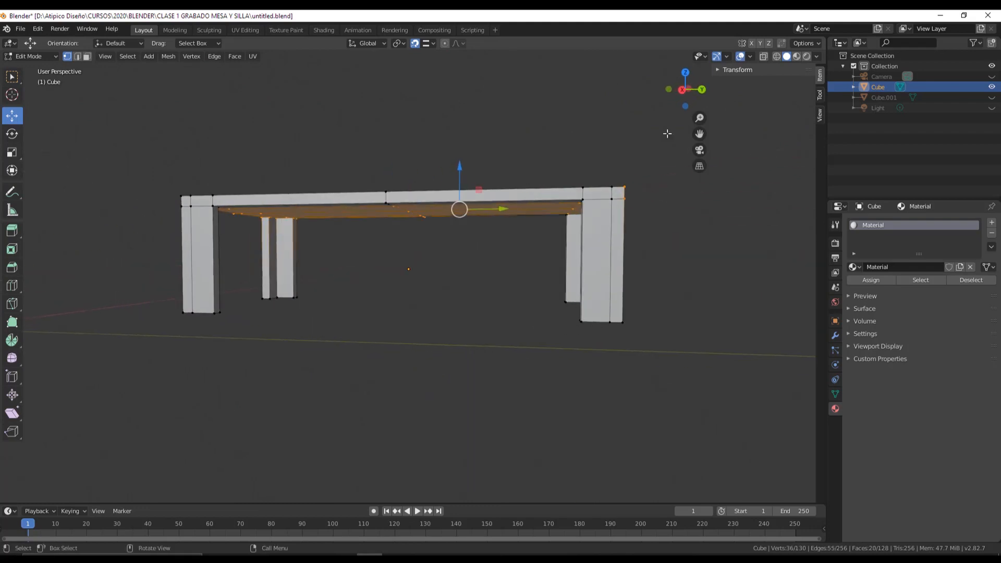
Step: Turn X-ray on and box-select all tabletop vertices, including the hidden ones
{"action": "left_click", "coordinate": [764, 57]}
{"action": "middle_click_drag", "start_coordinate": [772, 56], "coordinate": [159, 146]}
{"action": "left_click_drag", "start_coordinate": [142, 132], "coordinate": [698, 246]}
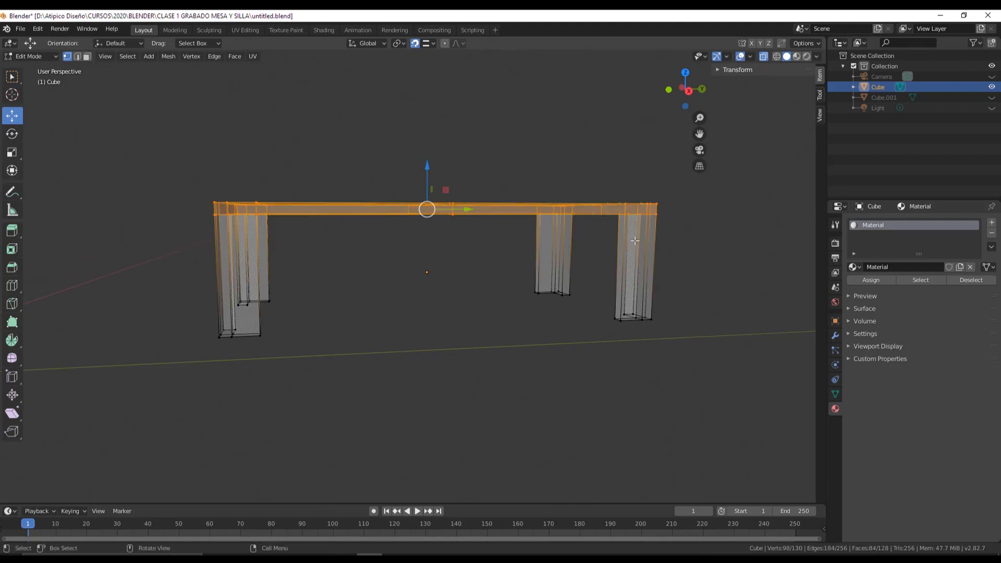
Step: Raise the selected tabletop vertices along Z in small moves, including about 2.19 cm and about 1.79 cm
{"action": "middle_click_drag", "start_coordinate": [600, 234], "coordinate": [399, 172]}
{"action": "left_click_drag", "start_coordinate": [398, 172], "coordinate": [398, 151]}
{"action": "middle_click_drag", "start_coordinate": [407, 157], "coordinate": [411, 187]}
{"action": "left_click_drag", "start_coordinate": [380, 152], "coordinate": [380, 148]}
{"action": "middle_click_drag", "start_coordinate": [434, 168], "coordinate": [371, 166]}
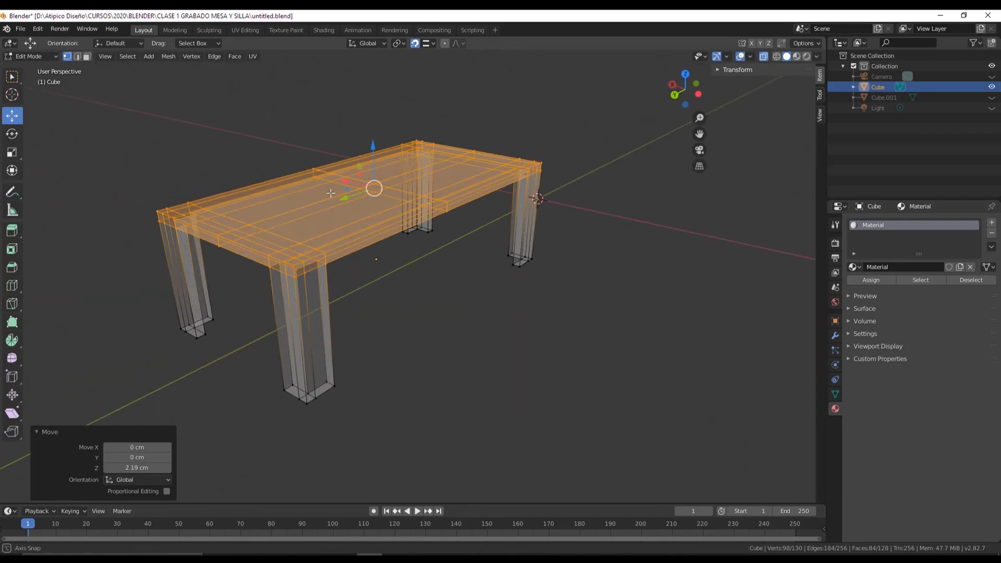
{"action": "left_click_drag", "start_coordinate": [372, 164], "coordinate": [373, 159]}
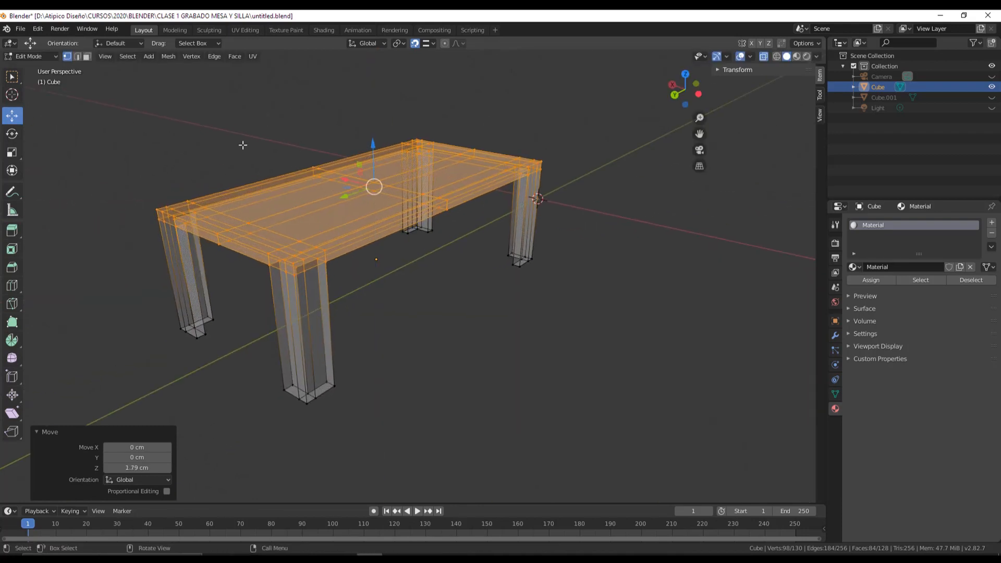
{"action": "middle_click_drag", "start_coordinate": [373, 159], "coordinate": [412, 200]}
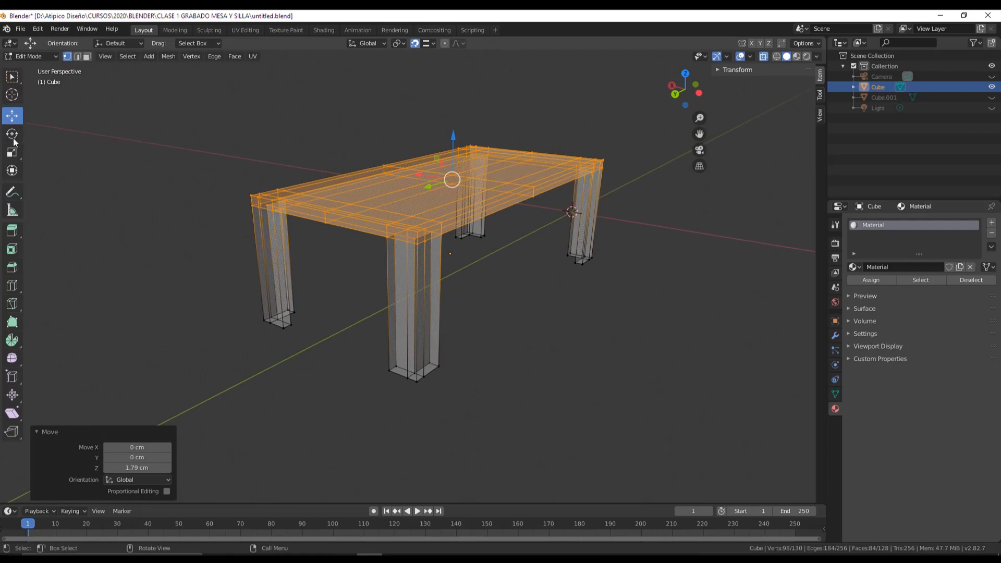
Step: Activate the Select Box tool, deselect all vertices and turn X-ray off
{"action": "left_click", "coordinate": [16, 84]}
{"action": "left_click", "coordinate": [173, 137]}
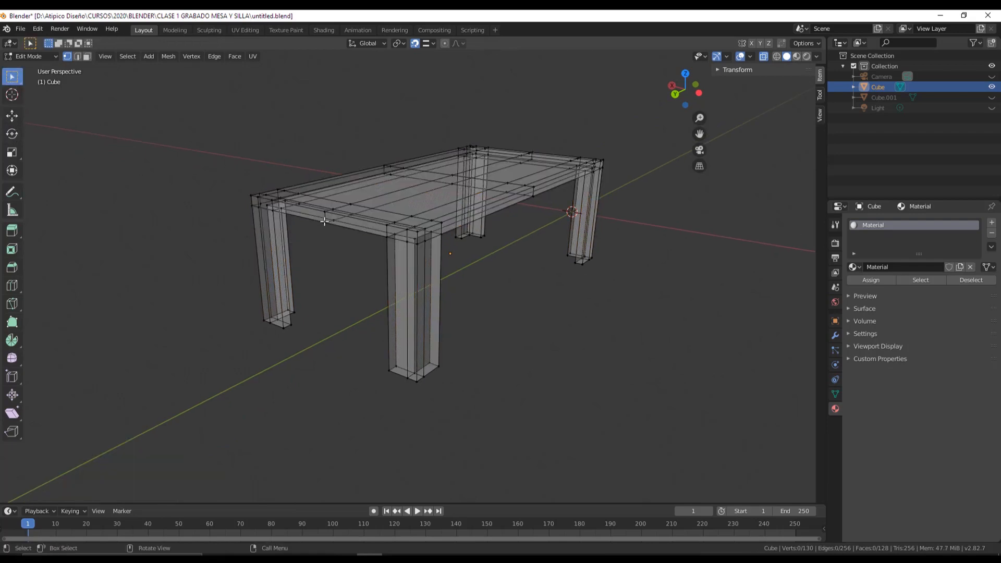
{"action": "middle_click_drag", "start_coordinate": [189, 141], "coordinate": [395, 254]}
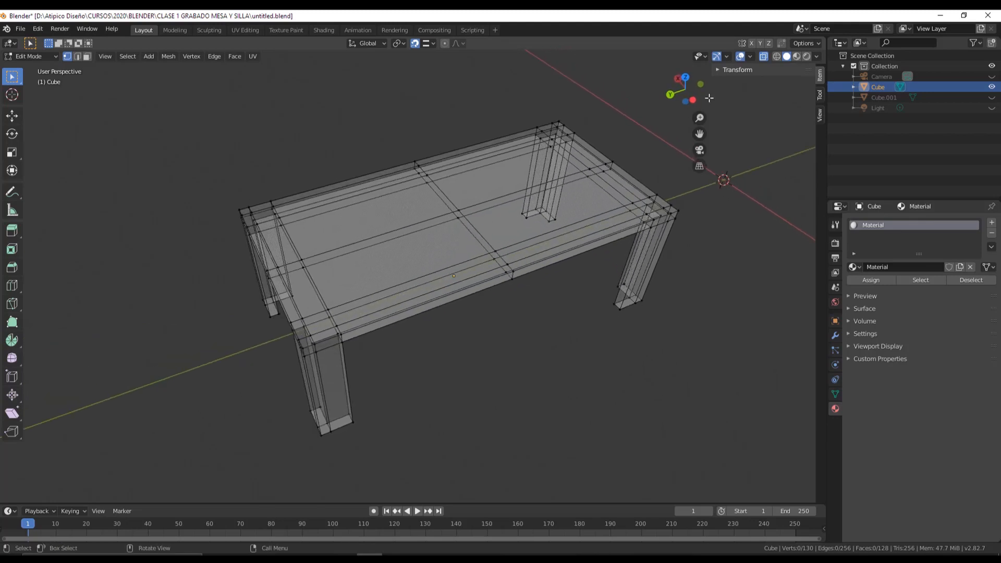
{"action": "left_click", "coordinate": [763, 57]}
{"action": "middle_click_drag", "start_coordinate": [506, 172], "coordinate": [537, 211]}
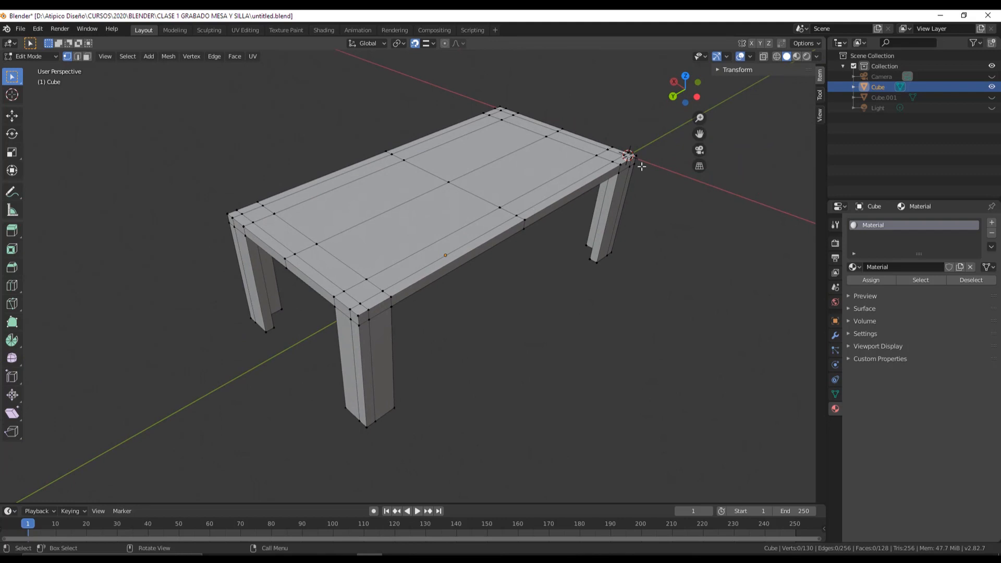
Step: Show the floor grid in the viewport overlays
{"action": "left_click", "coordinate": [750, 57]}
{"action": "left_click", "coordinate": [730, 107]}
{"action": "middle_click_drag", "start_coordinate": [532, 202], "coordinate": [571, 190]}
{"action": "scroll", "coordinate": [394, 274], "scroll_direction": "up", "scroll_amount": 8}
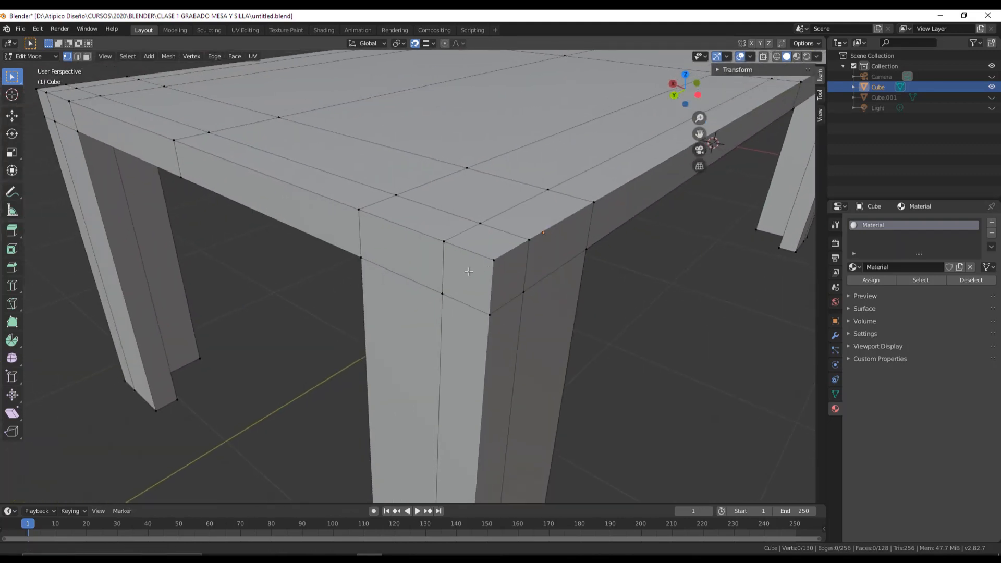
{"action": "middle_click_drag", "start_coordinate": [480, 265], "coordinate": [463, 264], "text": "shift"}
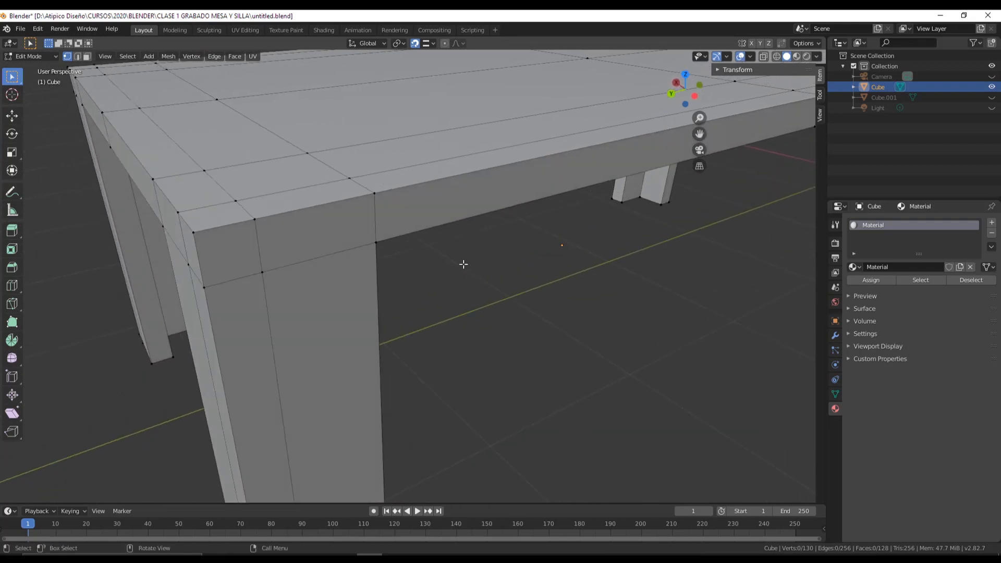
Step: Compare the table in Material Preview and Wireframe shading, and return the viewport to Solid shading
{"action": "left_click", "coordinate": [797, 56]}
{"action": "scroll", "coordinate": [557, 211], "scroll_direction": "down", "scroll_amount": 8}
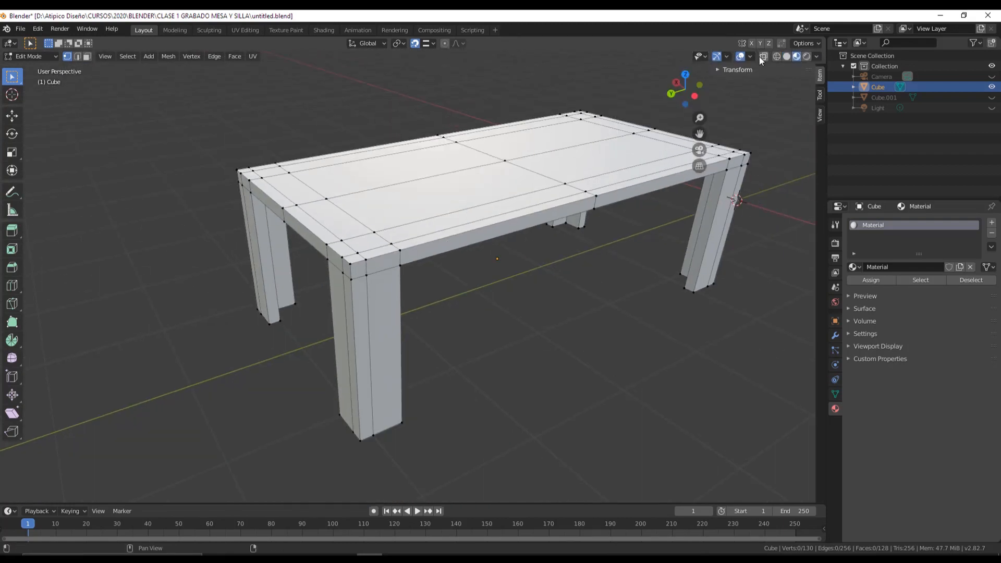
{"action": "scroll", "coordinate": [719, 136], "scroll_direction": "down", "scroll_amount": 3}
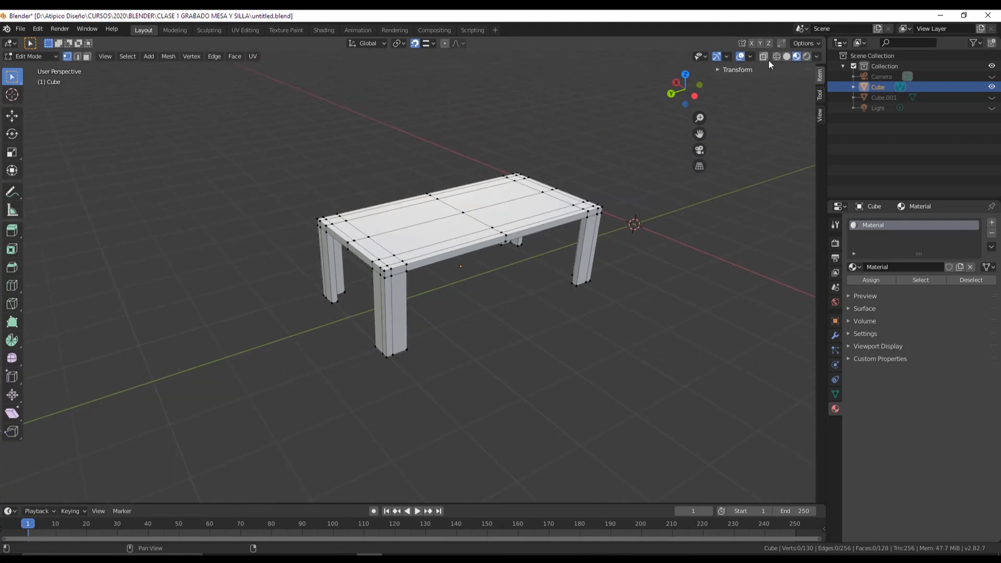
{"action": "left_click", "coordinate": [777, 56]}
{"action": "left_click", "coordinate": [787, 57]}
{"action": "scroll", "coordinate": [470, 167], "scroll_direction": "up", "scroll_amount": 1}
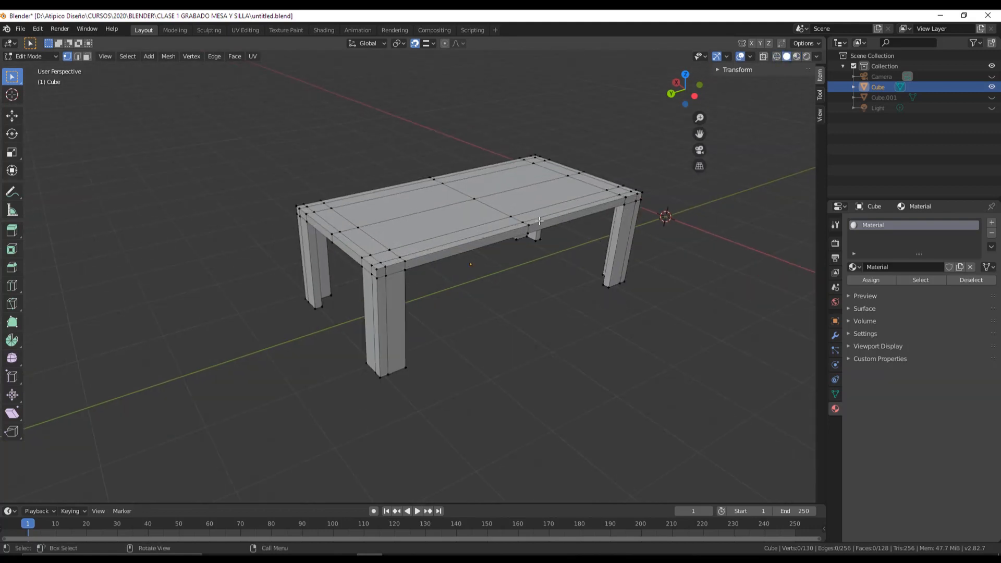
Step: Activate the Move tool and inspect the table's near corner and leg up close
{"action": "scroll", "coordinate": [361, 192], "scroll_direction": "down", "scroll_amount": 2}
{"action": "left_click", "coordinate": [11, 118]}
{"action": "scroll", "coordinate": [366, 267], "scroll_direction": "up", "scroll_amount": 3}
{"action": "scroll", "coordinate": [366, 267], "scroll_direction": "up", "scroll_amount": 3}
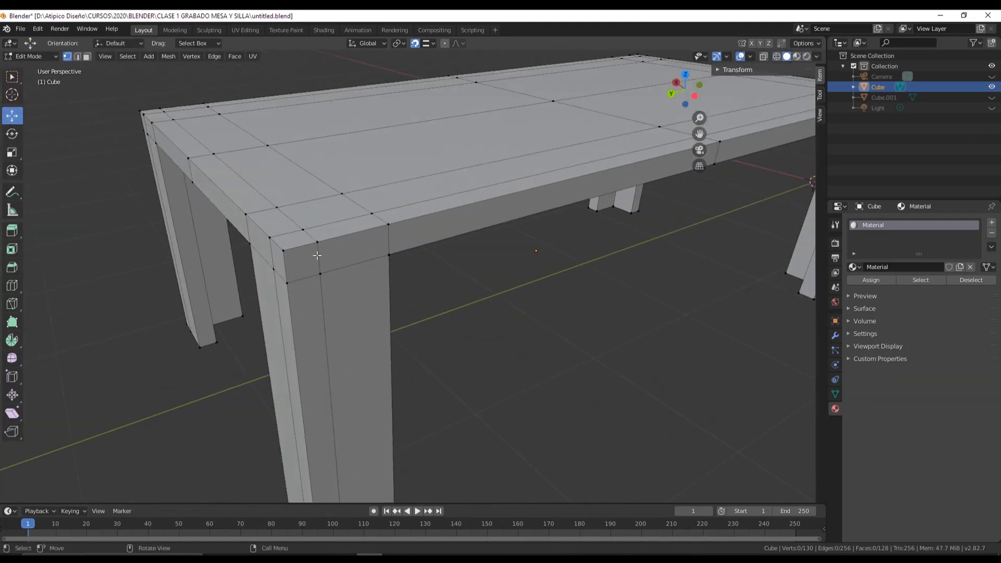
{"action": "scroll", "coordinate": [363, 236], "scroll_direction": "up", "scroll_amount": 2}
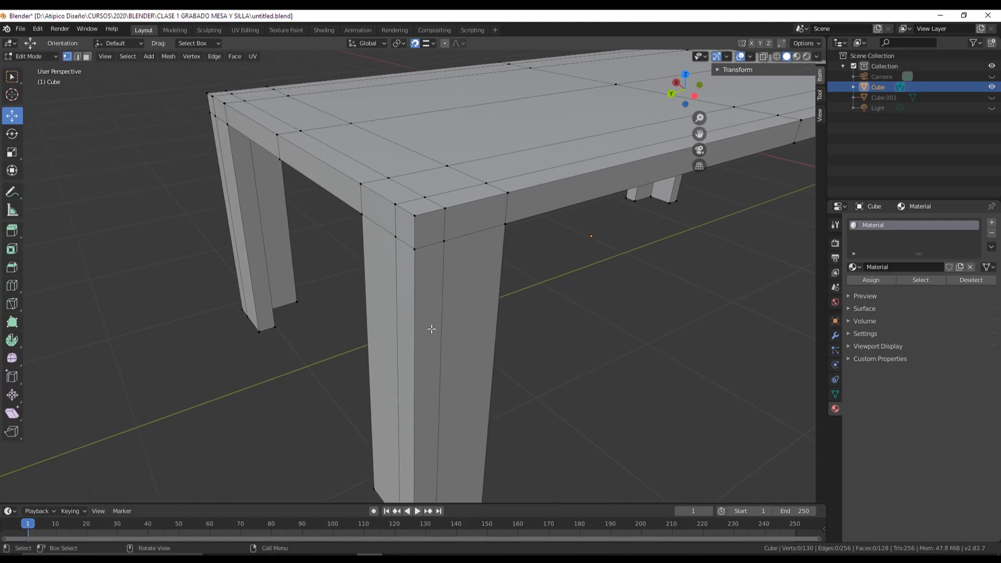
Step: Examine the near corner and leg in Material Preview, and restore Solid shading
{"action": "left_click", "coordinate": [797, 56]}
{"action": "scroll", "coordinate": [426, 252], "scroll_direction": "down", "scroll_amount": 4}
{"action": "scroll", "coordinate": [426, 252], "scroll_direction": "up", "scroll_amount": 5}
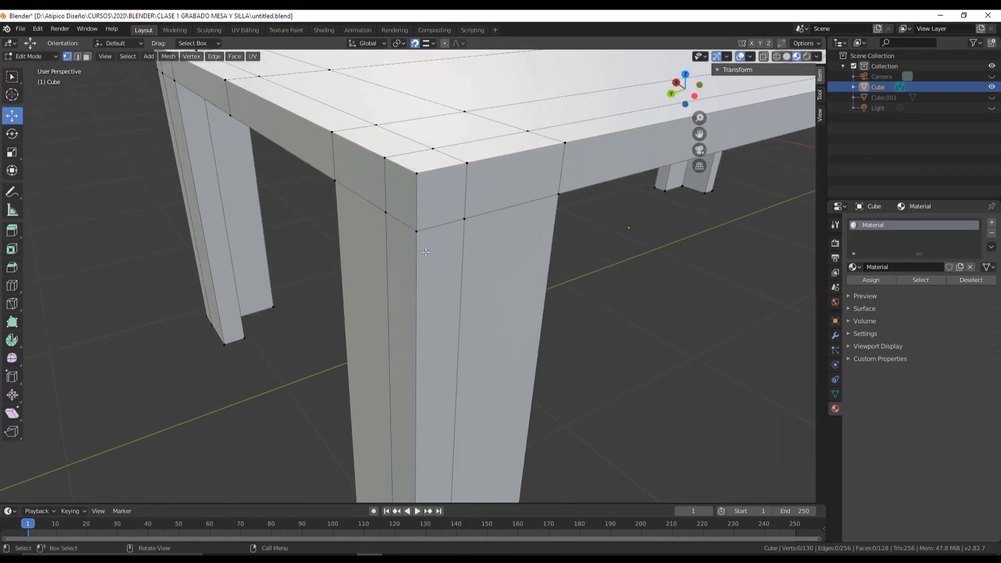
{"action": "scroll", "coordinate": [426, 252], "scroll_direction": "down", "scroll_amount": 3}
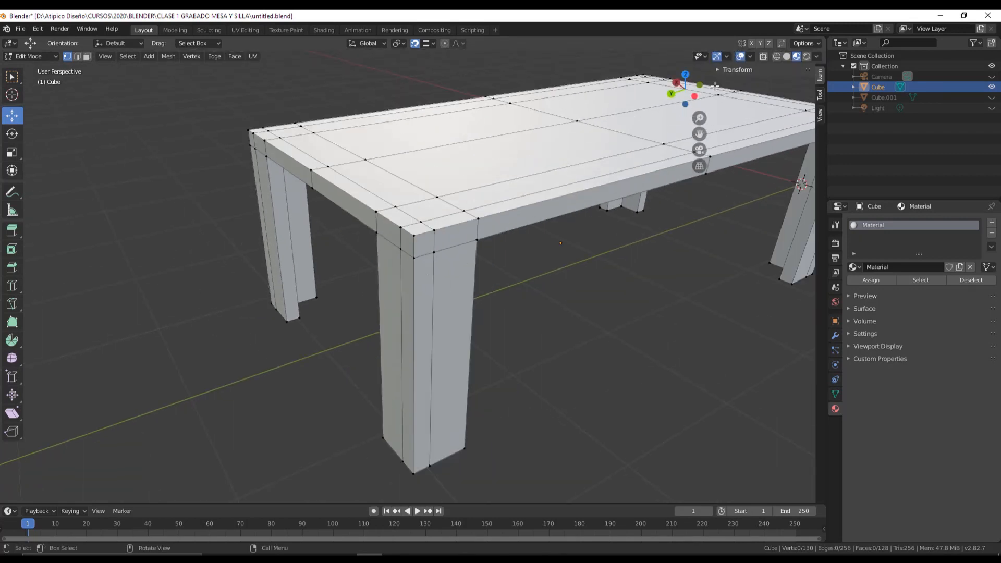
{"action": "left_click", "coordinate": [787, 56]}
{"action": "scroll", "coordinate": [427, 222], "scroll_direction": "down", "scroll_amount": 2}
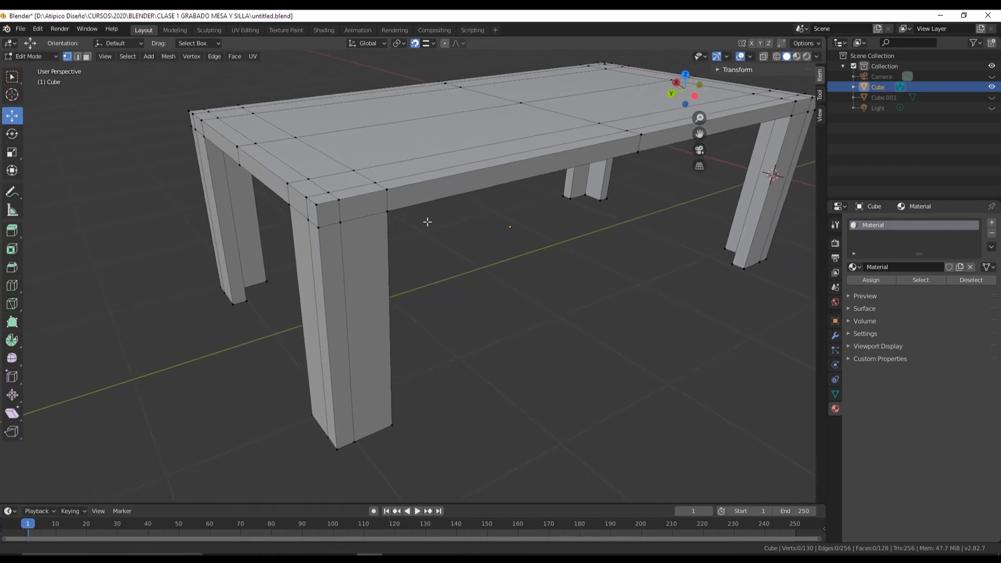
{"action": "middle_click_drag", "start_coordinate": [427, 223], "coordinate": [425, 220], "text": "shift"}
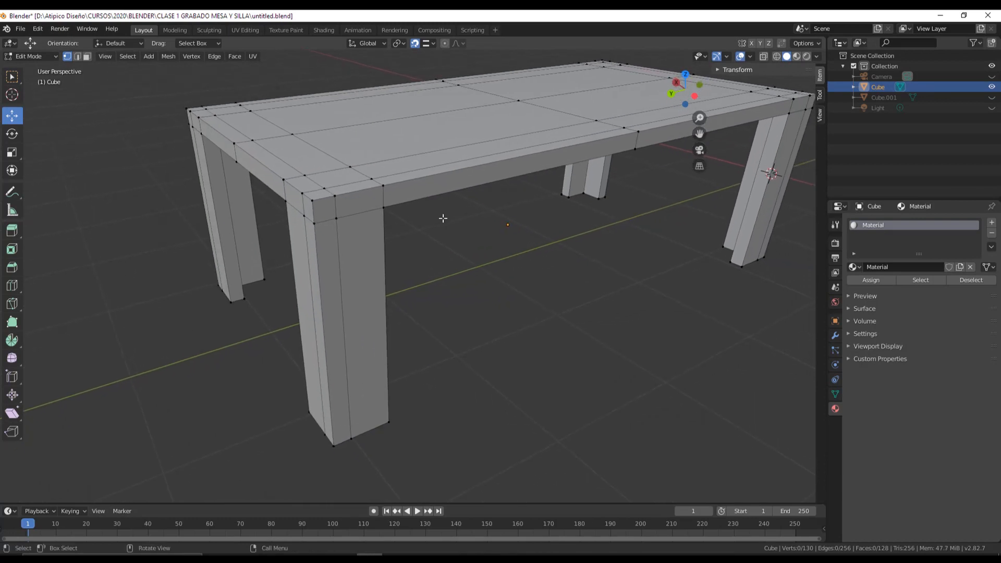
Step: Add a Subdivision Surface modifier to the table
{"action": "left_click", "coordinate": [836, 336]}
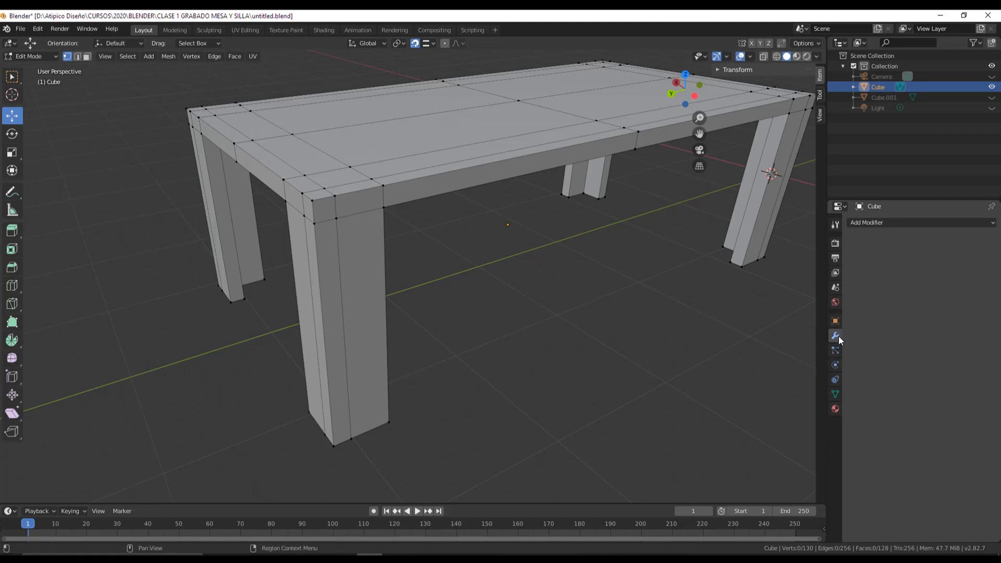
{"action": "left_click", "coordinate": [871, 227]}
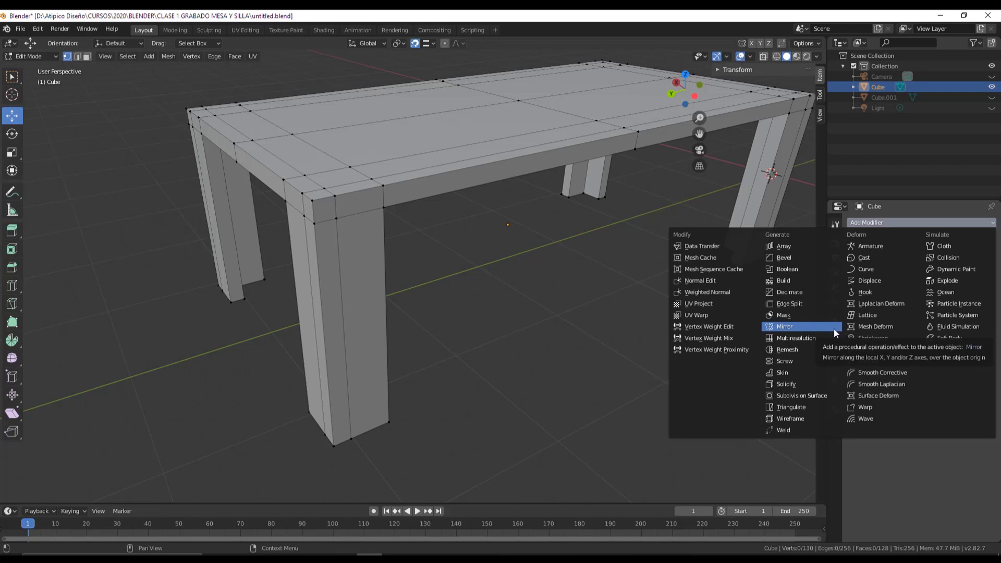
{"action": "left_click", "coordinate": [816, 399]}
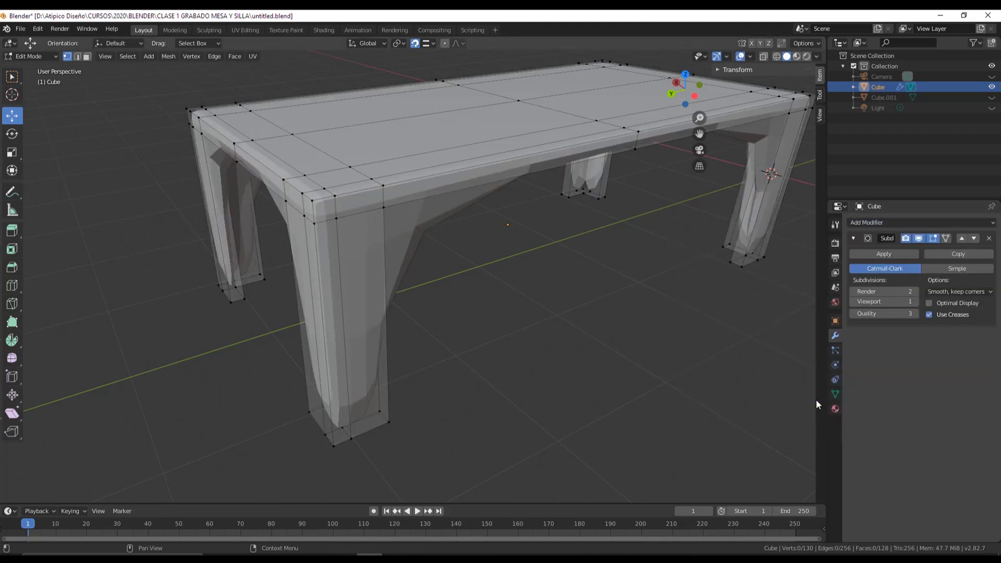
Step: Set the Subdivision Surface modifier's viewport subdivisions to 4
{"action": "middle_click_drag", "start_coordinate": [769, 369], "coordinate": [588, 286]}
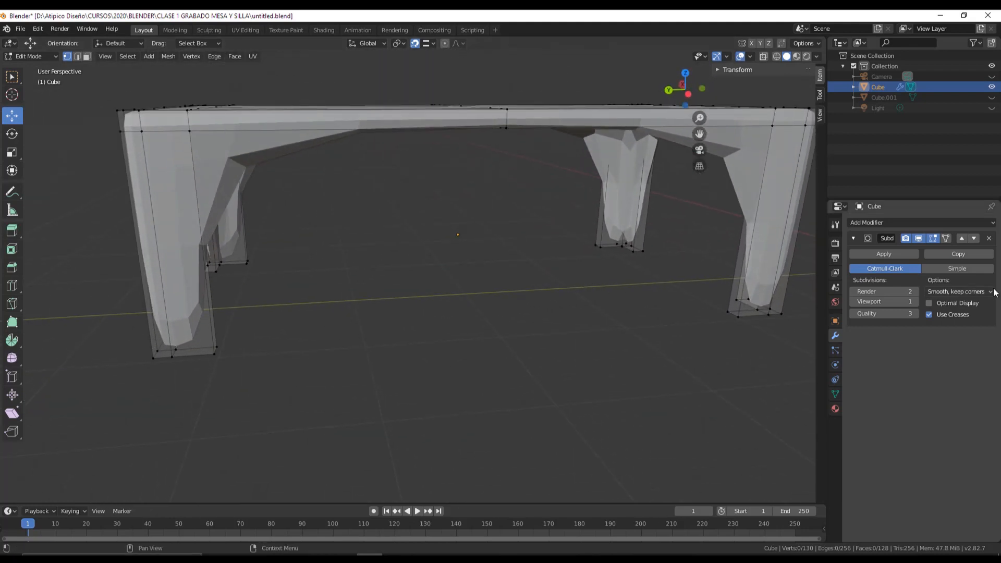
{"action": "left_click", "coordinate": [916, 302]}
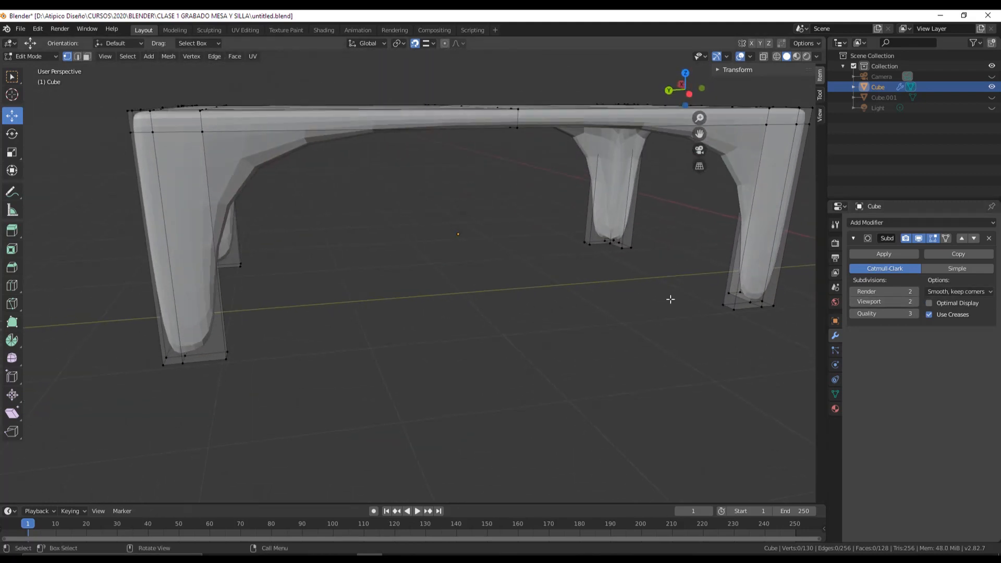
{"action": "double_click", "coordinate": [916, 302]}
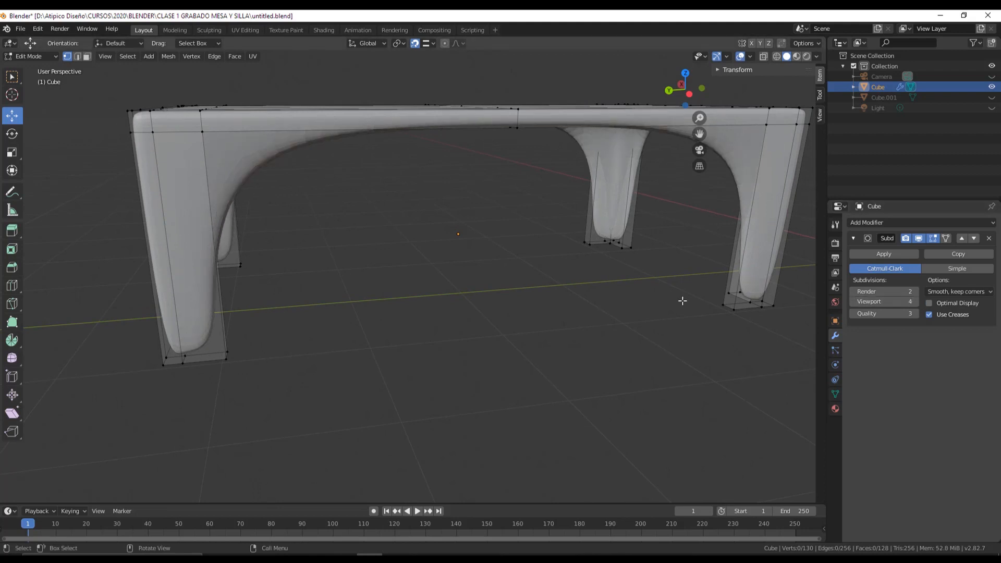
{"action": "middle_click_drag", "start_coordinate": [677, 297], "coordinate": [658, 298]}
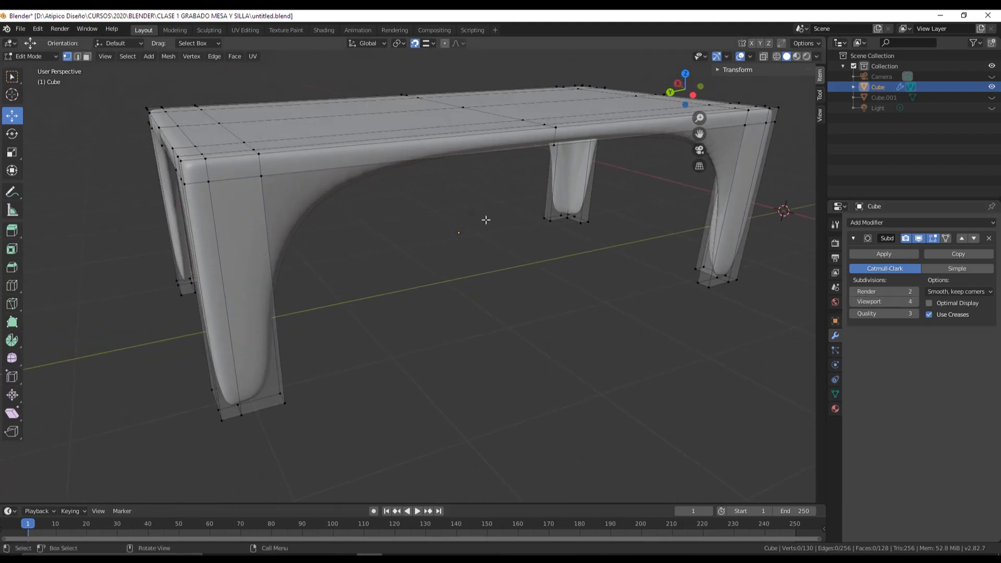
{"action": "middle_click_drag", "start_coordinate": [471, 210], "coordinate": [503, 228]}
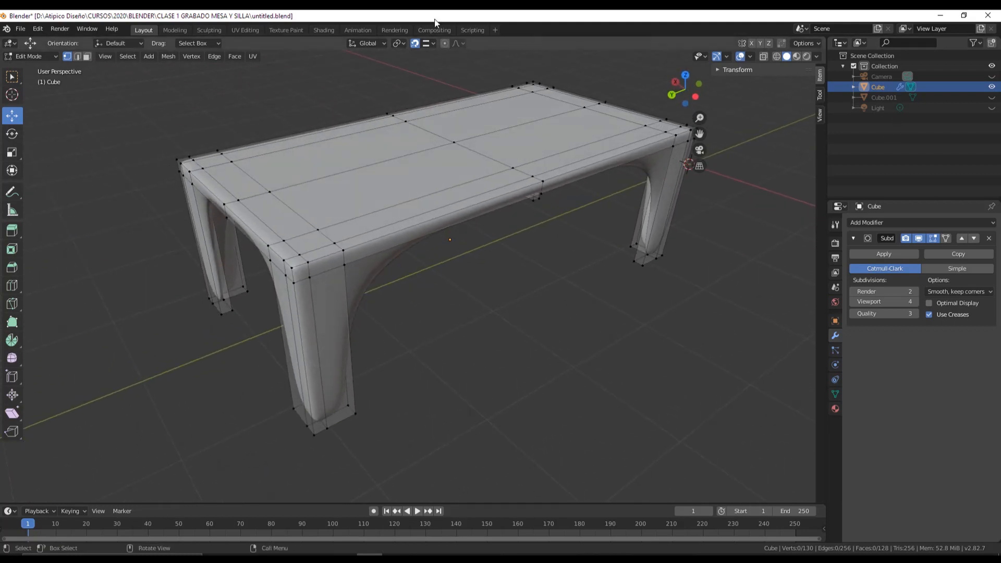
Step: Switch to Object Mode and inspect the smoothed table's legs, corners and underside
{"action": "left_click", "coordinate": [49, 56]}
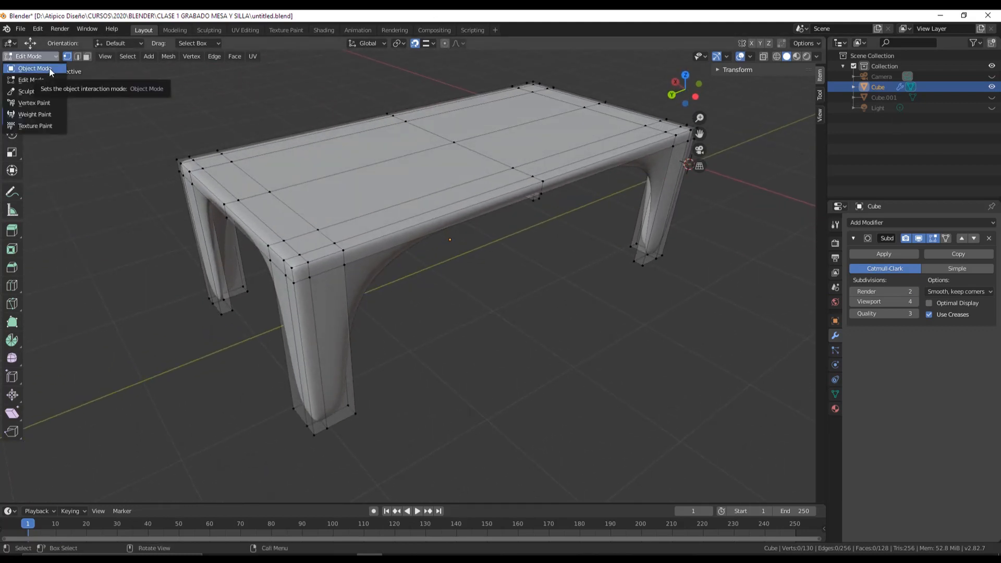
{"action": "left_click", "coordinate": [34, 68]}
{"action": "mouse_move", "coordinate": [379, 264]}
{"action": "middle_mouse_down"}
{"action": "mouse_move", "coordinate": [405, 245]}
{"action": "mouse_move", "coordinate": [554, 280]}
{"action": "mouse_move", "coordinate": [571, 209]}
{"action": "mouse_move", "coordinate": [564, 184]}
{"action": "mouse_move", "coordinate": [499, 188]}
{"action": "mouse_move", "coordinate": [350, 235]}
{"action": "mouse_move", "coordinate": [337, 250]}
{"action": "mouse_move", "coordinate": [385, 251]}
{"action": "mouse_move", "coordinate": [388, 209]}
{"action": "mouse_move", "coordinate": [358, 161]}
{"action": "mouse_move", "coordinate": [402, 170]}
{"action": "mouse_move", "coordinate": [422, 132]}
{"action": "mouse_move", "coordinate": [424, 208]}
{"action": "mouse_move", "coordinate": [402, 245]}
{"action": "mouse_move", "coordinate": [369, 260]}
{"action": "mouse_move", "coordinate": [396, 261]}
{"action": "middle_mouse_up"}
{"action": "mouse_move", "coordinate": [368, 218]}
{"action": "middle_mouse_down"}
{"action": "mouse_move", "coordinate": [374, 252]}
{"action": "mouse_move", "coordinate": [377, 200]}
{"action": "mouse_move", "coordinate": [346, 153]}
{"action": "mouse_move", "coordinate": [326, 149]}
{"action": "mouse_move", "coordinate": [320, 165]}
{"action": "mouse_move", "coordinate": [282, 161]}
{"action": "mouse_move", "coordinate": [370, 220]}
{"action": "middle_mouse_up"}
{"action": "scroll", "coordinate": [299, 207], "scroll_direction": "up", "scroll_amount": 6}
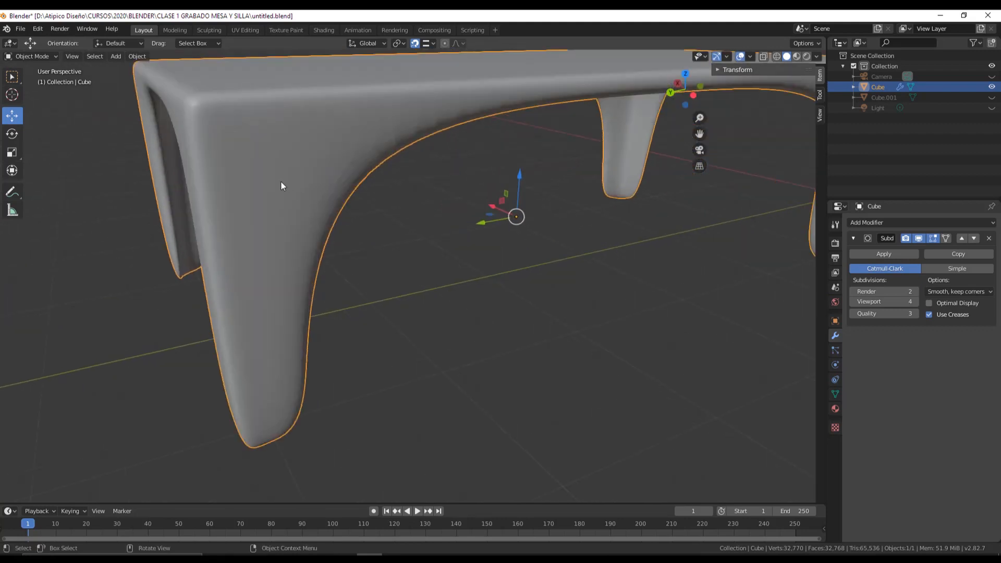
{"action": "scroll", "coordinate": [403, 246], "scroll_direction": "down", "scroll_amount": 6}
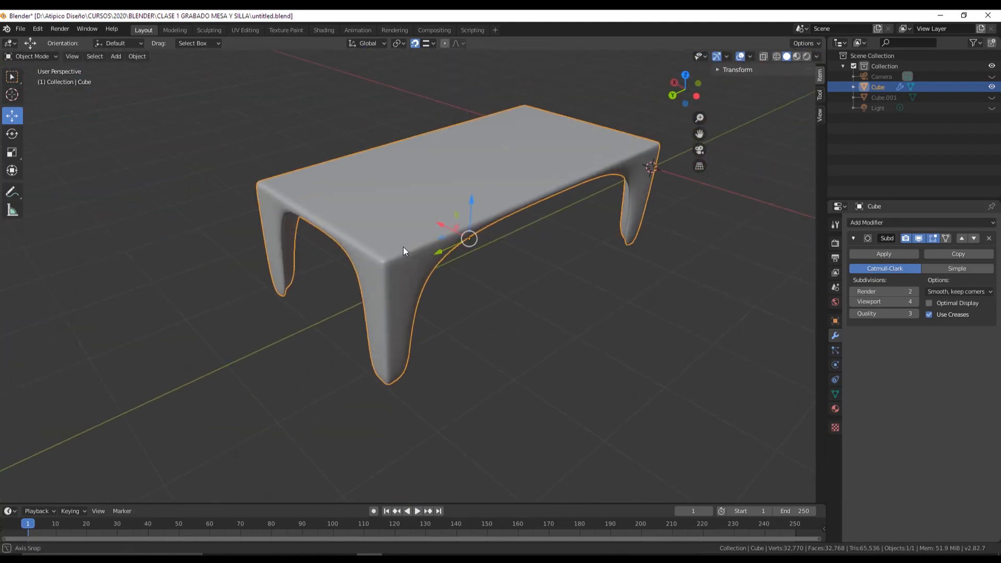
{"action": "mouse_move", "coordinate": [403, 246]}
{"action": "middle_mouse_down"}
{"action": "mouse_move", "coordinate": [368, 230]}
{"action": "mouse_move", "coordinate": [368, 218]}
{"action": "mouse_move", "coordinate": [381, 229]}
{"action": "middle_mouse_up"}
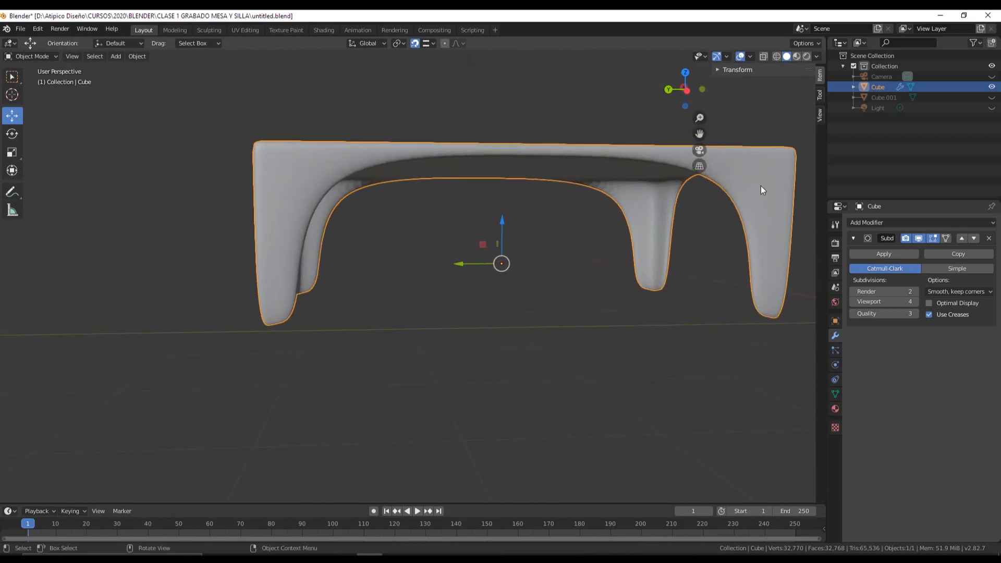
Step: Switch the viewport to Wireframe shading and examine the subdivided mesh density around the table's corner
{"action": "left_click", "coordinate": [777, 57]}
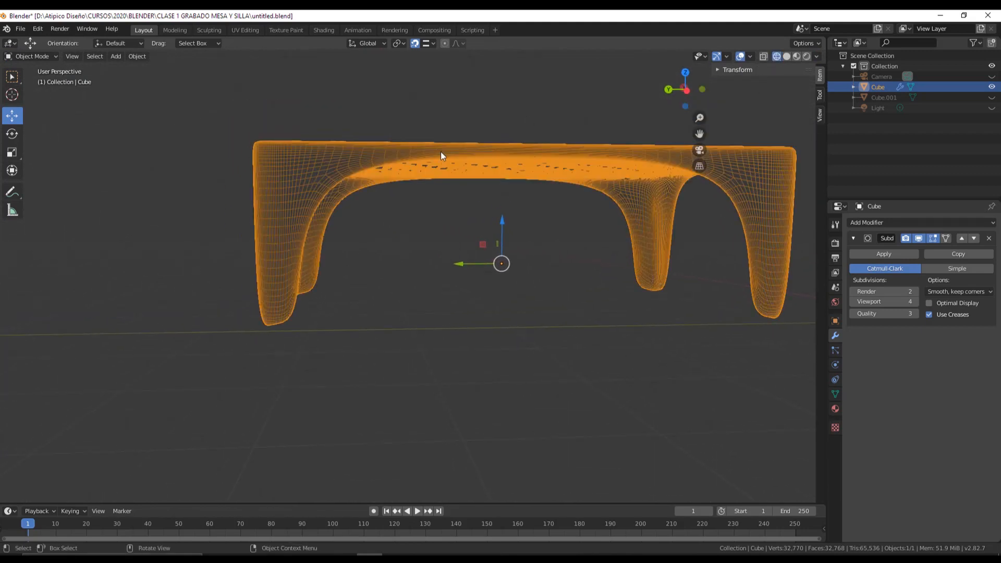
{"action": "middle_click_drag", "start_coordinate": [441, 152], "coordinate": [446, 194]}
{"action": "scroll", "coordinate": [345, 249], "scroll_direction": "up", "scroll_amount": 2}
{"action": "scroll", "coordinate": [346, 246], "scroll_direction": "up", "scroll_amount": 4}
{"action": "middle_click_drag", "start_coordinate": [353, 240], "coordinate": [380, 237]}
{"action": "scroll", "coordinate": [392, 242], "scroll_direction": "up", "scroll_amount": 2}
{"action": "scroll", "coordinate": [456, 231], "scroll_direction": "up", "scroll_amount": 3}
{"action": "scroll", "coordinate": [455, 232], "scroll_direction": "down", "scroll_amount": 6}
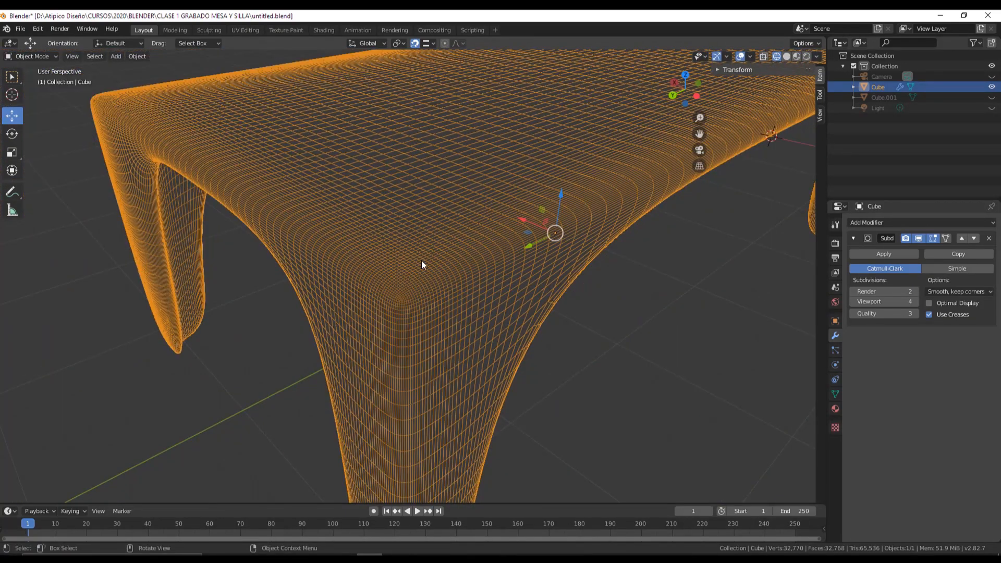
Step: Deselect the table, switch the viewport to Solid shading and inspect the smoothed corner and legs
{"action": "scroll", "coordinate": [431, 268], "scroll_direction": "down", "scroll_amount": 2}
{"action": "scroll", "coordinate": [428, 265], "scroll_direction": "down", "scroll_amount": 4}
{"action": "left_click", "coordinate": [521, 316]}
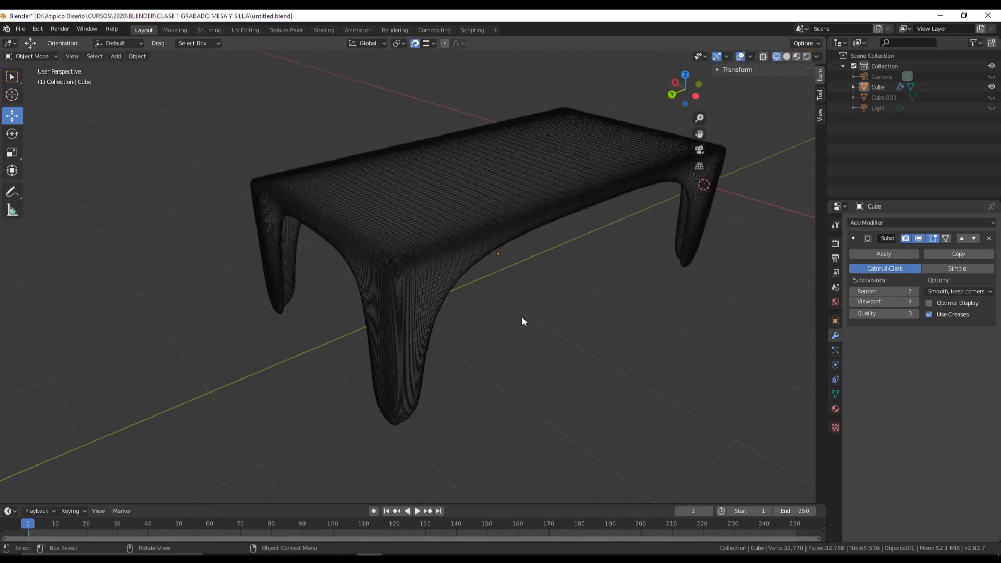
{"action": "left_click", "coordinate": [787, 56]}
{"action": "scroll", "coordinate": [442, 280], "scroll_direction": "up", "scroll_amount": 4}
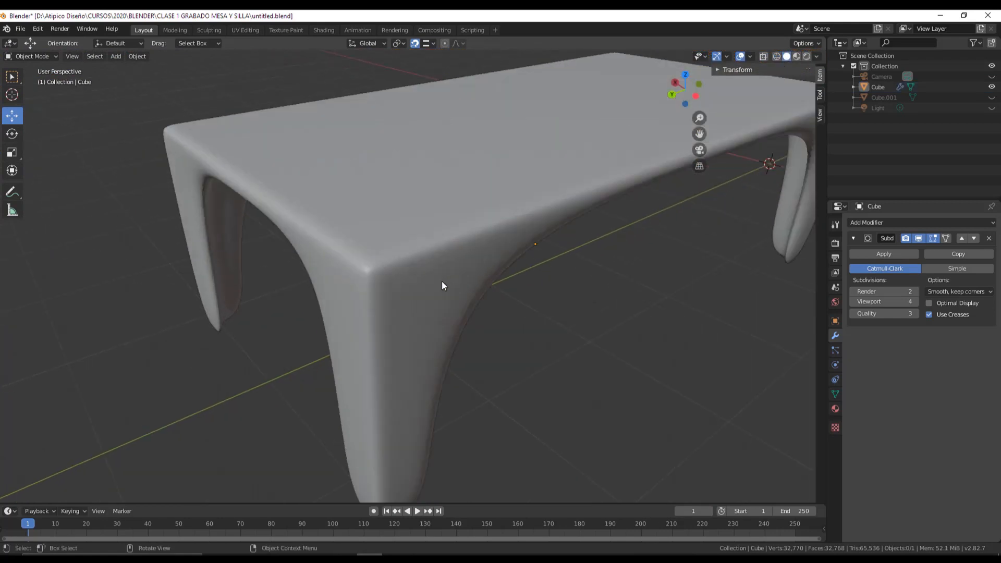
{"action": "scroll", "coordinate": [288, 246], "scroll_direction": "up", "scroll_amount": 2}
{"action": "scroll", "coordinate": [290, 246], "scroll_direction": "down", "scroll_amount": 5}
{"action": "scroll", "coordinate": [374, 267], "scroll_direction": "up", "scroll_amount": 3}
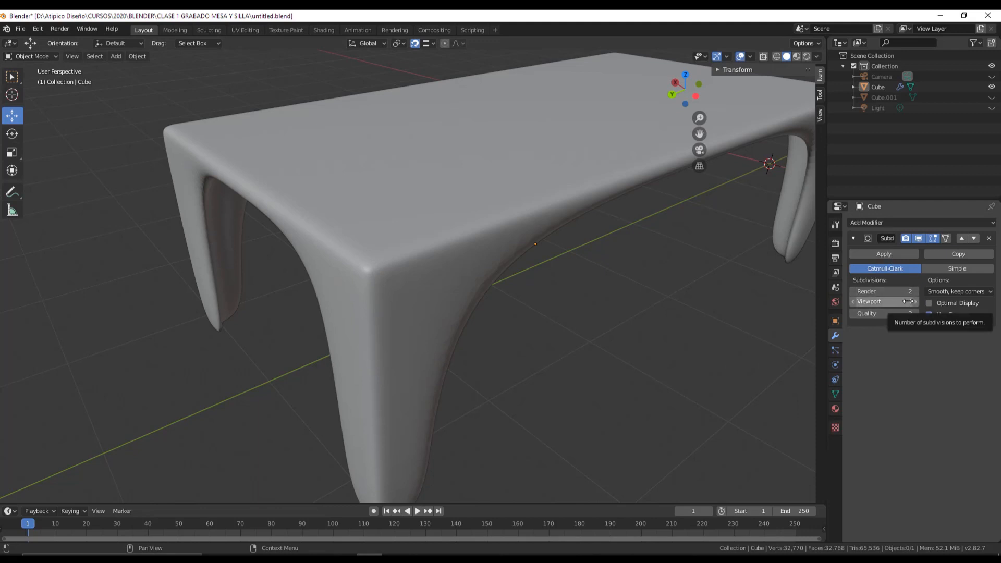
Step: Lower the Subdivision Surface modifier's viewport subdivisions to 3 and return them to 4 to compare the smoothing
{"action": "left_click_drag", "start_coordinate": [908, 302], "coordinate": [935, 303]}
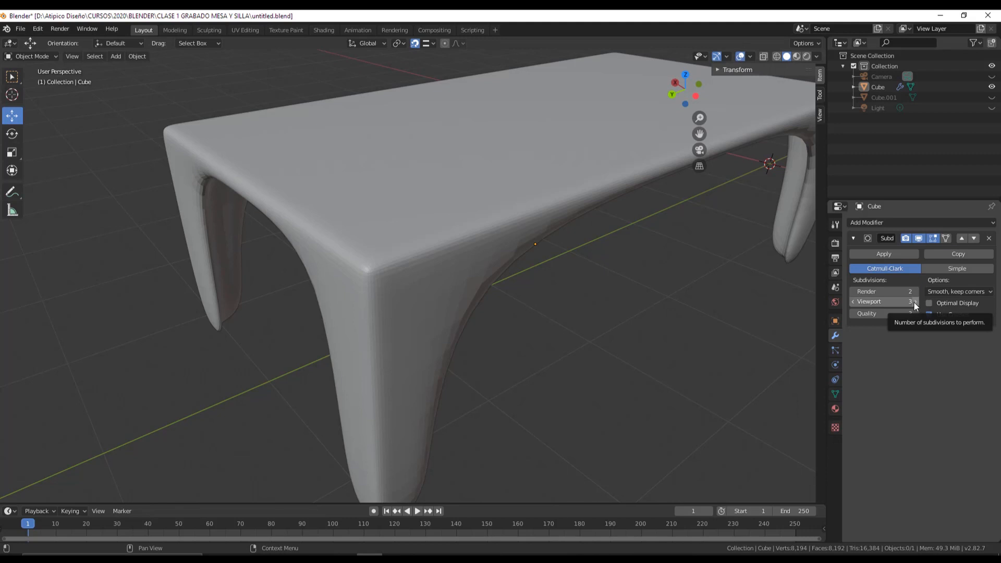
{"action": "left_click_drag", "start_coordinate": [915, 303], "coordinate": [912, 301]}
{"action": "left_click", "coordinate": [916, 302]}
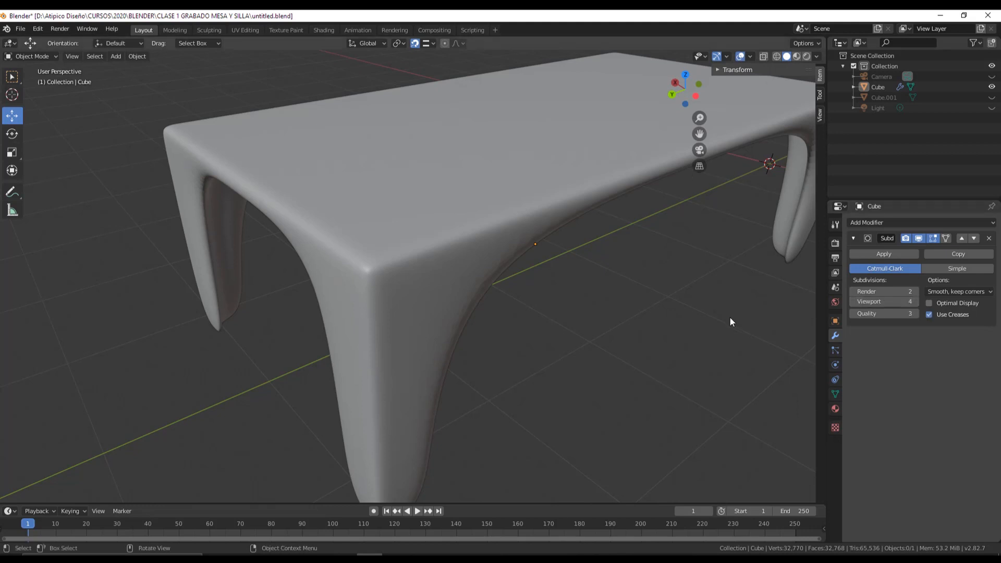
Step: In Wireframe shading, raise the viewport subdivisions to 5 and return them to 4 to compare mesh density at the table's corner
{"action": "middle_click_drag", "start_coordinate": [730, 317], "coordinate": [719, 320]}
{"action": "left_click", "coordinate": [776, 56]}
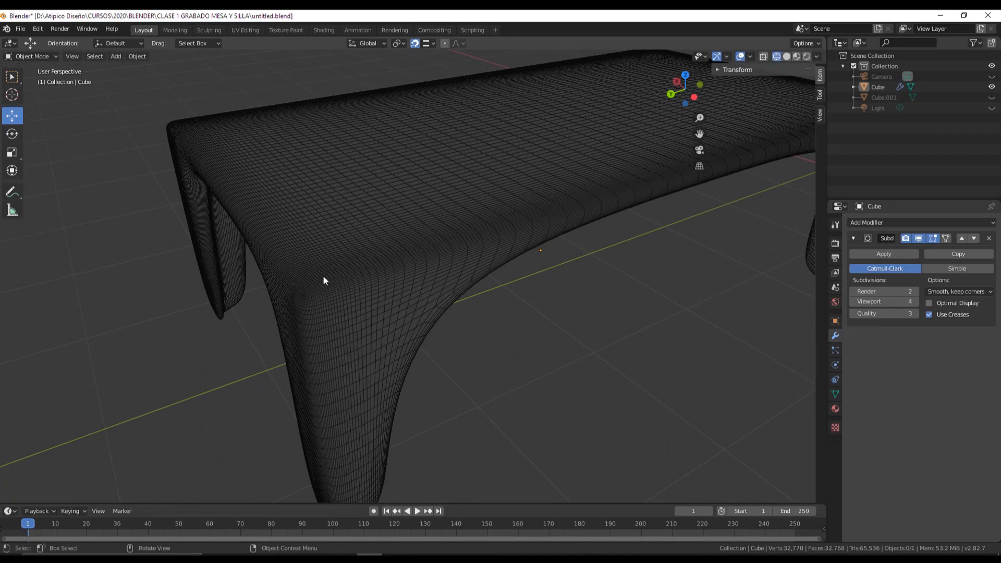
{"action": "scroll", "coordinate": [326, 278], "scroll_direction": "up", "scroll_amount": 5}
{"action": "middle_click_drag", "start_coordinate": [357, 268], "coordinate": [362, 268]}
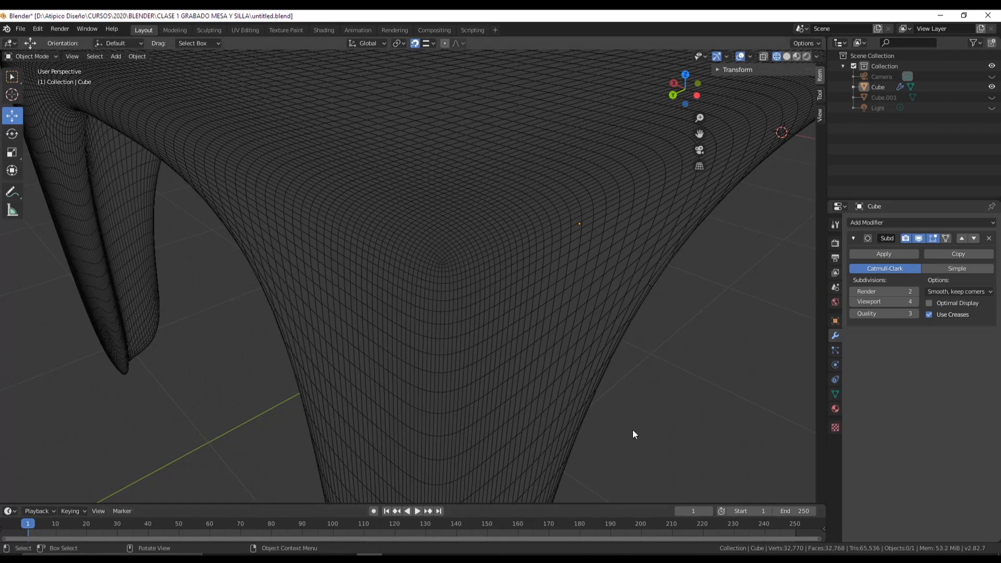
{"action": "left_click", "coordinate": [915, 301]}
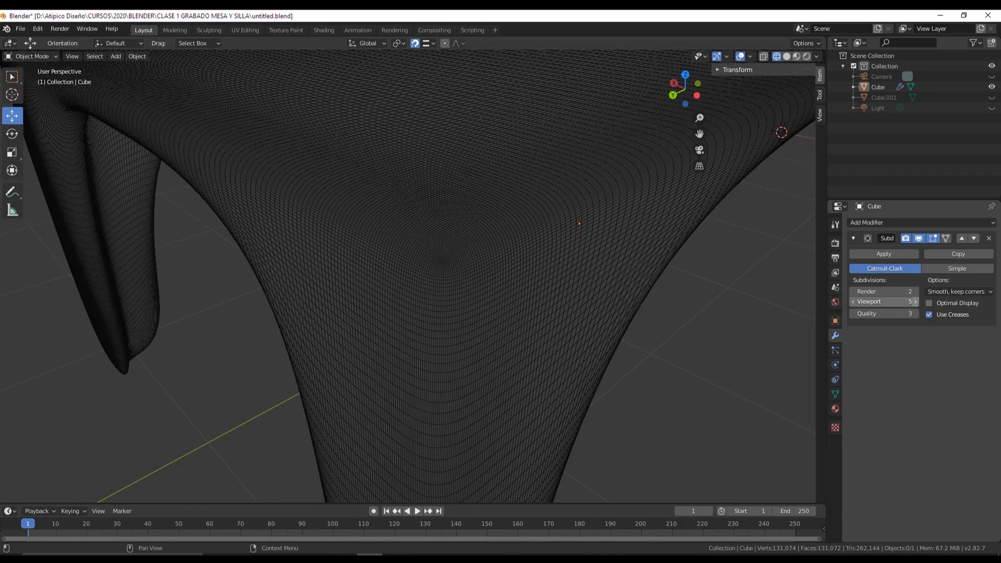
{"action": "left_click", "coordinate": [853, 301]}
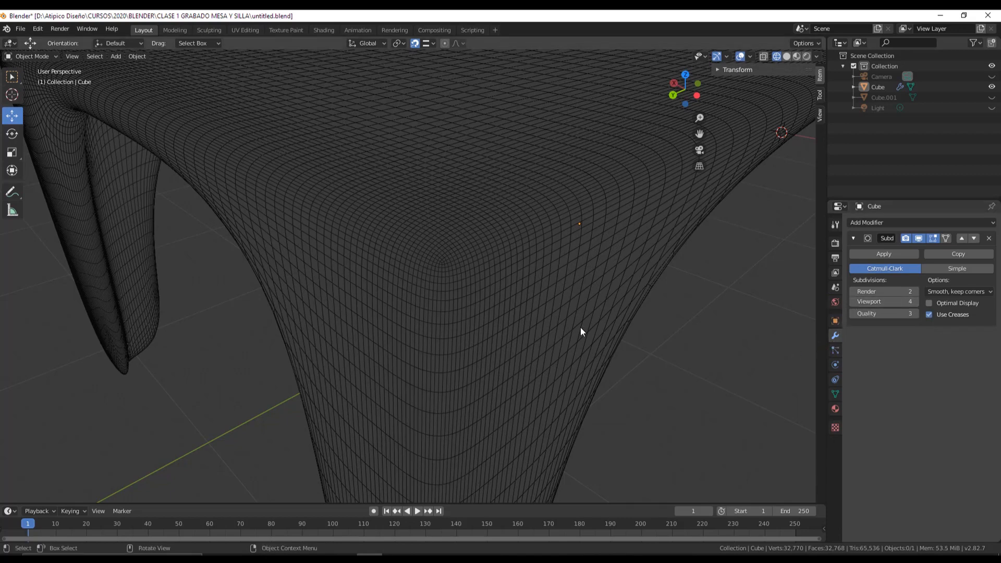
Step: Examine the wireframe mesh over the whole table and return the viewport to Solid shading
{"action": "scroll", "coordinate": [577, 329], "scroll_direction": "down", "scroll_amount": 5}
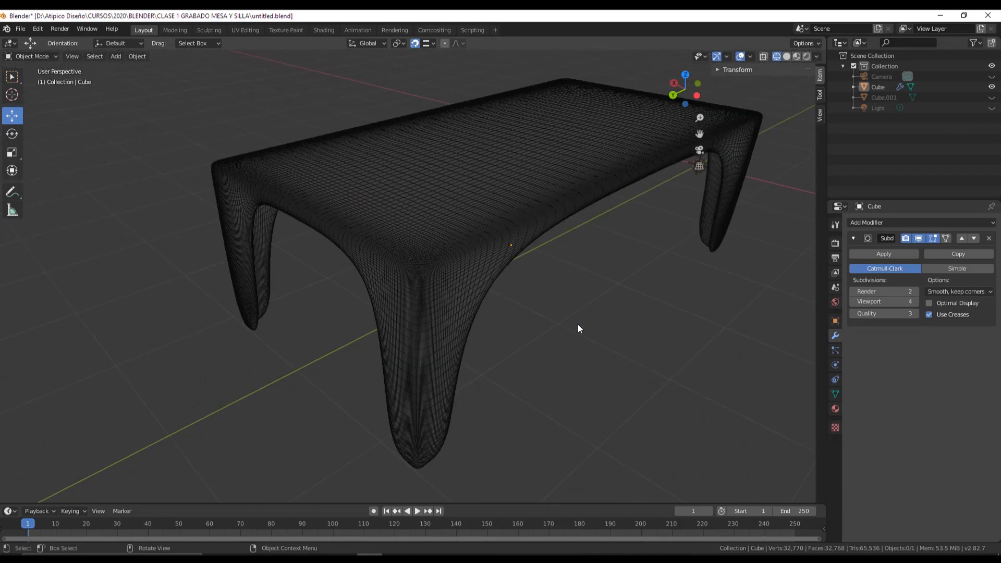
{"action": "scroll", "coordinate": [578, 329], "scroll_direction": "up", "scroll_amount": 4}
{"action": "scroll", "coordinate": [578, 328], "scroll_direction": "down", "scroll_amount": 3}
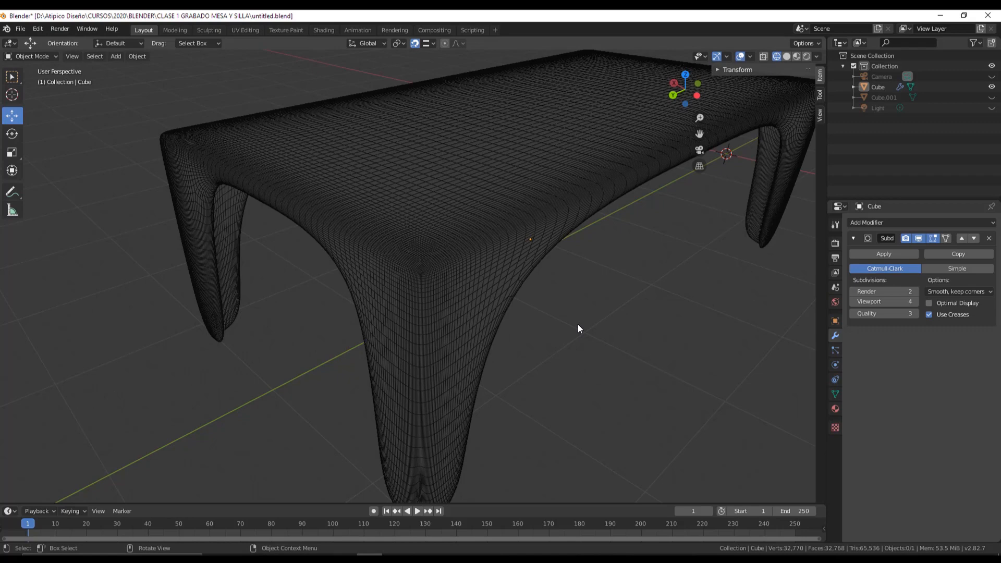
{"action": "scroll", "coordinate": [578, 328], "scroll_direction": "up", "scroll_amount": 4}
{"action": "scroll", "coordinate": [578, 328], "scroll_direction": "down", "scroll_amount": 4}
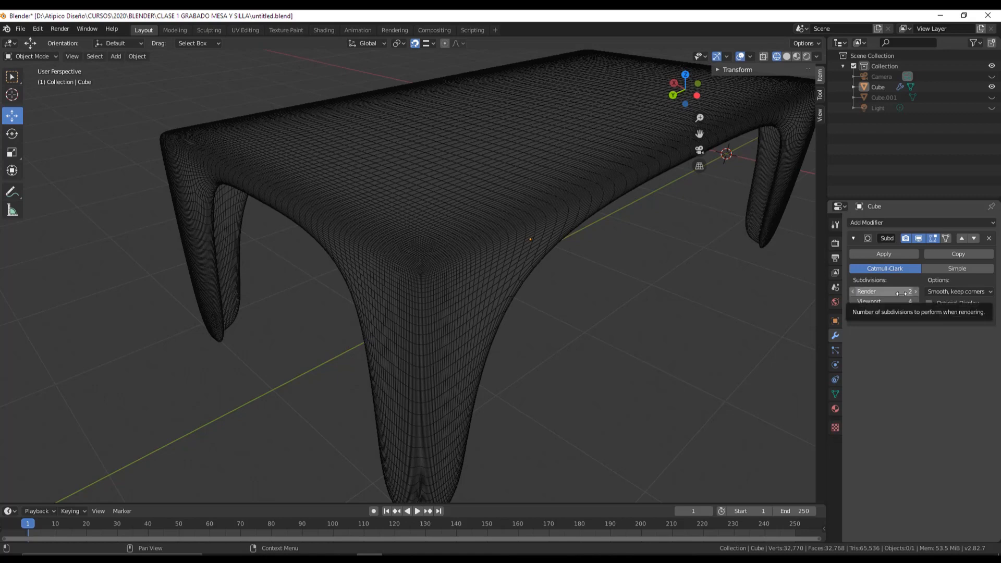
{"action": "scroll", "coordinate": [605, 333], "scroll_direction": "down", "scroll_amount": 3}
{"action": "middle_click_drag", "start_coordinate": [606, 334], "coordinate": [737, 173]}
{"action": "left_click", "coordinate": [787, 57]}
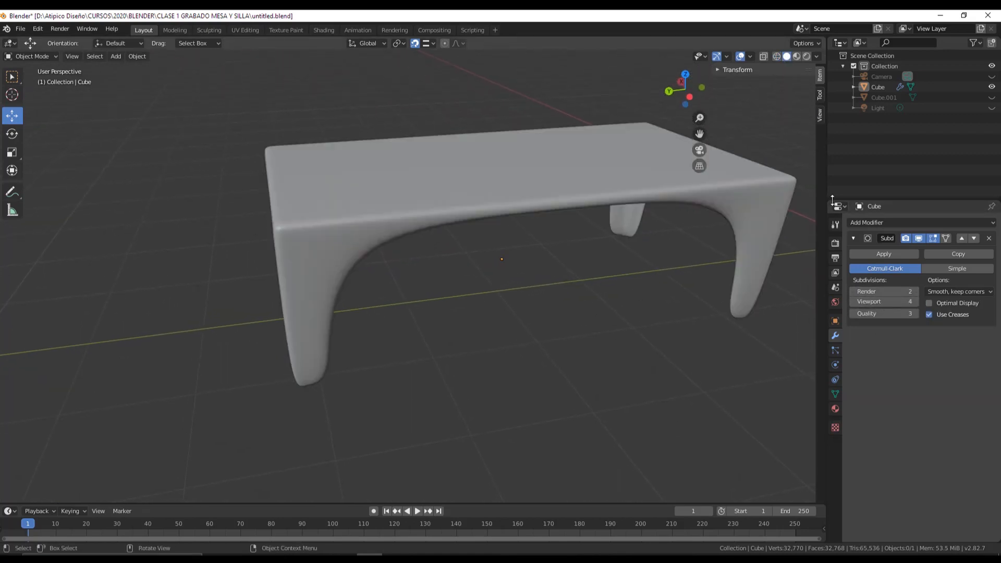
Step: Set the Subdivision Surface modifier's viewport subdivisions to 1
{"action": "left_click", "coordinate": [858, 302]}
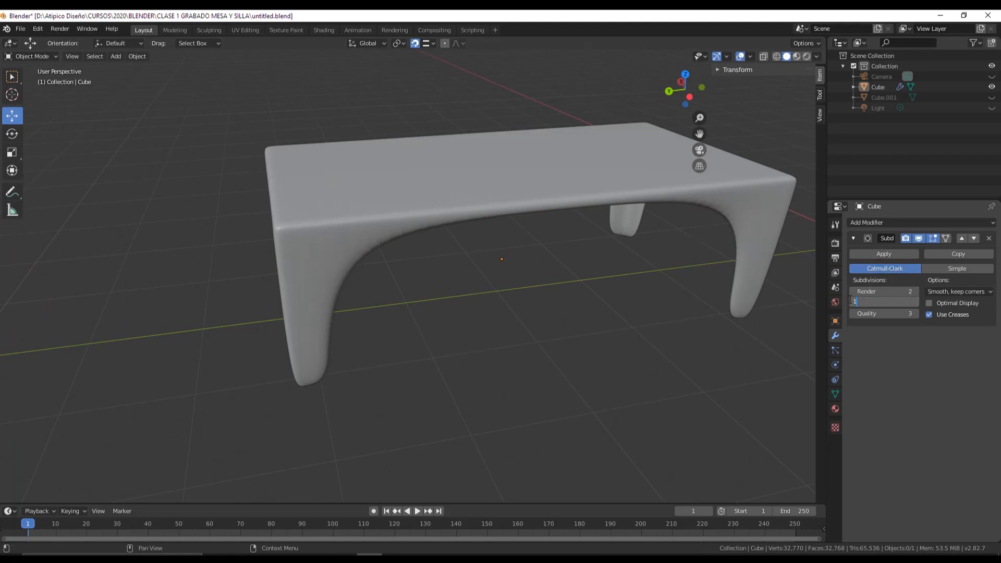
{"action": "type", "text": "1"}
{"action": "key", "text": "Return"}
{"action": "left_click", "coordinate": [861, 302]}
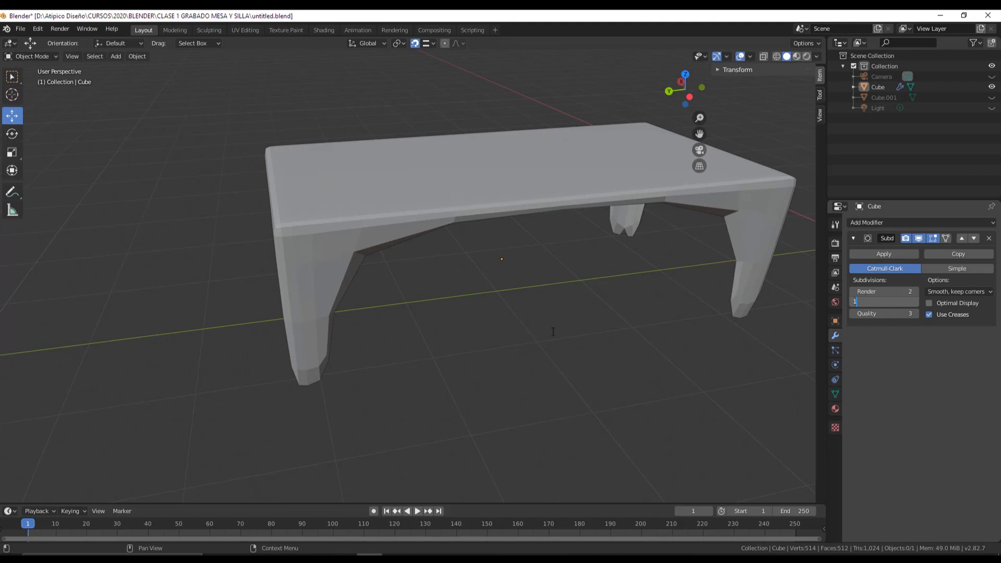
Step: Try applying the Subdivision Surface modifier to the table and undo the application
{"action": "middle_click_drag", "start_coordinate": [358, 284], "coordinate": [574, 292]}
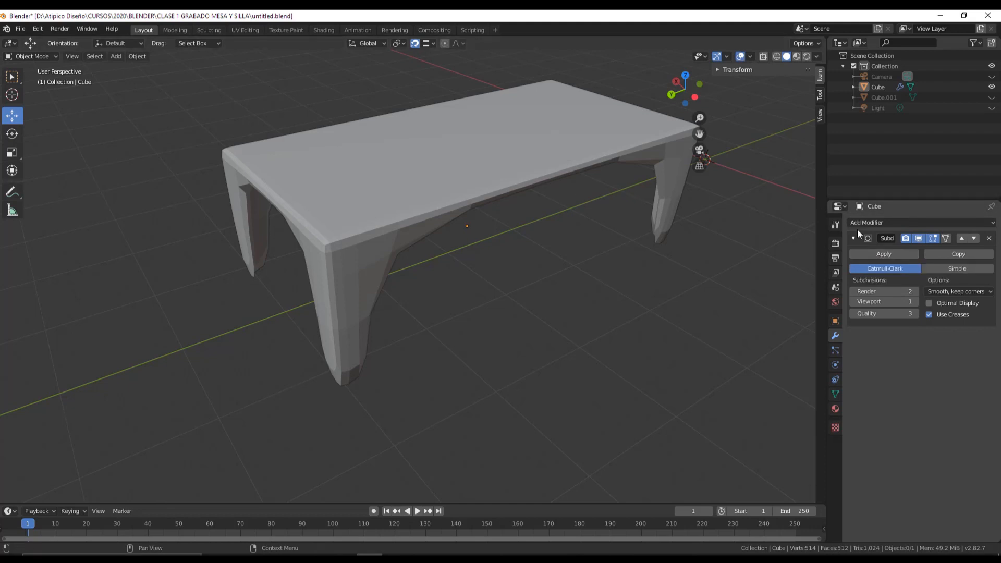
{"action": "left_click", "coordinate": [873, 254]}
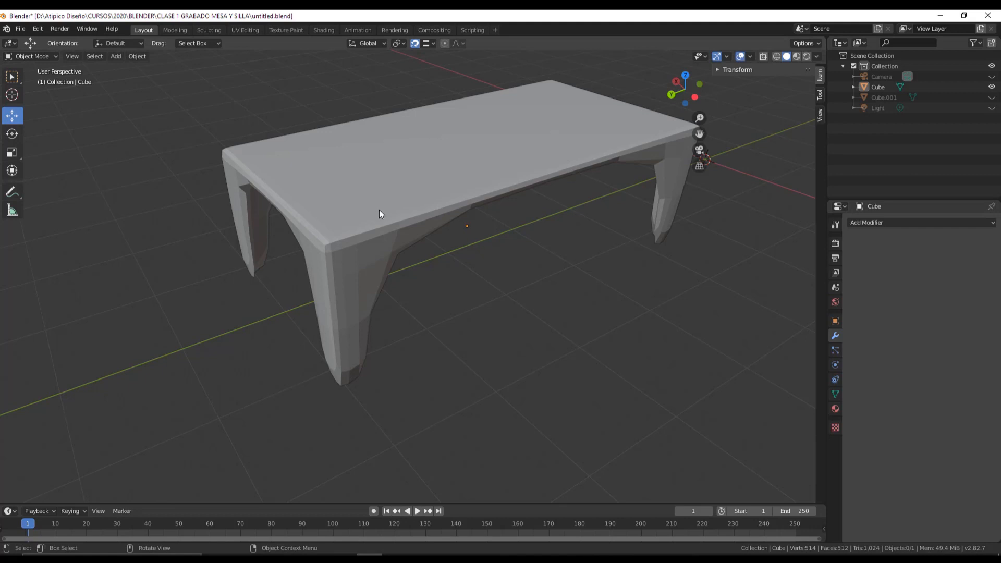
{"action": "key", "text": "ctrl+z"}
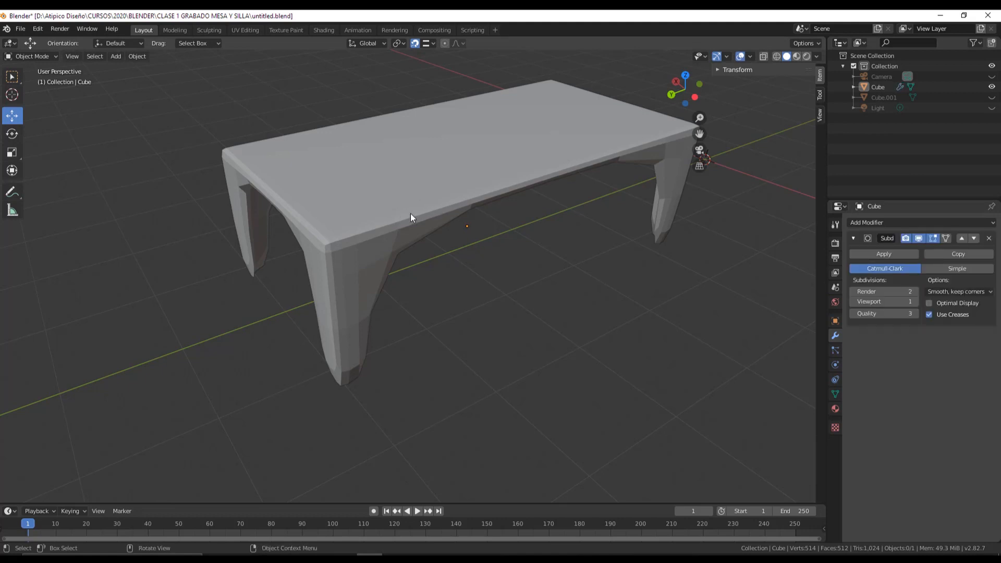
Step: Enter Edit Mode on the table and remove its Subdivision Surface modifier
{"action": "left_click", "coordinate": [37, 55]}
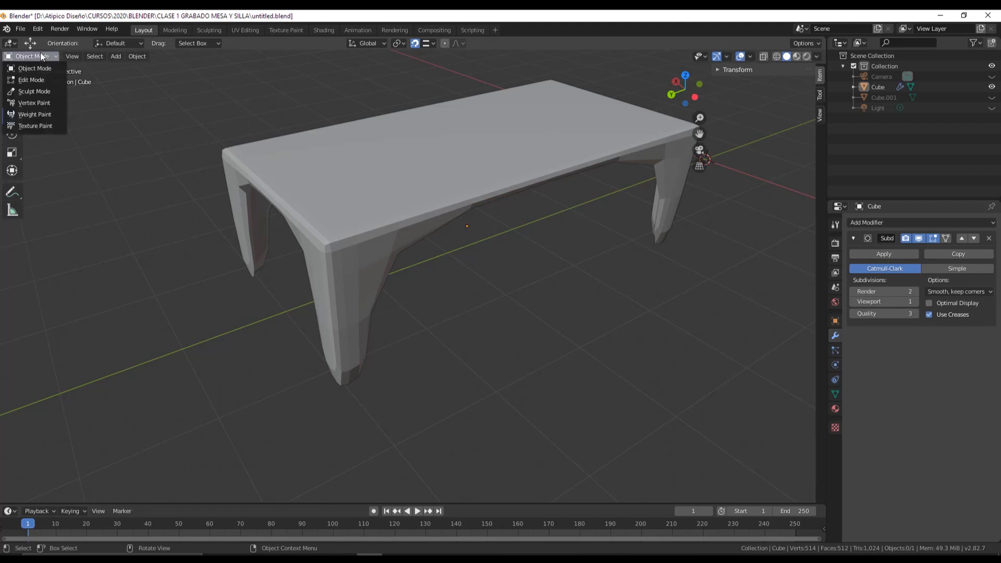
{"action": "left_click", "coordinate": [45, 78]}
{"action": "mouse_move", "coordinate": [421, 254]}
{"action": "middle_mouse_down"}
{"action": "mouse_move", "coordinate": [483, 255]}
{"action": "mouse_move", "coordinate": [417, 253]}
{"action": "middle_mouse_up"}
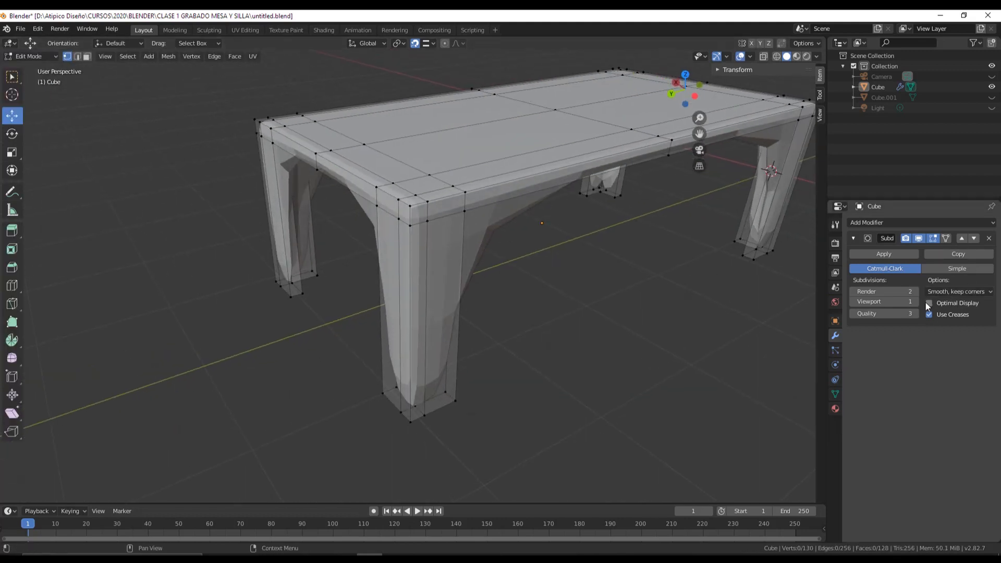
{"action": "left_click", "coordinate": [989, 238]}
Step: Add one loop cut across the tabletop's long side and slide it close to the inner edge of the nearest leg
{"action": "middle_click_drag", "start_coordinate": [594, 261], "coordinate": [376, 210]}
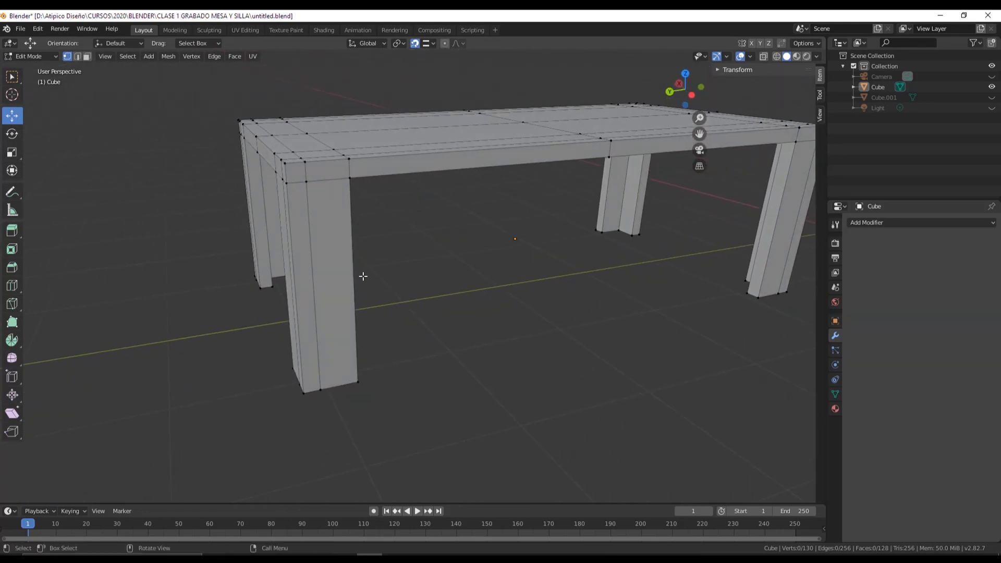
{"action": "scroll", "coordinate": [396, 198], "scroll_direction": "up", "scroll_amount": 5}
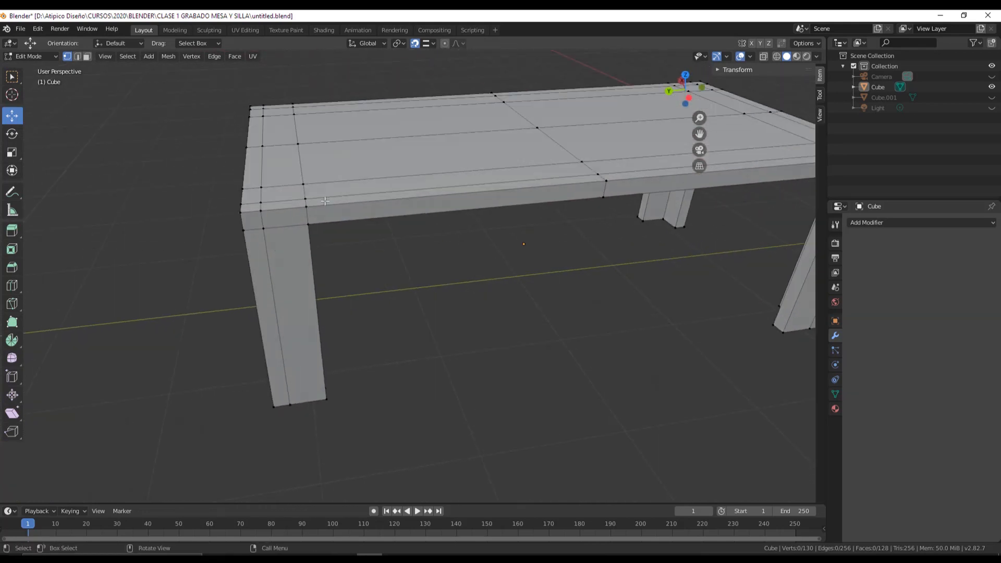
{"action": "middle_click_drag", "start_coordinate": [338, 227], "coordinate": [313, 160], "text": "shift"}
{"action": "scroll", "coordinate": [313, 160], "scroll_direction": "down", "scroll_amount": 6}
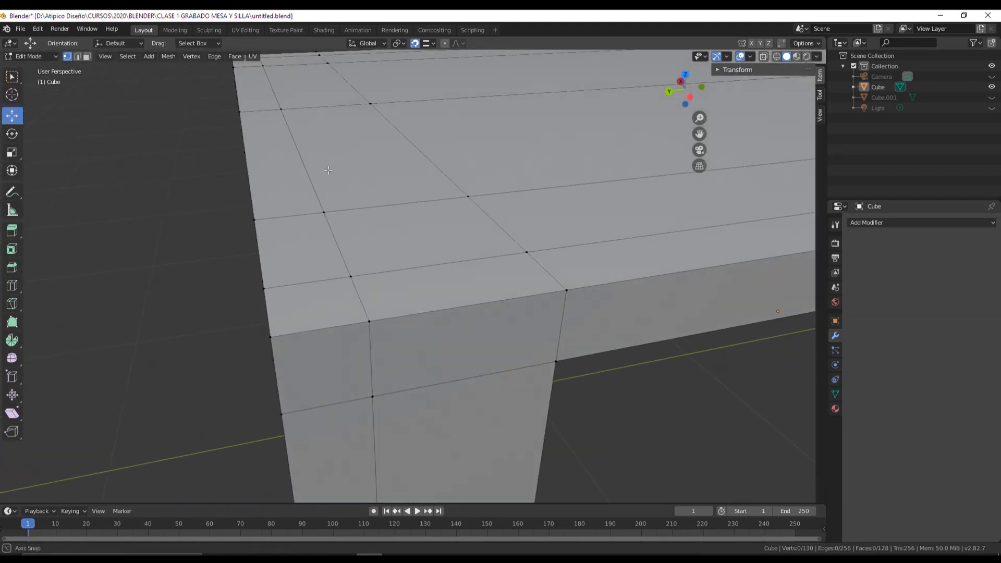
{"action": "middle_click_drag", "start_coordinate": [370, 200], "coordinate": [45, 246]}
{"action": "left_click", "coordinate": [12, 285]}
{"action": "middle_click_drag", "start_coordinate": [157, 245], "coordinate": [412, 165]}
{"action": "left_click_drag", "start_coordinate": [473, 190], "coordinate": [524, 189]}
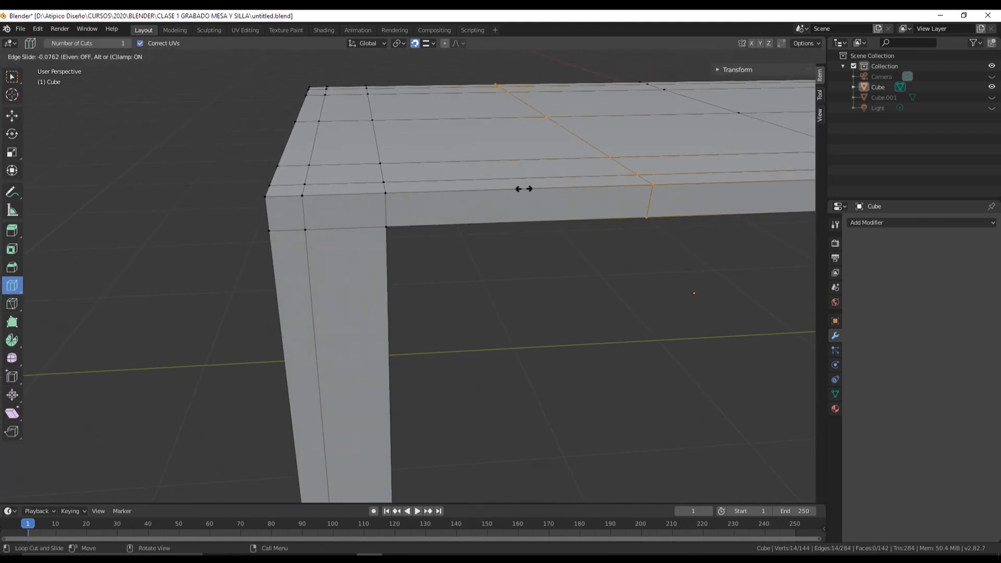
{"action": "left_click_drag", "start_coordinate": [303, 203], "coordinate": [288, 203]}
Step: Add a loop cut around the leg just below the tabletop (factor 0.967) and a vertical one beside its inner edge (factor -0.785)
{"action": "middle_click_drag", "start_coordinate": [349, 221], "coordinate": [335, 181]}
{"action": "left_click_drag", "start_coordinate": [288, 184], "coordinate": [285, 473]}
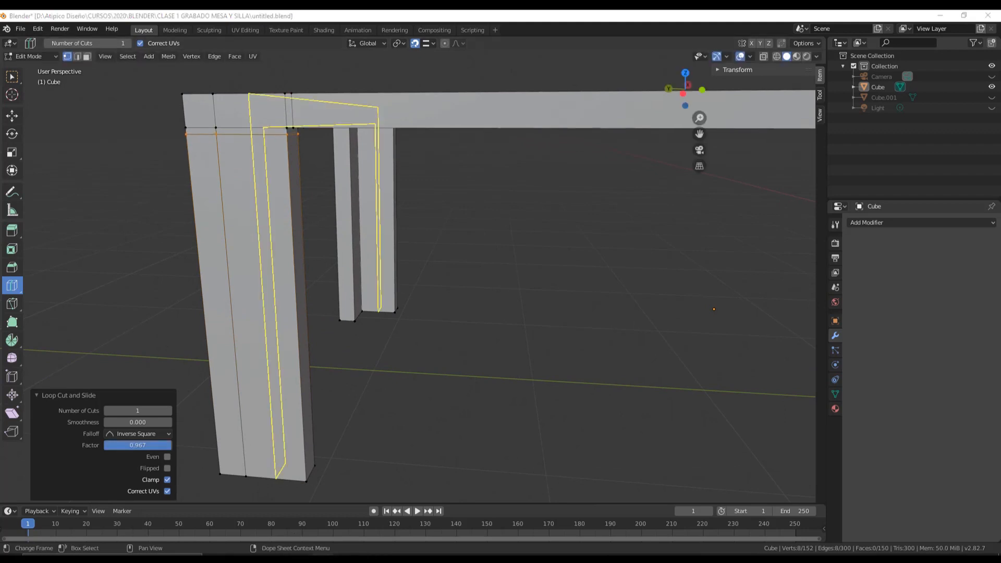
{"action": "middle_click_drag", "start_coordinate": [357, 411], "coordinate": [371, 412]}
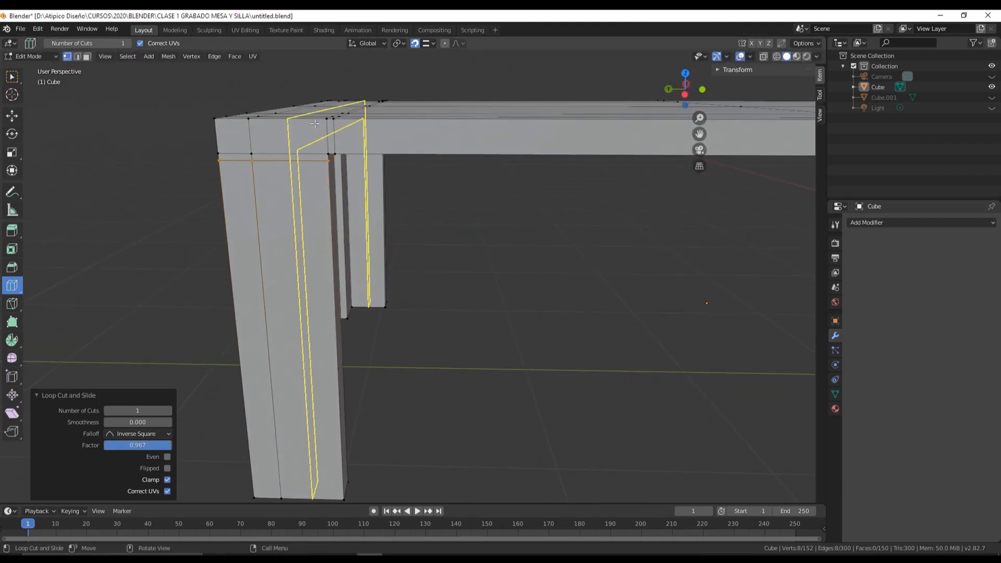
{"action": "left_click_drag", "start_coordinate": [316, 124], "coordinate": [345, 121]}
{"action": "scroll", "coordinate": [342, 123], "scroll_direction": "up", "scroll_amount": 2}
{"action": "middle_click_drag", "start_coordinate": [330, 135], "coordinate": [422, 166], "text": "shift"}
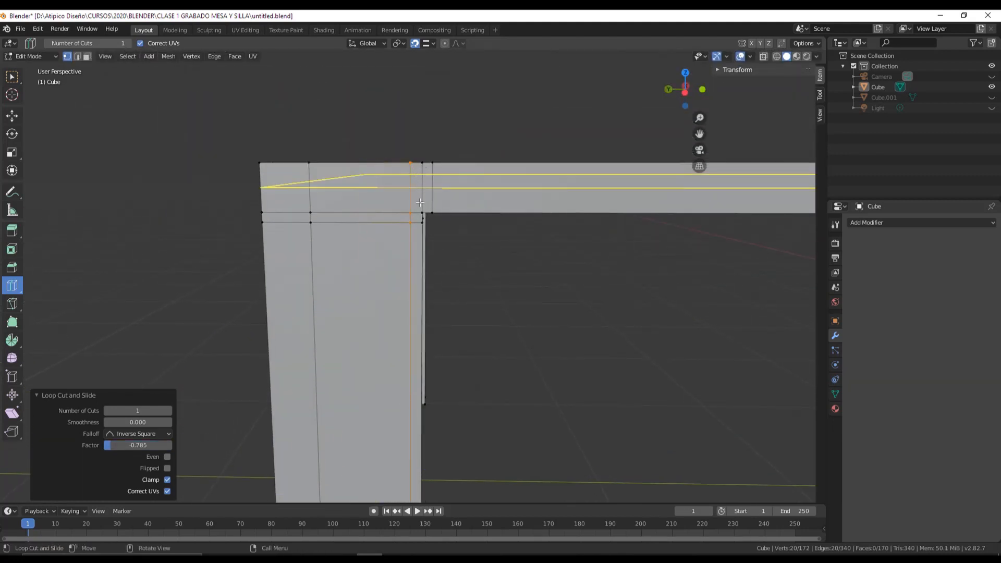
{"action": "middle_click_drag", "start_coordinate": [447, 253], "coordinate": [351, 186]}
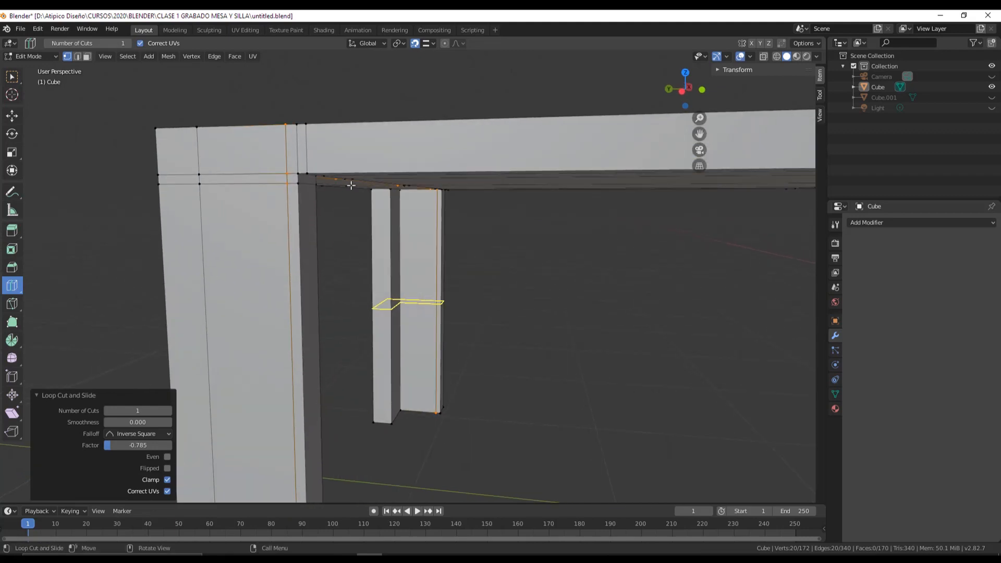
Step: Deselect the geometry, add a Subdivision Surface modifier to the table and set its viewport subdivisions to 3
{"action": "left_click", "coordinate": [11, 116]}
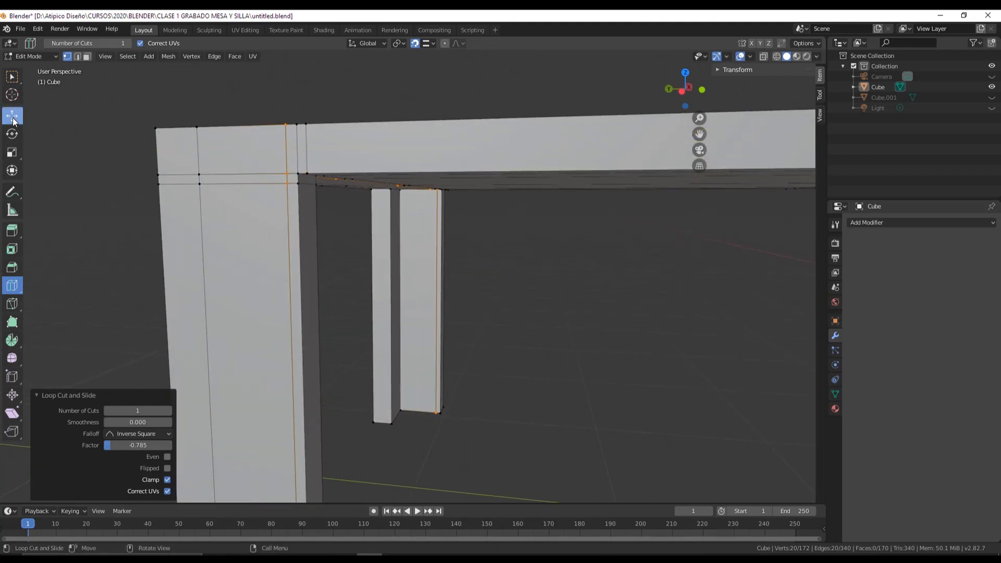
{"action": "left_click", "coordinate": [339, 240]}
{"action": "left_click", "coordinate": [890, 223]}
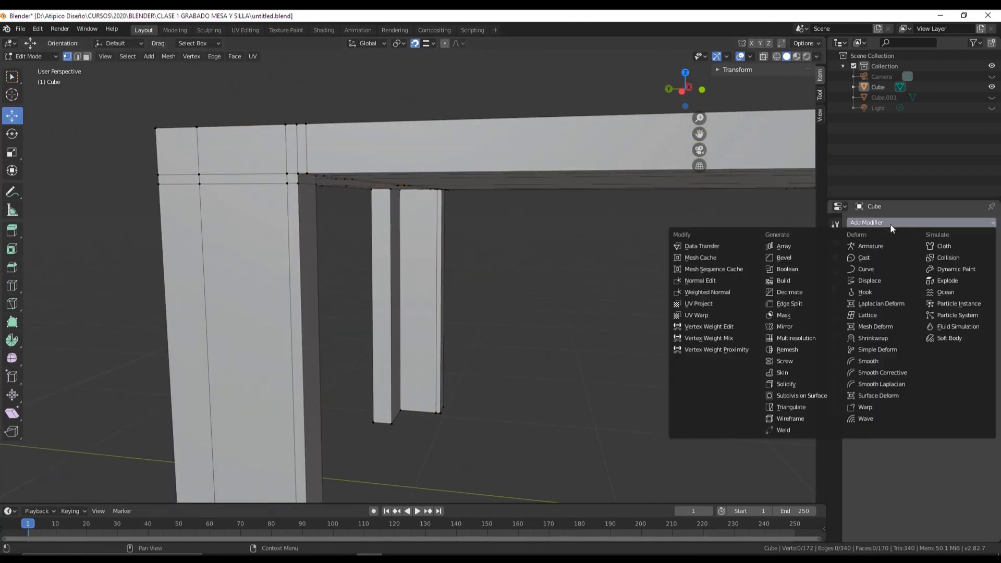
{"action": "left_click", "coordinate": [802, 396]}
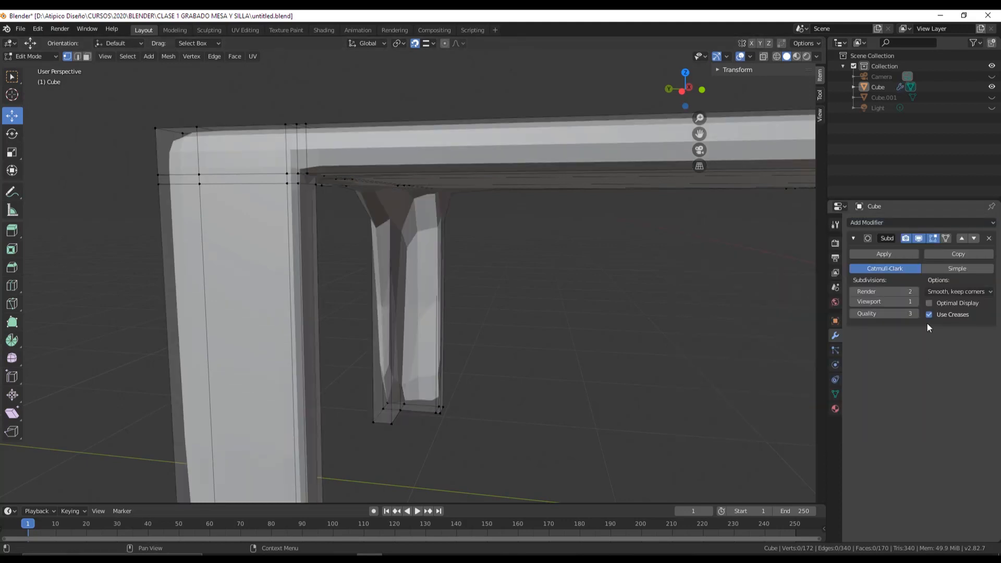
{"action": "left_click", "coordinate": [916, 304]}
{"action": "left_click", "coordinate": [916, 304]}
Step: Compare the leg that has extra edge loops with the other legs, switch to Object Mode and inspect its corner
{"action": "middle_click_drag", "start_coordinate": [572, 329], "coordinate": [593, 345]}
{"action": "scroll", "coordinate": [476, 335], "scroll_direction": "down", "scroll_amount": 5}
{"action": "middle_click_drag", "start_coordinate": [467, 342], "coordinate": [412, 282], "text": "shift"}
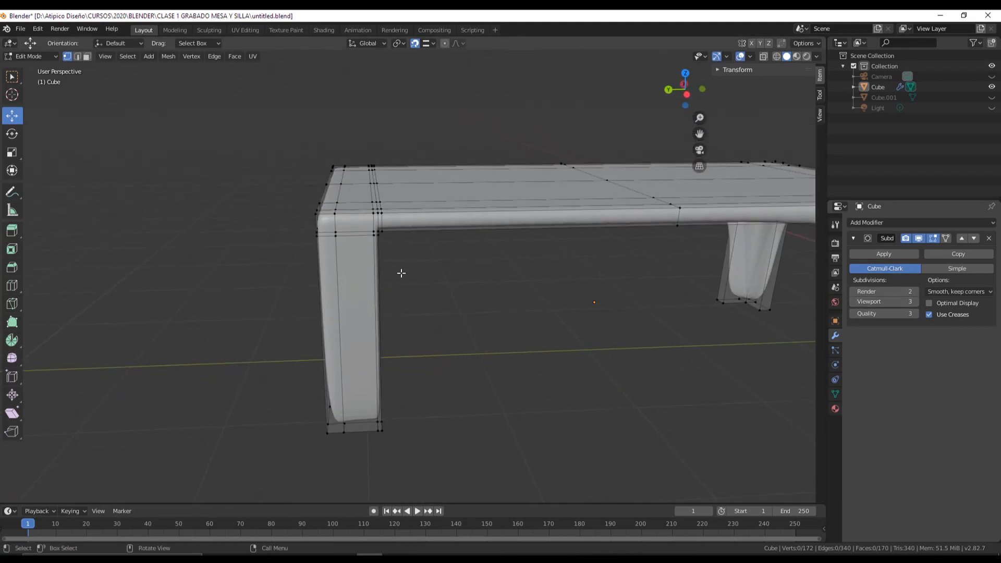
{"action": "middle_click_drag", "start_coordinate": [740, 296], "coordinate": [635, 230], "text": "shift"}
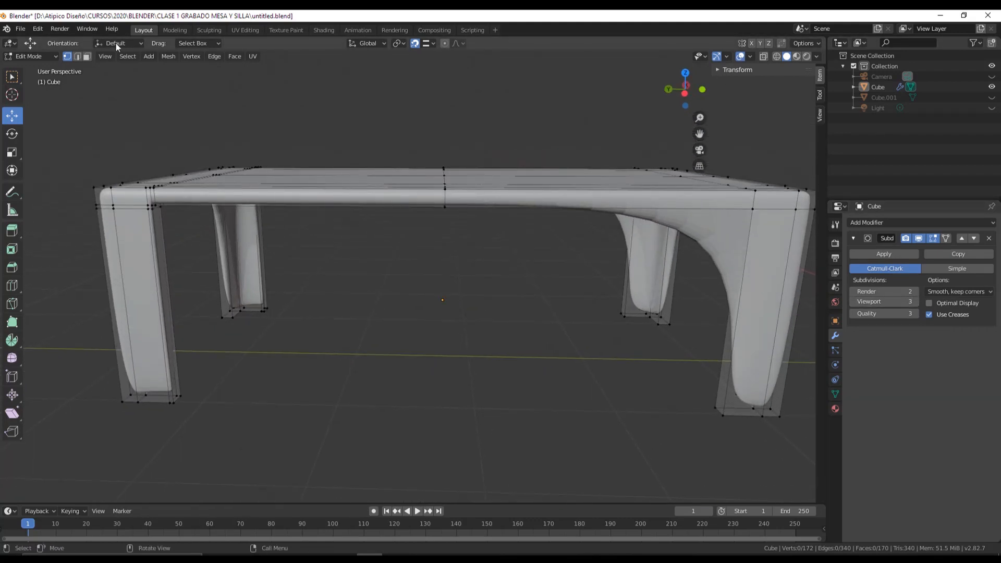
{"action": "left_click", "coordinate": [42, 56]}
{"action": "left_click", "coordinate": [45, 66]}
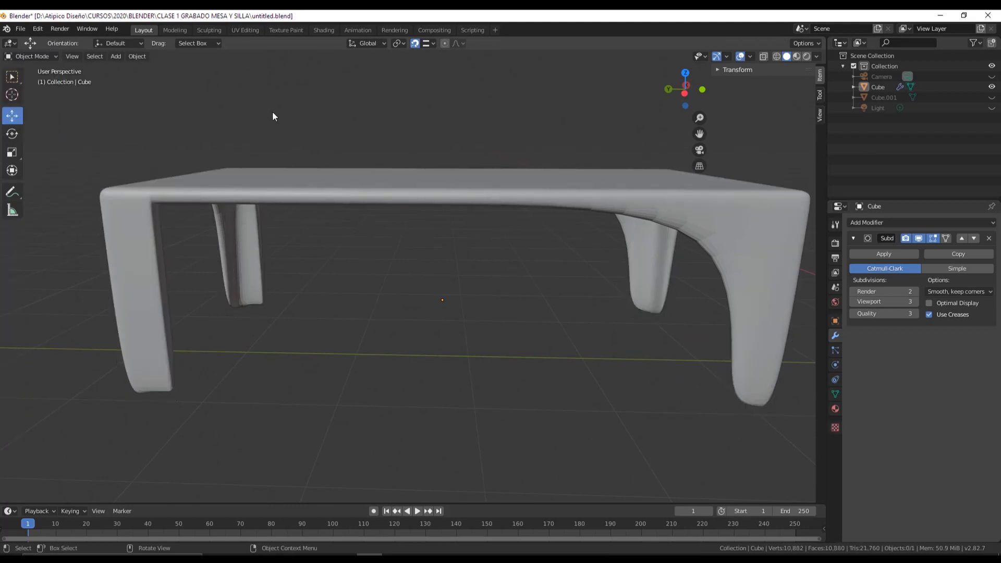
{"action": "middle_click_drag", "start_coordinate": [289, 235], "coordinate": [292, 299]}
{"action": "scroll", "coordinate": [245, 301], "scroll_direction": "down", "scroll_amount": 8}
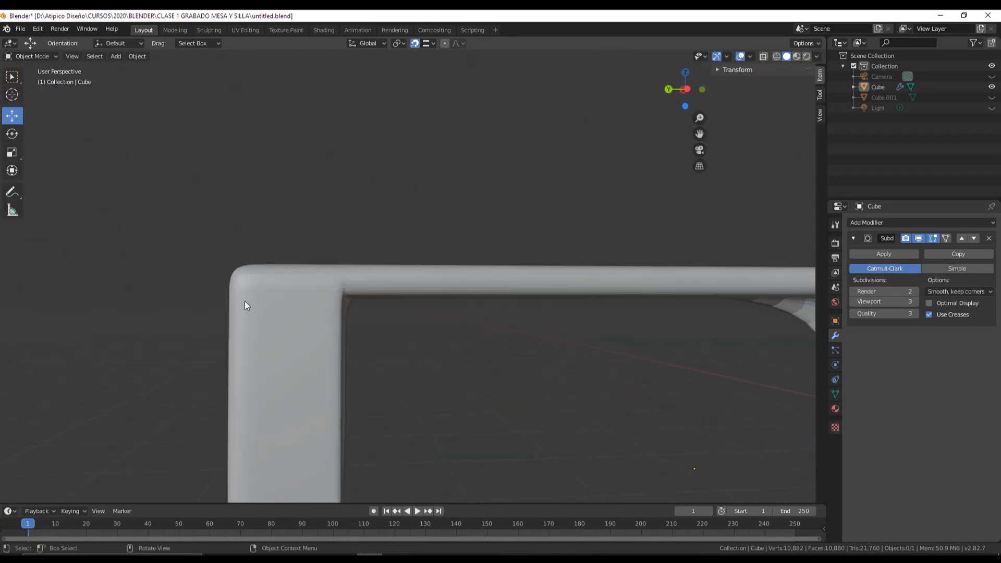
Step: Inspect the smoothed table corner, return to Edit Mode and set the Subdivision Surface viewport subdivisions to 1
{"action": "middle_click_drag", "start_coordinate": [672, 273], "coordinate": [310, 243]}
{"action": "scroll", "coordinate": [370, 281], "scroll_direction": "up", "scroll_amount": 4}
{"action": "scroll", "coordinate": [264, 228], "scroll_direction": "up", "scroll_amount": 2}
{"action": "scroll", "coordinate": [349, 267], "scroll_direction": "down", "scroll_amount": 4}
{"action": "middle_click_drag", "start_coordinate": [386, 290], "coordinate": [480, 331]}
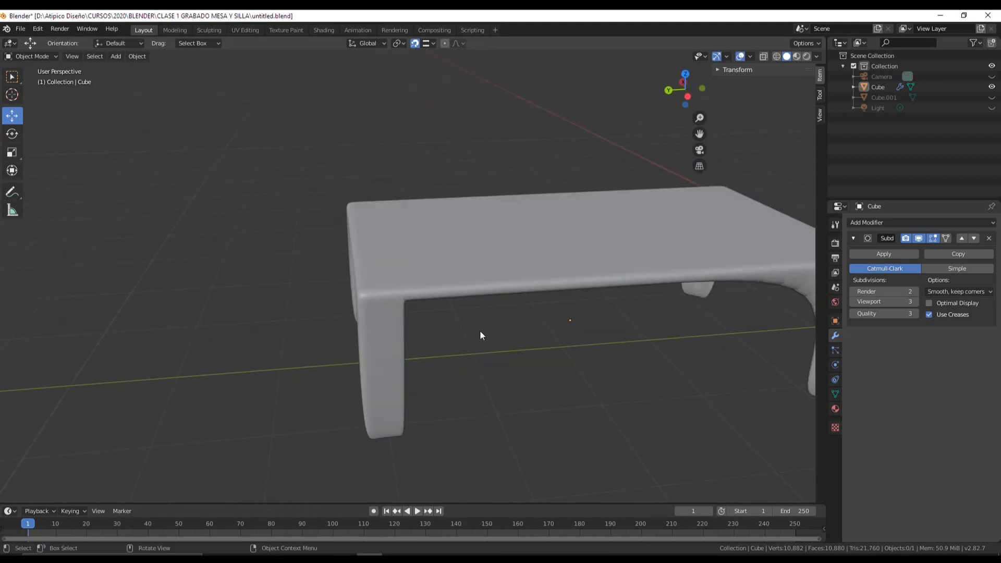
{"action": "key", "text": "Tab"}
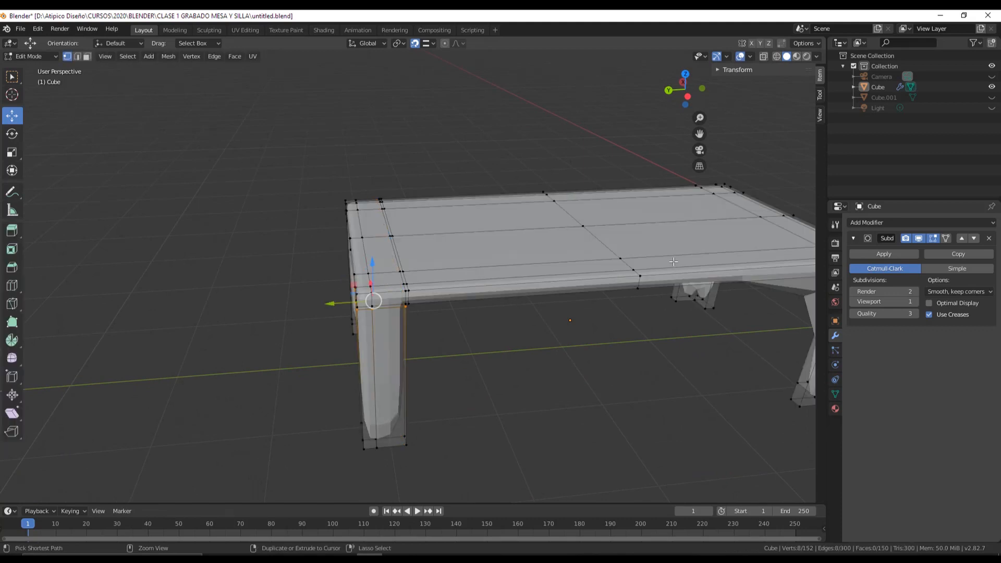
{"action": "key", "text": "ctrl+1"}
Step: Undo the extra loop cuts around the leg and remove the Subdivision Surface modifier from the table
{"action": "middle_click_drag", "start_coordinate": [673, 261], "coordinate": [569, 234], "text": "shift"}
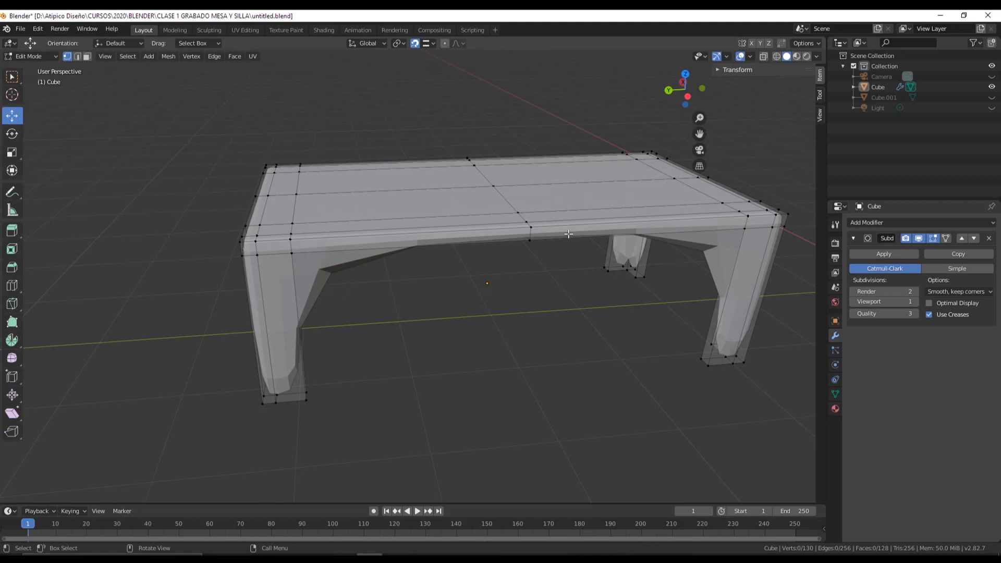
{"action": "middle_click_drag", "start_coordinate": [576, 238], "coordinate": [560, 217], "text": "shift"}
{"action": "scroll", "coordinate": [529, 193], "scroll_direction": "up", "scroll_amount": 2}
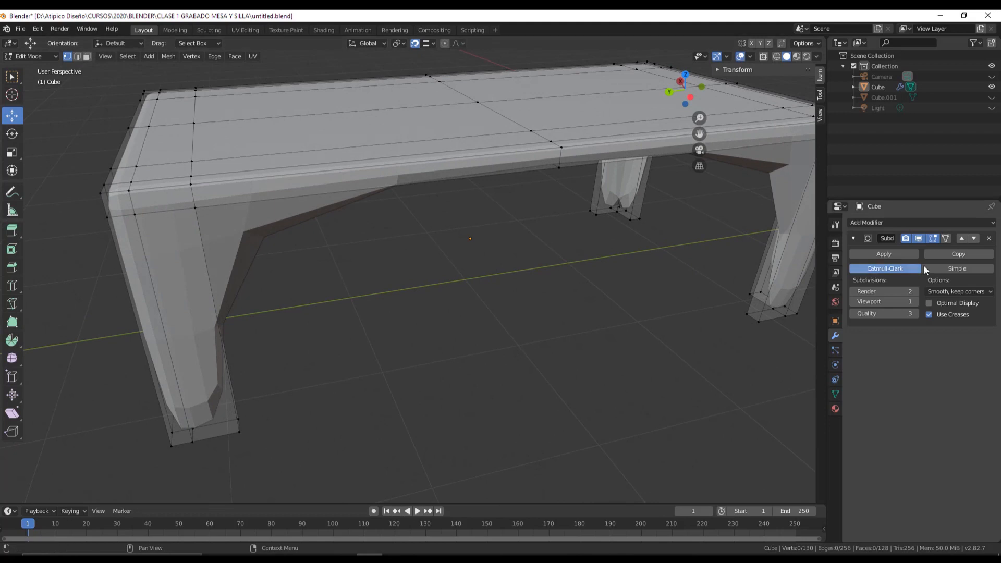
{"action": "left_click", "coordinate": [989, 239]}
Step: Select the table's positive Y end with both its legs in an X-ray top view, and delete its faces in solid view
{"action": "scroll", "coordinate": [382, 280], "scroll_direction": "up", "scroll_amount": 4}
{"action": "middle_click_drag", "start_coordinate": [382, 279], "coordinate": [487, 315]}
{"action": "scroll", "coordinate": [448, 277], "scroll_direction": "down", "scroll_amount": 3}
{"action": "middle_click_drag", "start_coordinate": [66, 175], "coordinate": [503, 254]}
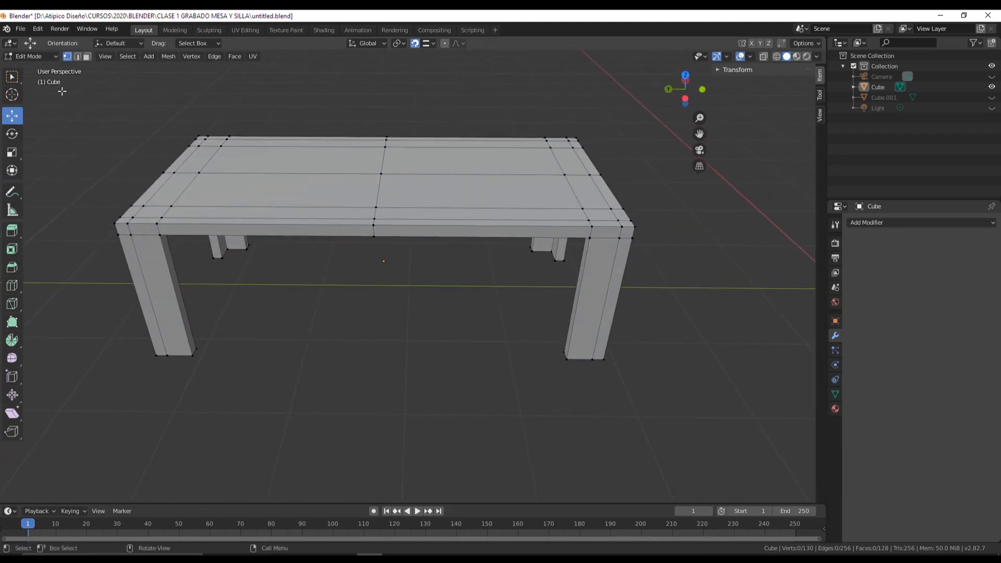
{"action": "left_click", "coordinate": [12, 77]}
{"action": "middle_click_drag", "start_coordinate": [469, 157], "coordinate": [506, 133]}
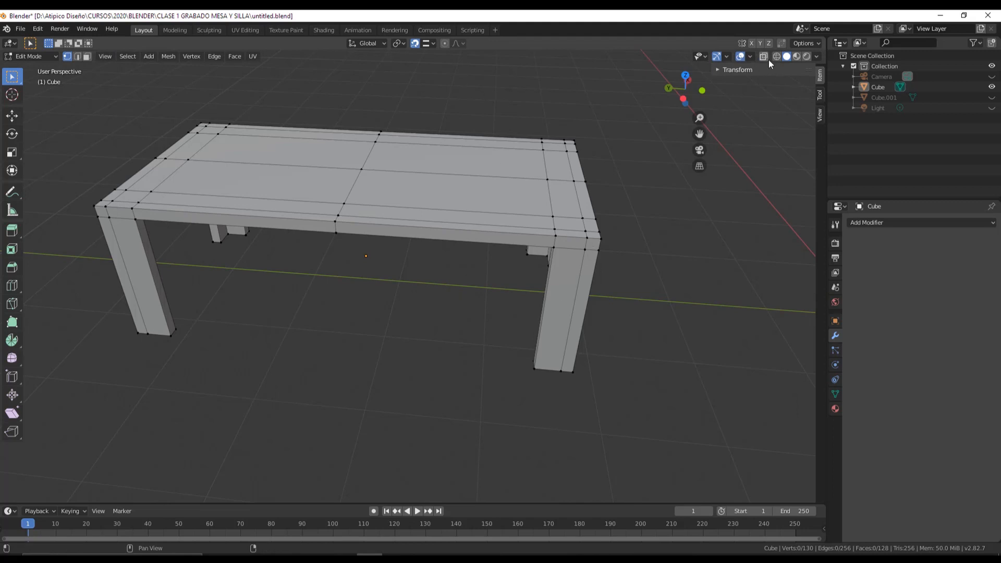
{"action": "left_click", "coordinate": [688, 81]}
{"action": "left_click", "coordinate": [684, 74]}
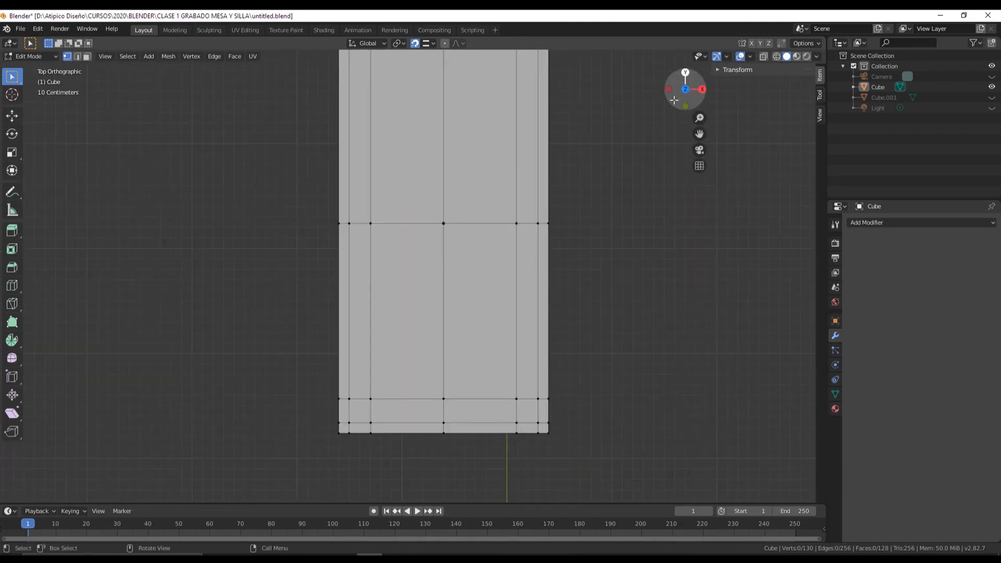
{"action": "scroll", "coordinate": [549, 252], "scroll_direction": "down", "scroll_amount": 2}
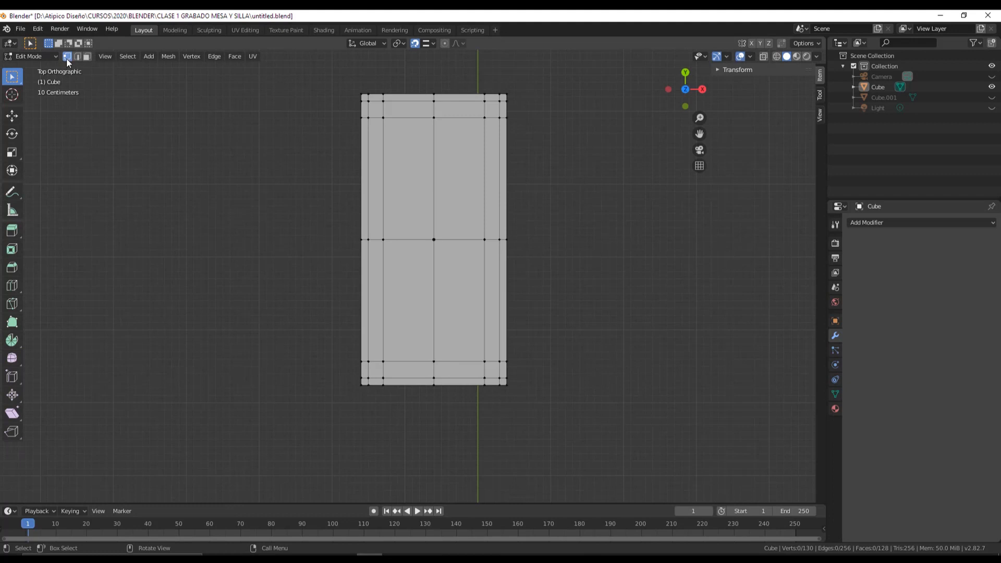
{"action": "left_click", "coordinate": [763, 56]}
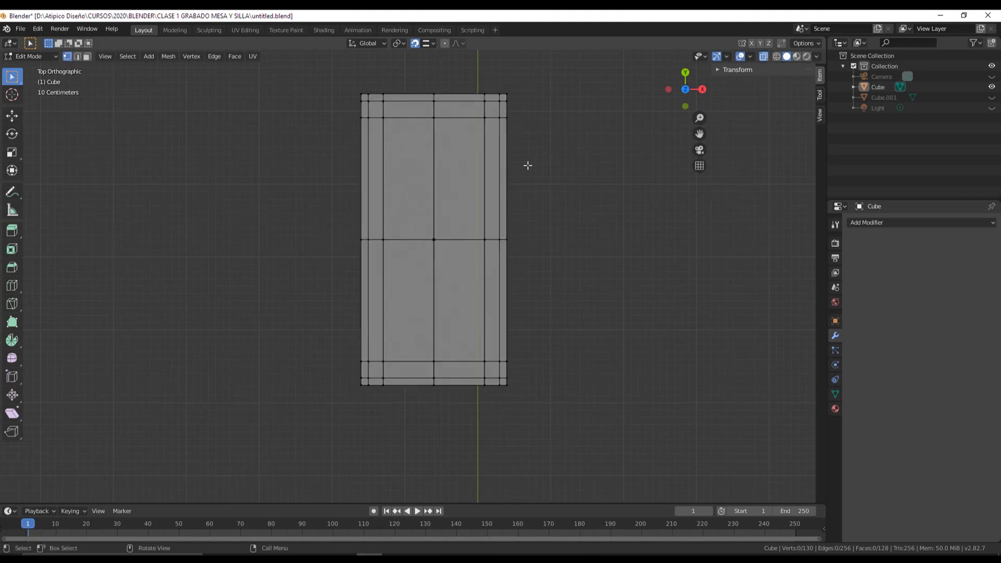
{"action": "left_click_drag", "start_coordinate": [266, 72], "coordinate": [563, 143]}
{"action": "middle_click_drag", "start_coordinate": [581, 278], "coordinate": [437, 195]}
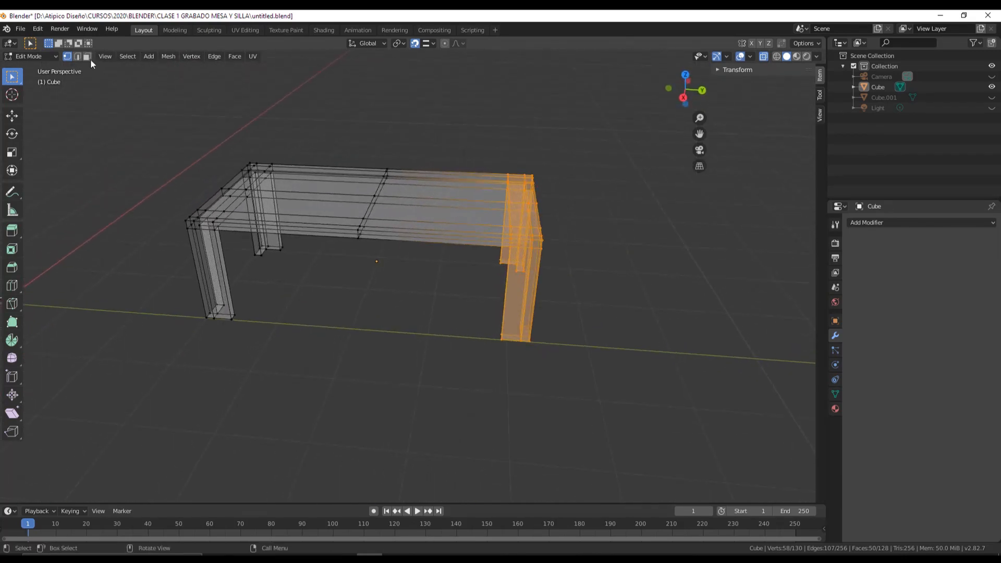
{"action": "left_click", "coordinate": [86, 57]}
{"action": "middle_click_drag", "start_coordinate": [501, 261], "coordinate": [535, 275]}
{"action": "left_click", "coordinate": [765, 56]}
{"action": "middle_click_drag", "start_coordinate": [542, 209], "coordinate": [565, 214]}
{"action": "right_click", "coordinate": [565, 214]}
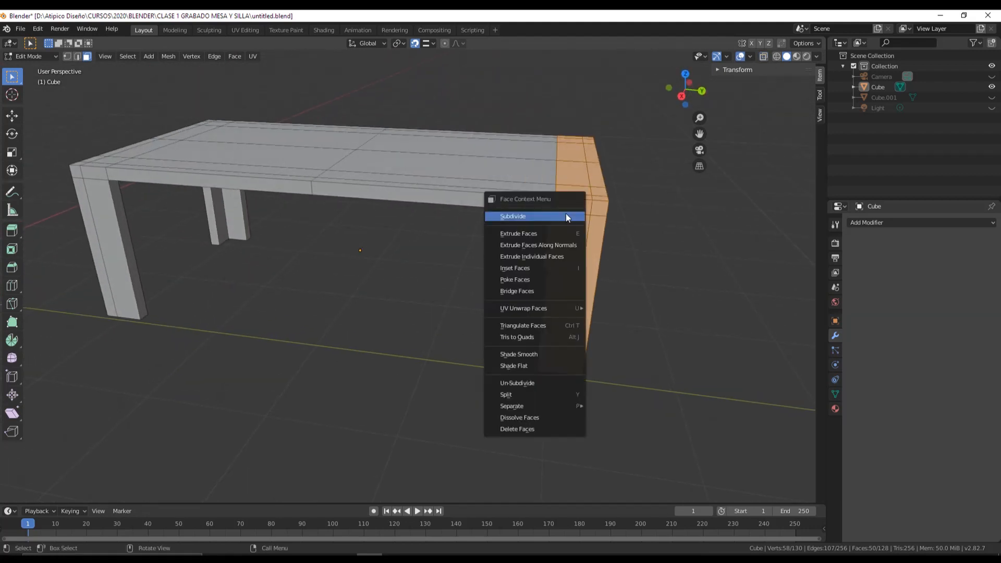
{"action": "left_click", "coordinate": [545, 429]}
{"action": "middle_click_drag", "start_coordinate": [561, 377], "coordinate": [587, 365]}
Step: Select the remaining tabletop faces on the legless side of the middle cross loop and delete them
{"action": "left_click", "coordinate": [497, 194]}
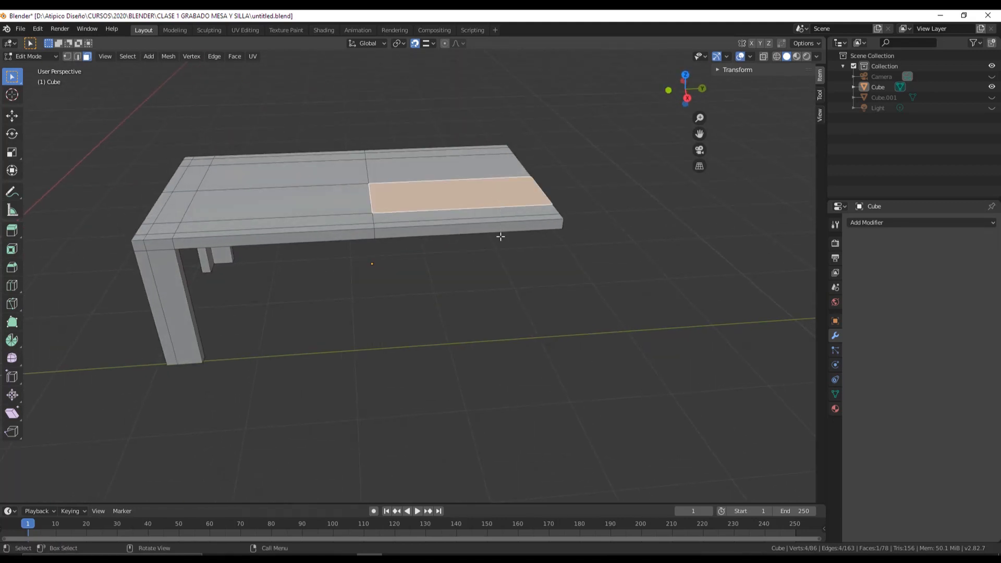
{"action": "middle_click_drag", "start_coordinate": [499, 235], "coordinate": [498, 262]}
{"action": "left_click", "coordinate": [481, 171], "text": "shift"}
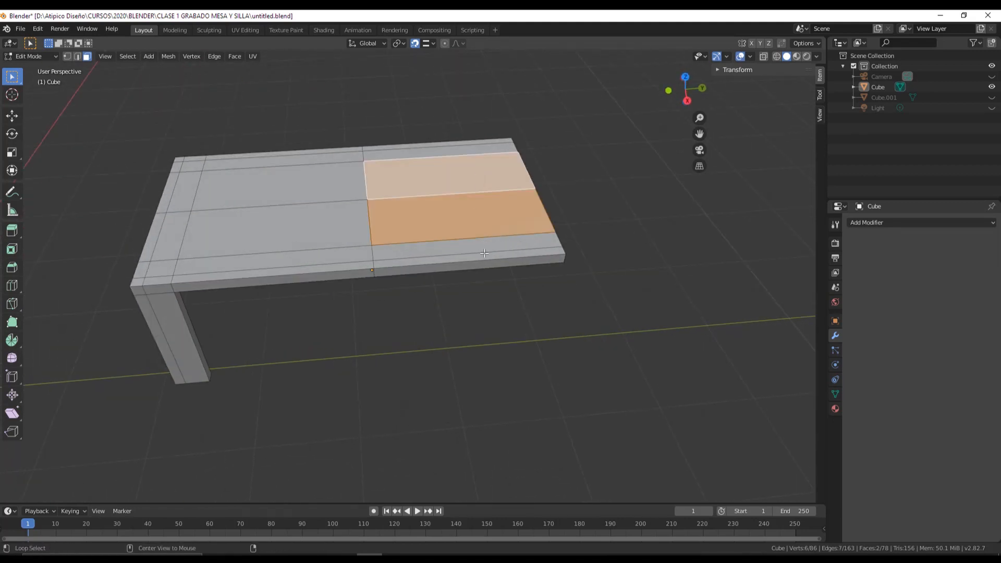
{"action": "left_click", "coordinate": [489, 255], "text": "alt"}
{"action": "middle_click_drag", "start_coordinate": [498, 201], "coordinate": [481, 218]}
{"action": "left_click", "coordinate": [494, 201]}
{"action": "left_click", "coordinate": [494, 203], "text": "alt"}
{"action": "right_click", "coordinate": [480, 218]}
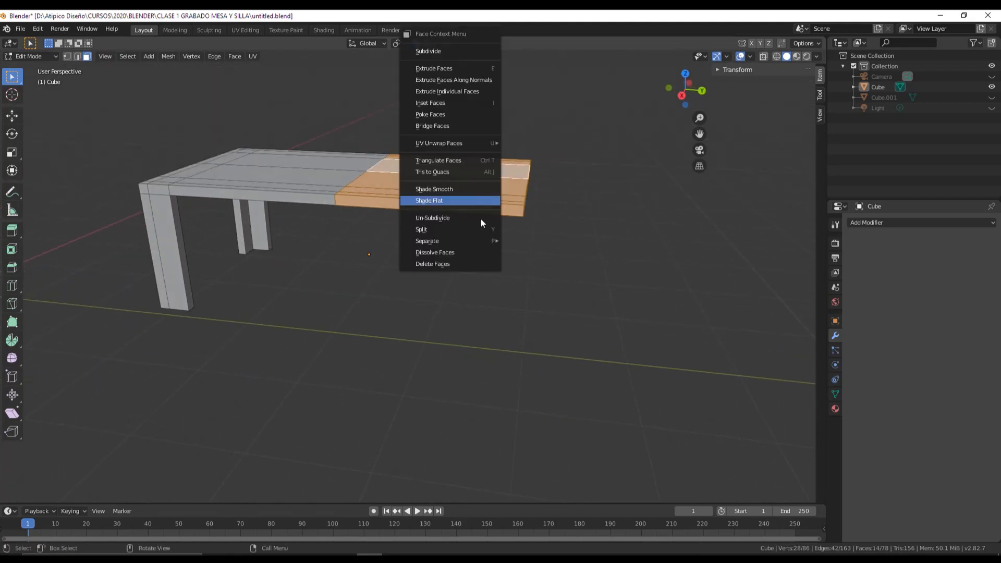
{"action": "left_click", "coordinate": [449, 265]}
Step: Add a Mirror modifier to the remaining half of the table
{"action": "middle_click_drag", "start_coordinate": [450, 265], "coordinate": [509, 311]}
{"action": "middle_click_drag", "start_coordinate": [600, 291], "coordinate": [553, 276]}
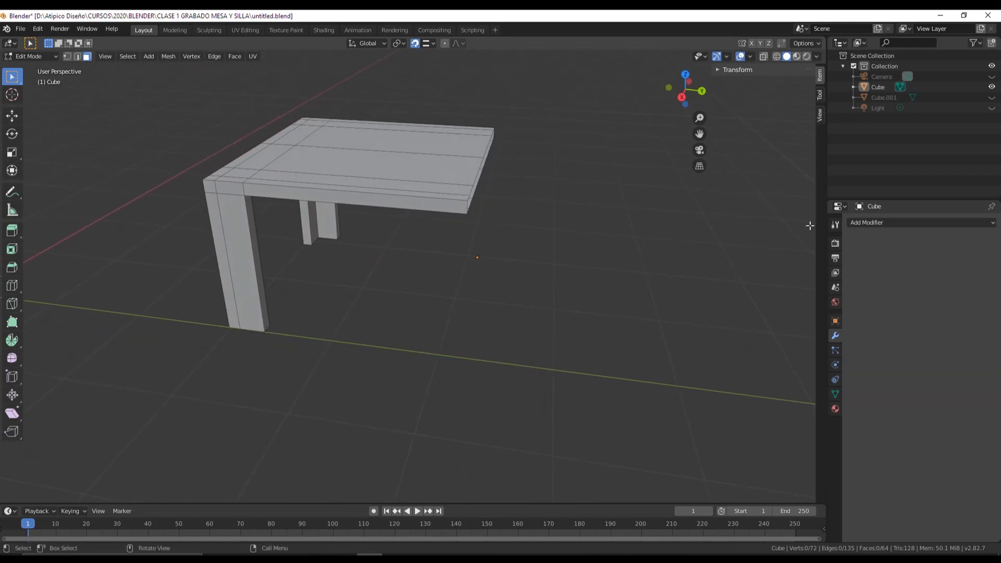
{"action": "left_click", "coordinate": [893, 222]}
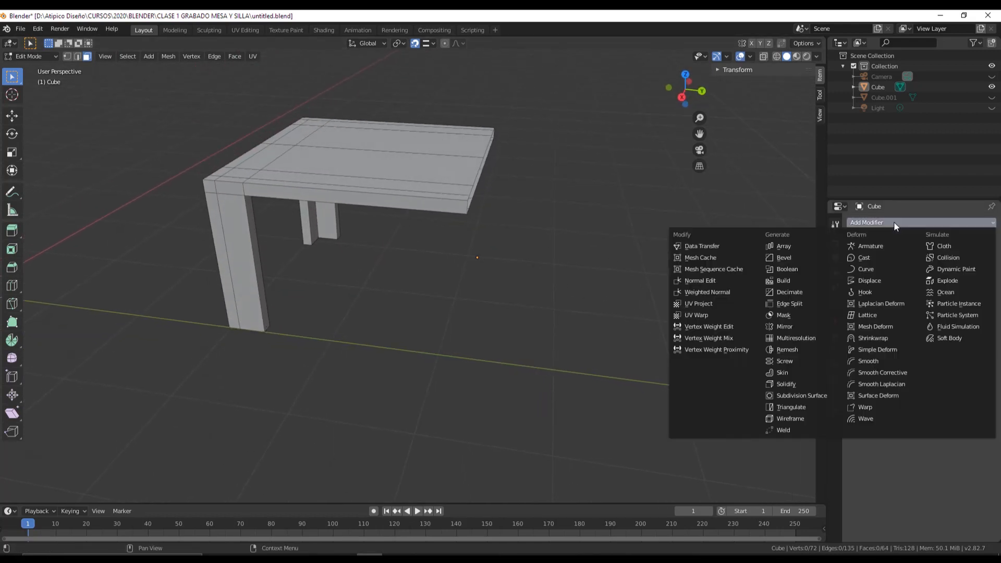
{"action": "left_click", "coordinate": [787, 327]}
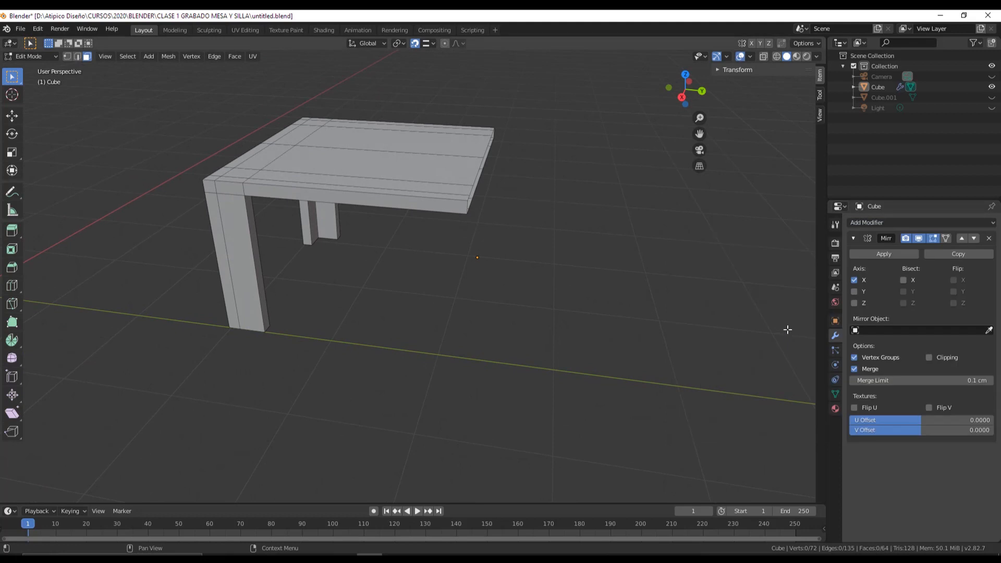
Step: Enable the Y axis in the Mirror modifier to rebuild the missing half, and check where the halves join
{"action": "middle_click_drag", "start_coordinate": [640, 311], "coordinate": [633, 308]}
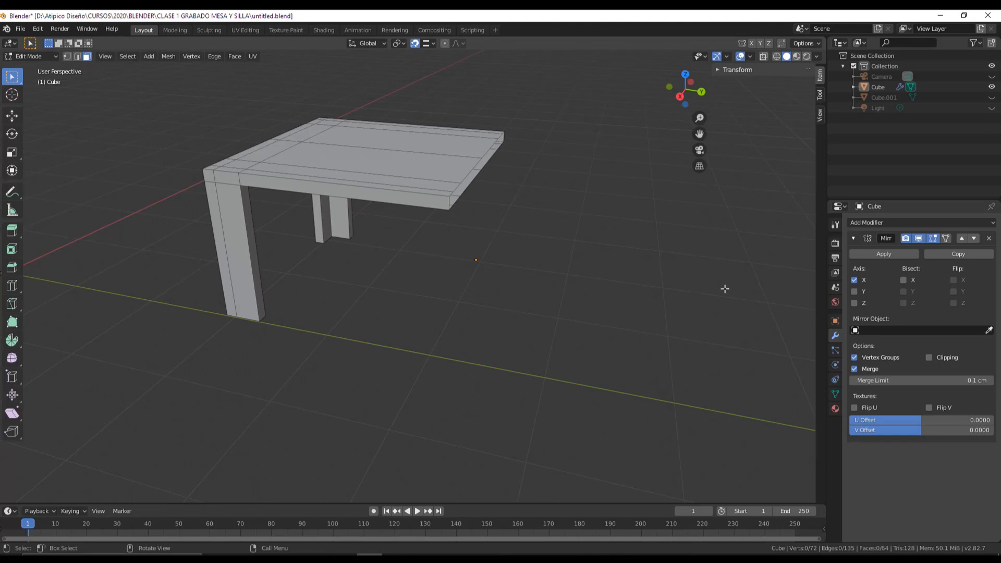
{"action": "middle_click_drag", "start_coordinate": [689, 284], "coordinate": [647, 280]}
{"action": "scroll", "coordinate": [647, 280], "scroll_direction": "up", "scroll_amount": 3}
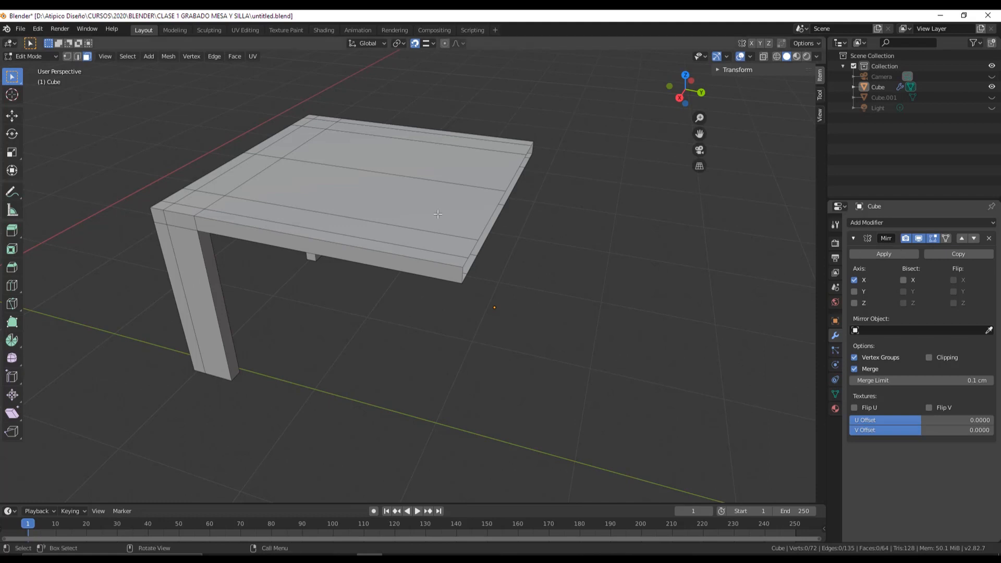
{"action": "middle_click_drag", "start_coordinate": [525, 228], "coordinate": [387, 215]}
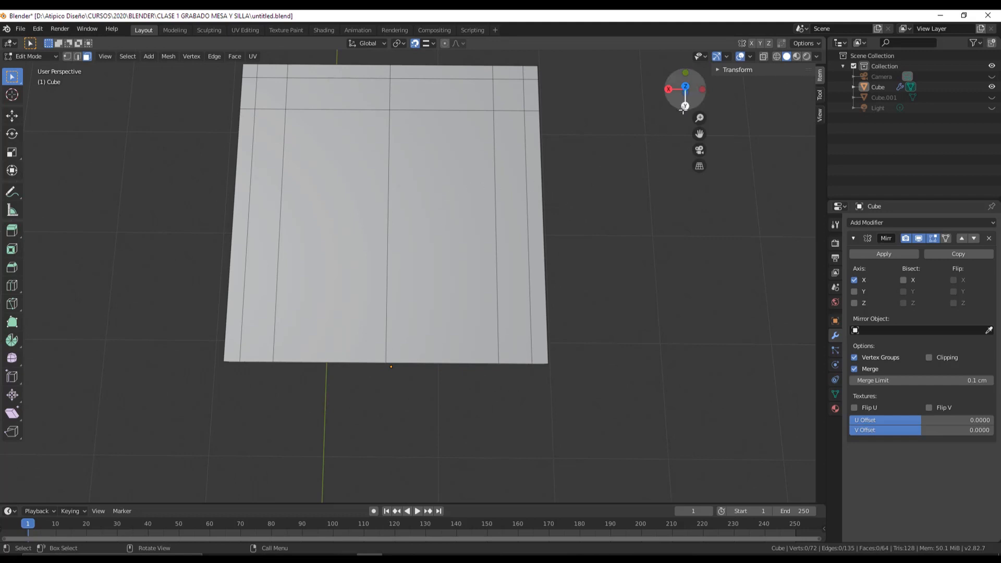
{"action": "scroll", "coordinate": [499, 283], "scroll_direction": "down", "scroll_amount": 1}
{"action": "middle_click_drag", "start_coordinate": [499, 283], "coordinate": [455, 213]}
{"action": "middle_click_drag", "start_coordinate": [511, 236], "coordinate": [471, 219]}
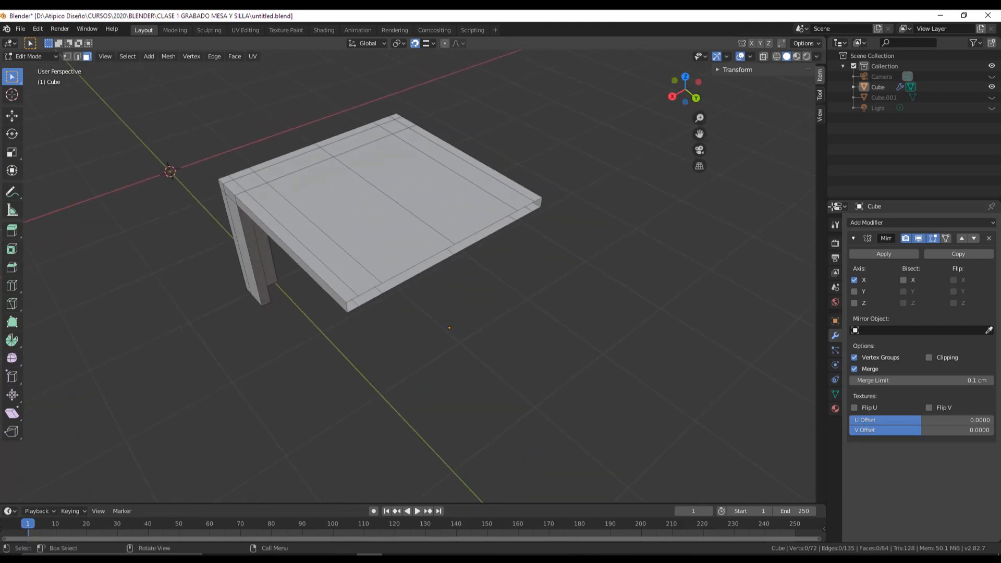
{"action": "left_click", "coordinate": [863, 292]}
{"action": "middle_click_drag", "start_coordinate": [756, 261], "coordinate": [725, 245]}
{"action": "scroll", "coordinate": [617, 203], "scroll_direction": "up", "scroll_amount": 8}
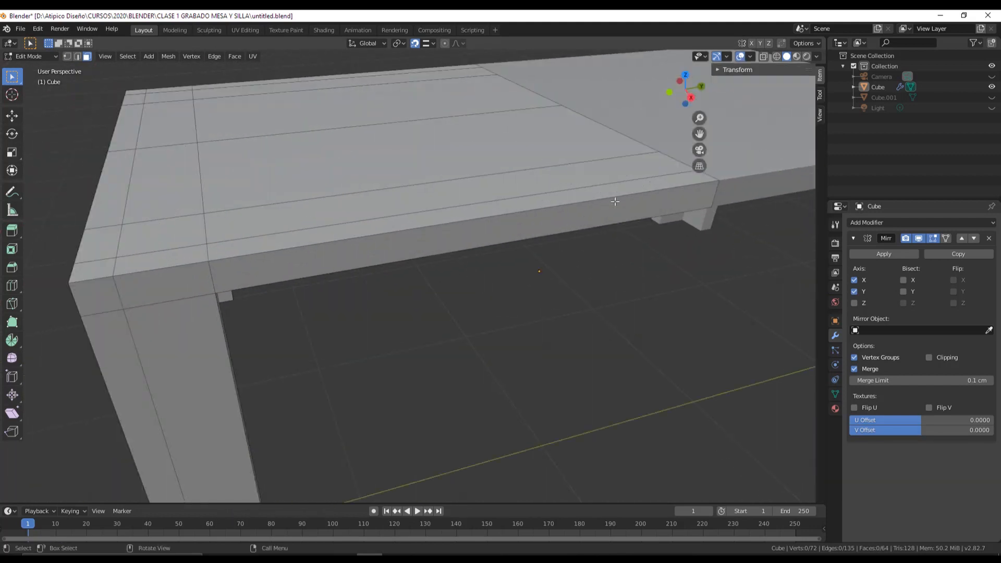
{"action": "scroll", "coordinate": [553, 231], "scroll_direction": "down", "scroll_amount": 8}
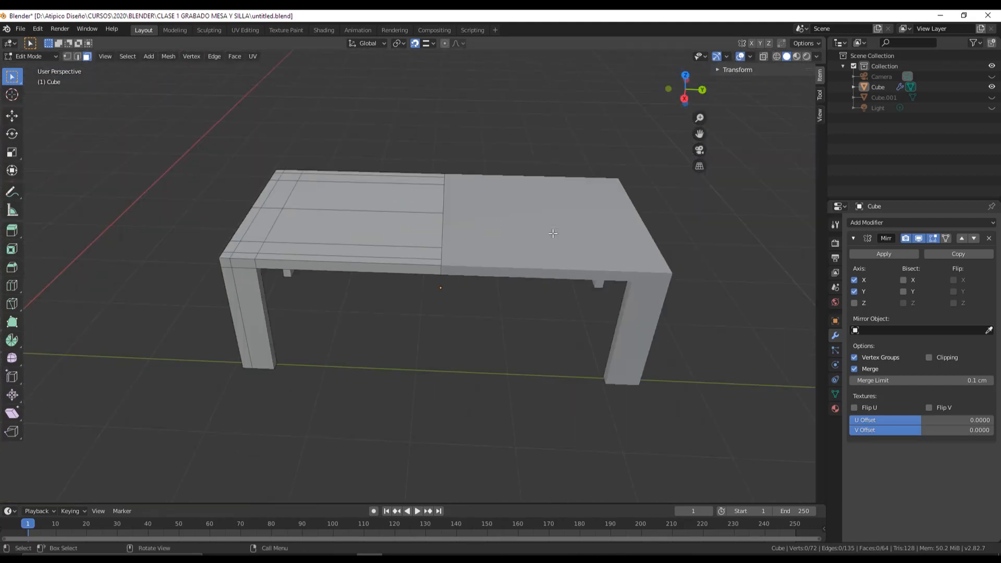
{"action": "middle_click_drag", "start_coordinate": [553, 231], "coordinate": [521, 271]}
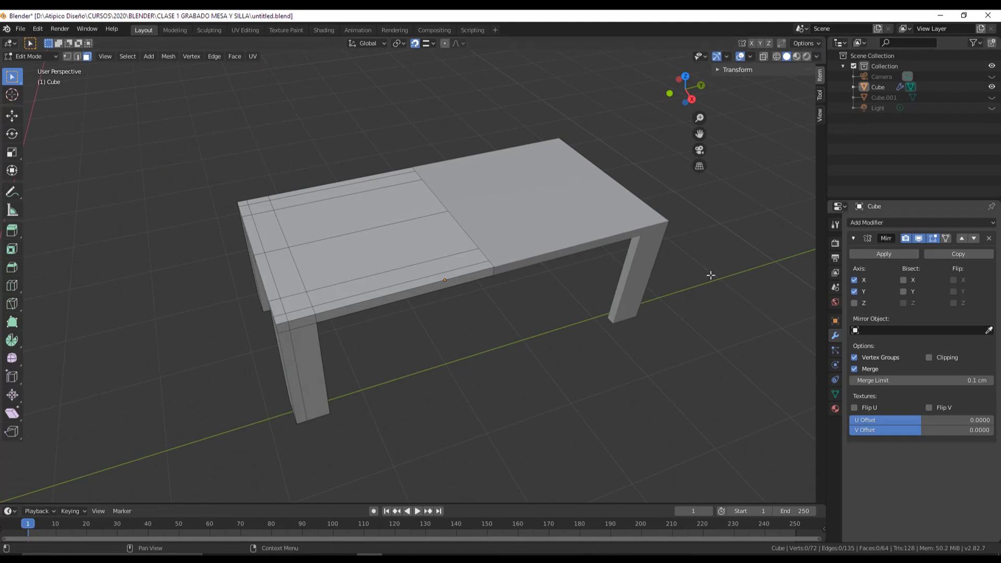
Step: Try raising a tabletop vertex near the leg along Z with the Move tool, undo the move and deselect everything
{"action": "middle_click_drag", "start_coordinate": [709, 277], "coordinate": [21, 116], "text": "shift"}
{"action": "left_click", "coordinate": [21, 116]}
{"action": "mouse_move", "coordinate": [365, 245]}
{"action": "middle_mouse_down"}
{"action": "mouse_move", "coordinate": [407, 241]}
{"action": "mouse_move", "coordinate": [366, 228]}
{"action": "middle_mouse_up"}
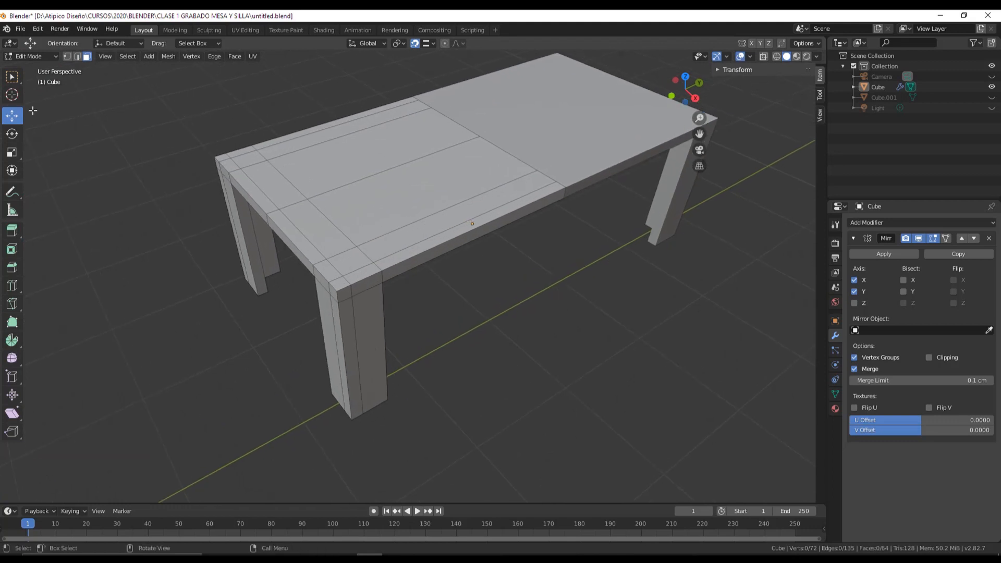
{"action": "middle_click_drag", "start_coordinate": [292, 245], "coordinate": [319, 259]}
{"action": "left_click", "coordinate": [302, 278]}
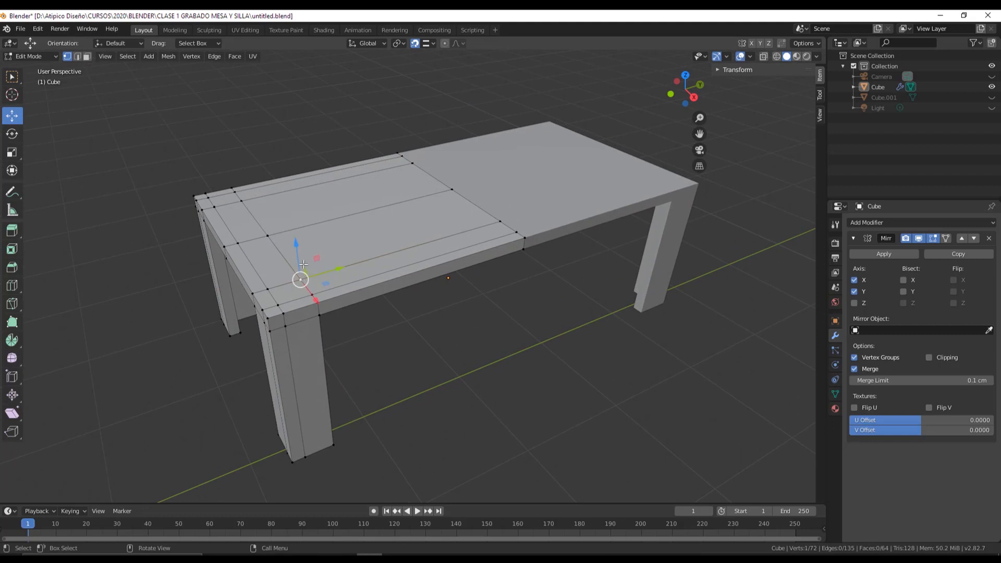
{"action": "left_click_drag", "start_coordinate": [300, 262], "coordinate": [311, 222]}
{"action": "middle_click_drag", "start_coordinate": [311, 222], "coordinate": [407, 269]}
{"action": "key", "text": "ctrl+z"}
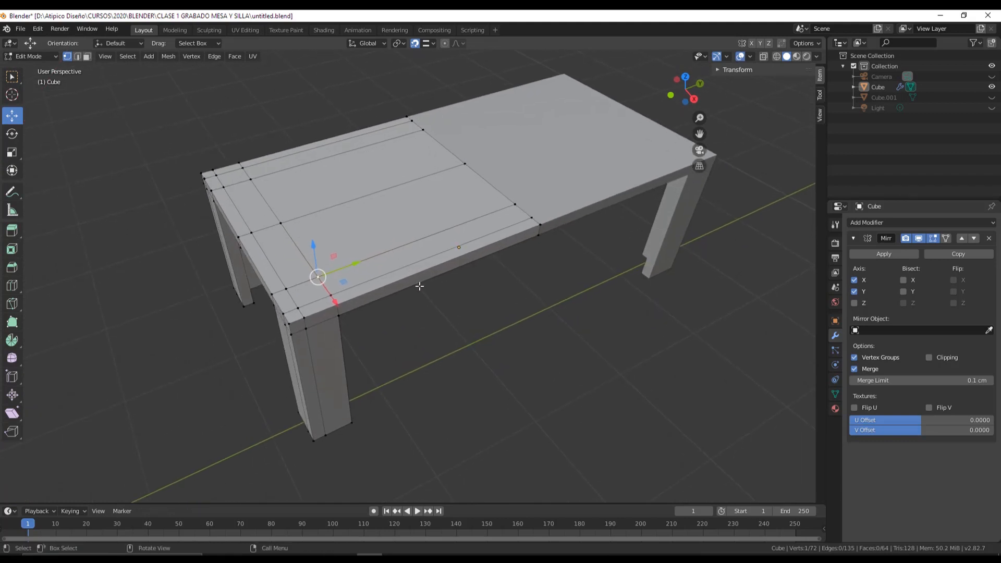
{"action": "middle_click_drag", "start_coordinate": [419, 286], "coordinate": [446, 295]}
{"action": "scroll", "coordinate": [449, 324], "scroll_direction": "up", "scroll_amount": 1}
{"action": "left_click", "coordinate": [443, 342]}
Step: Select the tabletop's central lengthwise edge loop in edge mode and bevel it with an offset of about 36.4 cm
{"action": "middle_click_drag", "start_coordinate": [329, 339], "coordinate": [371, 344]}
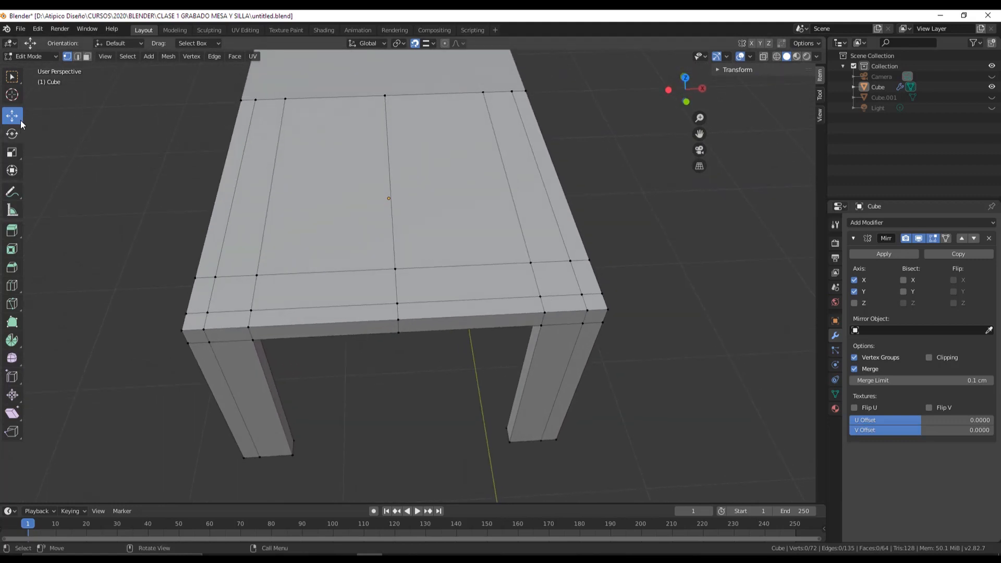
{"action": "left_click", "coordinate": [77, 57]}
{"action": "left_click", "coordinate": [395, 246]}
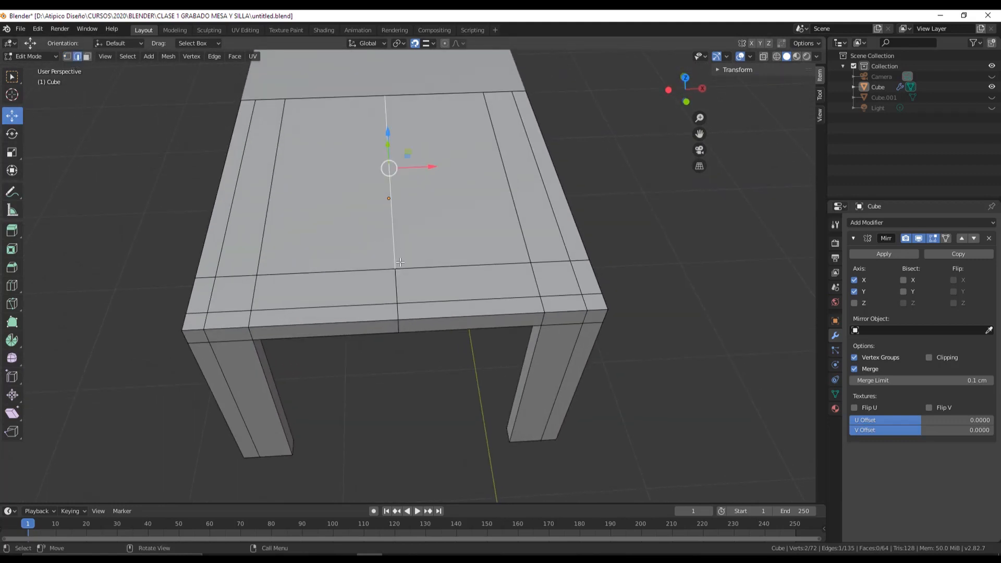
{"action": "middle_click_drag", "start_coordinate": [395, 246], "coordinate": [376, 257]}
{"action": "left_click", "coordinate": [377, 258], "text": "alt"}
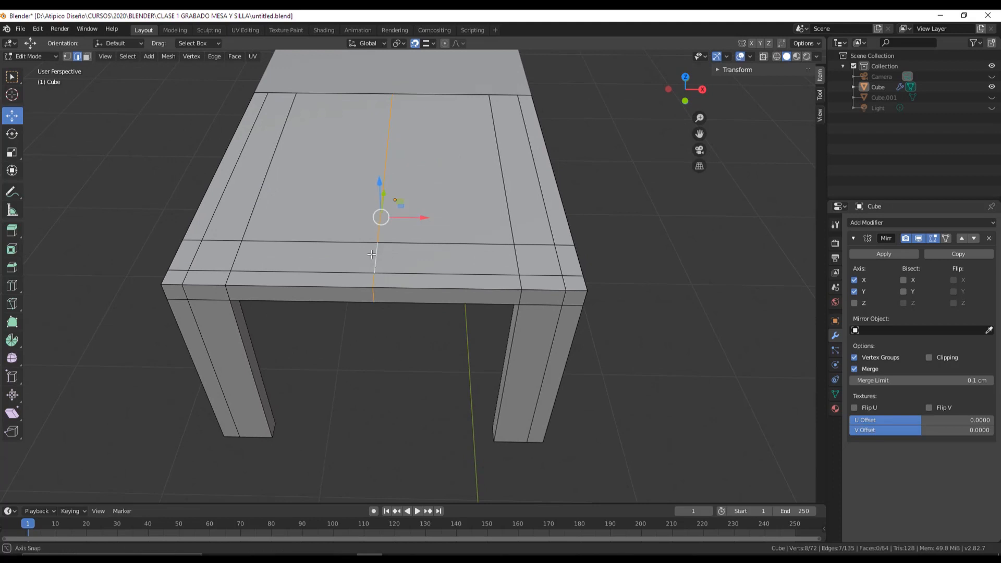
{"action": "mouse_move", "coordinate": [377, 303]}
{"action": "middle_mouse_down"}
{"action": "mouse_move", "coordinate": [378, 254]}
{"action": "mouse_move", "coordinate": [385, 303]}
{"action": "middle_mouse_up"}
{"action": "left_click", "coordinate": [13, 267]}
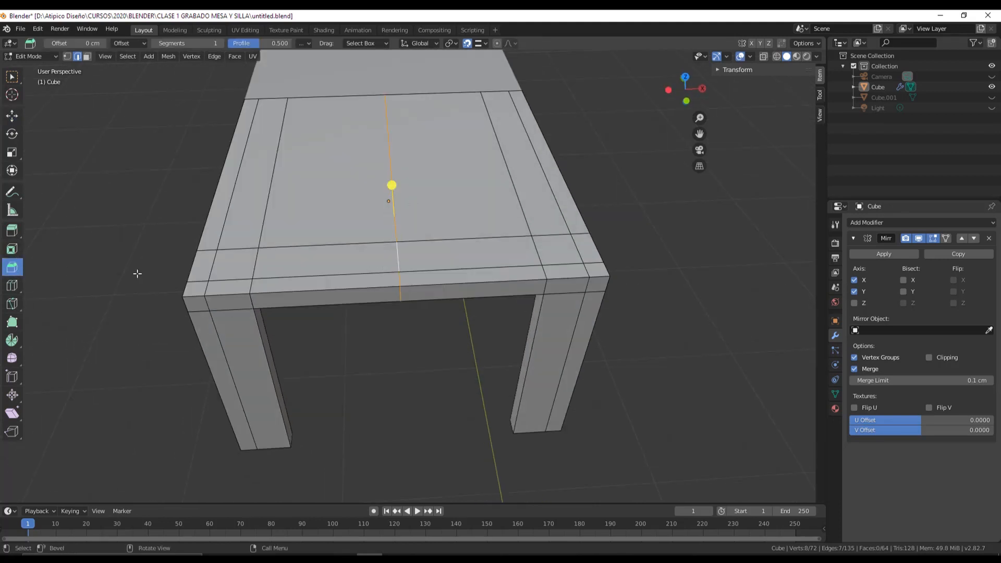
{"action": "middle_click_drag", "start_coordinate": [391, 190], "coordinate": [381, 197]}
{"action": "left_click_drag", "start_coordinate": [381, 197], "coordinate": [487, 192]}
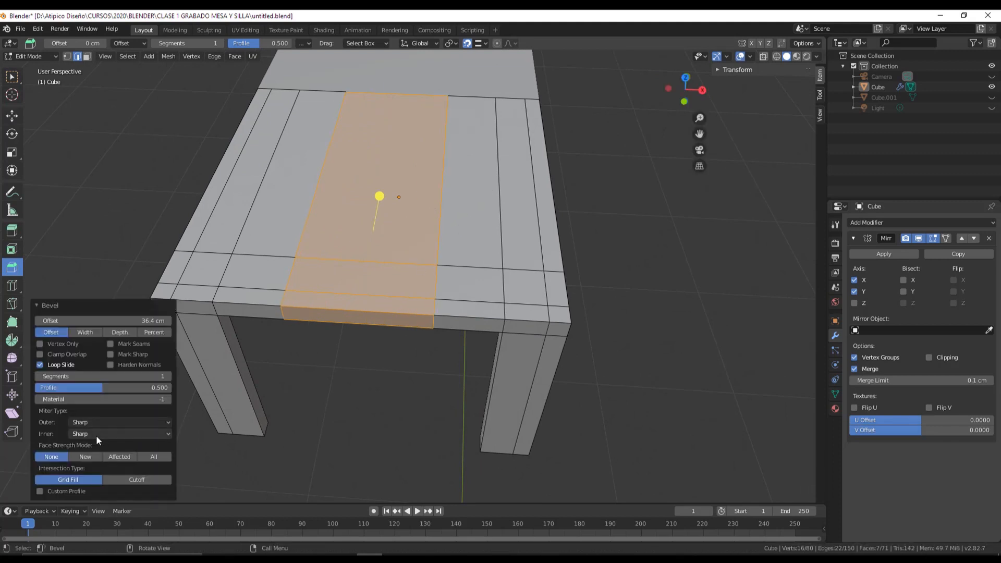
Step: Set the bevel offset to 67.4 cm, bringing its edges close to the legs' inner edge lines, with 2 segments
{"action": "left_click_drag", "start_coordinate": [104, 321], "coordinate": [157, 321]}
{"action": "scroll", "coordinate": [594, 346], "scroll_direction": "up", "scroll_amount": 4}
{"action": "middle_click_drag", "start_coordinate": [594, 345], "coordinate": [542, 386]}
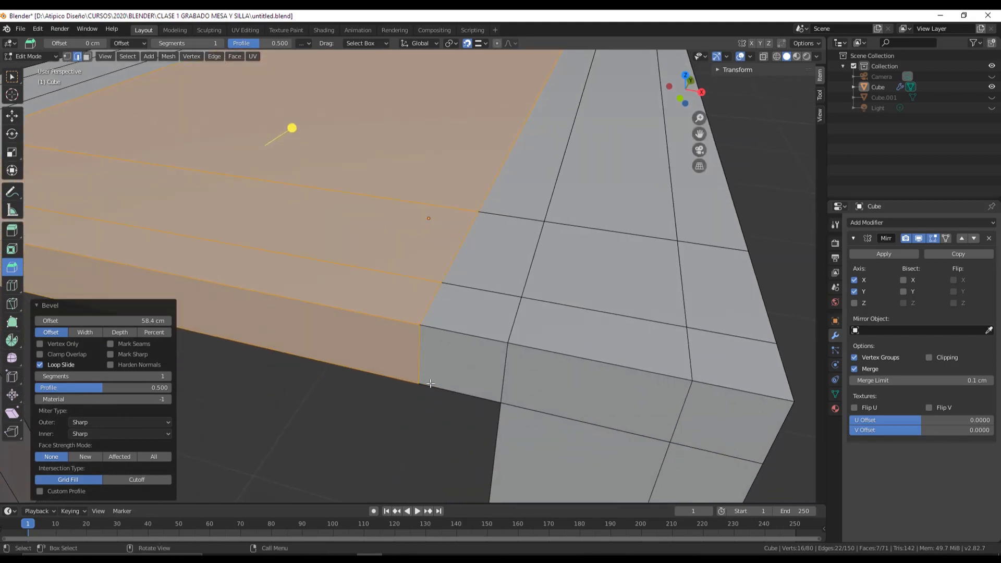
{"action": "left_click_drag", "start_coordinate": [104, 321], "coordinate": [123, 321]}
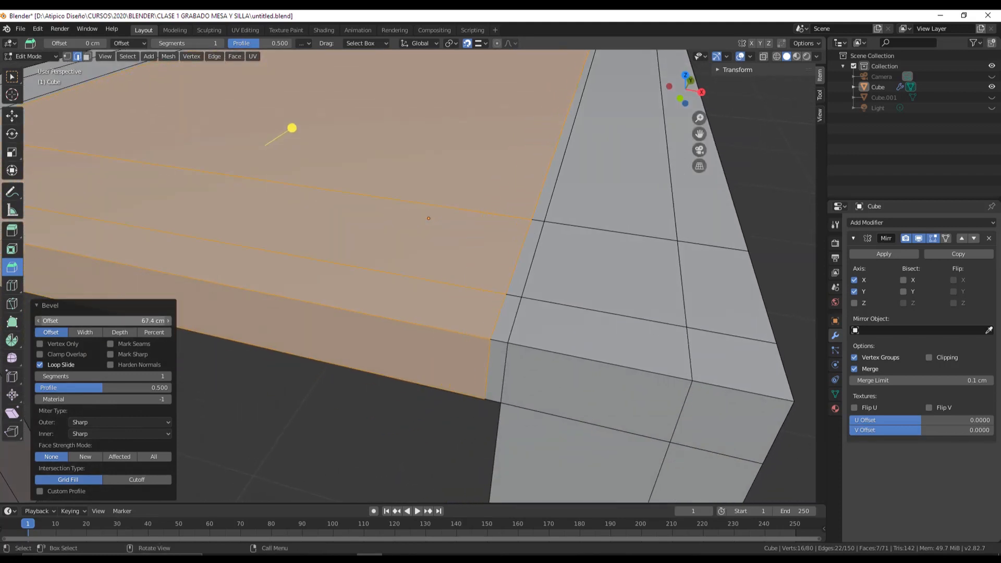
{"action": "left_click", "coordinate": [168, 376]}
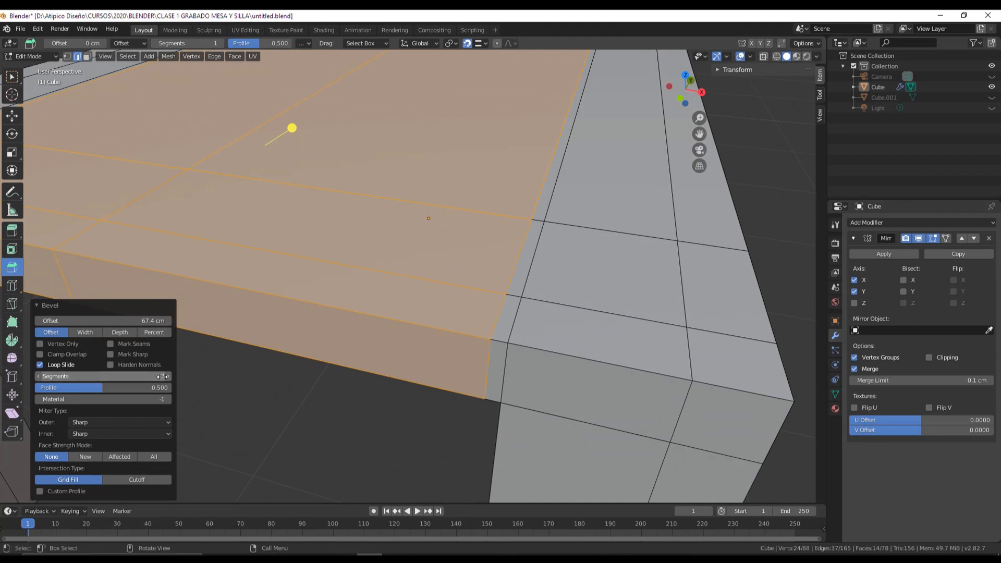
Step: Try 4 segments on the tabletop bevel and return the segment count to 2
{"action": "left_click_drag", "start_coordinate": [160, 376], "coordinate": [170, 376]}
{"action": "left_click", "coordinate": [41, 376]}
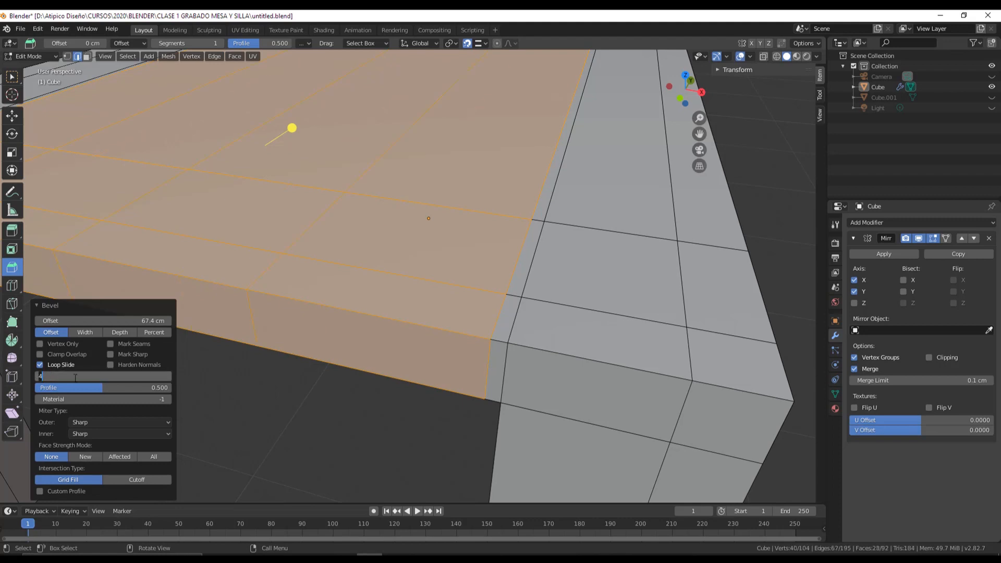
{"action": "type", "text": "2"}
{"action": "key", "text": "Return"}
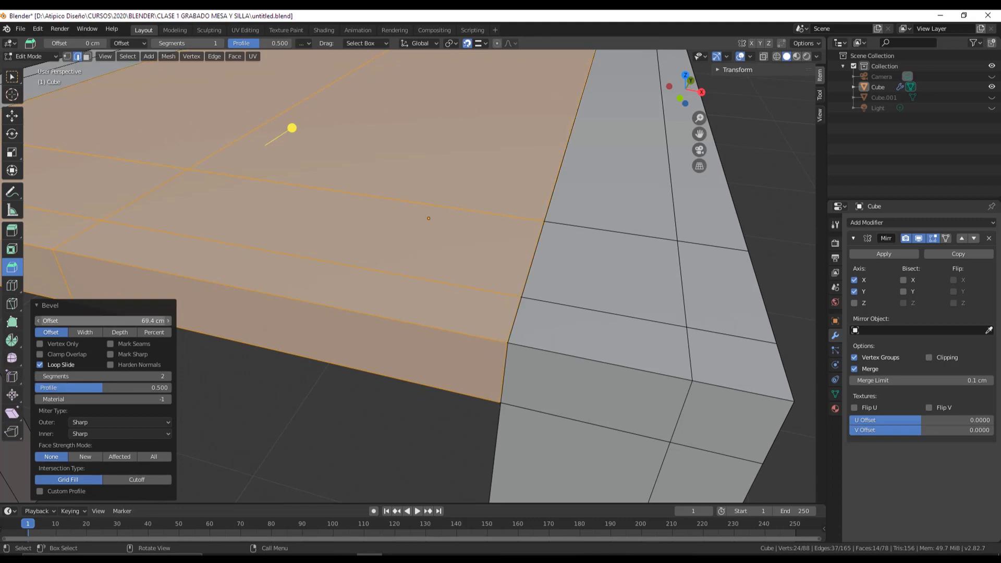
Step: Try bevel offsets of 69.4, 65.4 and 68.4 cm against the leg's inner edge line
{"action": "mouse_move", "coordinate": [103, 320]}
{"action": "left_mouse_down"}
{"action": "mouse_move", "coordinate": [112, 321]}
{"action": "mouse_move", "coordinate": [102, 321]}
{"action": "left_mouse_up"}
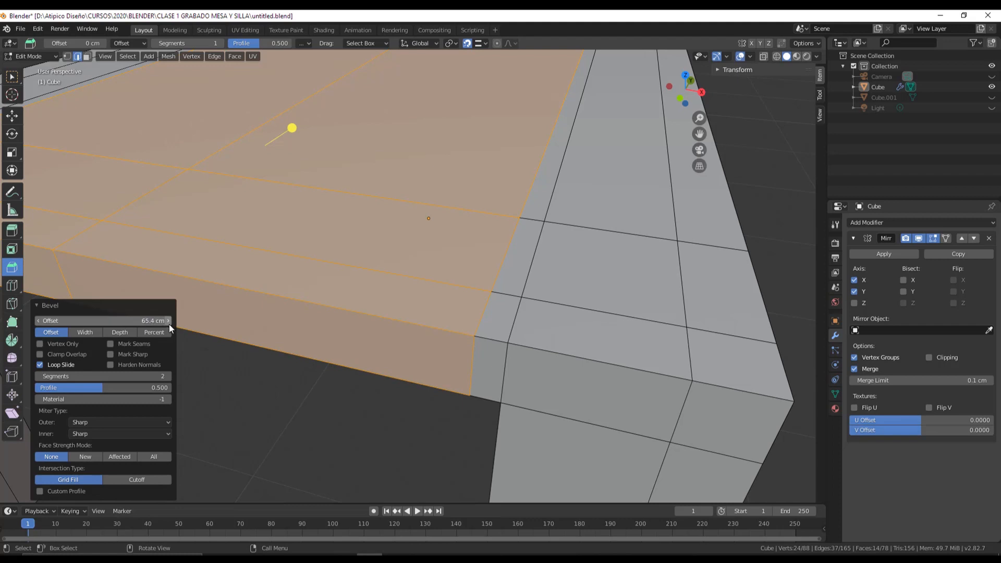
{"action": "left_click_drag", "start_coordinate": [169, 322], "coordinate": [178, 322]}
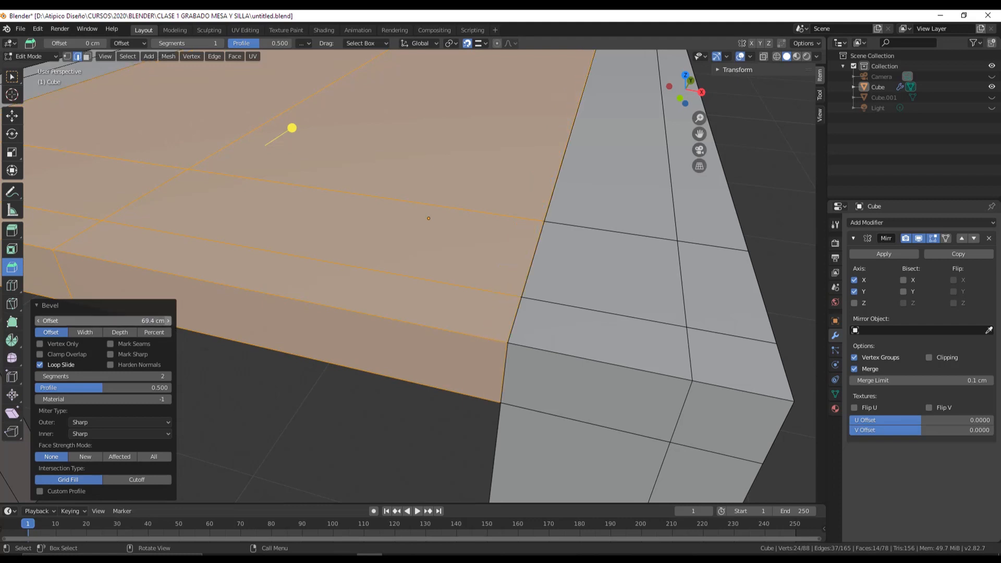
{"action": "left_click", "coordinate": [44, 321]}
{"action": "left_click", "coordinate": [39, 321]}
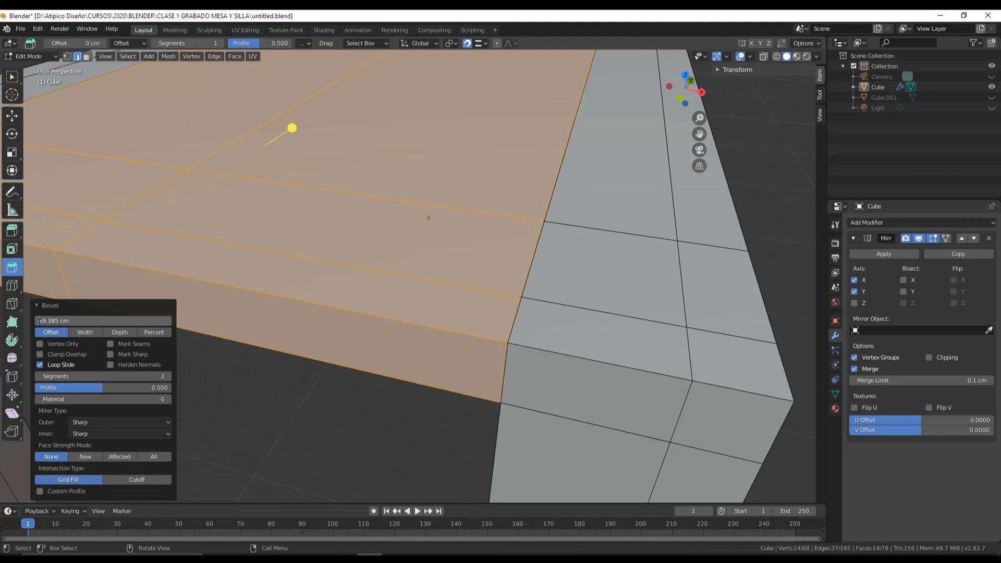
{"action": "key", "text": "Escape"}
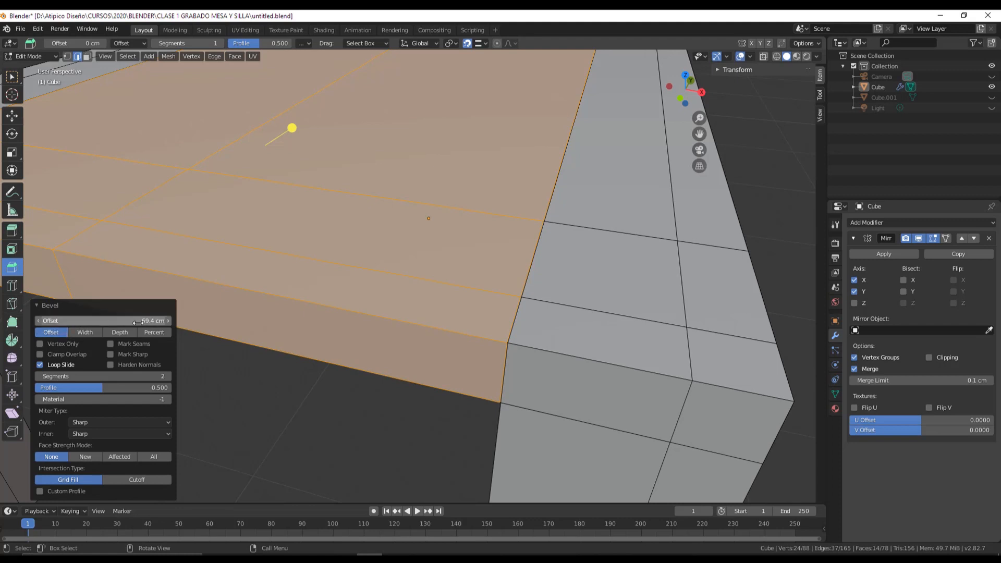
{"action": "left_click", "coordinate": [39, 321]}
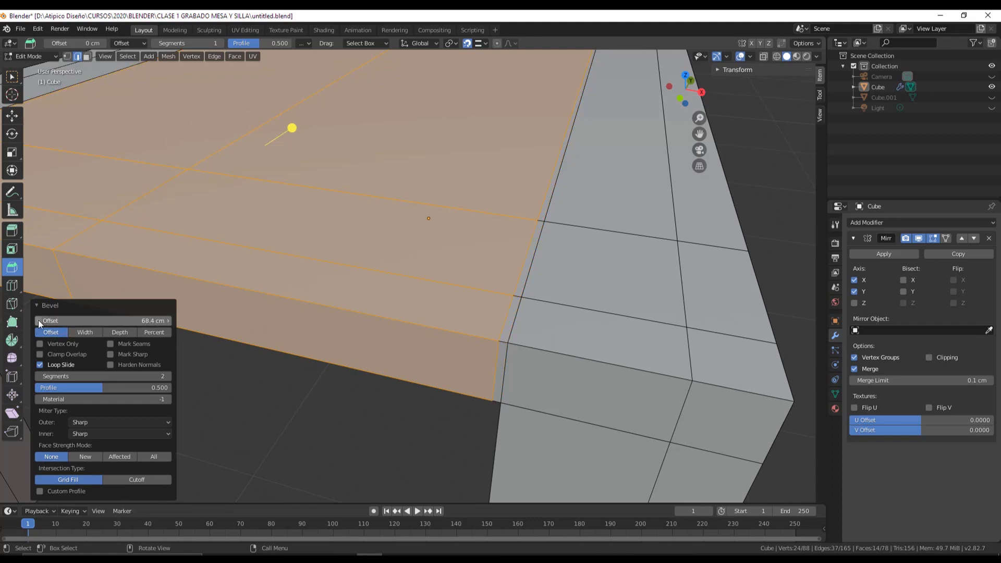
Step: Set the bevel offset to 70 cm after trying a much larger width
{"action": "left_click_drag", "start_coordinate": [133, 321], "coordinate": [167, 321]}
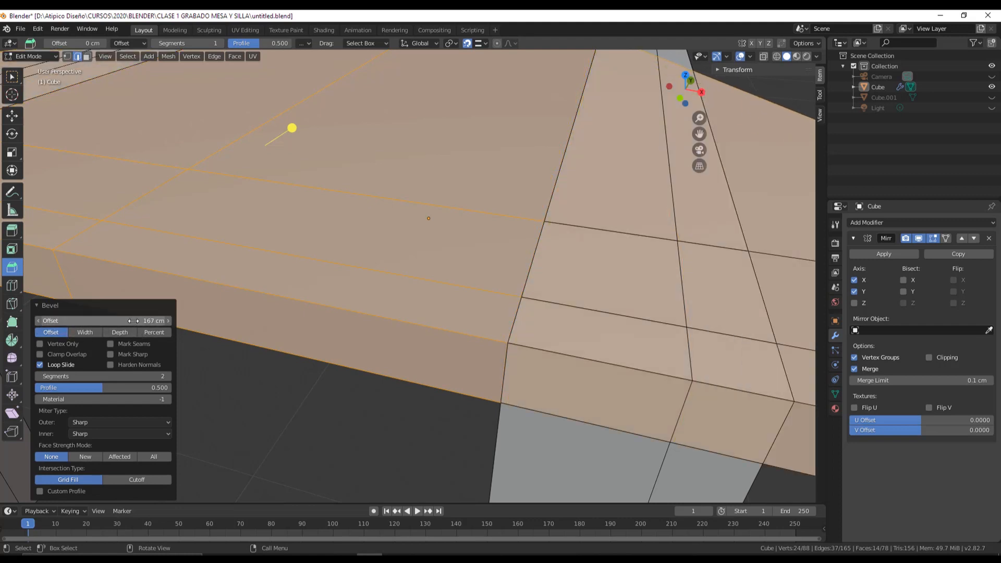
{"action": "left_click", "coordinate": [39, 321]}
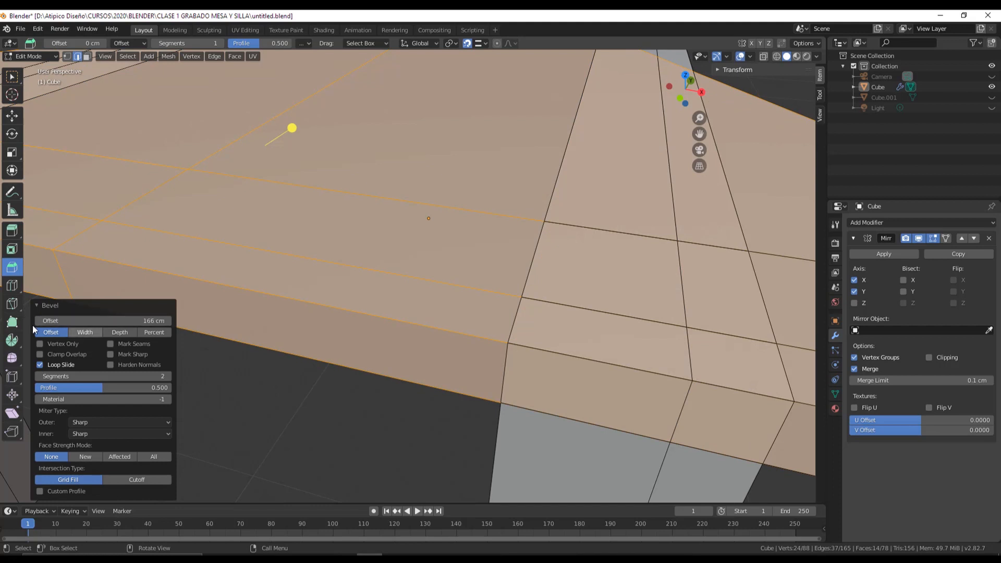
{"action": "left_click", "coordinate": [83, 321]}
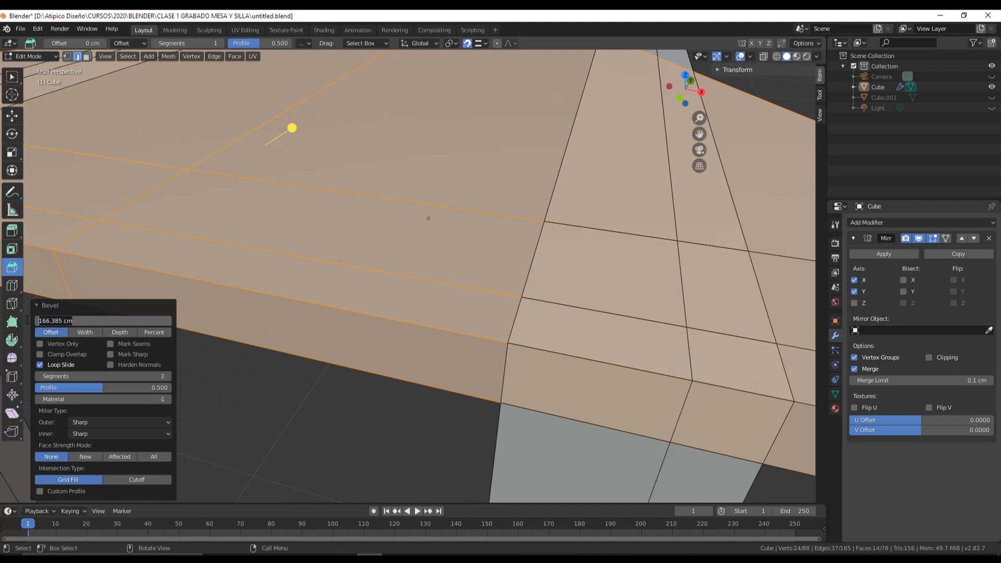
{"action": "type", "text": "70"}
{"action": "key", "text": "Return"}
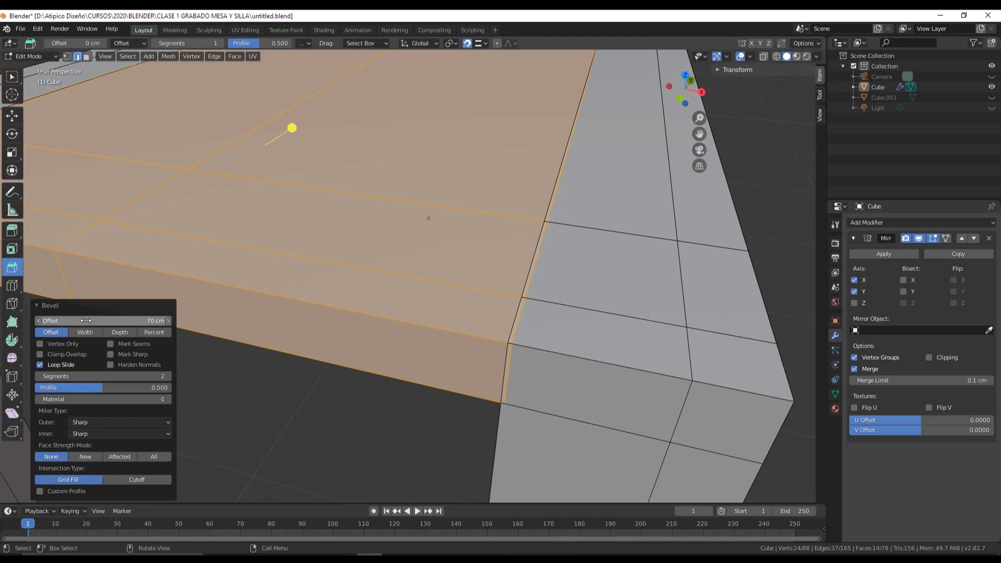
Step: Try a bevel offset of 98 cm, attempt 68 cm, and undo the bevel on the lengthwise loop
{"action": "left_click", "coordinate": [142, 321]}
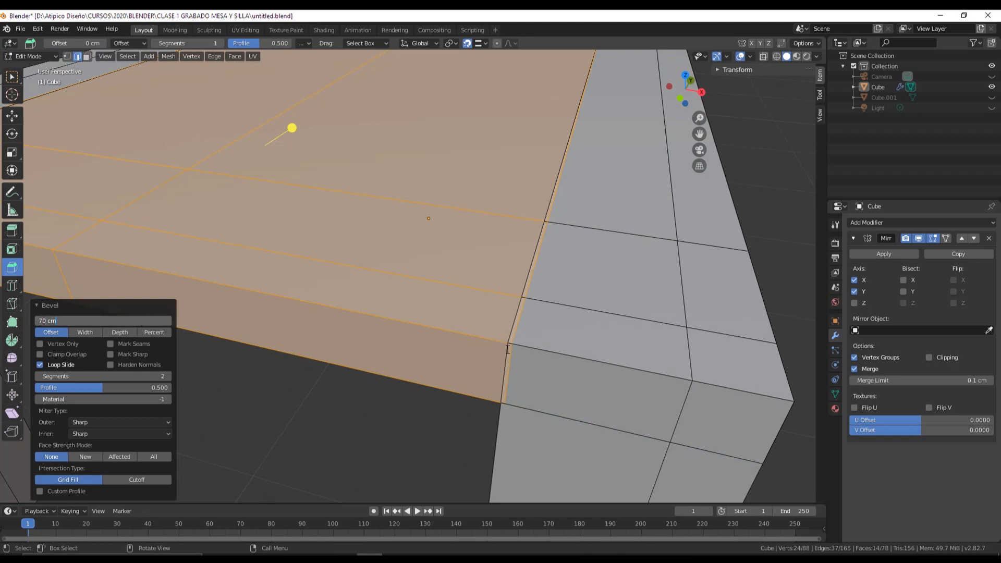
{"action": "left_click", "coordinate": [35, 315]}
{"action": "type", "text": "98"}
{"action": "key", "text": "Return"}
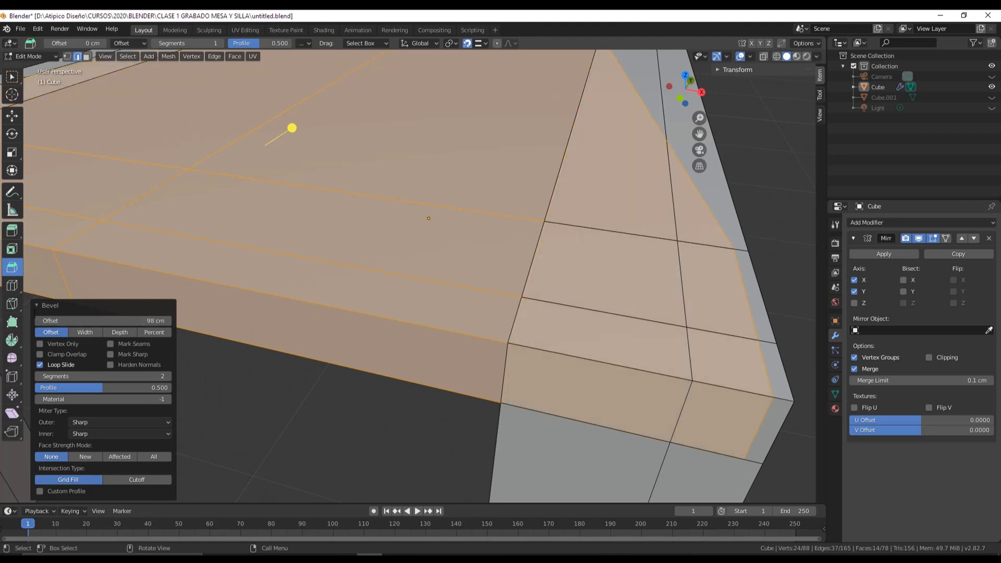
{"action": "left_click", "coordinate": [62, 319]}
{"action": "type", "text": "68"}
{"action": "key", "text": "Return"}
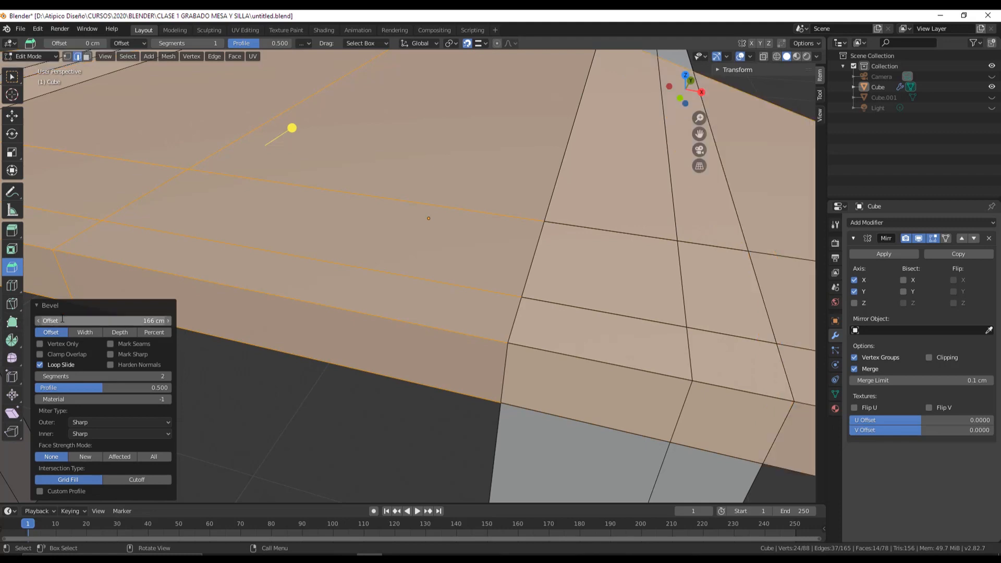
{"action": "key", "text": "ctrl+z"}
Step: Bevel the tabletop's central lengthwise edge loop with an offset of 68 cm and 1 segment
{"action": "scroll", "coordinate": [218, 298], "scroll_direction": "down", "scroll_amount": 4}
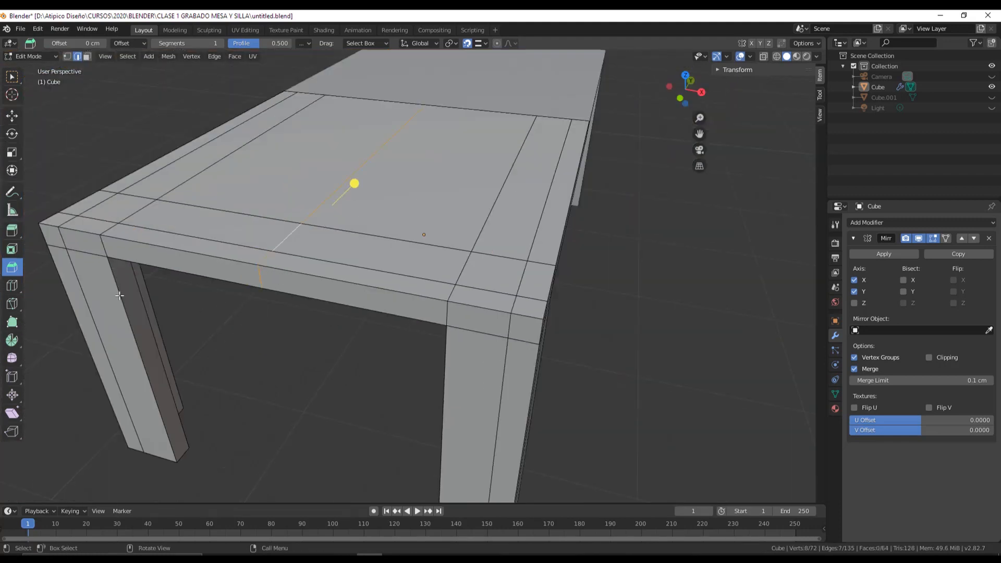
{"action": "scroll", "coordinate": [119, 295], "scroll_direction": "up", "scroll_amount": 2}
{"action": "middle_click_drag", "start_coordinate": [224, 197], "coordinate": [240, 229], "text": "shift"}
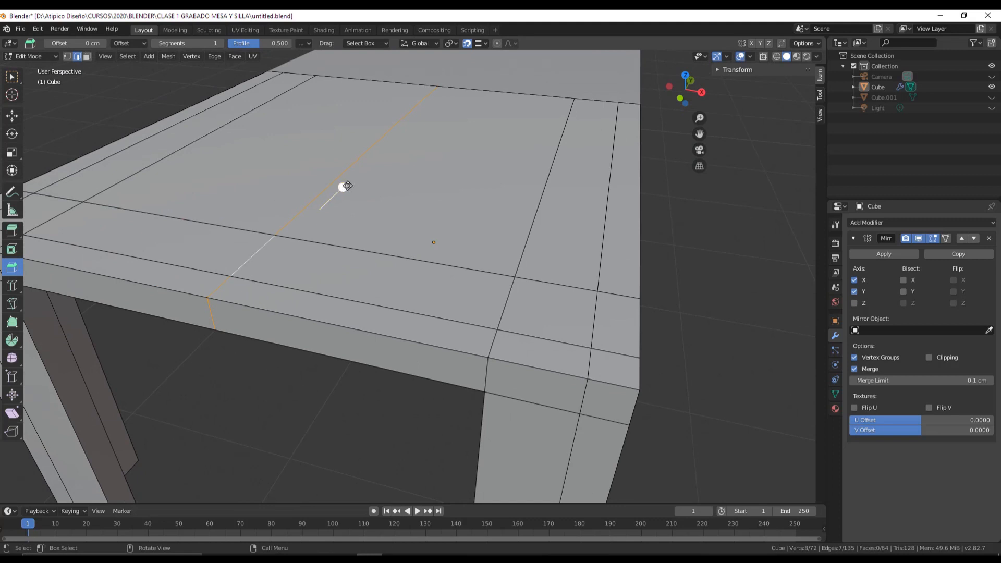
{"action": "left_click_drag", "start_coordinate": [342, 188], "coordinate": [417, 186]}
{"action": "left_click", "coordinate": [104, 320]}
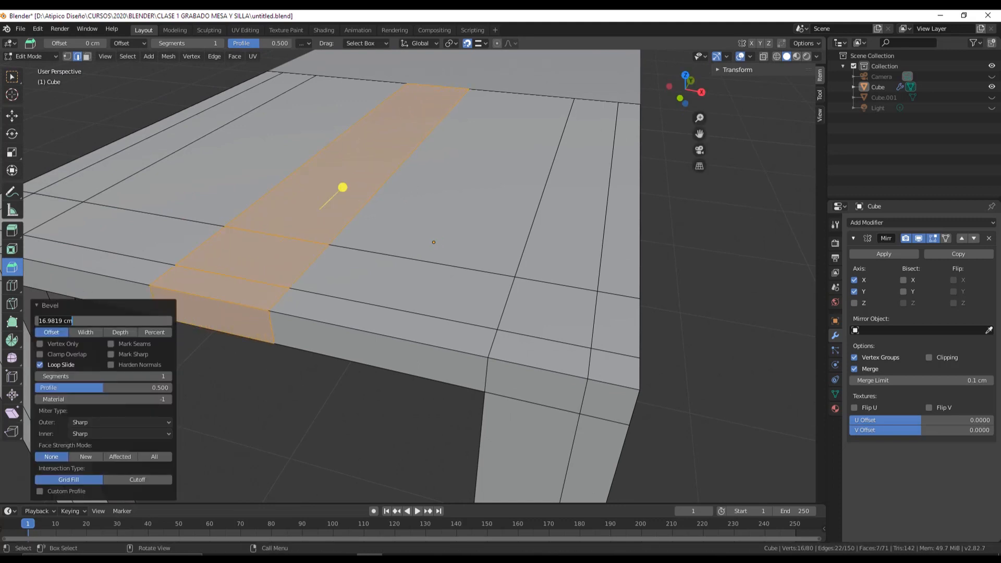
{"action": "key", "text": "BackSpace"}
{"action": "type", "text": "68"}
{"action": "key", "text": "Return"}
Step: Increase the bevel offset slightly so its edges meet the legs' inner edge lines, and collapse the bevel settings
{"action": "left_click", "coordinate": [154, 321]}
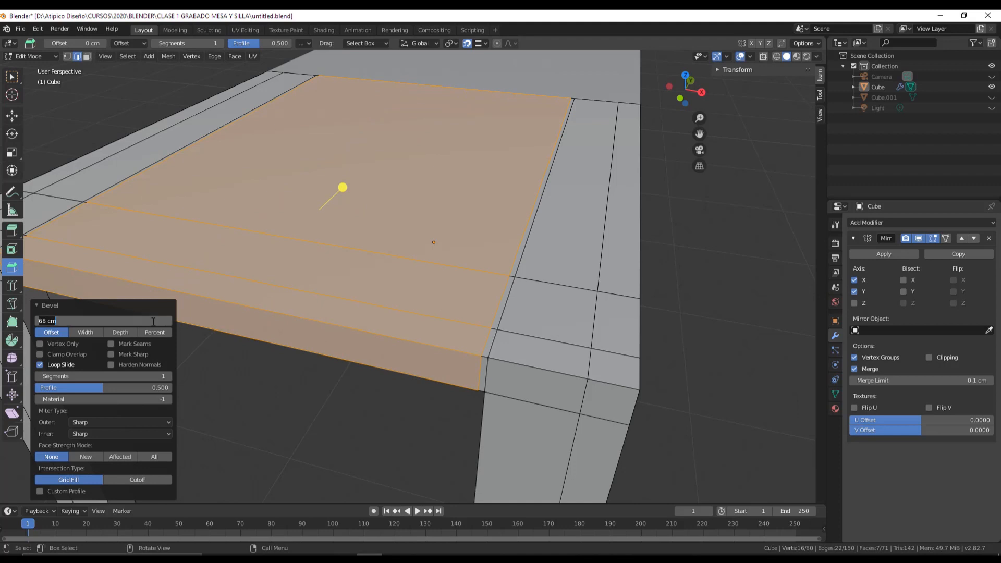
{"action": "left_click_drag", "start_coordinate": [154, 322], "coordinate": [21, 321]}
{"action": "left_click", "coordinate": [63, 320]}
{"action": "type", "text": "9"}
{"action": "key", "text": "Return"}
{"action": "scroll", "coordinate": [533, 367], "scroll_direction": "up", "scroll_amount": 1}
{"action": "mouse_move", "coordinate": [533, 369]}
{"action": "middle_mouse_down"}
{"action": "mouse_move", "coordinate": [548, 360]}
{"action": "mouse_move", "coordinate": [529, 366]}
{"action": "middle_mouse_up"}
{"action": "left_click", "coordinate": [37, 306]}
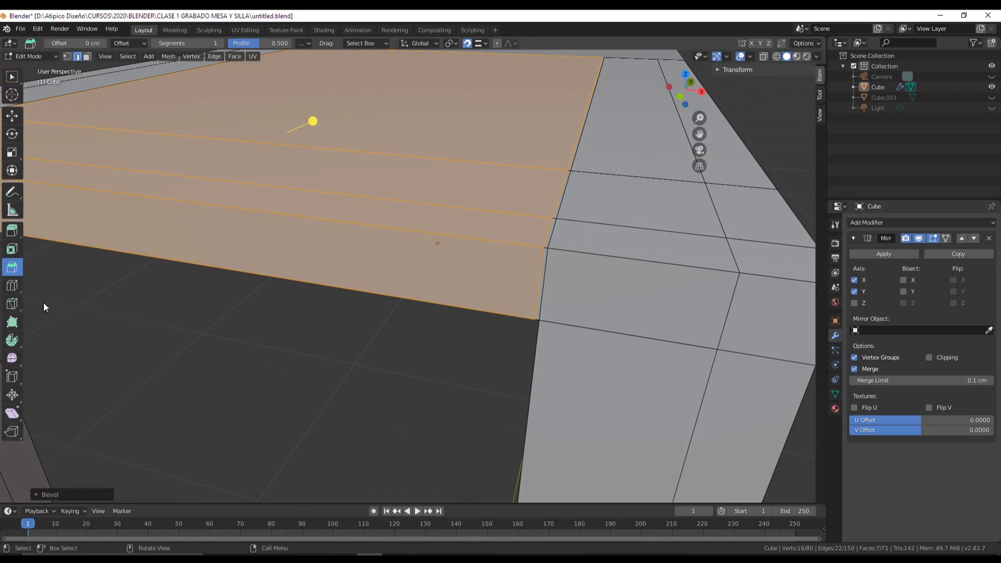
Step: Add a crosswise loop cut across the middle of the tabletop between the legs and the mirror line
{"action": "scroll", "coordinate": [293, 338], "scroll_direction": "down", "scroll_amount": 4}
{"action": "middle_click_drag", "start_coordinate": [293, 338], "coordinate": [187, 292]}
{"action": "left_click", "coordinate": [11, 115]}
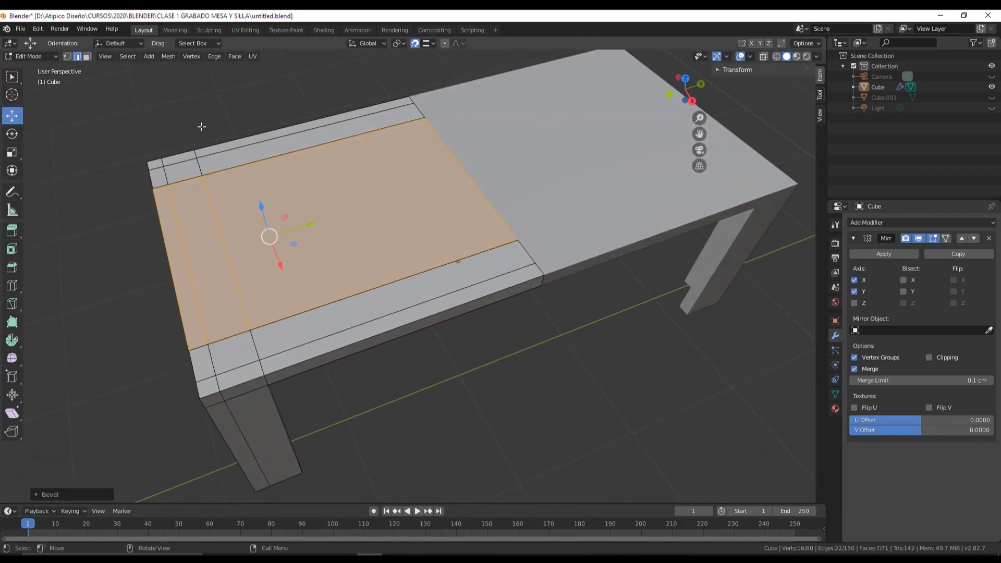
{"action": "left_click", "coordinate": [259, 114]}
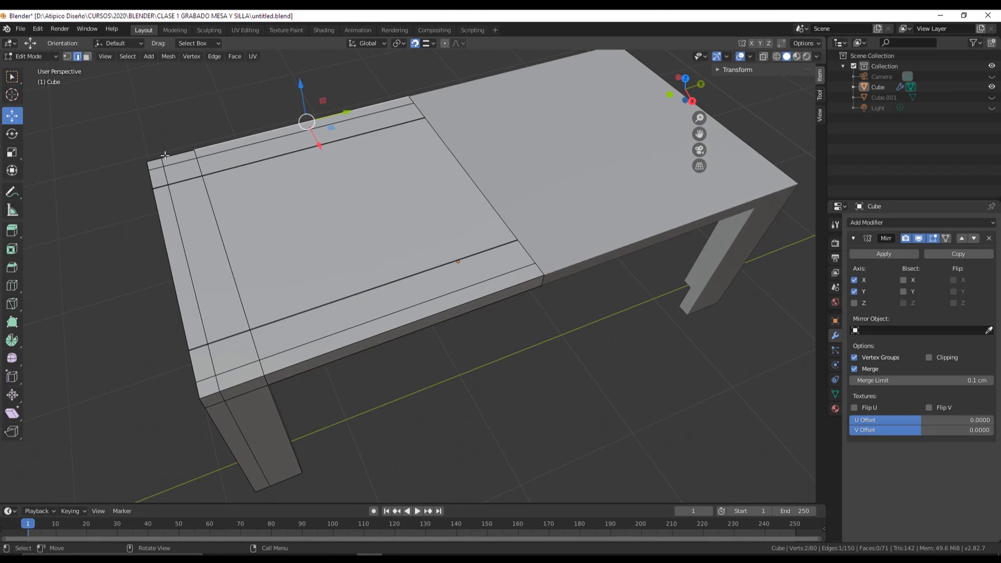
{"action": "left_click", "coordinate": [16, 290]}
{"action": "left_click", "coordinate": [390, 306]}
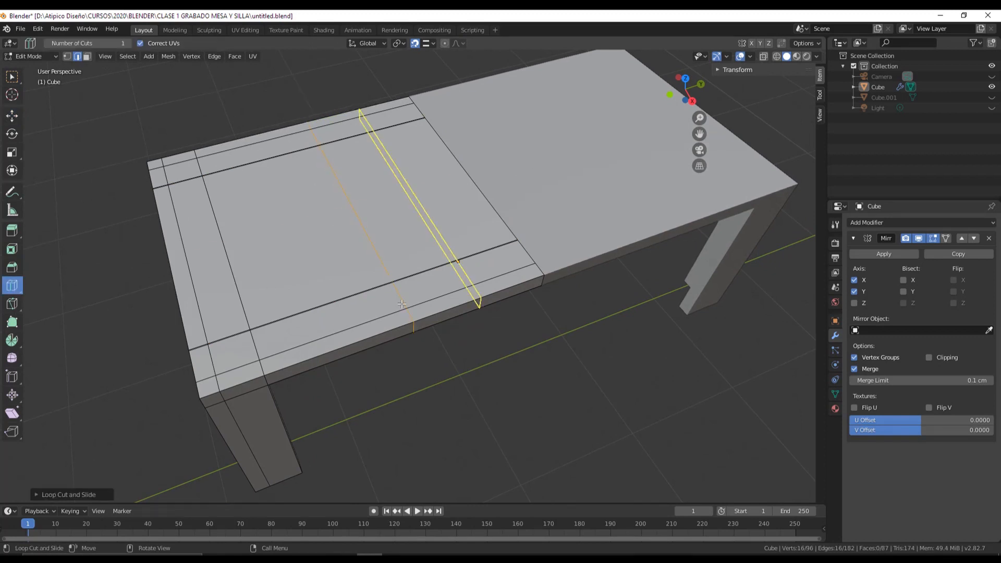
Step: Try insetting from the new crosswise loop and undo the inset
{"action": "middle_click_drag", "start_coordinate": [397, 346], "coordinate": [415, 325]}
{"action": "scroll", "coordinate": [401, 311], "scroll_direction": "up", "scroll_amount": 2}
{"action": "left_click", "coordinate": [11, 249]}
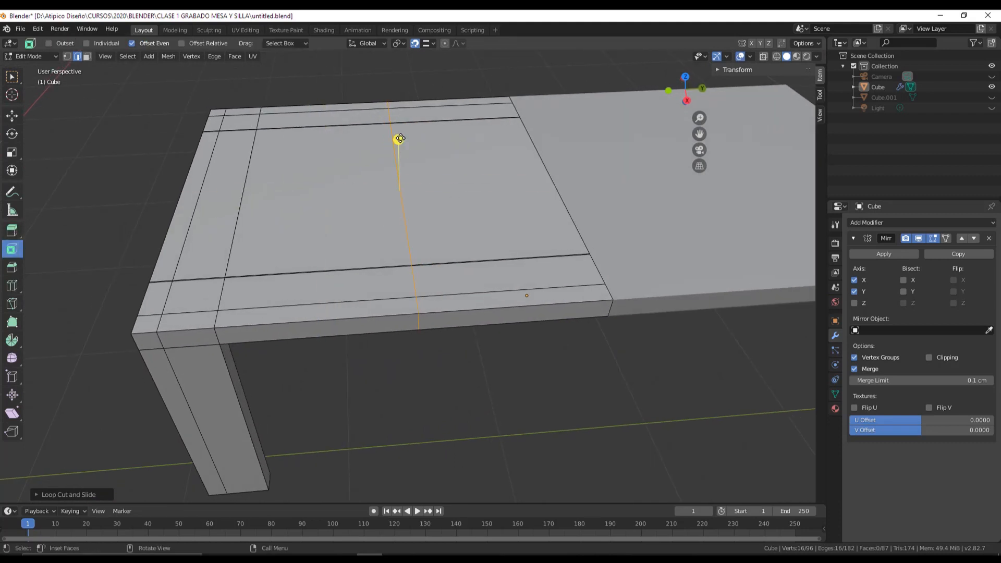
{"action": "left_click_drag", "start_coordinate": [400, 139], "coordinate": [443, 138]}
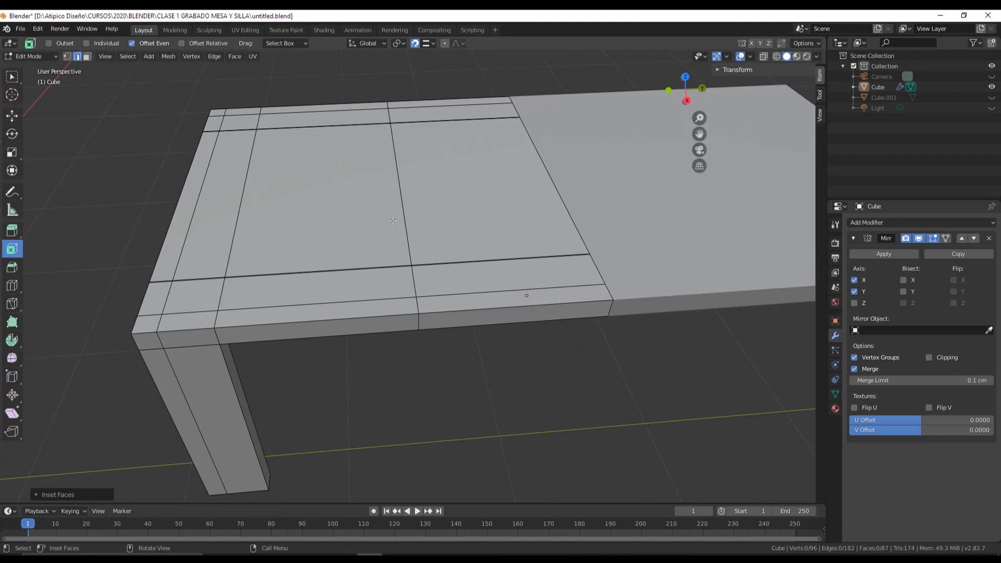
{"action": "key", "text": "ctrl+z"}
Step: Bevel the crosswise tabletop loop with an offset of about 32.4 cm and 1 segment
{"action": "left_click", "coordinate": [14, 267]}
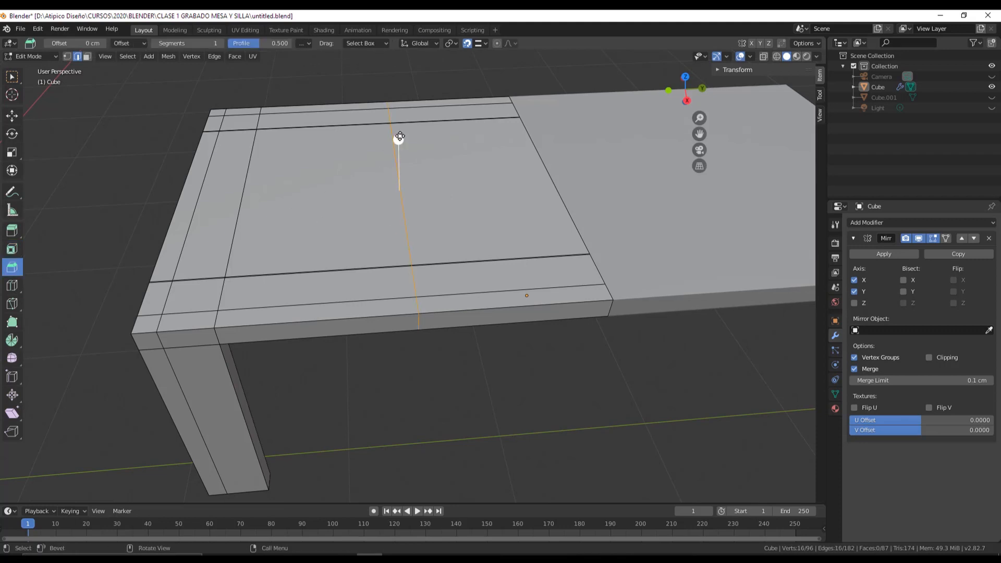
{"action": "left_click_drag", "start_coordinate": [400, 138], "coordinate": [523, 141]}
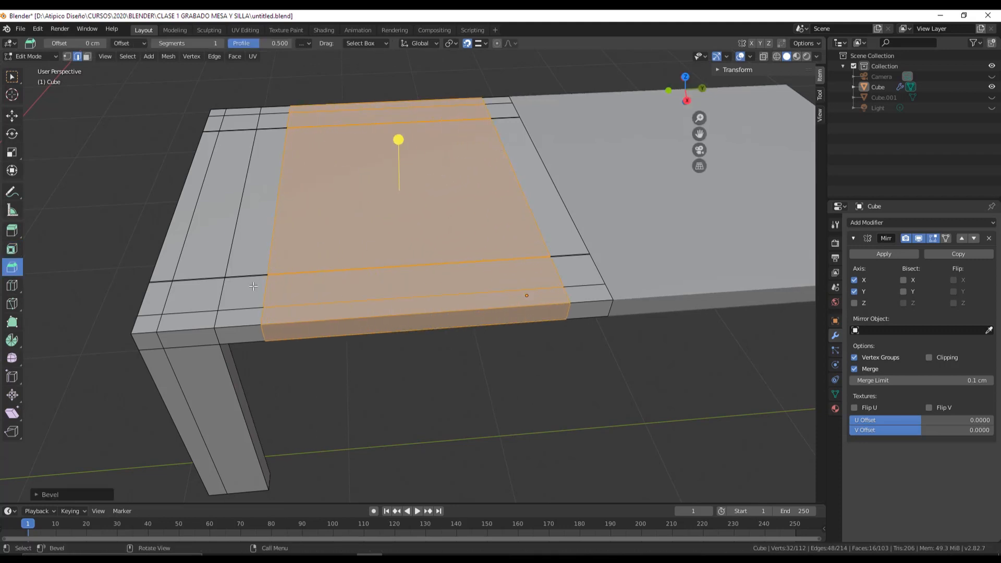
{"action": "scroll", "coordinate": [253, 286], "scroll_direction": "up", "scroll_amount": 2}
{"action": "middle_click_drag", "start_coordinate": [253, 286], "coordinate": [259, 270]}
{"action": "left_click", "coordinate": [54, 497]}
{"action": "middle_click_drag", "start_coordinate": [383, 329], "coordinate": [408, 326]}
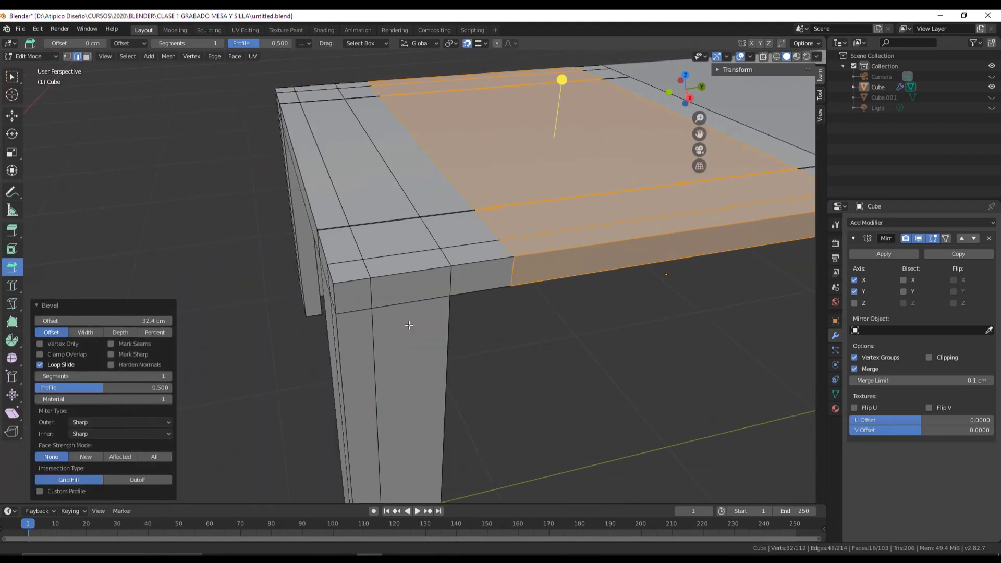
{"action": "scroll", "coordinate": [409, 325], "scroll_direction": "up", "scroll_amount": 3}
{"action": "middle_click_drag", "start_coordinate": [444, 252], "coordinate": [432, 248]}
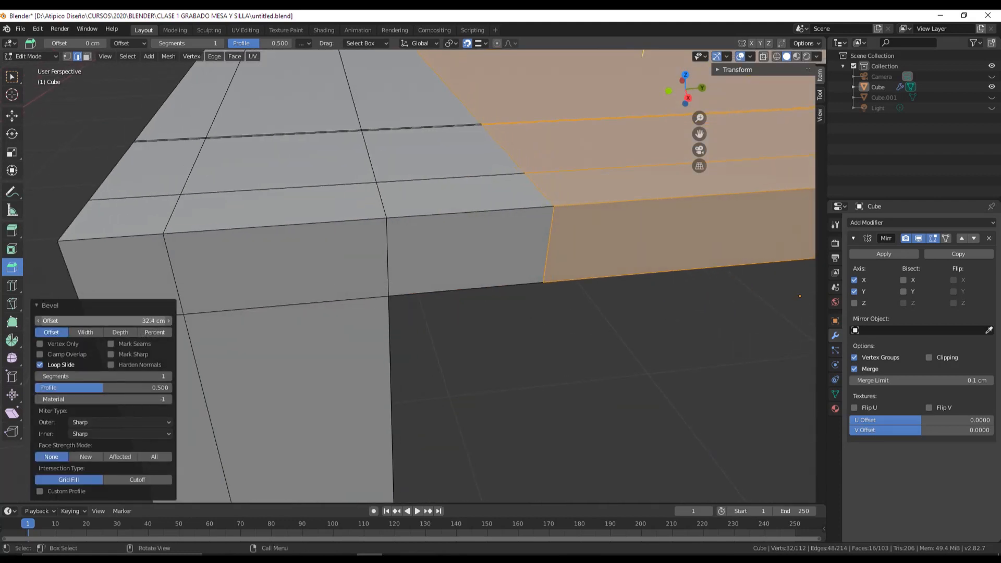
Step: Widen the crosswise bevel toward the leg's inner edge line and set its offset to 42 cm
{"action": "left_click_drag", "start_coordinate": [104, 321], "coordinate": [134, 321]}
{"action": "middle_click_drag", "start_coordinate": [324, 263], "coordinate": [313, 284]}
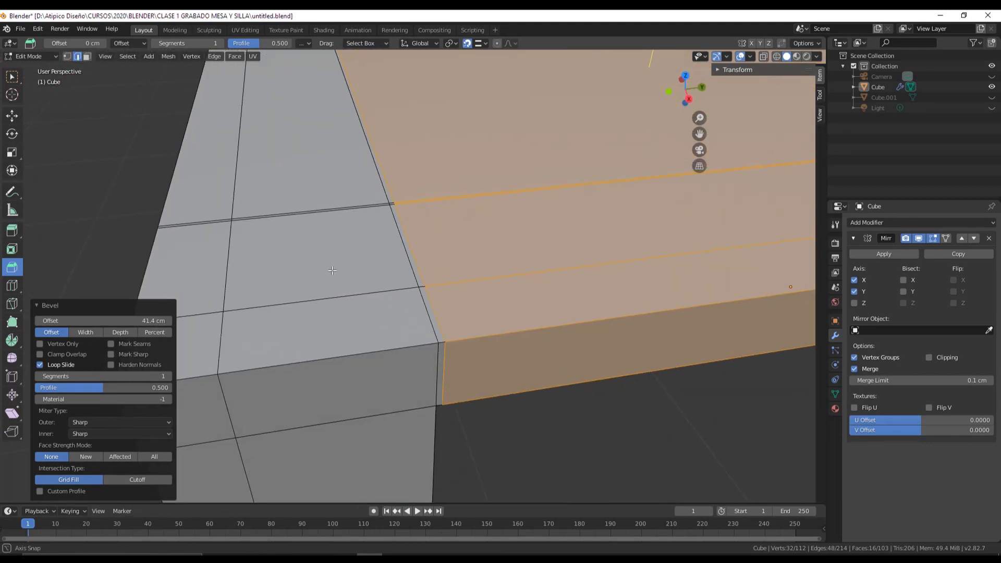
{"action": "left_click", "coordinate": [149, 321]}
{"action": "left_click", "coordinate": [82, 322]}
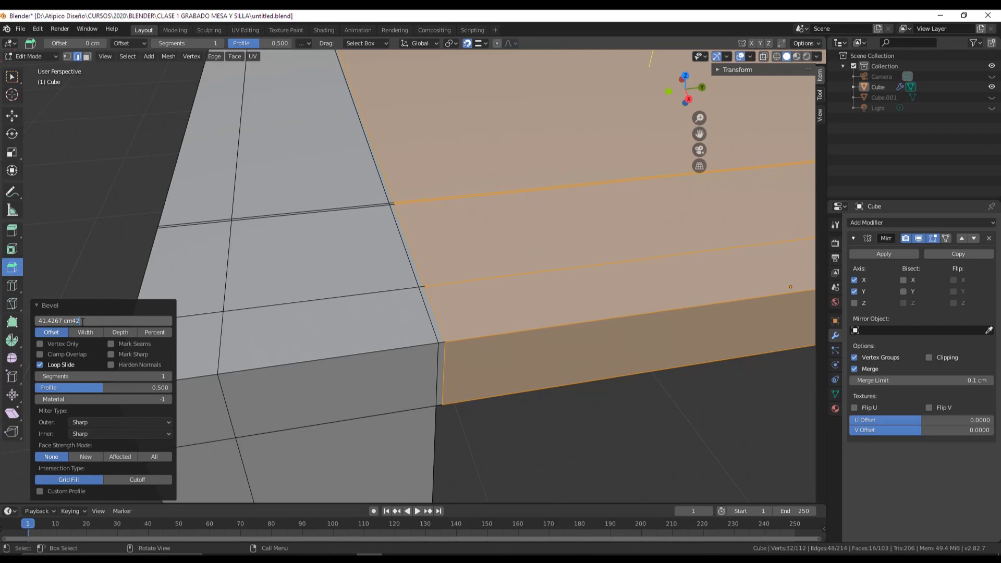
{"action": "key", "text": "BackSpace"}
{"action": "key", "text": "BackSpace"}
{"action": "key", "text": "BackSpace"}
{"action": "key", "text": "BackSpace"}
{"action": "key", "text": "BackSpace"}
{"action": "key", "text": "BackSpace"}
{"action": "key", "text": "BackSpace"}
{"action": "type", "text": "2"}
{"action": "key", "text": "Return"}
Step: Try another offset for the crosswise bevel, and undo the bevel together with its loop cut
{"action": "left_click", "coordinate": [82, 321]}
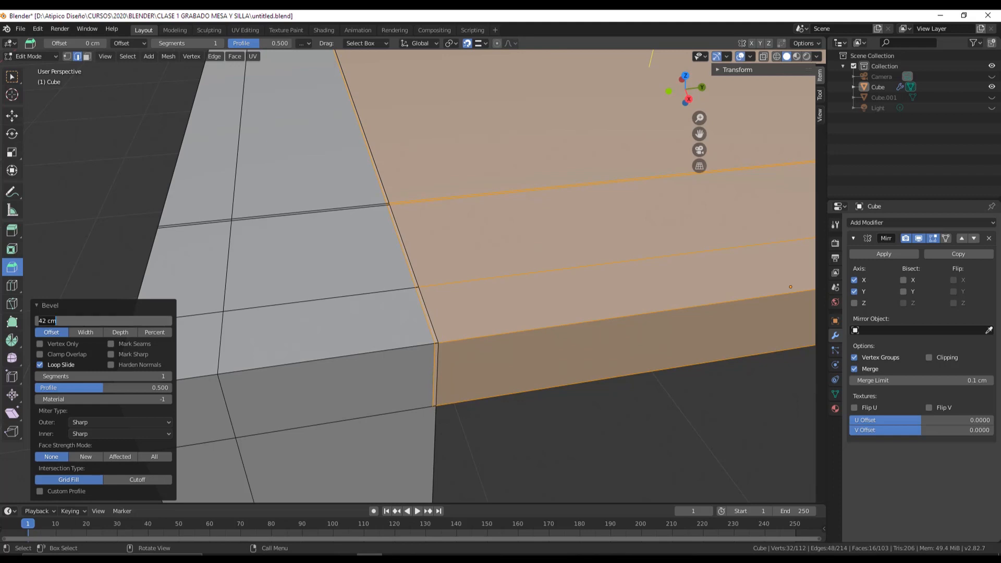
{"action": "type", "text": "14.5"}
{"action": "key", "text": "Return"}
{"action": "key", "text": "ctrl+z"}
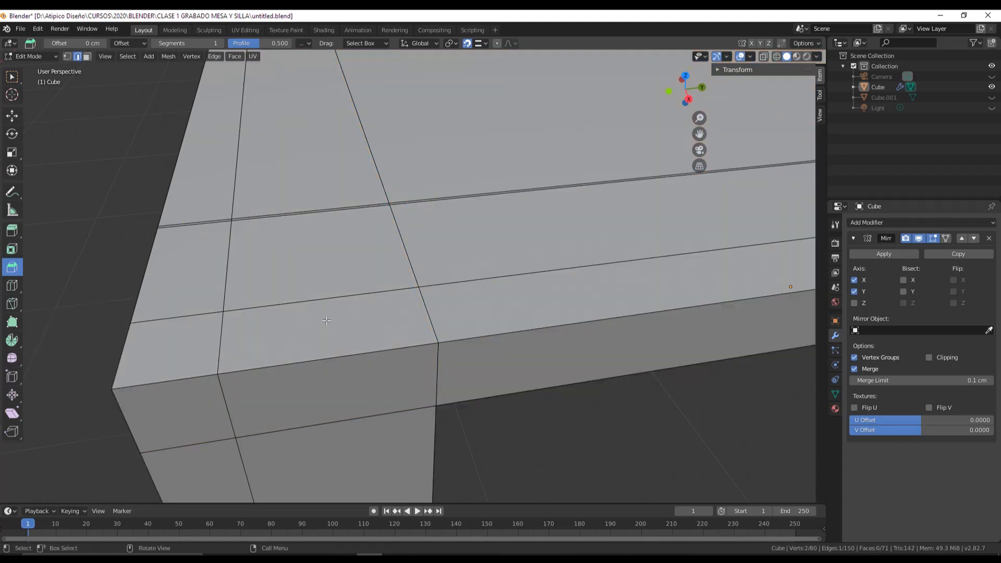
Step: Redo the crosswise loop cut in the middle of the tabletop half
{"action": "scroll", "coordinate": [469, 305], "scroll_direction": "down", "scroll_amount": 3}
{"action": "mouse_move", "coordinate": [470, 305]}
{"action": "middle_mouse_down"}
{"action": "mouse_move", "coordinate": [477, 284]}
{"action": "mouse_move", "coordinate": [462, 294]}
{"action": "middle_mouse_up"}
{"action": "scroll", "coordinate": [462, 295], "scroll_direction": "down", "scroll_amount": 1}
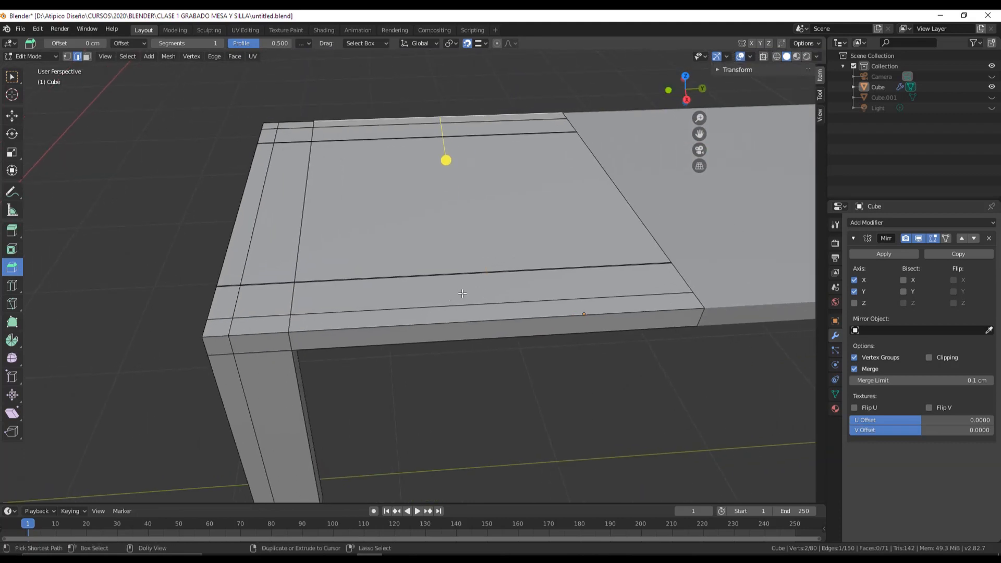
{"action": "key", "text": "ctrl+shift+z"}
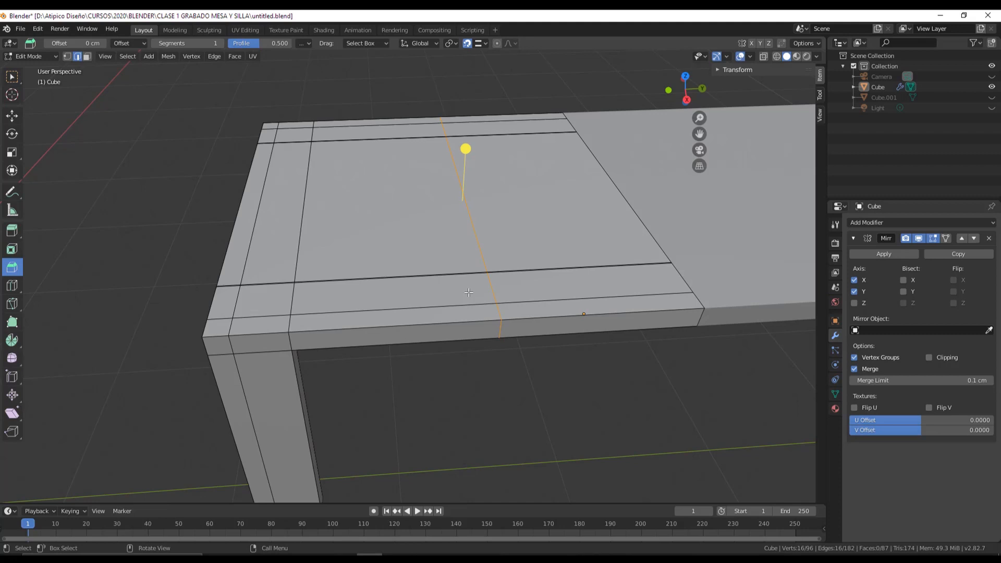
{"action": "scroll", "coordinate": [468, 292], "scroll_direction": "up", "scroll_amount": 2}
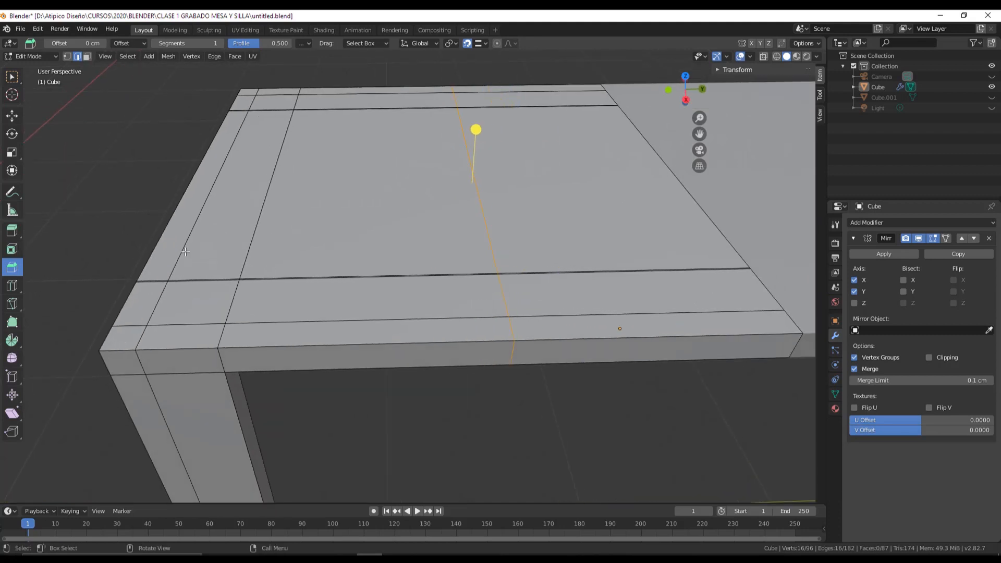
Step: Bevel the crosswise tabletop loop with an offset of 41.5 cm and 1 segment, and clear the selection
{"action": "left_click_drag", "start_coordinate": [476, 131], "coordinate": [555, 135]}
{"action": "middle_click_drag", "start_coordinate": [292, 298], "coordinate": [303, 294]}
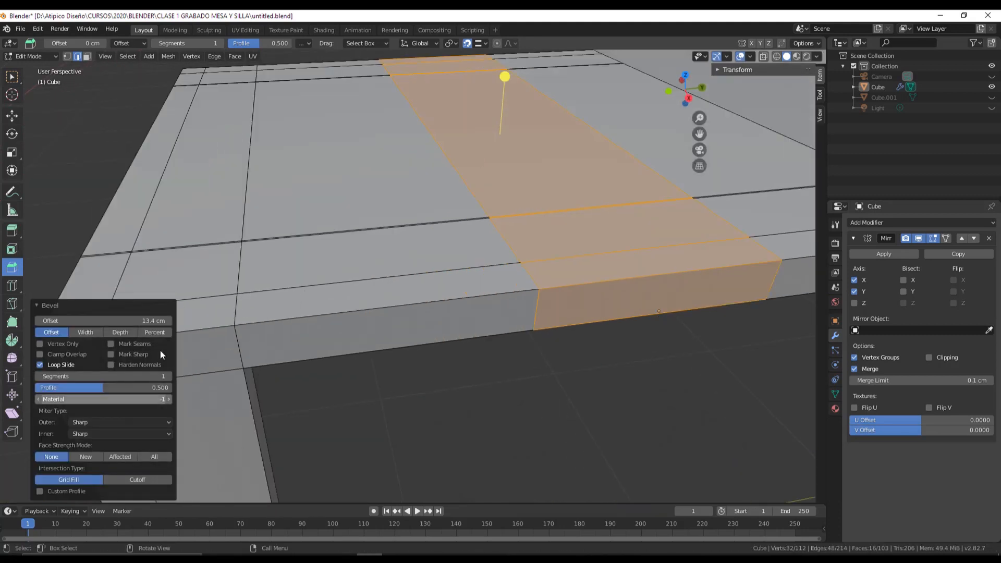
{"action": "double_click", "coordinate": [151, 321]}
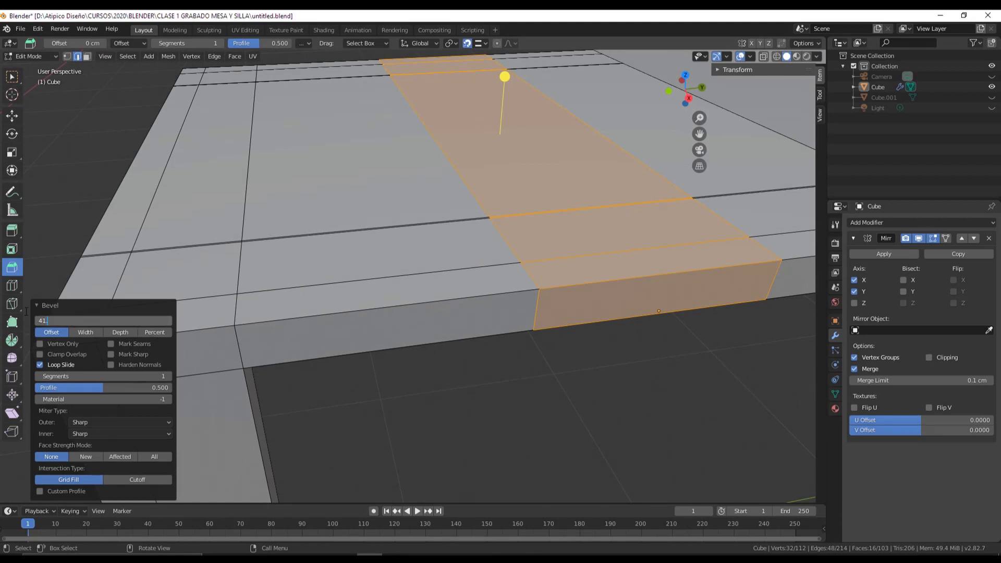
{"action": "type", "text": "41.5"}
{"action": "key", "text": "Return"}
{"action": "scroll", "coordinate": [198, 307], "scroll_direction": "down", "scroll_amount": 5}
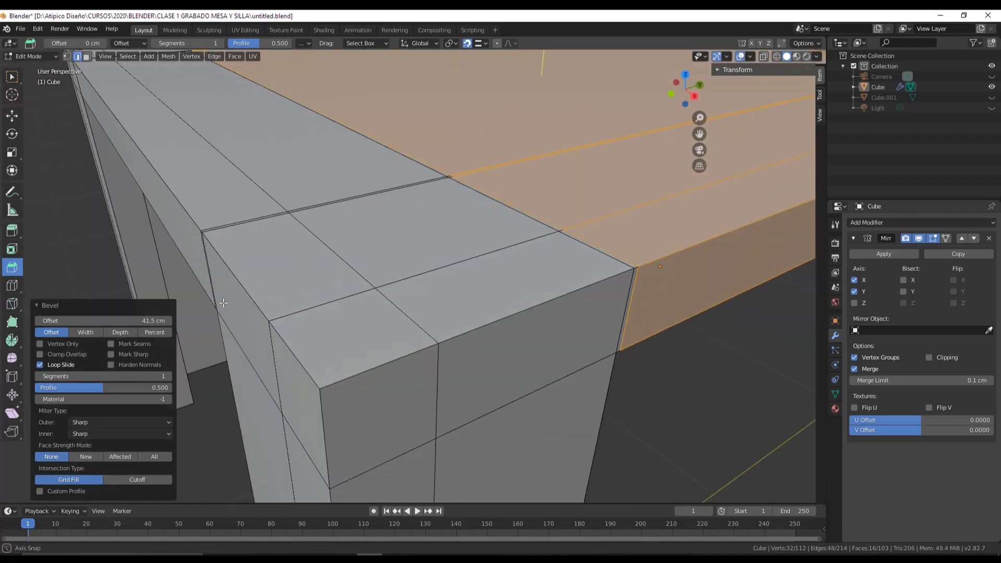
{"action": "middle_click_drag", "start_coordinate": [356, 290], "coordinate": [314, 291]}
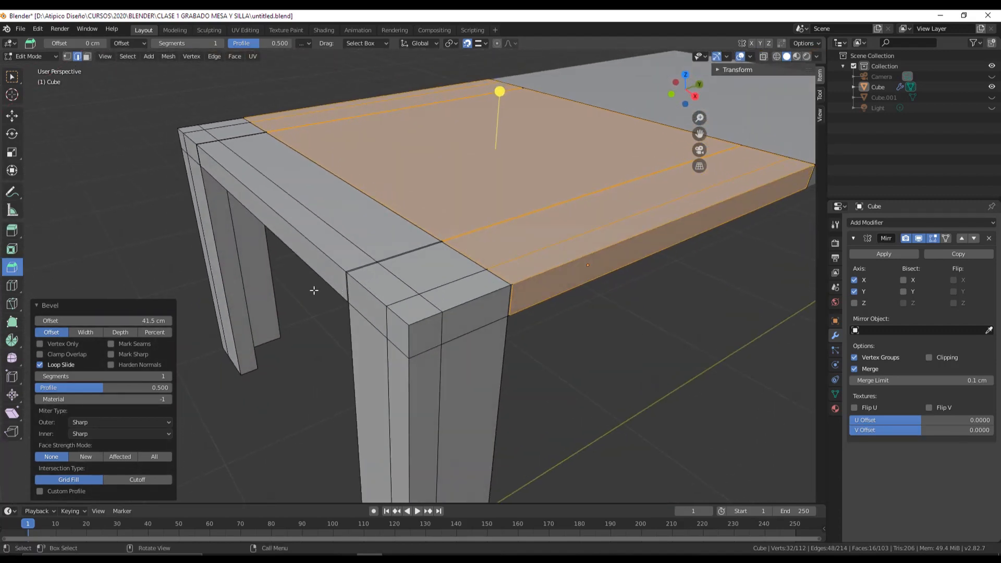
{"action": "left_click", "coordinate": [12, 115]}
{"action": "left_click", "coordinate": [67, 185]}
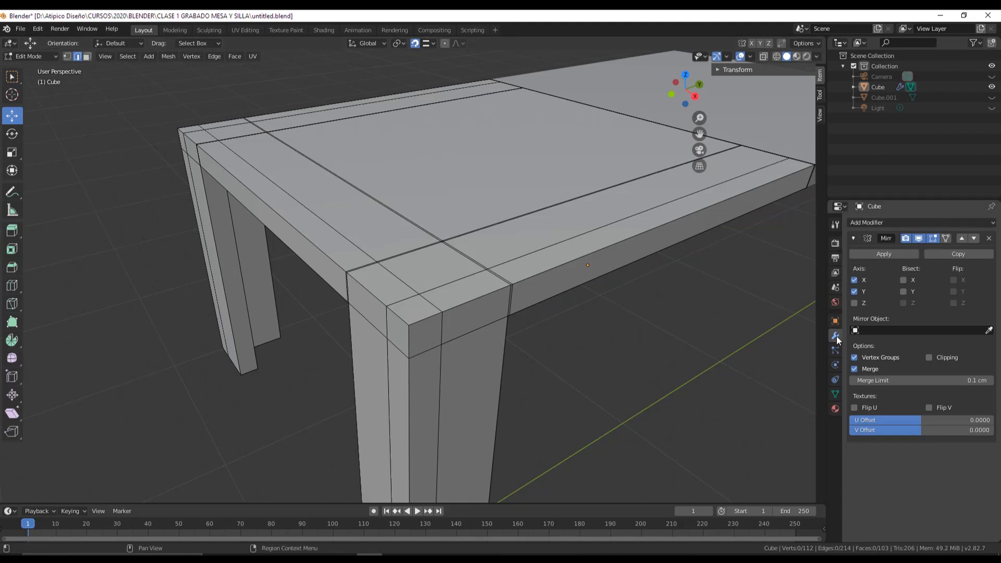
Step: Toggle the Mirror modifier's settings and leave them collapsed
{"action": "left_click", "coordinate": [854, 240]}
{"action": "left_click", "coordinate": [853, 239]}
{"action": "left_click", "coordinate": [853, 239]}
{"action": "left_click", "coordinate": [853, 239]}
{"action": "left_click", "coordinate": [854, 238]}
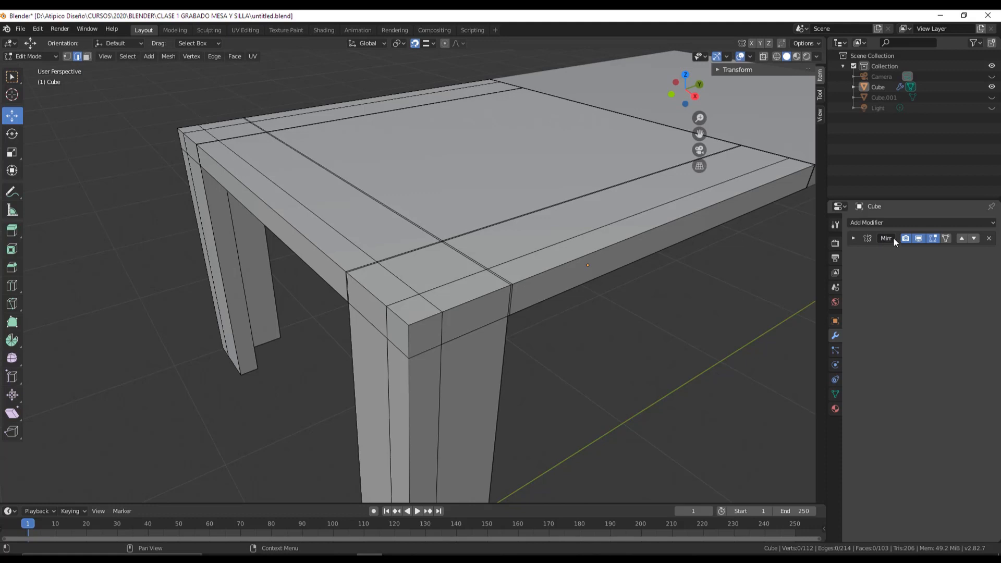
{"action": "left_click", "coordinate": [854, 239]}
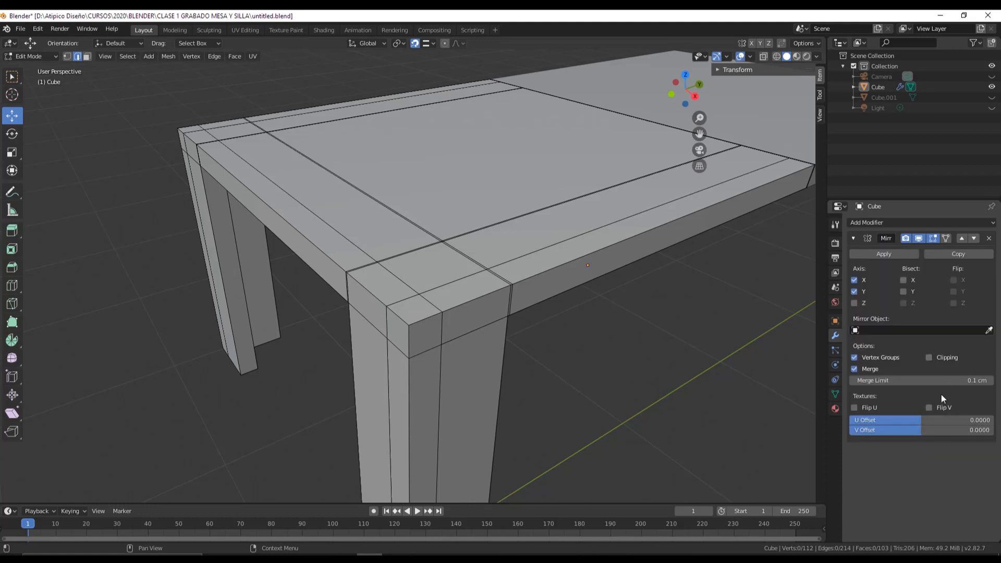
{"action": "left_click", "coordinate": [853, 239]}
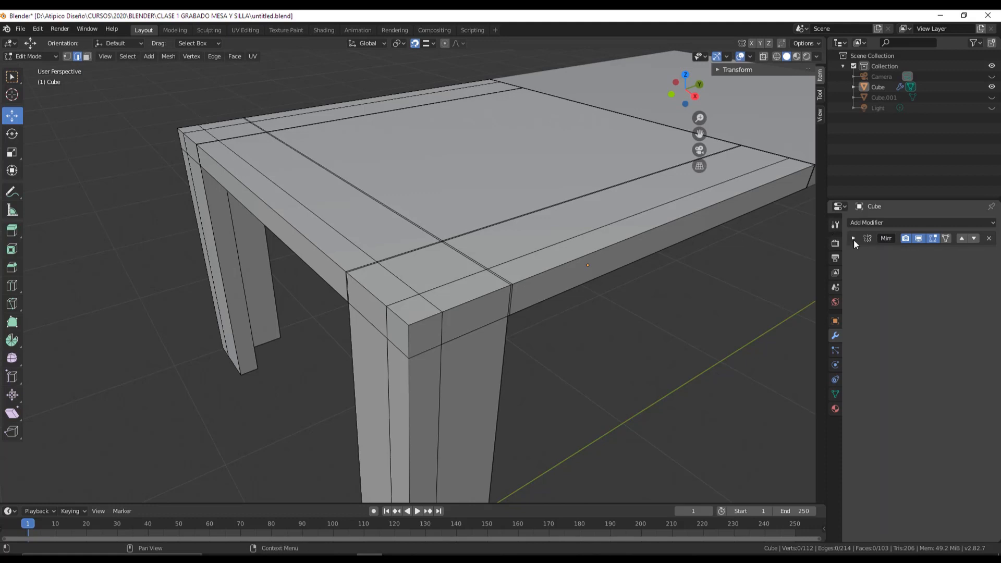
{"action": "left_click", "coordinate": [853, 239]}
{"action": "left_click", "coordinate": [853, 238]}
{"action": "left_click", "coordinate": [855, 239]}
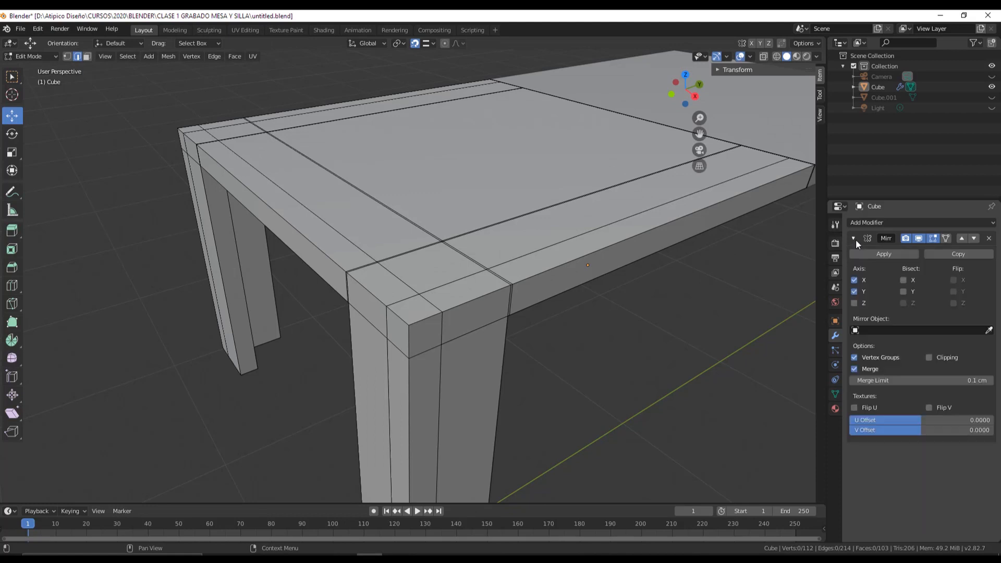
{"action": "left_click", "coordinate": [853, 238]}
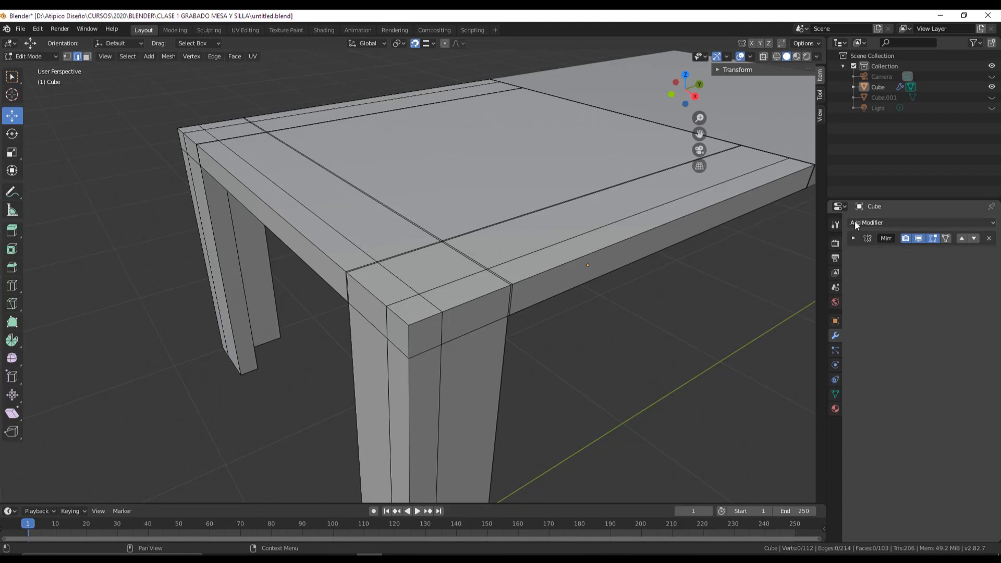
Step: Add a Subdivision Surface modifier to the table mesh and set its viewport level to 2
{"action": "left_click", "coordinate": [855, 223]}
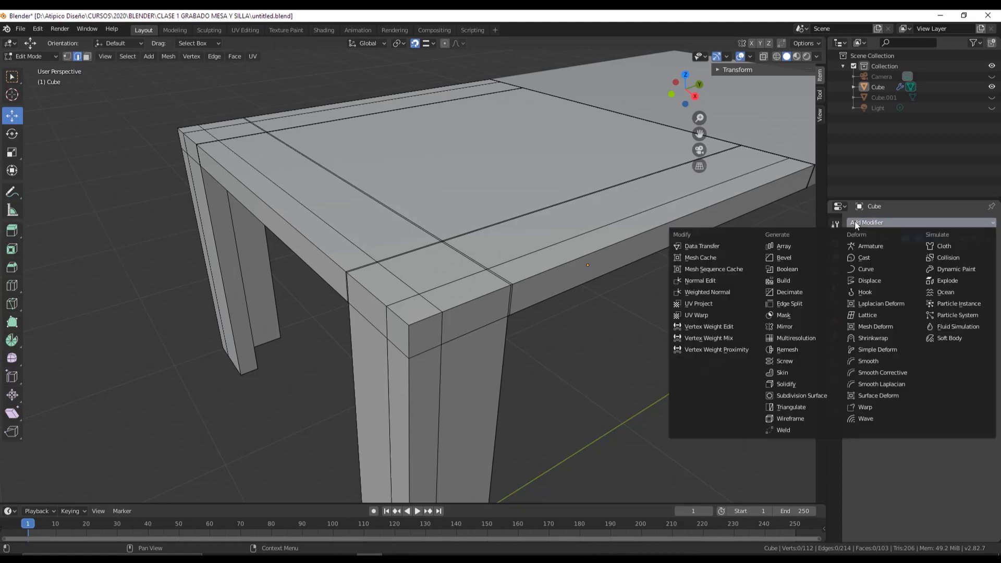
{"action": "left_click", "coordinate": [818, 396]}
{"action": "middle_click_drag", "start_coordinate": [575, 320], "coordinate": [336, 210]}
{"action": "scroll", "coordinate": [335, 209], "scroll_direction": "up", "scroll_amount": 3}
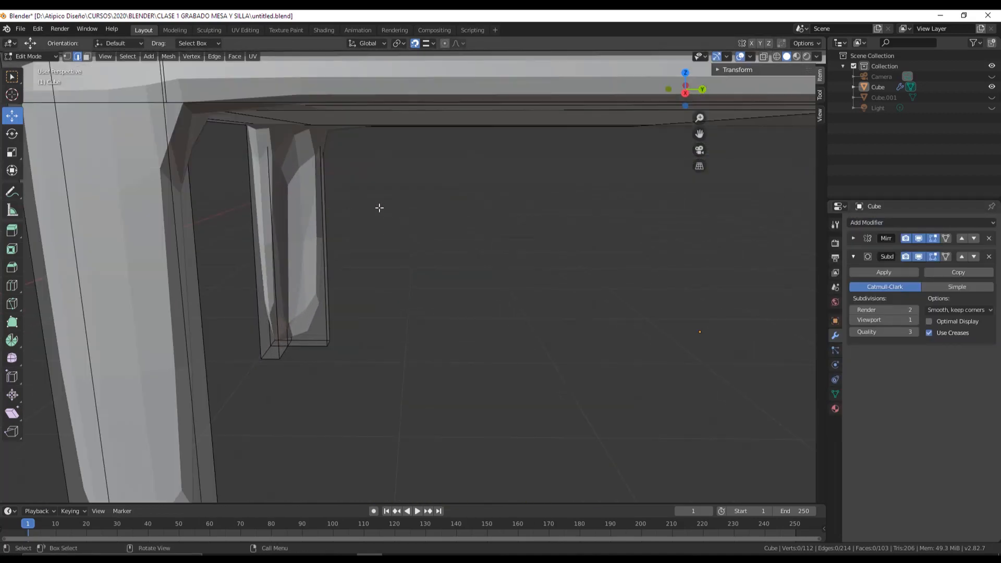
{"action": "left_click", "coordinate": [916, 319]}
{"action": "scroll", "coordinate": [418, 216], "scroll_direction": "down", "scroll_amount": 4}
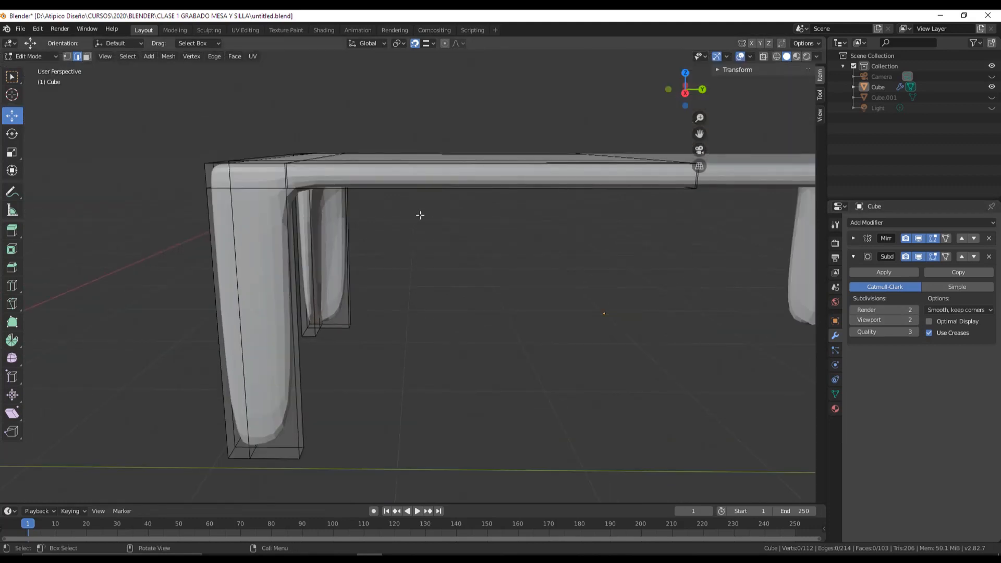
Step: Raise the Subdivision Surface viewport level to 4, check the rounding at the leg joint, and remove the modifier
{"action": "middle_click_drag", "start_coordinate": [417, 217], "coordinate": [441, 215]}
{"action": "scroll", "coordinate": [496, 227], "scroll_direction": "up", "scroll_amount": 1}
{"action": "scroll", "coordinate": [441, 215], "scroll_direction": "up", "scroll_amount": 2}
{"action": "middle_click_drag", "start_coordinate": [377, 180], "coordinate": [443, 197], "text": "shift"}
{"action": "scroll", "coordinate": [428, 203], "scroll_direction": "up", "scroll_amount": 1}
{"action": "left_click", "coordinate": [914, 321]}
{"action": "left_click", "coordinate": [914, 321]}
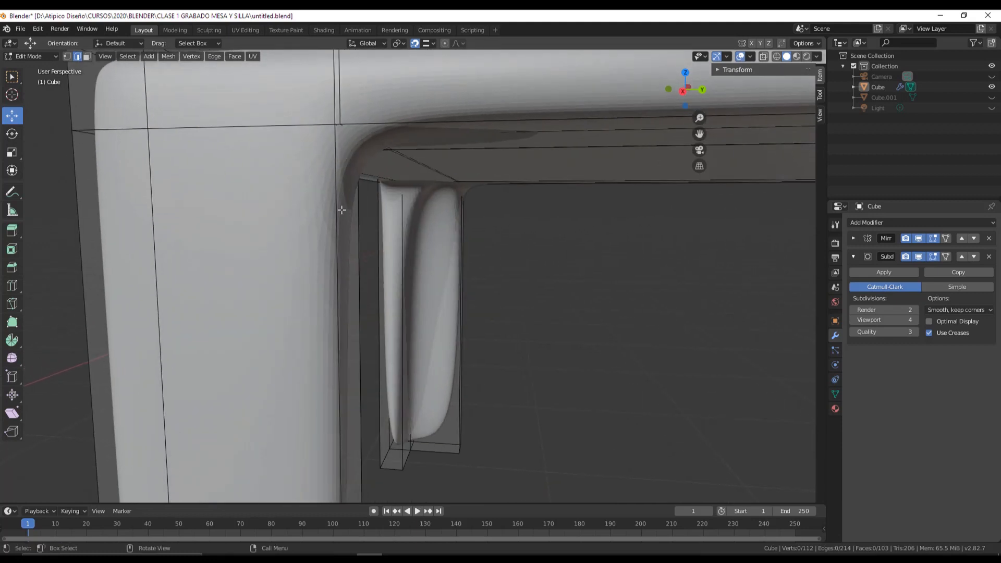
{"action": "middle_click_drag", "start_coordinate": [342, 209], "coordinate": [311, 195]}
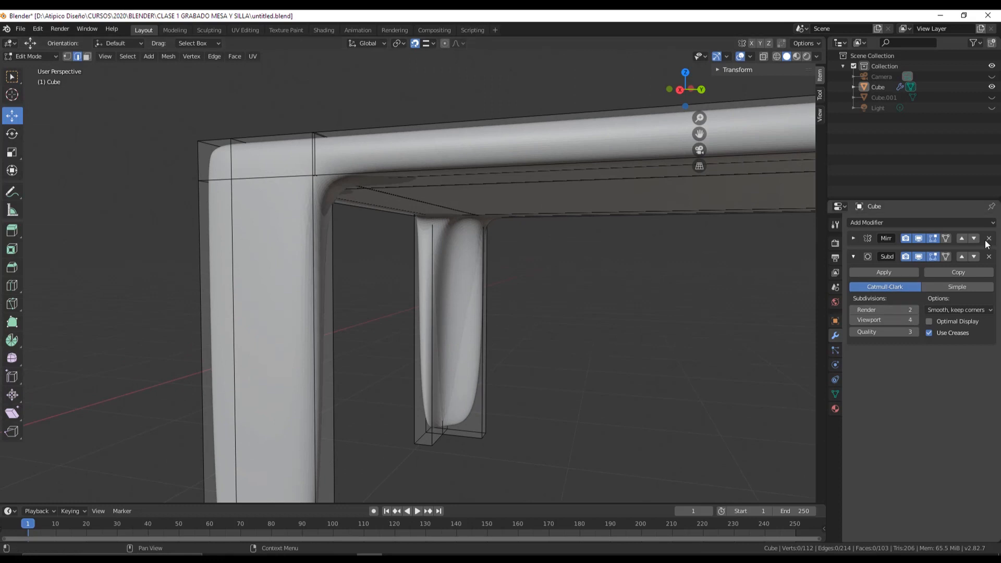
{"action": "left_click", "coordinate": [989, 256]}
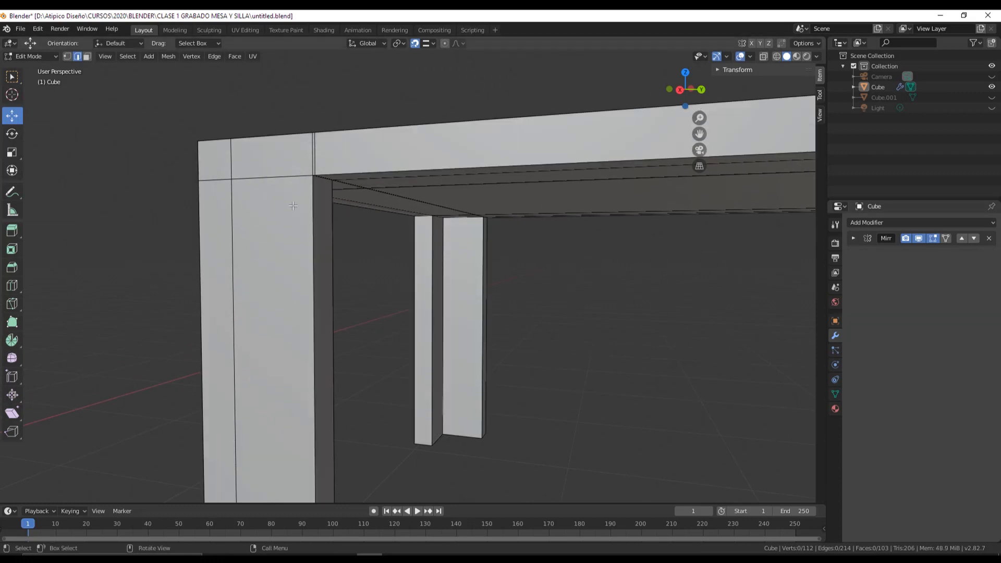
{"action": "middle_click_drag", "start_coordinate": [417, 245], "coordinate": [469, 209]}
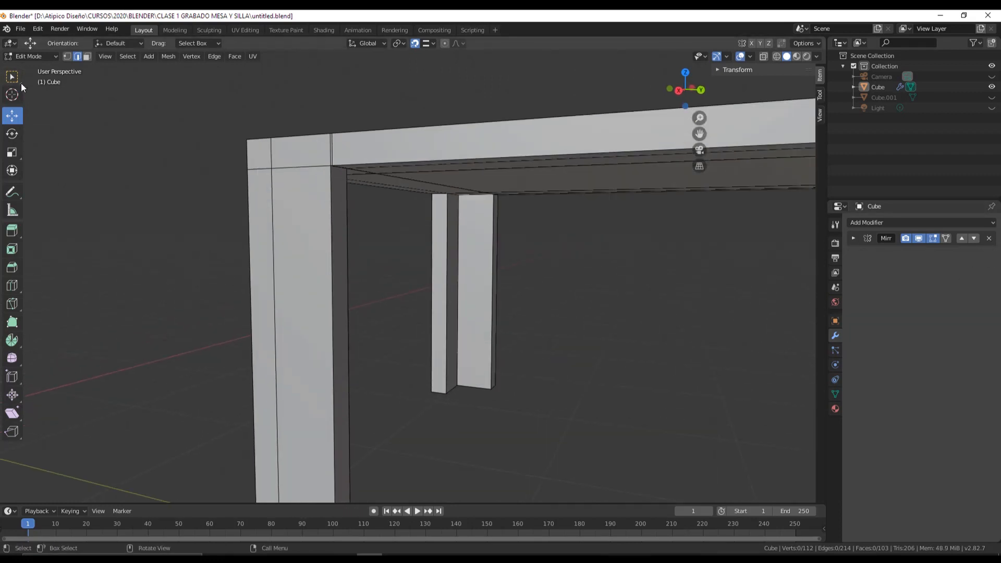
Step: Add a horizontal loop cut at mid-height around each of the two editable legs
{"action": "middle_click_drag", "start_coordinate": [187, 164], "coordinate": [66, 243]}
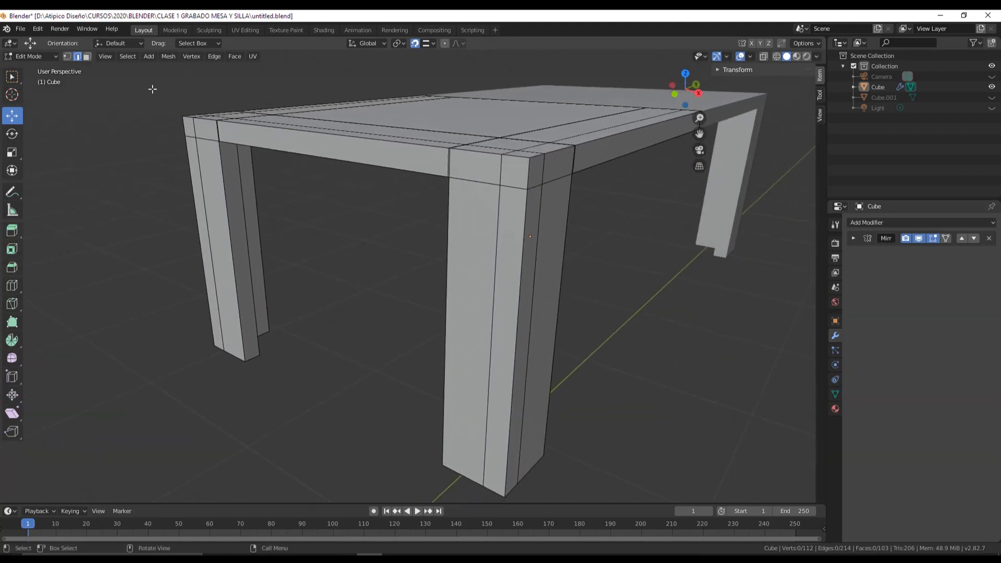
{"action": "left_click", "coordinate": [13, 290]}
{"action": "middle_click_drag", "start_coordinate": [349, 277], "coordinate": [261, 237]}
{"action": "left_click", "coordinate": [457, 278]}
{"action": "left_click", "coordinate": [297, 248]}
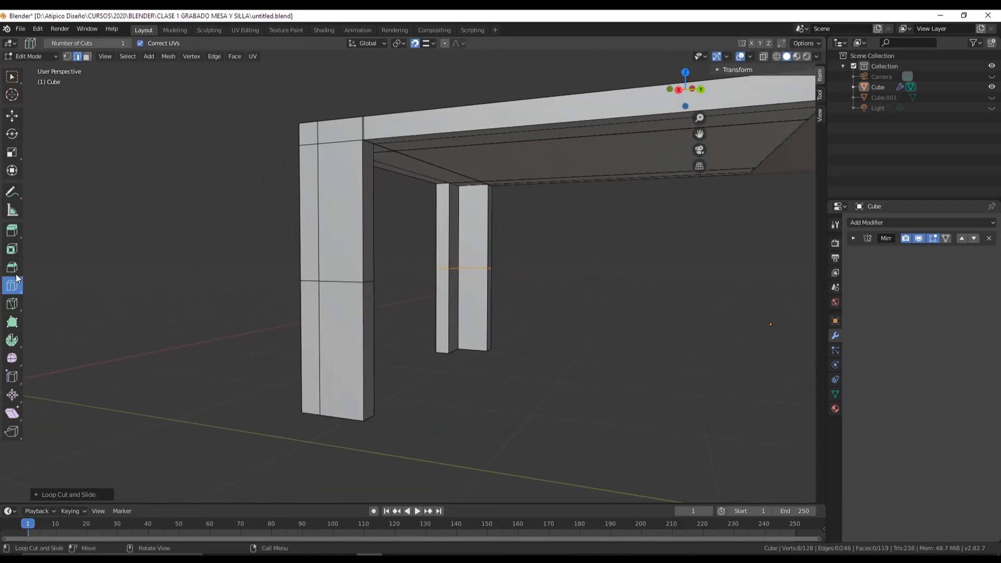
Step: Select the horizontal mid-height edge loops of both legs together for the Bevel tool
{"action": "left_click", "coordinate": [11, 267]}
{"action": "middle_click_drag", "start_coordinate": [219, 271], "coordinate": [318, 284]}
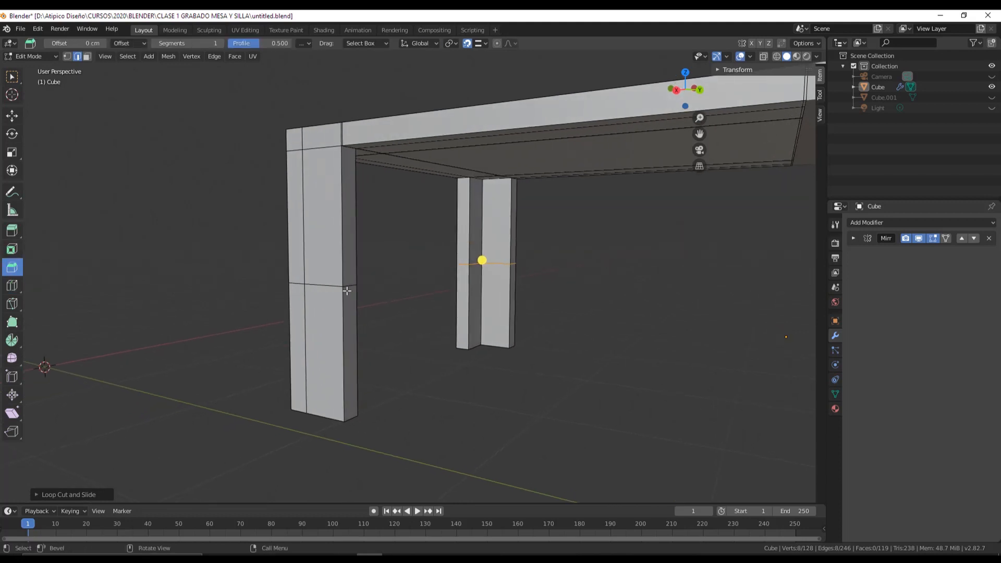
{"action": "left_click", "coordinate": [328, 286]}
{"action": "scroll", "coordinate": [286, 285], "scroll_direction": "up", "scroll_amount": 1}
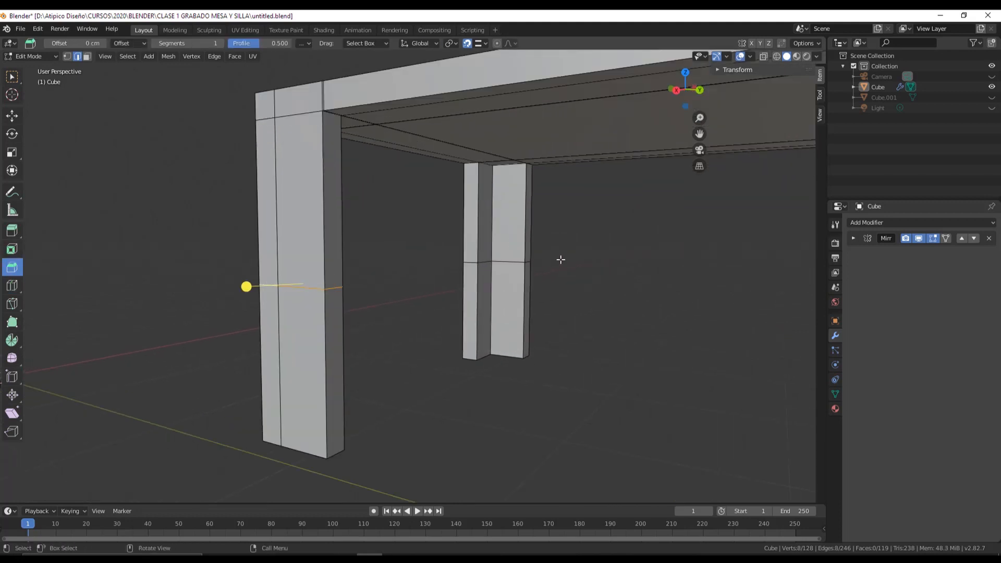
{"action": "key", "text": "shift"}
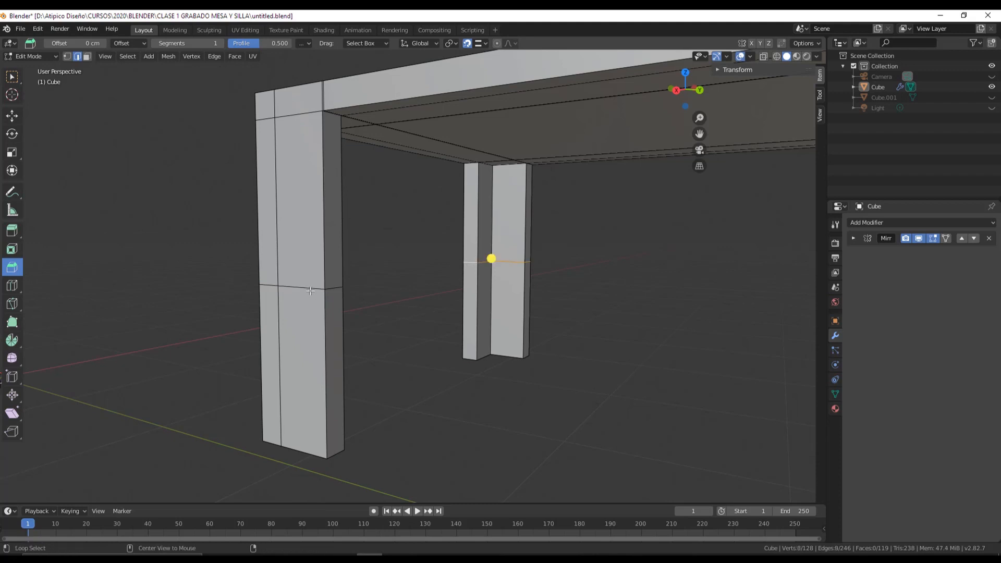
{"action": "key", "text": "ctrl"}
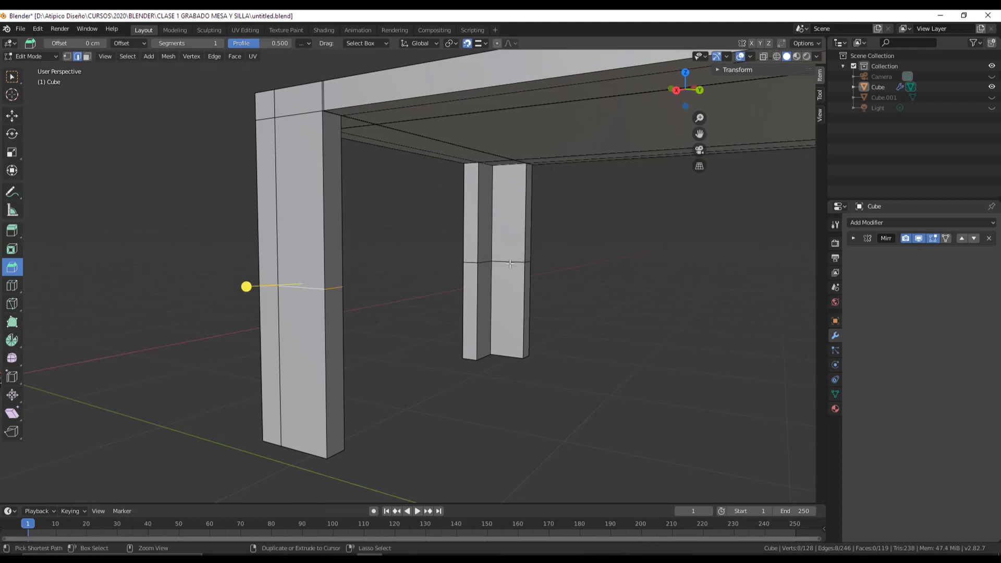
{"action": "left_click", "coordinate": [510, 263], "text": "ctrl"}
{"action": "left_click", "coordinate": [321, 291]}
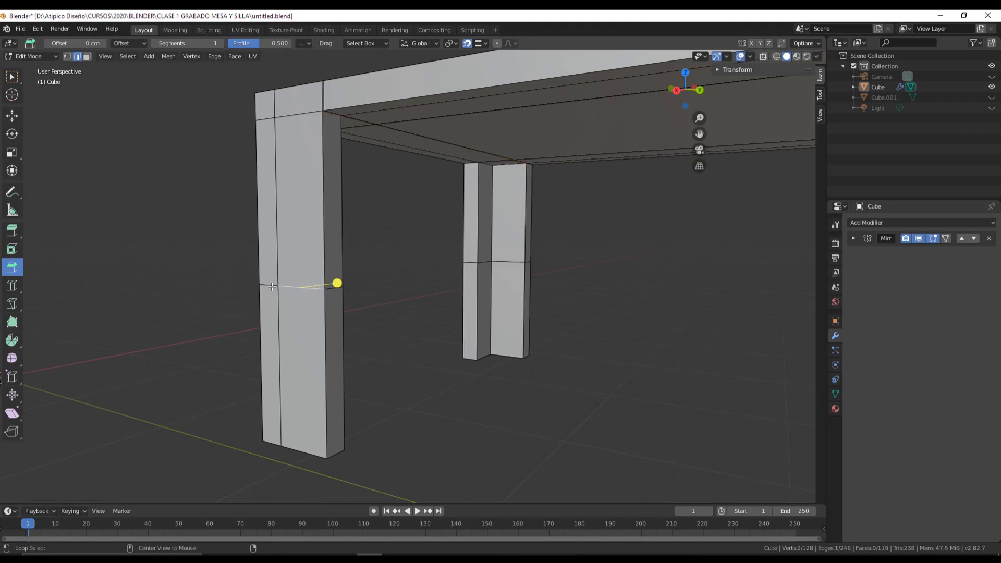
{"action": "left_click", "coordinate": [520, 264], "text": "alt+shift"}
{"action": "middle_click_drag", "start_coordinate": [520, 264], "coordinate": [628, 281]}
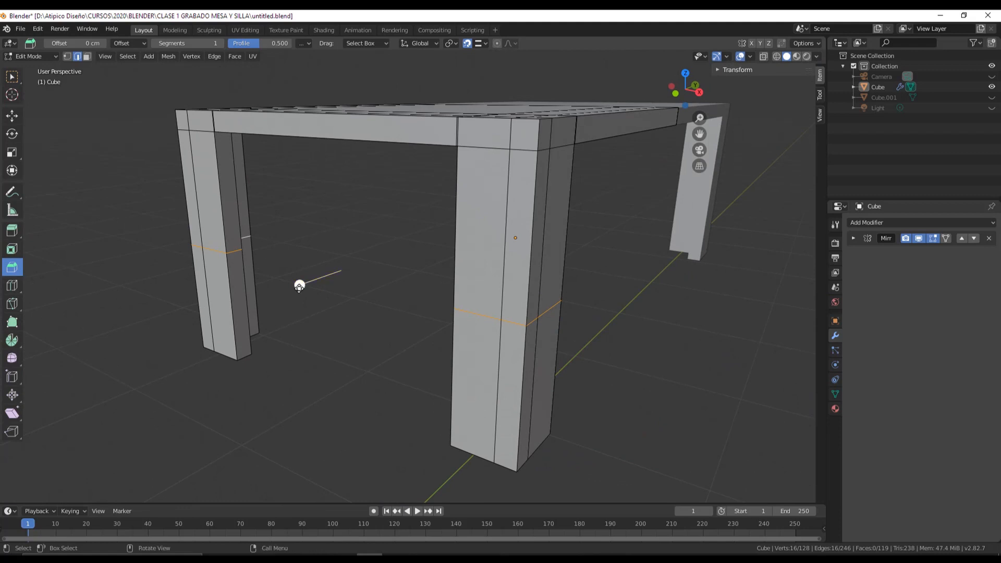
Step: Bevel the two leg loops with 1 segment and widen the offset to 130 cm
{"action": "left_click_drag", "start_coordinate": [299, 286], "coordinate": [246, 369]}
{"action": "middle_click_drag", "start_coordinate": [245, 369], "coordinate": [224, 334]}
{"action": "left_click", "coordinate": [52, 494]}
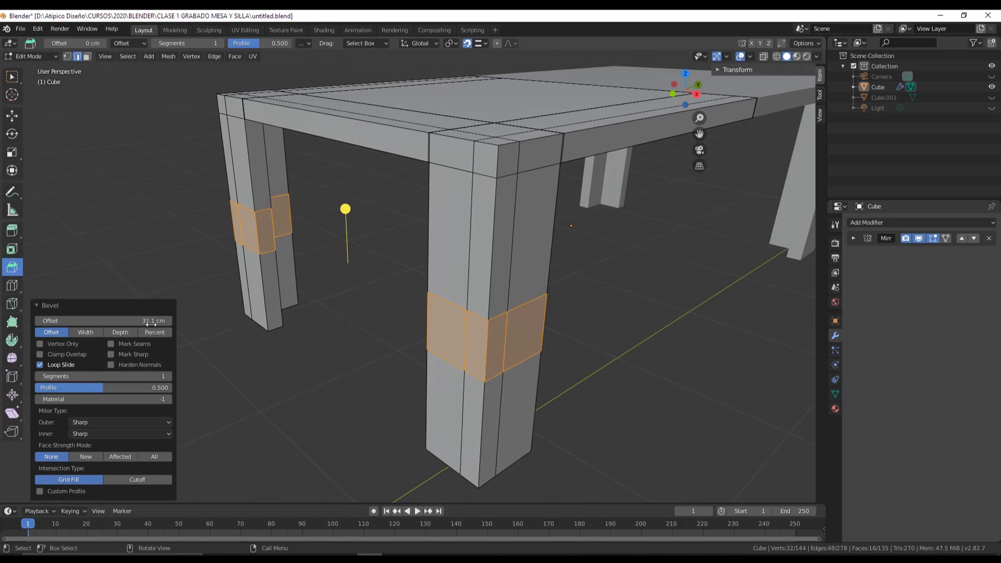
{"action": "left_click_drag", "start_coordinate": [152, 324], "coordinate": [204, 323]}
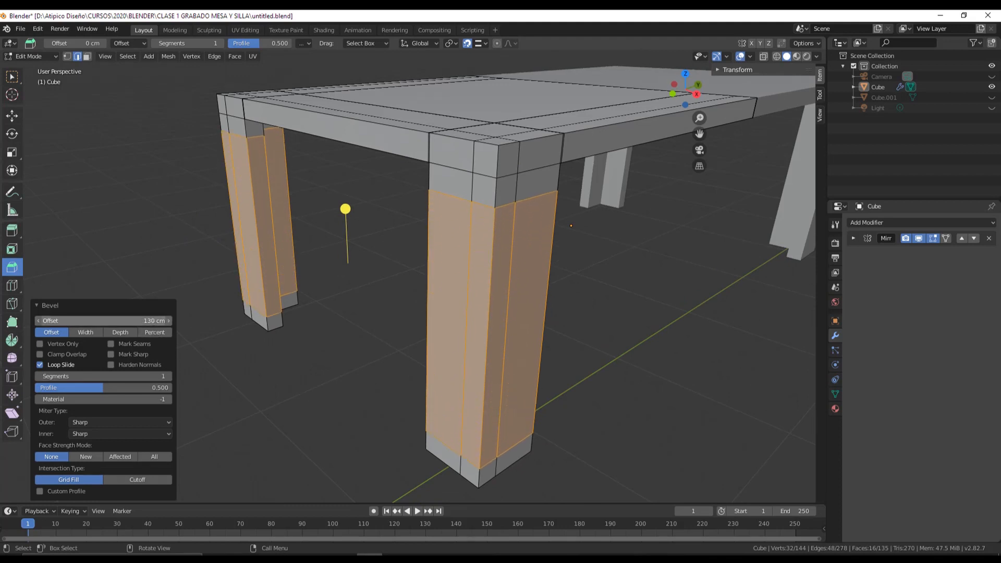
Step: Set the leg bevel offset to 153 cm, bringing its edges close to the tabletop joint and the leg bottoms
{"action": "middle_click_drag", "start_coordinate": [306, 325], "coordinate": [279, 307]}
{"action": "middle_click_drag", "start_coordinate": [416, 256], "coordinate": [421, 310], "text": "shift"}
{"action": "scroll", "coordinate": [421, 309], "scroll_direction": "up", "scroll_amount": 4}
{"action": "middle_click_drag", "start_coordinate": [460, 346], "coordinate": [446, 342]}
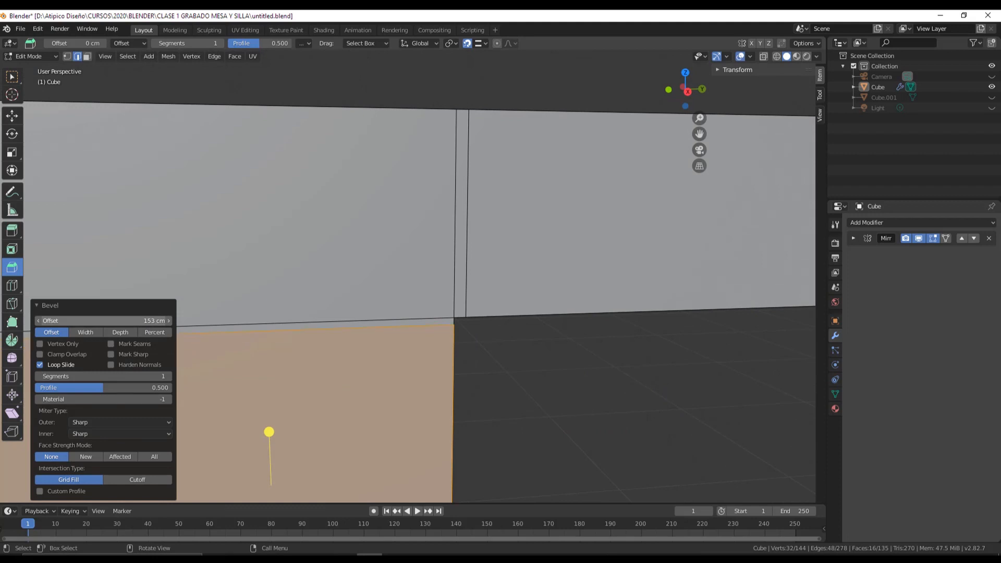
{"action": "middle_click_drag", "start_coordinate": [388, 331], "coordinate": [485, 330]}
{"action": "scroll", "coordinate": [417, 334], "scroll_direction": "down", "scroll_amount": 4}
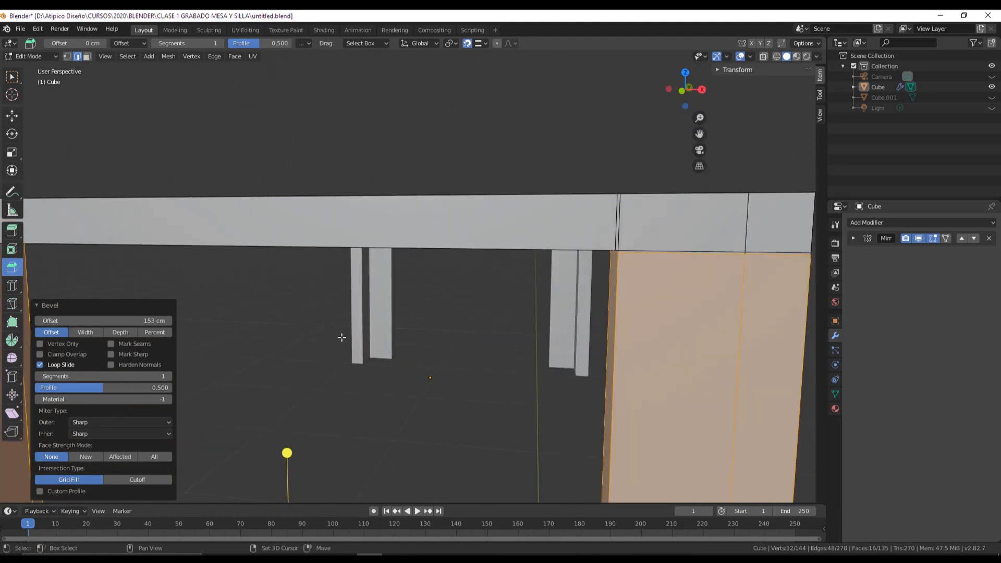
{"action": "middle_click_drag", "start_coordinate": [342, 338], "coordinate": [502, 355]}
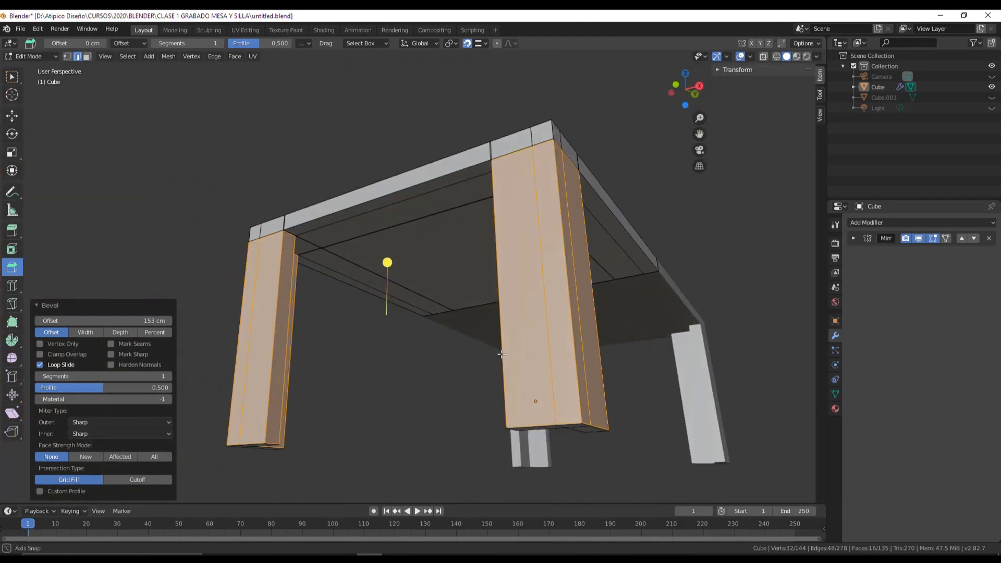
{"action": "scroll", "coordinate": [502, 354], "scroll_direction": "up", "scroll_amount": 8}
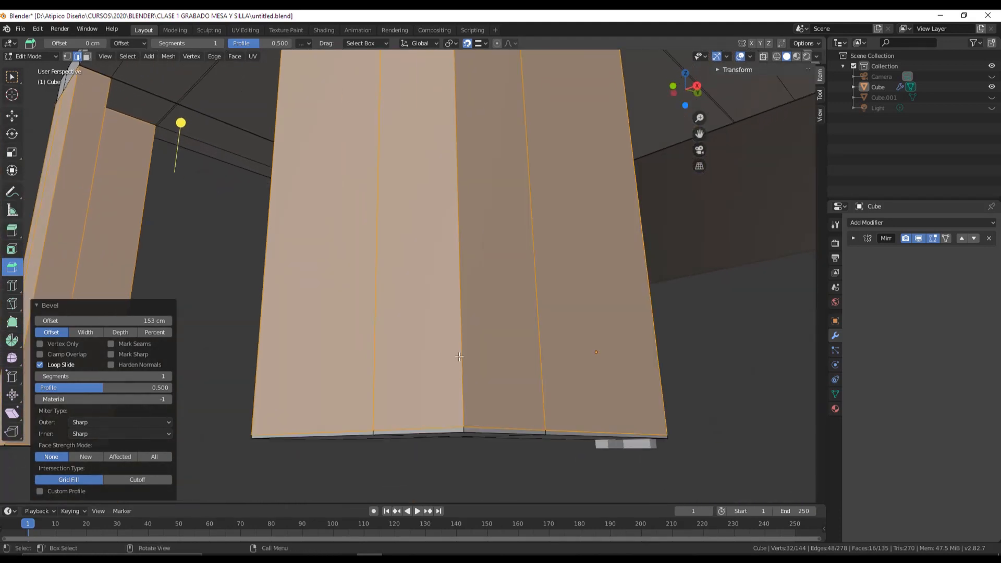
{"action": "scroll", "coordinate": [459, 357], "scroll_direction": "down", "scroll_amount": 8}
Step: Set the leg bevel to 2 segments, collapse its settings and clear the selection
{"action": "left_click", "coordinate": [168, 376]}
{"action": "middle_click_drag", "start_coordinate": [541, 346], "coordinate": [561, 368]}
{"action": "left_click", "coordinate": [62, 308]}
{"action": "left_click", "coordinate": [11, 117]}
{"action": "left_click", "coordinate": [281, 238]}
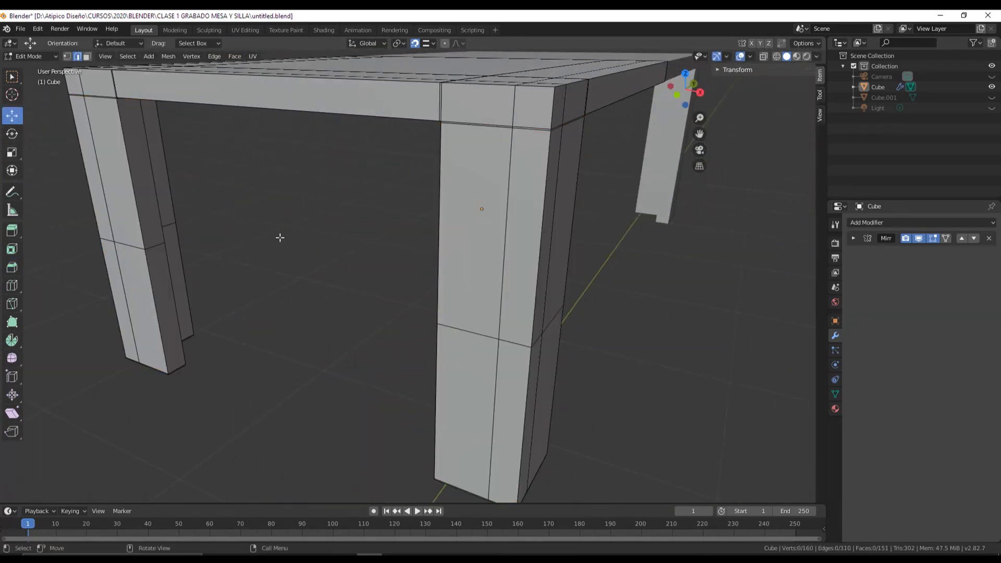
Step: Add a Subdivision Surface modifier to the table mesh, set its viewport level to 4 and check the legs
{"action": "left_click", "coordinate": [877, 223]}
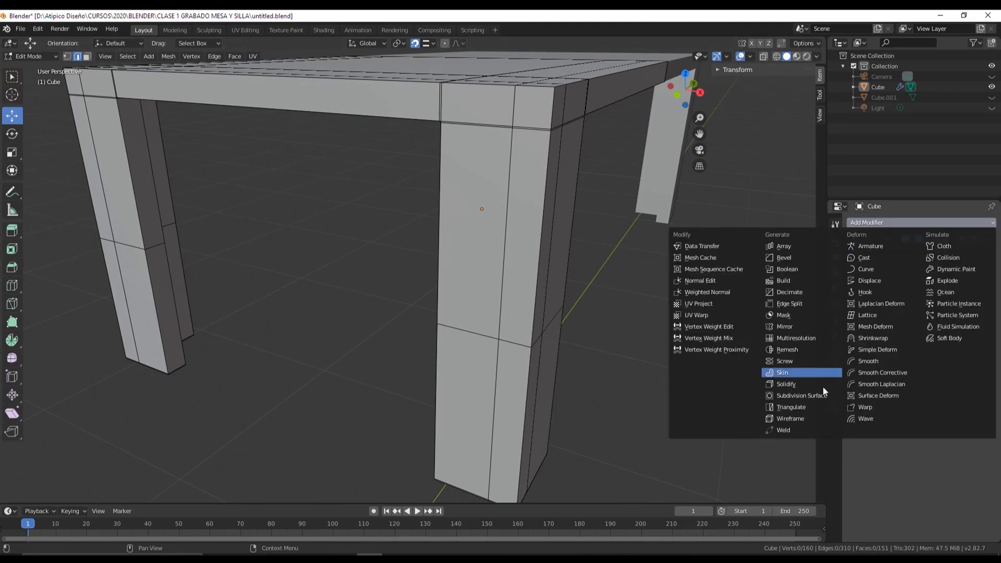
{"action": "left_click", "coordinate": [803, 396]}
{"action": "middle_click_drag", "start_coordinate": [612, 402], "coordinate": [910, 380]}
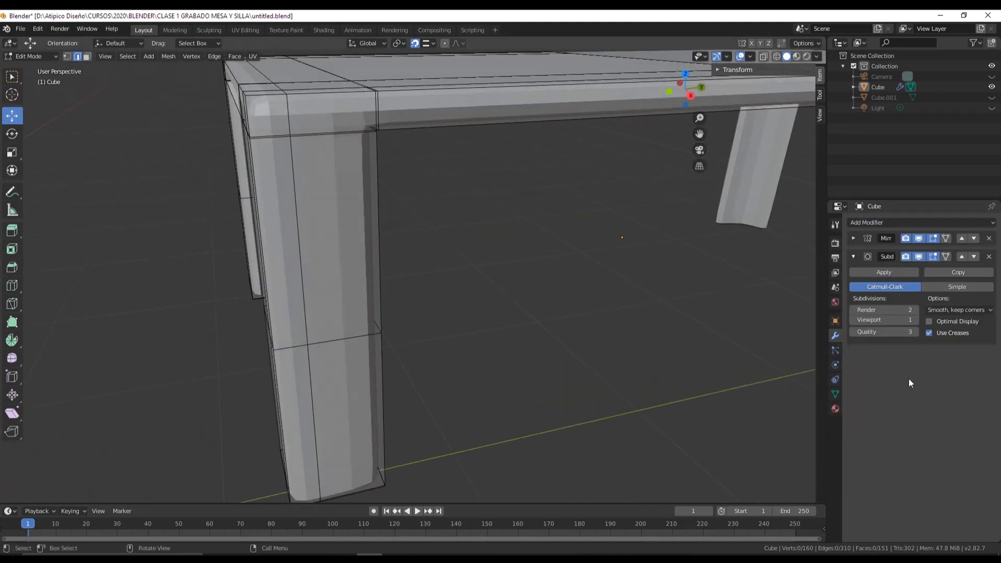
{"action": "left_click", "coordinate": [915, 320]}
{"action": "left_click", "coordinate": [915, 320]}
{"action": "left_click", "coordinate": [915, 320]}
{"action": "middle_click_drag", "start_coordinate": [589, 331], "coordinate": [237, 232]}
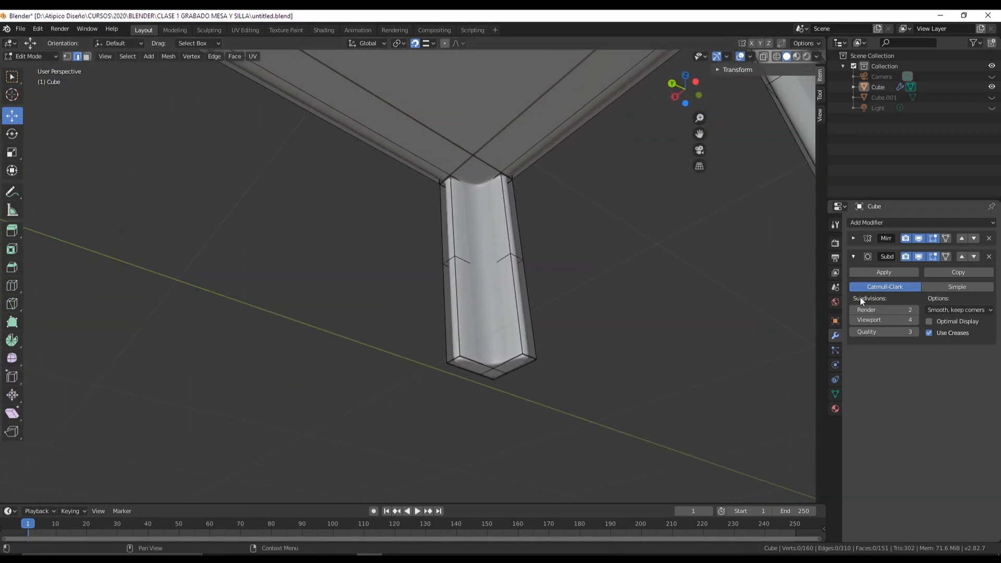
Step: Remove the Subdivision Surface modifier, add an edge loop close to each side of the leg's inner corner and clear the selection
{"action": "left_click", "coordinate": [989, 257]}
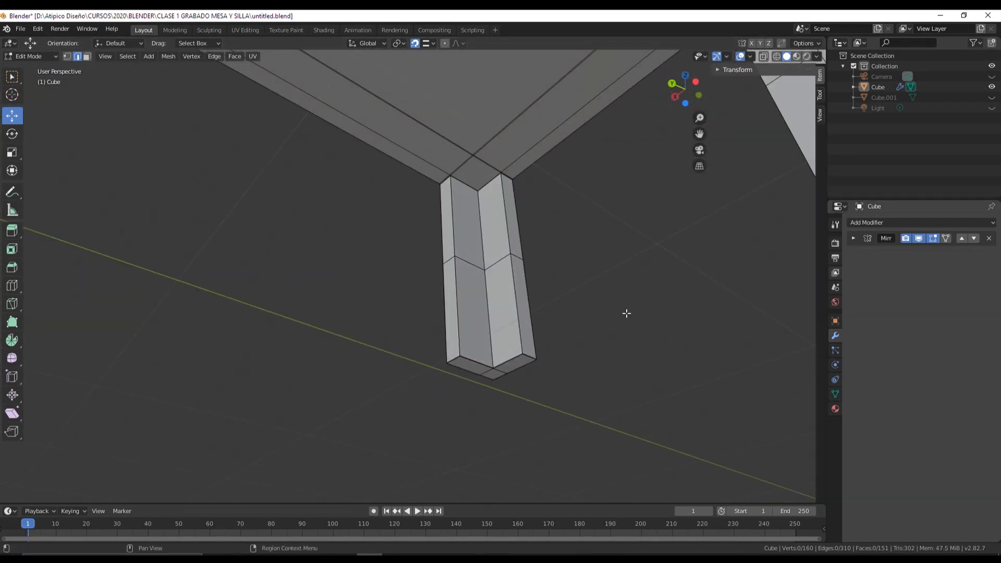
{"action": "middle_click_drag", "start_coordinate": [626, 313], "coordinate": [204, 256]}
{"action": "left_click", "coordinate": [12, 285]}
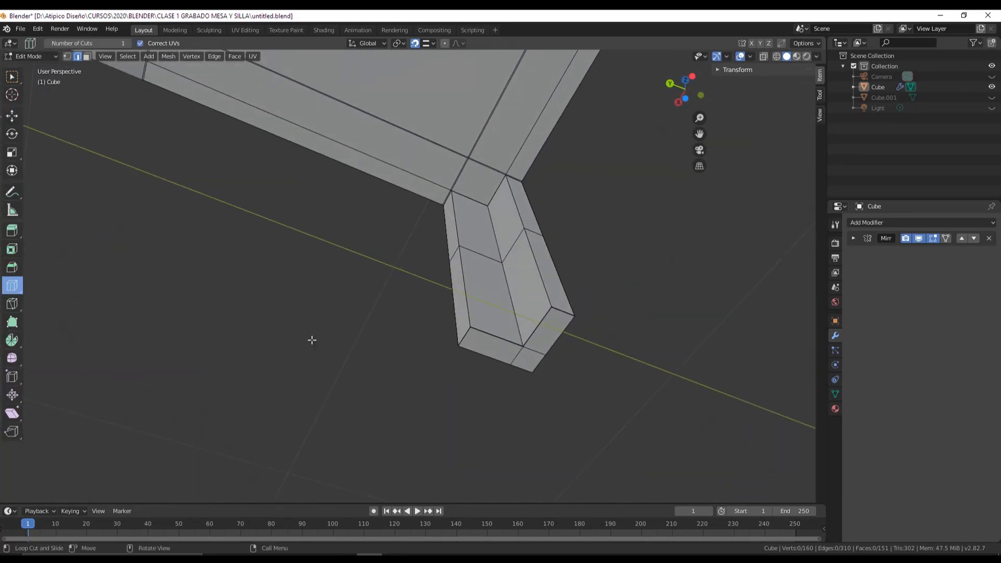
{"action": "middle_click_drag", "start_coordinate": [313, 339], "coordinate": [543, 292]}
{"action": "left_click", "coordinate": [619, 304]}
{"action": "left_click_drag", "start_coordinate": [619, 304], "coordinate": [613, 323]}
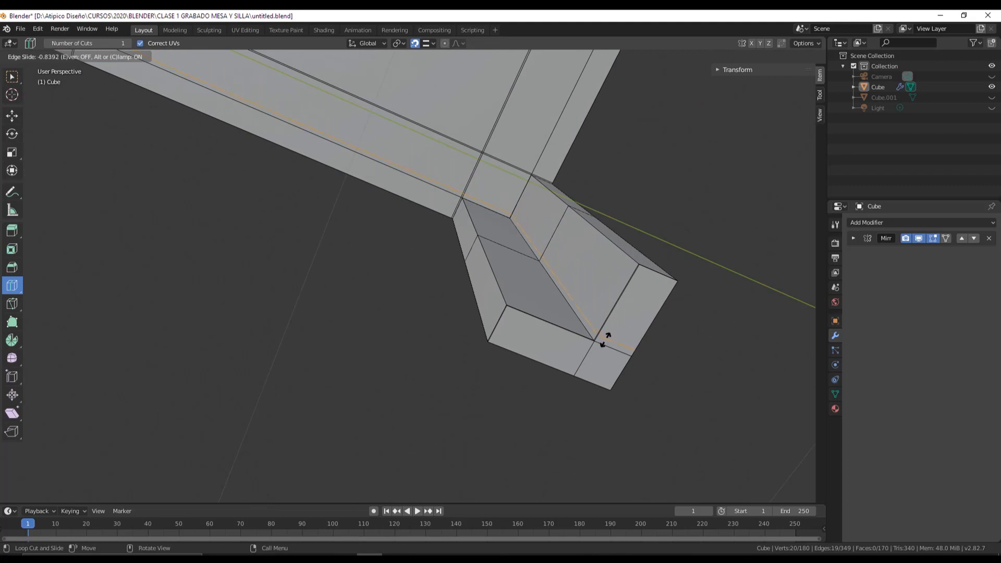
{"action": "left_click_drag", "start_coordinate": [604, 342], "coordinate": [598, 369]}
{"action": "scroll", "coordinate": [596, 360], "scroll_direction": "down", "scroll_amount": 4}
{"action": "middle_click_drag", "start_coordinate": [594, 325], "coordinate": [573, 369]}
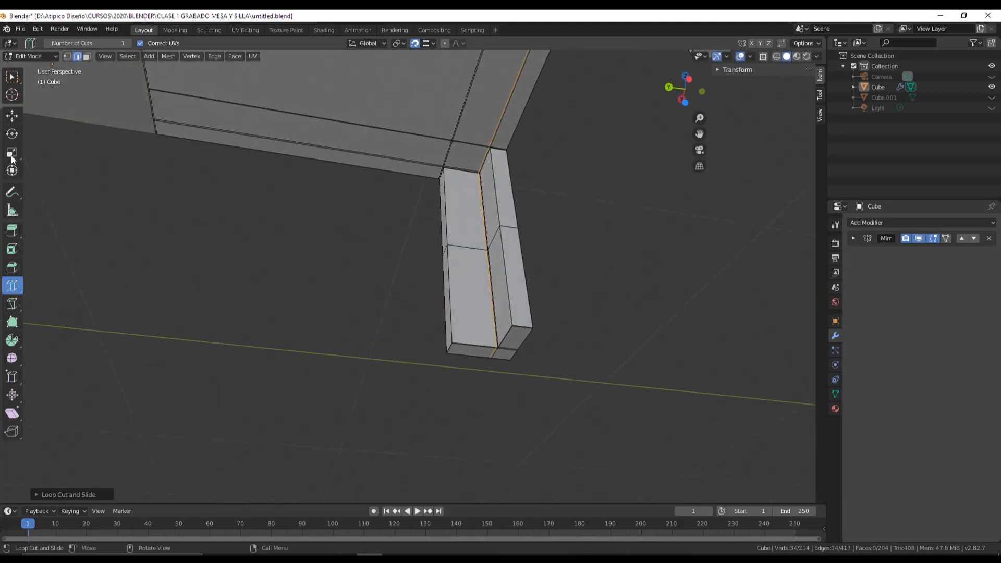
{"action": "left_click", "coordinate": [11, 131]}
{"action": "left_click", "coordinate": [11, 116]}
{"action": "left_click", "coordinate": [138, 208]}
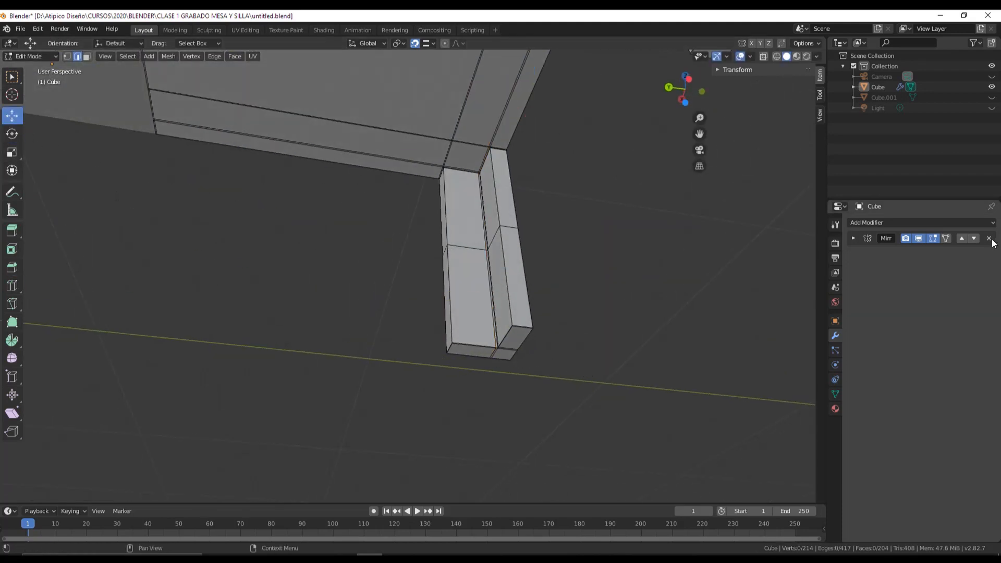
Step: Add a Subdivision Surface modifier to the table and set its viewport level to 3
{"action": "left_click", "coordinate": [909, 223]}
{"action": "left_click", "coordinate": [814, 395]}
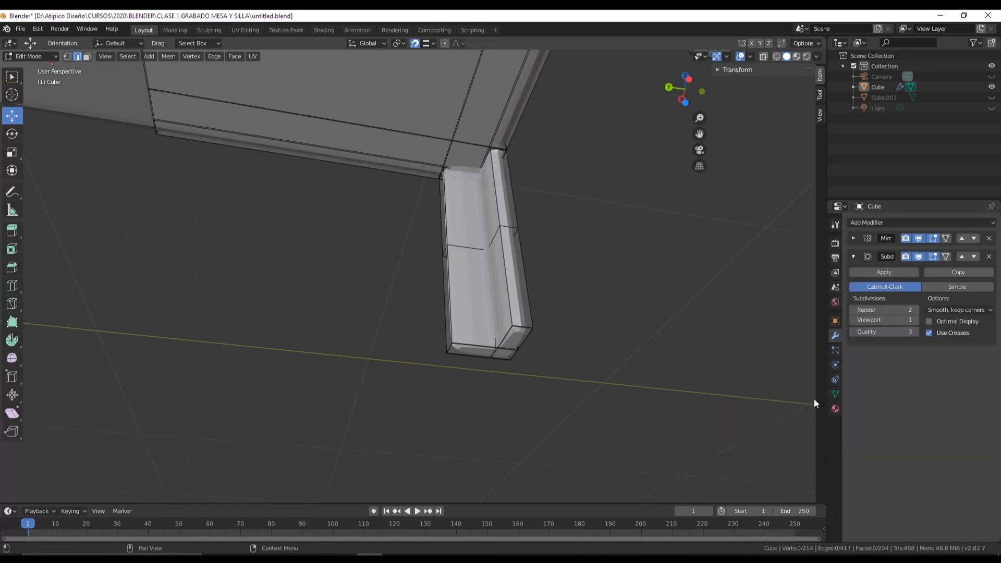
{"action": "middle_click_drag", "start_coordinate": [567, 337], "coordinate": [552, 383]}
{"action": "scroll", "coordinate": [494, 319], "scroll_direction": "up", "scroll_amount": 2}
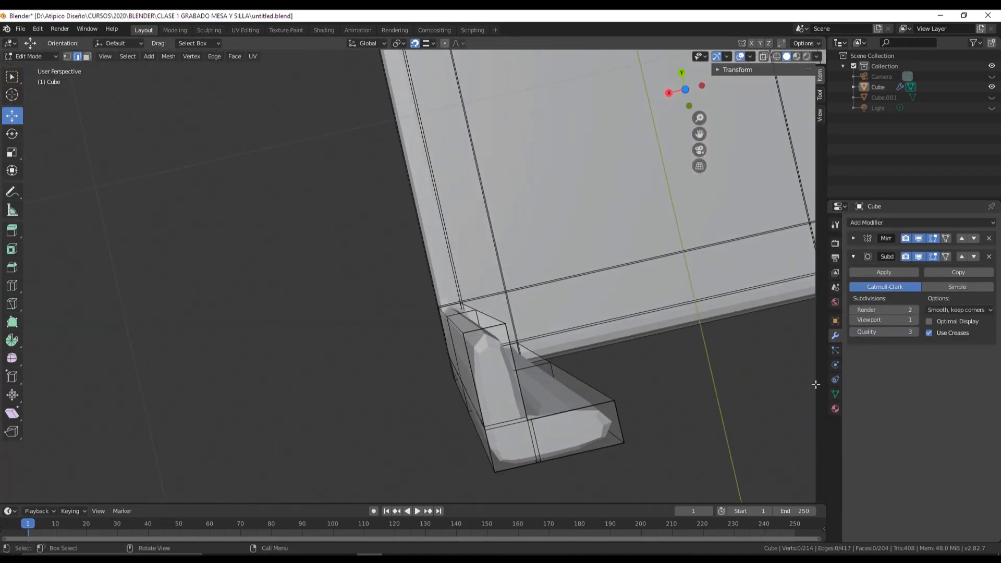
{"action": "left_click", "coordinate": [916, 321]}
{"action": "left_click", "coordinate": [916, 321]}
Step: Switch to Object Mode and examine the smoothed tabletop and the underside of a leg
{"action": "middle_click_drag", "start_coordinate": [522, 417], "coordinate": [697, 245]}
{"action": "left_click", "coordinate": [31, 56]}
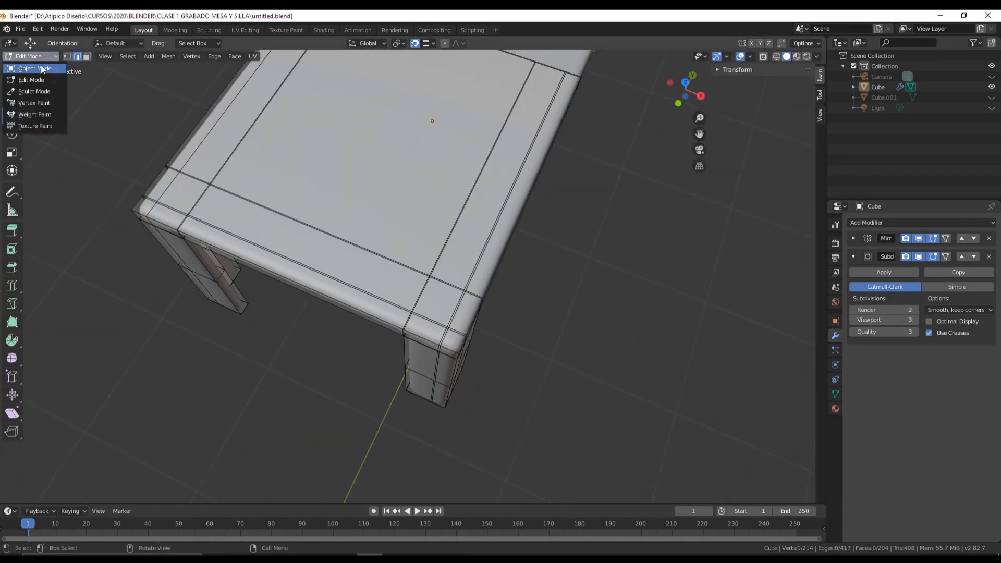
{"action": "left_click", "coordinate": [28, 66]}
{"action": "middle_click_drag", "start_coordinate": [604, 277], "coordinate": [594, 172]}
{"action": "middle_click_drag", "start_coordinate": [572, 115], "coordinate": [378, 264]}
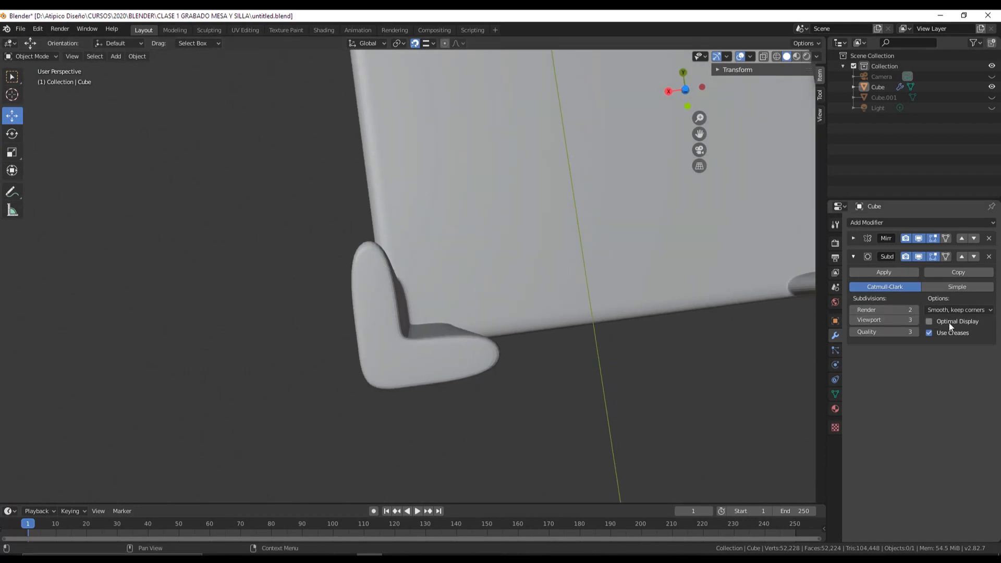
Step: Return to Edit Mode and add an edge loop midway across one arm of the L-shaped leg
{"action": "left_click", "coordinate": [33, 57]}
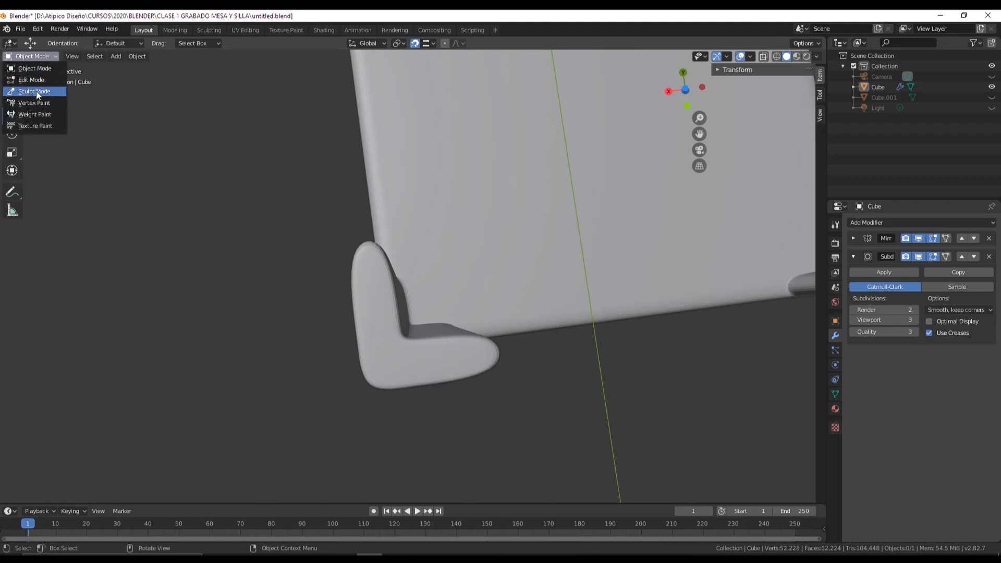
{"action": "left_click", "coordinate": [37, 80]}
{"action": "middle_click_drag", "start_coordinate": [76, 262], "coordinate": [204, 279]}
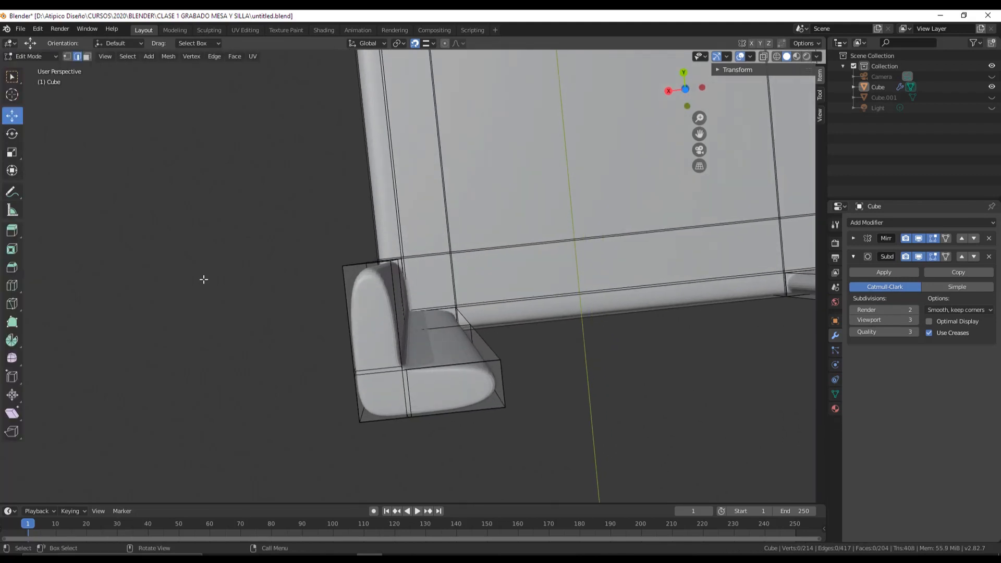
{"action": "left_click", "coordinate": [12, 286]}
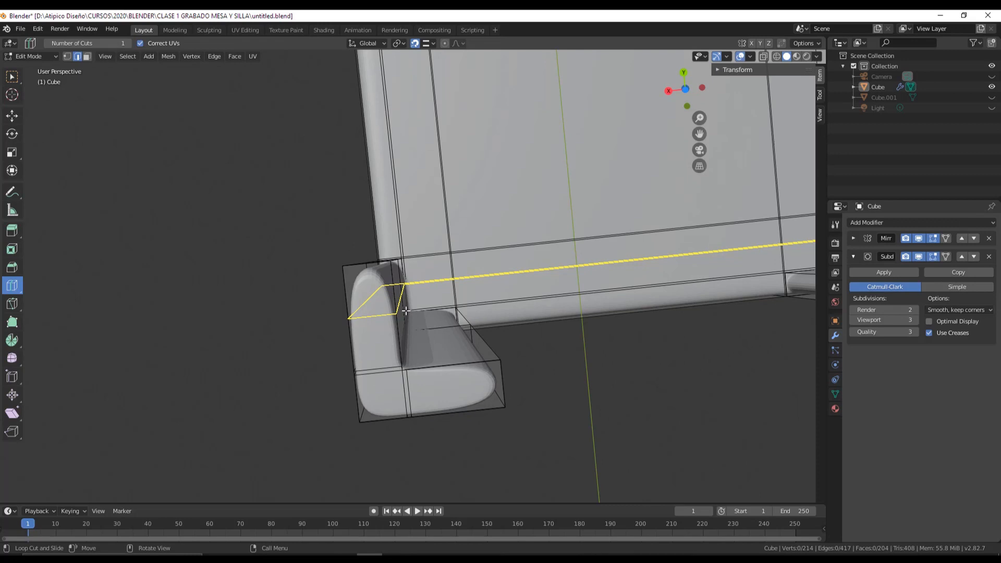
{"action": "mouse_move", "coordinate": [406, 311]}
{"action": "middle_mouse_down"}
{"action": "mouse_move", "coordinate": [437, 329]}
{"action": "mouse_move", "coordinate": [441, 310]}
{"action": "mouse_move", "coordinate": [408, 303]}
{"action": "middle_mouse_up"}
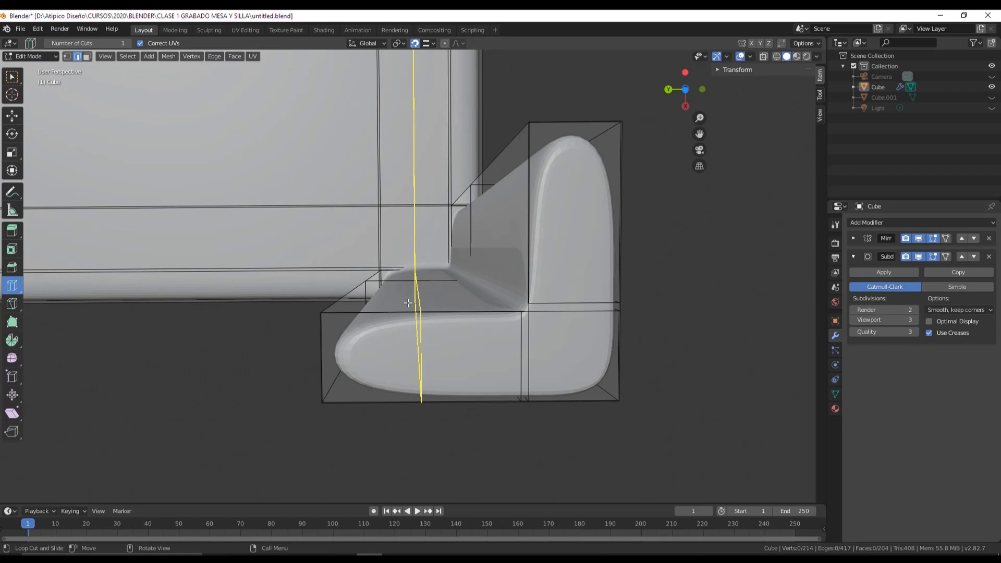
{"action": "left_click_drag", "start_coordinate": [408, 303], "coordinate": [405, 303]}
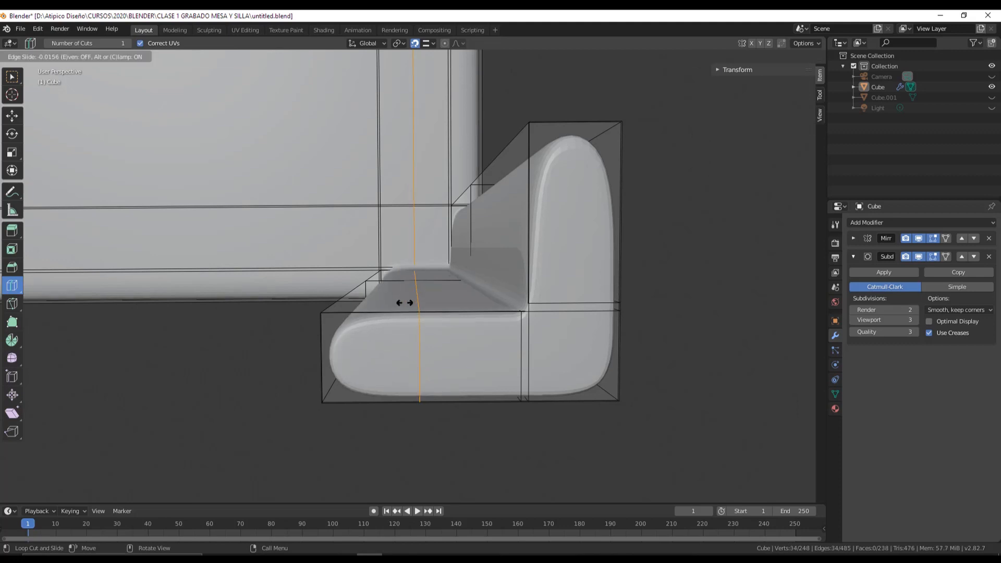
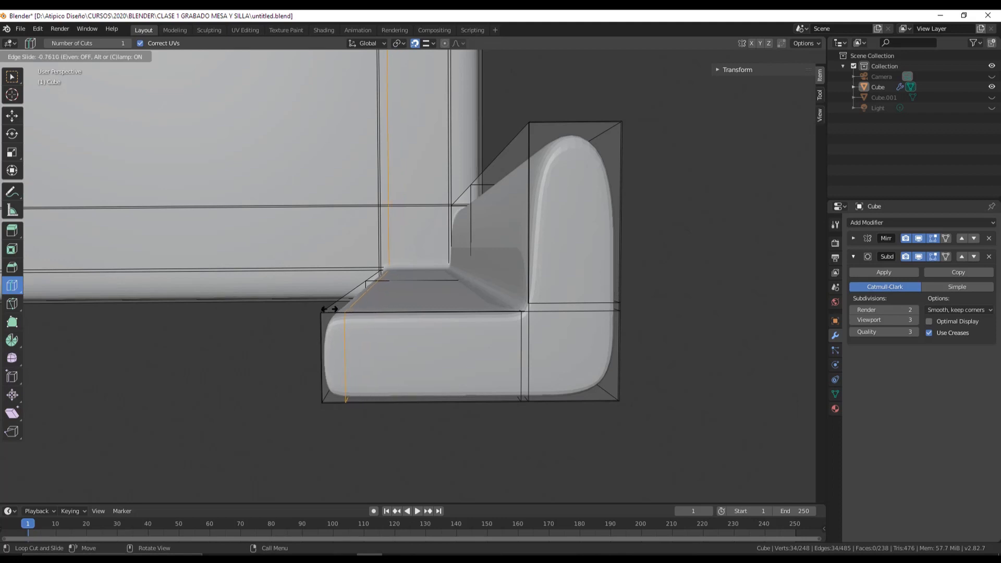
{"action": "left_click_drag", "start_coordinate": [393, 306], "coordinate": [356, 308]}
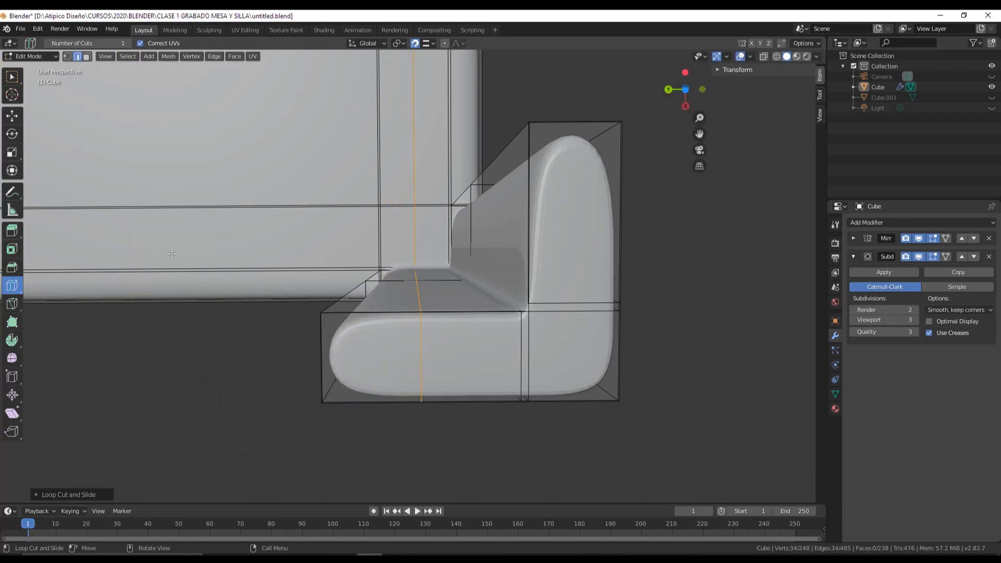
Step: Move the new edge loop along the Y axis toward the outer end of the leg's arm
{"action": "left_click", "coordinate": [12, 116]}
{"action": "scroll", "coordinate": [454, 225], "scroll_direction": "down", "scroll_amount": 5}
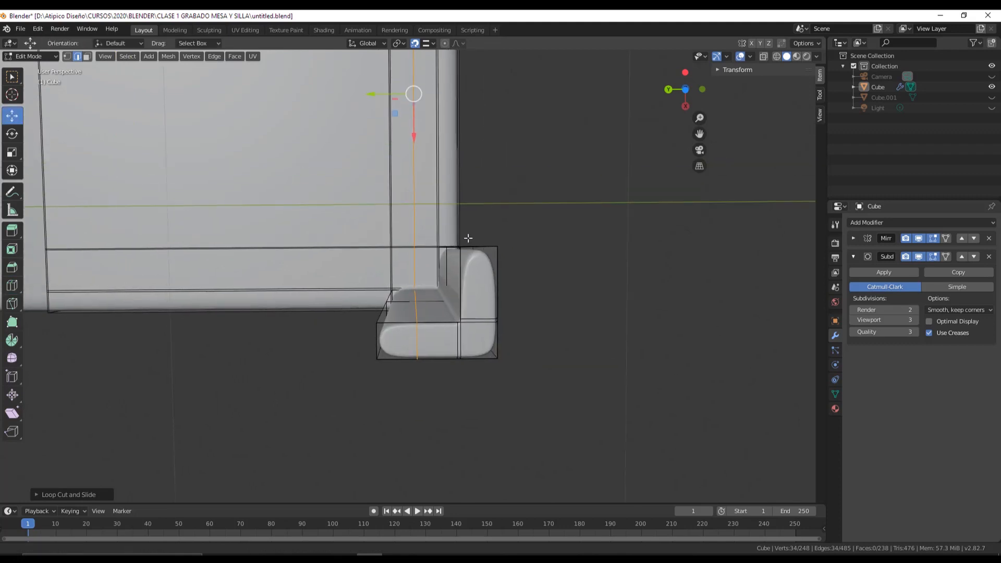
{"action": "middle_click_drag", "start_coordinate": [420, 181], "coordinate": [424, 233], "text": "shift"}
{"action": "scroll", "coordinate": [386, 146], "scroll_direction": "up", "scroll_amount": 2}
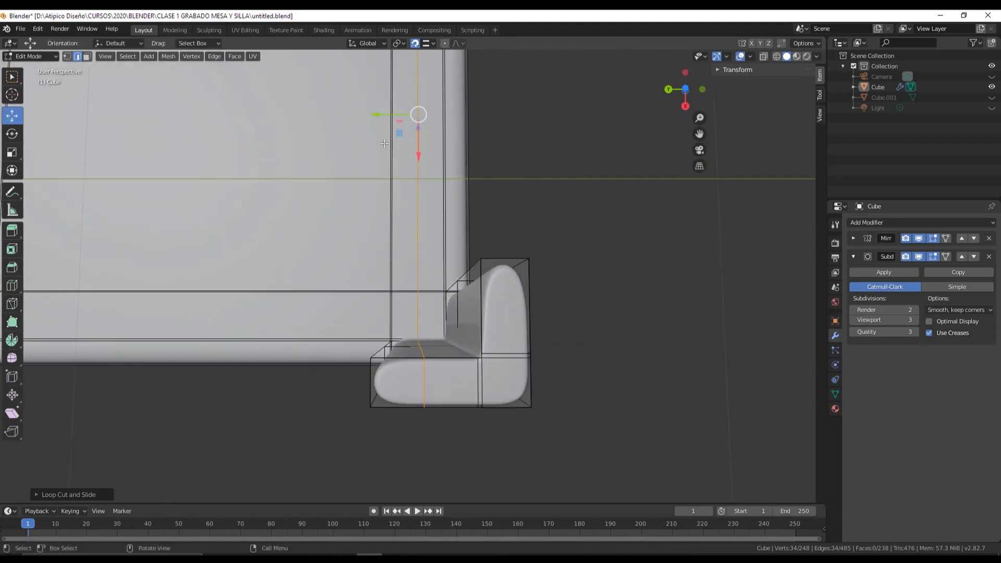
{"action": "left_click_drag", "start_coordinate": [382, 119], "coordinate": [370, 116]}
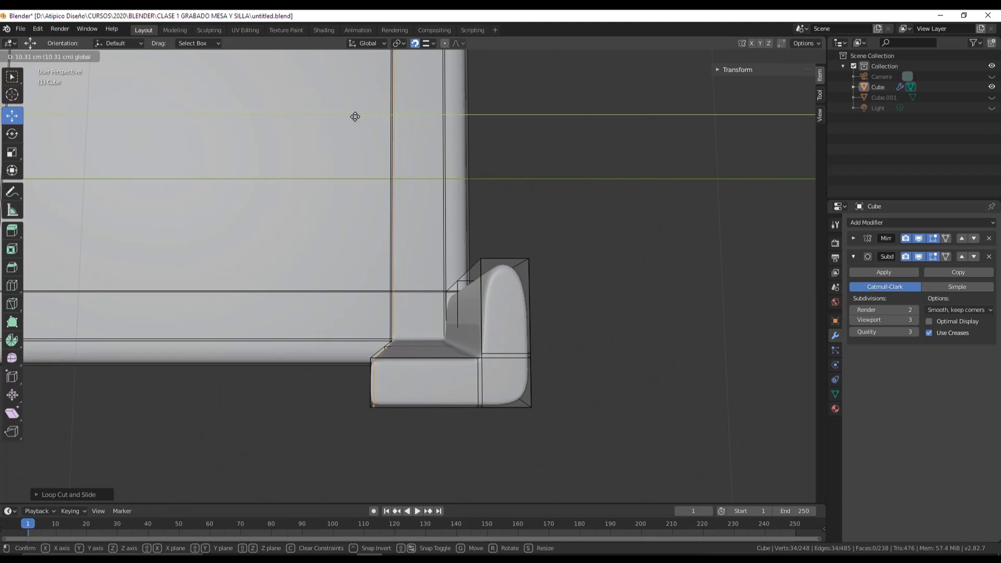
{"action": "left_click", "coordinate": [355, 117]}
Step: Fine-tune the loop's Y position so it sits just inside the end edge of the leg's arm
{"action": "scroll", "coordinate": [412, 346], "scroll_direction": "up", "scroll_amount": 3}
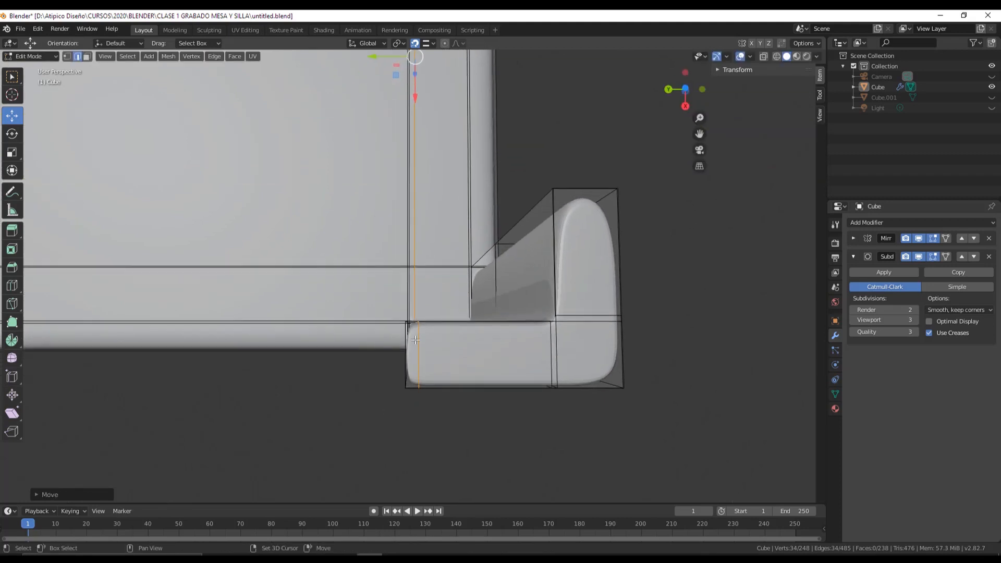
{"action": "scroll", "coordinate": [403, 104], "scroll_direction": "up", "scroll_amount": 4}
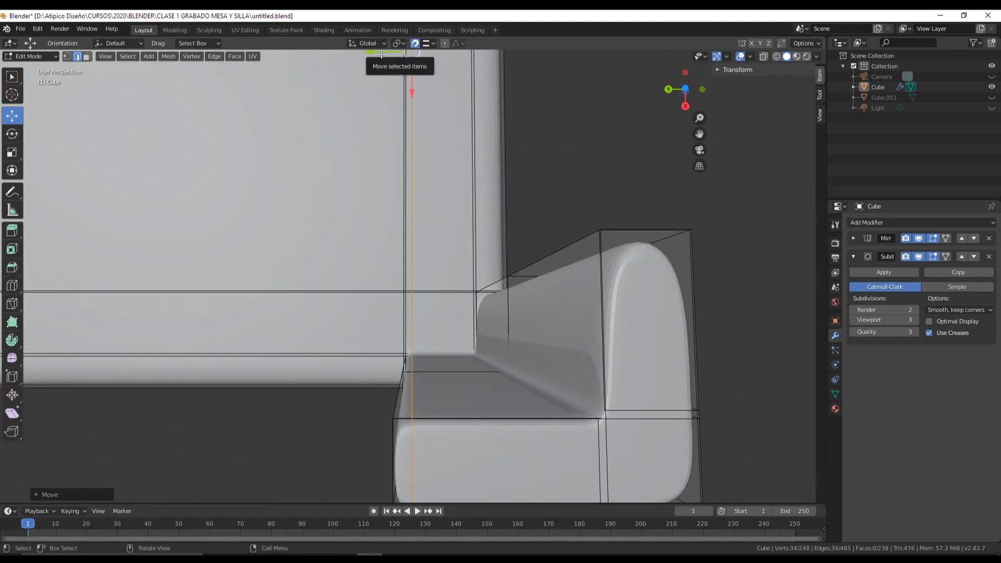
{"action": "left_click_drag", "start_coordinate": [382, 54], "coordinate": [377, 54]}
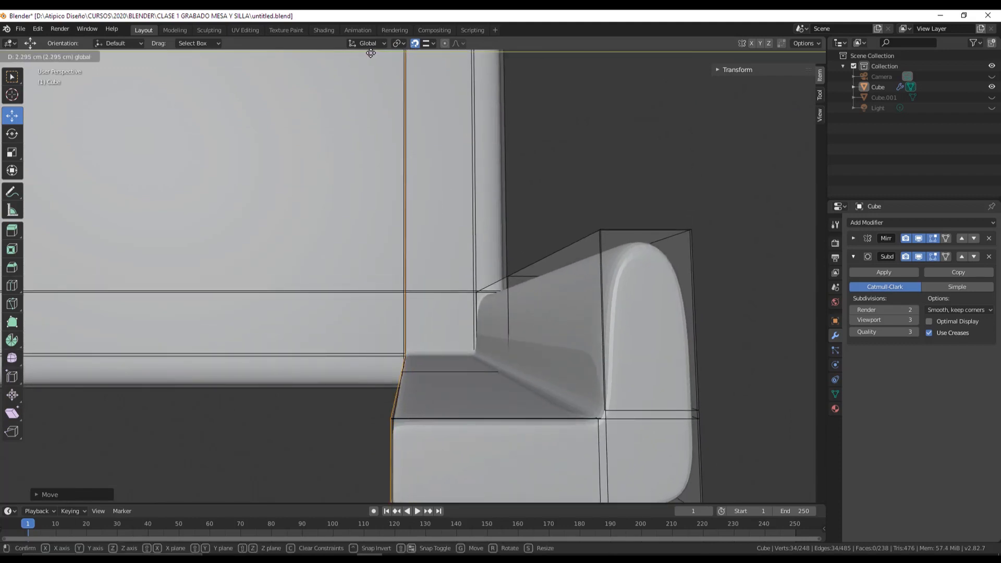
{"action": "left_click_drag", "start_coordinate": [367, 53], "coordinate": [376, 59]}
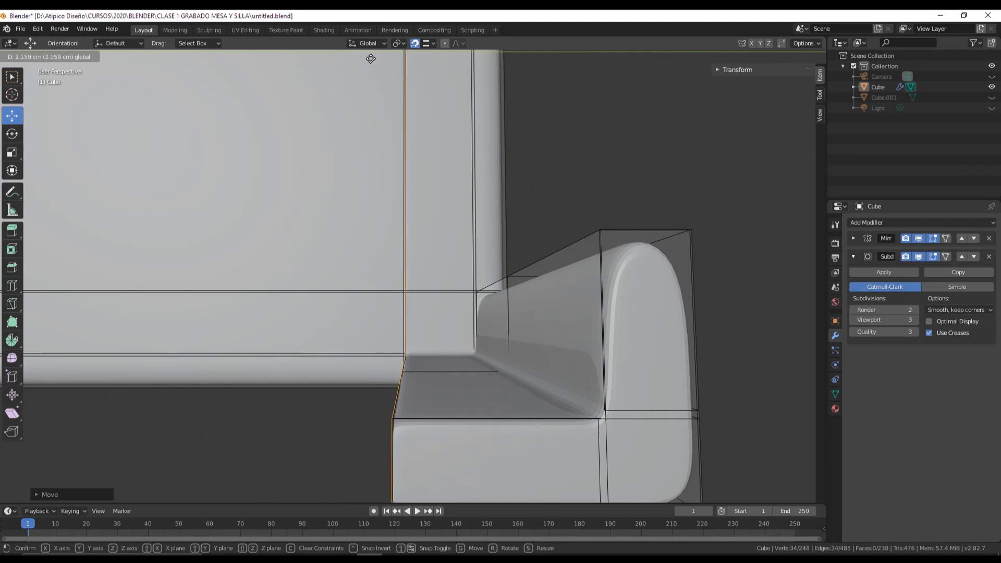
{"action": "left_click_drag", "start_coordinate": [368, 58], "coordinate": [368, 57]}
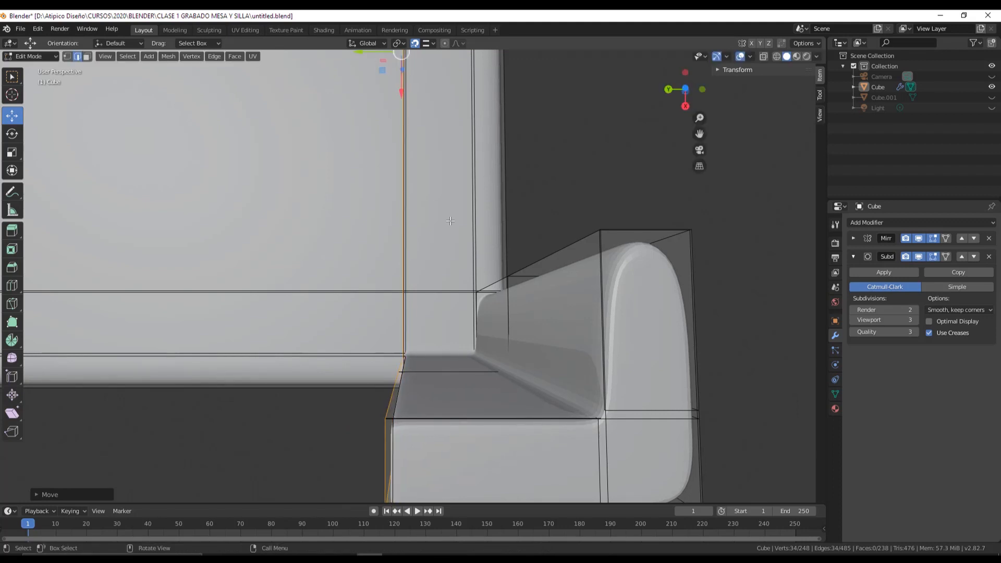
{"action": "mouse_move", "coordinate": [451, 221]}
{"action": "middle_mouse_down"}
{"action": "mouse_move", "coordinate": [465, 201]}
{"action": "mouse_move", "coordinate": [458, 192]}
{"action": "mouse_move", "coordinate": [451, 219]}
{"action": "middle_mouse_up"}
{"action": "scroll", "coordinate": [451, 219], "scroll_direction": "up", "scroll_amount": 1}
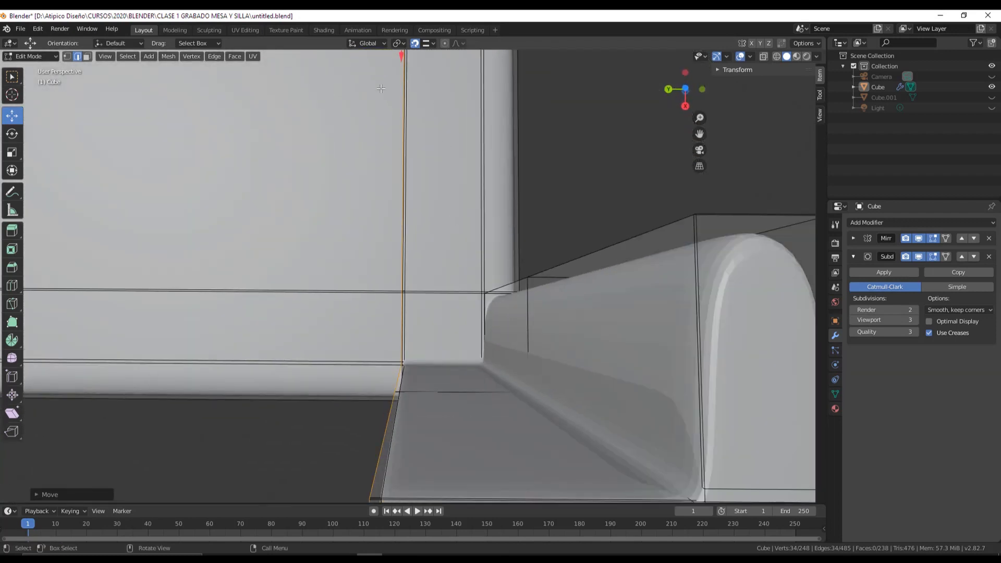
{"action": "scroll", "coordinate": [385, 99], "scroll_direction": "down", "scroll_amount": 1}
{"action": "scroll", "coordinate": [383, 97], "scroll_direction": "down", "scroll_amount": 1}
{"action": "left_click_drag", "start_coordinate": [375, 88], "coordinate": [379, 90]}
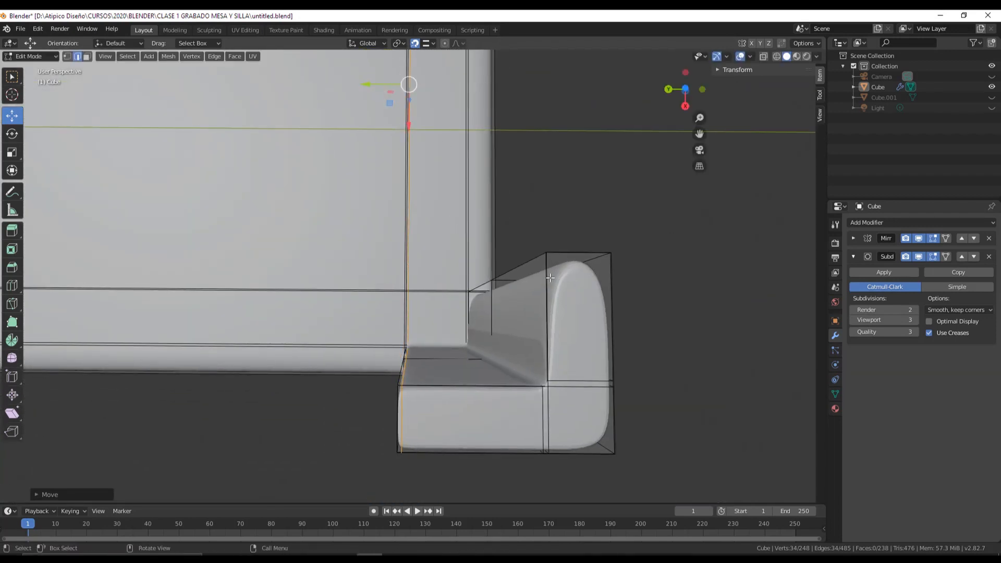
Step: Add an edge loop across the leg's other arm and slide it close to that arm's end edge
{"action": "left_click", "coordinate": [13, 288]}
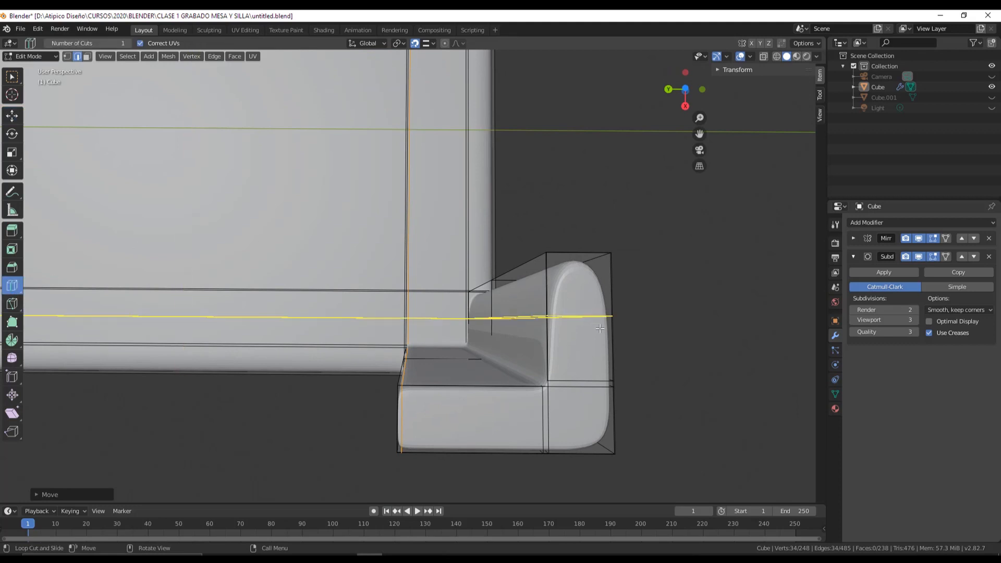
{"action": "left_click_drag", "start_coordinate": [600, 328], "coordinate": [604, 301]}
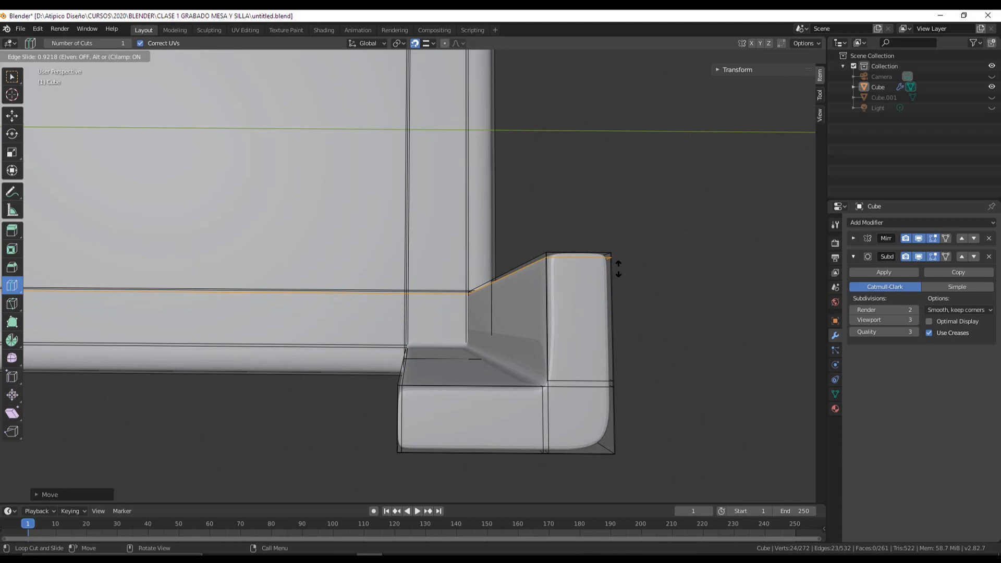
{"action": "left_click_drag", "start_coordinate": [619, 269], "coordinate": [619, 267]}
{"action": "scroll", "coordinate": [603, 270], "scroll_direction": "down", "scroll_amount": 3}
{"action": "middle_click_drag", "start_coordinate": [604, 270], "coordinate": [578, 357]}
{"action": "scroll", "coordinate": [576, 356], "scroll_direction": "down", "scroll_amount": 5}
{"action": "middle_click_drag", "start_coordinate": [574, 355], "coordinate": [478, 404]}
{"action": "left_click", "coordinate": [10, 116]}
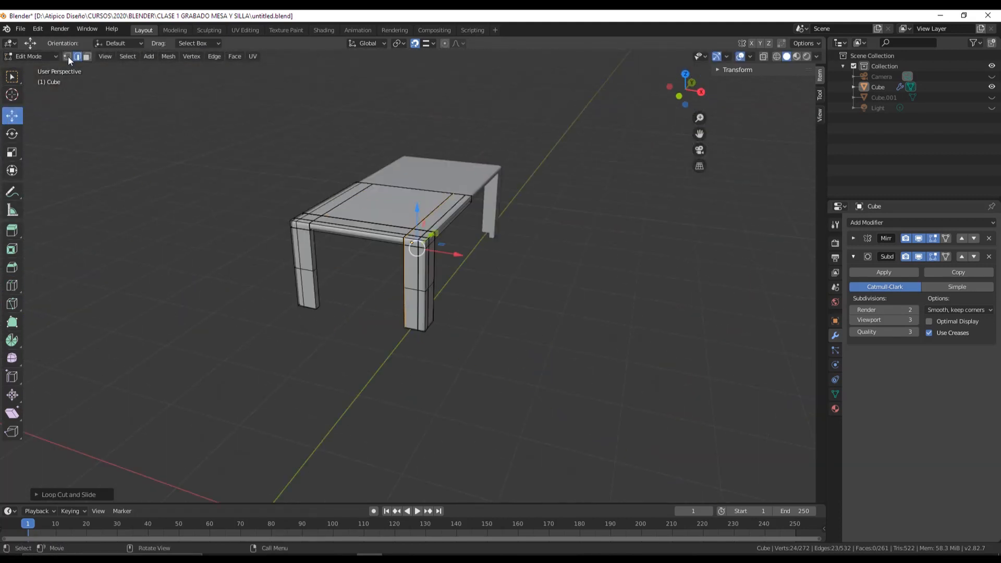
Step: Switch to Object Mode and examine the whole smoothed table with its sharpened leg edges
{"action": "left_click", "coordinate": [34, 58]}
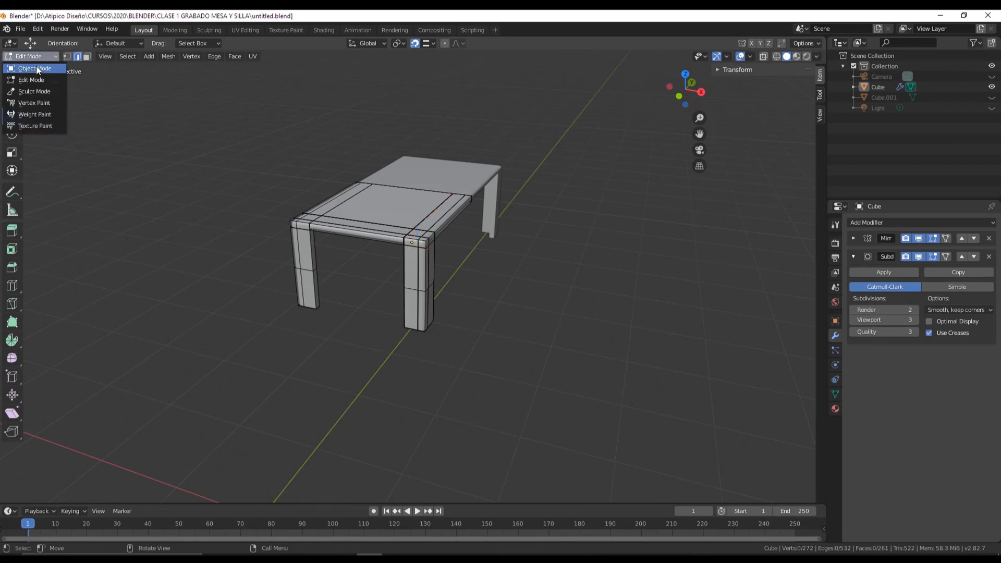
{"action": "left_click", "coordinate": [35, 69]}
{"action": "scroll", "coordinate": [403, 251], "scroll_direction": "up", "scroll_amount": 4}
{"action": "middle_click_drag", "start_coordinate": [453, 256], "coordinate": [414, 330]}
{"action": "scroll", "coordinate": [423, 278], "scroll_direction": "down", "scroll_amount": 2}
{"action": "left_click", "coordinate": [446, 557]}
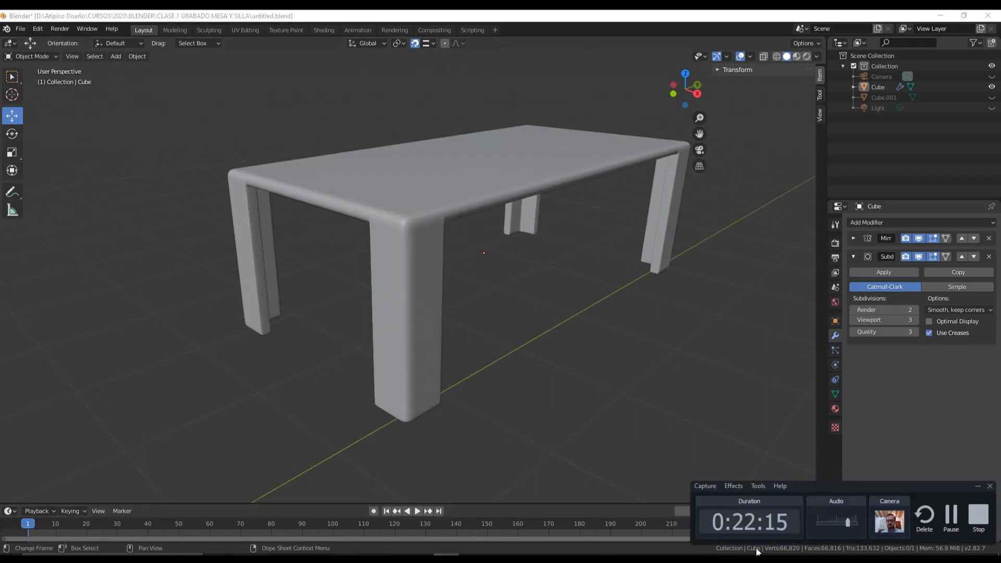
{"action": "left_click", "coordinate": [949, 522]}
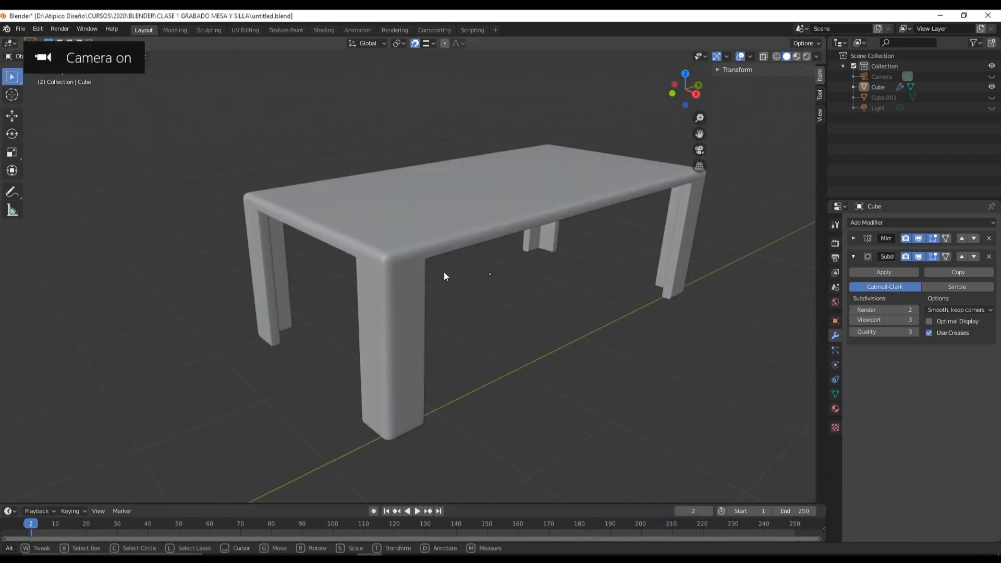
{"action": "middle_click_drag", "start_coordinate": [443, 271], "coordinate": [487, 249]}
{"action": "right_click", "coordinate": [480, 556]}
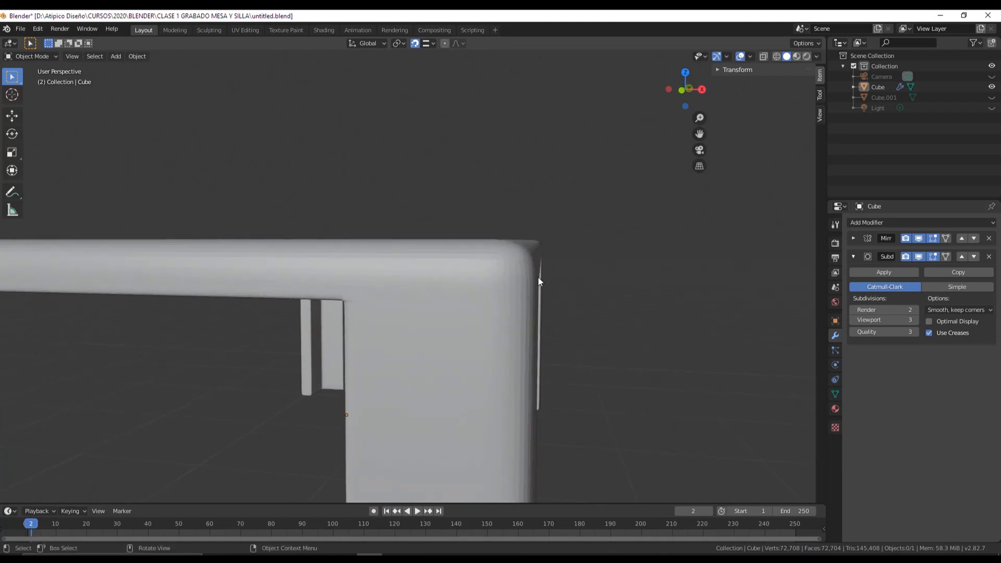
Step: Select the table, enter Edit Mode and remove its Subdivision Surface modifier
{"action": "middle_click_drag", "start_coordinate": [539, 278], "coordinate": [414, 279]}
{"action": "left_click", "coordinate": [414, 279]}
{"action": "middle_click_drag", "start_coordinate": [489, 347], "coordinate": [368, 229], "text": "shift"}
{"action": "left_click", "coordinate": [34, 56]}
{"action": "left_click", "coordinate": [41, 83]}
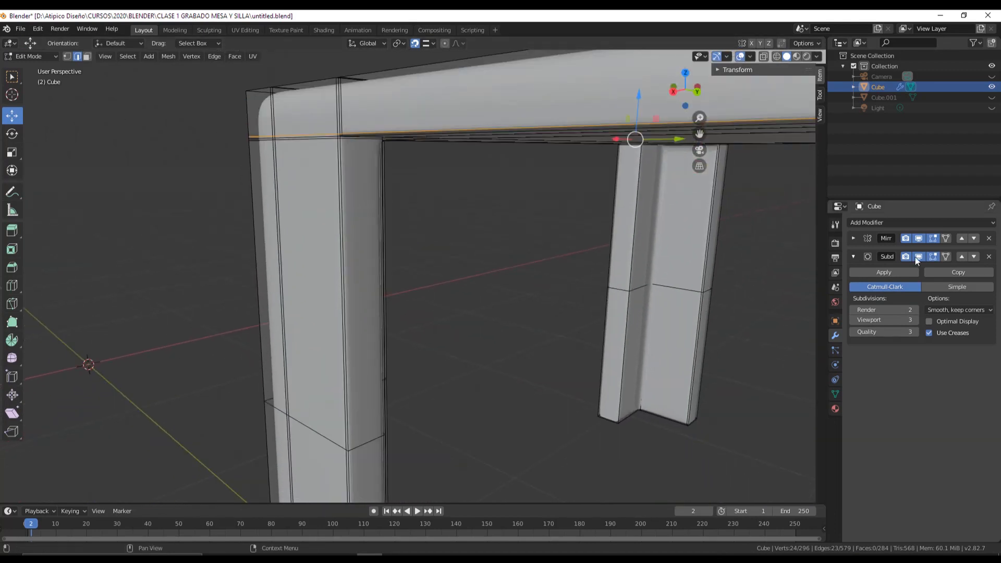
{"action": "left_click", "coordinate": [989, 257]}
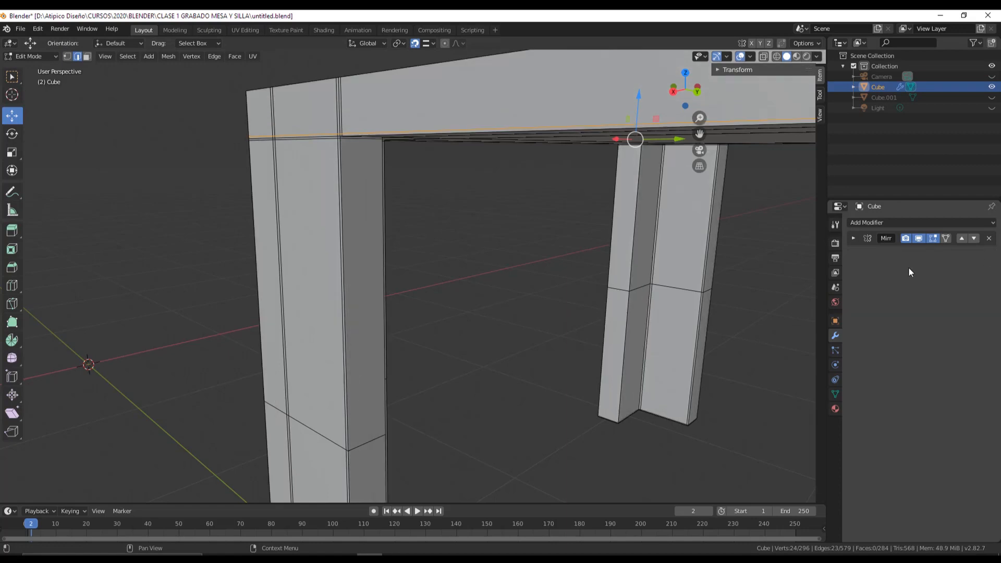
Step: Add a lengthwise edge loop through the middle of the thickness of the L-shaped leg's arm
{"action": "middle_click_drag", "start_coordinate": [469, 219], "coordinate": [378, 241]}
{"action": "middle_click_drag", "start_coordinate": [366, 344], "coordinate": [512, 369]}
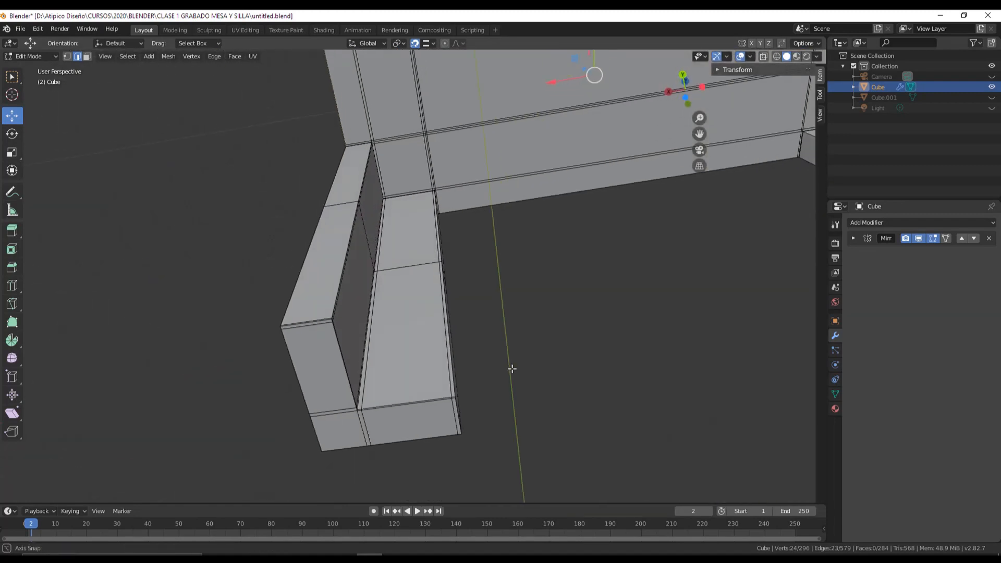
{"action": "left_click", "coordinate": [12, 285]}
{"action": "left_click", "coordinate": [310, 322]}
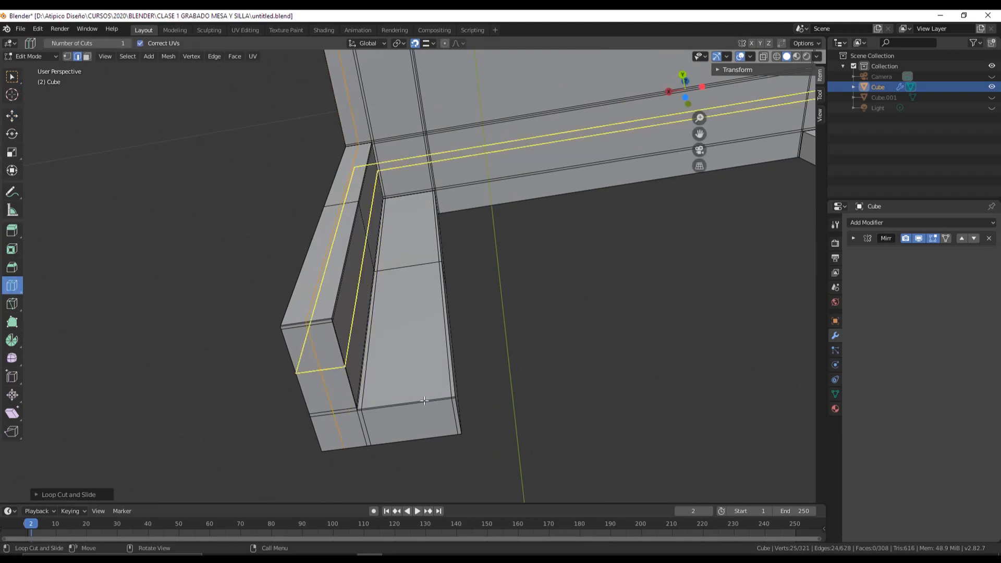
Step: Select the whole new lengthwise edge loop running along the leg's arm and under the tabletop, ready for moving
{"action": "middle_click_drag", "start_coordinate": [311, 322], "coordinate": [318, 217]}
{"action": "scroll", "coordinate": [492, 292], "scroll_direction": "up", "scroll_amount": 2}
{"action": "left_click", "coordinate": [12, 115]}
{"action": "scroll", "coordinate": [358, 156], "scroll_direction": "up", "scroll_amount": 4}
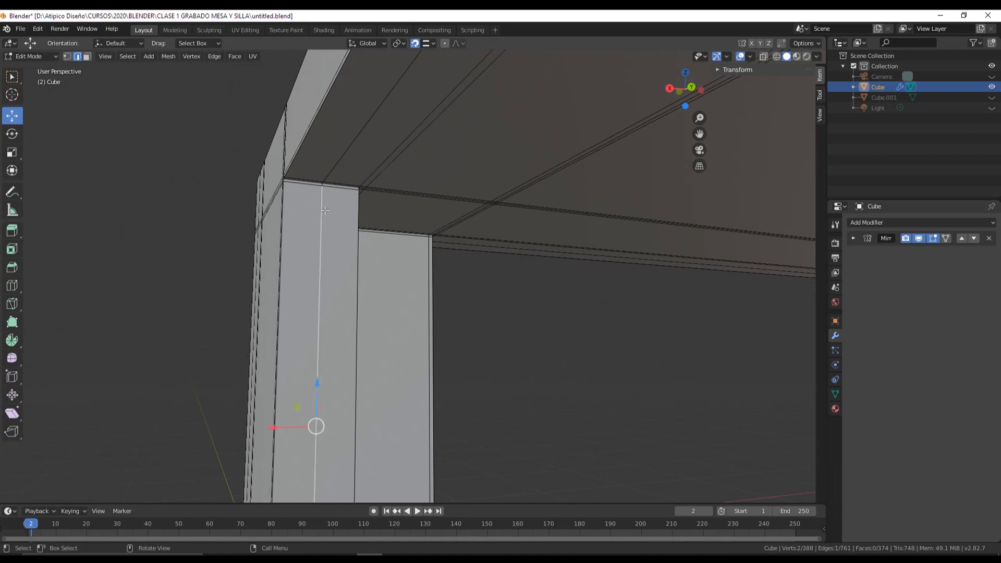
{"action": "left_click", "coordinate": [338, 161], "text": "alt"}
{"action": "scroll", "coordinate": [341, 250], "scroll_direction": "down", "scroll_amount": 5}
{"action": "middle_click_drag", "start_coordinate": [342, 279], "coordinate": [344, 208]}
{"action": "scroll", "coordinate": [323, 181], "scroll_direction": "up", "scroll_amount": 3}
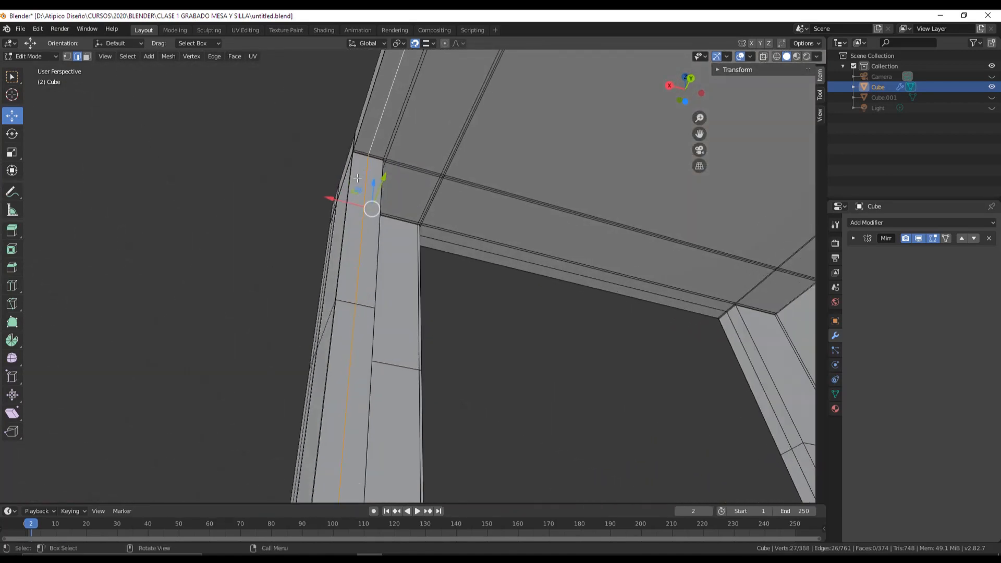
{"action": "scroll", "coordinate": [313, 188], "scroll_direction": "up", "scroll_amount": 2}
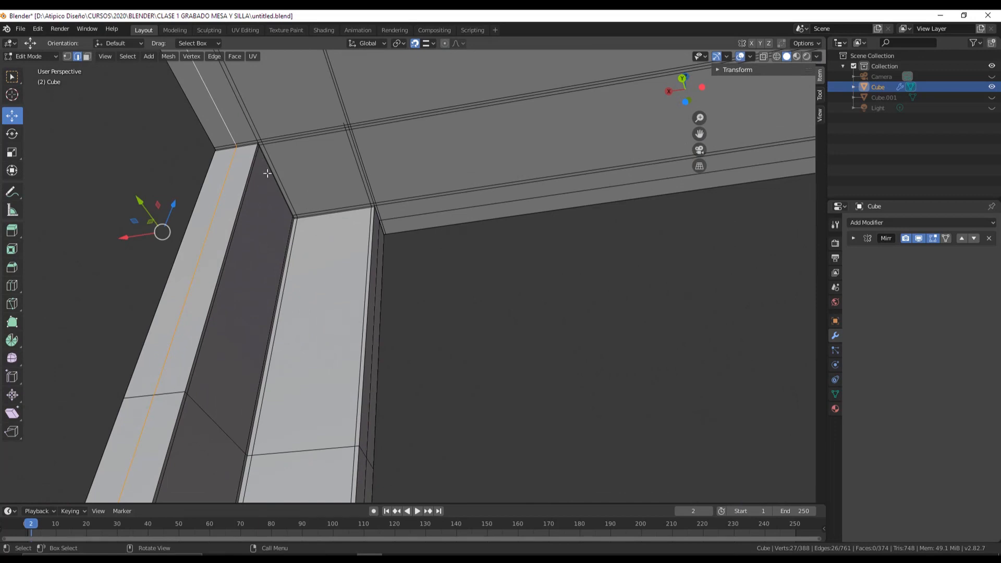
Step: Add a Subdivision Surface modifier to the table and set its viewport level to 3
{"action": "middle_click_drag", "start_coordinate": [253, 168], "coordinate": [516, 282]}
{"action": "scroll", "coordinate": [345, 144], "scroll_direction": "down", "scroll_amount": 3}
{"action": "left_click", "coordinate": [881, 223]}
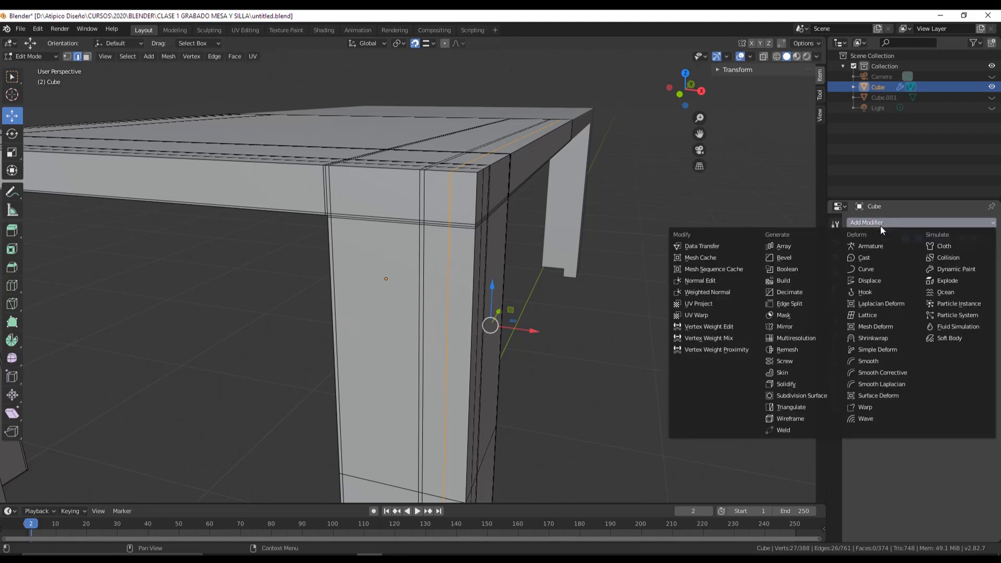
{"action": "left_click", "coordinate": [809, 399]}
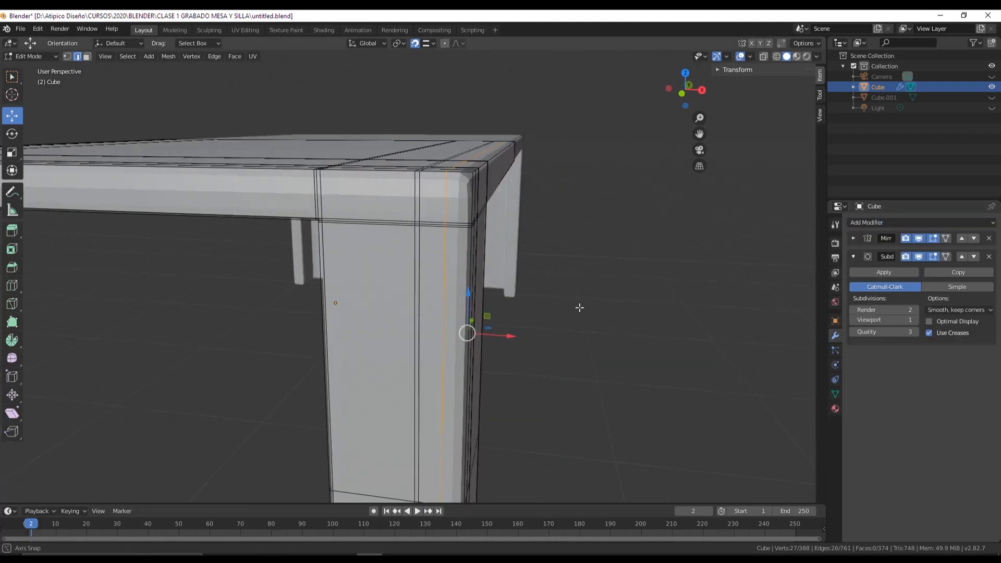
{"action": "mouse_move", "coordinate": [552, 248]}
{"action": "middle_mouse_down"}
{"action": "mouse_move", "coordinate": [561, 228]}
{"action": "mouse_move", "coordinate": [536, 235]}
{"action": "mouse_move", "coordinate": [557, 277]}
{"action": "mouse_move", "coordinate": [552, 266]}
{"action": "middle_mouse_up"}
{"action": "middle_click_drag", "start_coordinate": [499, 300], "coordinate": [496, 429]}
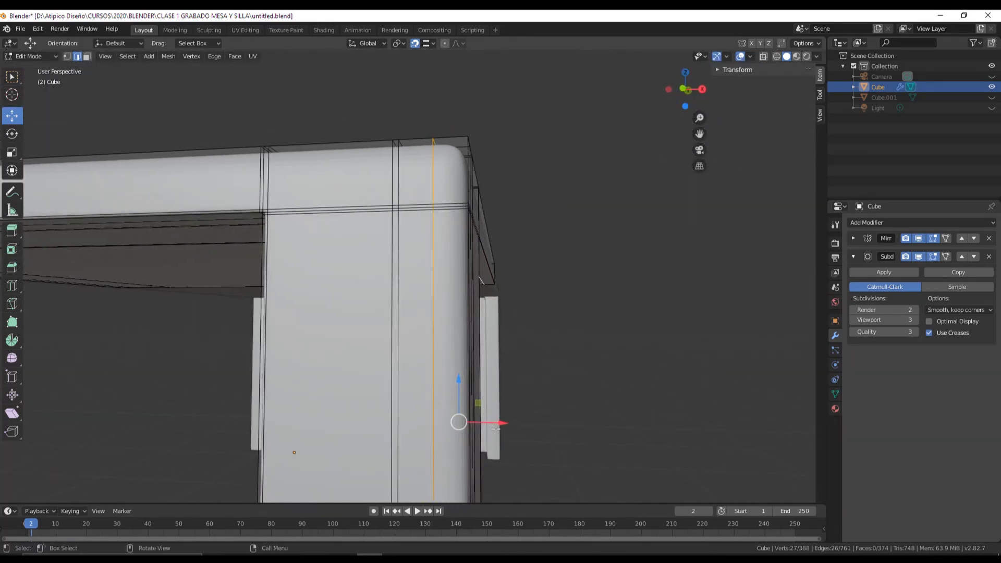
Step: Move the selected edge loop along X toward the leg's outer side
{"action": "left_click_drag", "start_coordinate": [498, 425], "coordinate": [513, 426]}
{"action": "middle_click_drag", "start_coordinate": [513, 426], "coordinate": [462, 240]}
{"action": "middle_click_drag", "start_coordinate": [293, 228], "coordinate": [287, 282]}
{"action": "middle_click_drag", "start_coordinate": [403, 297], "coordinate": [746, 301]}
Step: Turn off snapping and place the selected edge loop just inside the outer edge of the tabletop and leg
{"action": "mouse_move", "coordinate": [708, 298]}
{"action": "left_mouse_down"}
{"action": "mouse_move", "coordinate": [692, 300]}
{"action": "mouse_move", "coordinate": [722, 303]}
{"action": "mouse_move", "coordinate": [705, 302]}
{"action": "left_mouse_up"}
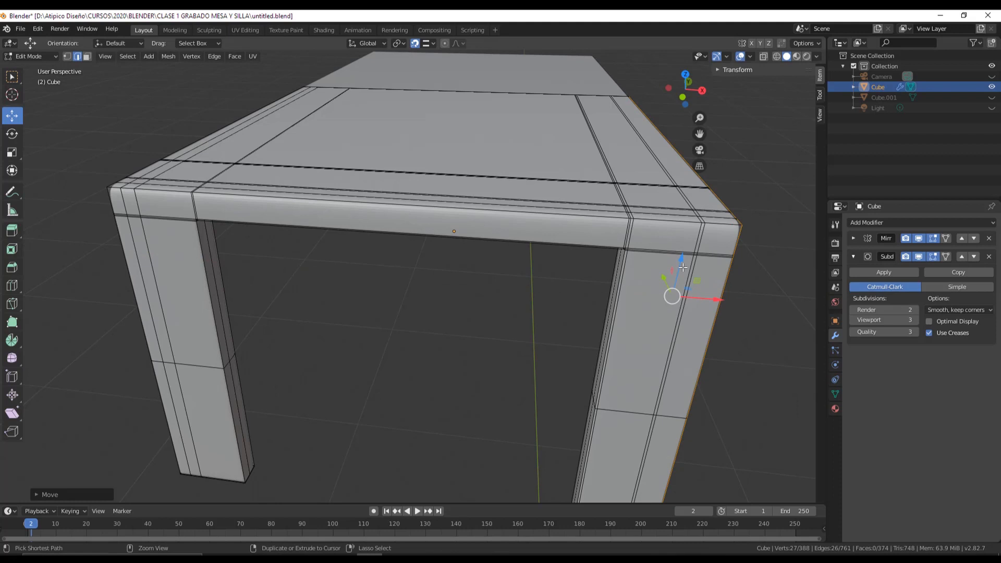
{"action": "left_click", "coordinate": [415, 43]}
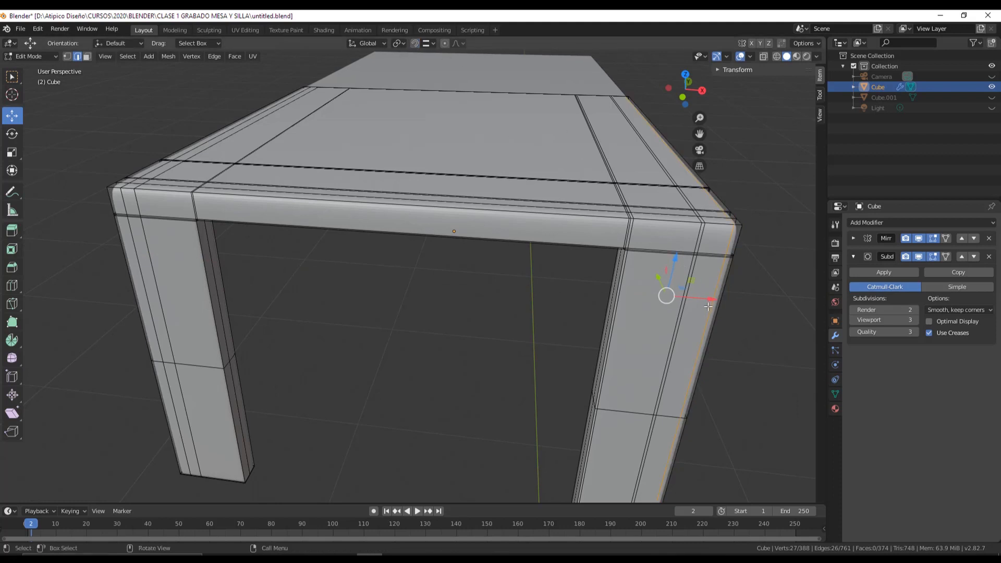
{"action": "mouse_move", "coordinate": [709, 302]}
{"action": "left_mouse_down"}
{"action": "mouse_move", "coordinate": [698, 307]}
{"action": "mouse_move", "coordinate": [710, 310]}
{"action": "left_mouse_up"}
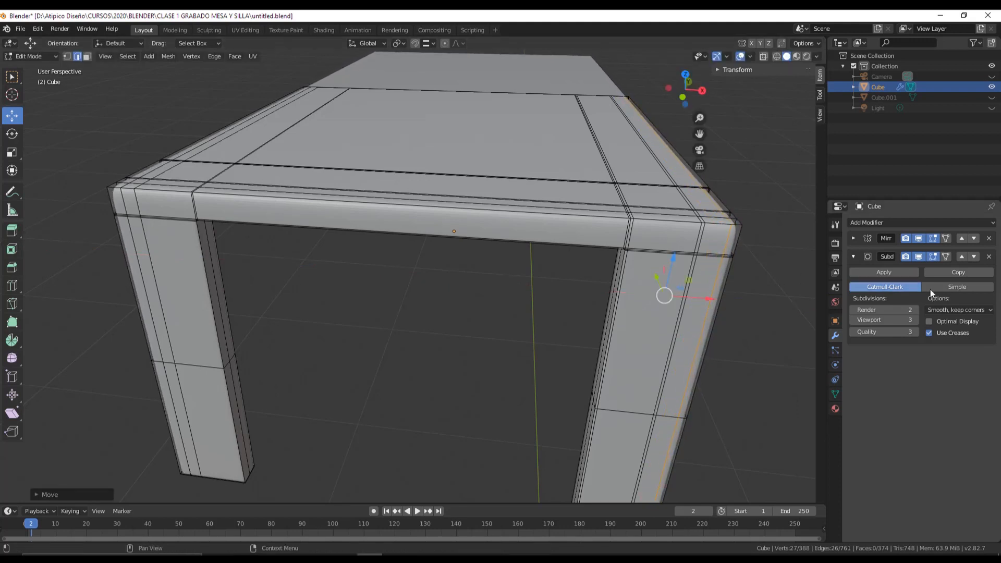
Step: Remove the Subdivision Surface modifier and move the selected loop along X away from the outer edge
{"action": "left_click", "coordinate": [989, 257]}
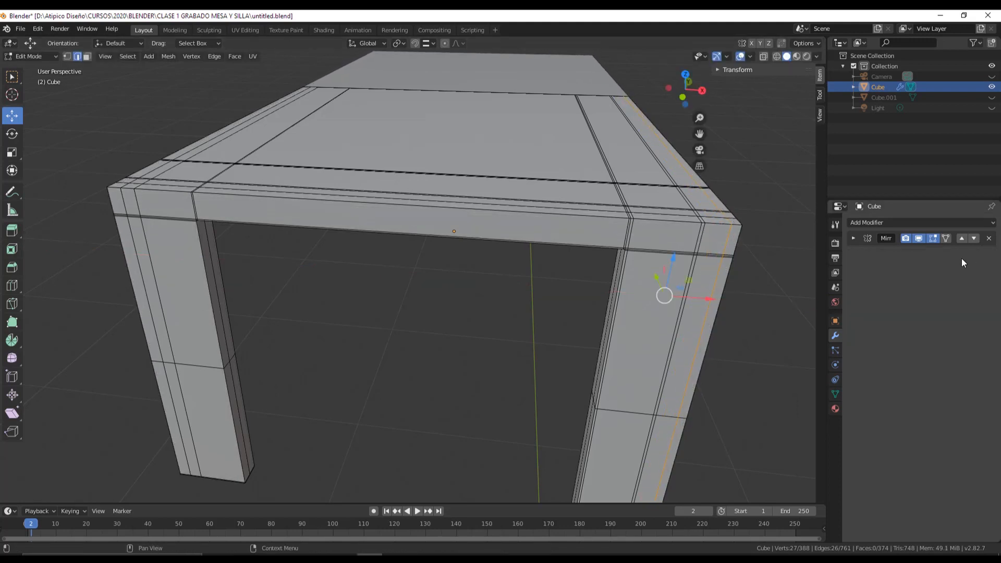
{"action": "left_click_drag", "start_coordinate": [705, 302], "coordinate": [689, 304]}
{"action": "middle_click_drag", "start_coordinate": [689, 303], "coordinate": [513, 502]}
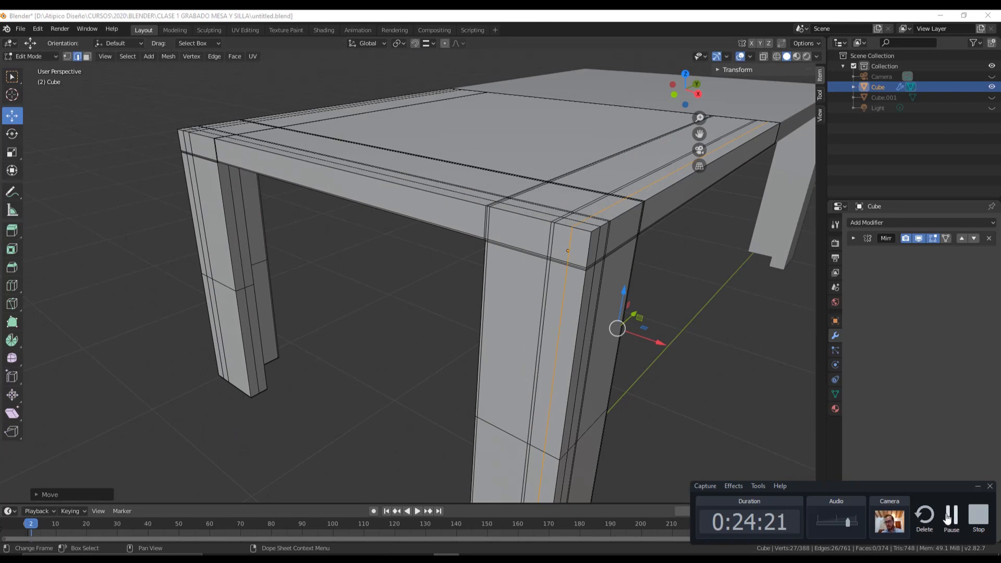
{"action": "left_click", "coordinate": [948, 516]}
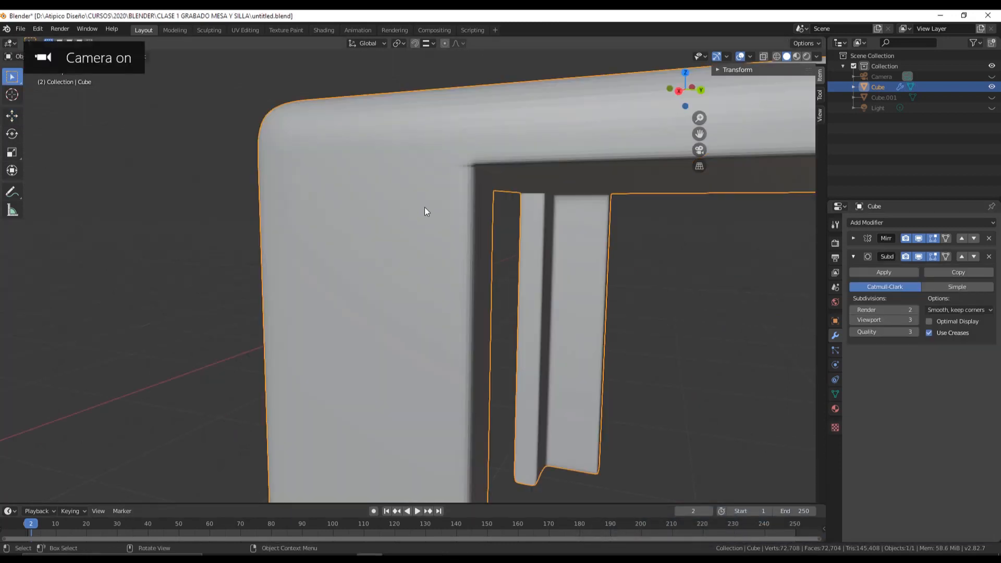
Step: Examine how the smoothed L-shaped legs meet the underside and outer corners of the tabletop
{"action": "middle_click_drag", "start_coordinate": [424, 209], "coordinate": [525, 233]}
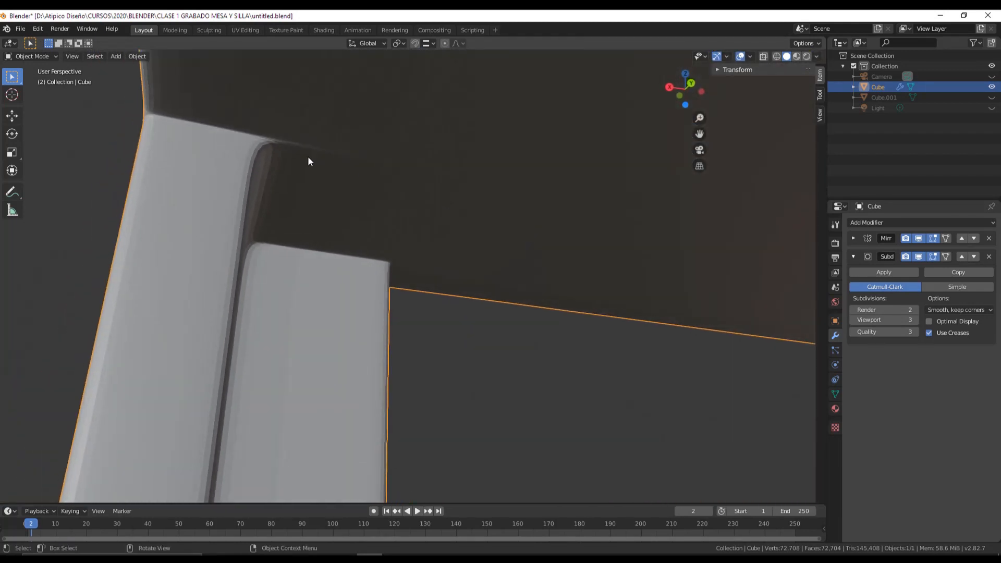
{"action": "middle_click_drag", "start_coordinate": [350, 167], "coordinate": [460, 192]}
{"action": "scroll", "coordinate": [391, 180], "scroll_direction": "down", "scroll_amount": 5}
{"action": "mouse_move", "coordinate": [415, 215]}
{"action": "middle_mouse_down"}
{"action": "mouse_move", "coordinate": [511, 251]}
{"action": "mouse_move", "coordinate": [505, 221]}
{"action": "mouse_move", "coordinate": [429, 215]}
{"action": "middle_mouse_up"}
{"action": "middle_click_drag", "start_coordinate": [442, 287], "coordinate": [425, 222]}
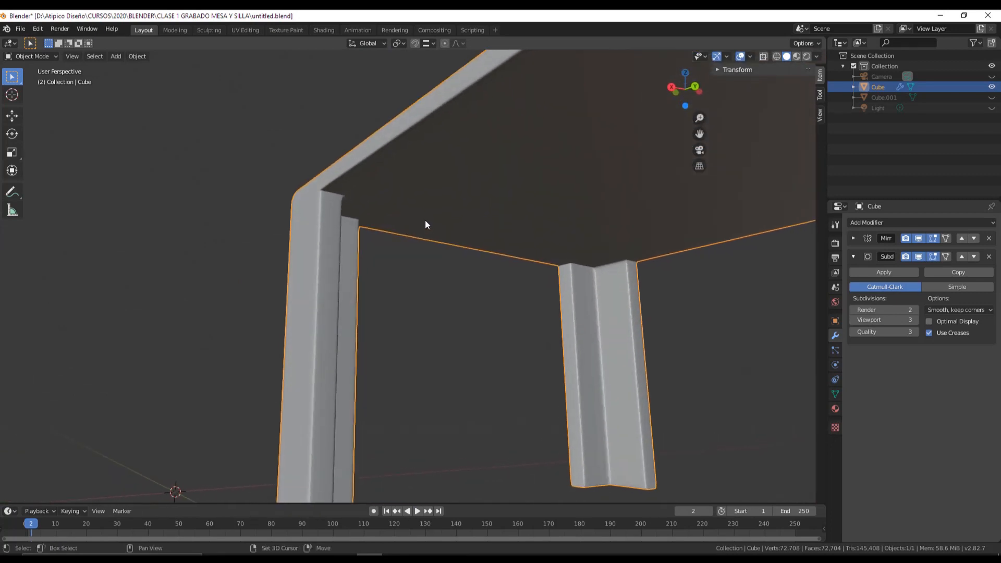
{"action": "scroll", "coordinate": [360, 183], "scroll_direction": "up", "scroll_amount": 3}
{"action": "scroll", "coordinate": [371, 188], "scroll_direction": "down", "scroll_amount": 2}
{"action": "middle_click_drag", "start_coordinate": [368, 190], "coordinate": [459, 202]}
Step: Enter Edit Mode, lower the Subdivision Surface viewport level to 1 and remove that modifier from the table
{"action": "left_click", "coordinate": [42, 56]}
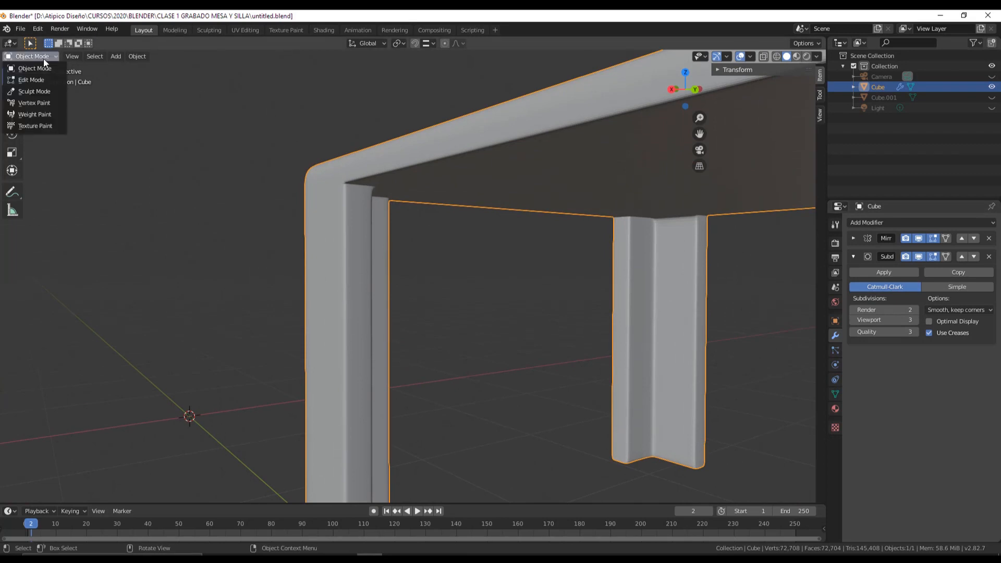
{"action": "left_click", "coordinate": [35, 80]}
{"action": "scroll", "coordinate": [320, 175], "scroll_direction": "up", "scroll_amount": 4}
{"action": "scroll", "coordinate": [320, 175], "scroll_direction": "down", "scroll_amount": 4}
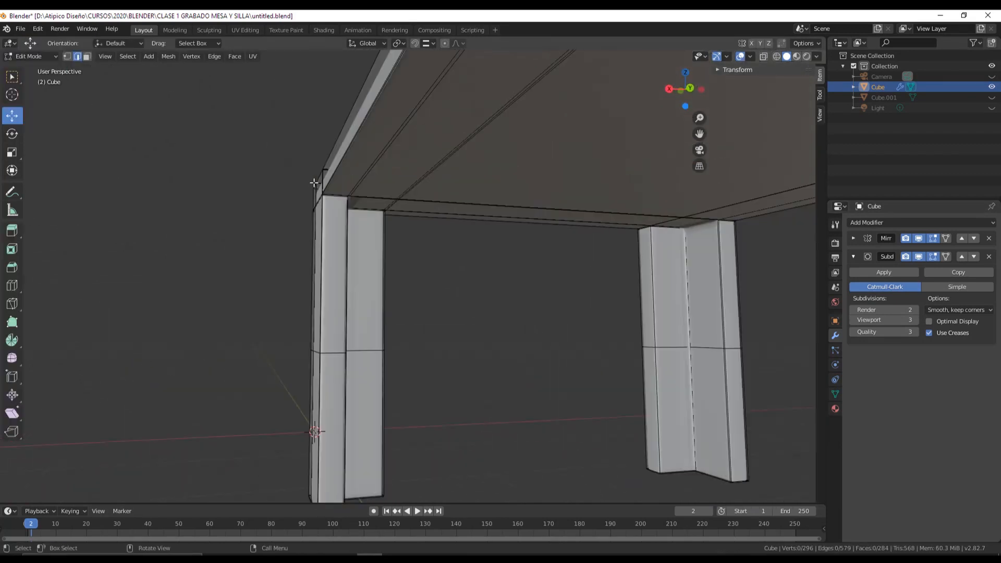
{"action": "middle_click_drag", "start_coordinate": [313, 183], "coordinate": [365, 198]}
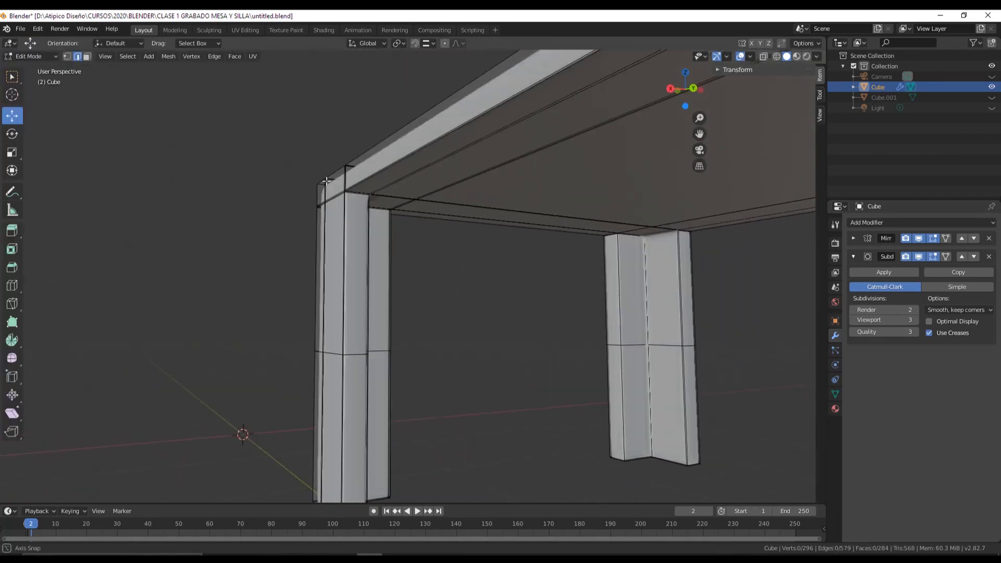
{"action": "left_click", "coordinate": [853, 320]}
{"action": "middle_click_drag", "start_coordinate": [472, 241], "coordinate": [460, 212]}
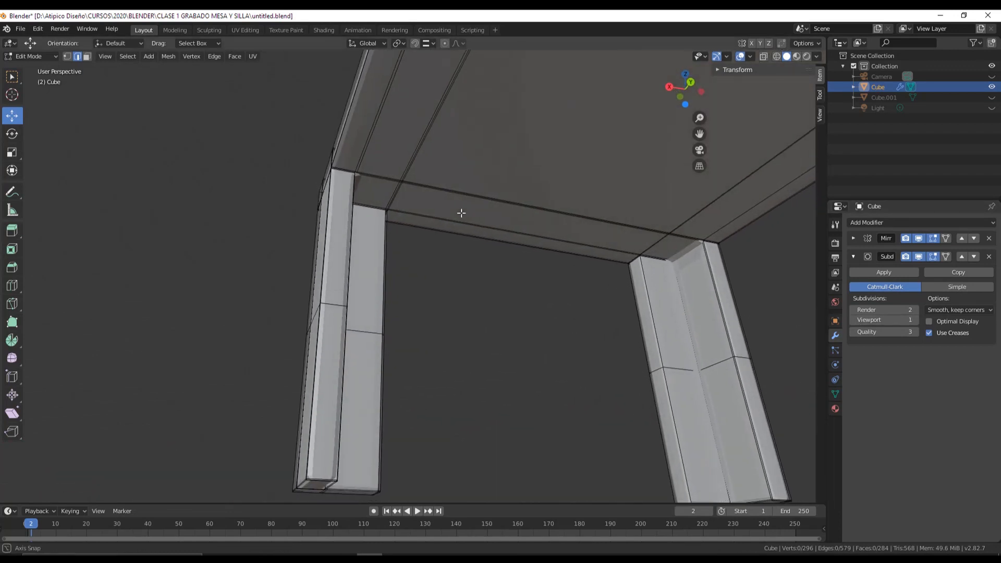
{"action": "left_click", "coordinate": [989, 256]}
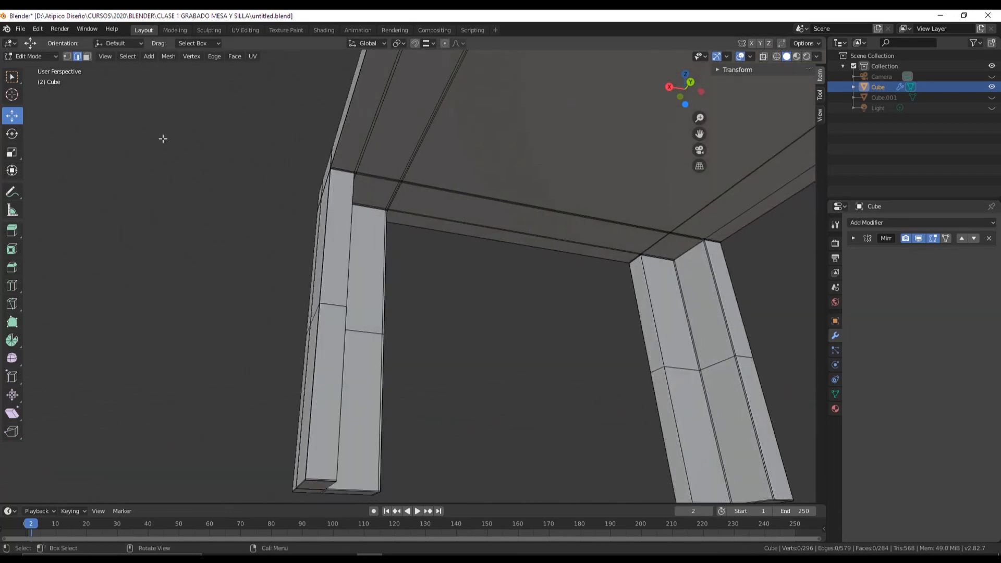
Step: Add lengthwise edge loops through the middle of the thickness of both arms of the L-shaped leg
{"action": "middle_click_drag", "start_coordinate": [161, 139], "coordinate": [98, 82]}
{"action": "middle_click_drag", "start_coordinate": [337, 161], "coordinate": [478, 211]}
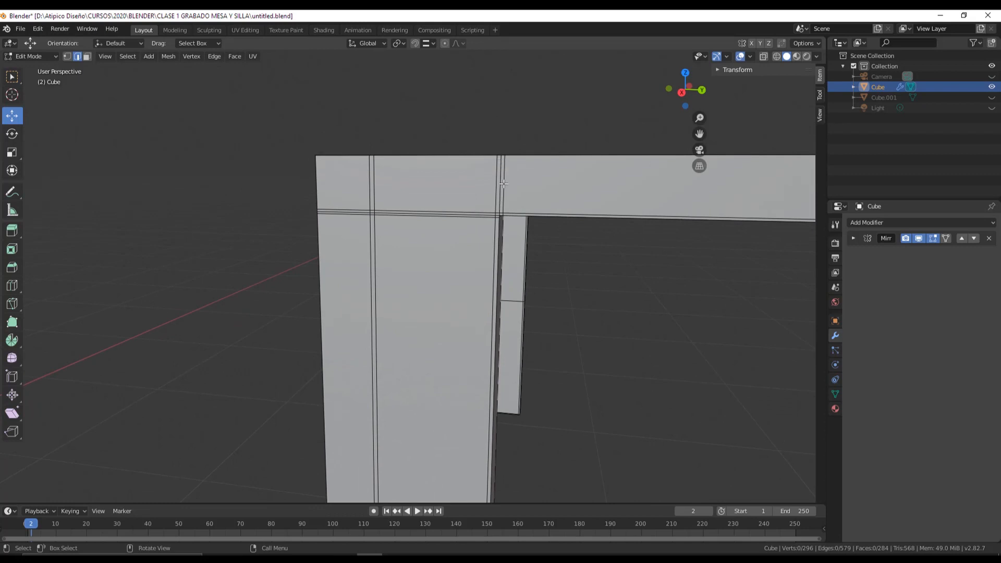
{"action": "middle_click_drag", "start_coordinate": [505, 184], "coordinate": [462, 178]}
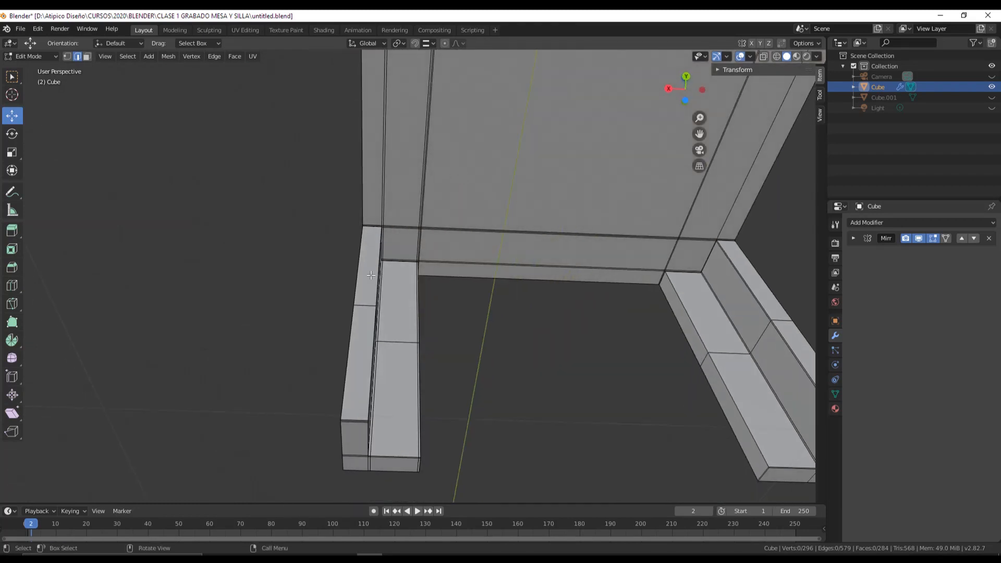
{"action": "middle_click_drag", "start_coordinate": [359, 408], "coordinate": [421, 295], "text": "shift"}
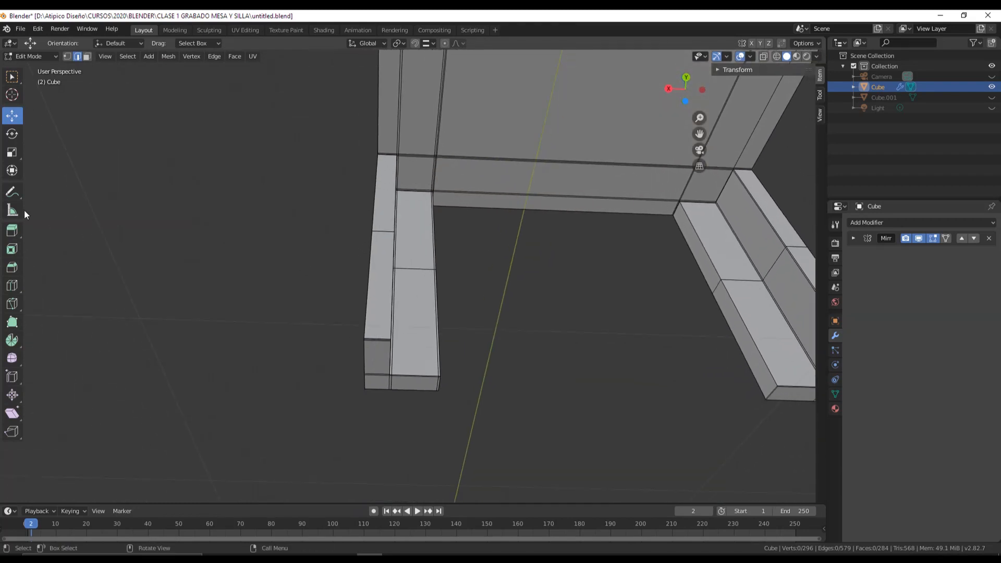
{"action": "left_click", "coordinate": [17, 284]}
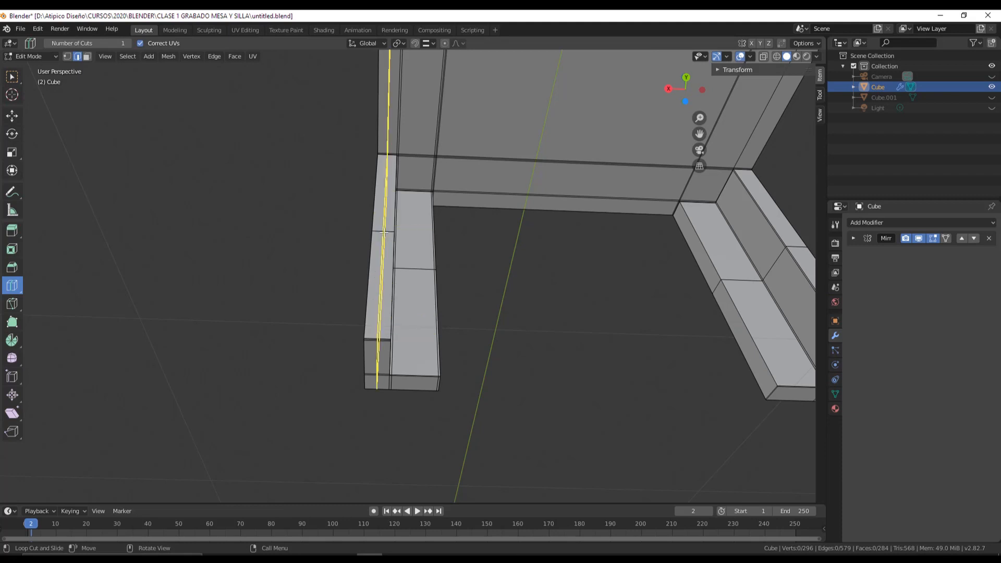
{"action": "left_click", "coordinate": [452, 384]}
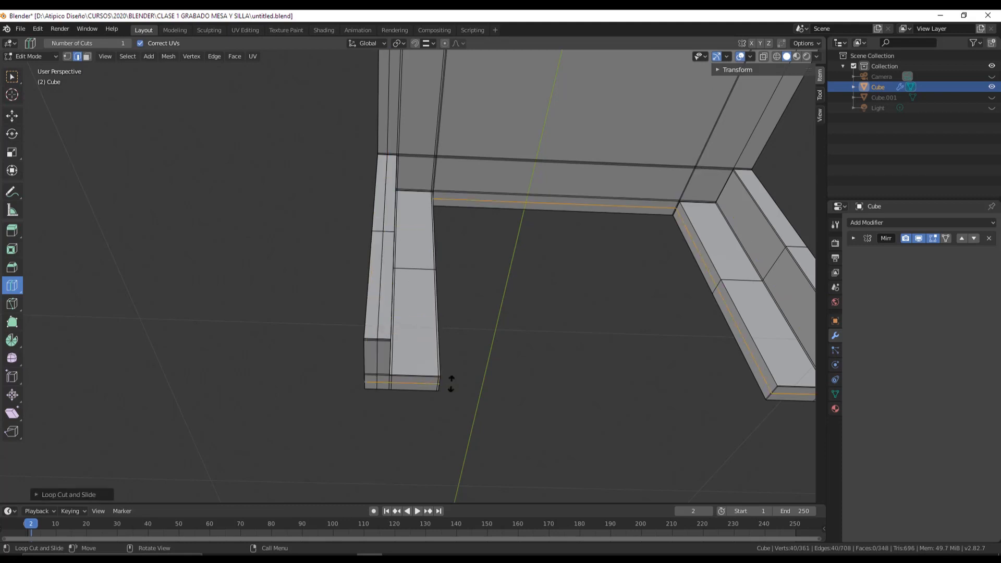
Step: Add a matching lengthwise edge loop through the thickness of the opposite leg's outer arm
{"action": "middle_click_drag", "start_coordinate": [695, 311], "coordinate": [462, 293], "text": "shift"}
{"action": "mouse_move", "coordinate": [543, 295]}
{"action": "middle_mouse_down"}
{"action": "mouse_move", "coordinate": [655, 328]}
{"action": "mouse_move", "coordinate": [673, 385]}
{"action": "mouse_move", "coordinate": [635, 353]}
{"action": "mouse_move", "coordinate": [541, 327]}
{"action": "mouse_move", "coordinate": [507, 258]}
{"action": "mouse_move", "coordinate": [527, 299]}
{"action": "middle_mouse_up"}
{"action": "left_click", "coordinate": [562, 304]}
Step: Switch to the Move tool and select the vertical edge beside the end of the leg's arm, below the tabletop
{"action": "scroll", "coordinate": [443, 234], "scroll_direction": "up", "scroll_amount": 3}
{"action": "middle_click_drag", "start_coordinate": [430, 224], "coordinate": [516, 248]}
{"action": "middle_click_drag", "start_coordinate": [516, 248], "coordinate": [467, 223], "text": "shift"}
{"action": "scroll", "coordinate": [468, 221], "scroll_direction": "up", "scroll_amount": 2}
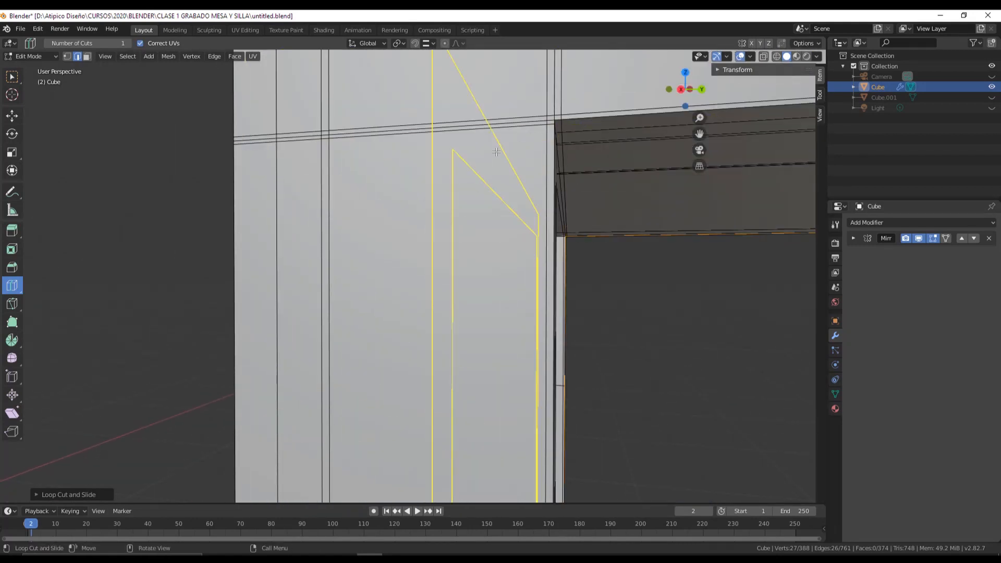
{"action": "left_click", "coordinate": [9, 119]}
{"action": "left_click", "coordinate": [646, 264]}
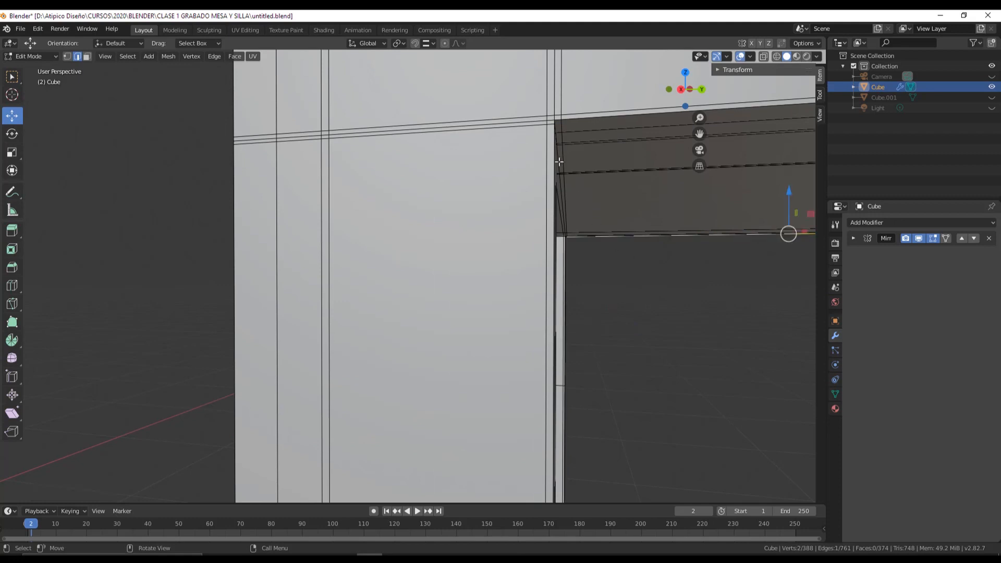
{"action": "left_click", "coordinate": [545, 156]}
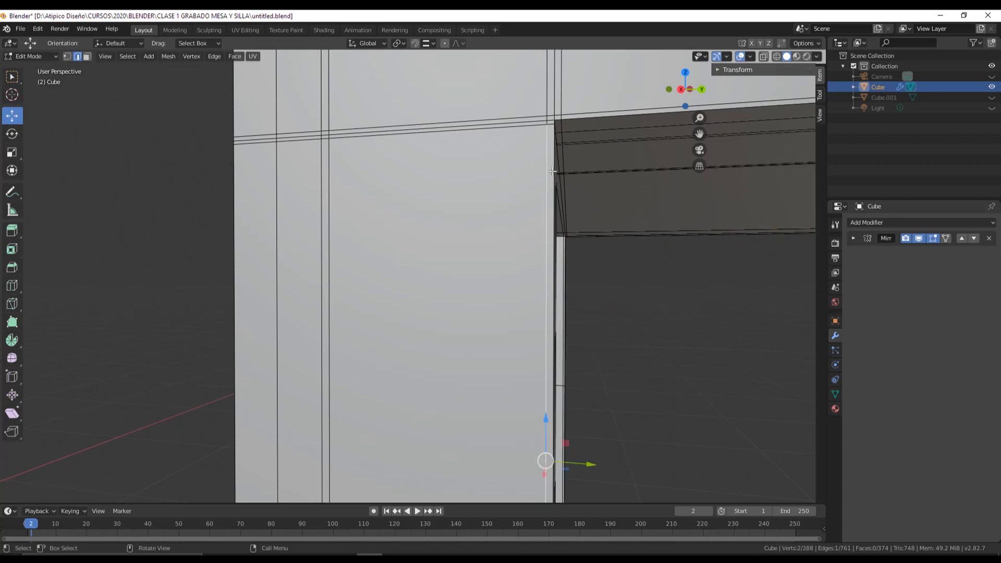
{"action": "scroll", "coordinate": [552, 171], "scroll_direction": "down", "scroll_amount": 2}
{"action": "middle_click_drag", "start_coordinate": [541, 149], "coordinate": [390, 116], "text": "shift"}
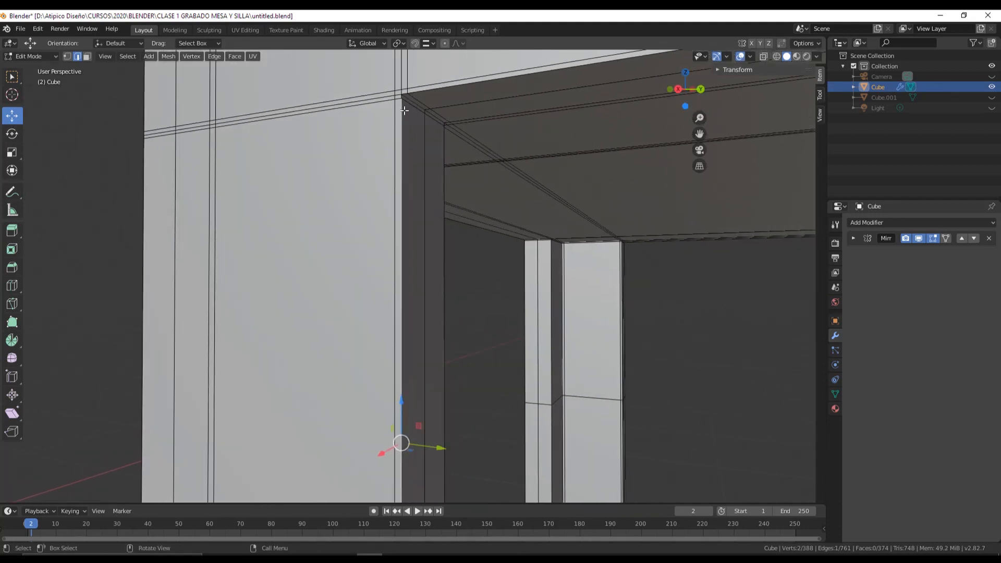
{"action": "scroll", "coordinate": [399, 125], "scroll_direction": "up", "scroll_amount": 1}
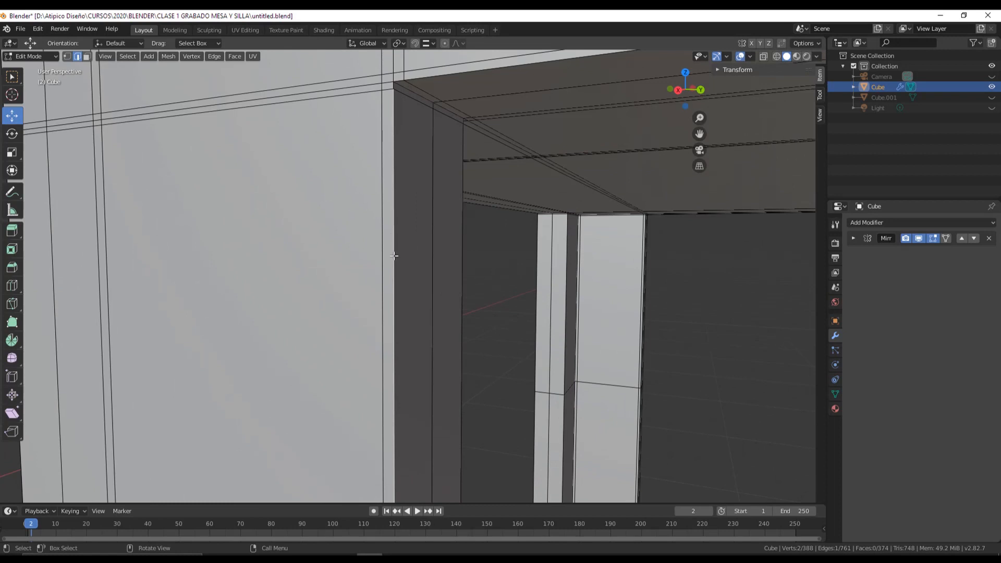
{"action": "left_click", "coordinate": [381, 165]}
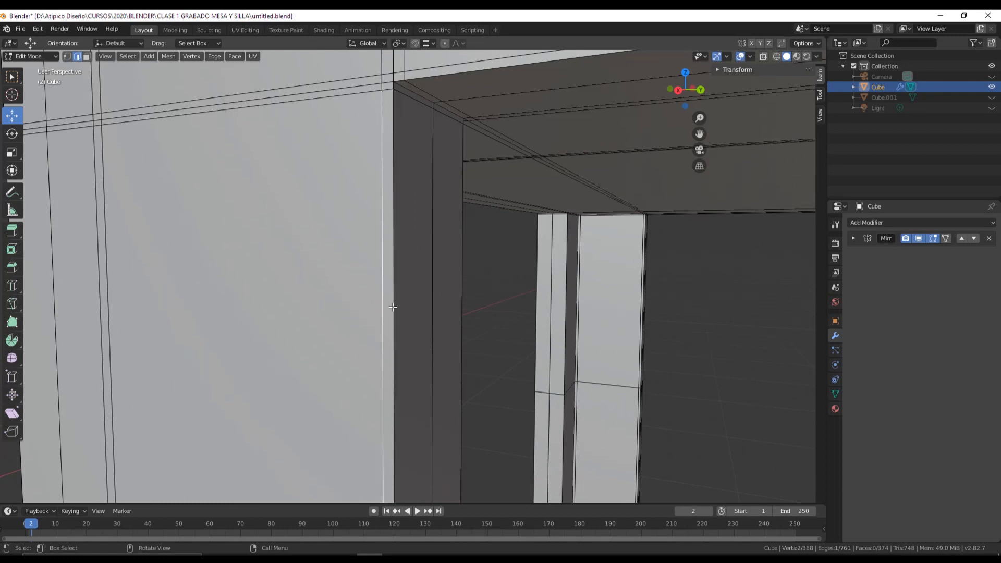
Step: Select the edge loop through the middle of the leg's outer arm and the table's long side, and bevel it about 4.75 cm
{"action": "scroll", "coordinate": [390, 306], "scroll_direction": "down", "scroll_amount": 2}
{"action": "mouse_move", "coordinate": [391, 306]}
{"action": "middle_mouse_down"}
{"action": "mouse_move", "coordinate": [366, 295]}
{"action": "mouse_move", "coordinate": [392, 310]}
{"action": "middle_mouse_up"}
{"action": "scroll", "coordinate": [416, 237], "scroll_direction": "down", "scroll_amount": 1}
{"action": "scroll", "coordinate": [416, 238], "scroll_direction": "up", "scroll_amount": 3}
{"action": "scroll", "coordinate": [427, 273], "scroll_direction": "down", "scroll_amount": 4}
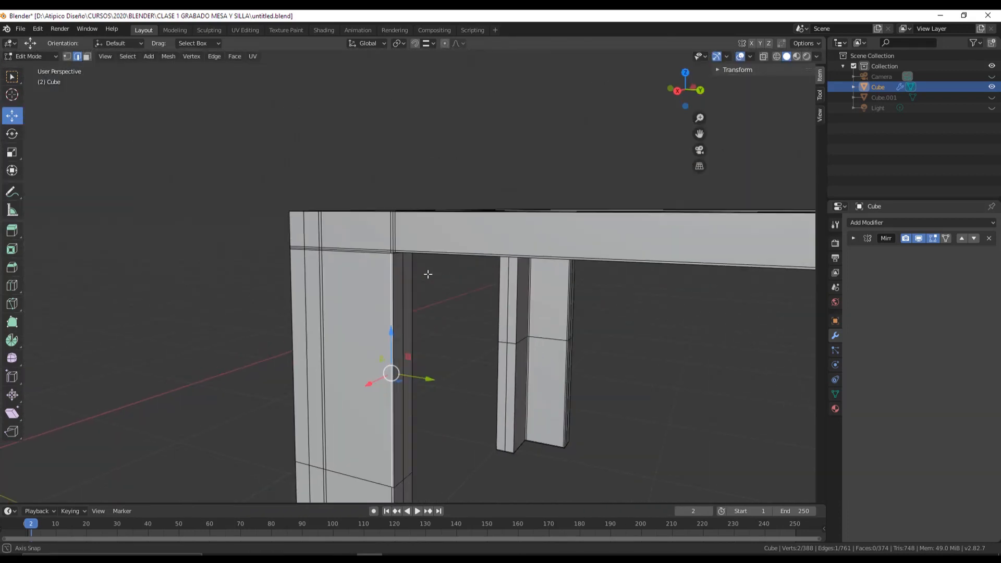
{"action": "middle_click_drag", "start_coordinate": [427, 273], "coordinate": [411, 249]}
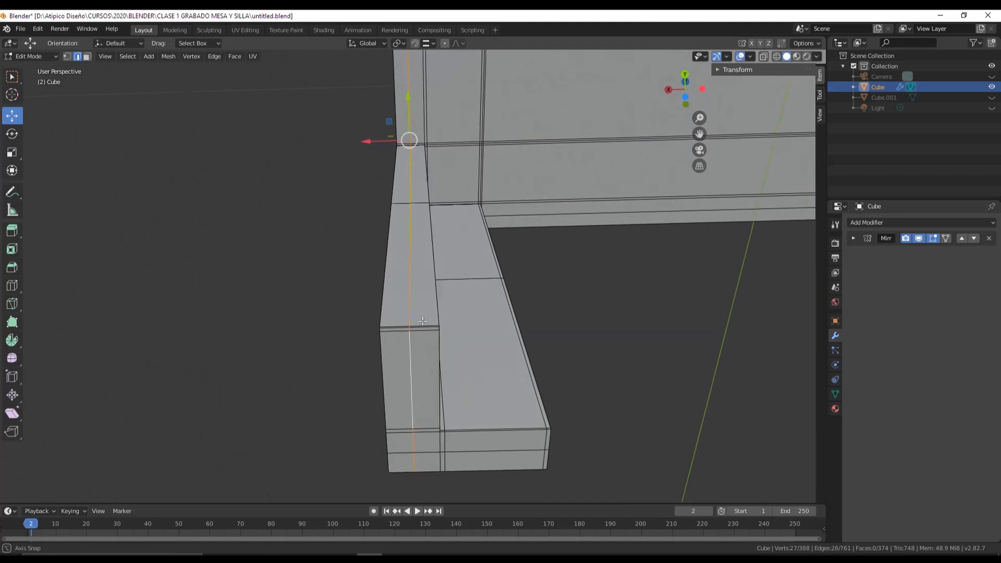
{"action": "middle_click_drag", "start_coordinate": [406, 354], "coordinate": [381, 306]}
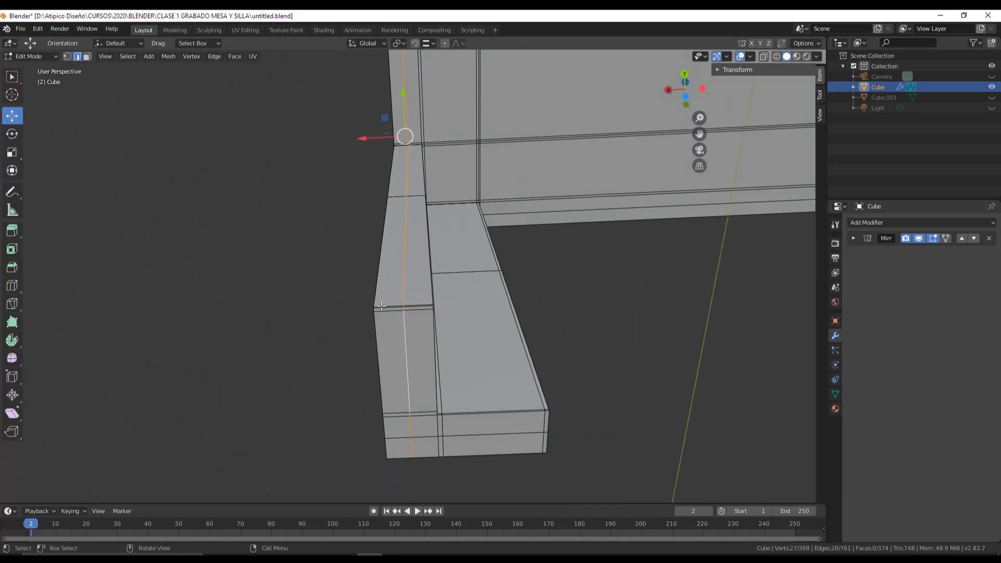
{"action": "left_click", "coordinate": [12, 269]}
{"action": "left_click_drag", "start_coordinate": [403, 89], "coordinate": [373, 79]}
{"action": "left_click", "coordinate": [70, 498]}
{"action": "scroll", "coordinate": [323, 304], "scroll_direction": "up", "scroll_amount": 2}
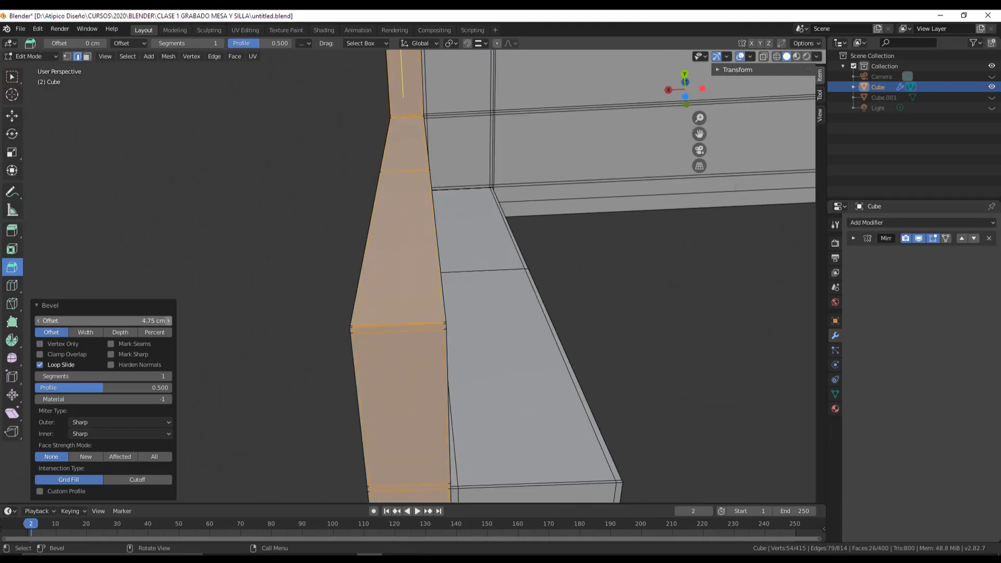
Step: Set the bevel offset of the long-side edge loop to 4.5 cm
{"action": "middle_click_drag", "start_coordinate": [360, 359], "coordinate": [344, 357]}
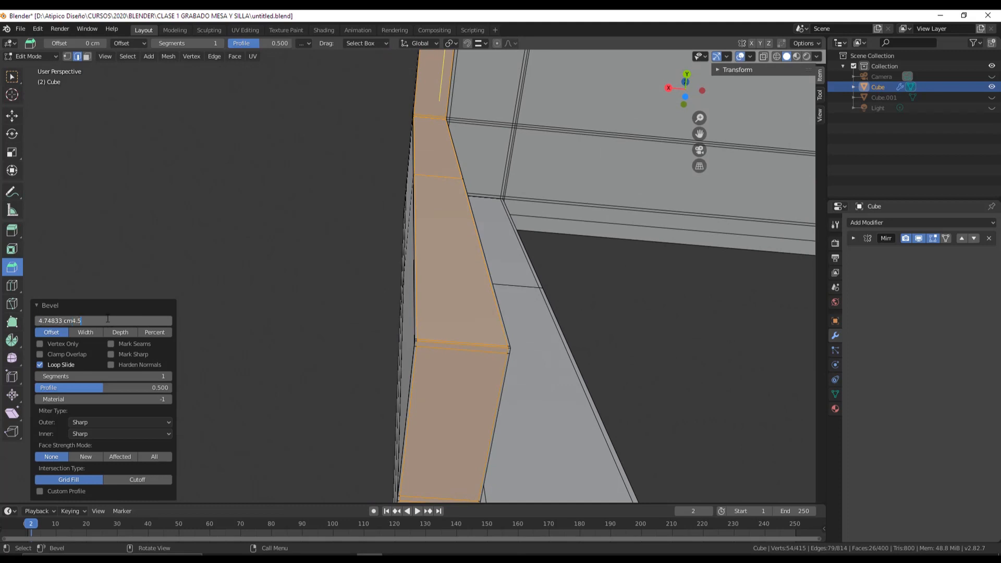
{"action": "key", "text": "Return"}
{"action": "key", "text": "BackSpace"}
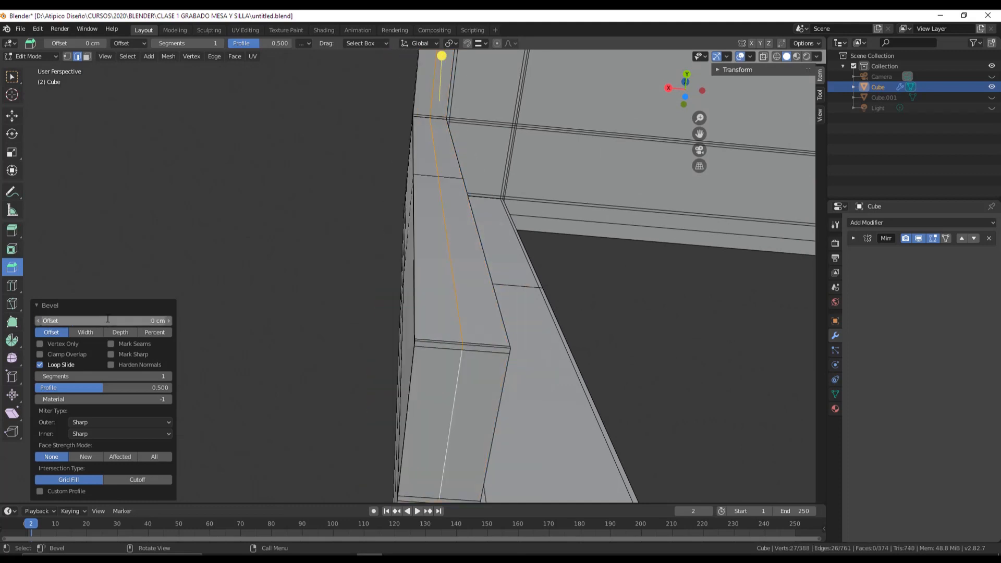
{"action": "middle_click_drag", "start_coordinate": [442, 56], "coordinate": [397, 282]}
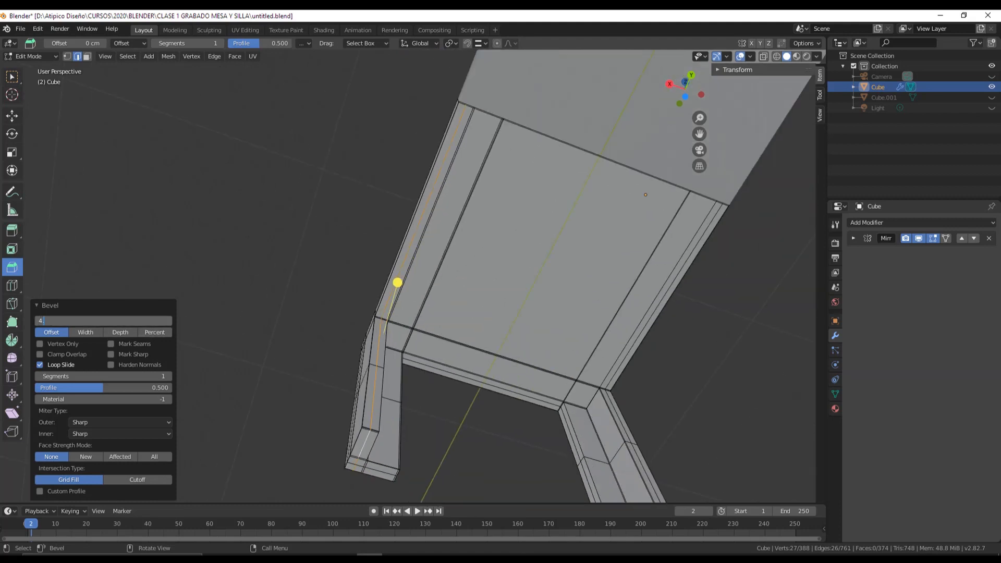
{"action": "type", "text": ".5"}
{"action": "key", "text": "Return"}
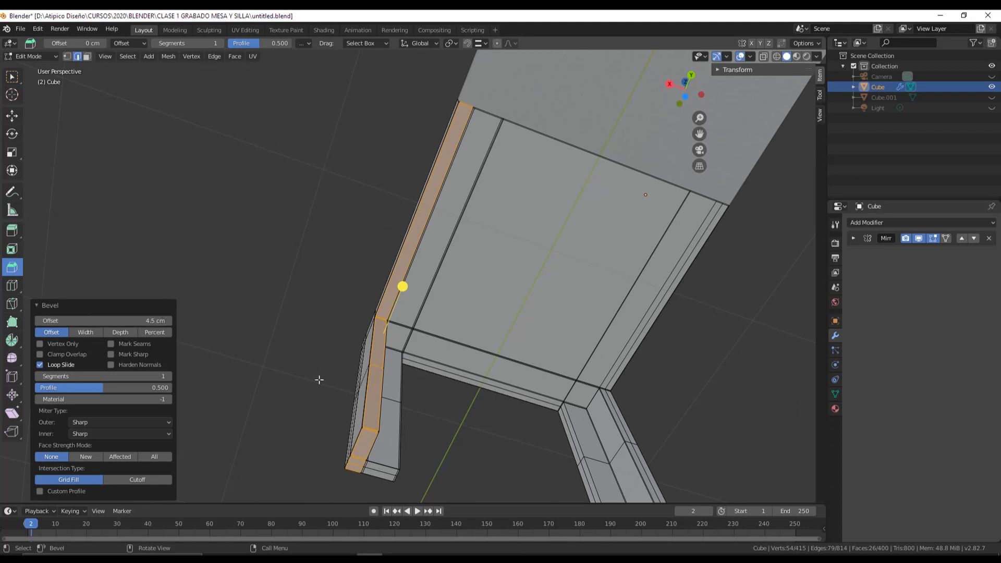
Step: Set the long-side bevel to 2 segments so a centre loop remains between its two edges
{"action": "scroll", "coordinate": [371, 428], "scroll_direction": "up", "scroll_amount": 4}
{"action": "middle_click_drag", "start_coordinate": [372, 428], "coordinate": [240, 324]}
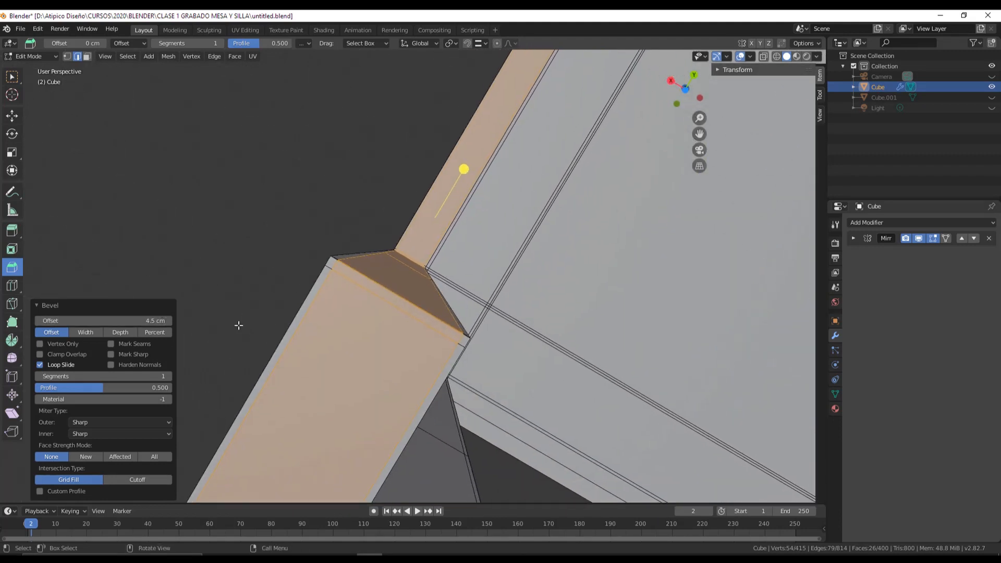
{"action": "left_click", "coordinate": [169, 378]}
{"action": "scroll", "coordinate": [495, 334], "scroll_direction": "down", "scroll_amount": 3}
{"action": "middle_click_drag", "start_coordinate": [496, 334], "coordinate": [502, 307]}
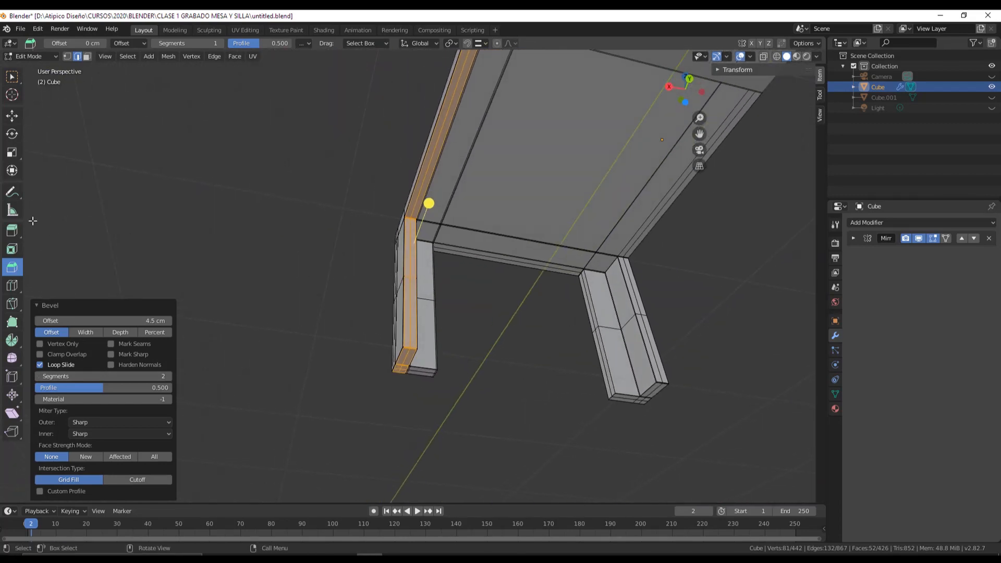
Step: Switch to the Move tool and select the centre edge loop running through the legs' arms along the table's short end
{"action": "left_click", "coordinate": [12, 117]}
{"action": "left_click", "coordinate": [443, 372]}
{"action": "middle_click_drag", "start_coordinate": [456, 372], "coordinate": [336, 360]}
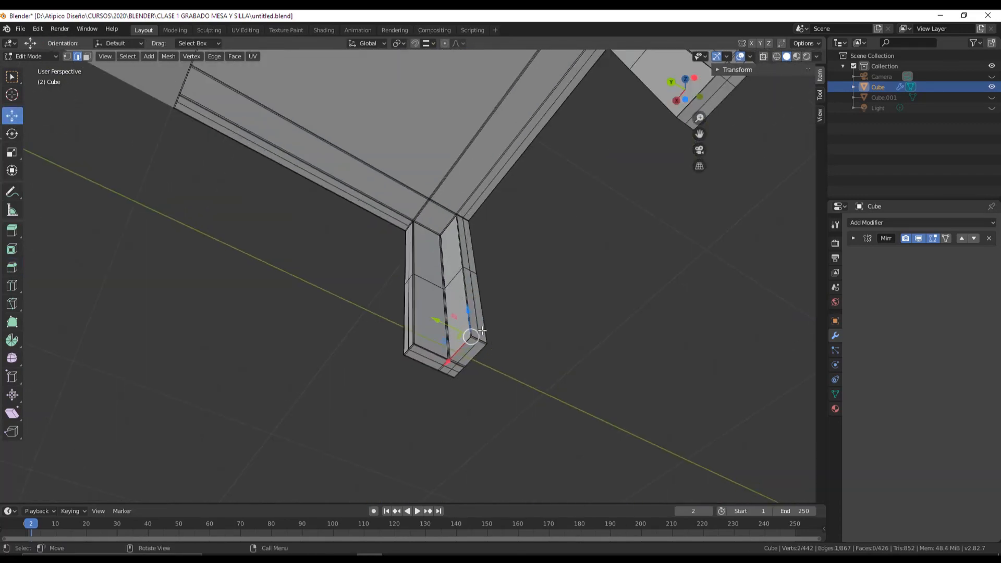
{"action": "scroll", "coordinate": [568, 352], "scroll_direction": "up", "scroll_amount": 4}
{"action": "middle_click_drag", "start_coordinate": [579, 349], "coordinate": [880, 246]}
Step: Add a Subdivision Surface modifier to the table and set its viewport level to 4
{"action": "left_click", "coordinate": [898, 224]}
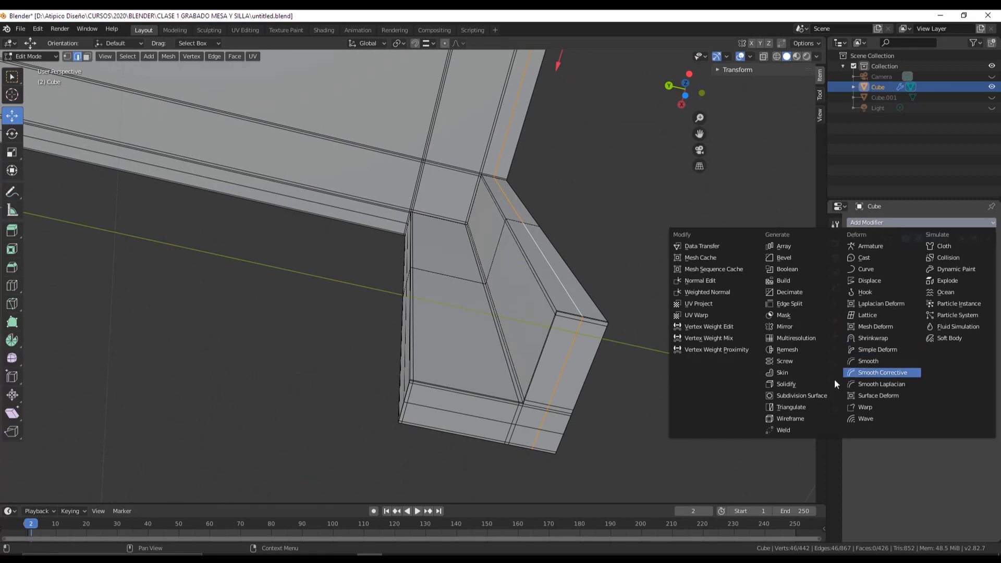
{"action": "left_click", "coordinate": [809, 398]}
{"action": "middle_click_drag", "start_coordinate": [623, 326], "coordinate": [780, 357]}
{"action": "left_click", "coordinate": [916, 320]}
{"action": "middle_click_drag", "start_coordinate": [453, 295], "coordinate": [544, 373]}
{"action": "scroll", "coordinate": [543, 365], "scroll_direction": "down", "scroll_amount": 3}
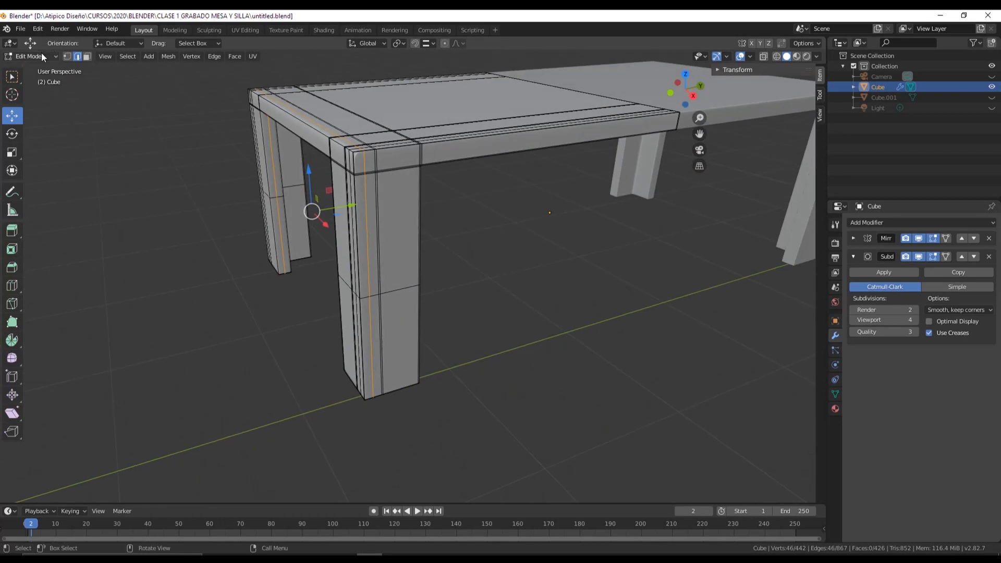
Step: Switch to Object Mode and inspect the smoothed tabletop corners and leg edges from above and below
{"action": "left_click", "coordinate": [43, 57]}
{"action": "left_click", "coordinate": [31, 67]}
{"action": "left_click", "coordinate": [504, 268]}
{"action": "mouse_move", "coordinate": [400, 251]}
{"action": "middle_mouse_down"}
{"action": "mouse_move", "coordinate": [452, 254]}
{"action": "mouse_move", "coordinate": [413, 246]}
{"action": "middle_mouse_up"}
{"action": "scroll", "coordinate": [358, 142], "scroll_direction": "up", "scroll_amount": 3}
{"action": "middle_click_drag", "start_coordinate": [359, 142], "coordinate": [468, 219]}
{"action": "middle_click_drag", "start_coordinate": [443, 148], "coordinate": [412, 148]}
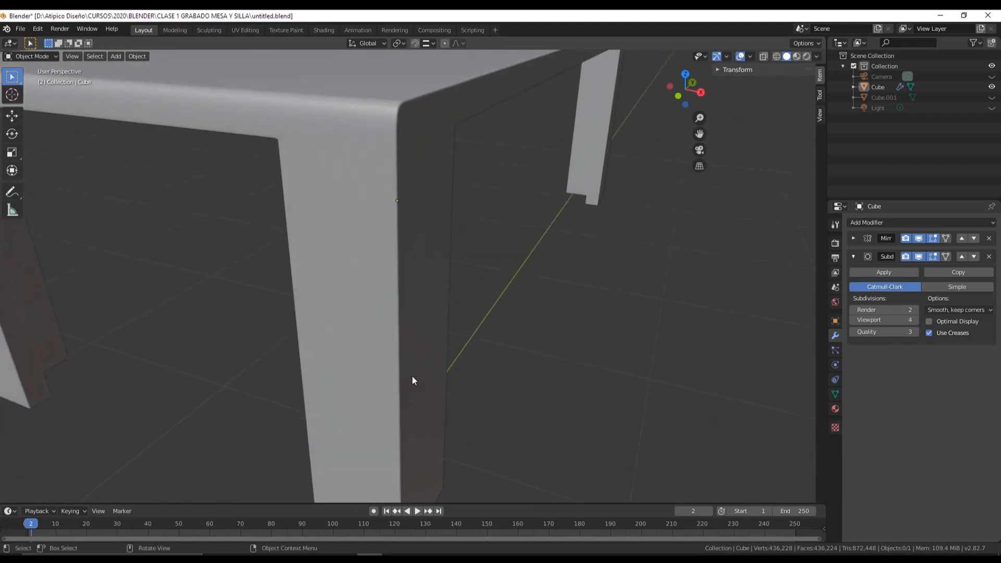
{"action": "scroll", "coordinate": [412, 381], "scroll_direction": "down", "scroll_amount": 5}
{"action": "middle_click_drag", "start_coordinate": [452, 373], "coordinate": [404, 154]}
{"action": "scroll", "coordinate": [404, 154], "scroll_direction": "up", "scroll_amount": 5}
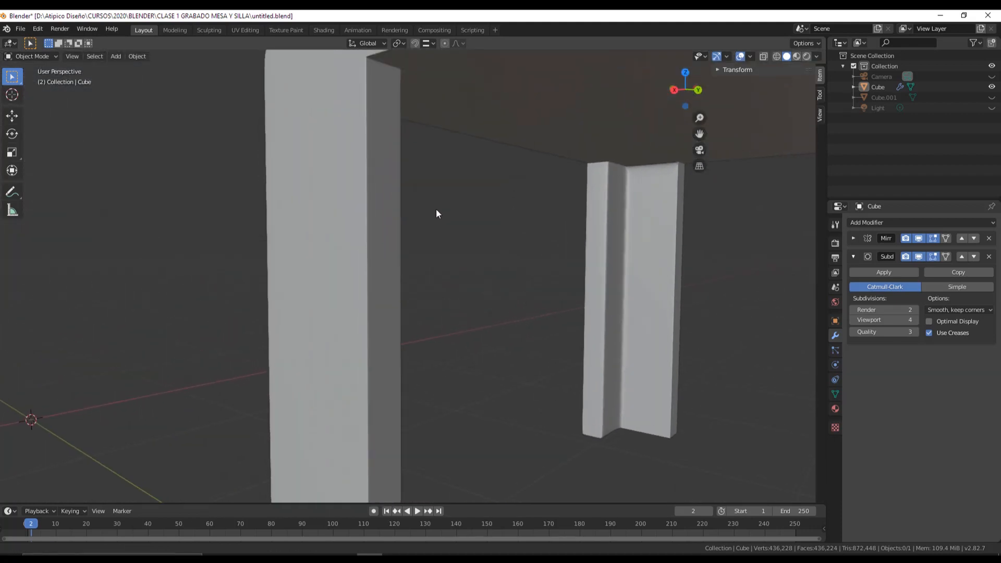
{"action": "middle_click_drag", "start_coordinate": [436, 213], "coordinate": [473, 130]}
{"action": "middle_click_drag", "start_coordinate": [487, 92], "coordinate": [411, 169]}
{"action": "middle_click_drag", "start_coordinate": [456, 380], "coordinate": [562, 263]}
Step: Remove the Subdivision Surface modifier and return to Edit Mode
{"action": "left_click", "coordinate": [989, 256]}
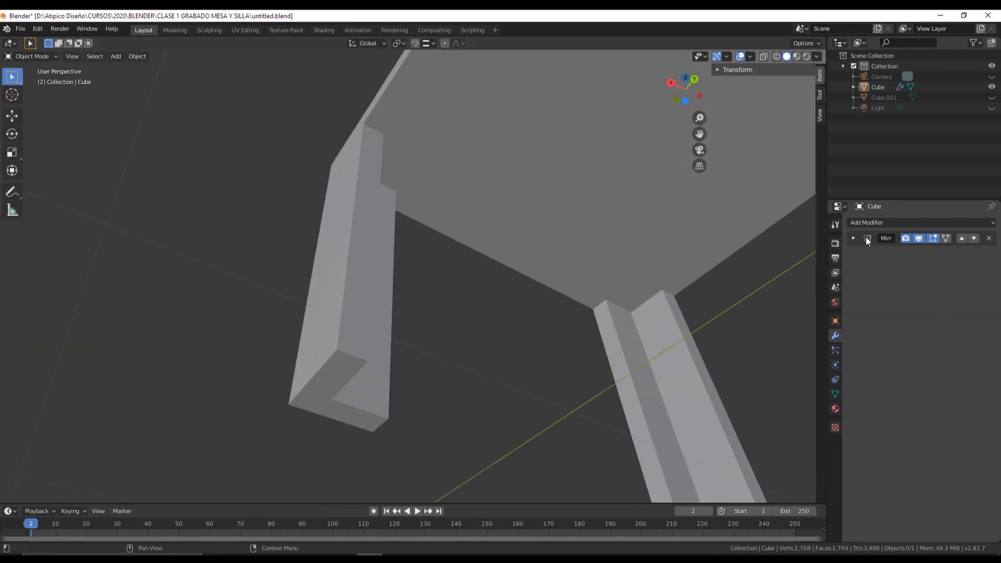
{"action": "left_click", "coordinate": [45, 57]}
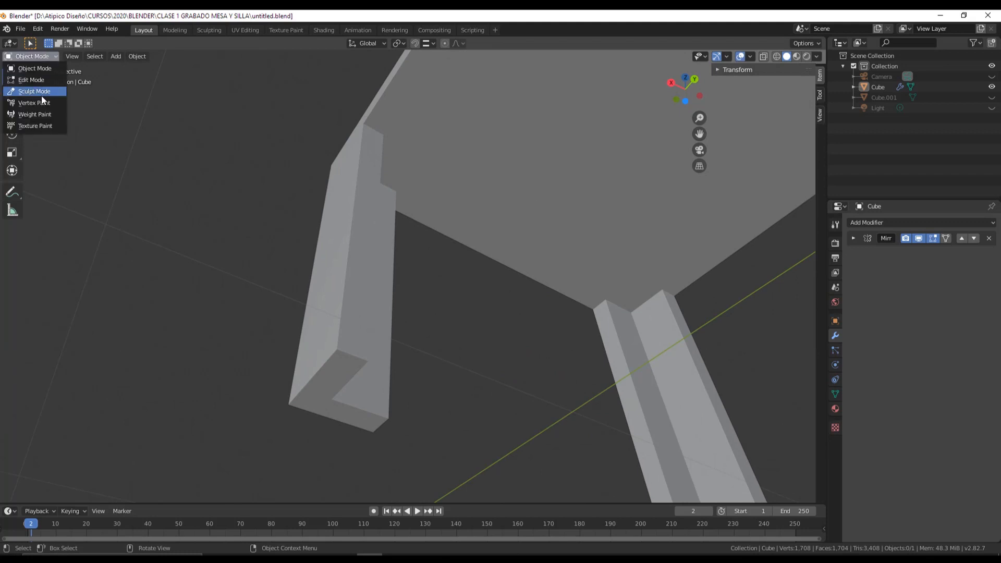
{"action": "left_click", "coordinate": [43, 81]}
Step: Bevel the centre edge loop along the table's short end and down its legs by about 1.18 cm
{"action": "middle_click_drag", "start_coordinate": [469, 313], "coordinate": [416, 245]}
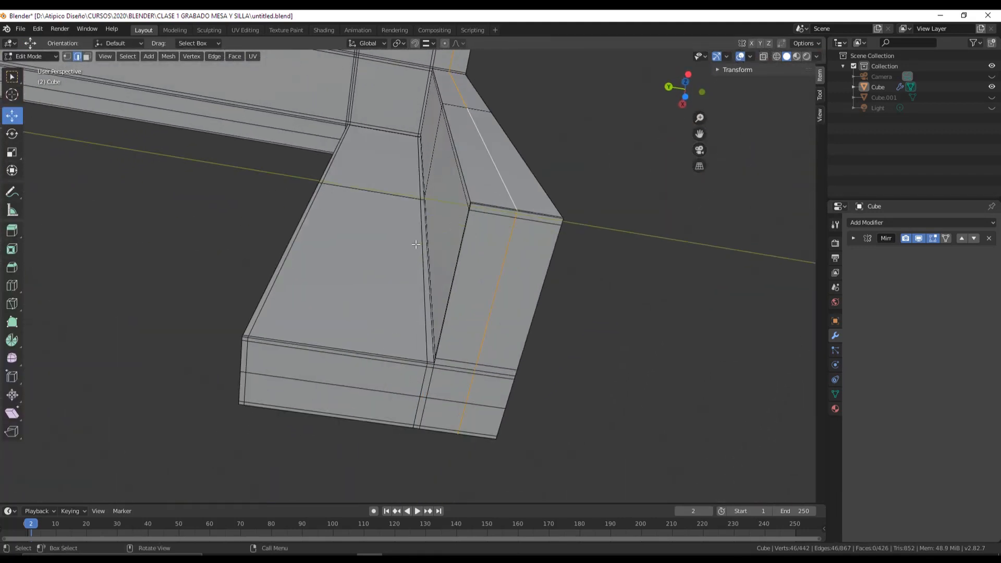
{"action": "left_click", "coordinate": [12, 267]}
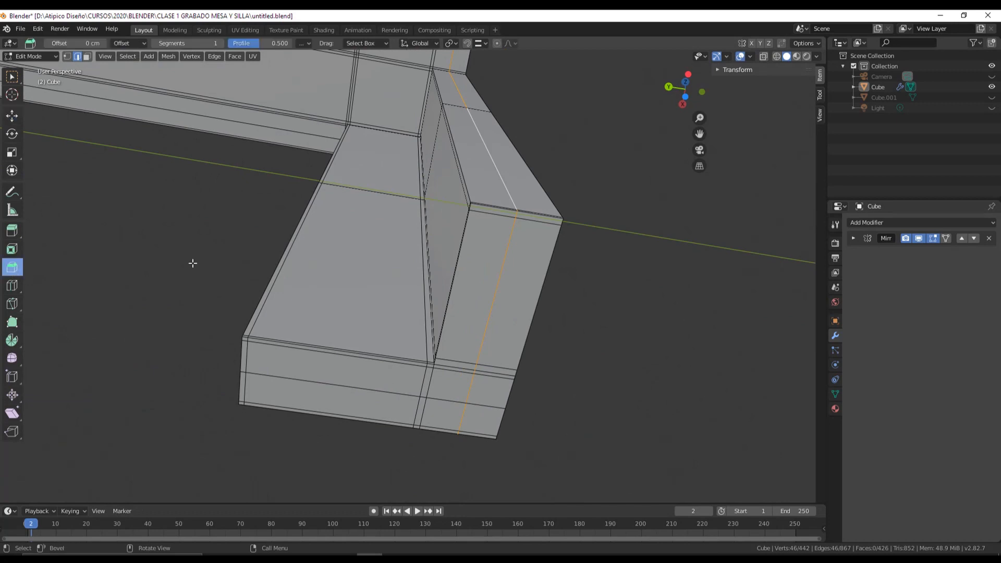
{"action": "left_click", "coordinate": [504, 267]}
{"action": "left_click", "coordinate": [7, 233]}
{"action": "left_click", "coordinate": [12, 115]}
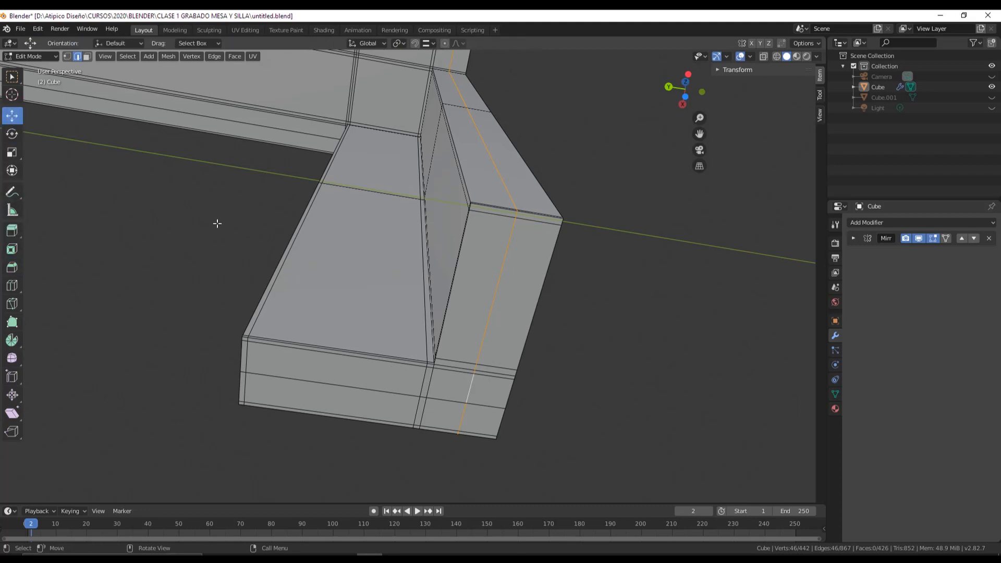
{"action": "left_click", "coordinate": [490, 156], "text": "shift"}
{"action": "left_click", "coordinate": [12, 267]}
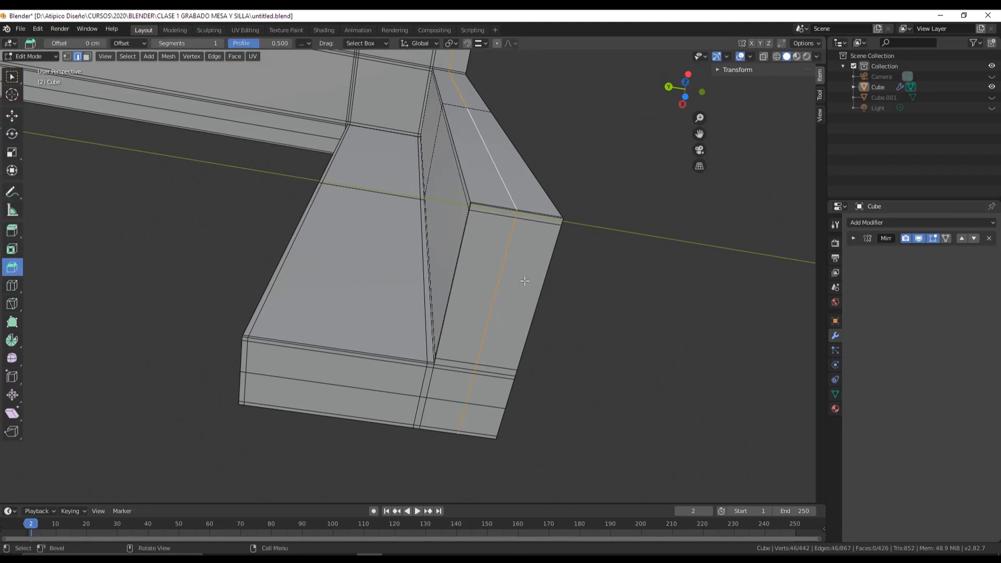
{"action": "key", "text": "KP_7"}
{"action": "scroll", "coordinate": [496, 313], "scroll_direction": "up", "scroll_amount": 3}
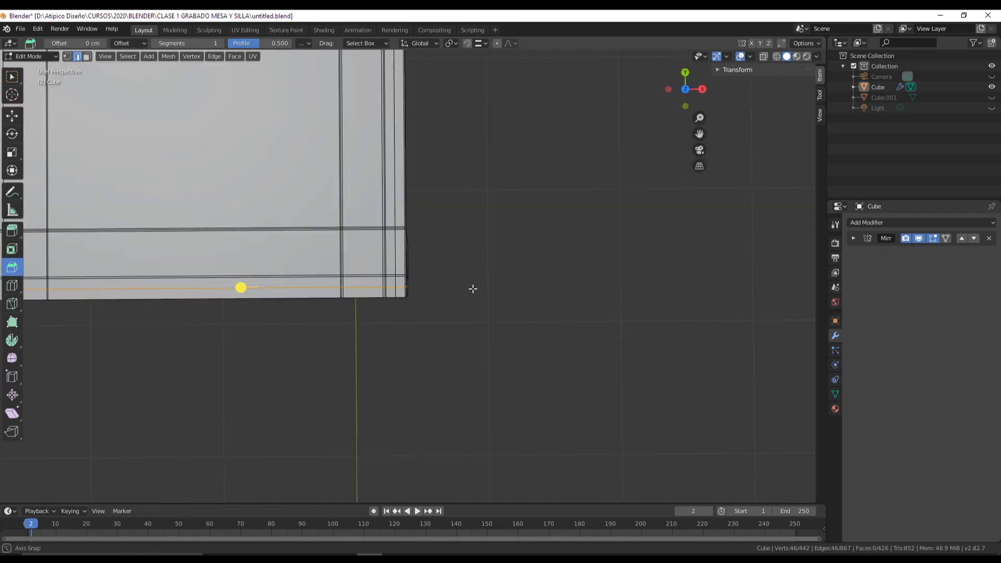
{"action": "middle_click_drag", "start_coordinate": [472, 288], "coordinate": [472, 224]}
{"action": "scroll", "coordinate": [472, 224], "scroll_direction": "up", "scroll_amount": 6}
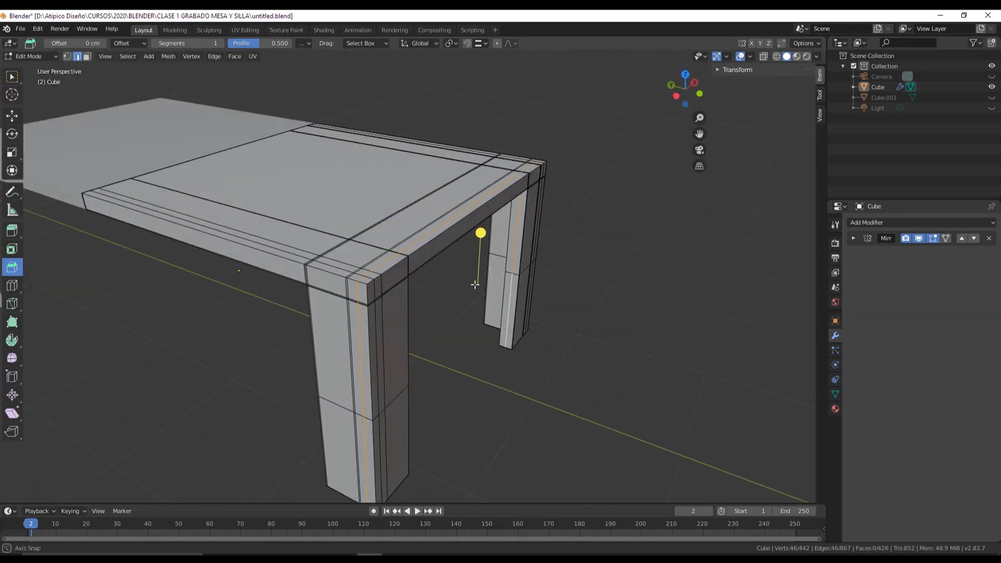
{"action": "left_click_drag", "start_coordinate": [559, 246], "coordinate": [574, 225]}
{"action": "middle_click_drag", "start_coordinate": [573, 225], "coordinate": [479, 326]}
{"action": "scroll", "coordinate": [479, 327], "scroll_direction": "up", "scroll_amount": 3}
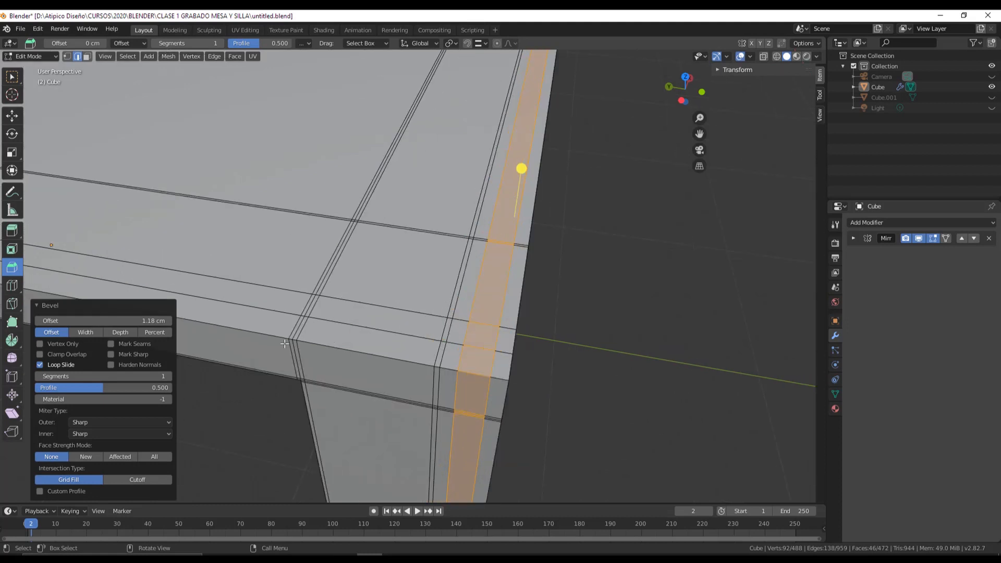
Step: Set the bevel offset of the short-end edge loop to 2.18 cm
{"action": "mouse_move", "coordinate": [453, 371]}
{"action": "middle_mouse_down"}
{"action": "mouse_move", "coordinate": [454, 340]}
{"action": "mouse_move", "coordinate": [456, 351]}
{"action": "middle_mouse_up"}
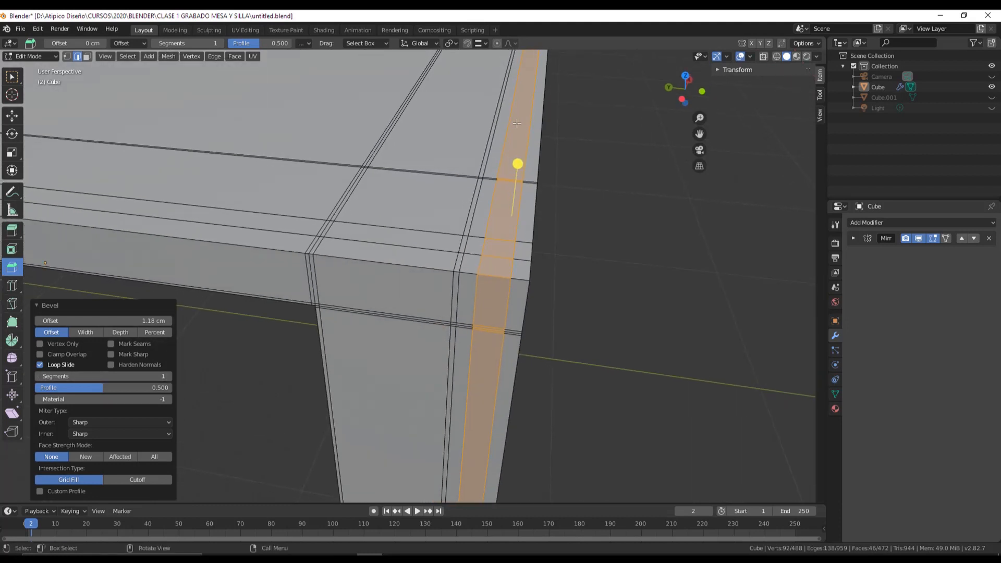
{"action": "left_click", "coordinate": [168, 322]}
{"action": "left_click", "coordinate": [168, 322]}
{"action": "left_click", "coordinate": [45, 321]}
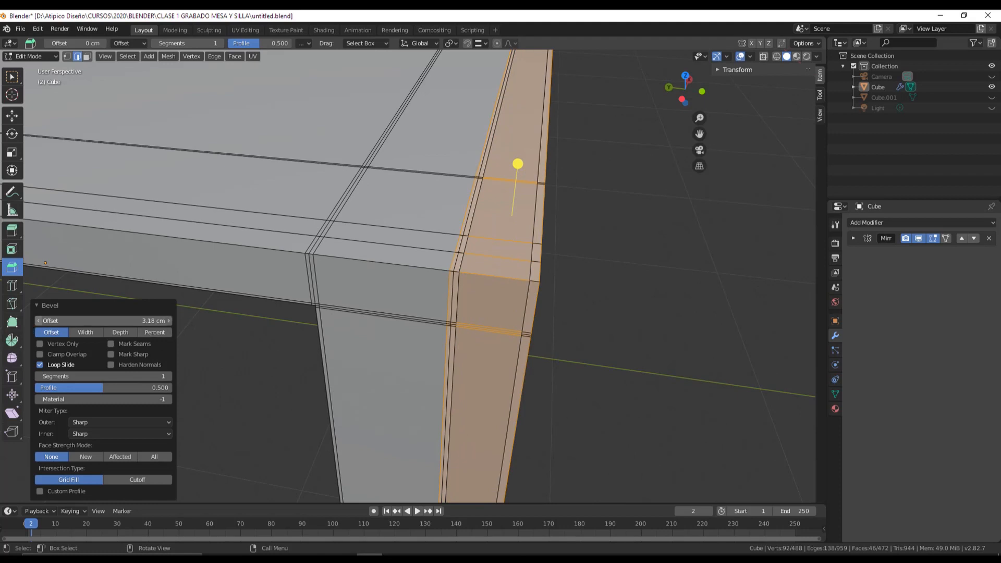
{"action": "middle_click_drag", "start_coordinate": [388, 286], "coordinate": [396, 284]}
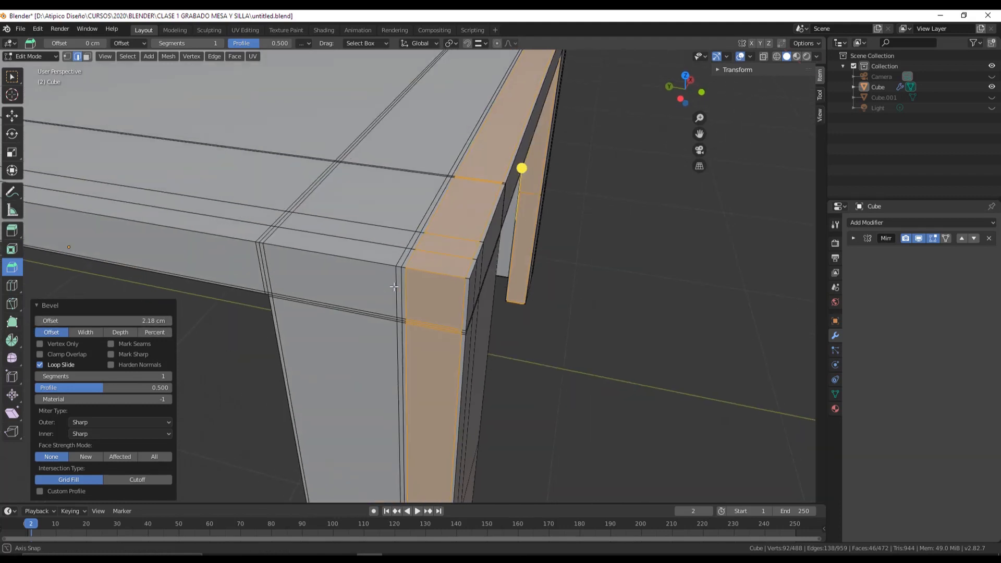
Step: Select the support loop nearest the table's short outer edge and move it slightly outward along Y with the Move tool
{"action": "left_click", "coordinate": [12, 116]}
{"action": "left_click", "coordinate": [509, 351]}
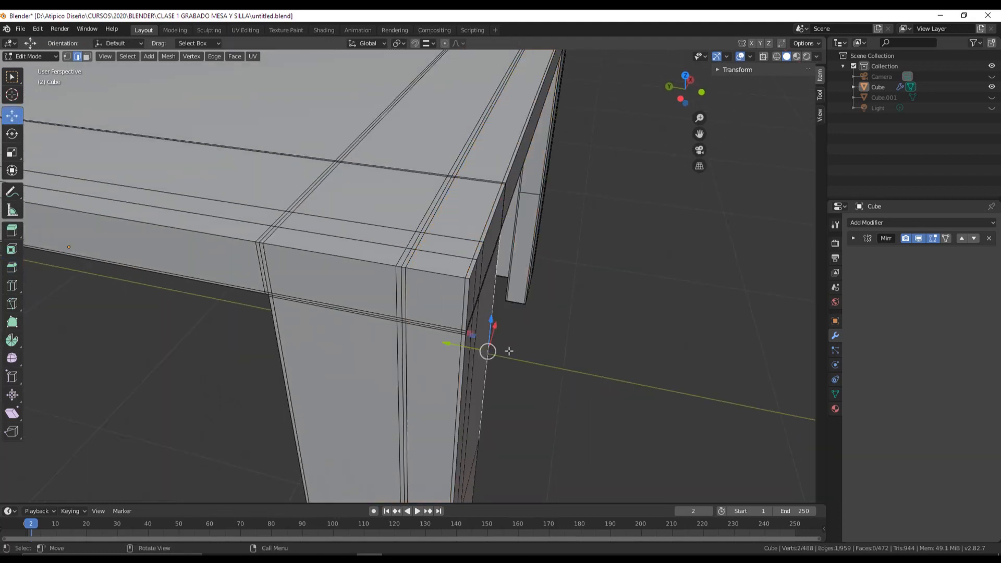
{"action": "middle_click_drag", "start_coordinate": [509, 351], "coordinate": [527, 376]}
{"action": "left_click", "coordinate": [522, 369]}
{"action": "scroll", "coordinate": [470, 294], "scroll_direction": "up", "scroll_amount": 2}
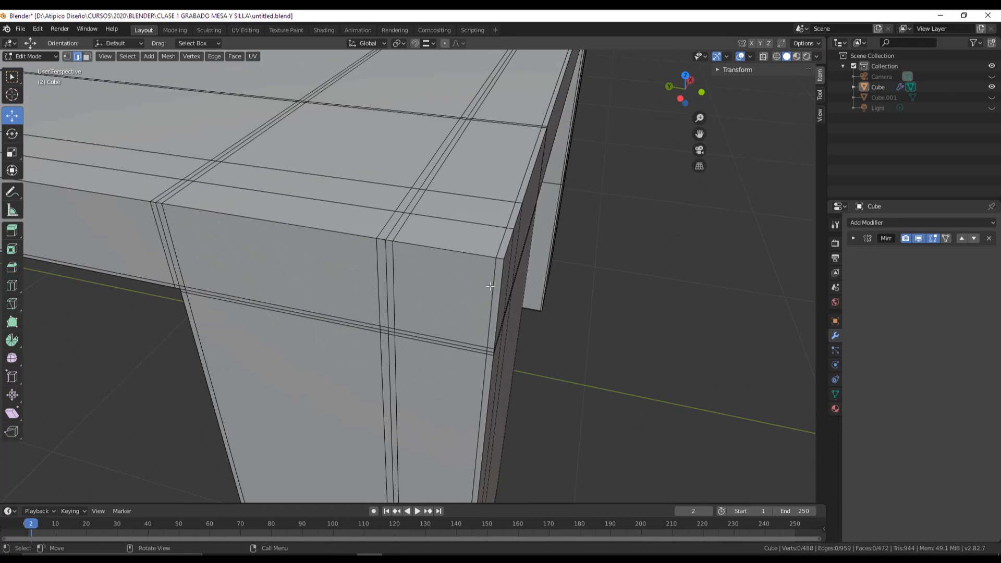
{"action": "left_click", "coordinate": [499, 243], "text": "alt"}
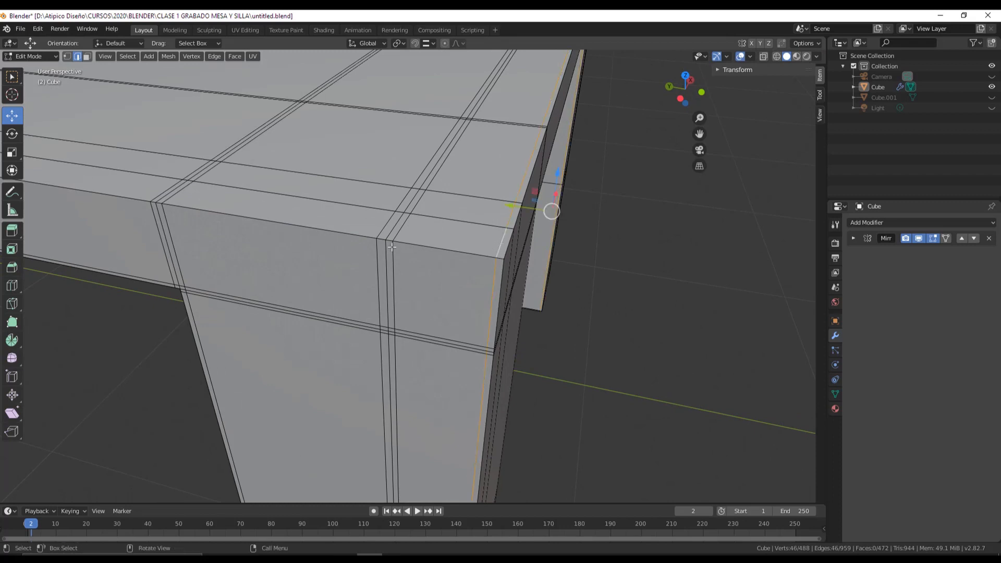
{"action": "left_click", "coordinate": [401, 229], "text": "alt"}
{"action": "left_click", "coordinate": [496, 278], "text": "alt"}
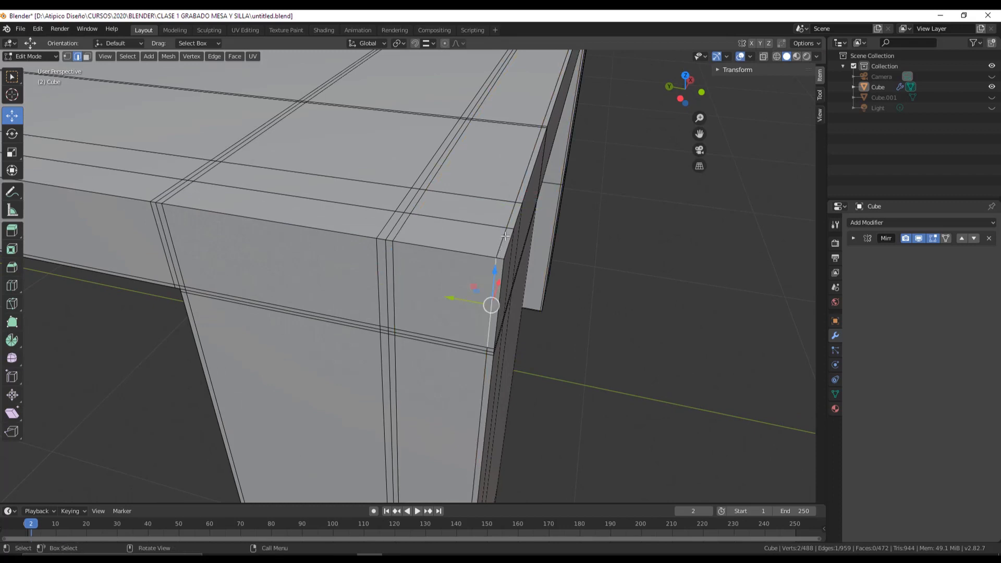
{"action": "left_click", "coordinate": [549, 209], "text": "alt+shift"}
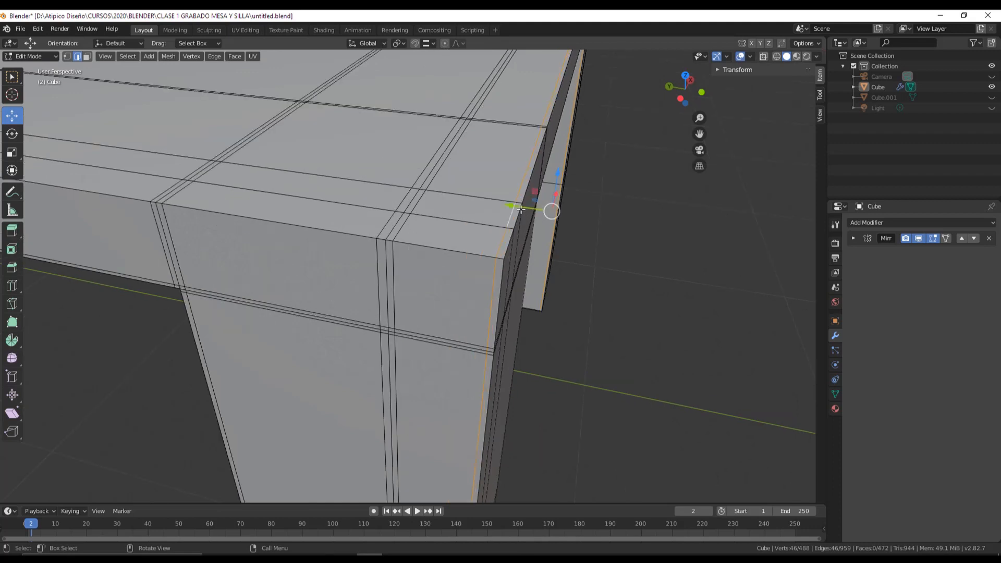
{"action": "left_click_drag", "start_coordinate": [521, 209], "coordinate": [523, 210]}
Step: Add an edge loop midway between the support loops along the short end and down the legs, leaving nothing selected
{"action": "left_click", "coordinate": [394, 268], "text": "alt"}
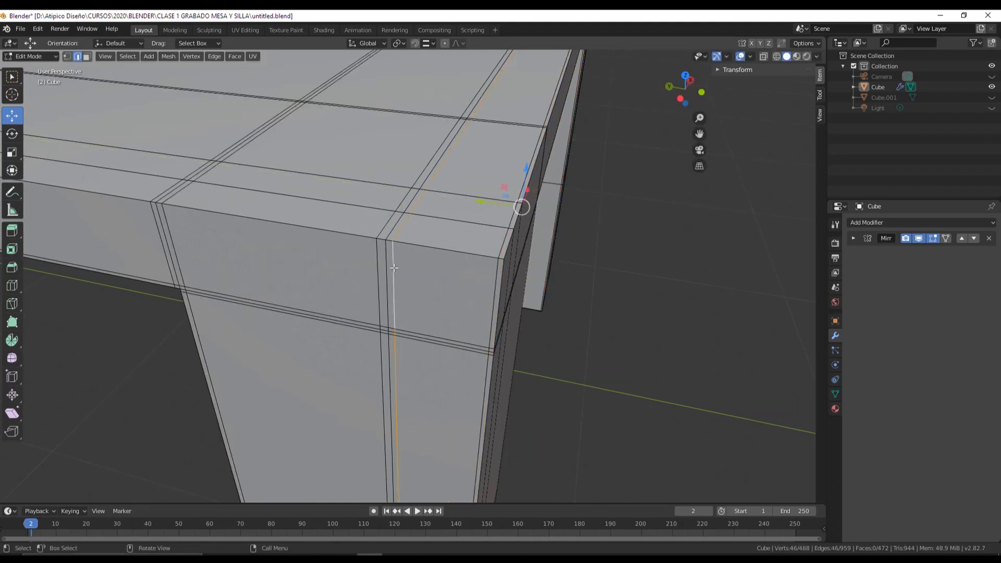
{"action": "middle_click_drag", "start_coordinate": [394, 267], "coordinate": [487, 226]}
{"action": "scroll", "coordinate": [456, 228], "scroll_direction": "up", "scroll_amount": 3}
{"action": "left_click", "coordinate": [487, 226]}
{"action": "left_click", "coordinate": [595, 244]}
{"action": "middle_click_drag", "start_coordinate": [554, 240], "coordinate": [95, 272]}
{"action": "left_click", "coordinate": [12, 287]}
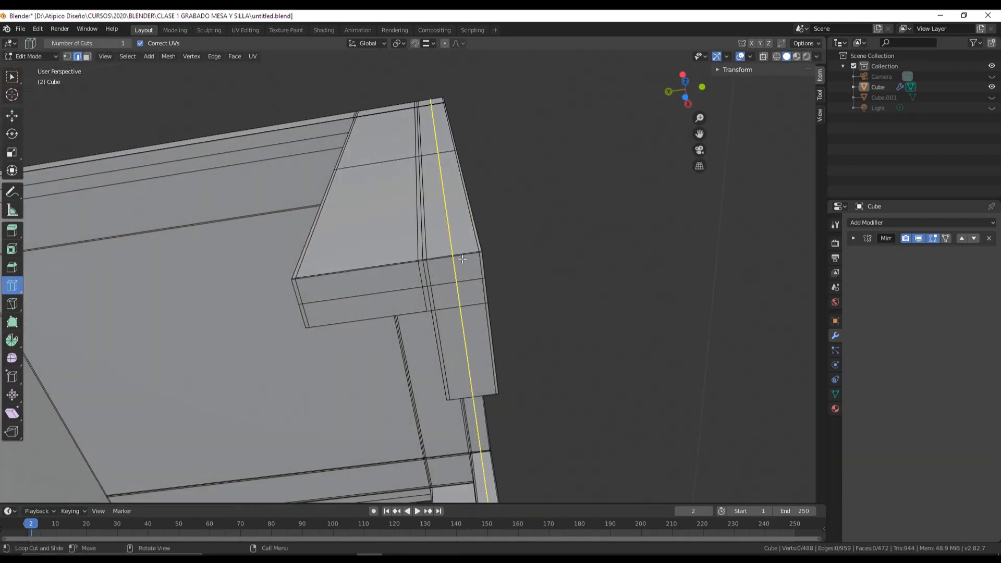
{"action": "left_click", "coordinate": [463, 259]}
{"action": "left_click", "coordinate": [12, 115]}
{"action": "left_click", "coordinate": [543, 268]}
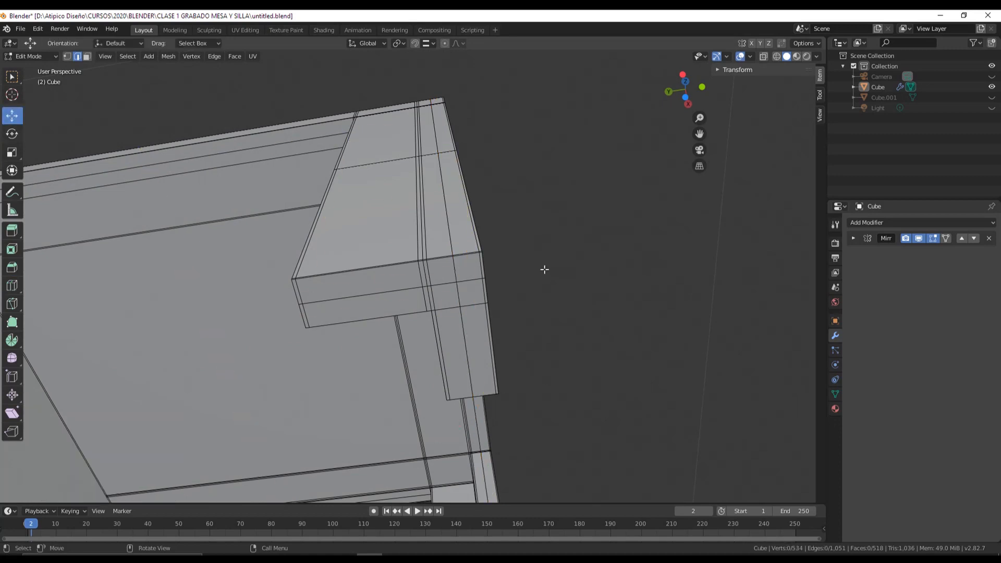
Step: Bevel the centre edge loop along the table's long side and down its leg by 4.36 cm, leaving nothing selected
{"action": "middle_click_drag", "start_coordinate": [544, 269], "coordinate": [439, 225]}
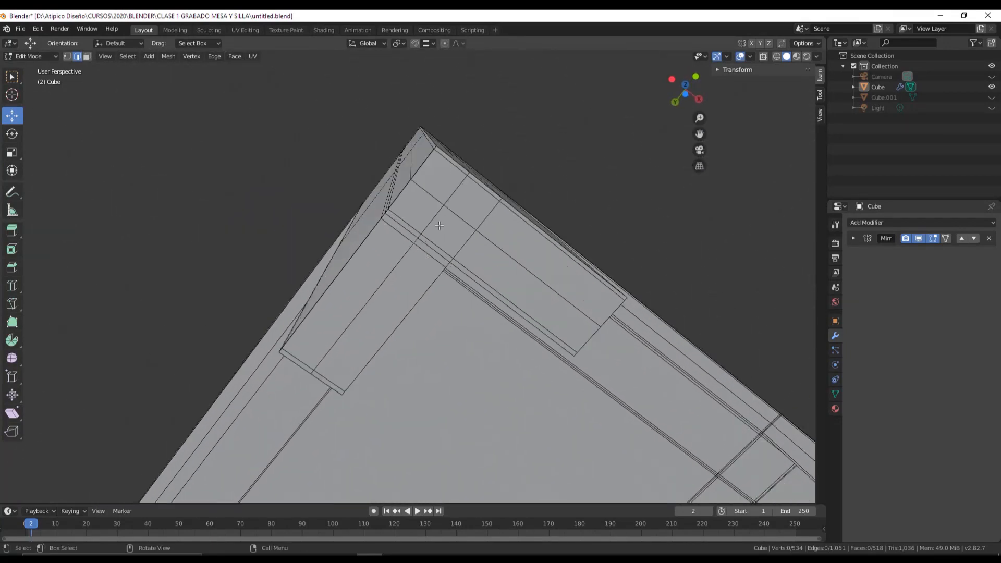
{"action": "left_click", "coordinate": [381, 279], "text": "alt"}
{"action": "middle_click_drag", "start_coordinate": [381, 279], "coordinate": [407, 271]}
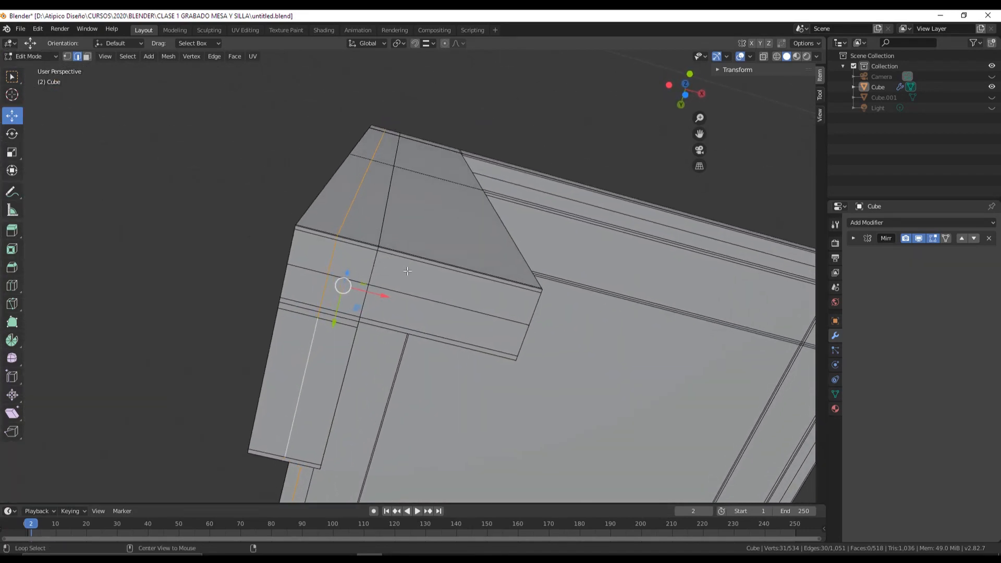
{"action": "left_click", "coordinate": [12, 268]}
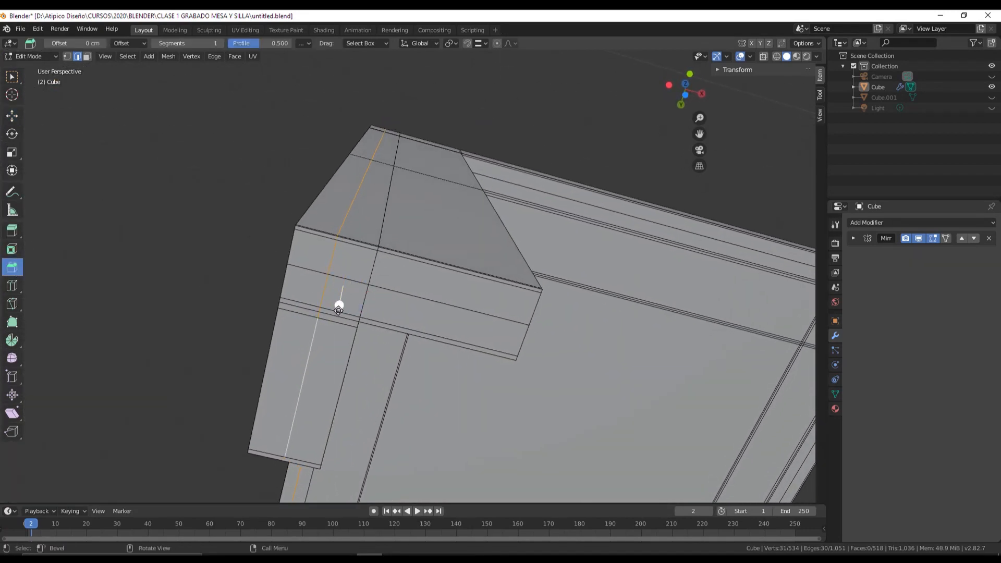
{"action": "left_click_drag", "start_coordinate": [339, 307], "coordinate": [350, 333]}
{"action": "middle_click_drag", "start_coordinate": [366, 315], "coordinate": [197, 365]}
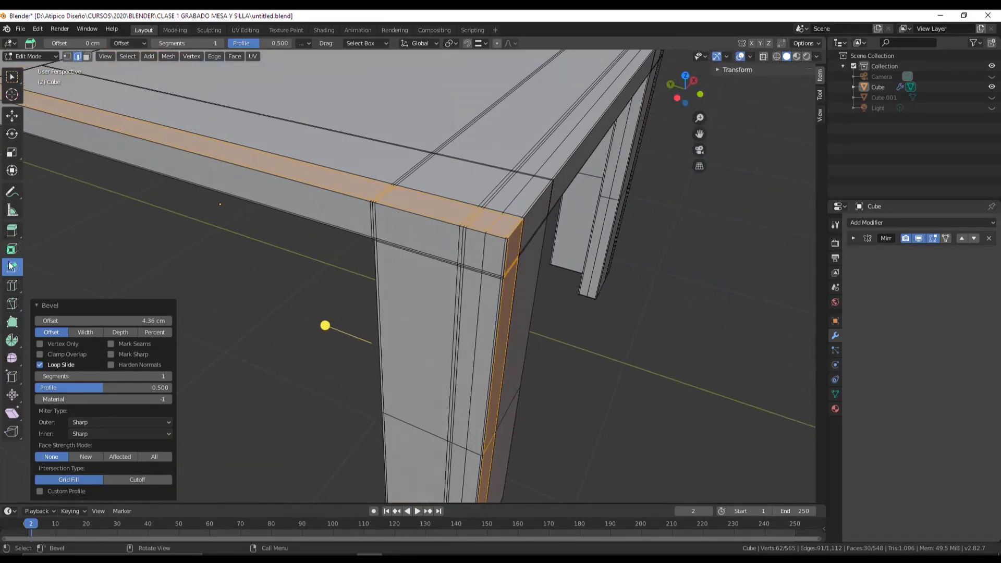
{"action": "left_click", "coordinate": [17, 118]}
{"action": "left_click", "coordinate": [96, 158]}
Step: Return to Object Mode and give the table a Subdivision Surface modifier with 3 viewport levels
{"action": "left_click", "coordinate": [35, 56]}
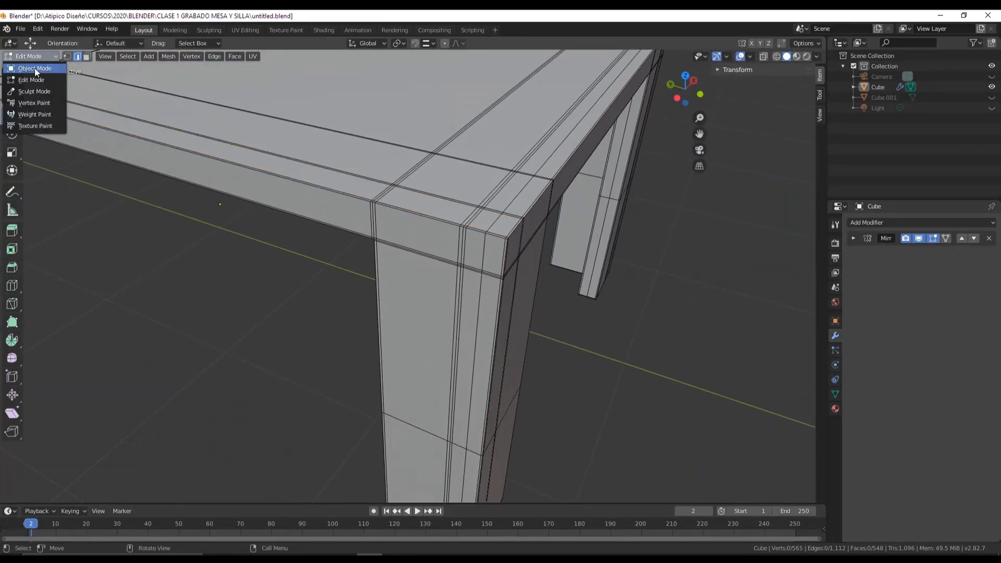
{"action": "left_click", "coordinate": [37, 71]}
{"action": "left_click", "coordinate": [876, 222]}
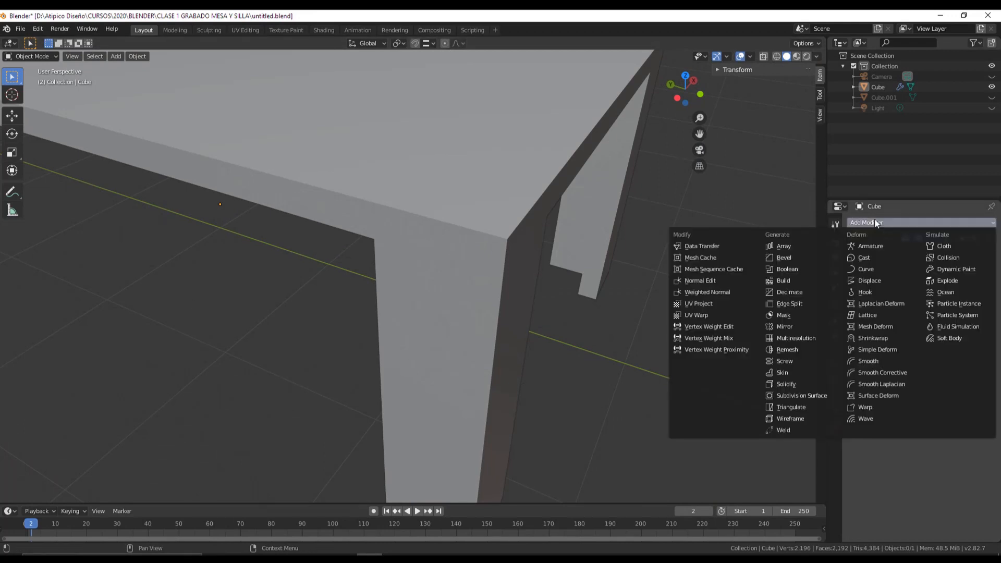
{"action": "left_click", "coordinate": [812, 395]}
{"action": "scroll", "coordinate": [675, 334], "scroll_direction": "down", "scroll_amount": 5}
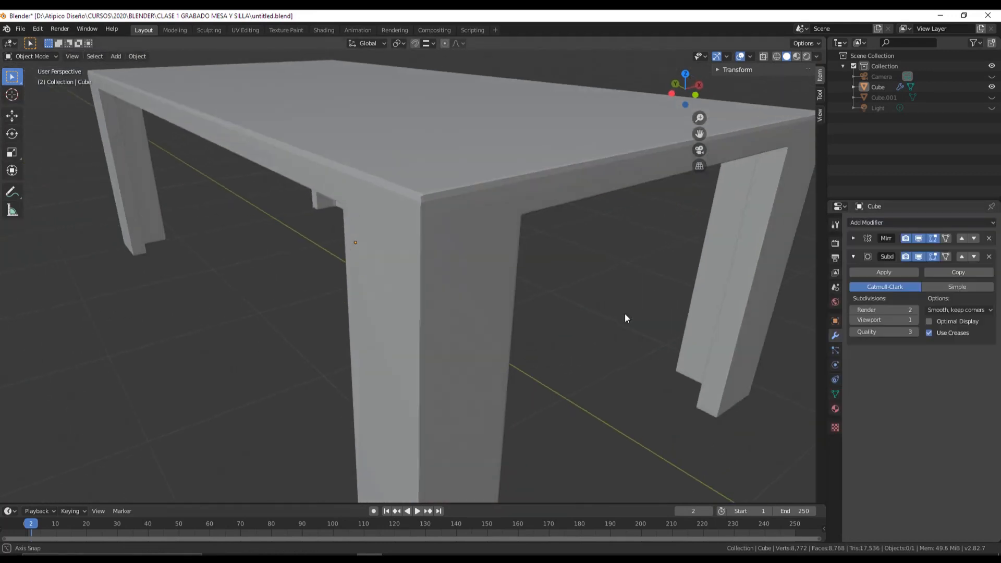
{"action": "left_click", "coordinate": [916, 320]}
{"action": "middle_click_drag", "start_coordinate": [490, 261], "coordinate": [510, 285]}
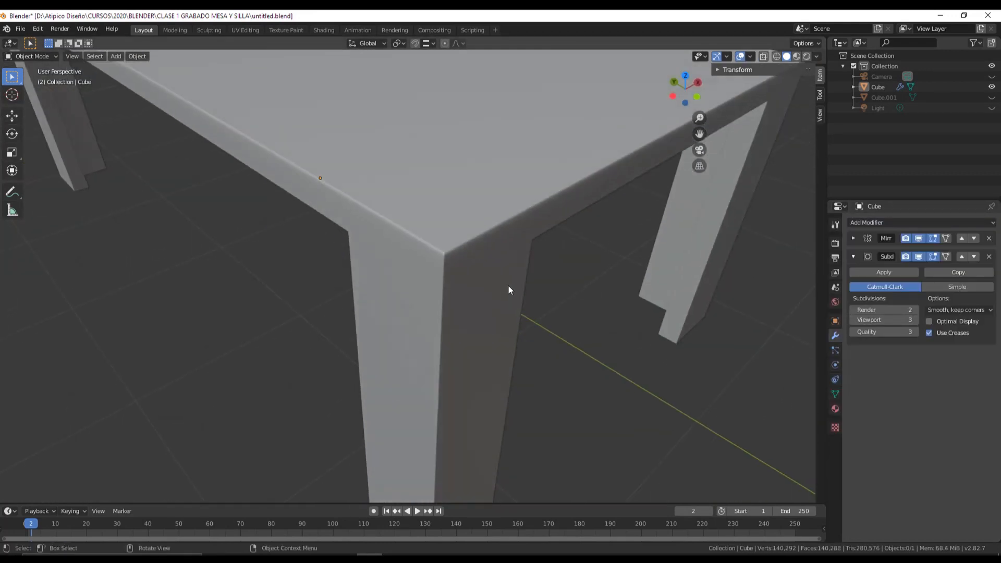
{"action": "scroll", "coordinate": [510, 285], "scroll_direction": "down", "scroll_amount": 5}
{"action": "middle_click_drag", "start_coordinate": [454, 309], "coordinate": [344, 215]}
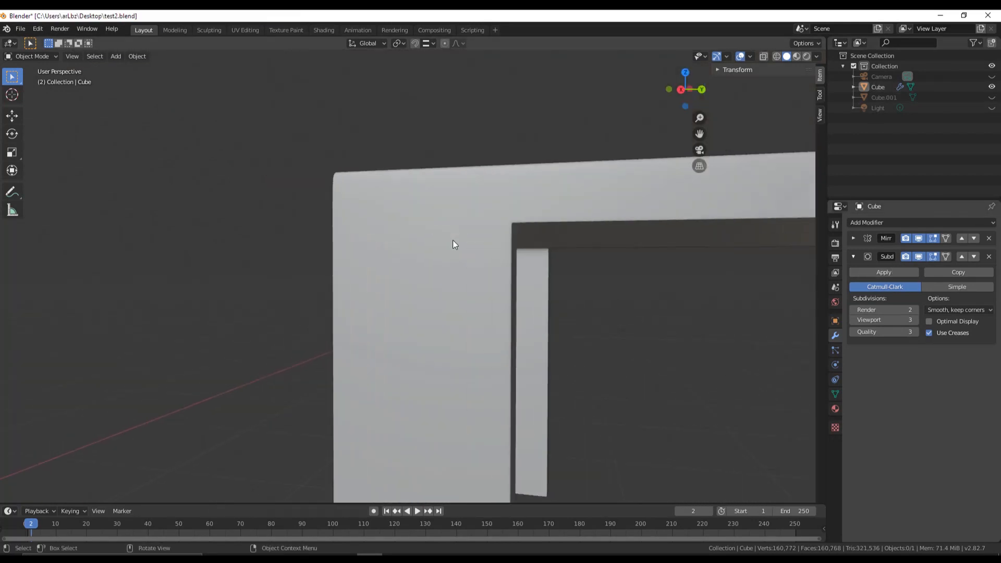
Step: Select the table, enter Edit Mode and examine the inner corner where the L-shaped leg meets the tabletop's underside
{"action": "middle_click_drag", "start_coordinate": [453, 240], "coordinate": [546, 248]}
{"action": "middle_click_drag", "start_coordinate": [502, 225], "coordinate": [483, 243]}
{"action": "left_click", "coordinate": [470, 231]}
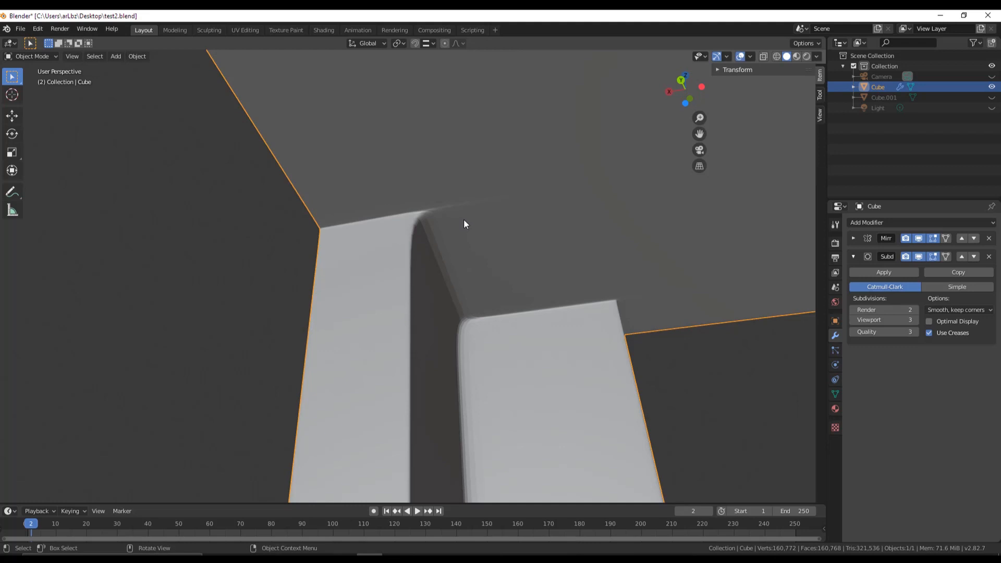
{"action": "middle_click_drag", "start_coordinate": [480, 255], "coordinate": [403, 254]}
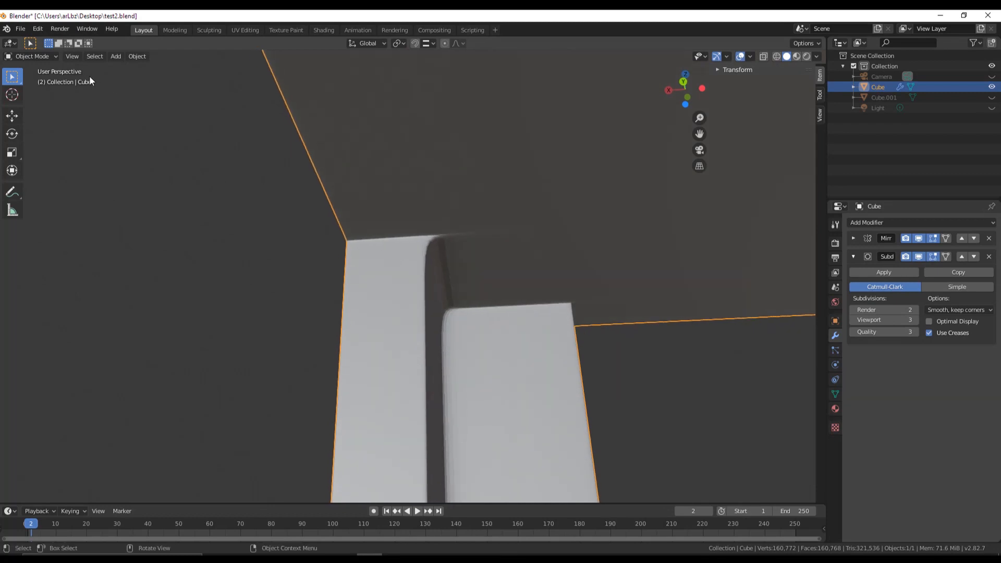
{"action": "left_click", "coordinate": [32, 56]}
{"action": "left_click", "coordinate": [39, 80]}
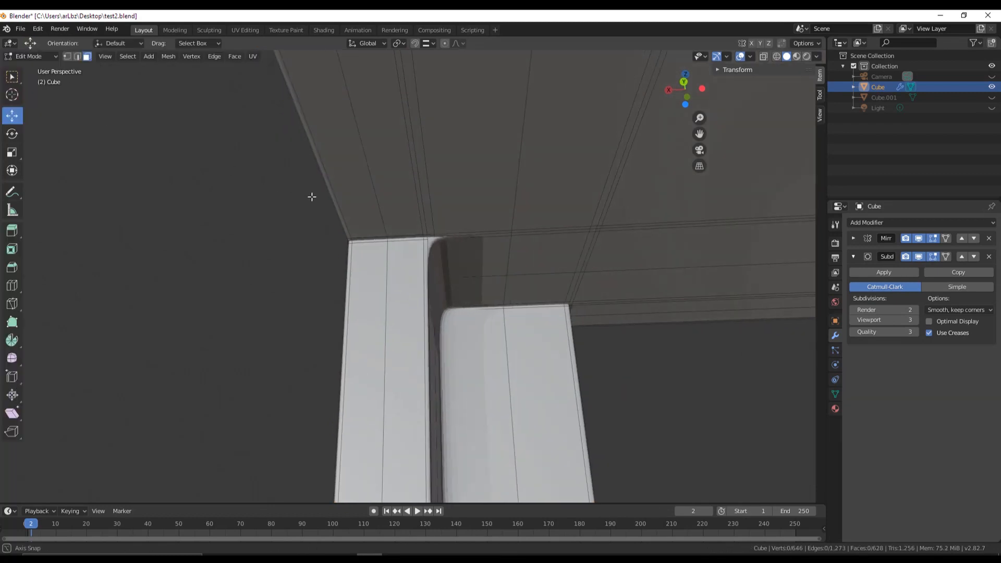
{"action": "middle_click_drag", "start_coordinate": [311, 195], "coordinate": [469, 243]}
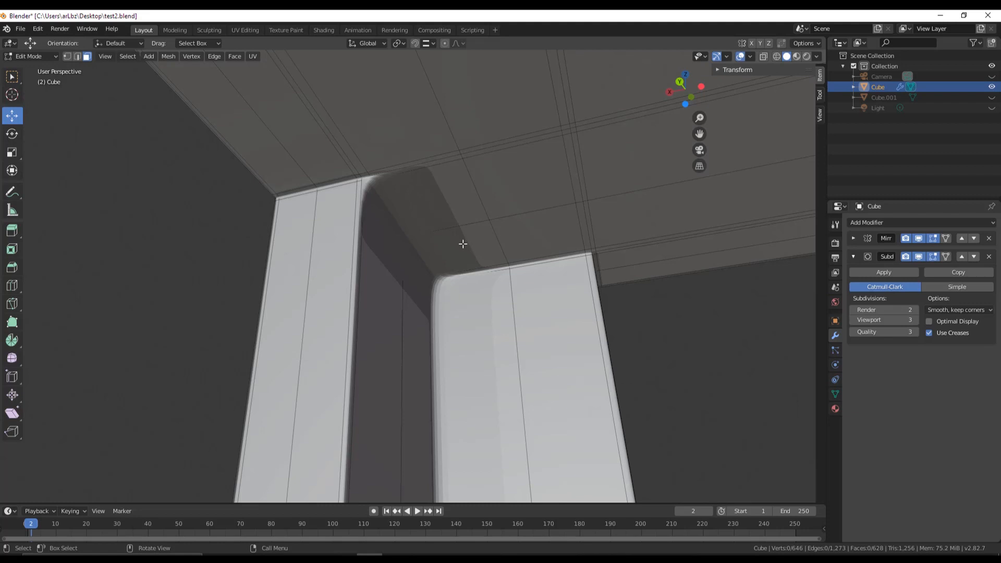
{"action": "scroll", "coordinate": [463, 250], "scroll_direction": "down", "scroll_amount": 3}
{"action": "scroll", "coordinate": [463, 252], "scroll_direction": "up", "scroll_amount": 3}
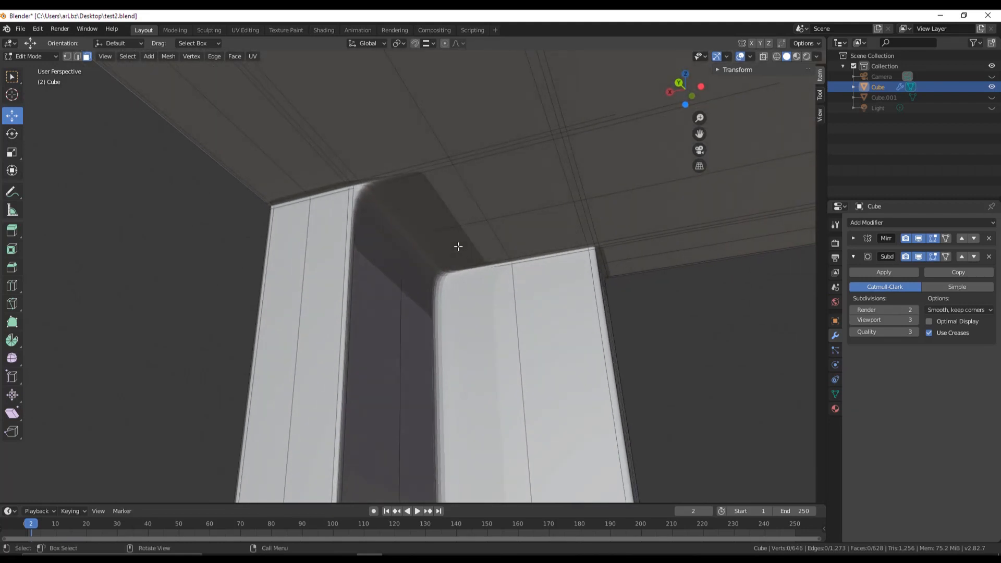
{"action": "scroll", "coordinate": [452, 247], "scroll_direction": "down", "scroll_amount": 1}
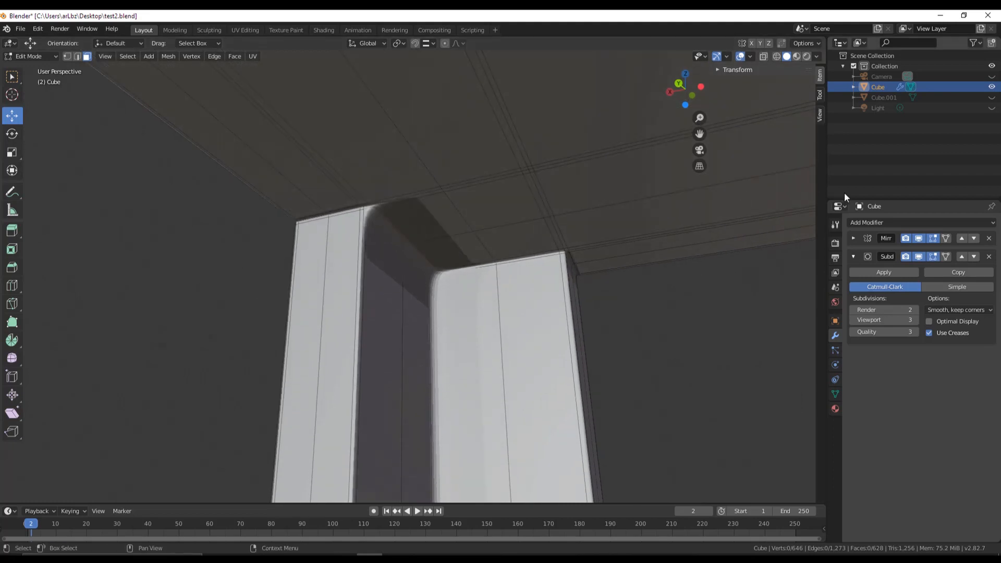
Step: Remove the table's Subdivision Surface modifier and add a fresh one with 1 viewport level
{"action": "left_click", "coordinate": [991, 256]}
{"action": "middle_click_drag", "start_coordinate": [431, 260], "coordinate": [542, 266]}
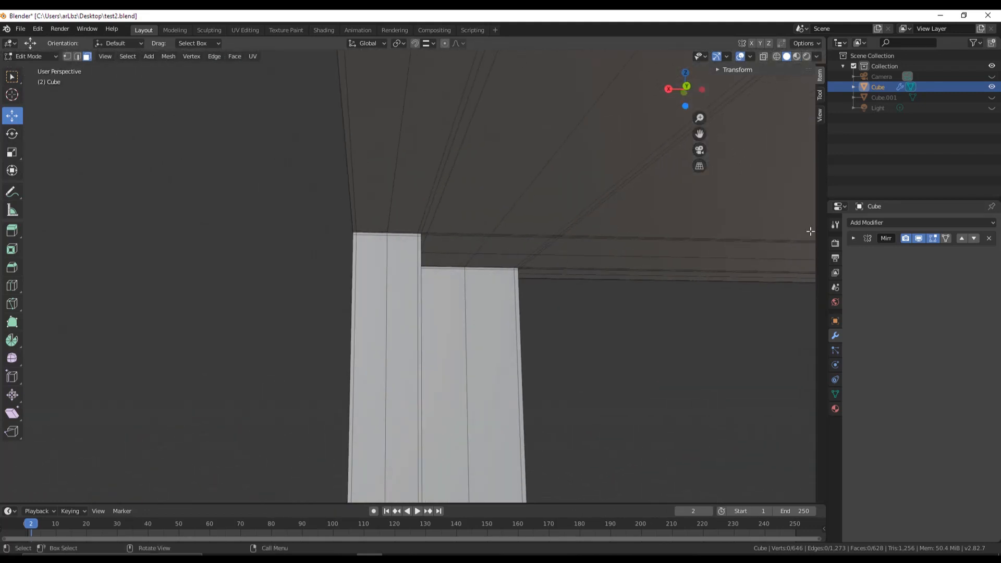
{"action": "left_click", "coordinate": [856, 223]}
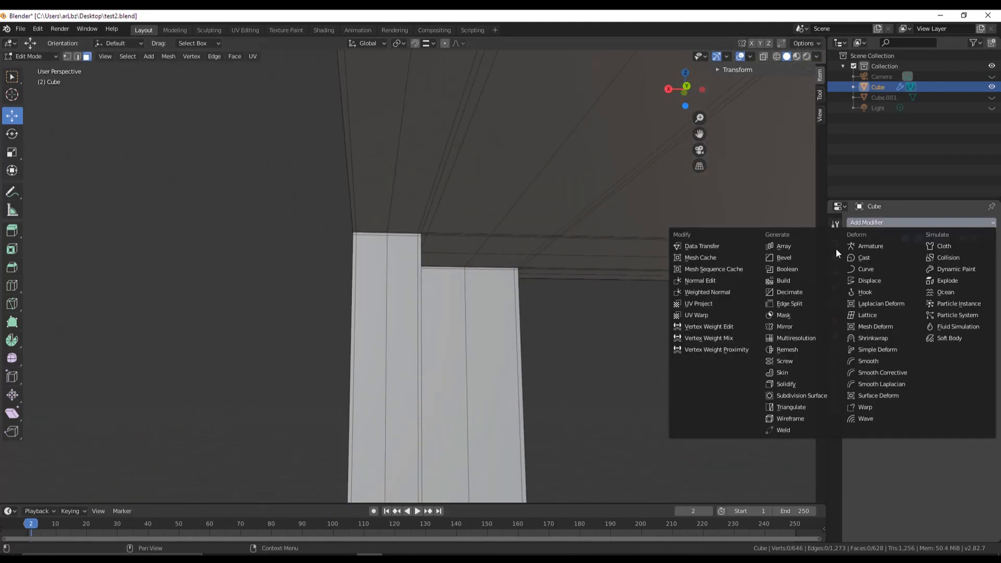
{"action": "left_click", "coordinate": [812, 397]}
Step: Examine the inner leg corners under the tabletop and remove the Subdivision Surface modifier again
{"action": "middle_click_drag", "start_coordinate": [584, 304], "coordinate": [481, 182]}
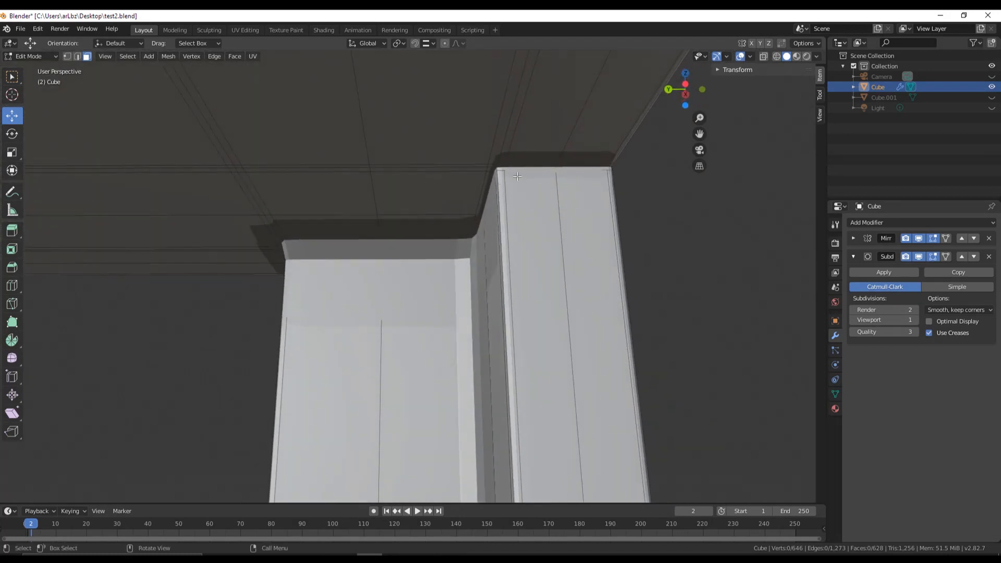
{"action": "scroll", "coordinate": [517, 177], "scroll_direction": "down", "scroll_amount": 2}
{"action": "scroll", "coordinate": [517, 177], "scroll_direction": "up", "scroll_amount": 5}
{"action": "middle_click_drag", "start_coordinate": [469, 203], "coordinate": [618, 290]}
{"action": "scroll", "coordinate": [618, 291], "scroll_direction": "down", "scroll_amount": 2}
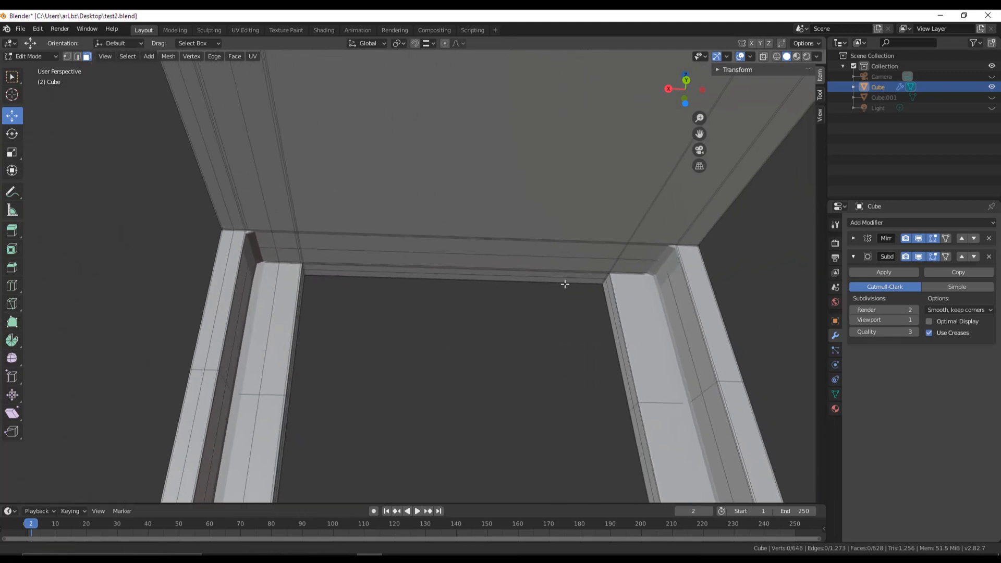
{"action": "middle_click_drag", "start_coordinate": [371, 268], "coordinate": [496, 257]}
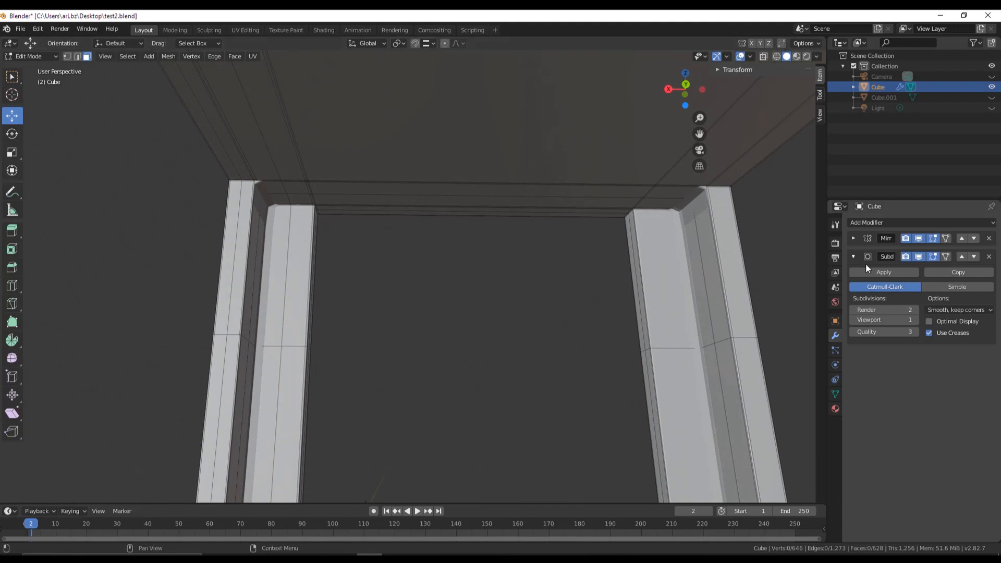
{"action": "left_click", "coordinate": [854, 256]}
{"action": "left_click", "coordinate": [990, 256]}
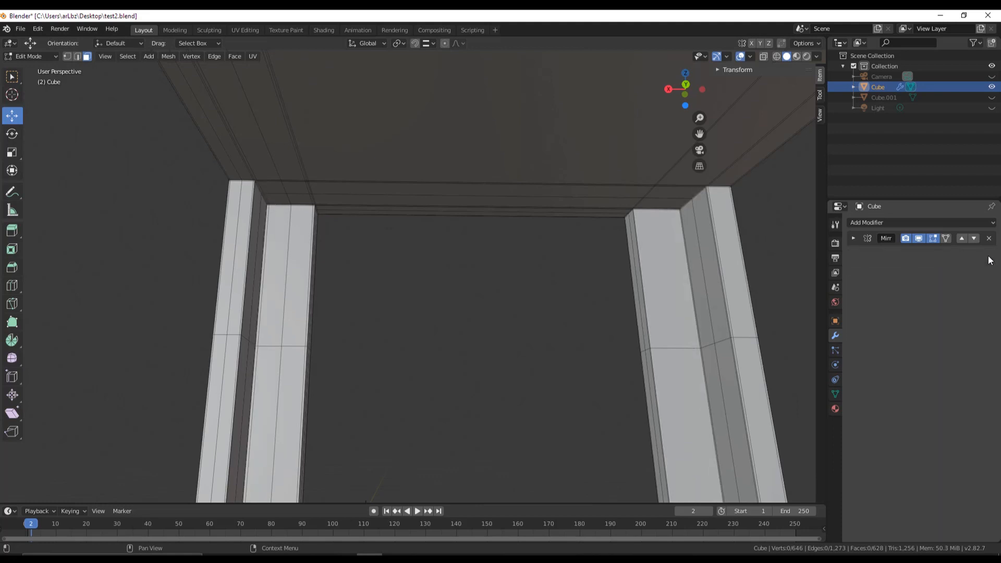
Step: Switch the Mirror modifier's Y axis off and back on to compare the original and mirrored table halves
{"action": "left_click", "coordinate": [854, 238]}
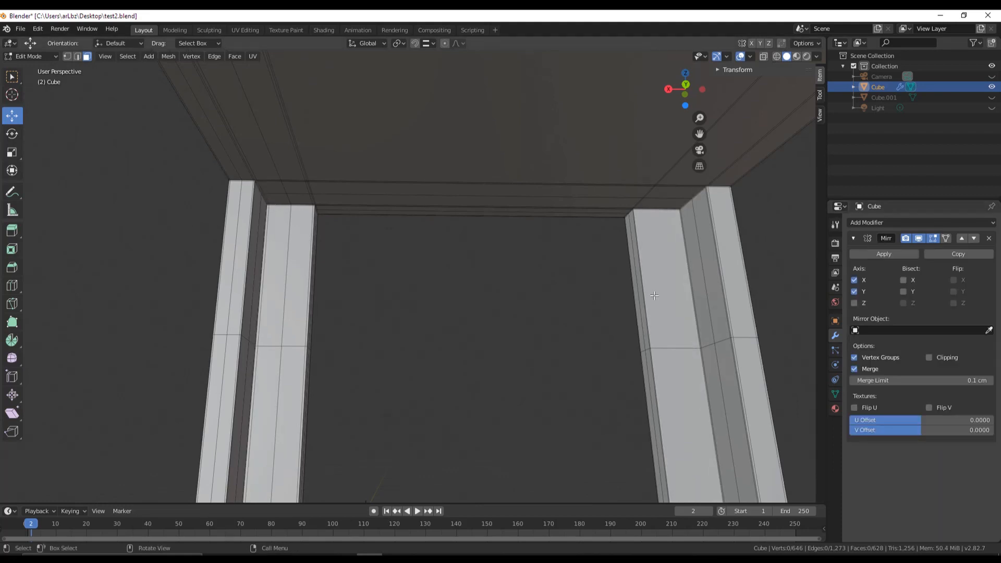
{"action": "middle_click_drag", "start_coordinate": [368, 243], "coordinate": [477, 297]}
{"action": "scroll", "coordinate": [277, 216], "scroll_direction": "up", "scroll_amount": 3}
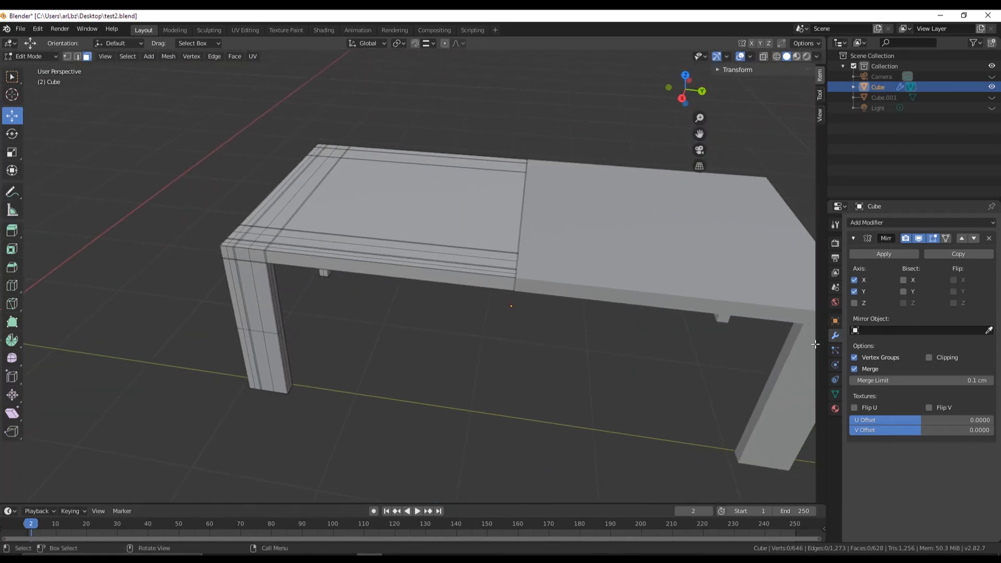
{"action": "left_click", "coordinate": [856, 292]}
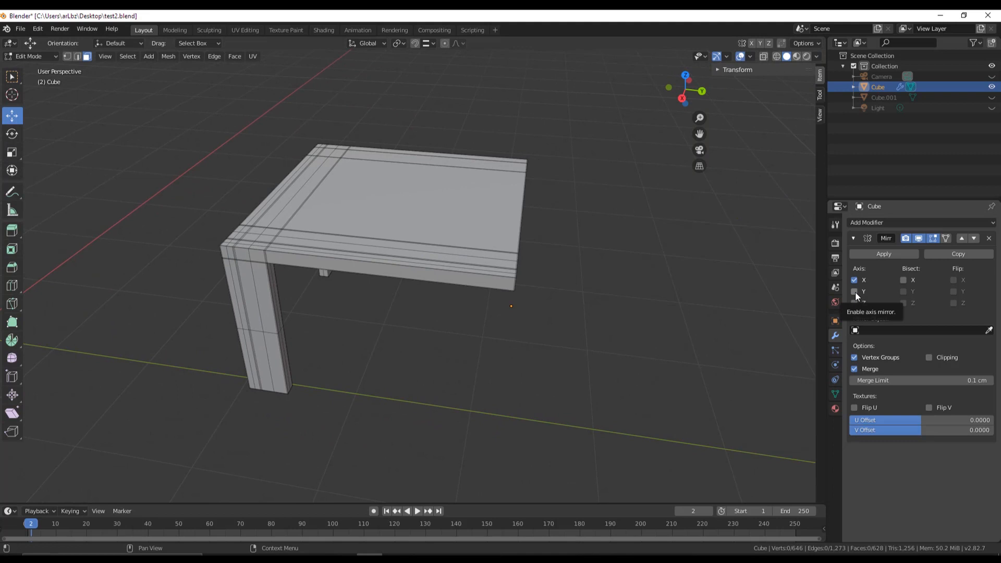
{"action": "left_click", "coordinate": [856, 292]}
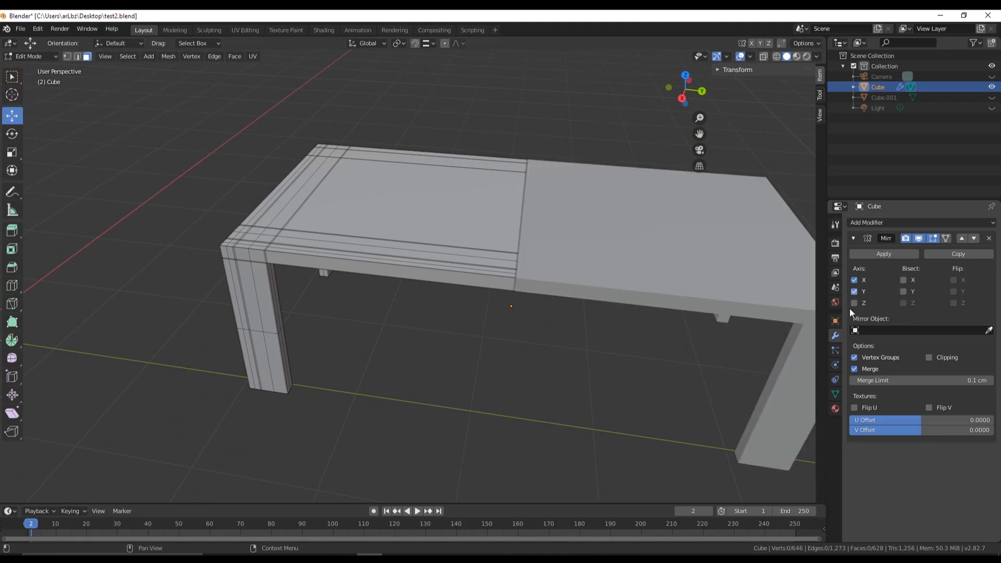
{"action": "middle_click_drag", "start_coordinate": [598, 341], "coordinate": [570, 313]}
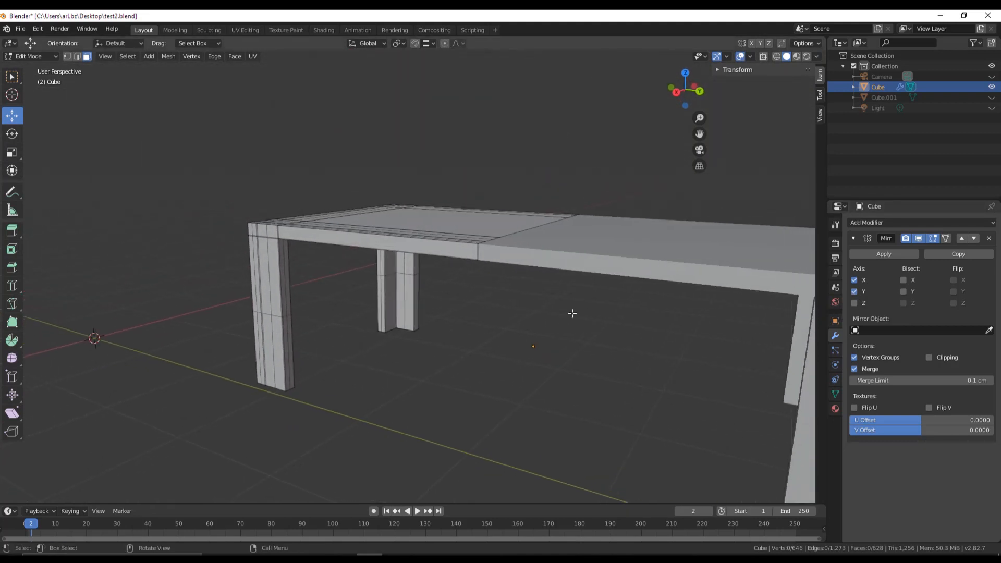
Step: Check the table half without Y mirroring, and set the Mirror modifier to mirror on Y only, with X disabled
{"action": "left_click", "coordinate": [855, 292]}
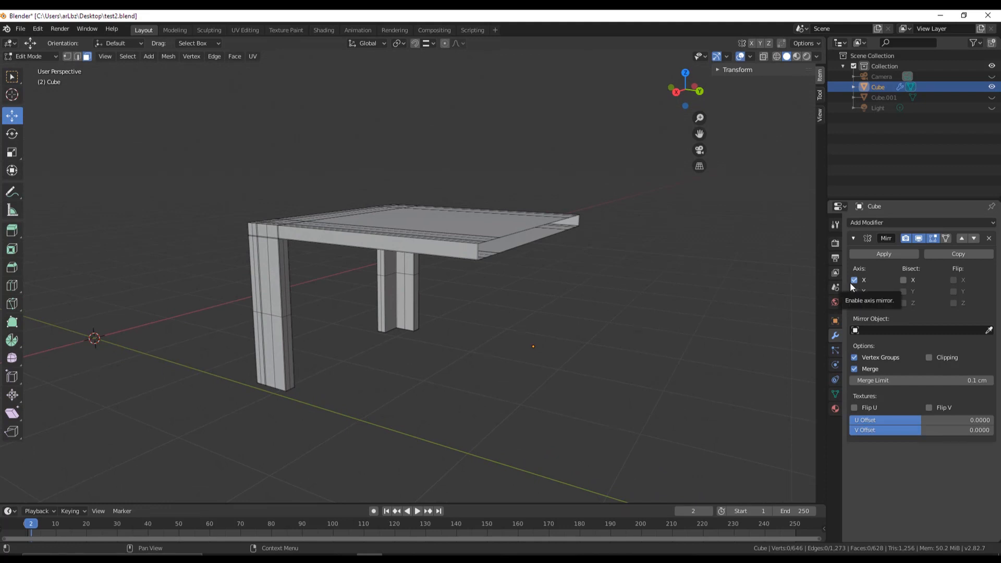
{"action": "middle_click_drag", "start_coordinate": [556, 217], "coordinate": [541, 217]}
{"action": "scroll", "coordinate": [541, 217], "scroll_direction": "up", "scroll_amount": 3}
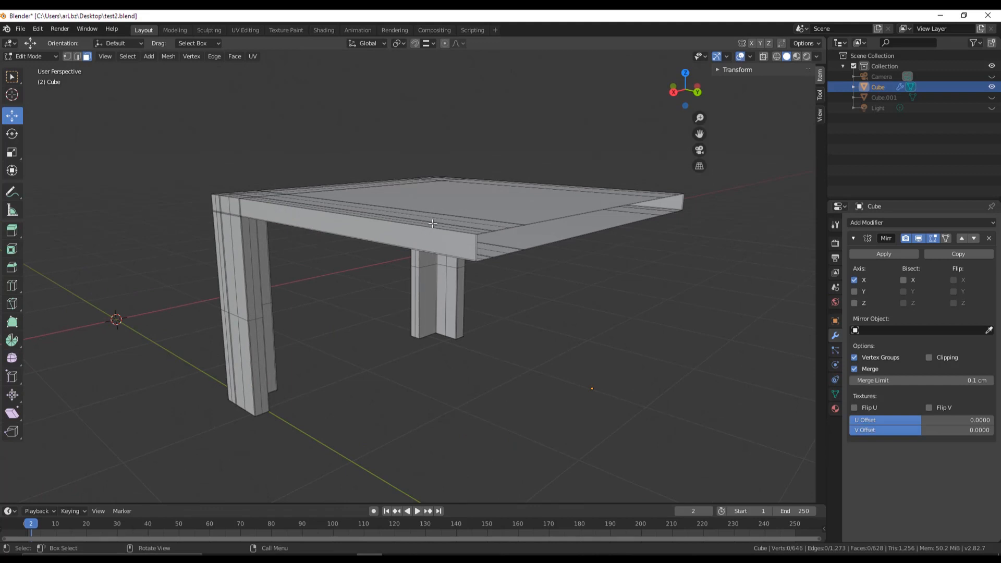
{"action": "scroll", "coordinate": [471, 236], "scroll_direction": "up", "scroll_amount": 1}
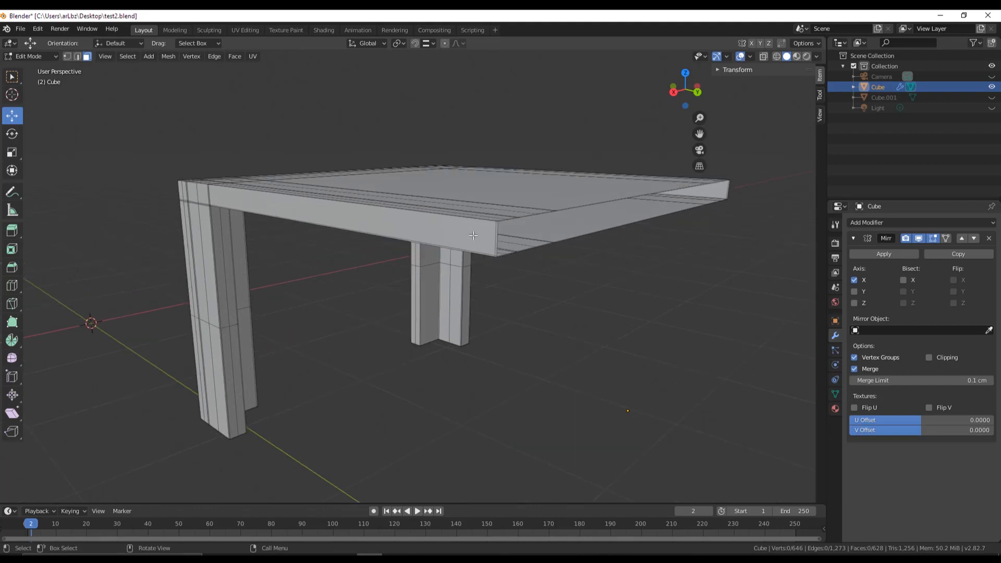
{"action": "left_click", "coordinate": [854, 291]}
{"action": "middle_click_drag", "start_coordinate": [625, 281], "coordinate": [605, 306]}
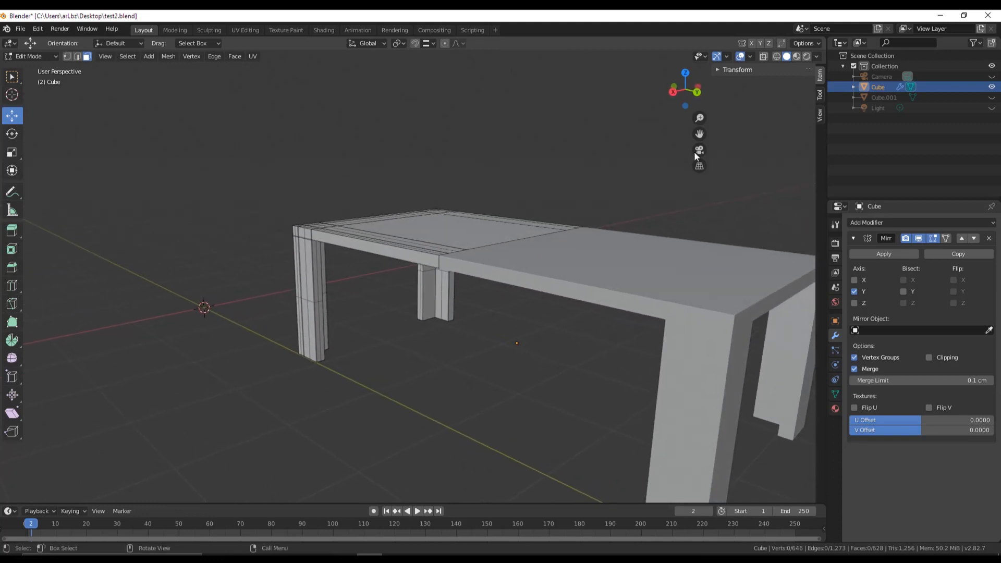
Step: Add a Subdivision Surface modifier below the Mirror modifier and set its viewport level to 3
{"action": "left_click", "coordinate": [28, 57]}
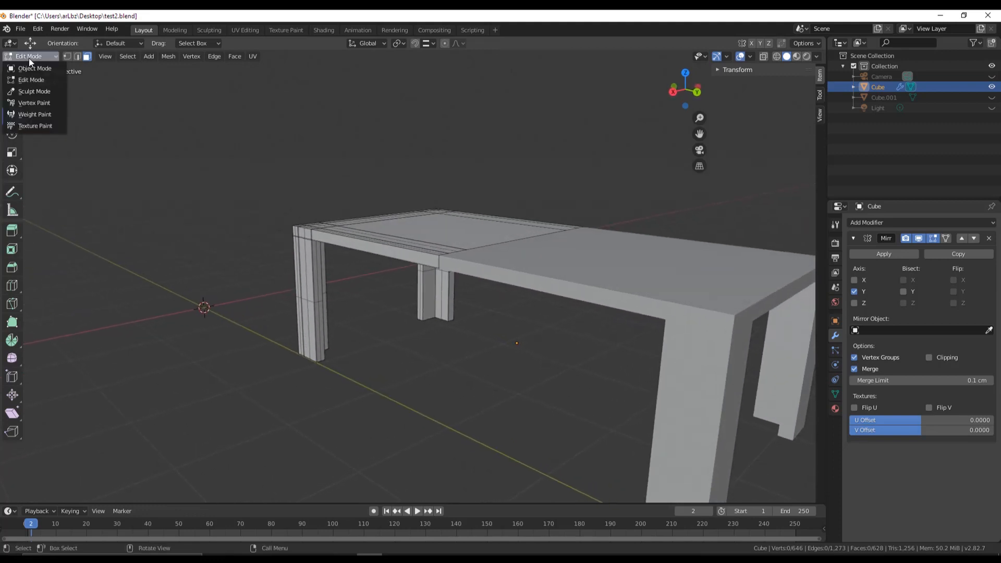
{"action": "left_click", "coordinate": [864, 237]}
{"action": "left_click", "coordinate": [862, 223]}
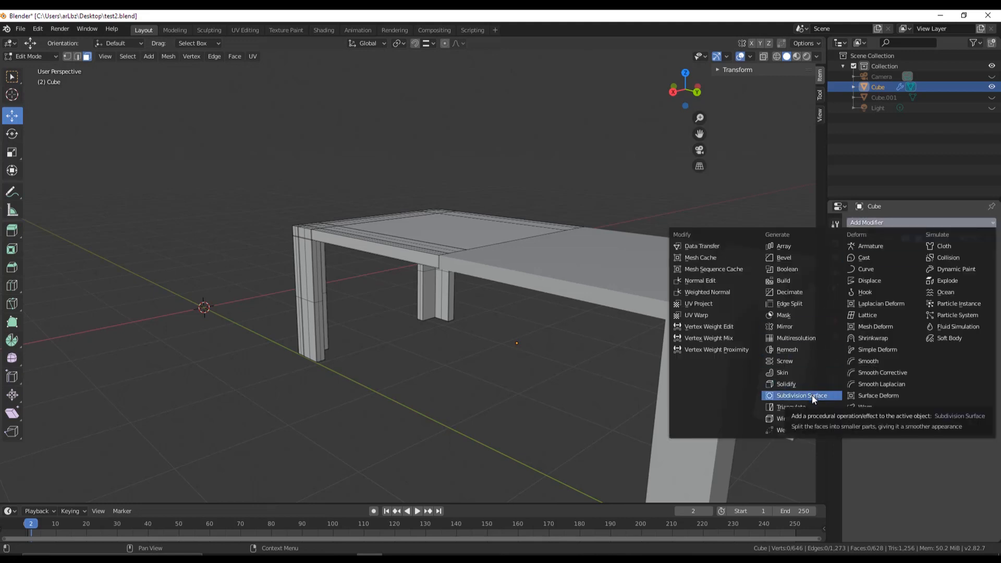
{"action": "left_click", "coordinate": [765, 394]}
{"action": "middle_click_drag", "start_coordinate": [649, 317], "coordinate": [494, 422]}
{"action": "middle_click_drag", "start_coordinate": [538, 356], "coordinate": [535, 170], "text": "shift"}
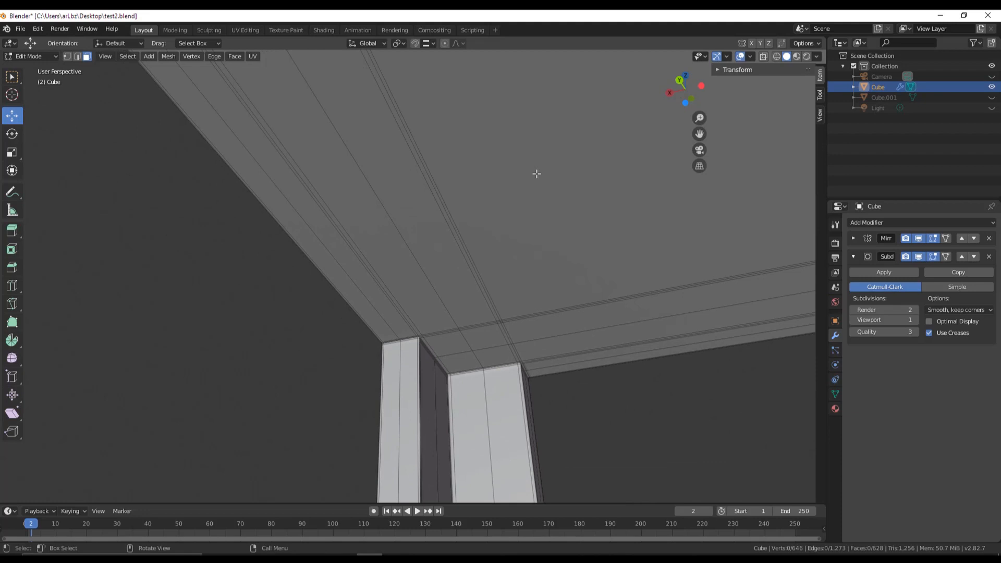
{"action": "left_click", "coordinate": [916, 320]}
{"action": "left_click", "coordinate": [917, 320]}
Step: Return to Object Mode, deselect the table and inspect its smoothed tabletop and legs from several angles
{"action": "scroll", "coordinate": [594, 315], "scroll_direction": "down", "scroll_amount": 6}
{"action": "middle_click_drag", "start_coordinate": [464, 302], "coordinate": [561, 349]}
{"action": "left_click", "coordinate": [31, 57]}
{"action": "left_click", "coordinate": [36, 66]}
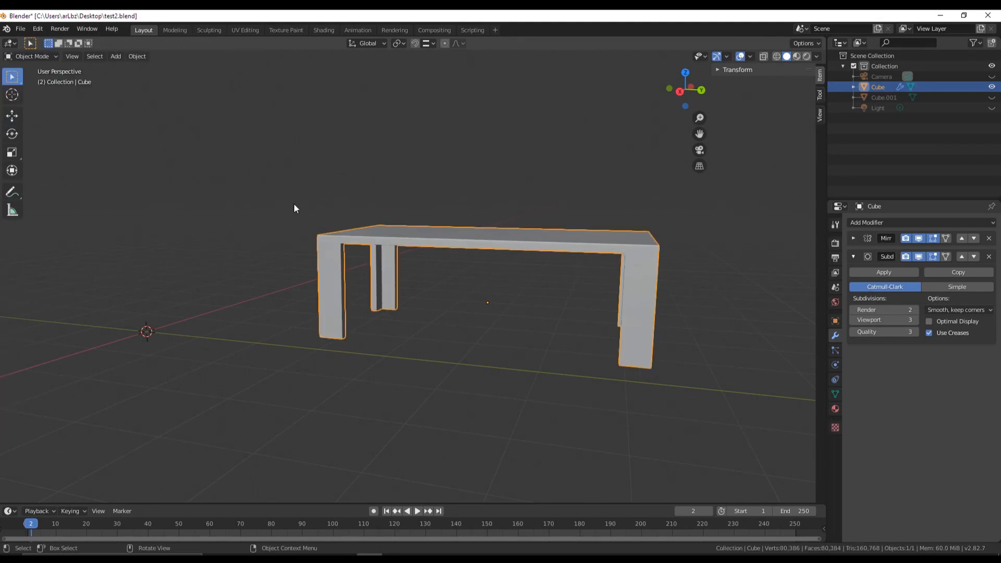
{"action": "left_click", "coordinate": [253, 221]}
{"action": "middle_click_drag", "start_coordinate": [252, 220], "coordinate": [436, 268]}
{"action": "scroll", "coordinate": [398, 311], "scroll_direction": "up", "scroll_amount": 5}
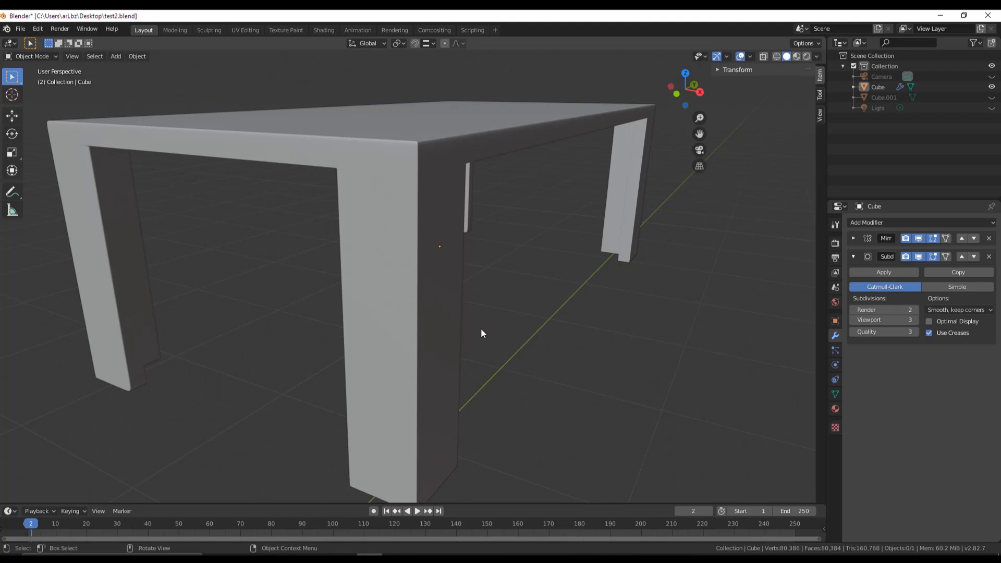
{"action": "middle_click_drag", "start_coordinate": [483, 334], "coordinate": [469, 309]}
{"action": "middle_click_drag", "start_coordinate": [469, 309], "coordinate": [343, 299]}
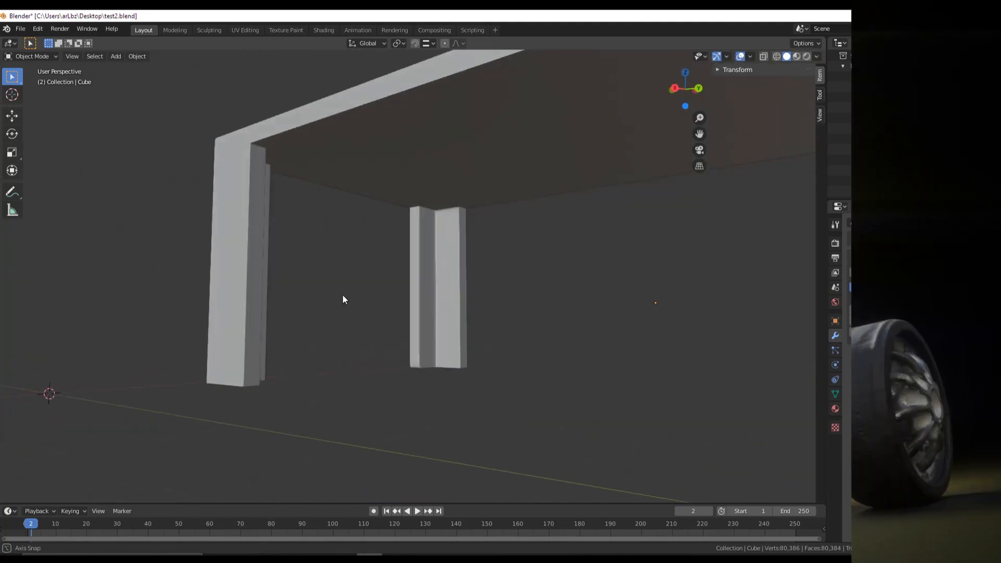